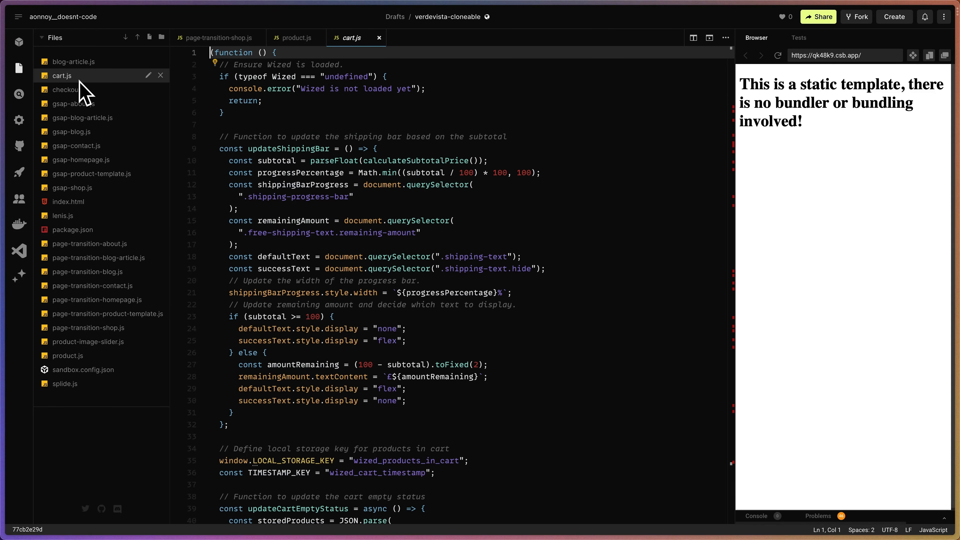
Read through the cart.js script, from the shipping bar function down to the cart click handlers.
{"action": "scroll", "coordinate": [440, 181], "scroll_direction": "down", "scroll_amount": 20}
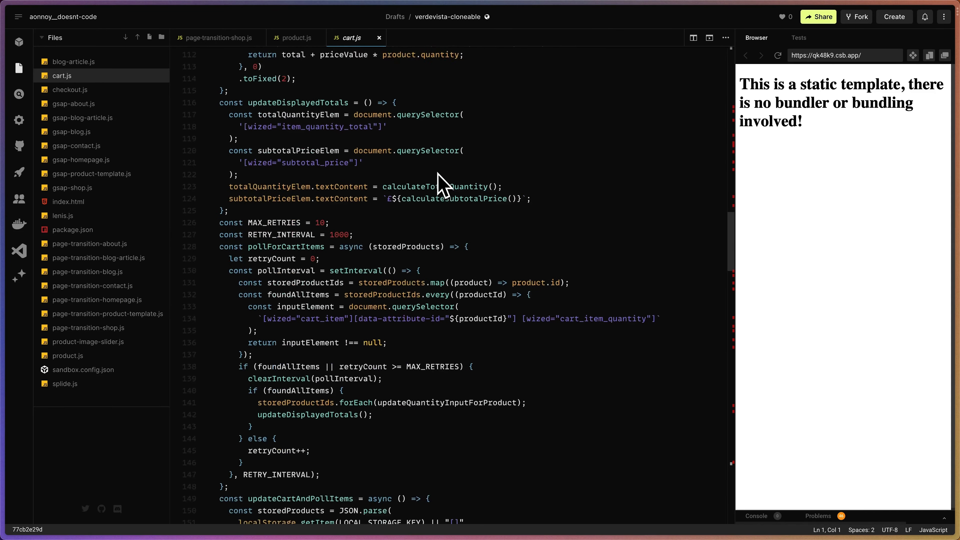
{"action": "scroll", "coordinate": [442, 185], "scroll_direction": "down", "scroll_amount": 20}
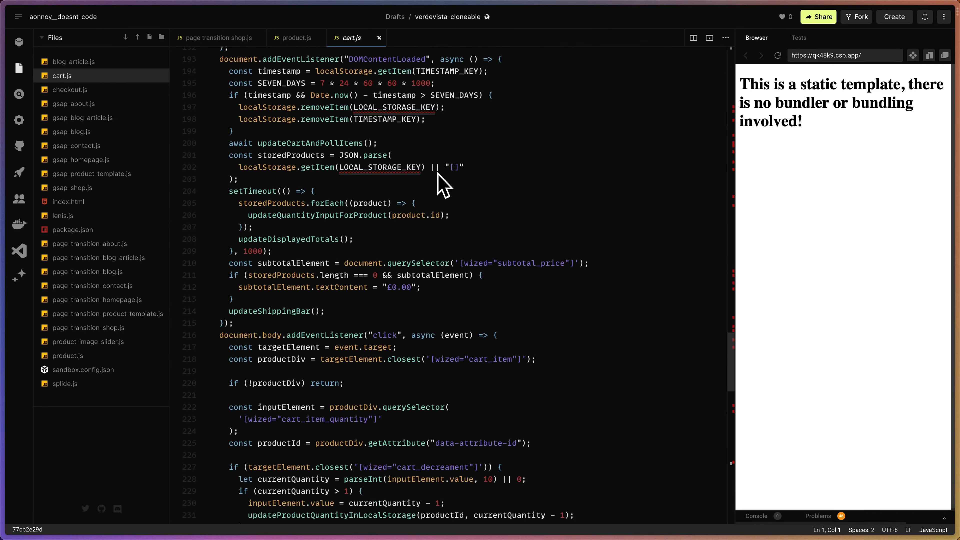
{"action": "scroll", "coordinate": [442, 185], "scroll_direction": "down", "scroll_amount": 20}
{"action": "scroll", "coordinate": [442, 185], "scroll_direction": "up", "scroll_amount": 16}
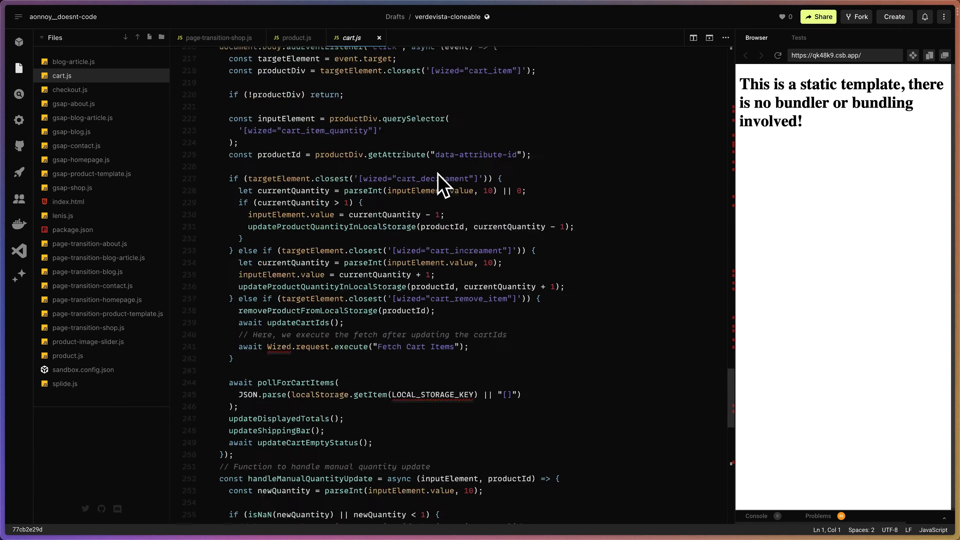
{"action": "scroll", "coordinate": [442, 186], "scroll_direction": "up", "scroll_amount": 20}
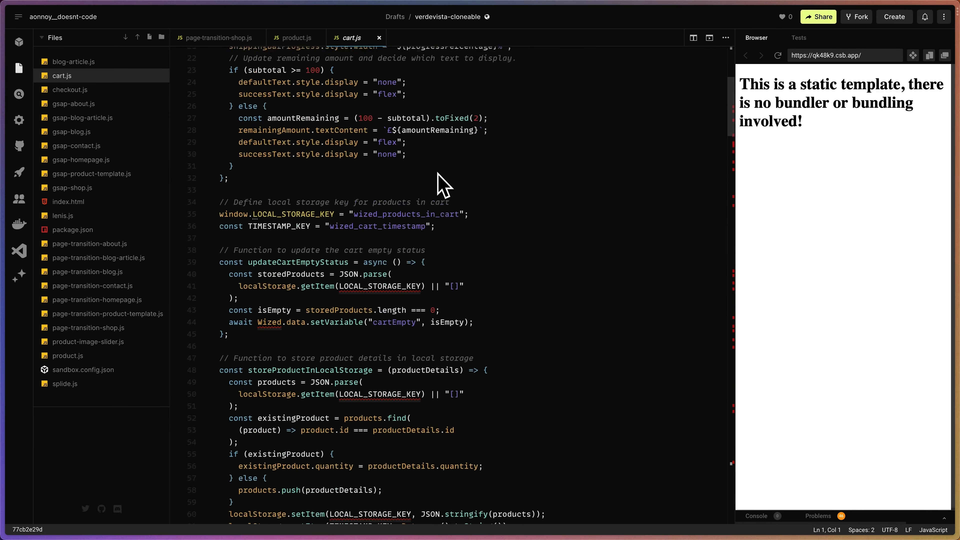
{"action": "scroll", "coordinate": [442, 186], "scroll_direction": "up", "scroll_amount": 6}
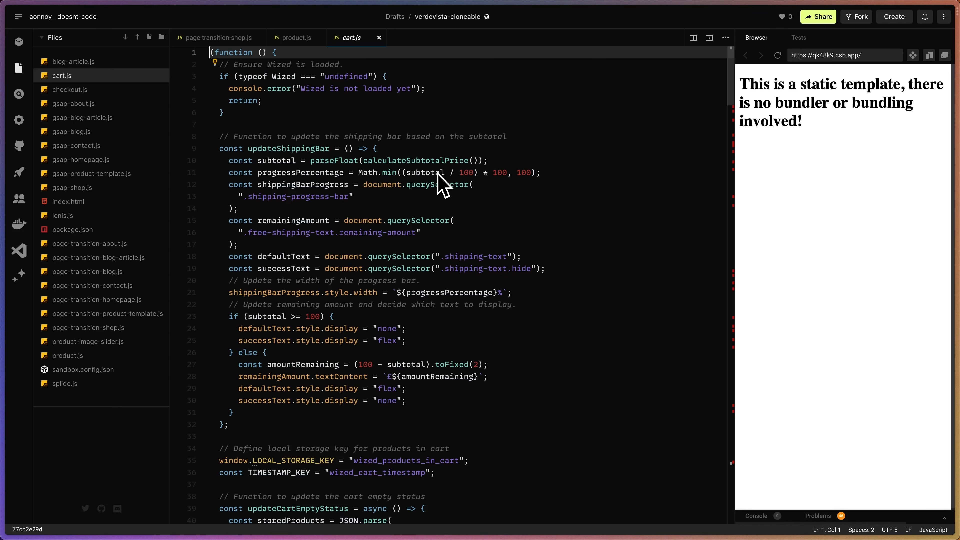
Switch to the Verdevista (Cloneable) project in Wized and open its data store.
{"action": "mouse_move", "coordinate": [2, 159]}
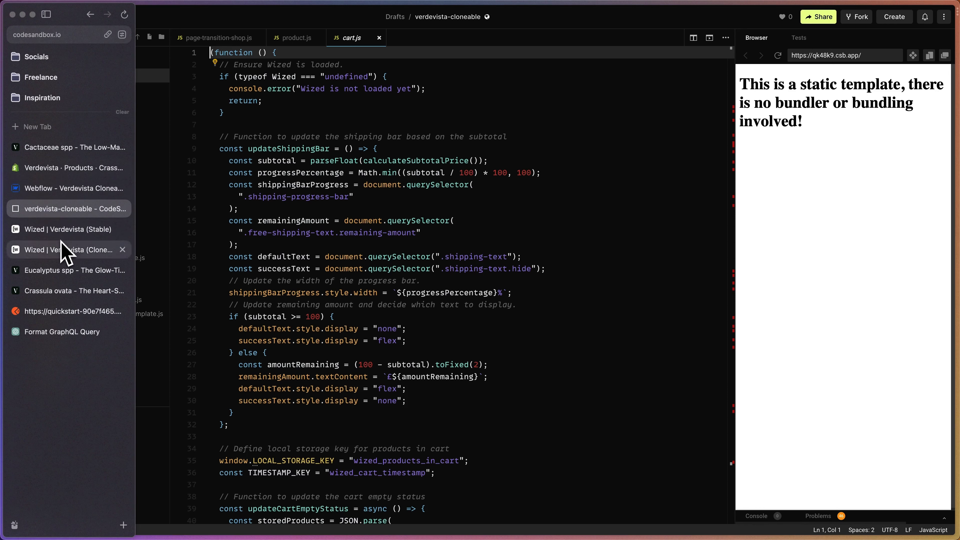
{"action": "left_click", "coordinate": [70, 250]}
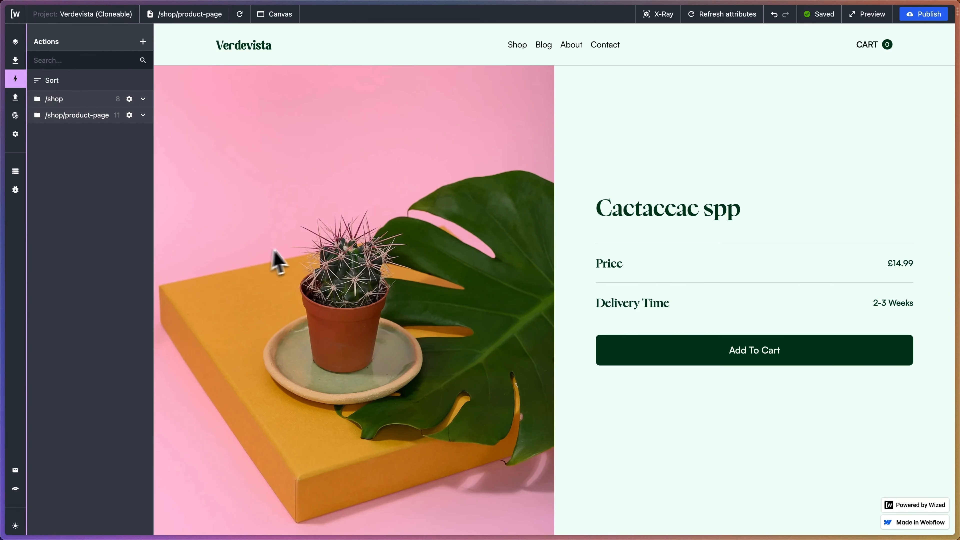
{"action": "left_click", "coordinate": [16, 172]}
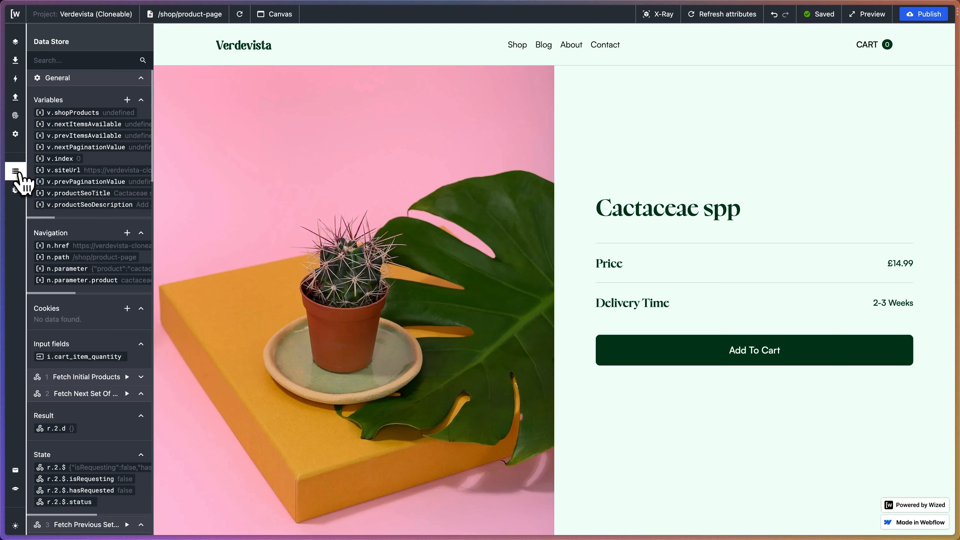
Create a data store variable named currentProductDetails without an initial value.
{"action": "left_click", "coordinate": [127, 100]}
{"action": "left_click", "coordinate": [196, 79]}
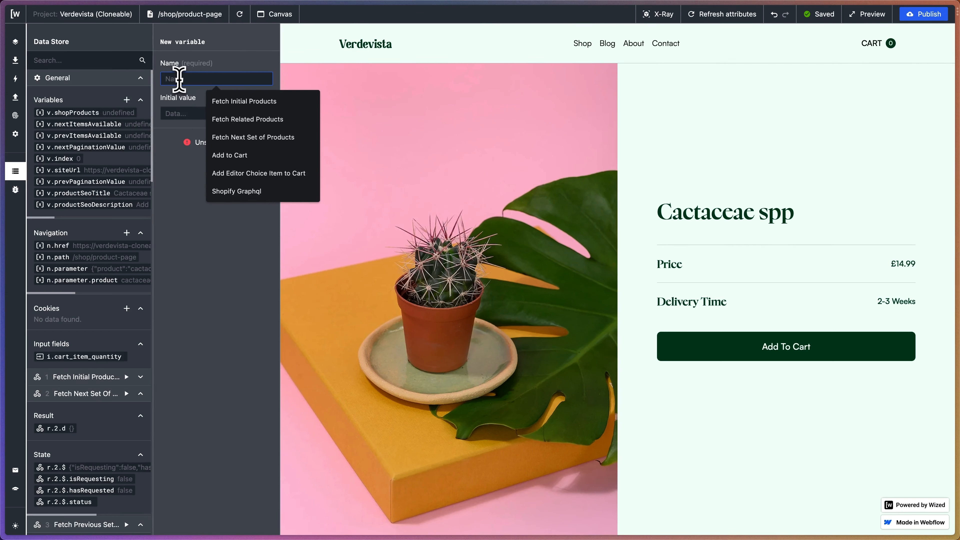
{"action": "type", "text": "currentProductDetail"}
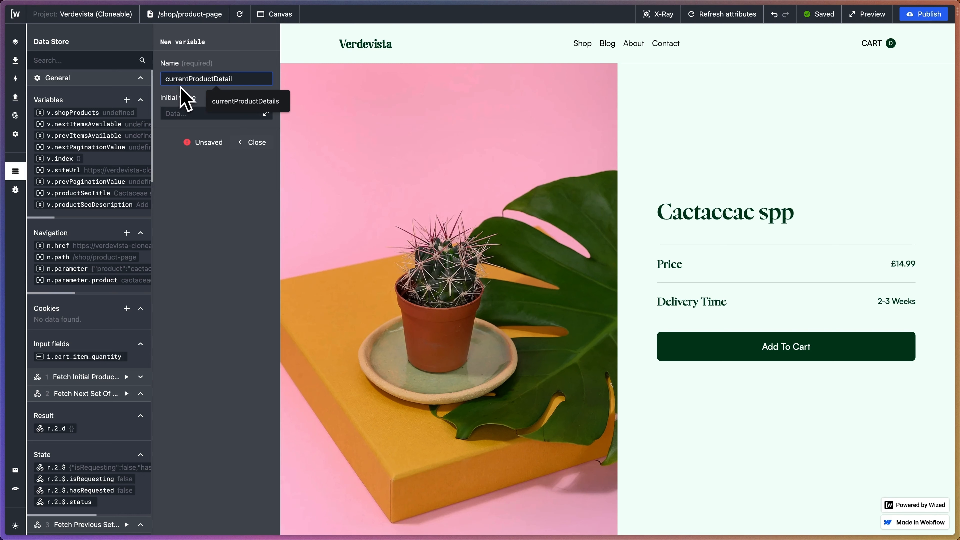
{"action": "key", "text": "Return"}
{"action": "left_click", "coordinate": [247, 81]}
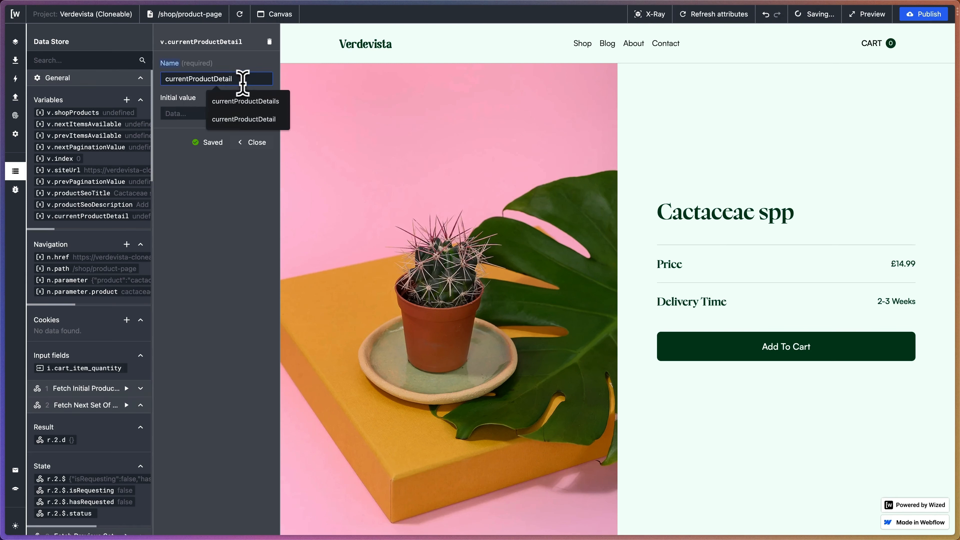
{"action": "type", "text": "s"}
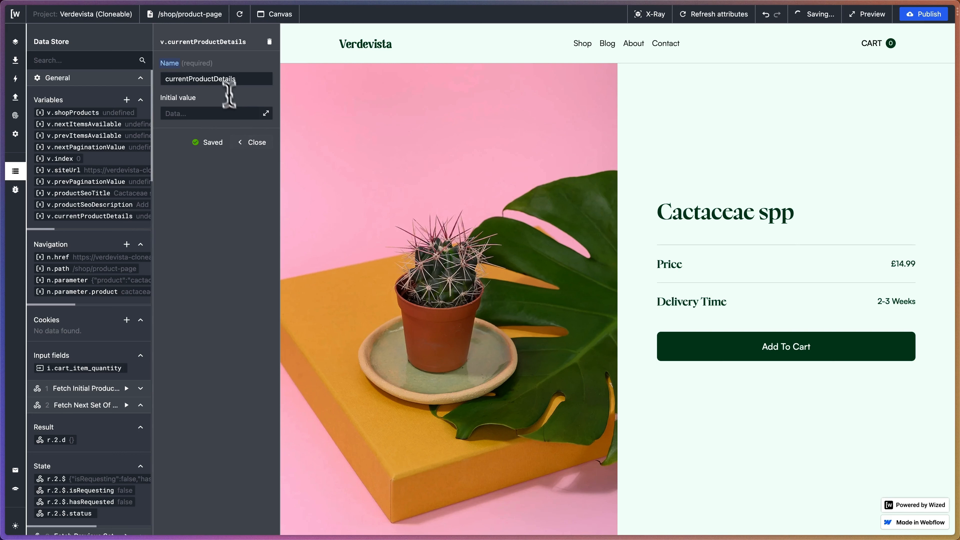
{"action": "left_click_drag", "start_coordinate": [166, 78], "coordinate": [236, 79]}
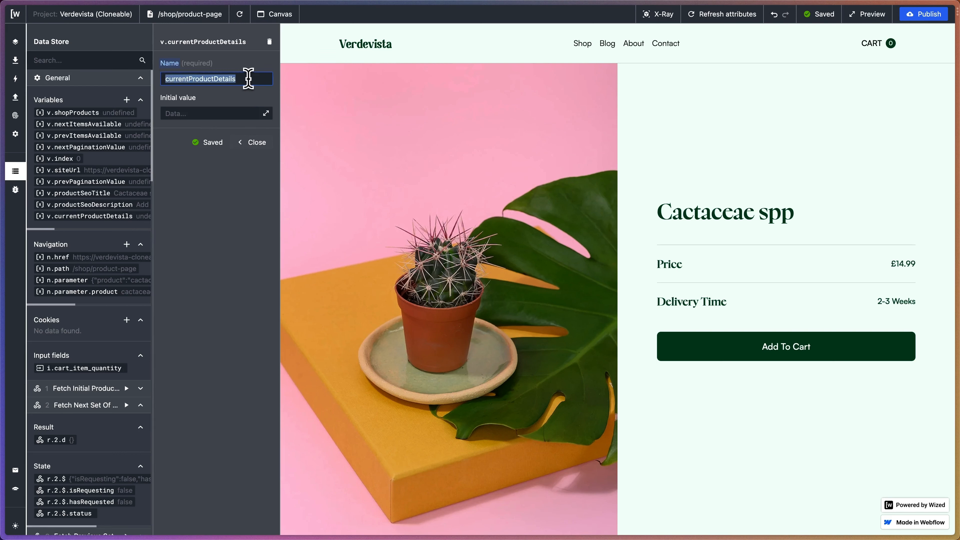
{"action": "left_click", "coordinate": [248, 95]}
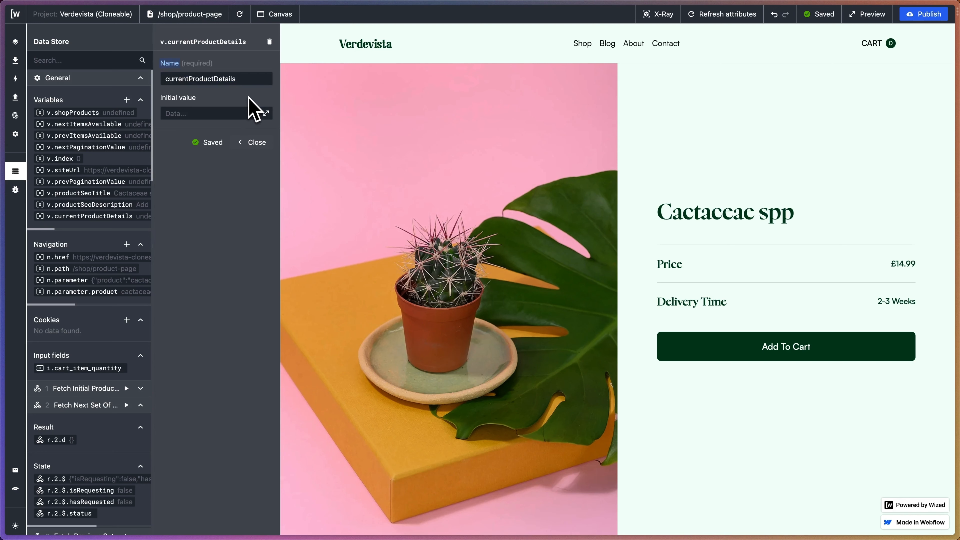
{"action": "left_click", "coordinate": [246, 145]}
Add a variable named cartIds to the data store.
{"action": "scroll", "coordinate": [114, 208], "scroll_direction": "right", "scroll_amount": 2}
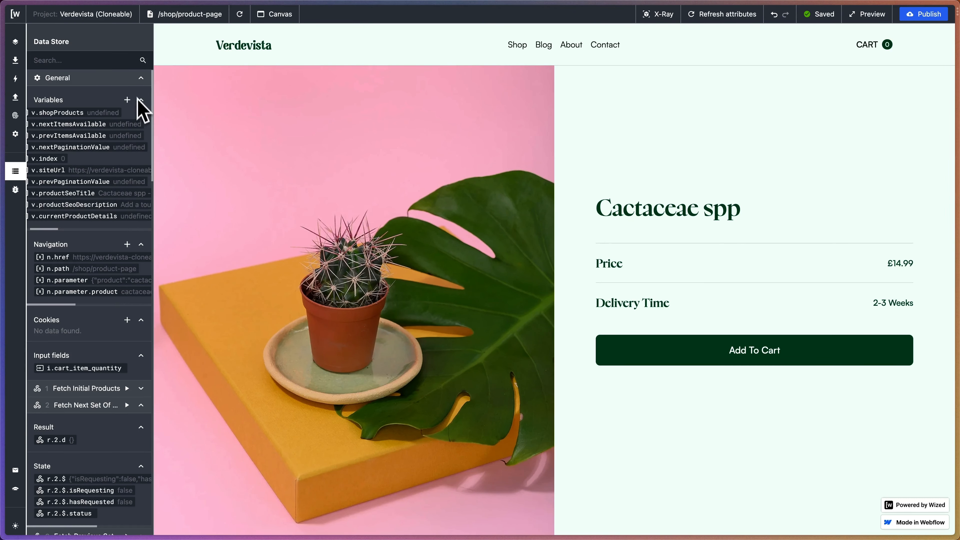
{"action": "left_click", "coordinate": [127, 100]}
{"action": "left_click", "coordinate": [204, 78]}
{"action": "type", "text": "ca"}
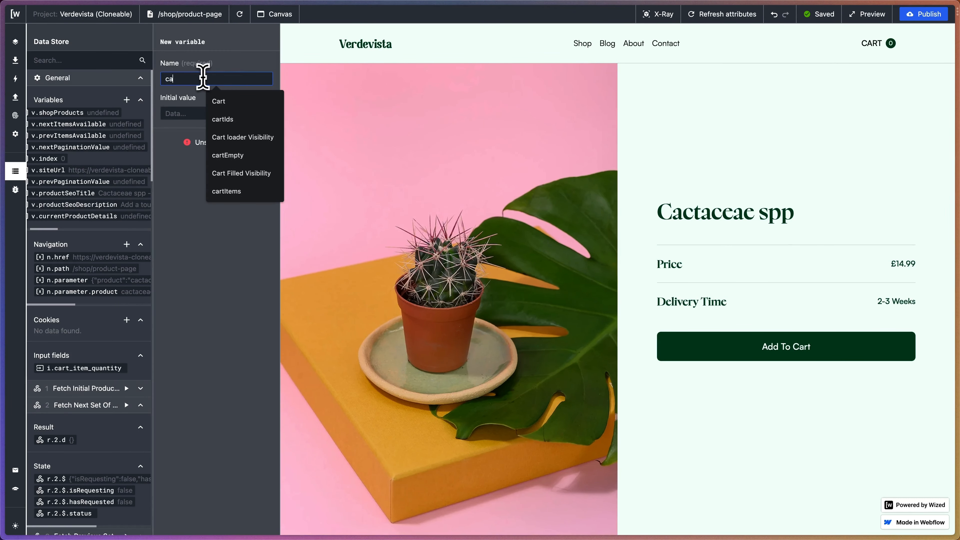
{"action": "type", "text": "rtIds"}
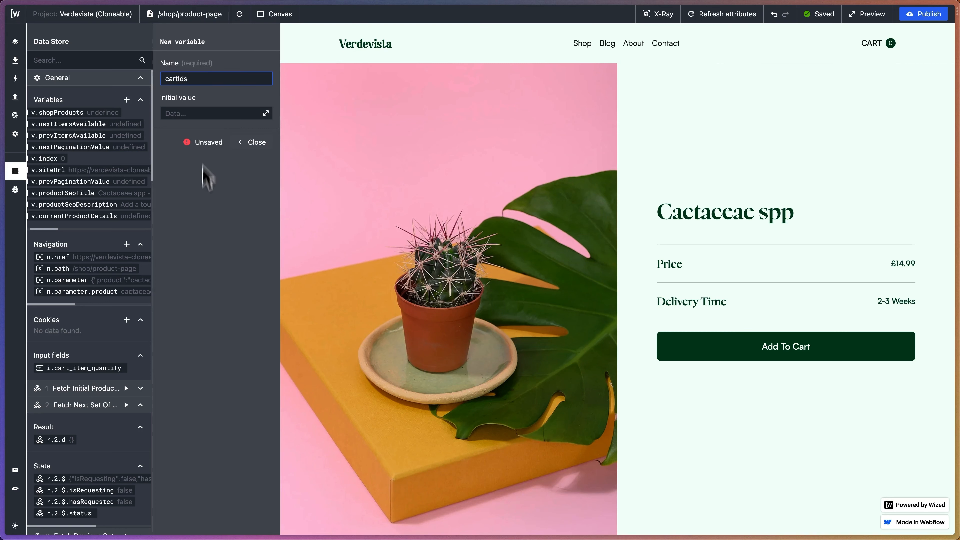
{"action": "key", "text": "Return"}
Add a variable named checkoutItems to the data store and close its settings.
{"action": "left_click", "coordinate": [126, 99]}
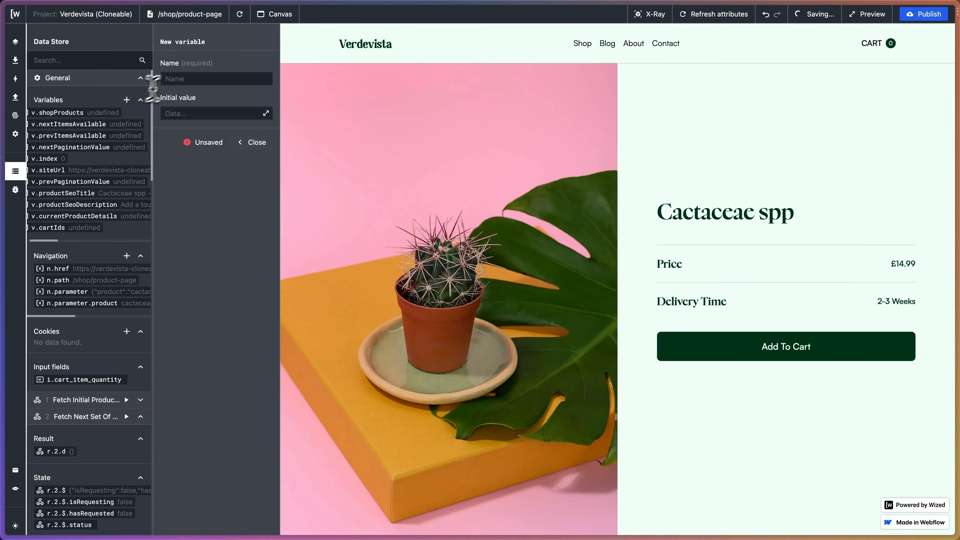
{"action": "left_click", "coordinate": [183, 77]}
{"action": "type", "text": "checkou"}
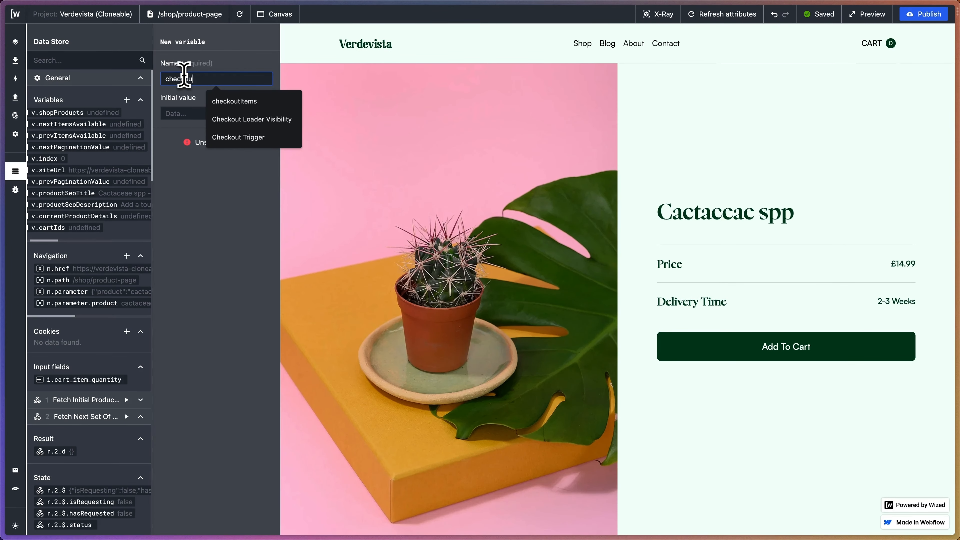
{"action": "type", "text": "tItems"}
{"action": "key", "text": "Return"}
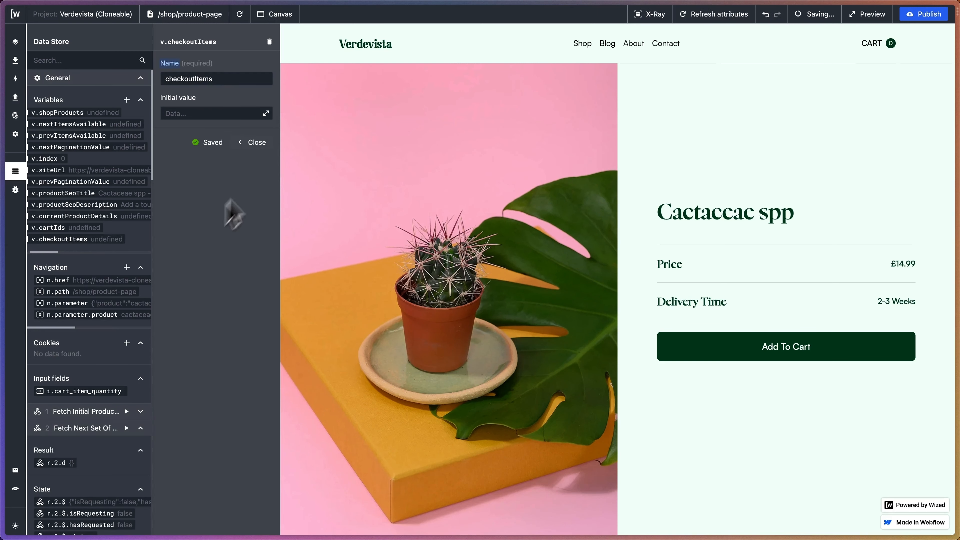
{"action": "left_click", "coordinate": [252, 142]}
Add a variable named cartEmpty to the data store and close its settings.
{"action": "left_click", "coordinate": [126, 99]}
{"action": "left_click", "coordinate": [197, 78]}
{"action": "type", "text": "cartEmp"}
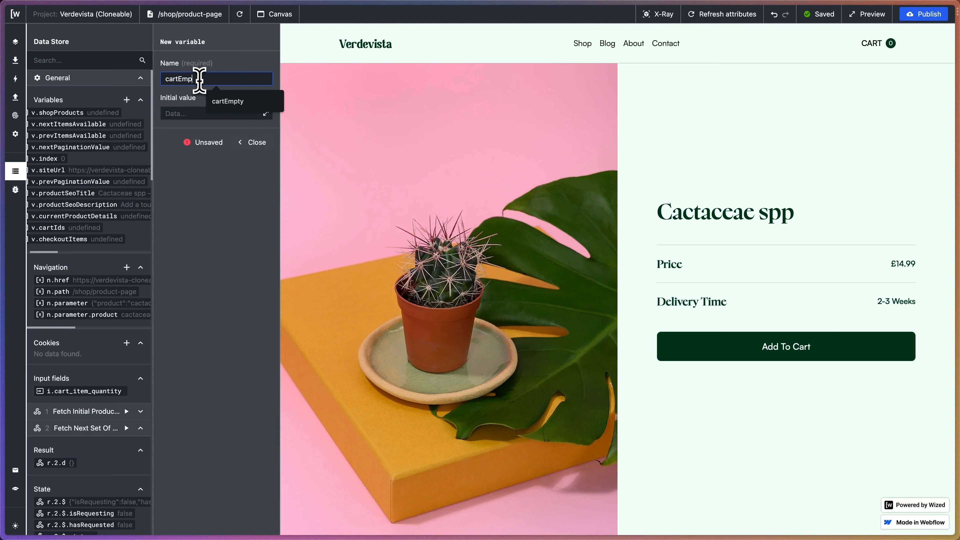
{"action": "type", "text": "ty"}
{"action": "key", "text": "Return"}
{"action": "left_click", "coordinate": [255, 143]}
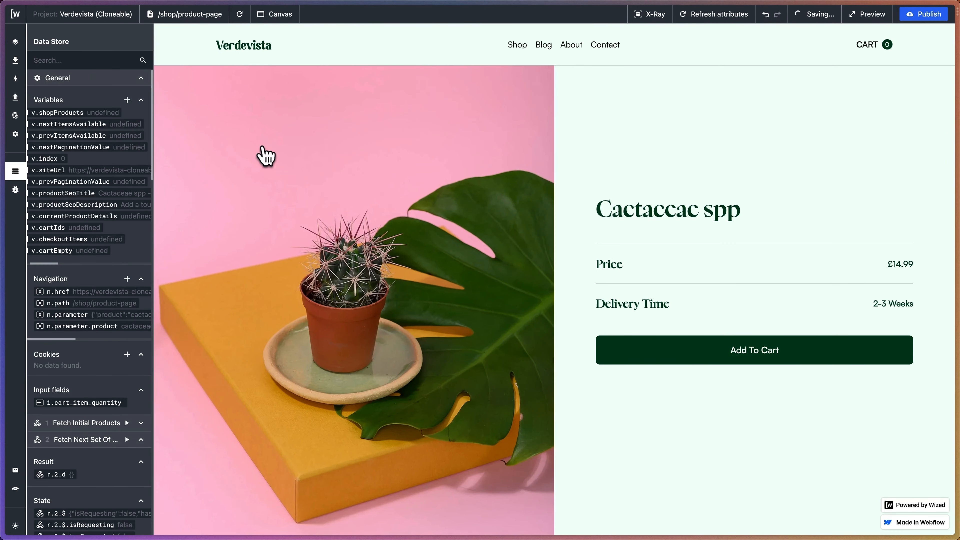
{"action": "scroll", "coordinate": [95, 227], "scroll_direction": "left", "scroll_amount": 1}
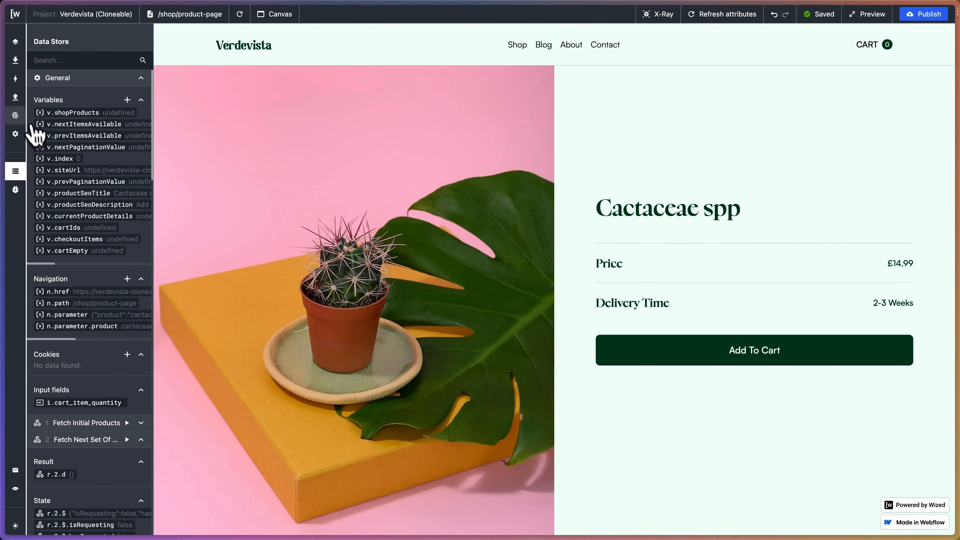
Duplicate the Fetch Related Products request in the /shop/product-page folder of the outgoing data requests.
{"action": "left_click", "coordinate": [21, 102]}
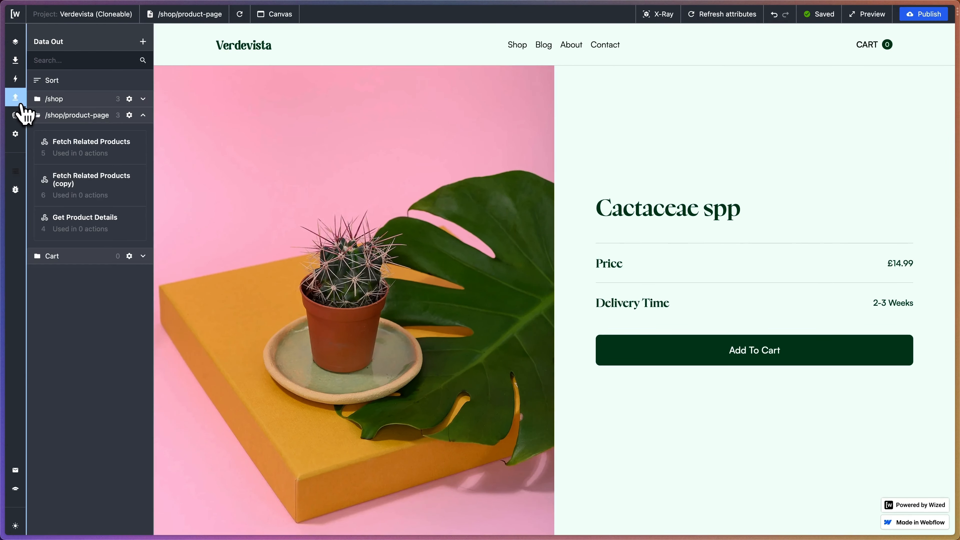
{"action": "left_click", "coordinate": [142, 116]}
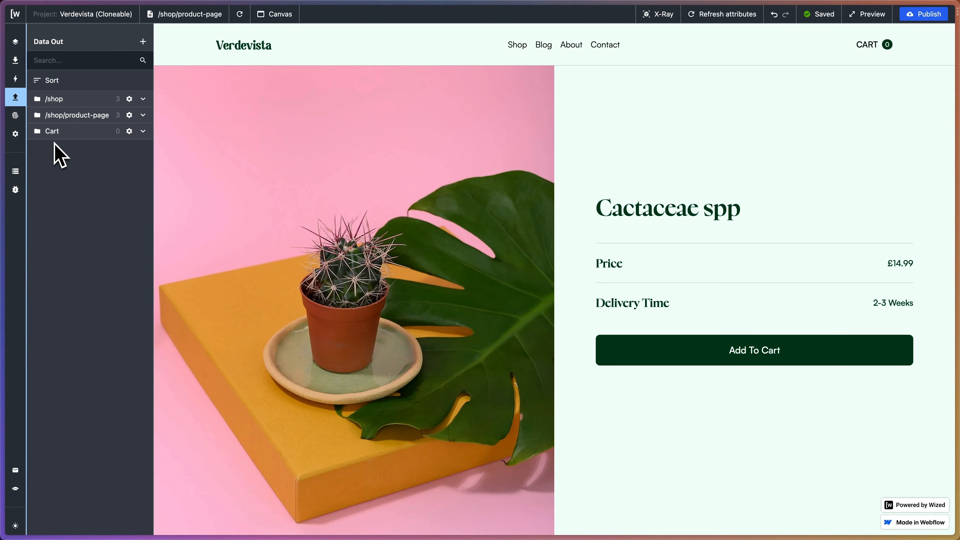
{"action": "left_click", "coordinate": [143, 115]}
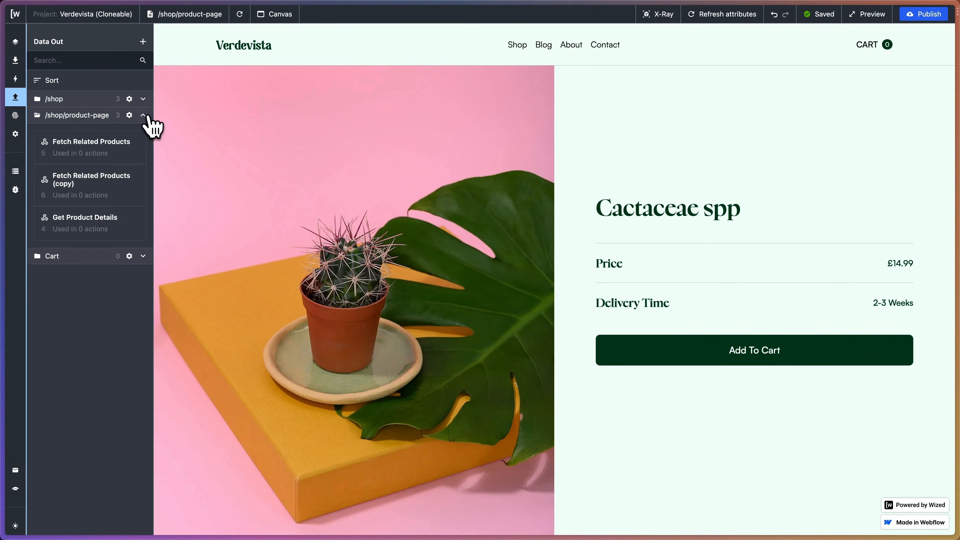
{"action": "left_click", "coordinate": [87, 147]}
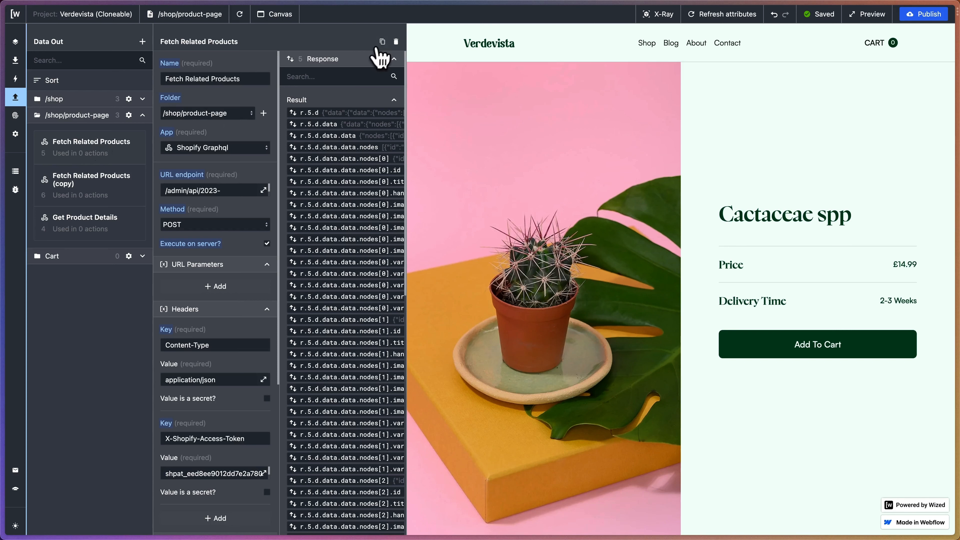
{"action": "left_click", "coordinate": [382, 42]}
Rename the duplicated request as Fetch Cart Items.
{"action": "left_click", "coordinate": [191, 79]}
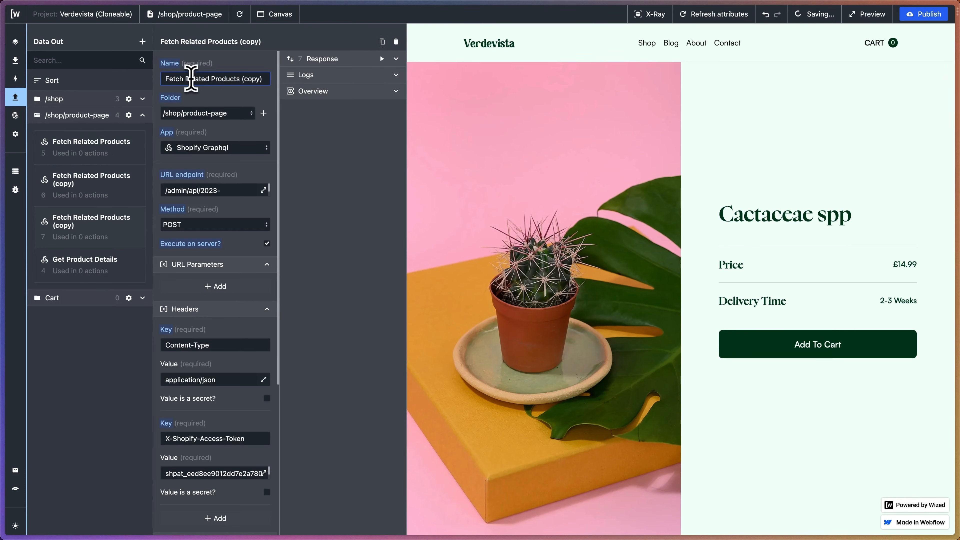
{"action": "left_click_drag", "start_coordinate": [180, 79], "coordinate": [321, 86]}
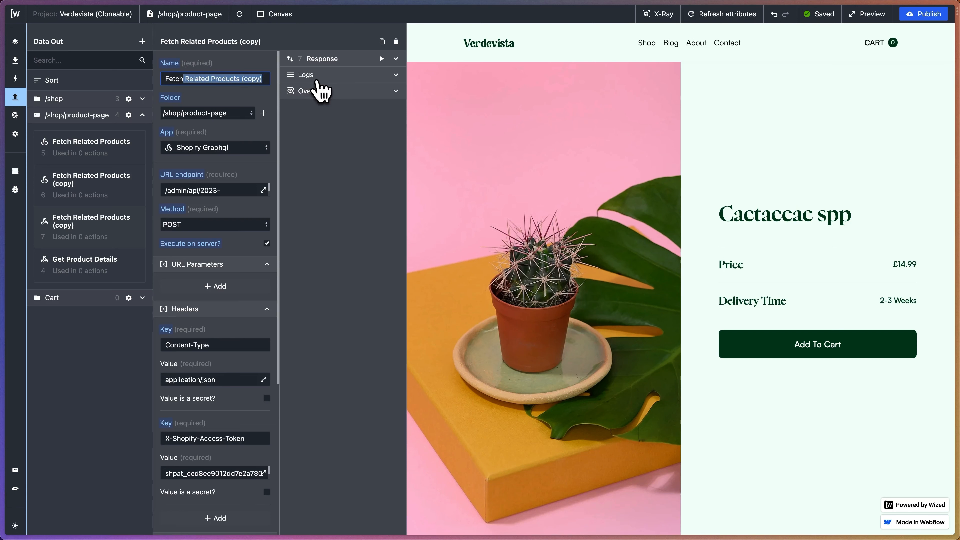
{"action": "type", "text": "h Cart"}
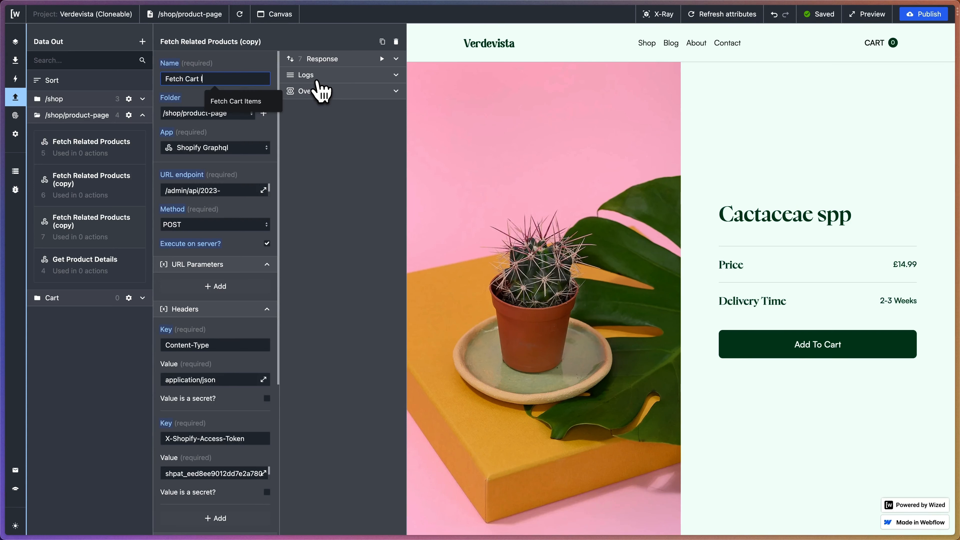
{"action": "type", "text": " Items"}
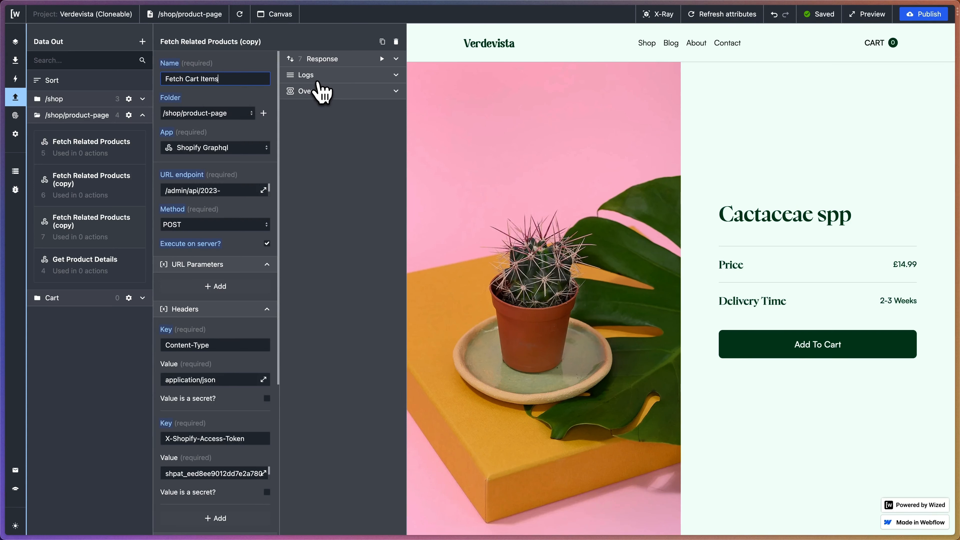
{"action": "left_click", "coordinate": [236, 97]}
Replace the request's body query value with the copied GraphQL query for {{v.cartIds}} nodes, requesting product id, title, handle, variant price and image originalSrc.
{"action": "scroll", "coordinate": [231, 124], "scroll_direction": "down", "scroll_amount": 5}
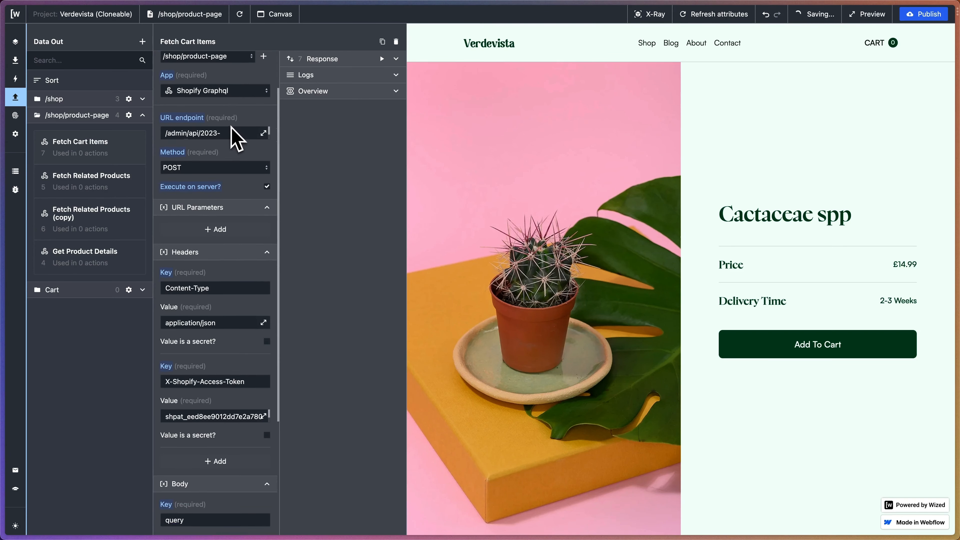
{"action": "scroll", "coordinate": [236, 143], "scroll_direction": "down", "scroll_amount": 2}
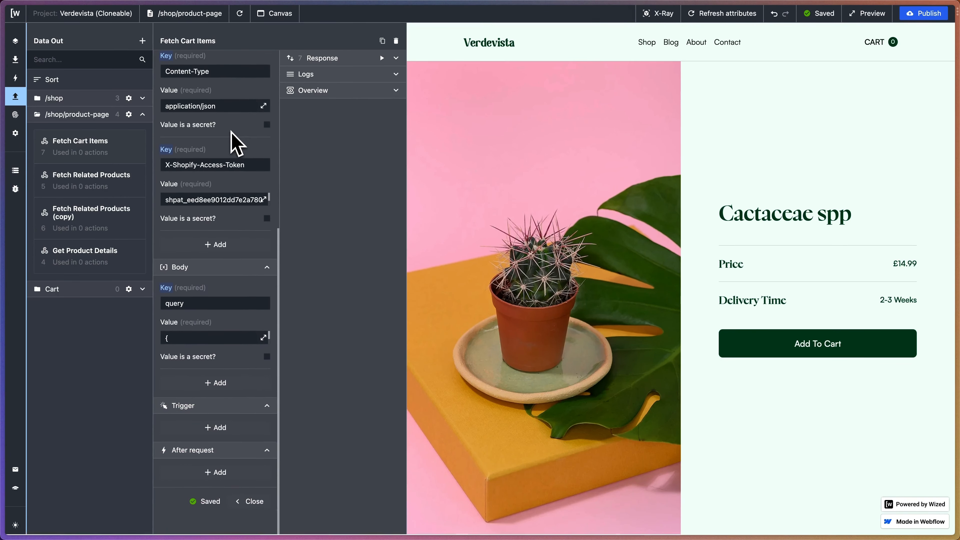
{"action": "left_click", "coordinate": [178, 303]}
{"action": "type", "text": "query"}
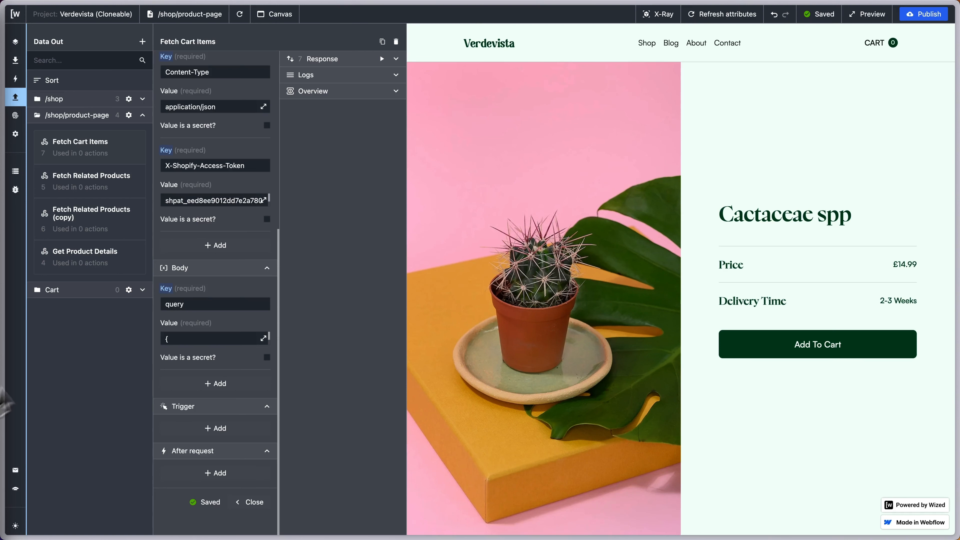
{"action": "left_click", "coordinate": [264, 338]}
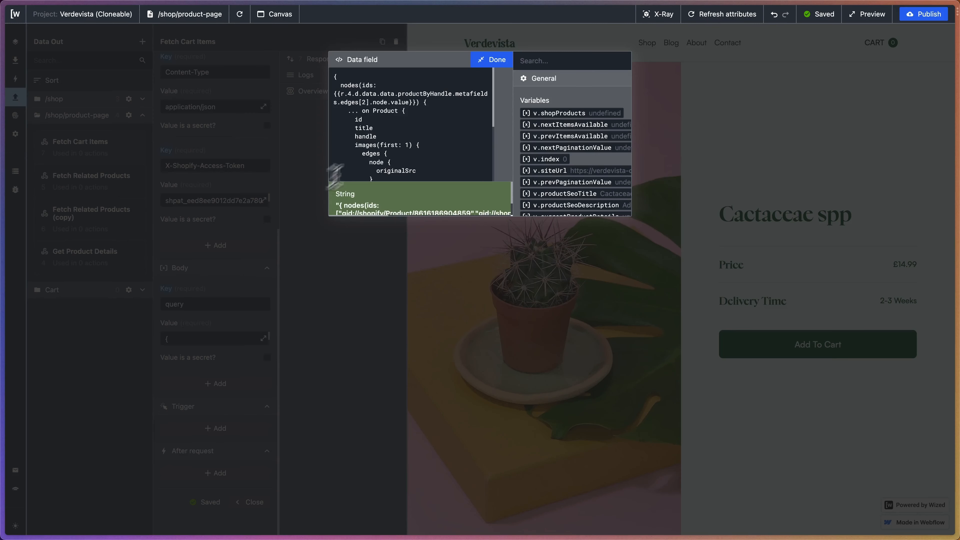
{"action": "left_click_drag", "start_coordinate": [333, 74], "coordinate": [399, 222]}
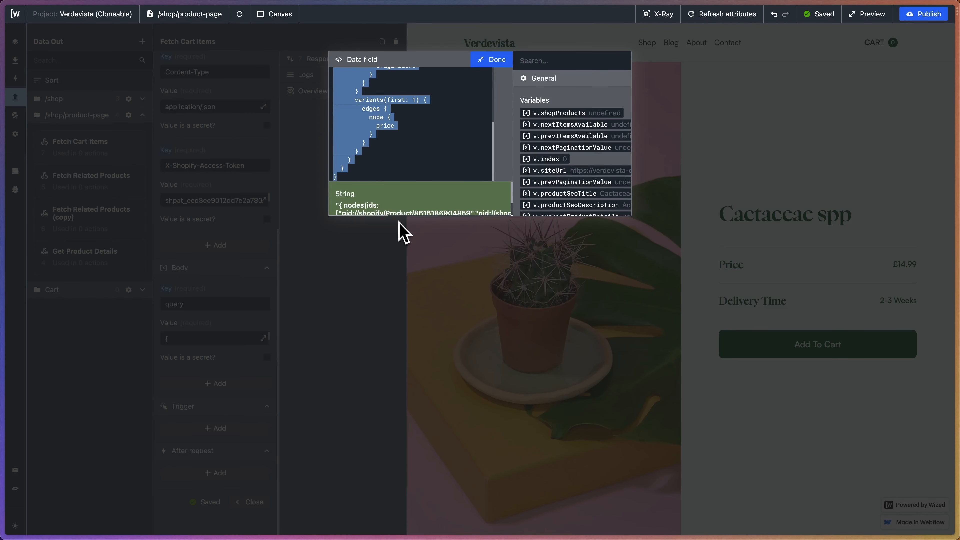
{"action": "key", "text": "ctrl+v"}
Examine the pasted query's cart IDs reference and its title, price and image source fields.
{"action": "scroll", "coordinate": [397, 170], "scroll_direction": "up", "scroll_amount": 5}
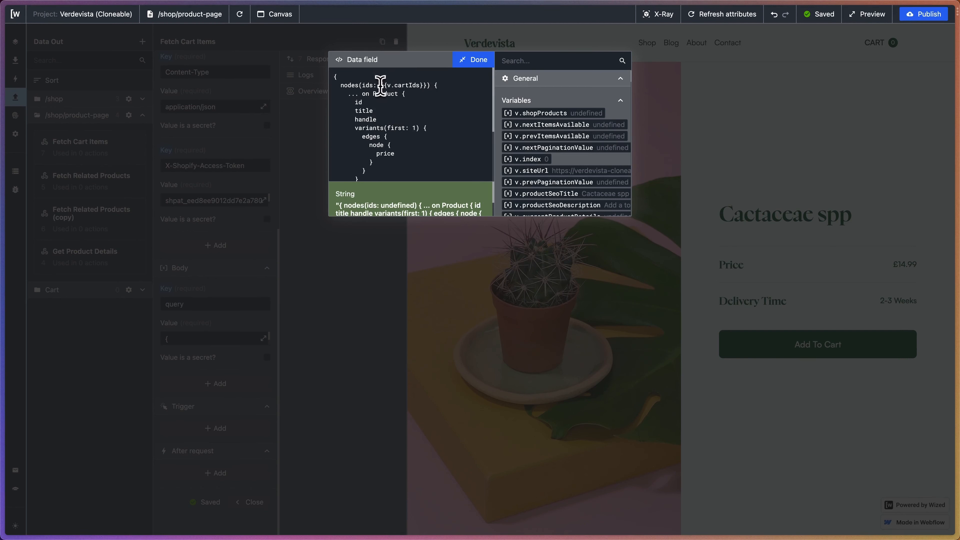
{"action": "left_click_drag", "start_coordinate": [380, 86], "coordinate": [430, 85]}
{"action": "left_click", "coordinate": [425, 85]}
{"action": "left_click_drag", "start_coordinate": [378, 86], "coordinate": [426, 85]}
{"action": "scroll", "coordinate": [419, 127], "scroll_direction": "down", "scroll_amount": 1}
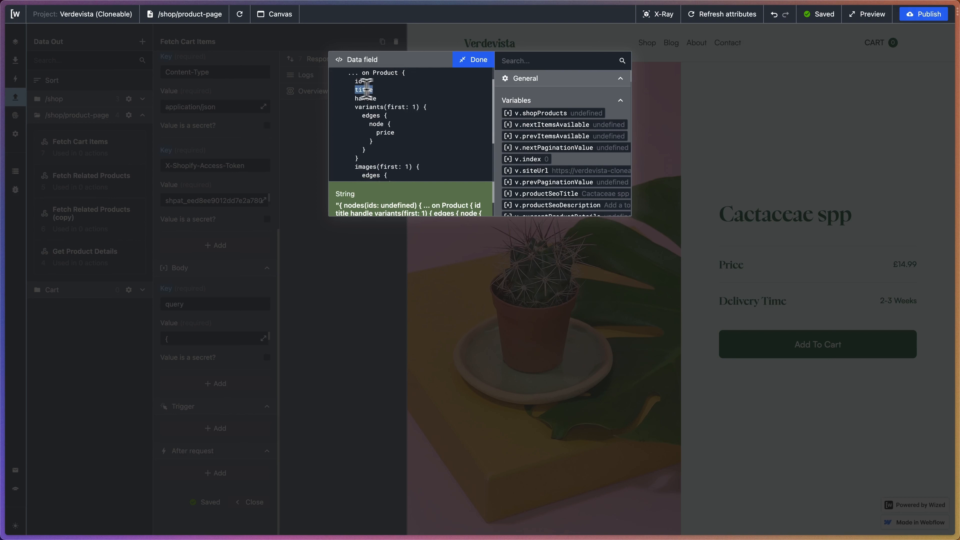
{"action": "scroll", "coordinate": [380, 113], "scroll_direction": "down", "scroll_amount": 2}
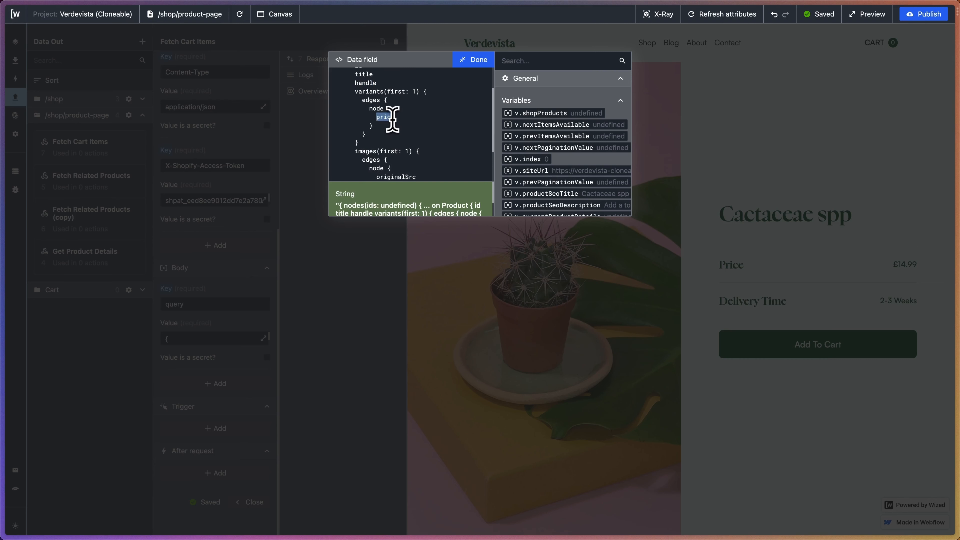
{"action": "scroll", "coordinate": [392, 120], "scroll_direction": "down", "scroll_amount": 4}
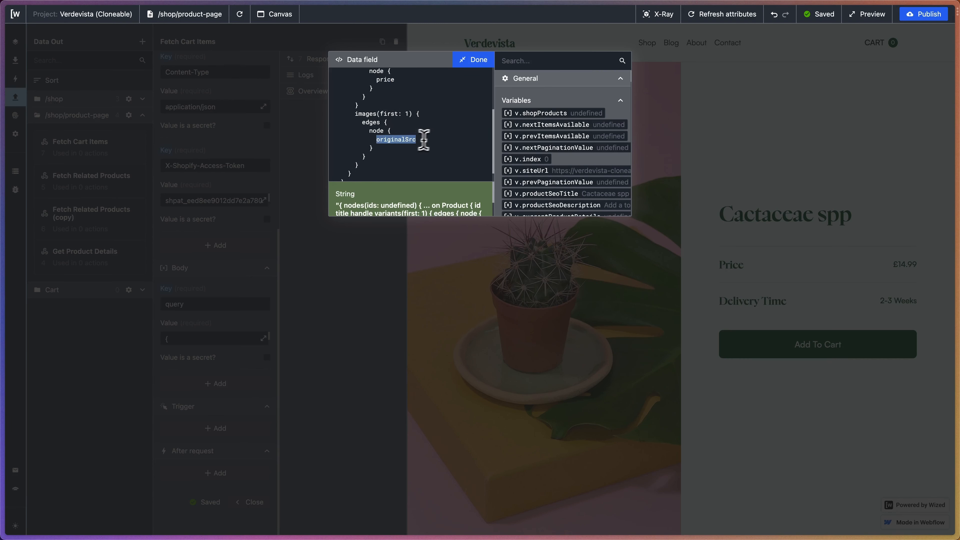
{"action": "scroll", "coordinate": [423, 140], "scroll_direction": "down", "scroll_amount": 2}
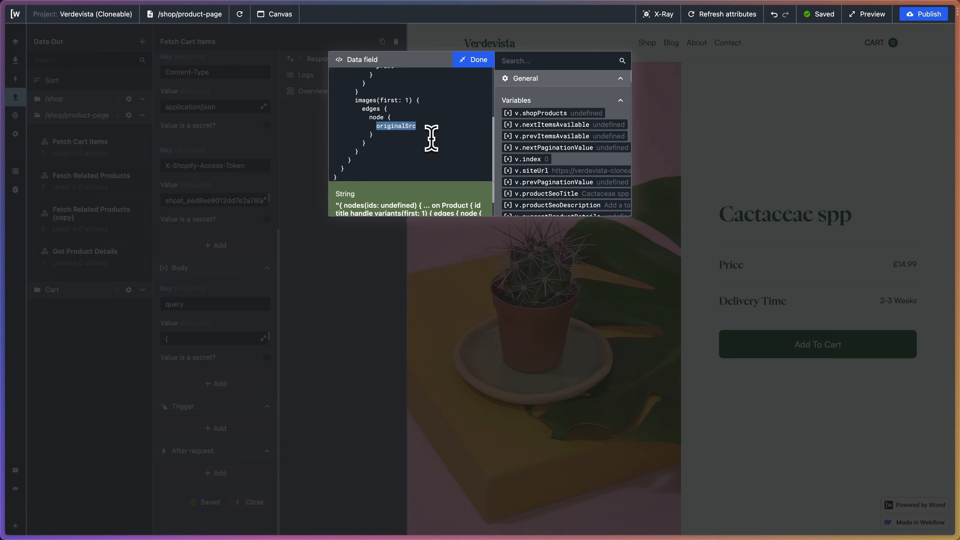
Apply the edited body query and add an empty trigger to the Fetch Cart Items request.
{"action": "left_click", "coordinate": [473, 63]}
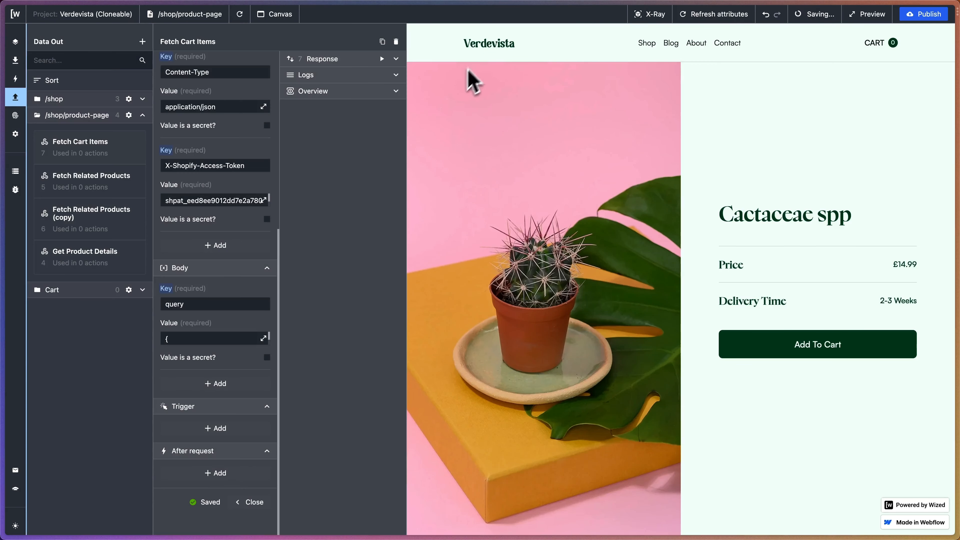
{"action": "scroll", "coordinate": [240, 334], "scroll_direction": "down", "scroll_amount": 2}
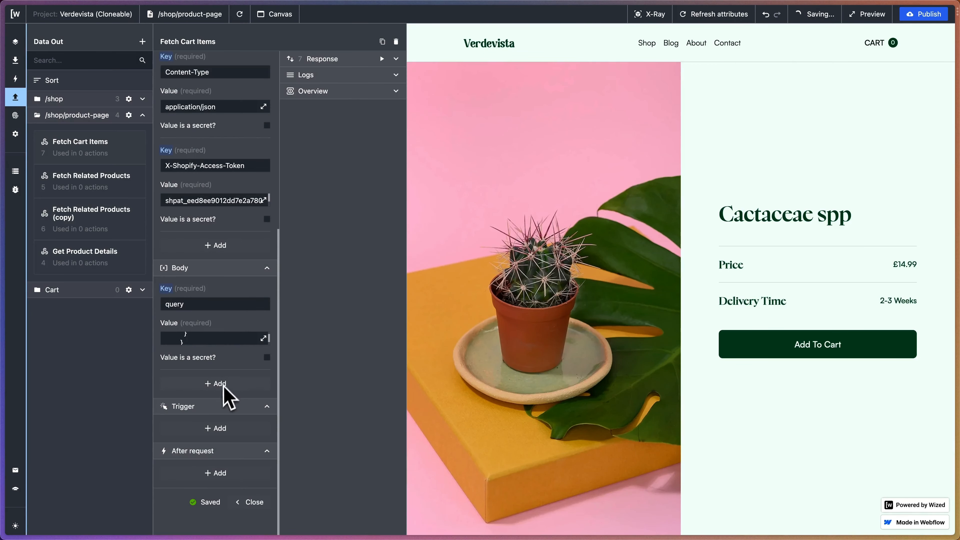
{"action": "left_click", "coordinate": [216, 429]}
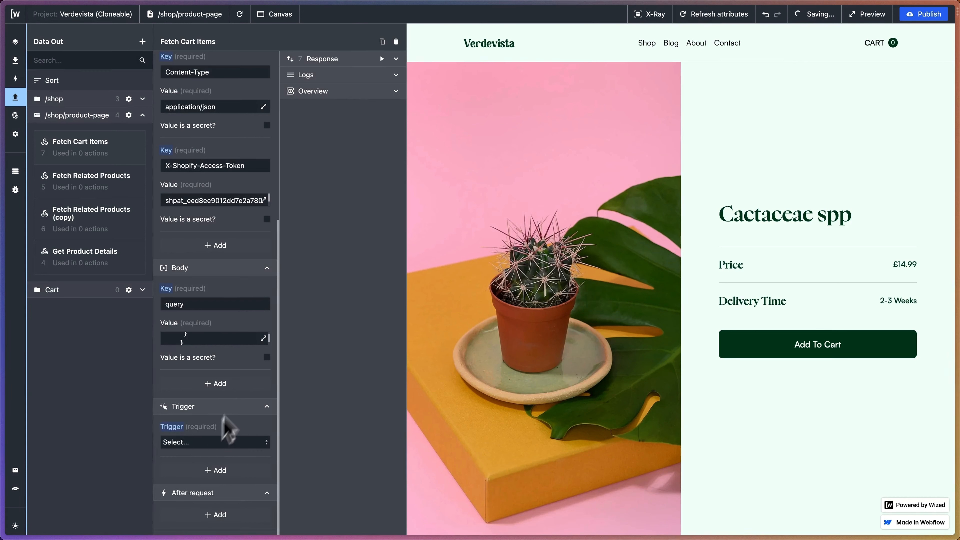
Switch to the Verdevista project in Webflow and open the Product Page under the Shop folder.
{"action": "mouse_move", "coordinate": [2, 223]}
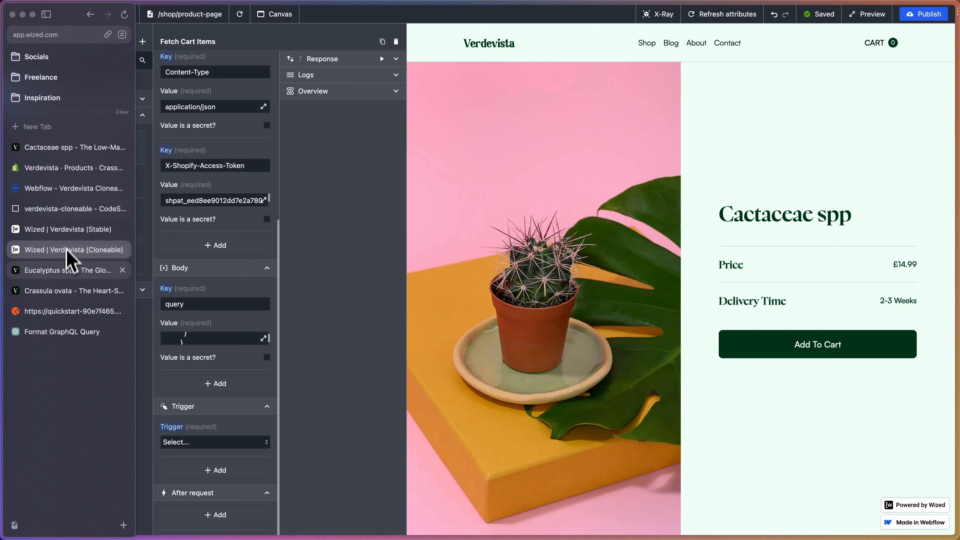
{"action": "left_click", "coordinate": [80, 212]}
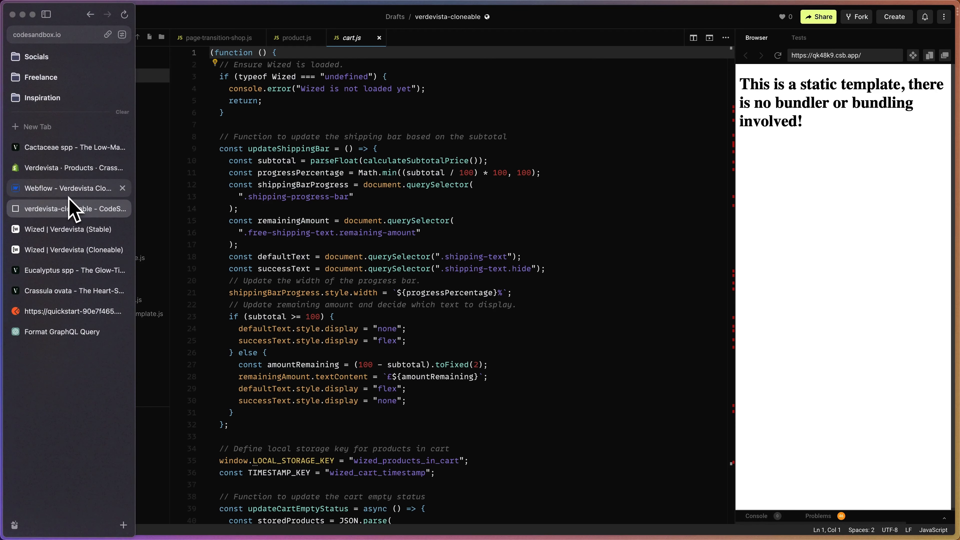
{"action": "left_click", "coordinate": [69, 196]}
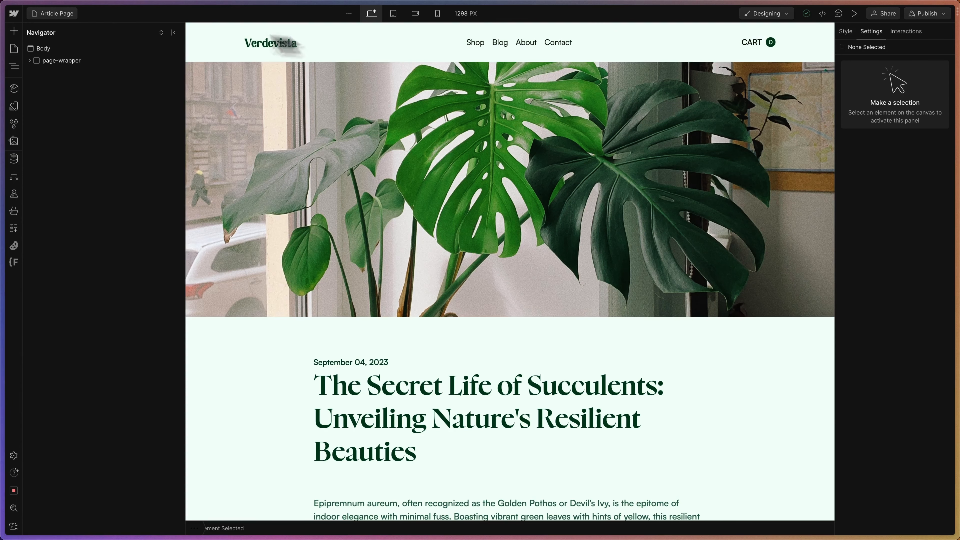
{"action": "left_click", "coordinate": [54, 14]}
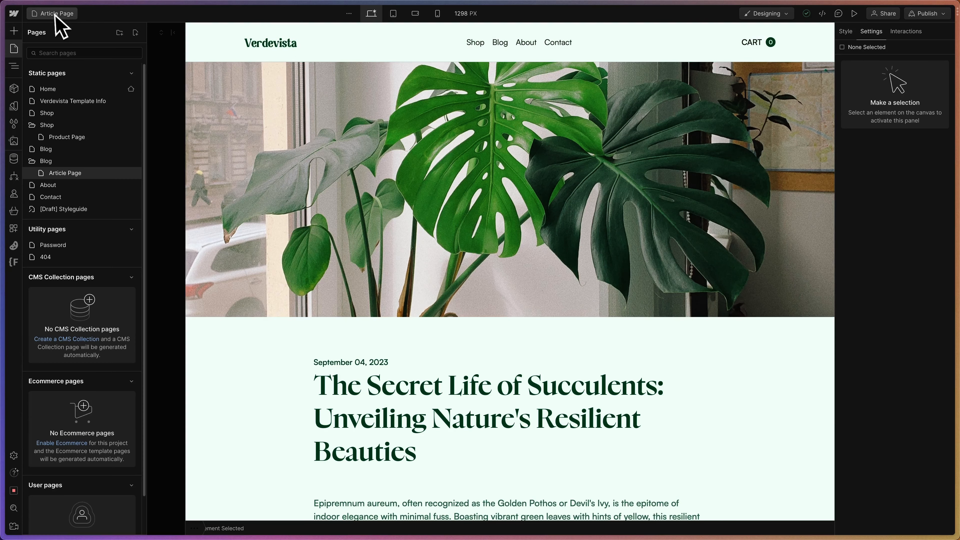
{"action": "left_click", "coordinate": [62, 139]}
Open the Cart component for editing and set the cart element's display to flex.
{"action": "left_click", "coordinate": [30, 60]}
{"action": "double_click", "coordinate": [53, 104]}
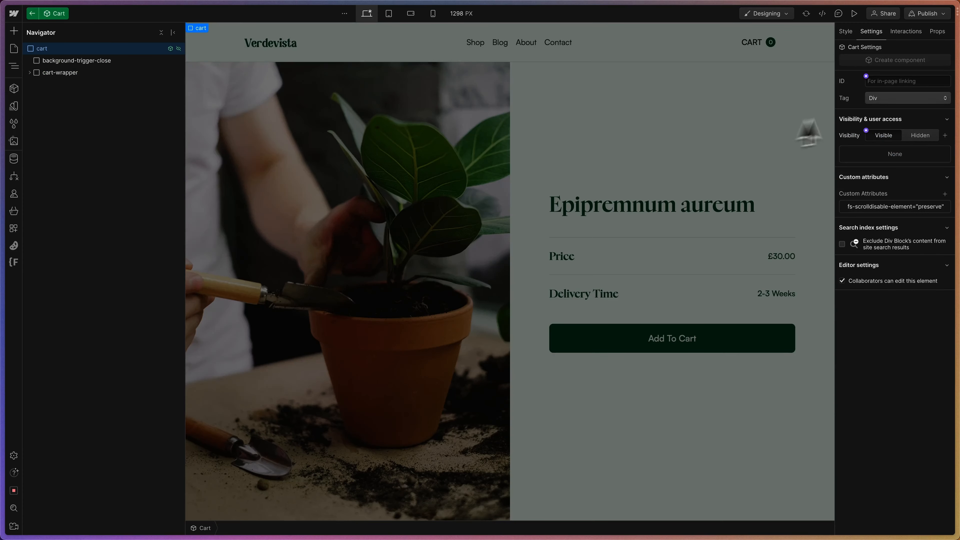
{"action": "left_click", "coordinate": [846, 31]}
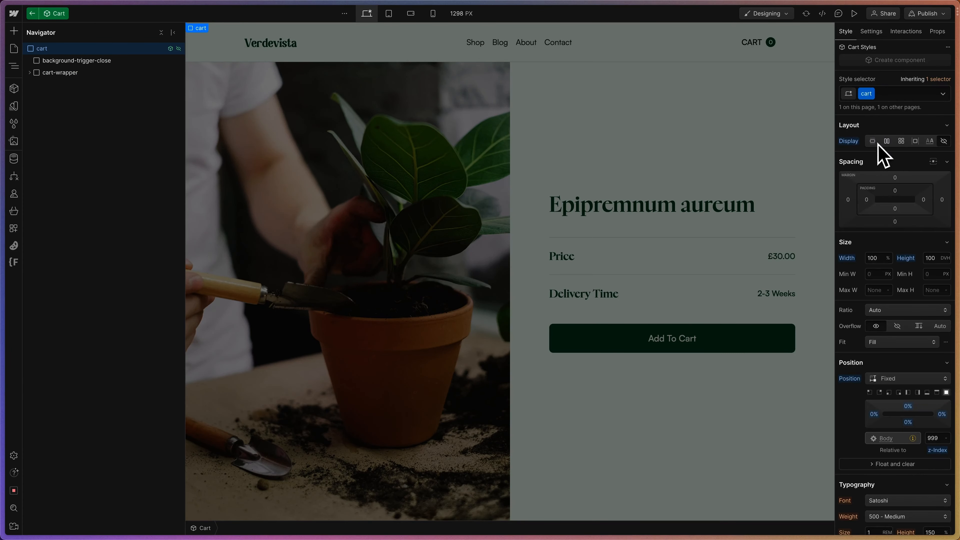
{"action": "left_click", "coordinate": [885, 141]}
Select the cart_product element inside cart_products-wrapper and check its custom attribute in the element settings.
{"action": "left_click", "coordinate": [800, 101]}
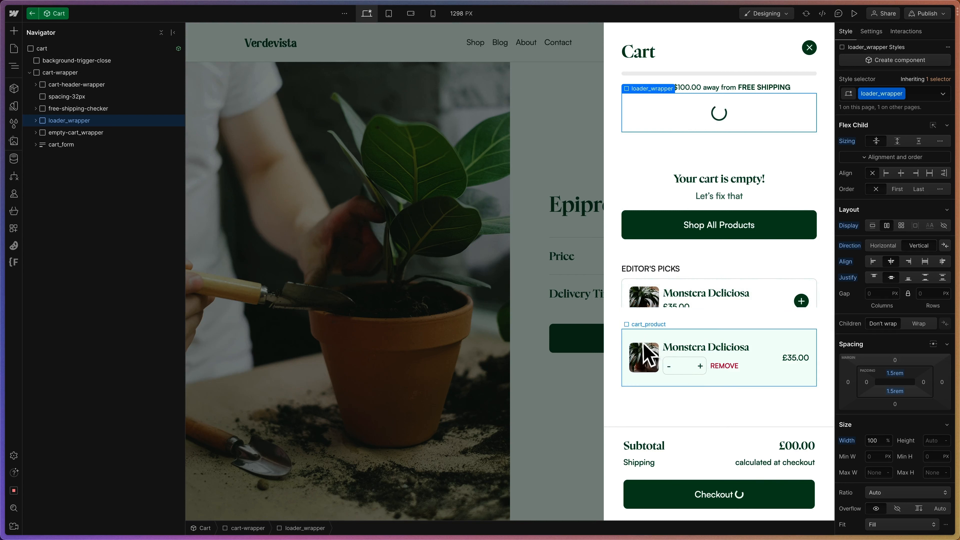
{"action": "left_click", "coordinate": [756, 349]}
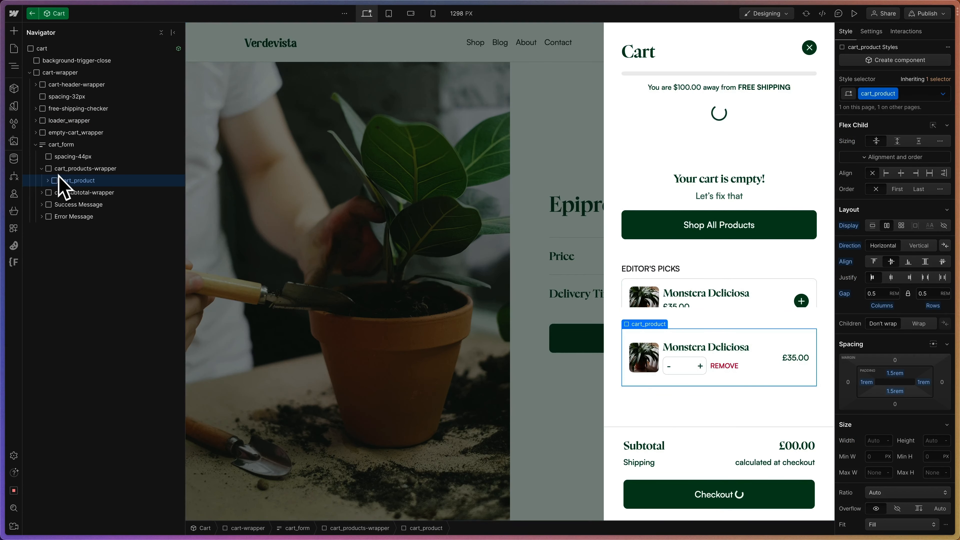
{"action": "left_click", "coordinate": [47, 181]}
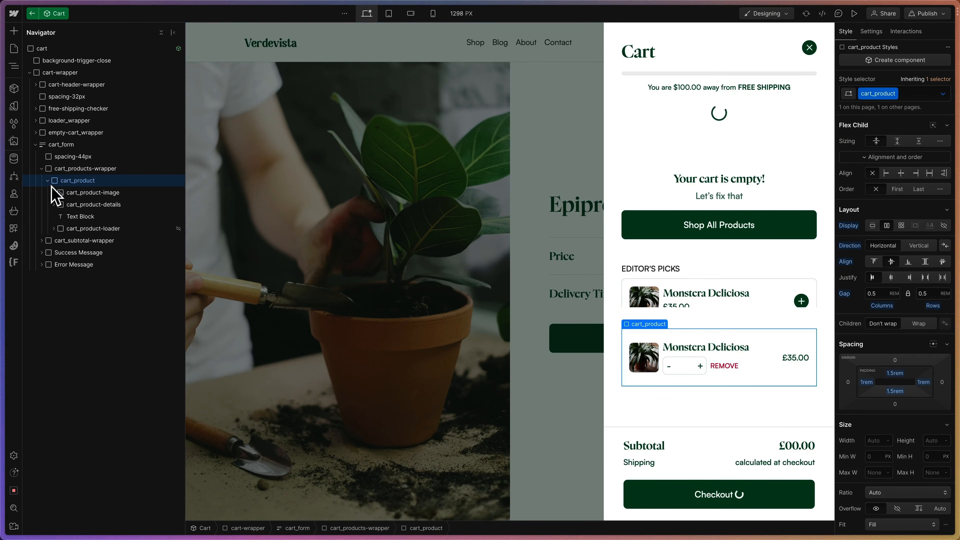
{"action": "left_click", "coordinate": [47, 181]}
{"action": "left_click", "coordinate": [871, 32]}
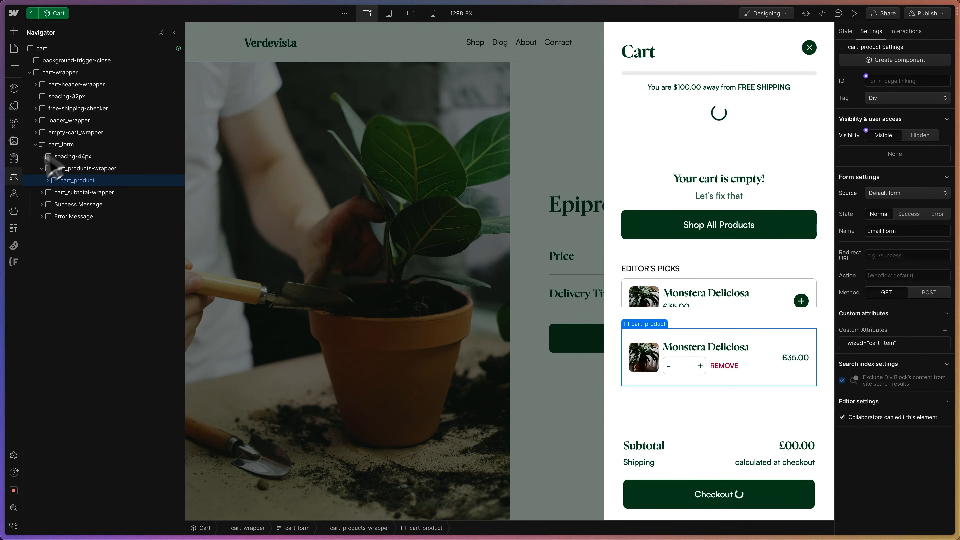
Switch back to Wized's Verdevista (Cloneable) project and set the request's trigger to Attribute Present with the cart_item attribute.
{"action": "mouse_move", "coordinate": [4, 184]}
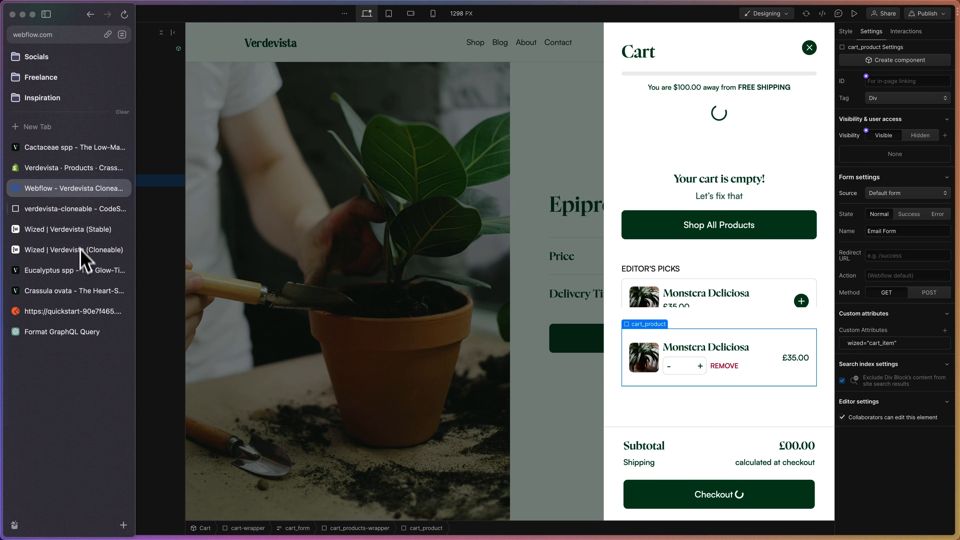
{"action": "left_click", "coordinate": [68, 250]}
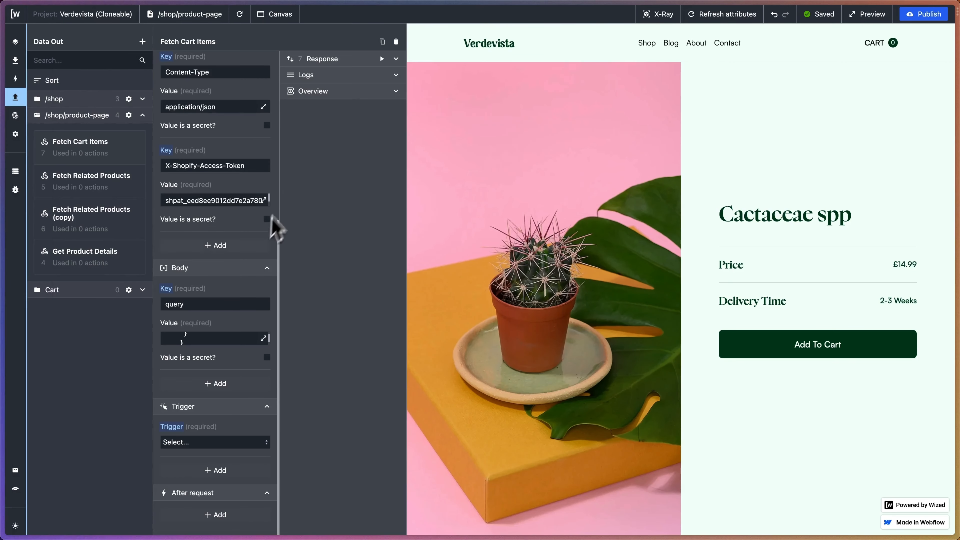
{"action": "left_click", "coordinate": [206, 401]}
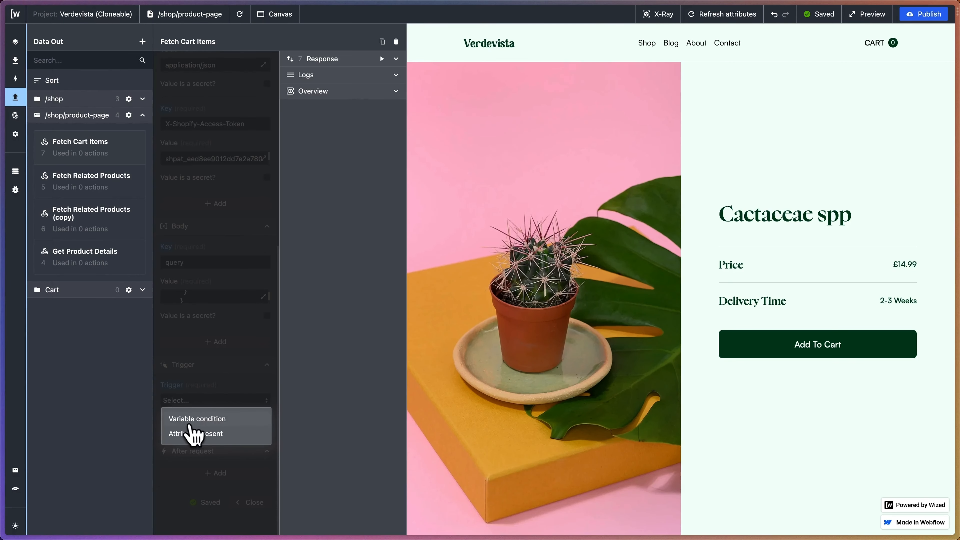
{"action": "left_click", "coordinate": [208, 434]}
{"action": "left_click", "coordinate": [206, 452]}
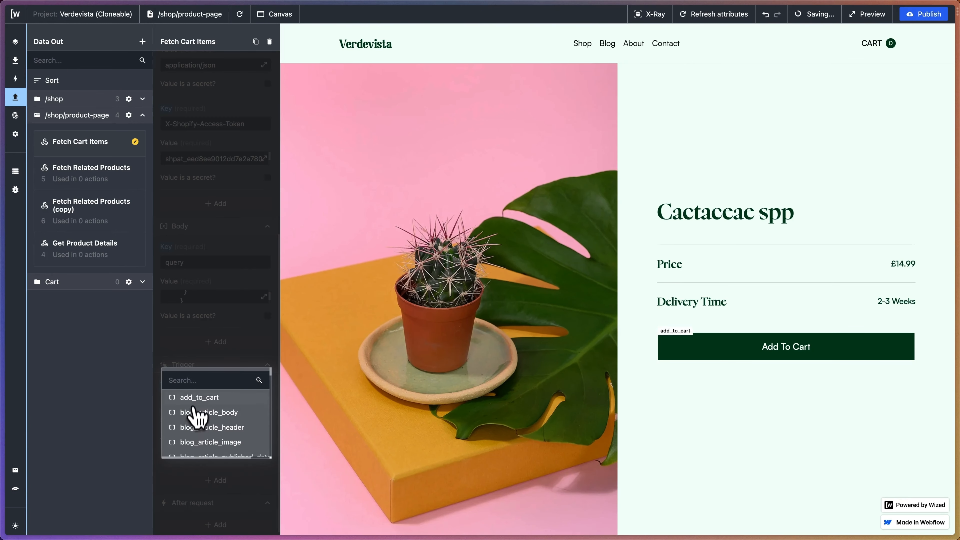
{"action": "type", "text": "cart_item"}
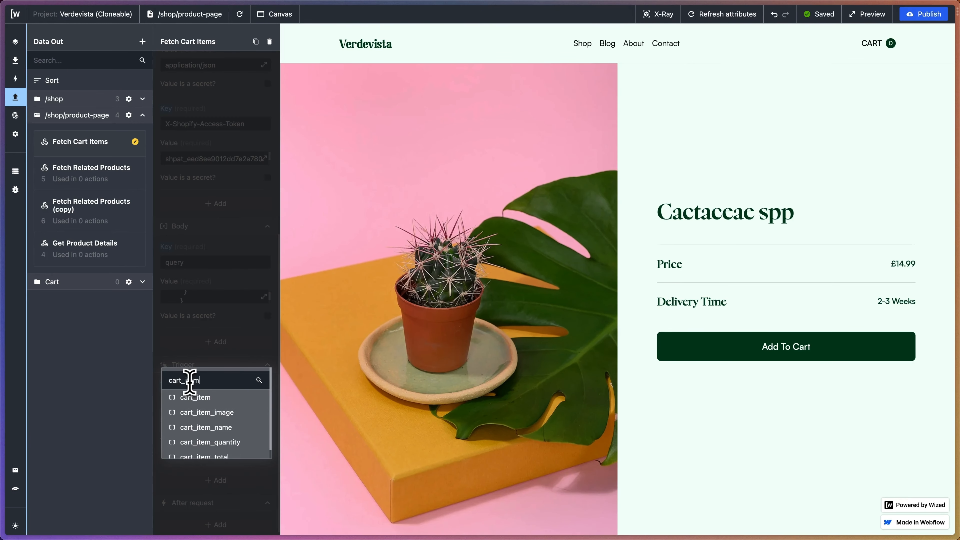
{"action": "left_click", "coordinate": [195, 399]}
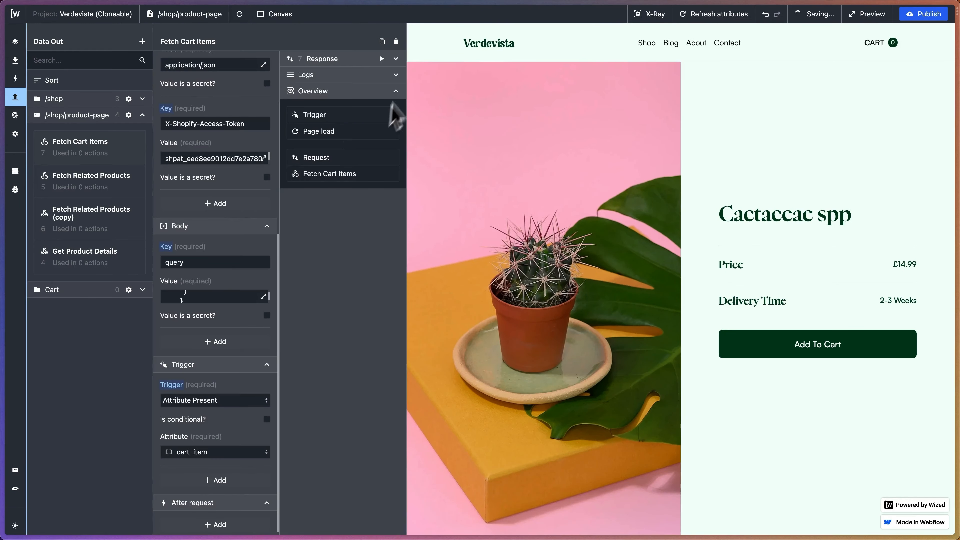
Run the Fetch Cart Items request and examine the error details in its response.
{"action": "left_click", "coordinate": [395, 59]}
{"action": "scroll", "coordinate": [220, 379], "scroll_direction": "down", "scroll_amount": 2}
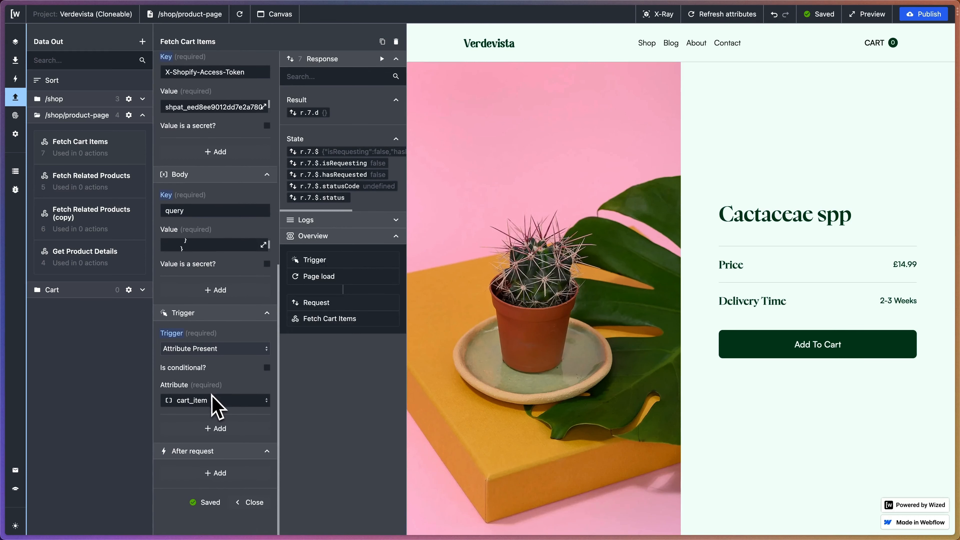
{"action": "left_click", "coordinate": [382, 59]}
{"action": "scroll", "coordinate": [349, 172], "scroll_direction": "right", "scroll_amount": 5}
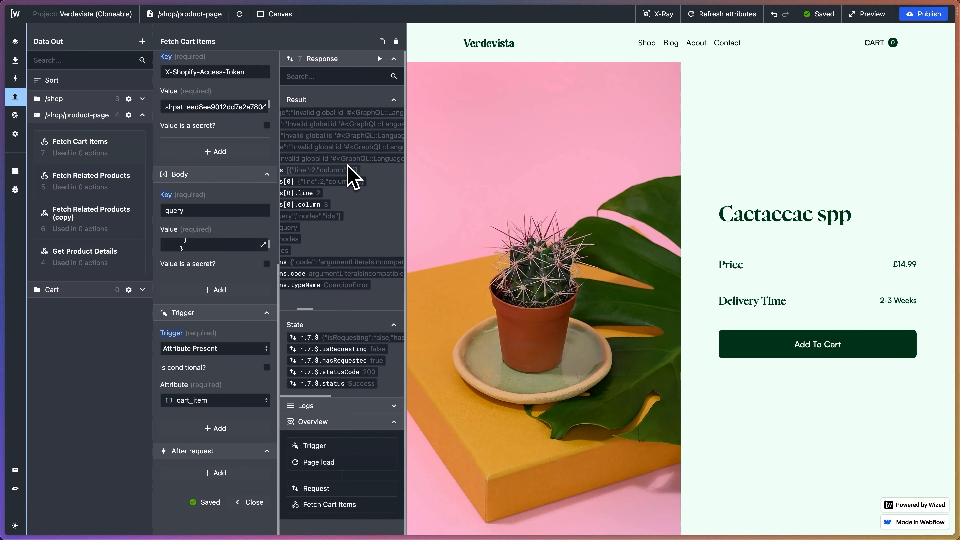
{"action": "scroll", "coordinate": [353, 178], "scroll_direction": "right", "scroll_amount": 2}
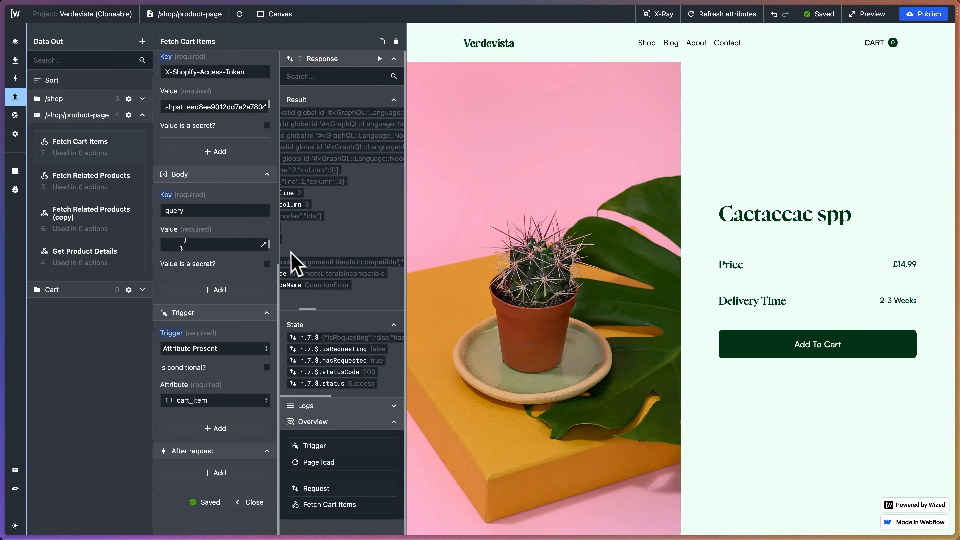
{"action": "scroll", "coordinate": [359, 212], "scroll_direction": "left", "scroll_amount": 5}
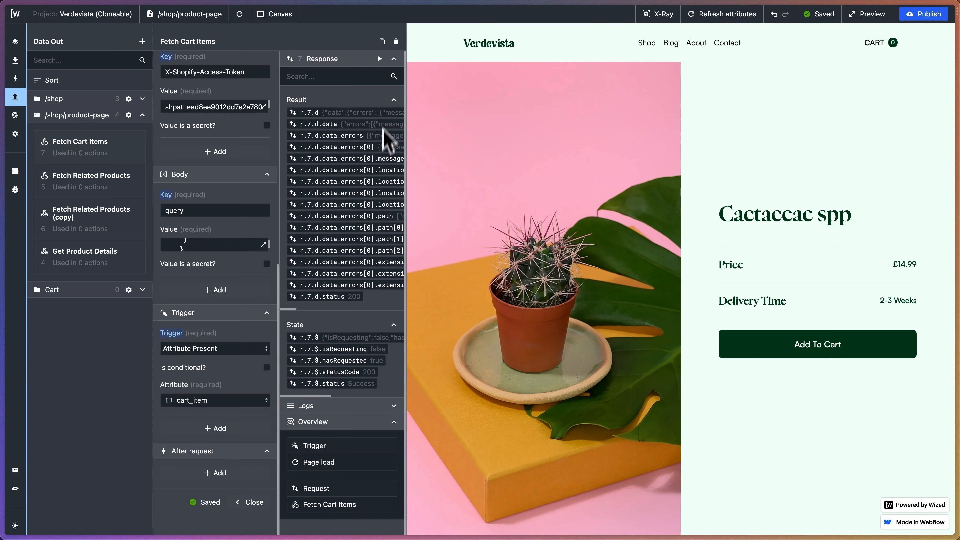
{"action": "left_click", "coordinate": [395, 59]}
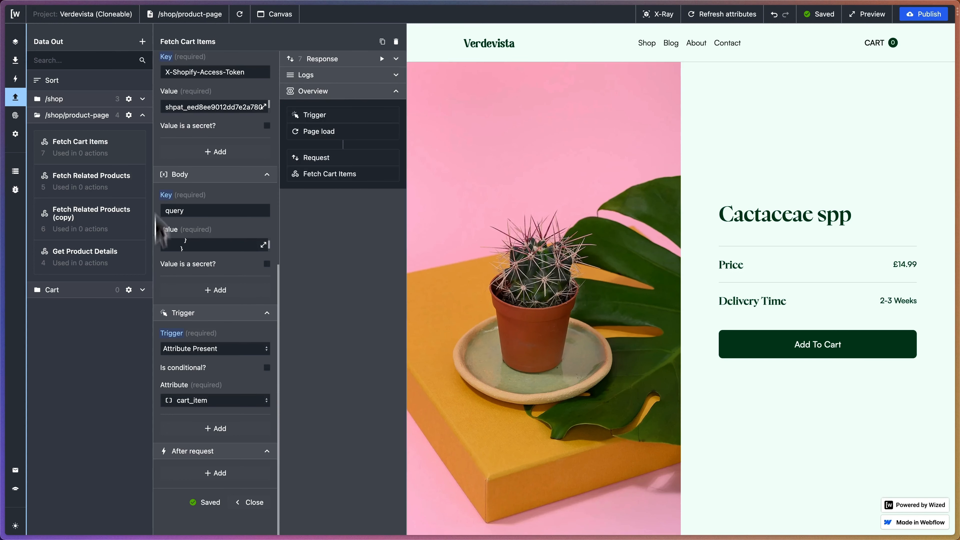
Move the Fetch Cart Items request into the Cart folder.
{"action": "left_click", "coordinate": [142, 115]}
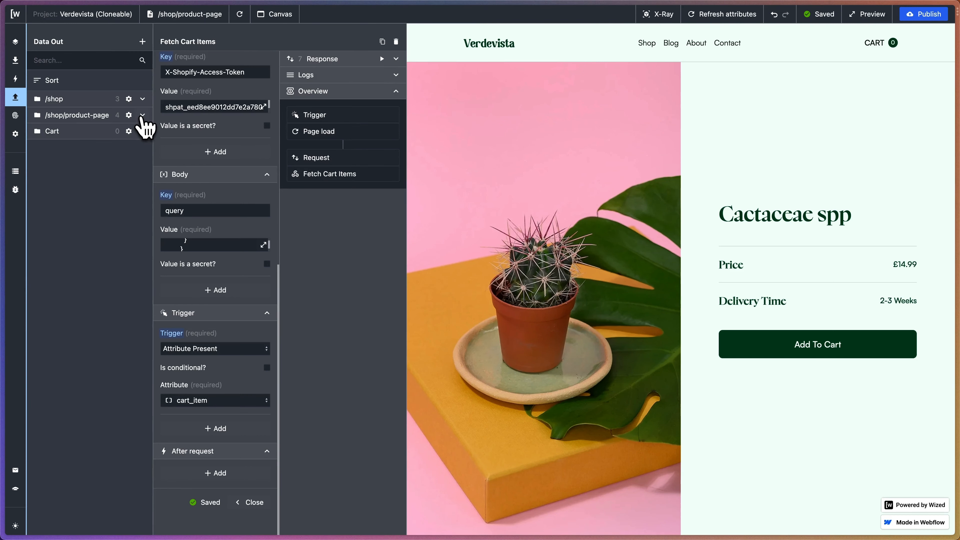
{"action": "left_click", "coordinate": [143, 131]}
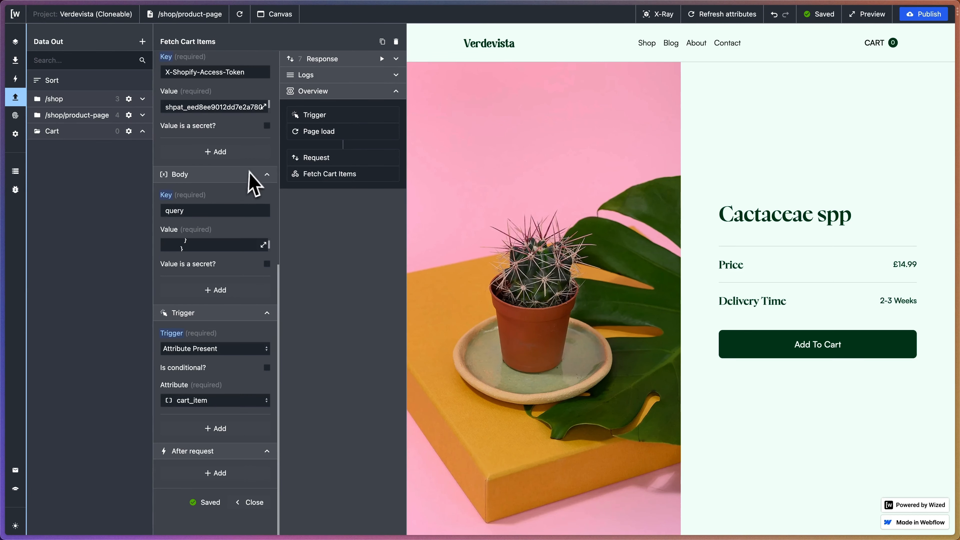
{"action": "scroll", "coordinate": [252, 174], "scroll_direction": "up", "scroll_amount": 10}
{"action": "left_click", "coordinate": [237, 114]}
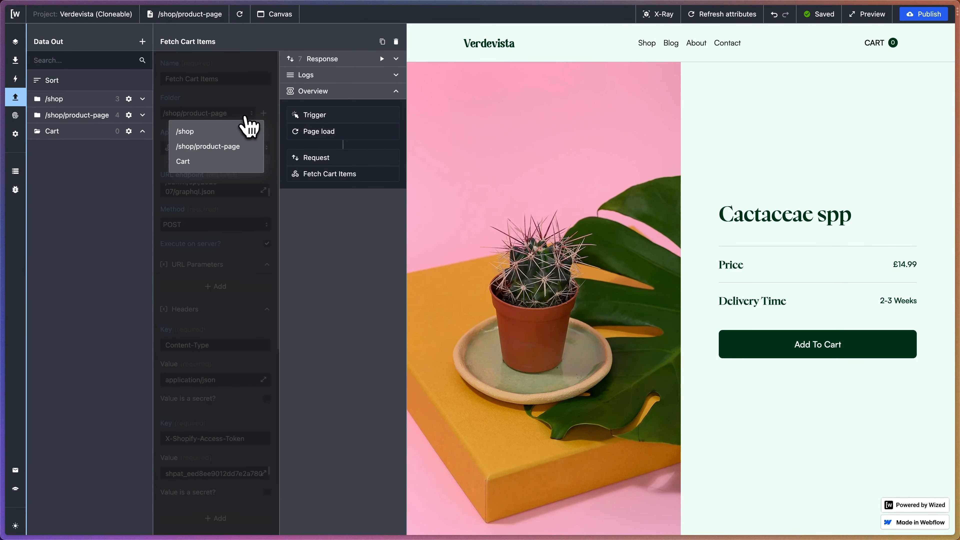
{"action": "left_click", "coordinate": [219, 165]}
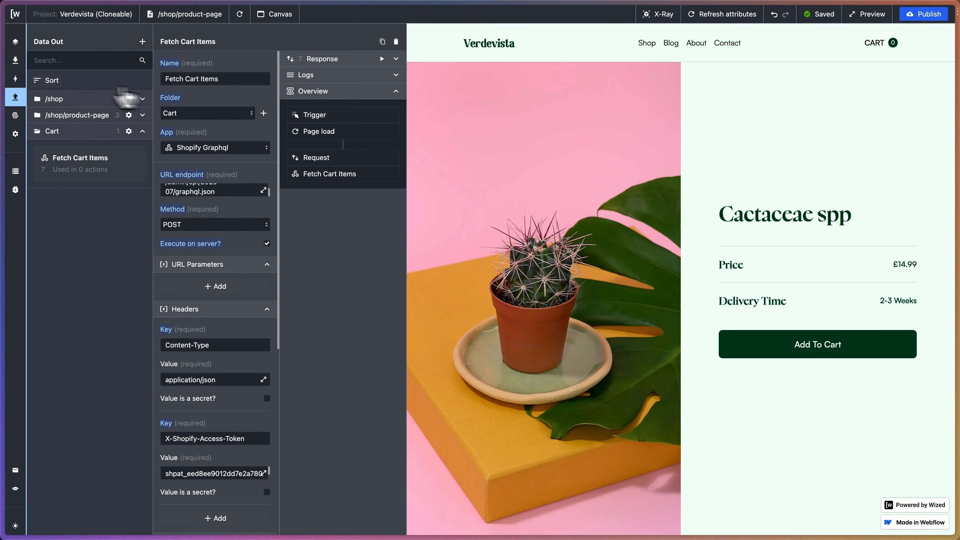
Go to the project's actions and view the cart drawer in the page preview, closing it again.
{"action": "left_click", "coordinate": [25, 81]}
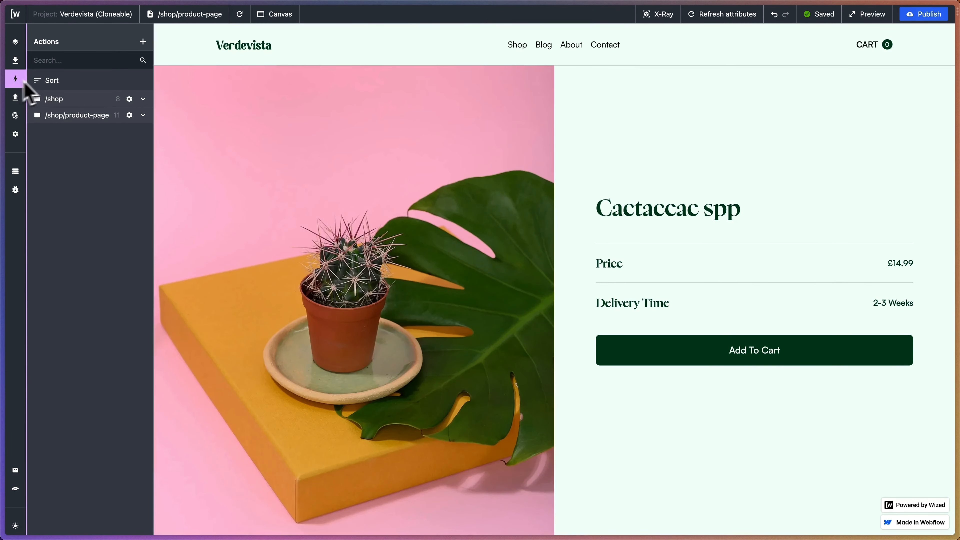
{"action": "left_click", "coordinate": [874, 51]}
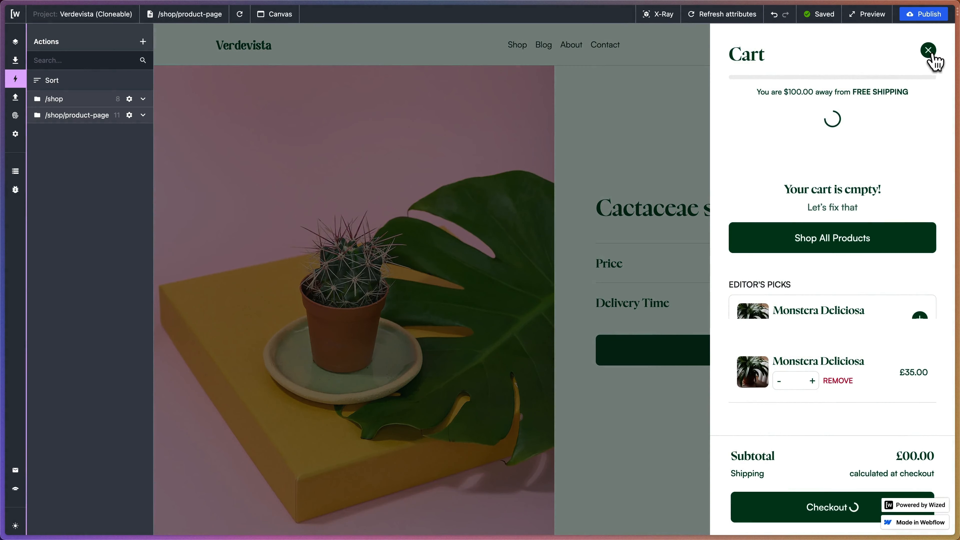
{"action": "left_click", "coordinate": [930, 51]}
Switch to the Verdevista Cloneable project in Webflow and set the empty-cart_wrapper's display to none.
{"action": "mouse_move", "coordinate": [0, 124]}
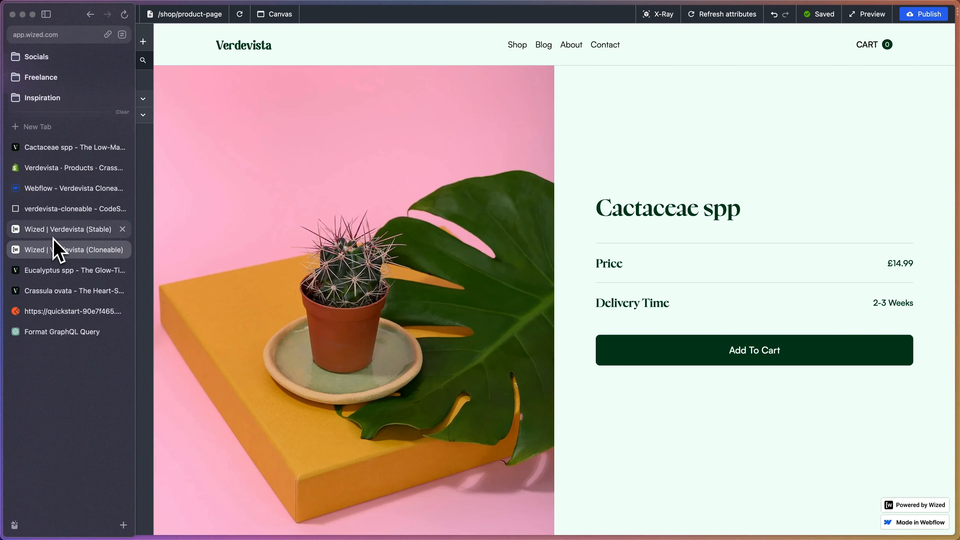
{"action": "left_click", "coordinate": [62, 191]}
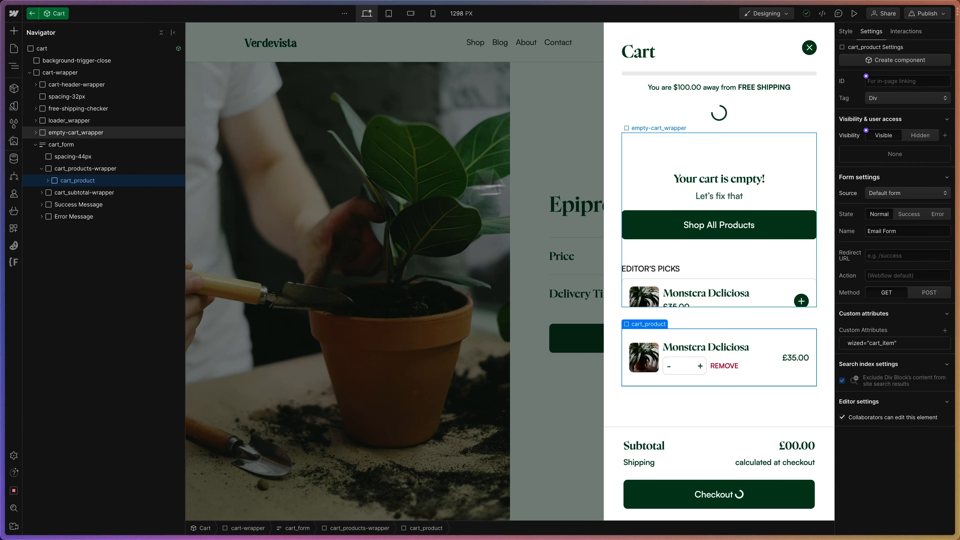
{"action": "left_click", "coordinate": [803, 169]}
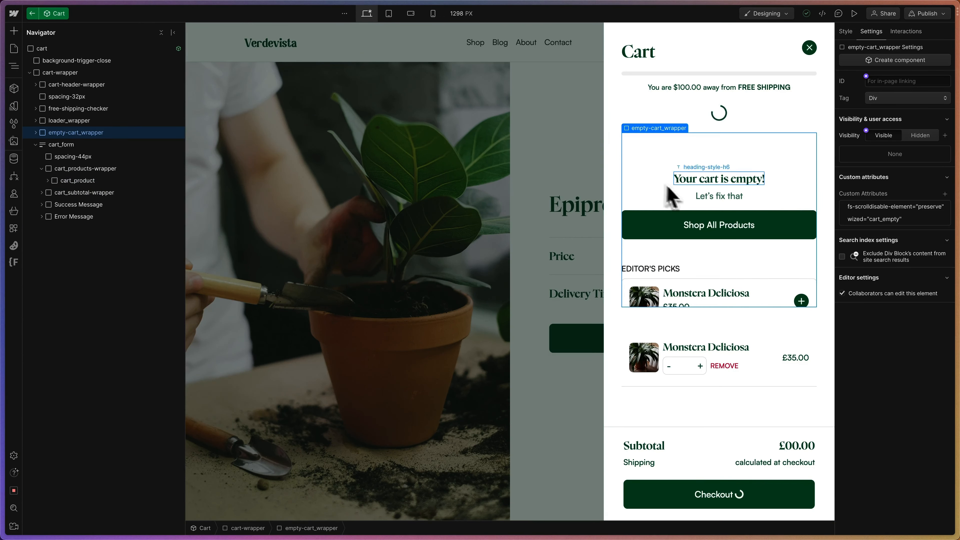
{"action": "left_click", "coordinate": [36, 145]}
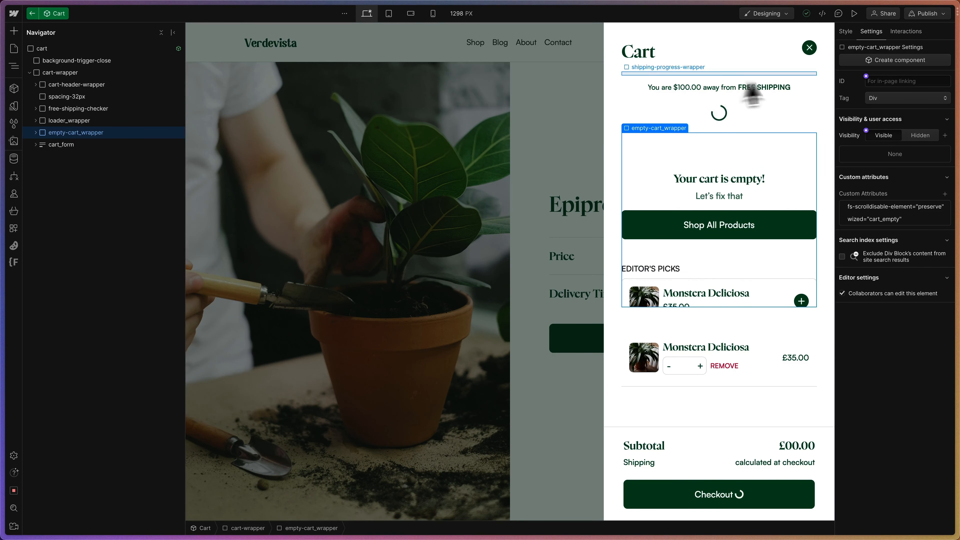
{"action": "left_click", "coordinate": [847, 36]}
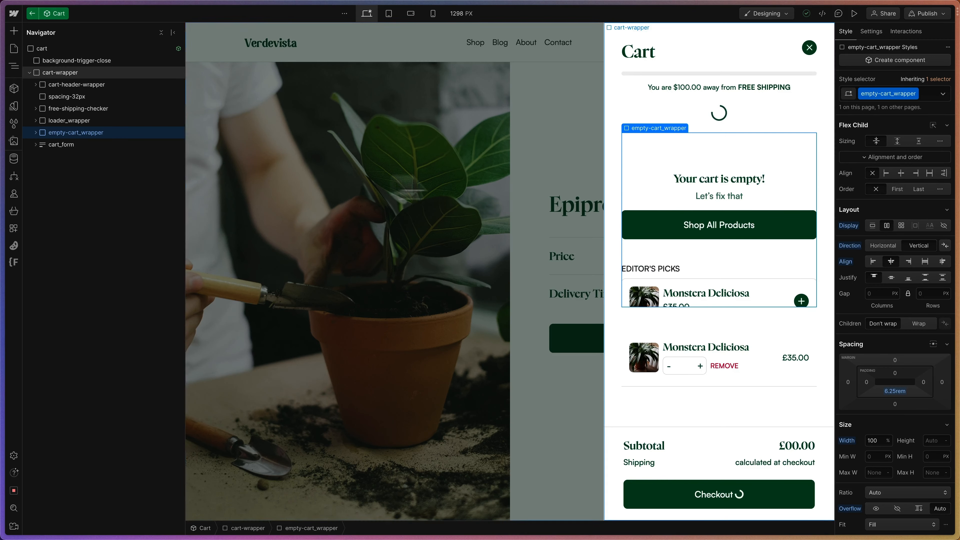
{"action": "left_click", "coordinate": [944, 225]}
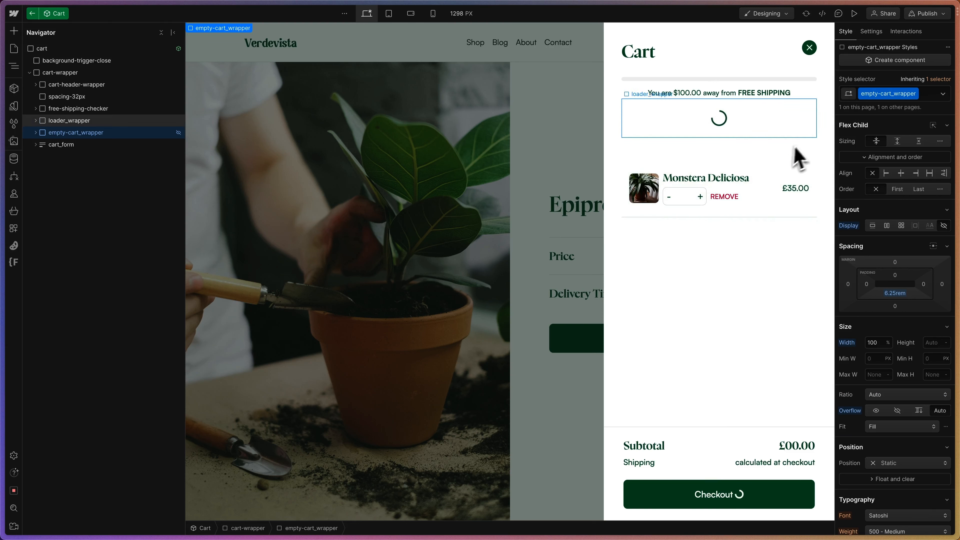
Set the display of the Cart component's top-level cart element to none and exit component editing.
{"action": "left_click", "coordinate": [802, 136]}
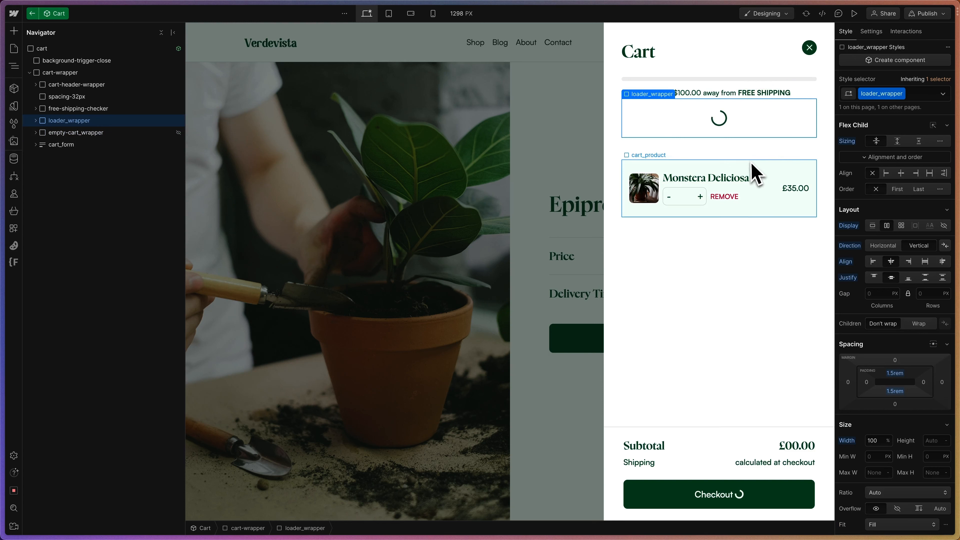
{"action": "left_click", "coordinate": [753, 177]}
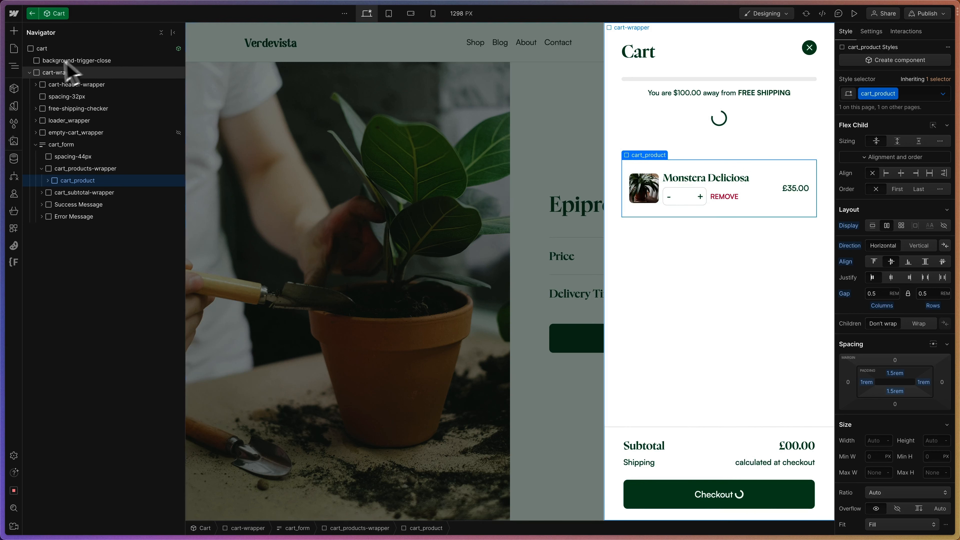
{"action": "left_click", "coordinate": [30, 73]}
{"action": "left_click", "coordinate": [45, 49]}
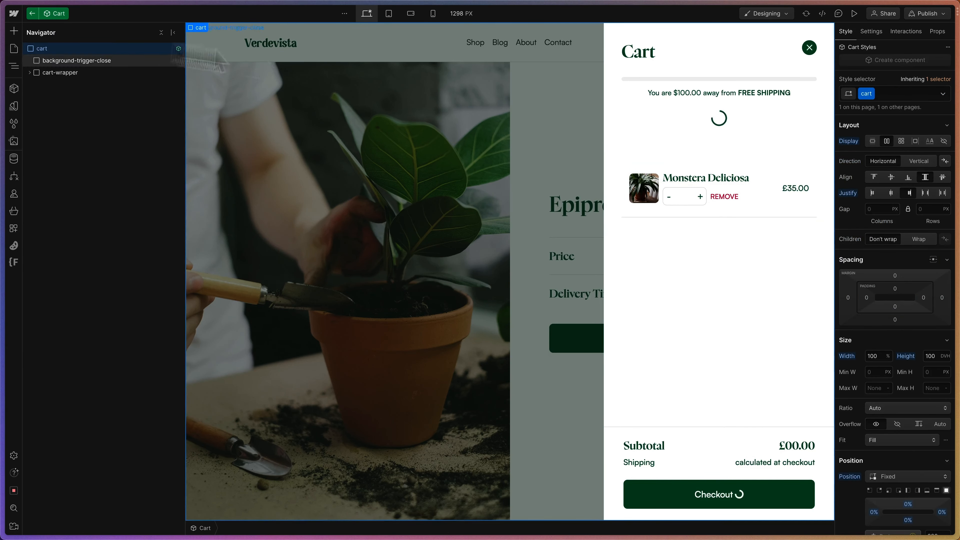
{"action": "left_click", "coordinate": [944, 141]}
{"action": "left_click", "coordinate": [33, 13]}
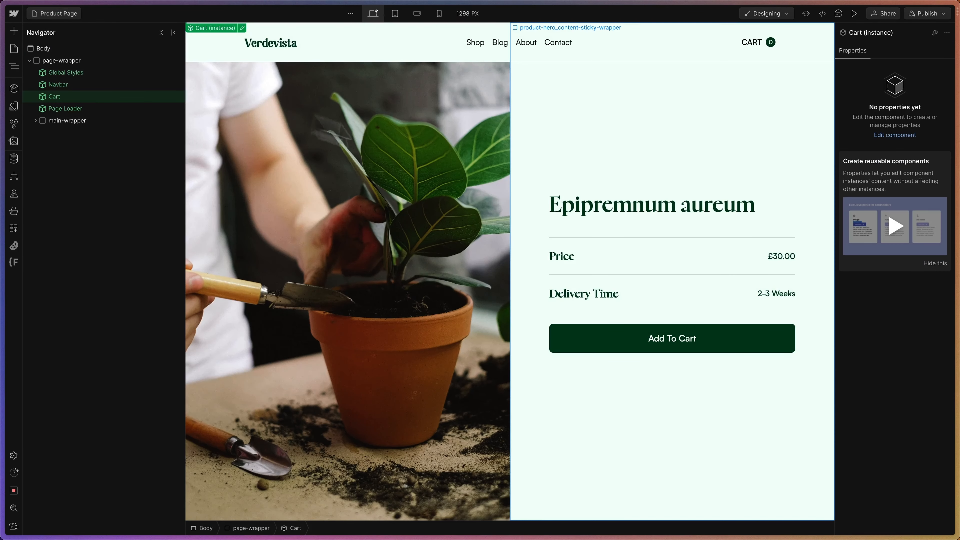
Publish the site to the verdevista-cloneable.webflow.io staging domain.
{"action": "left_click", "coordinate": [928, 13]}
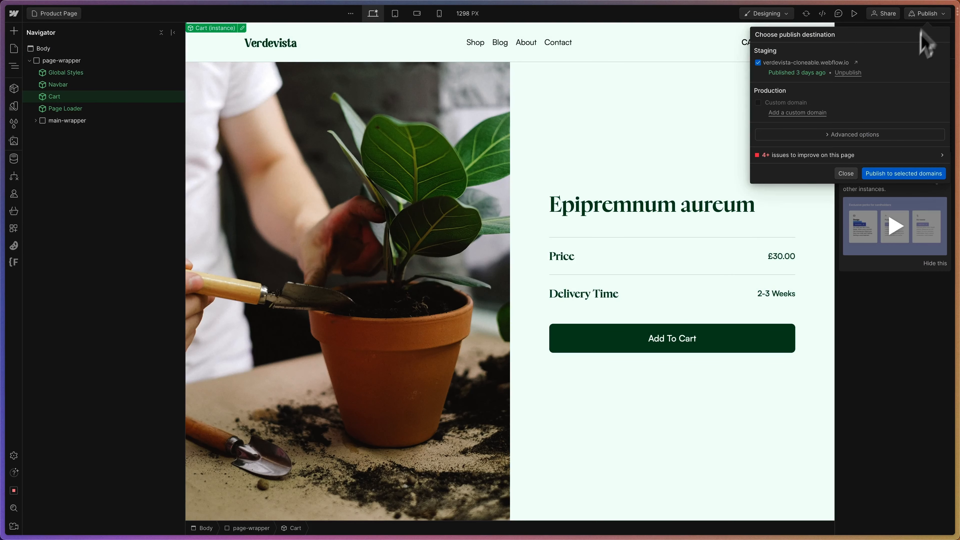
{"action": "left_click", "coordinate": [899, 175]}
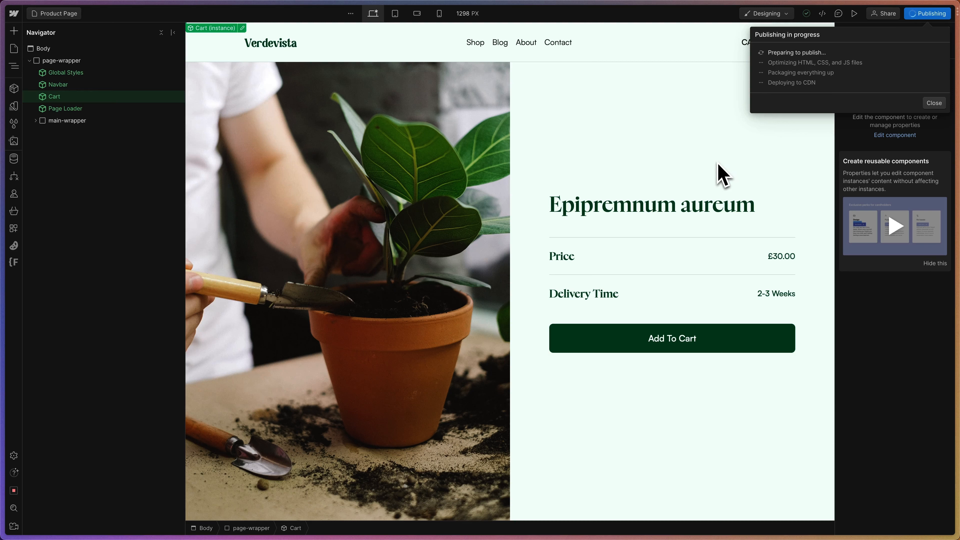
{"action": "left_click", "coordinate": [846, 174]}
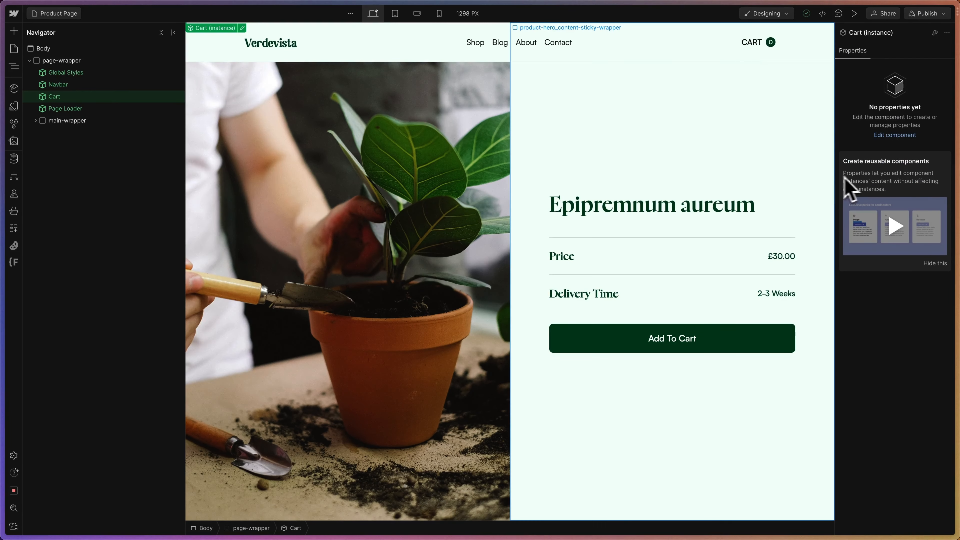
Switch back to Wized's Verdevista (Cloneable) project and check the variables in its data store.
{"action": "mouse_move", "coordinate": [6, 132]}
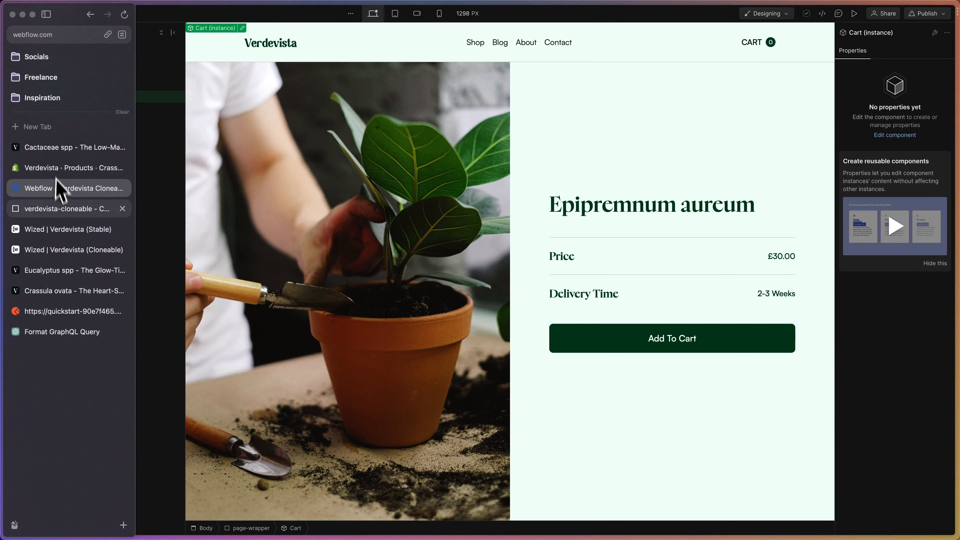
{"action": "left_click", "coordinate": [68, 250]}
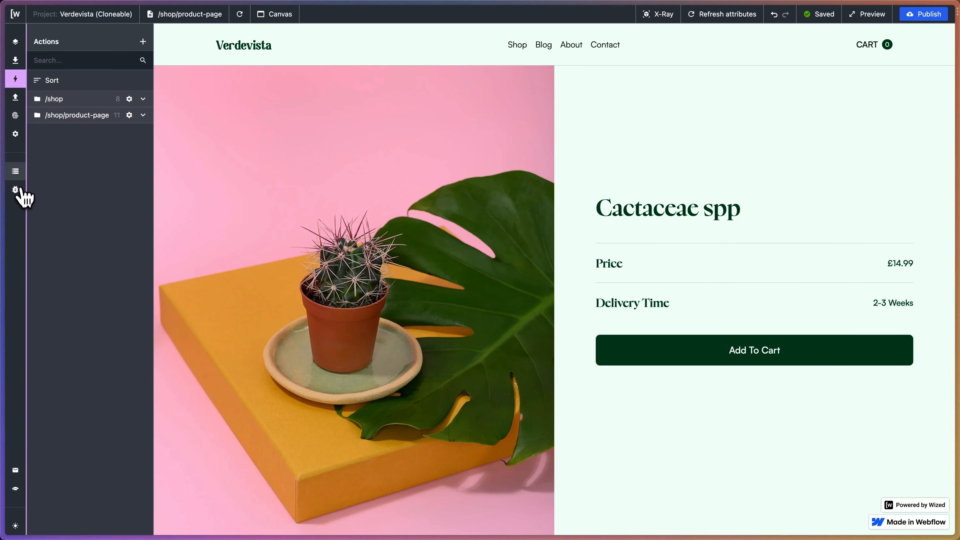
{"action": "left_click", "coordinate": [16, 173]}
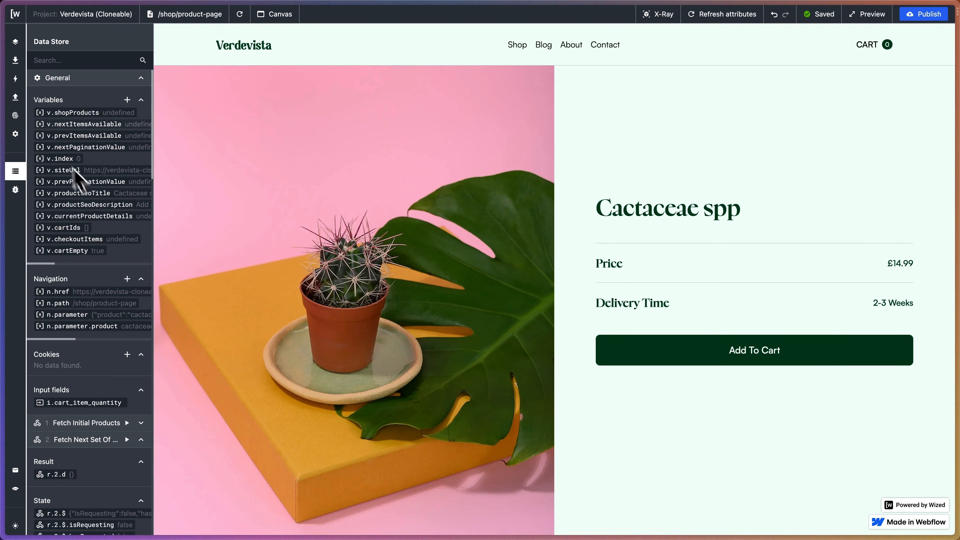
Create a new action named Add to Cart.
{"action": "left_click", "coordinate": [15, 79]}
{"action": "left_click", "coordinate": [142, 41]}
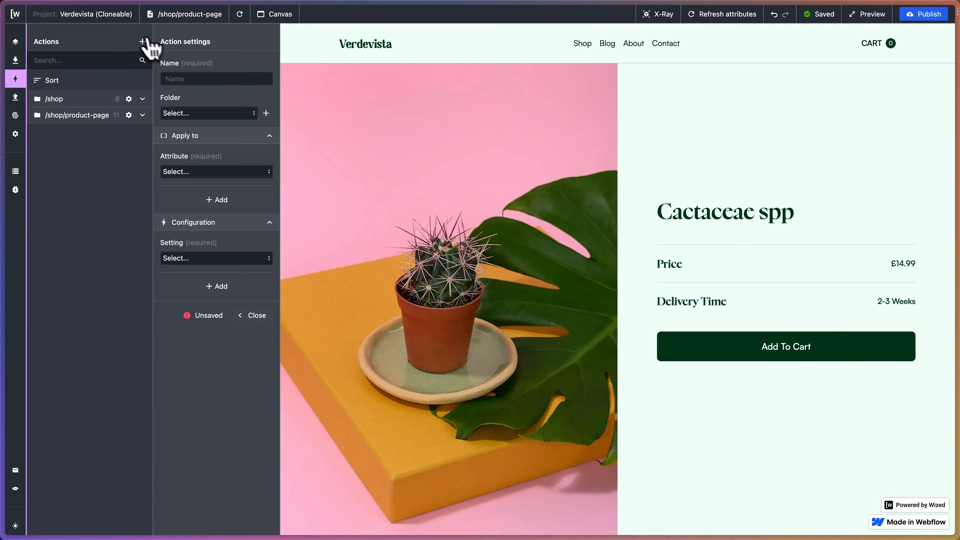
{"action": "left_click", "coordinate": [198, 79]}
{"action": "type", "text": "Add to Cart"}
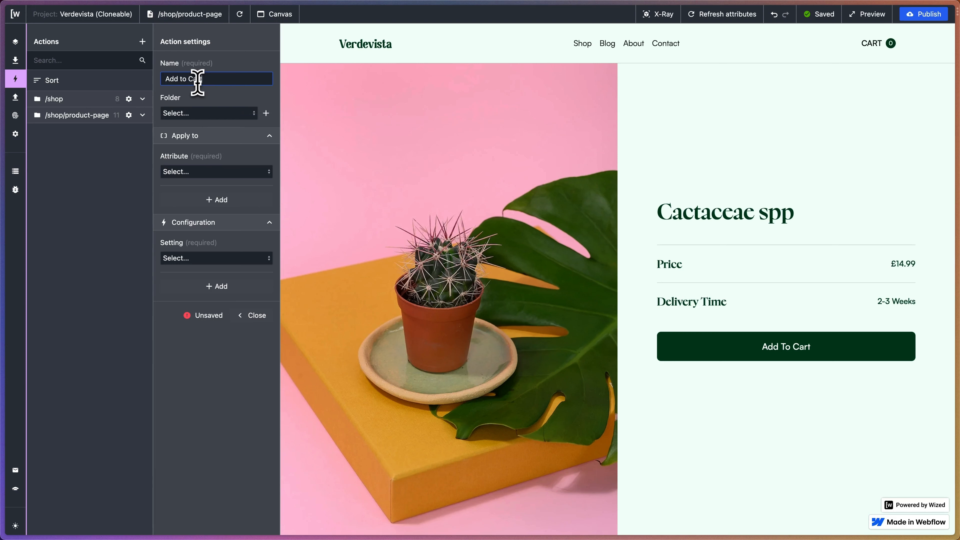
{"action": "left_click", "coordinate": [194, 122]}
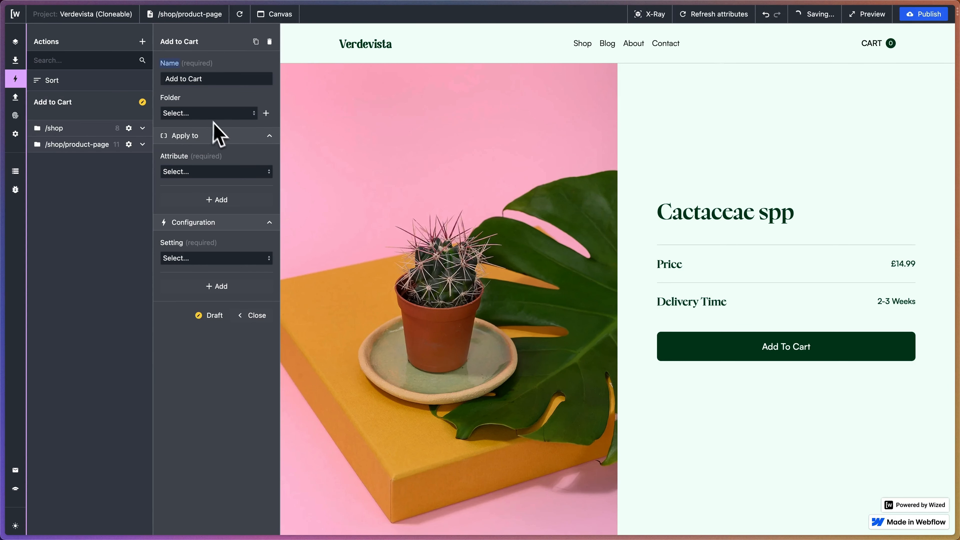
Apply the Add to Cart action to the add_to_cart attribute and configure its setting as On Click.
{"action": "left_click", "coordinate": [209, 172]}
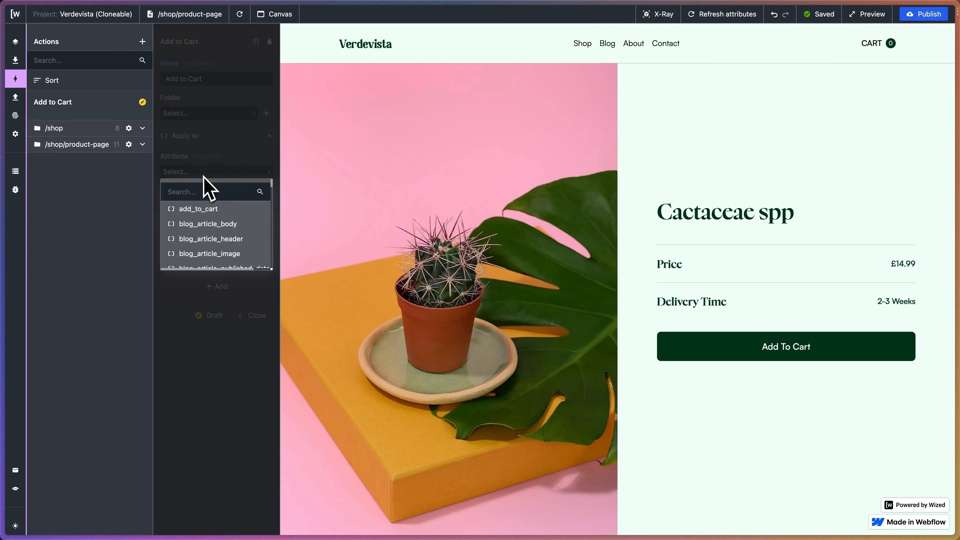
{"action": "left_click", "coordinate": [211, 211]}
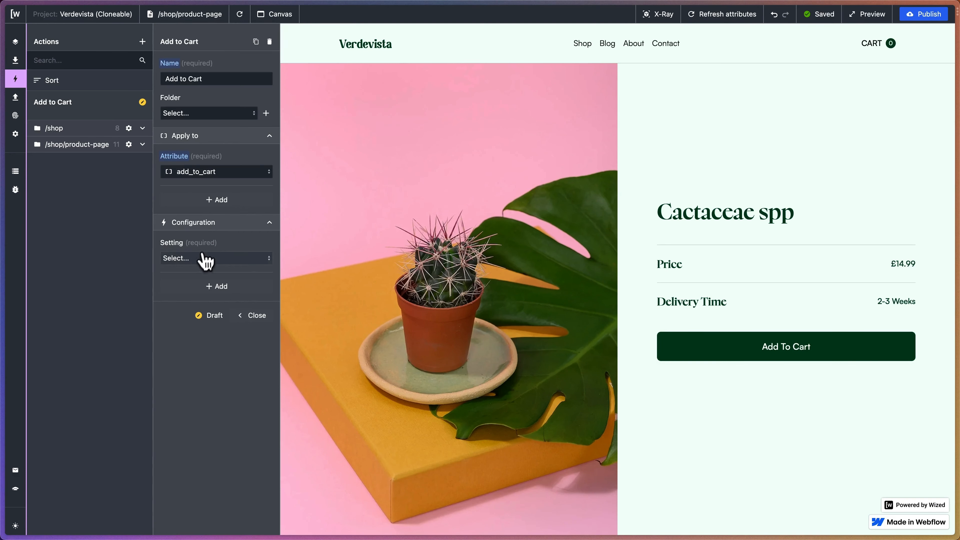
{"action": "left_click", "coordinate": [206, 258]}
{"action": "scroll", "coordinate": [204, 315], "scroll_direction": "down", "scroll_amount": 3}
{"action": "scroll", "coordinate": [204, 316], "scroll_direction": "up", "scroll_amount": 3}
{"action": "left_click", "coordinate": [189, 296]}
Make the click perform Set variable on v.currentProductDetails.
{"action": "left_click", "coordinate": [213, 293]}
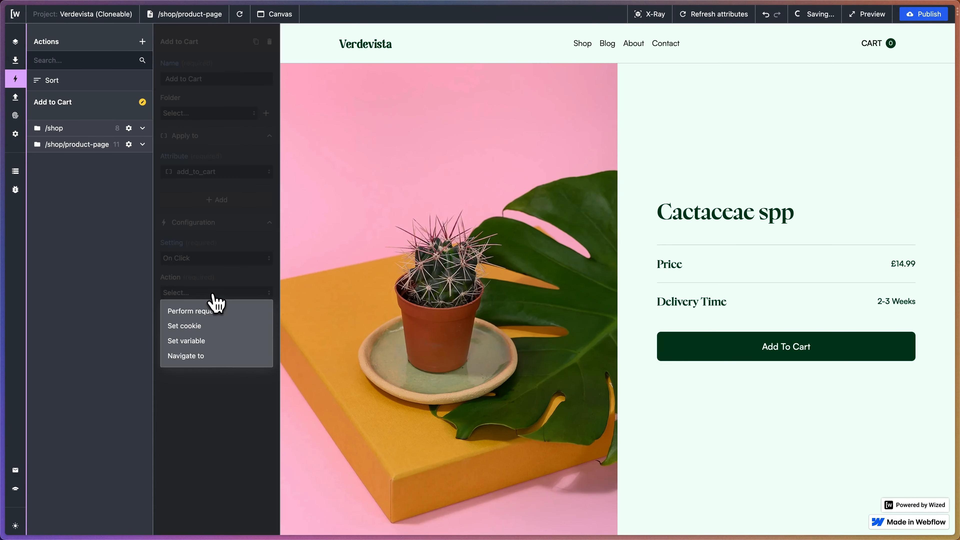
{"action": "left_click", "coordinate": [206, 341]}
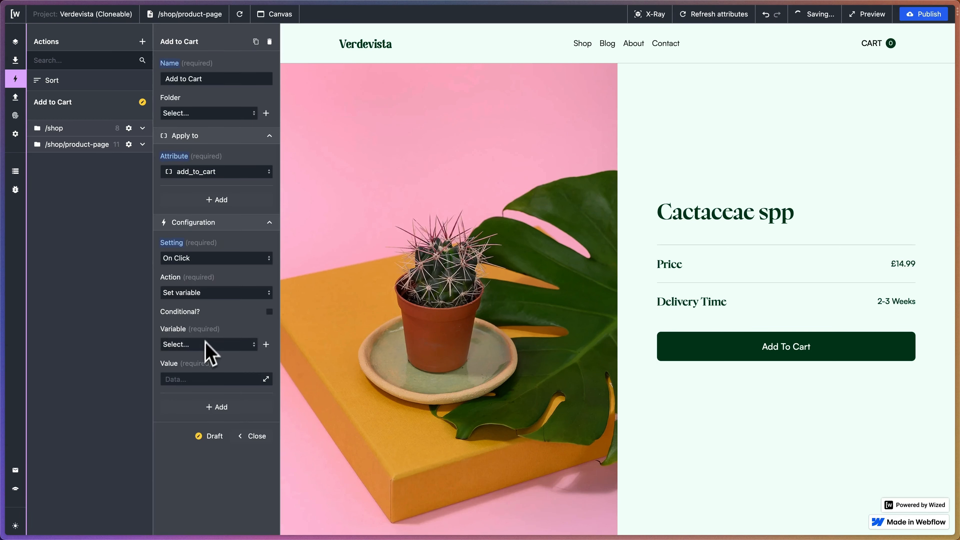
{"action": "left_click", "coordinate": [218, 344]}
{"action": "scroll", "coordinate": [227, 416], "scroll_direction": "down", "scroll_amount": 4}
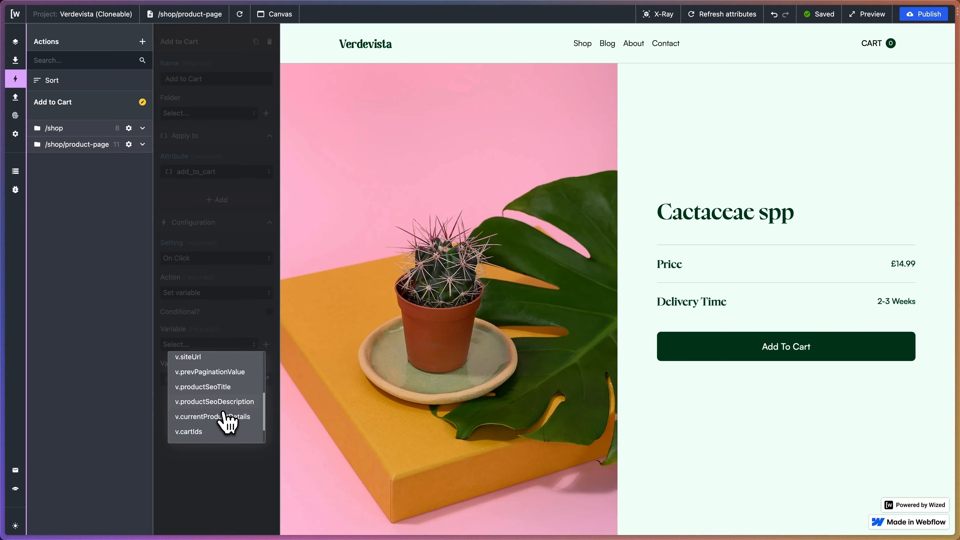
{"action": "scroll", "coordinate": [228, 422], "scroll_direction": "down", "scroll_amount": 2}
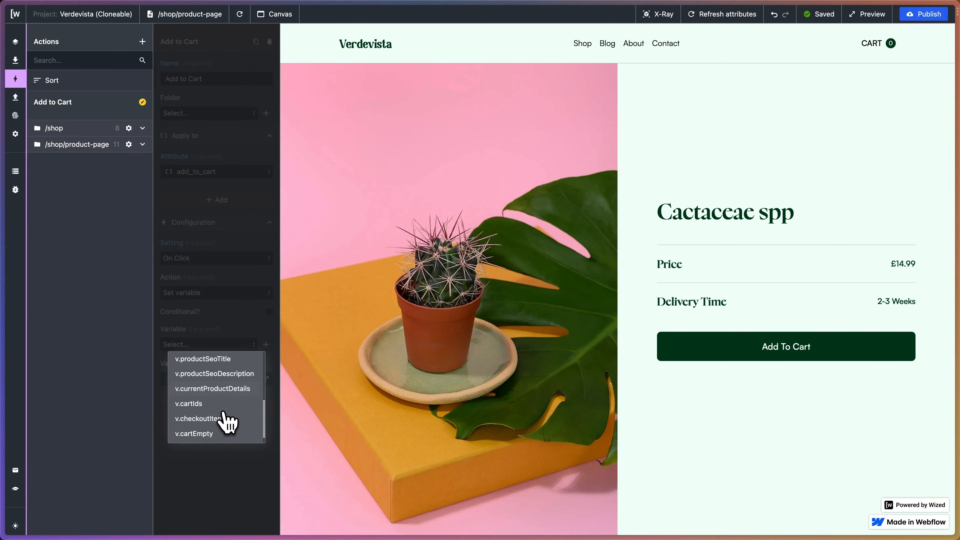
{"action": "left_click", "coordinate": [221, 388]}
Paste the id, price, quantity and productVariantId object as the value of v.currentProductDetails, and change its three request references to r.4.
{"action": "left_click", "coordinate": [266, 378]}
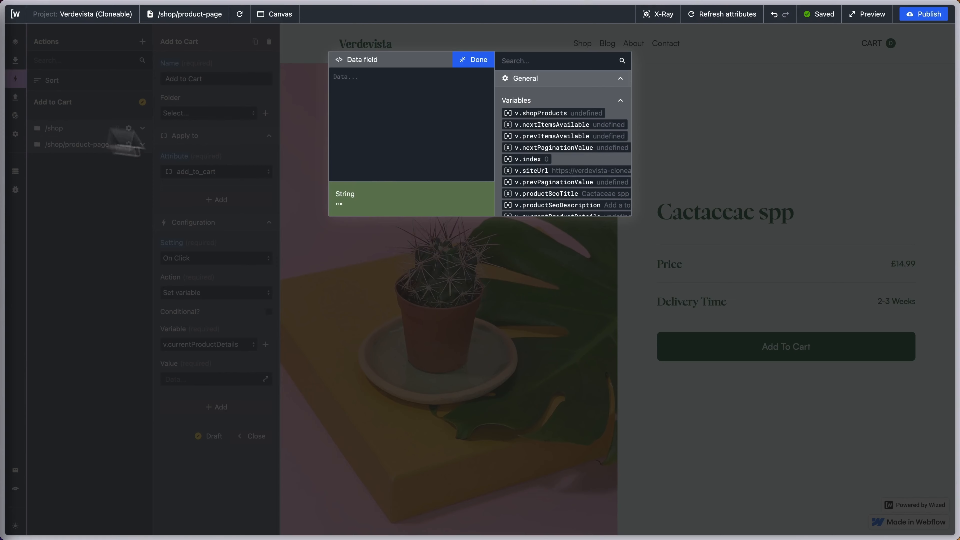
{"action": "type", "text": "{   \"id\": \"{{r.19.d.data.data.productByHandle.id}}\",   \"price\": \"£{{r.19.d.data.data.productByHandle.variants.edges[0].node.price}}\",   \"quantity\": \"\",   \"productVariantId\": \"{{r.19.d.data.data.productByHandle.variants.edges[0].node.id}}\" }"}
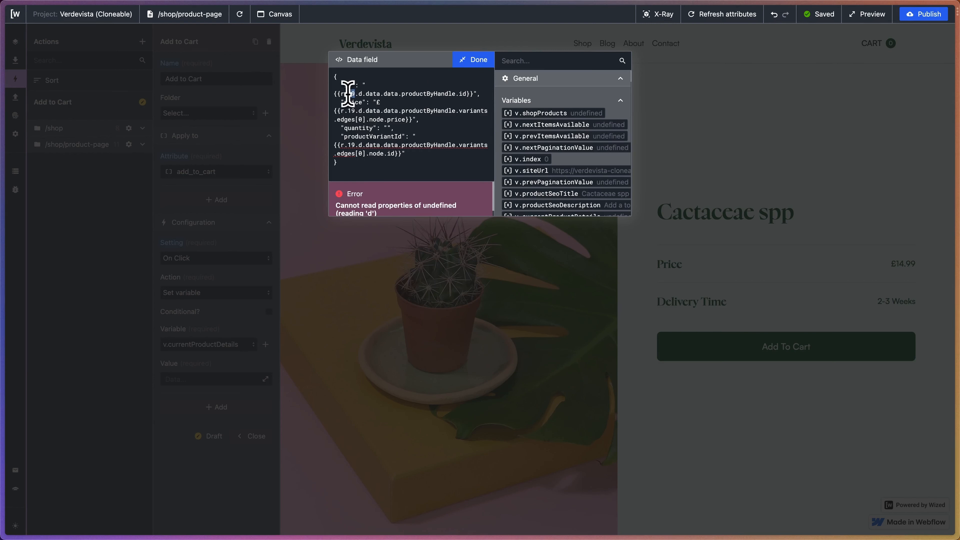
{"action": "type", "text": "4"}
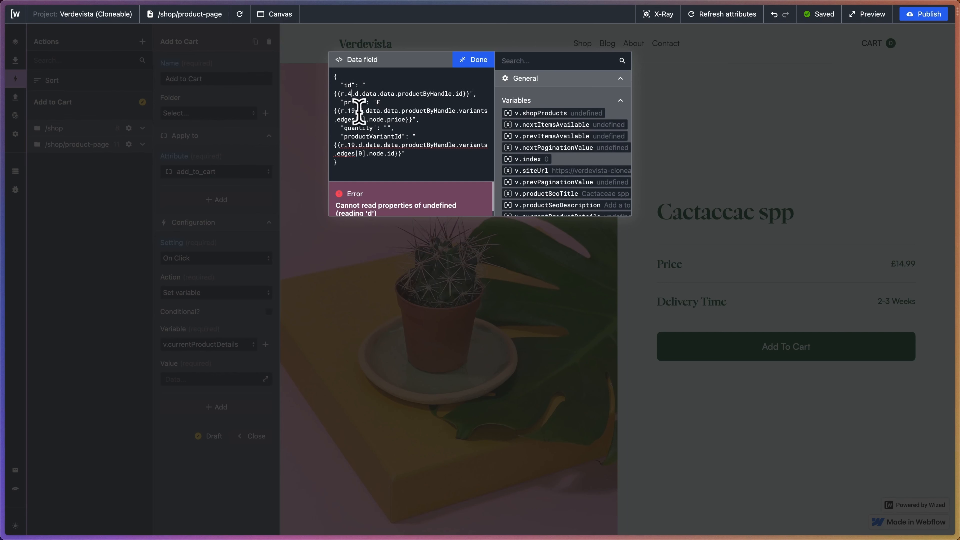
{"action": "type", "text": "4"}
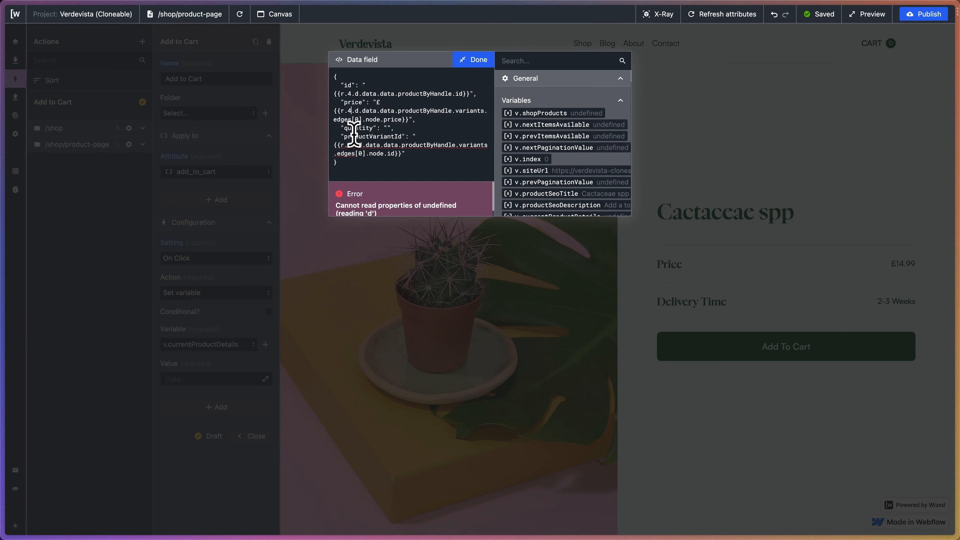
{"action": "type", "text": "4"}
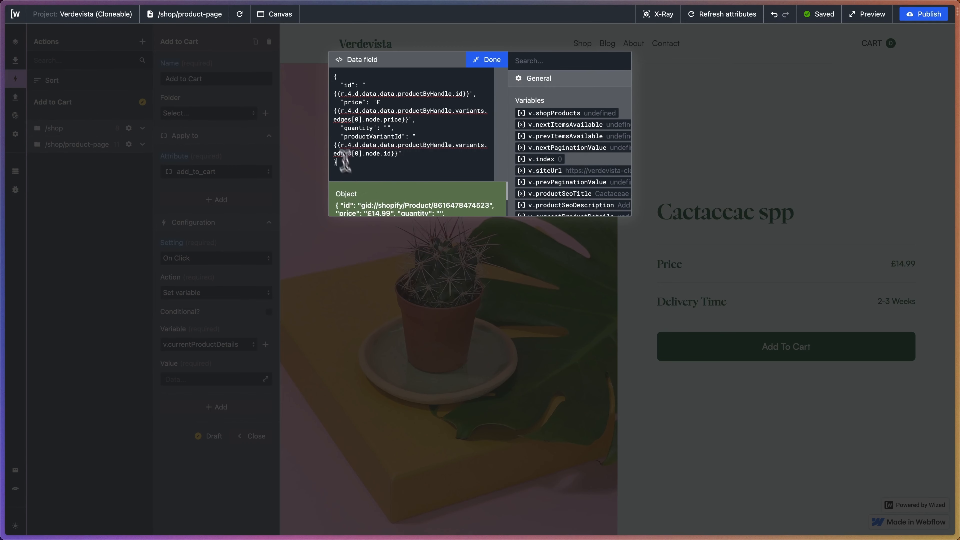
{"action": "left_click_drag", "start_coordinate": [345, 161], "coordinate": [315, 48]}
{"action": "left_click", "coordinate": [487, 61]}
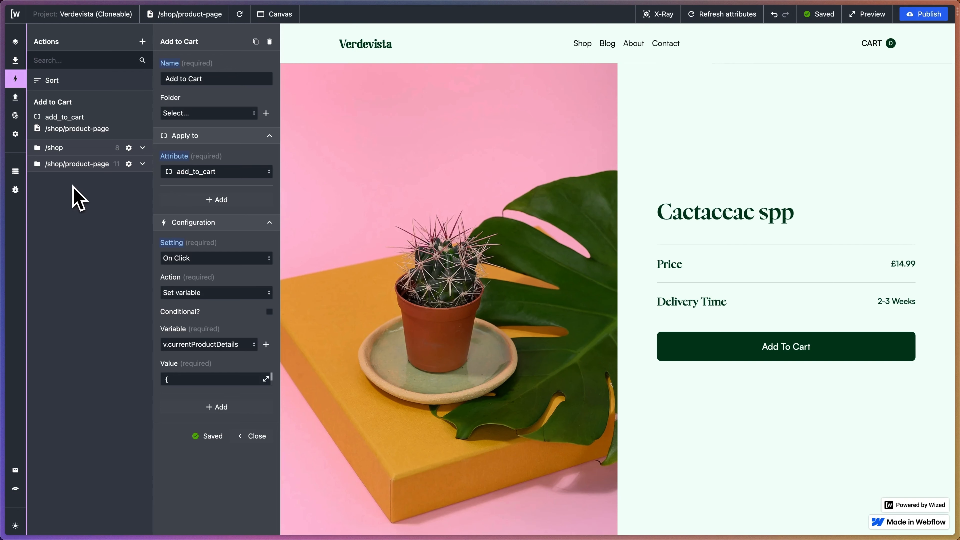
Review the Data Out requests for /shop/product-page and Cart, and look over the Cactaceae spp product page.
{"action": "left_click", "coordinate": [15, 97]}
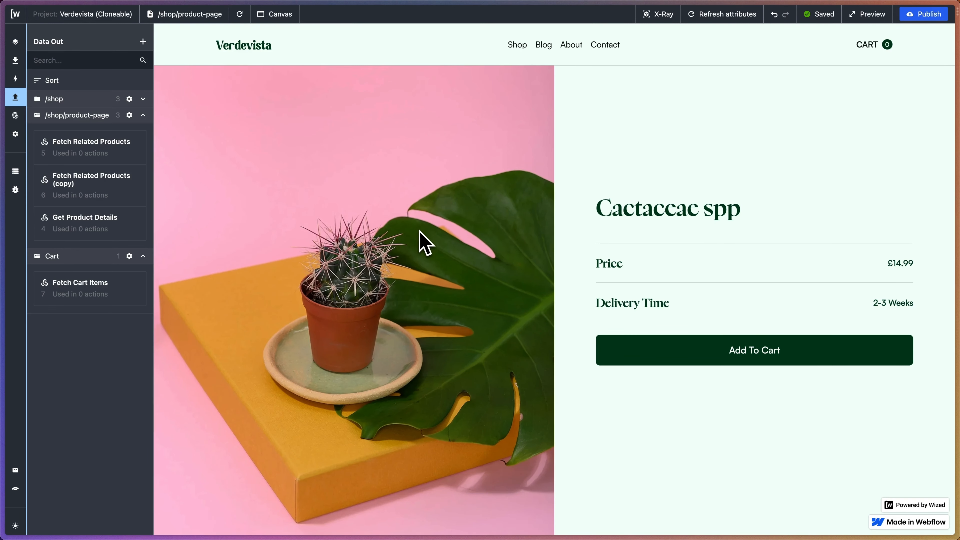
{"action": "scroll", "coordinate": [677, 159], "scroll_direction": "down", "scroll_amount": 5}
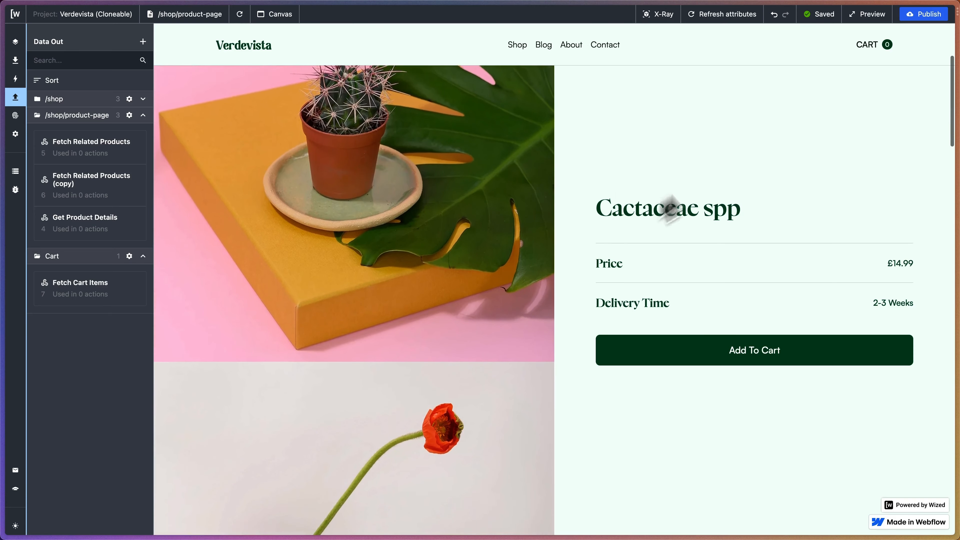
{"action": "scroll", "coordinate": [570, 343], "scroll_direction": "up", "scroll_amount": 3}
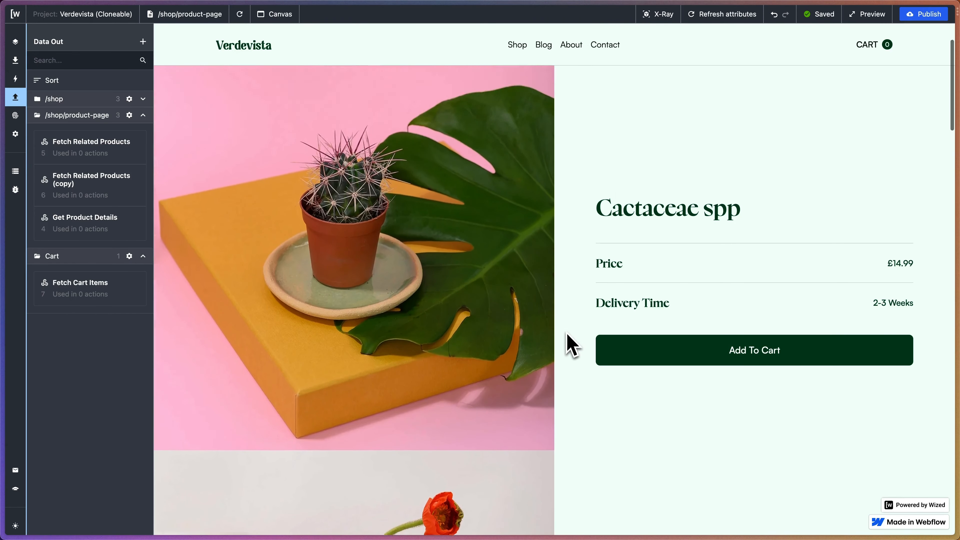
{"action": "scroll", "coordinate": [570, 342], "scroll_direction": "up", "scroll_amount": 3}
Switch to the verdevista-cloneable CodeSandbox and examine the id, price, quantity and productVariantId keys in the object at the end of cart.js.
{"action": "mouse_move", "coordinate": [2, 192]}
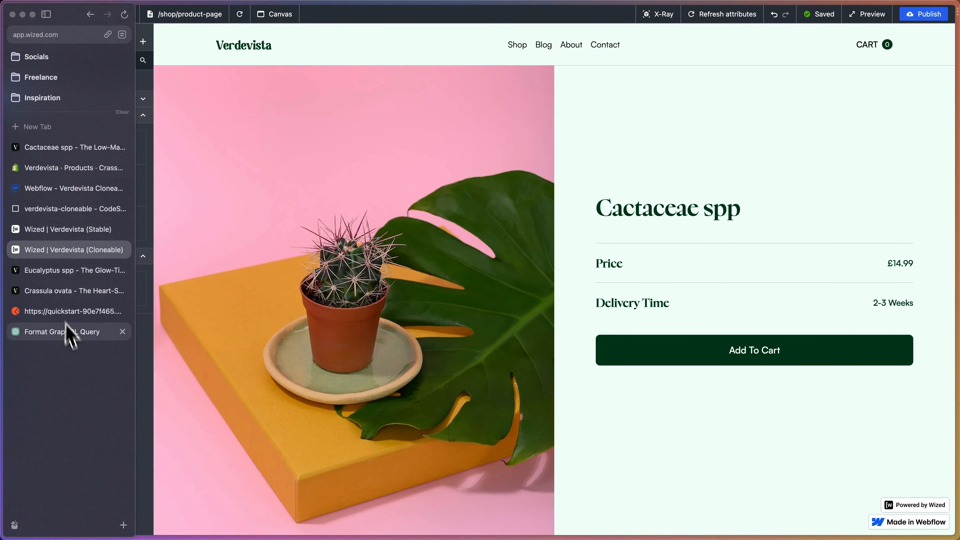
{"action": "left_click", "coordinate": [70, 209]}
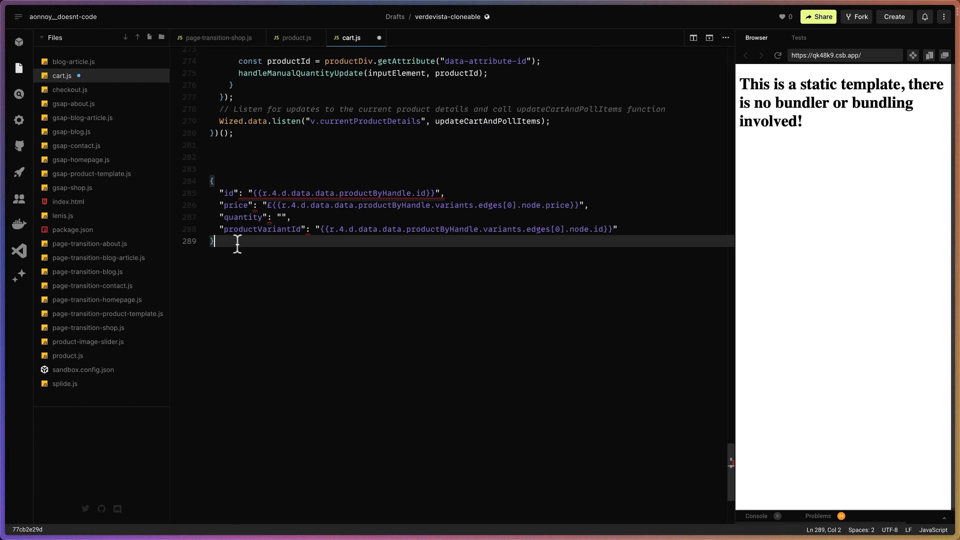
{"action": "scroll", "coordinate": [243, 244], "scroll_direction": "up", "scroll_amount": 3}
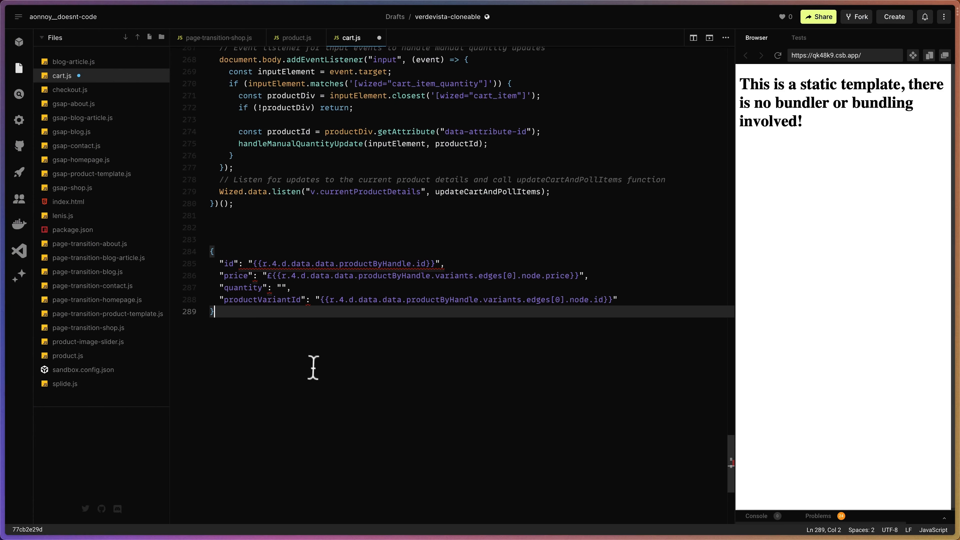
{"action": "scroll", "coordinate": [258, 303], "scroll_direction": "down", "scroll_amount": 2}
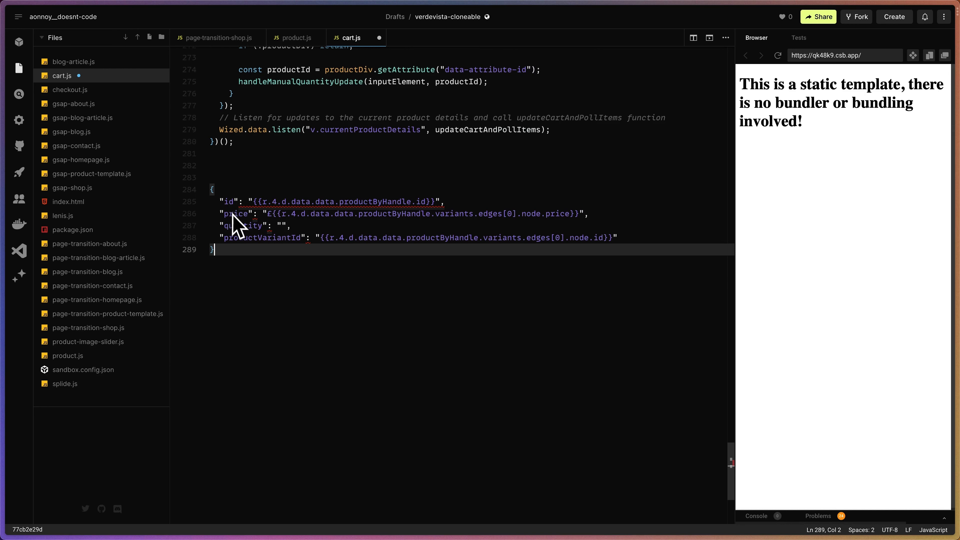
{"action": "left_click_drag", "start_coordinate": [219, 201], "coordinate": [270, 238]}
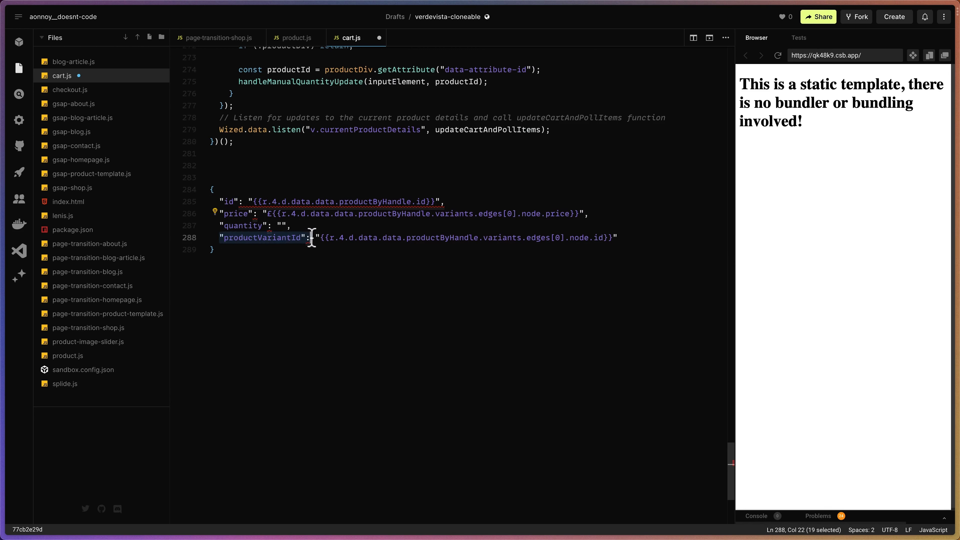
{"action": "left_click", "coordinate": [311, 248]}
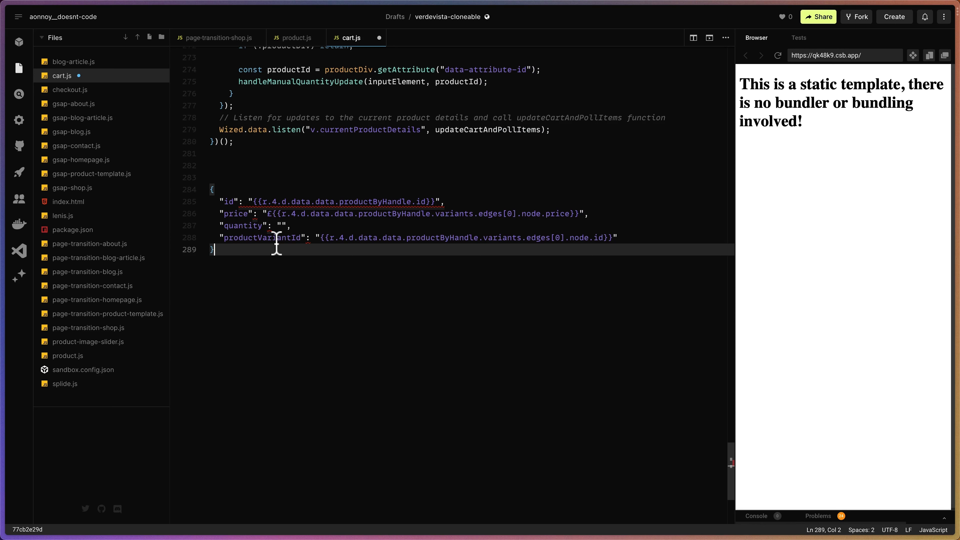
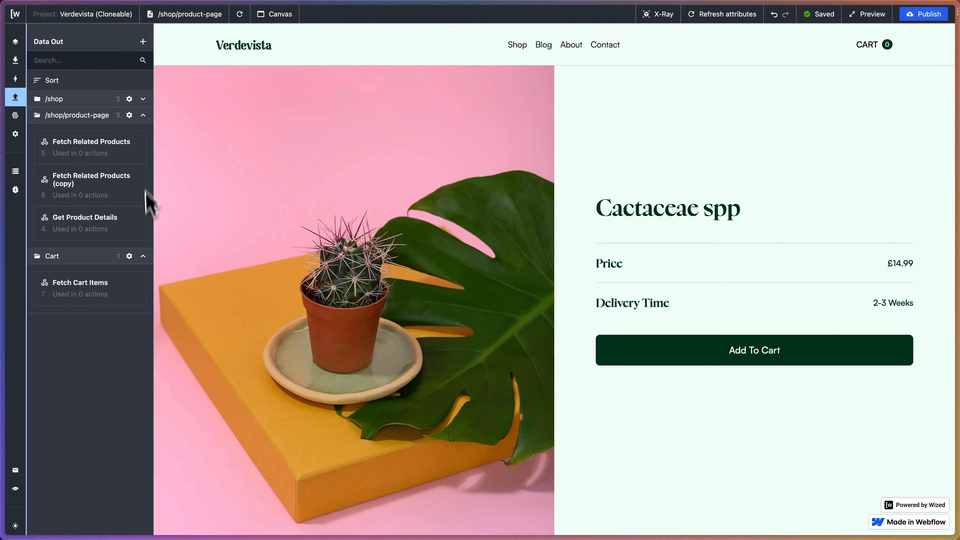
Examine the cart variables v.currentProductDetails, v.cartIds, v.checkoutItems and v.cartEmpty and their current values in the Data Store.
{"action": "left_click", "coordinate": [16, 172]}
{"action": "scroll", "coordinate": [68, 227], "scroll_direction": "right", "scroll_amount": 3}
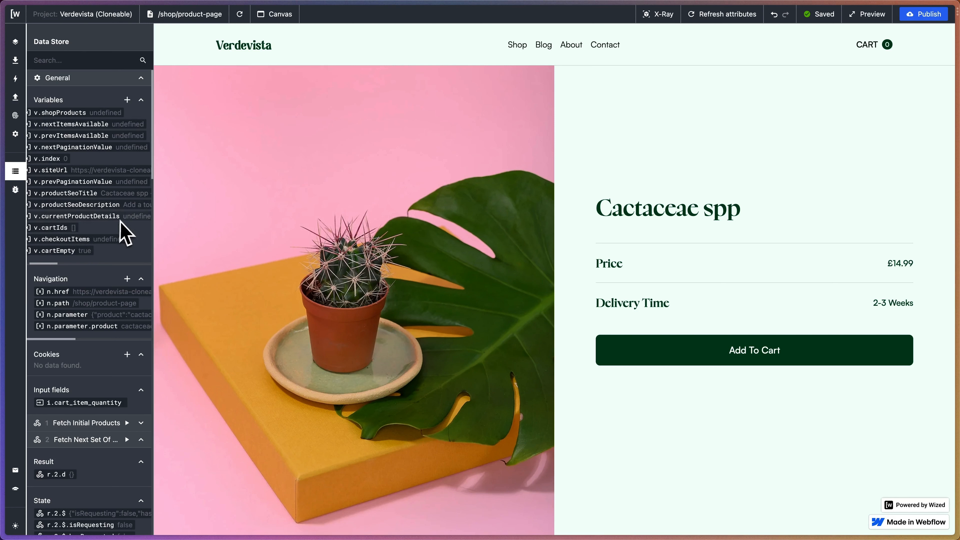
{"action": "scroll", "coordinate": [122, 225], "scroll_direction": "right", "scroll_amount": 3}
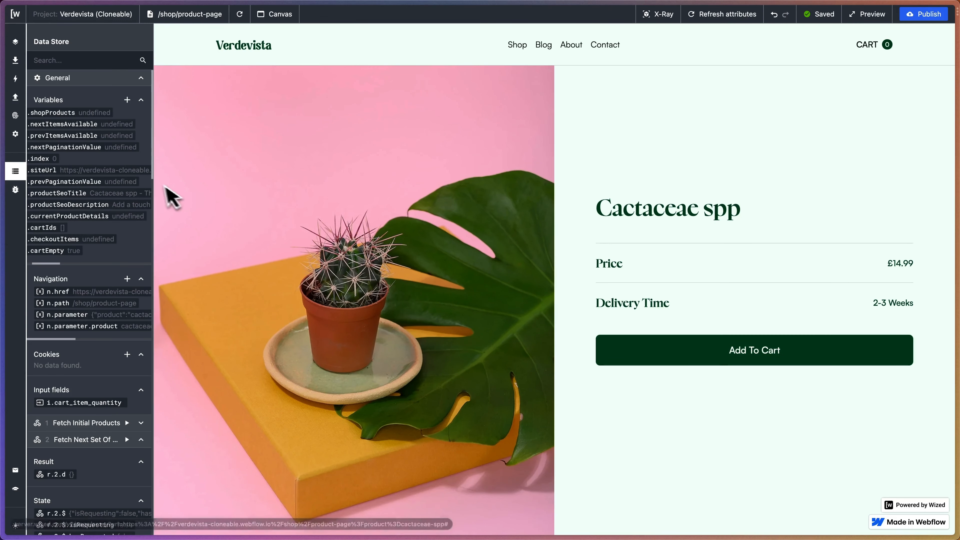
{"action": "scroll", "coordinate": [125, 214], "scroll_direction": "left", "scroll_amount": 4}
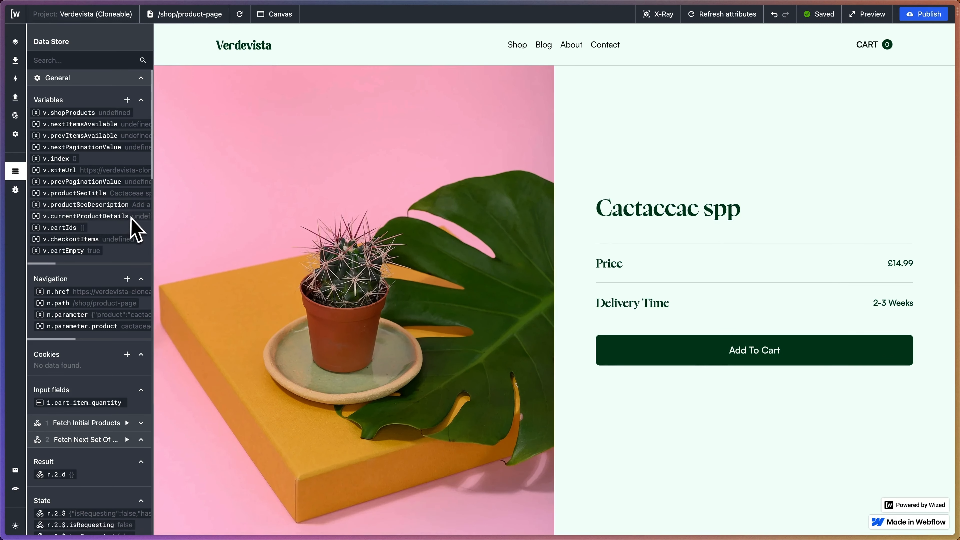
{"action": "scroll", "coordinate": [133, 225], "scroll_direction": "right", "scroll_amount": 4}
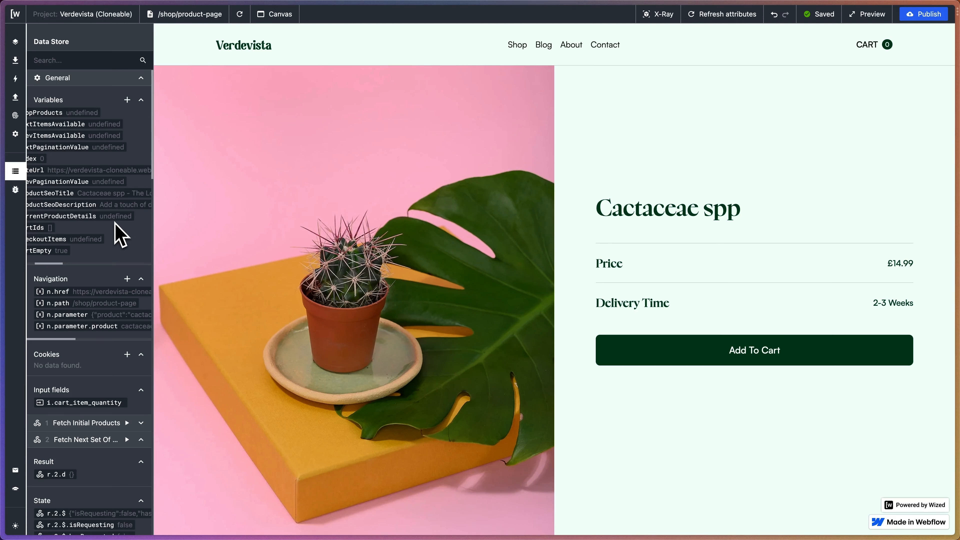
{"action": "scroll", "coordinate": [119, 234], "scroll_direction": "right", "scroll_amount": 1}
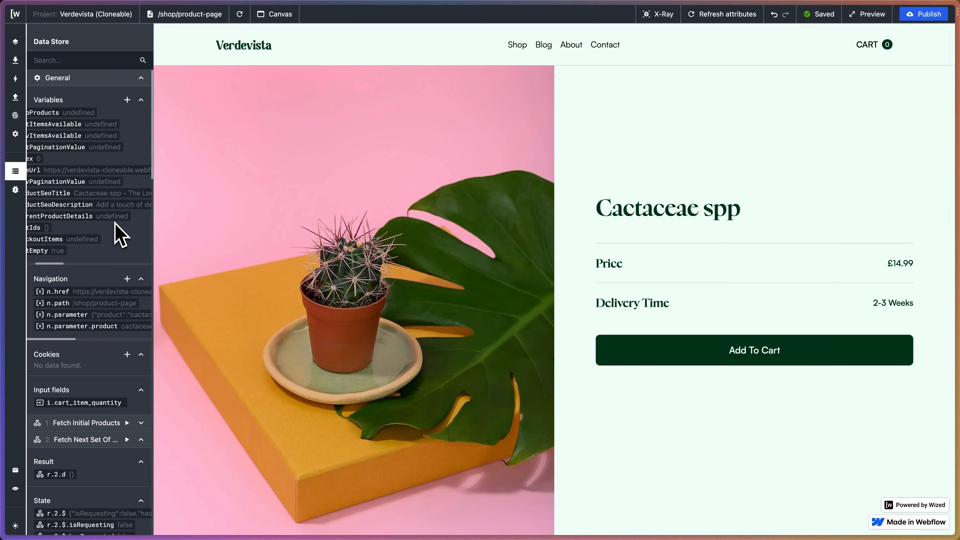
{"action": "scroll", "coordinate": [117, 223], "scroll_direction": "left", "scroll_amount": 2}
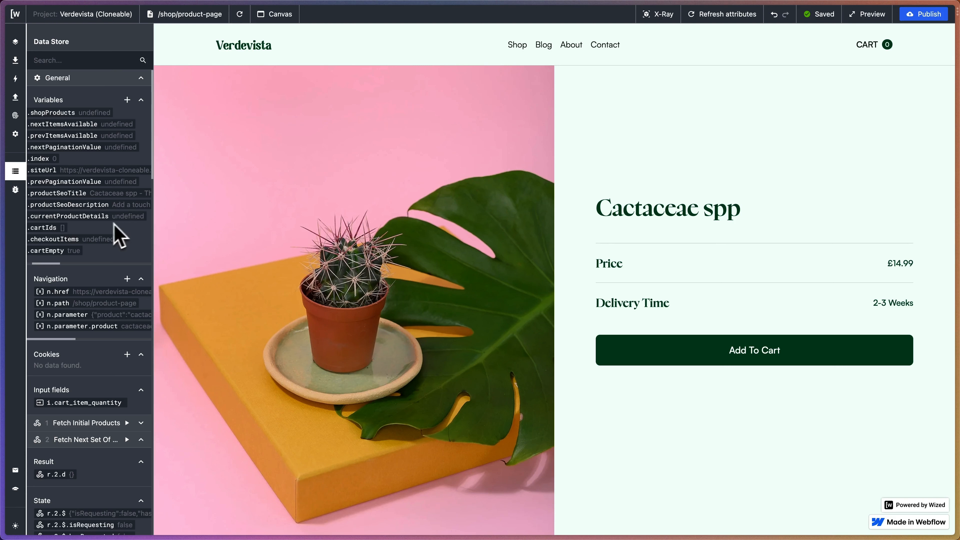
{"action": "scroll", "coordinate": [106, 232], "scroll_direction": "left", "scroll_amount": 2}
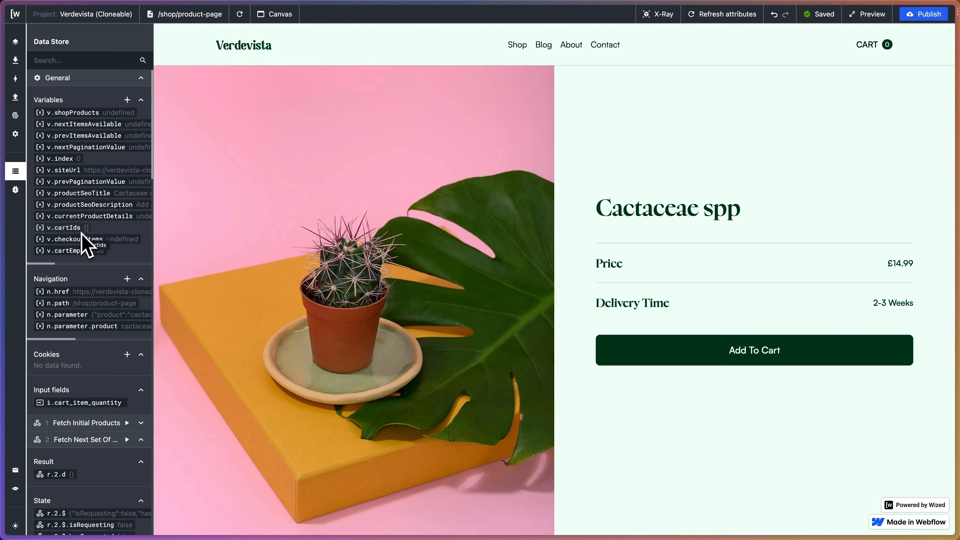
Review the Fetch Cart Items request and look into the store's cart, closing both again.
{"action": "left_click", "coordinate": [15, 98]}
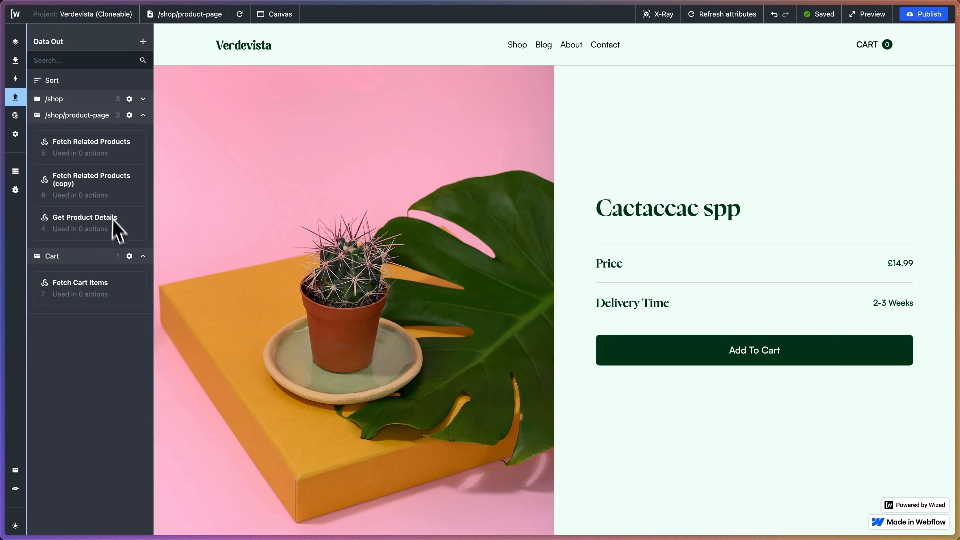
{"action": "left_click", "coordinate": [104, 287]}
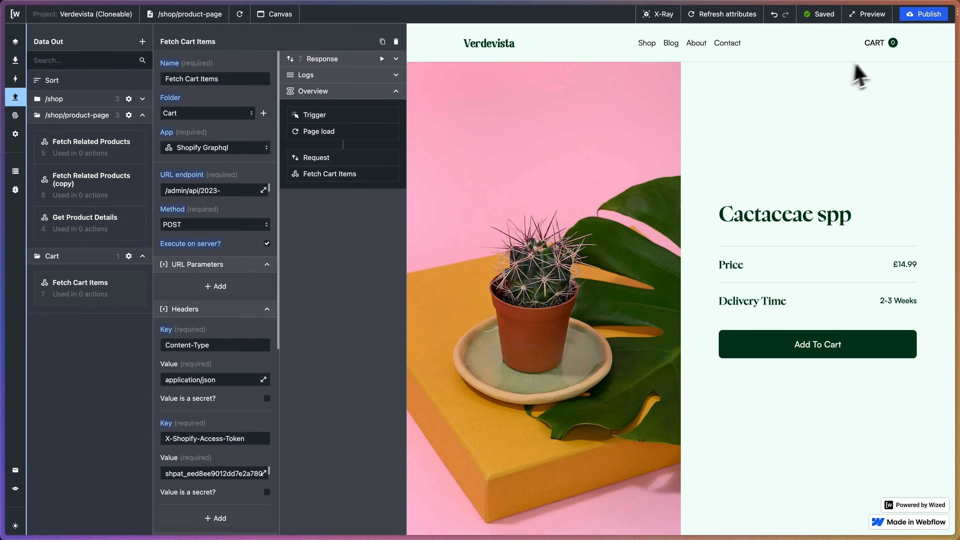
{"action": "left_click", "coordinate": [882, 44]}
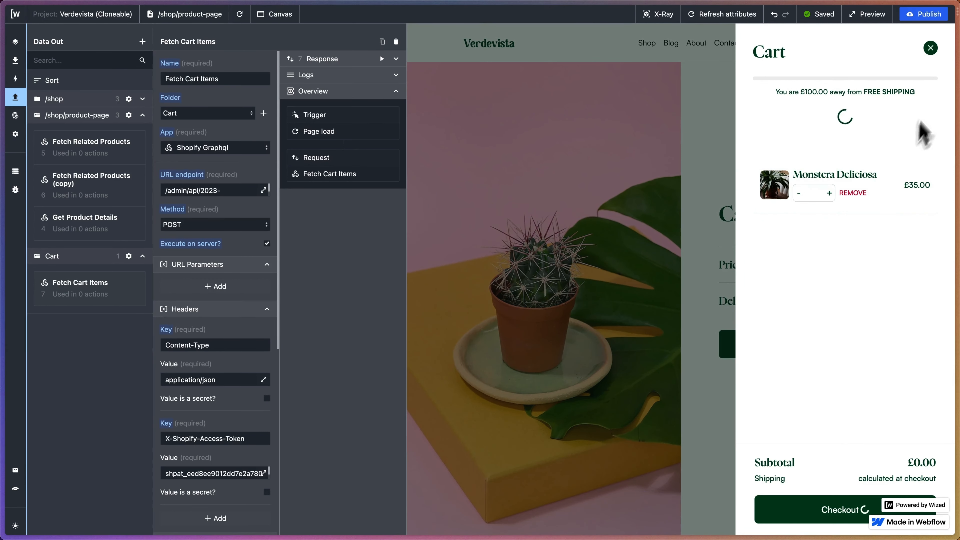
{"action": "left_click", "coordinate": [932, 48]}
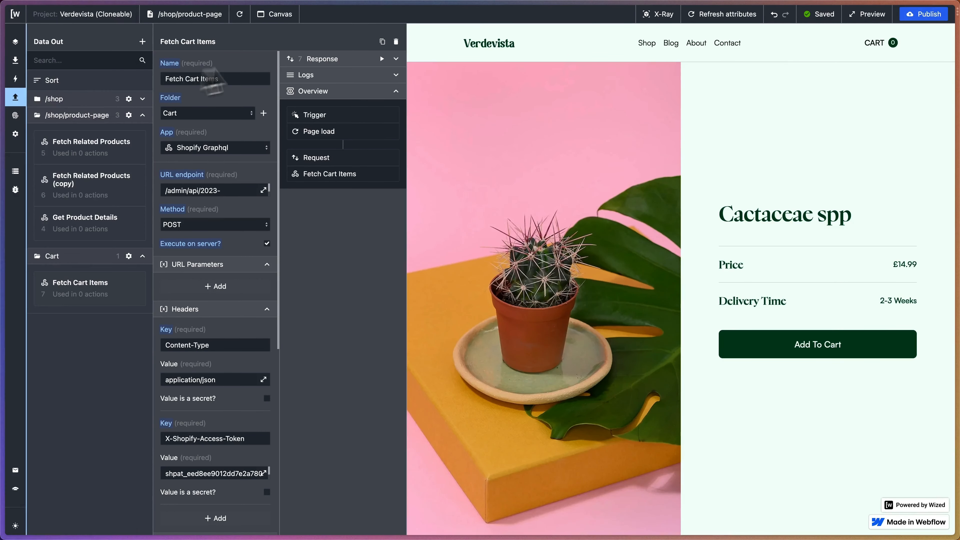
{"action": "left_click", "coordinate": [15, 97]}
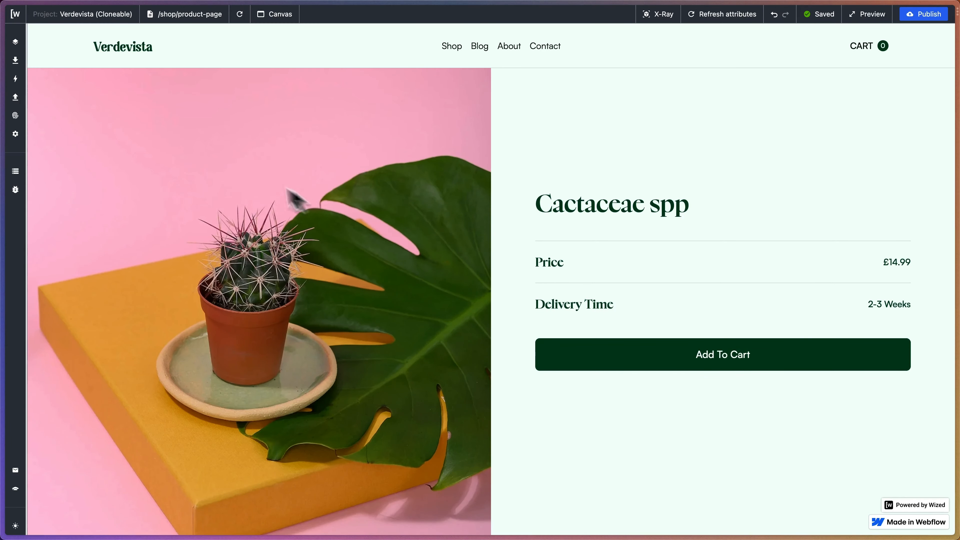
Try adding Cactaceae spp to the cart with the Data Store variables in view, and reload the page.
{"action": "left_click", "coordinate": [15, 171]}
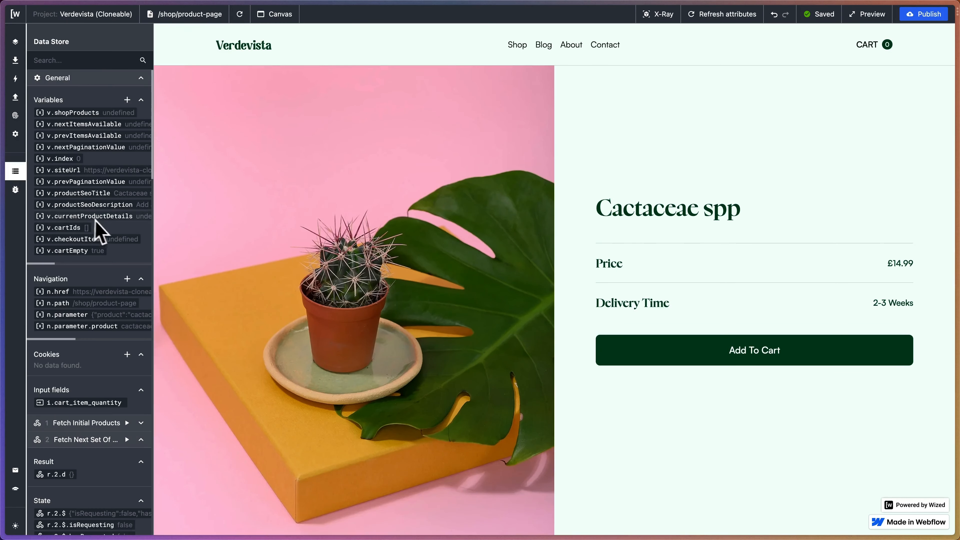
{"action": "scroll", "coordinate": [83, 246], "scroll_direction": "right", "scroll_amount": 3}
{"action": "scroll", "coordinate": [83, 246], "scroll_direction": "left", "scroll_amount": 3}
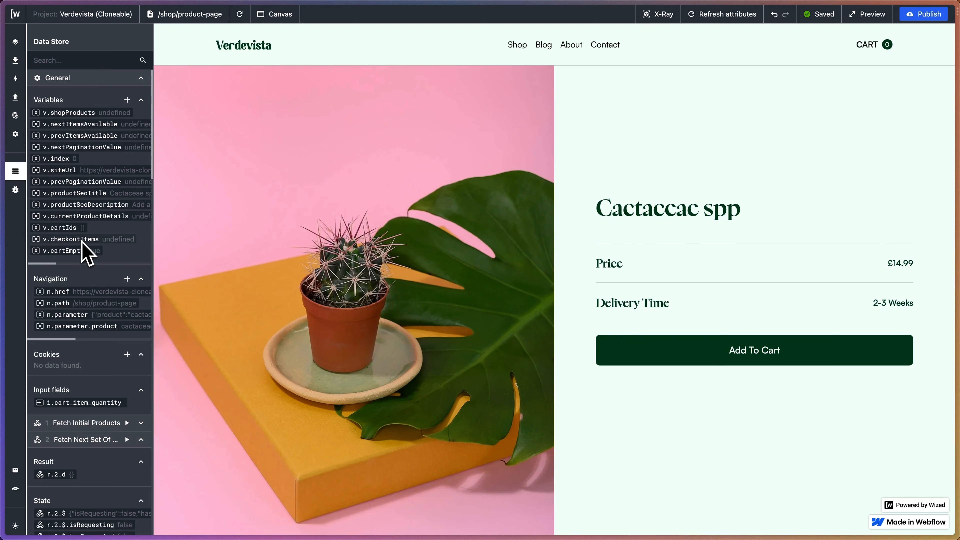
{"action": "scroll", "coordinate": [82, 242], "scroll_direction": "right", "scroll_amount": 2}
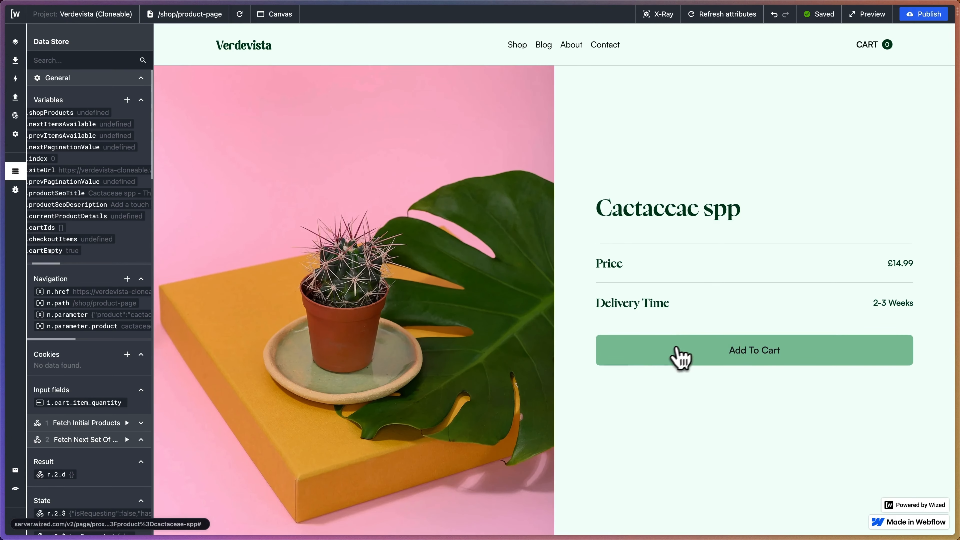
{"action": "left_click", "coordinate": [641, 361]}
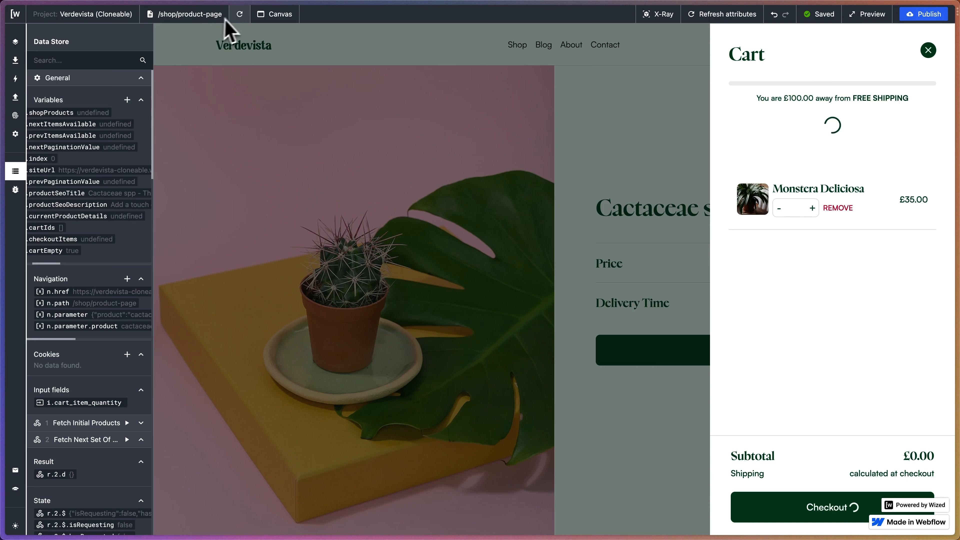
{"action": "left_click", "coordinate": [241, 16]}
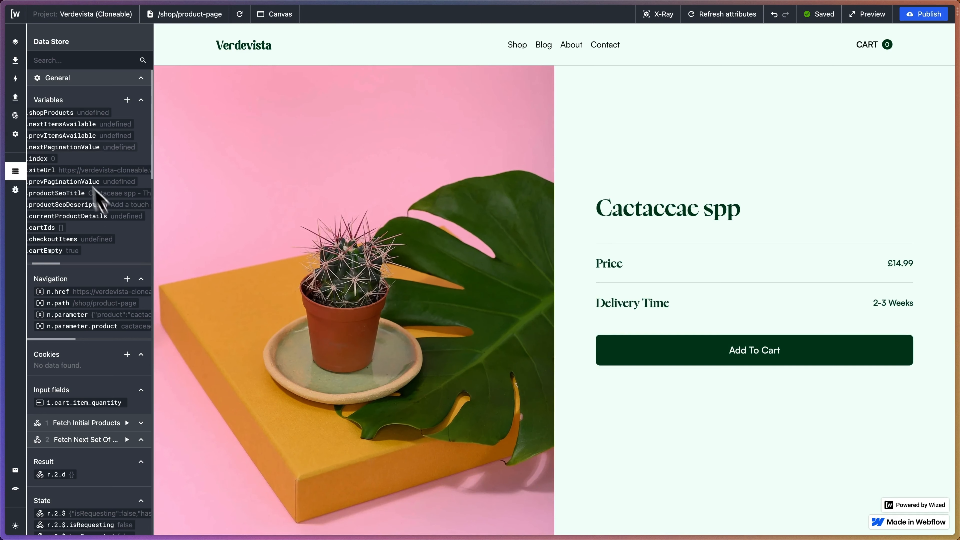
Check the configuration of the Add to Cart action applied to add_to_cart, and close it.
{"action": "left_click", "coordinate": [16, 79]}
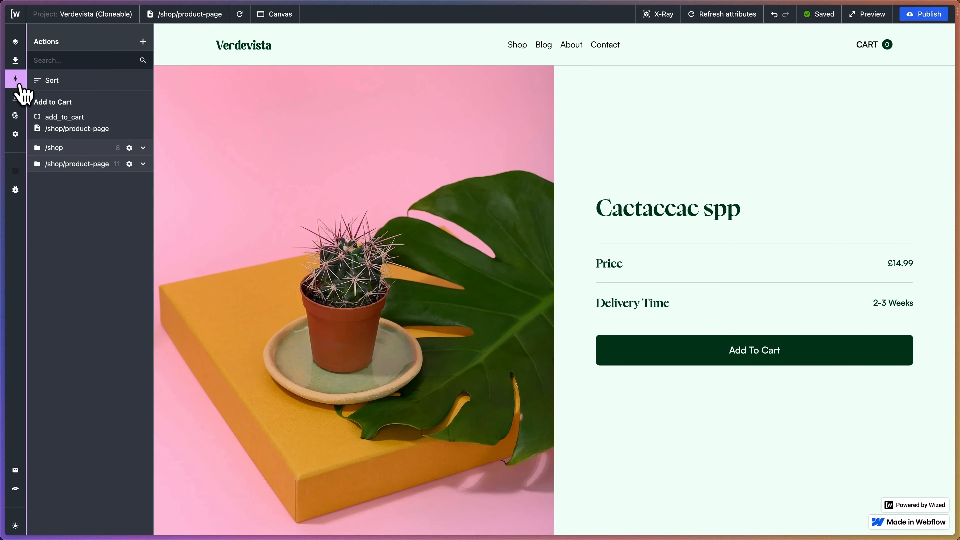
{"action": "left_click", "coordinate": [106, 113]}
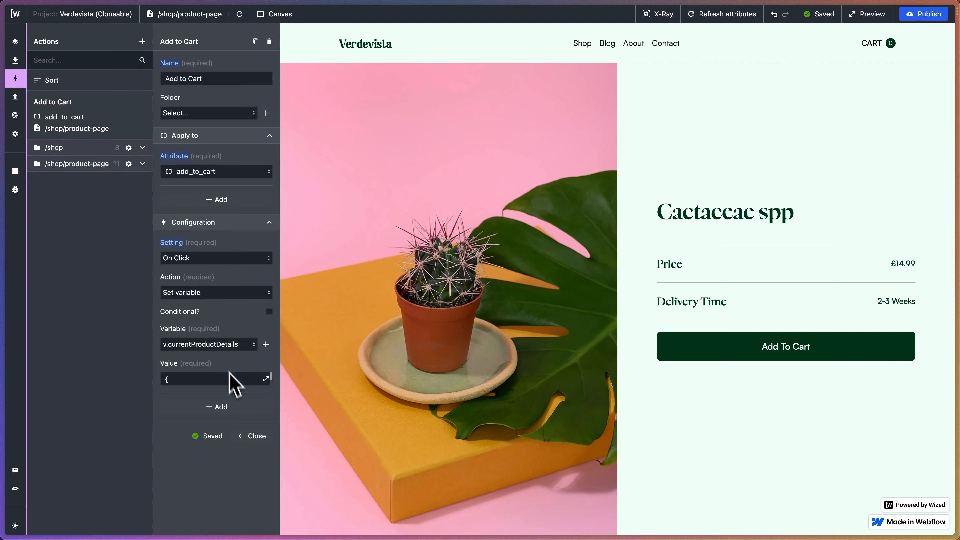
{"action": "left_click", "coordinate": [251, 436]}
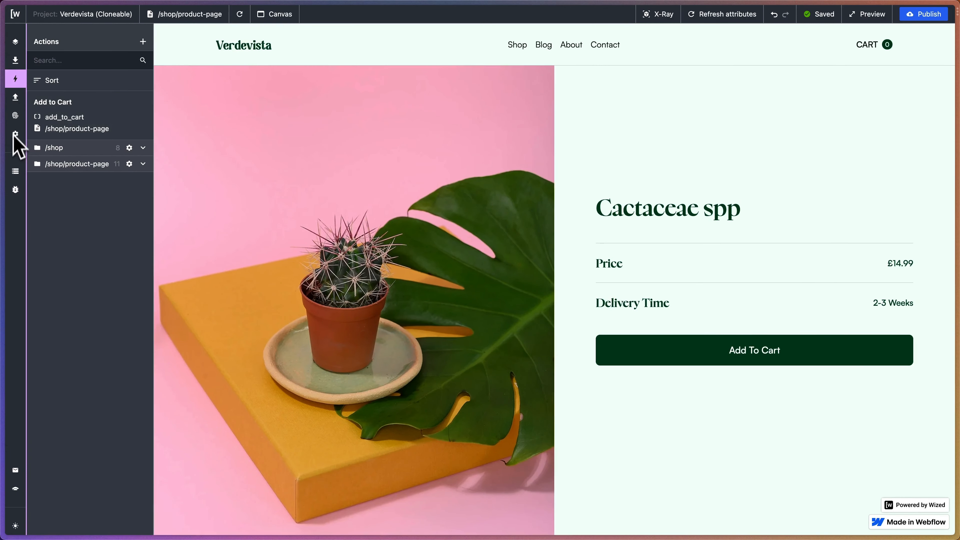
Add Cactaceae spp to the cart with the Data Store open, and examine the id, price, quantity and productVariantId in v.currentProductDetails.
{"action": "left_click", "coordinate": [15, 171]}
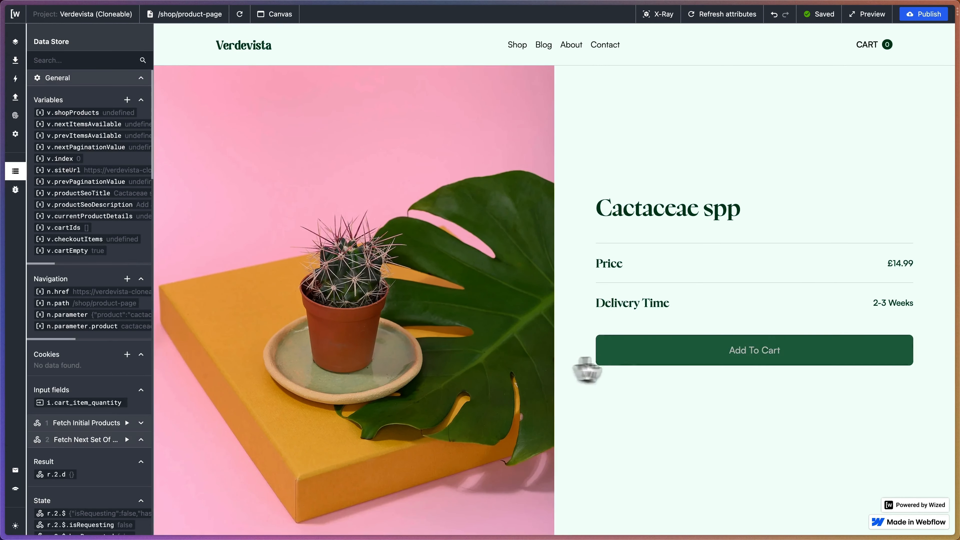
{"action": "left_click", "coordinate": [645, 359]}
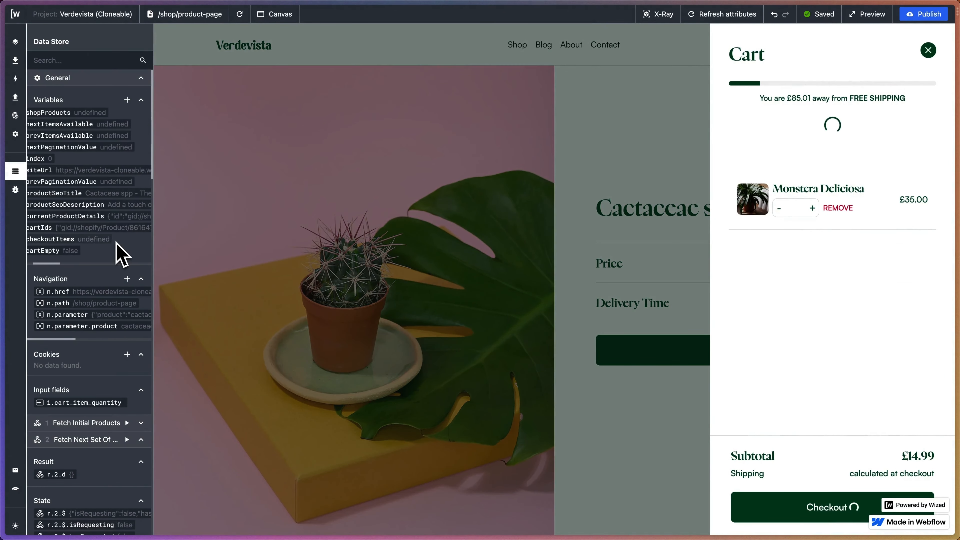
{"action": "scroll", "coordinate": [75, 224], "scroll_direction": "right", "scroll_amount": 1}
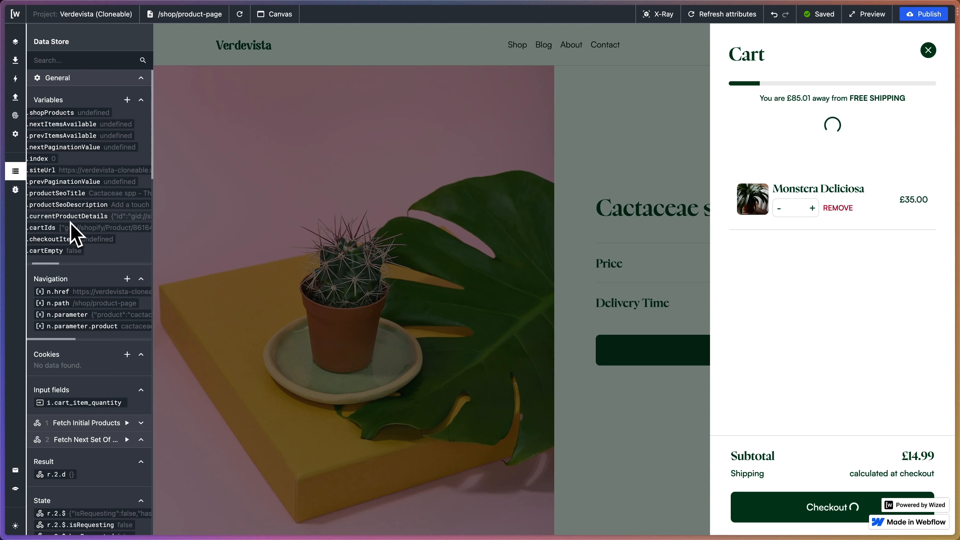
{"action": "scroll", "coordinate": [64, 231], "scroll_direction": "right", "scroll_amount": 5}
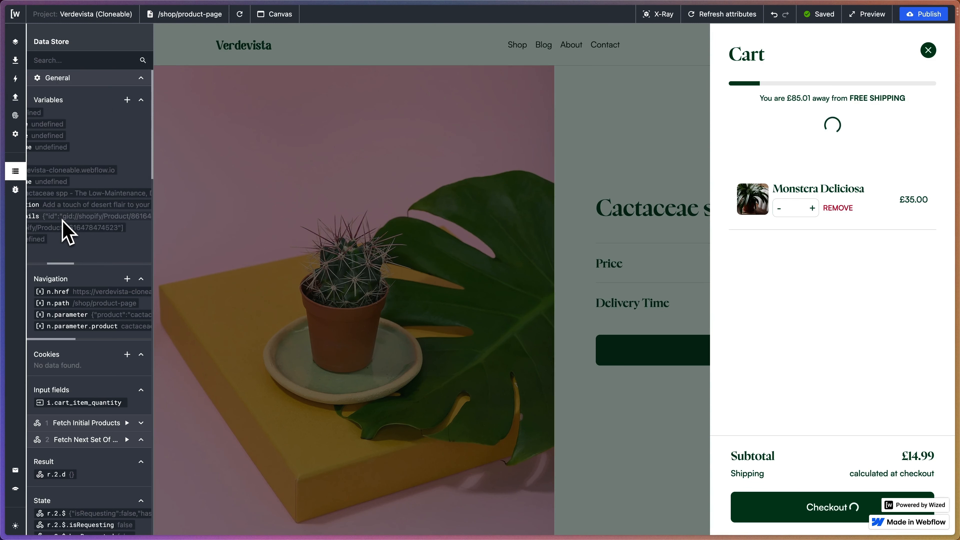
{"action": "scroll", "coordinate": [83, 225], "scroll_direction": "right", "scroll_amount": 2}
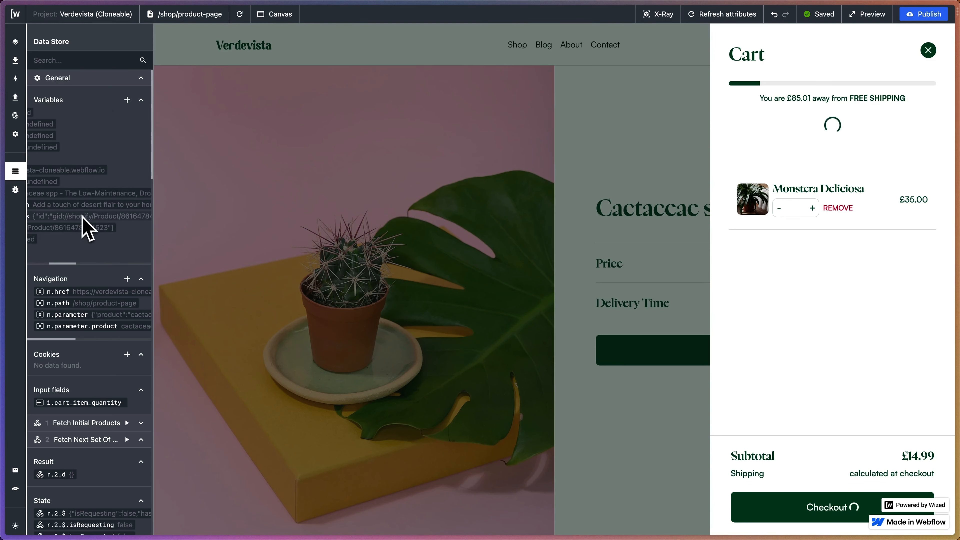
{"action": "scroll", "coordinate": [85, 227], "scroll_direction": "left", "scroll_amount": 1}
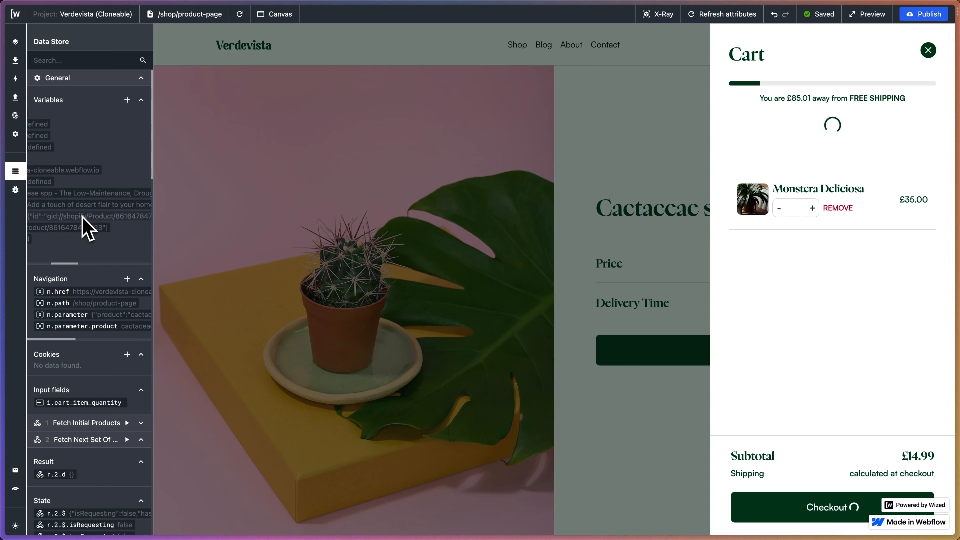
{"action": "scroll", "coordinate": [64, 227], "scroll_direction": "right", "scroll_amount": 8}
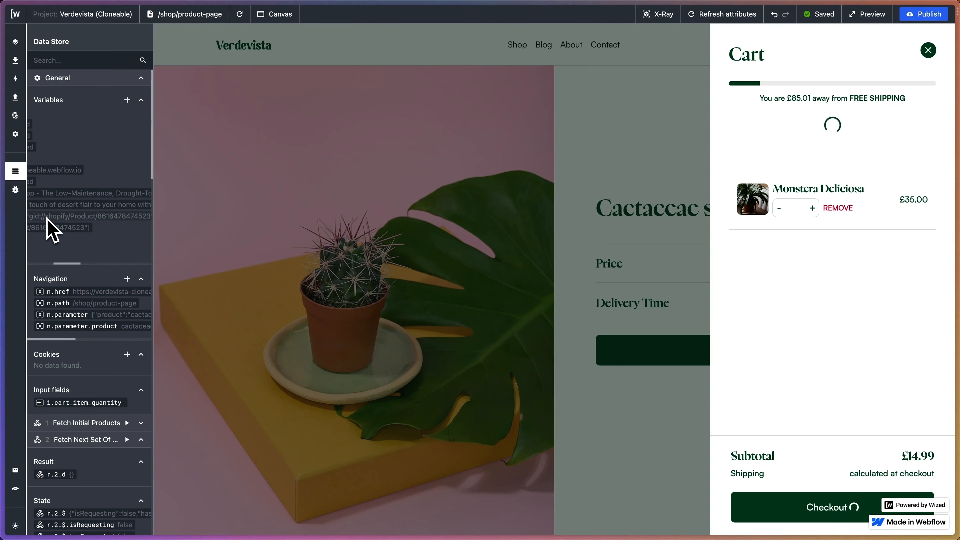
{"action": "scroll", "coordinate": [90, 219], "scroll_direction": "right", "scroll_amount": 5}
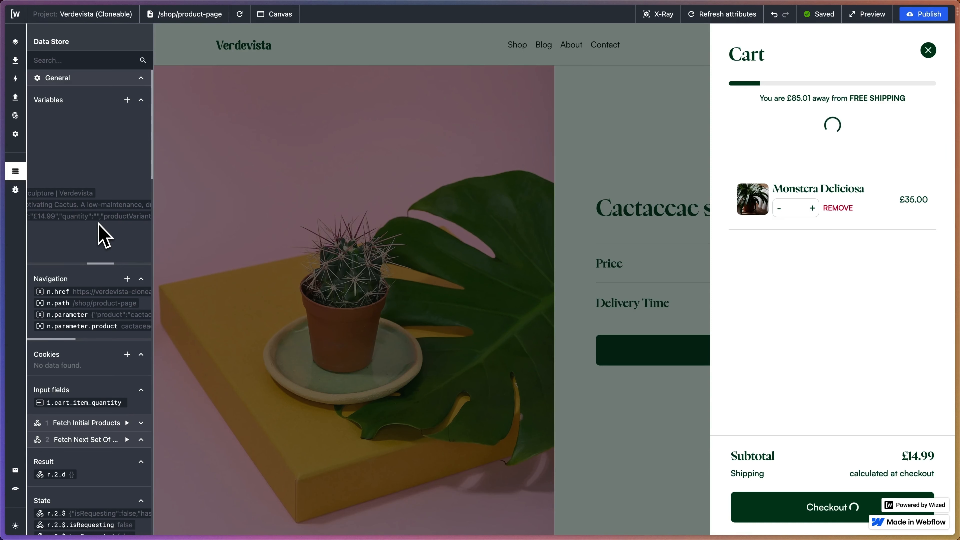
{"action": "scroll", "coordinate": [99, 235], "scroll_direction": "right", "scroll_amount": 5}
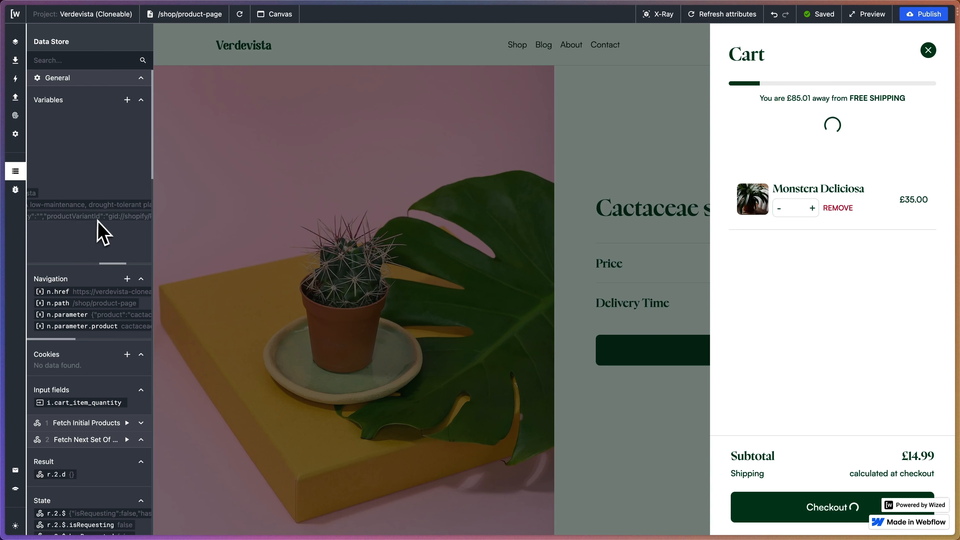
{"action": "scroll", "coordinate": [96, 220], "scroll_direction": "right", "scroll_amount": 3}
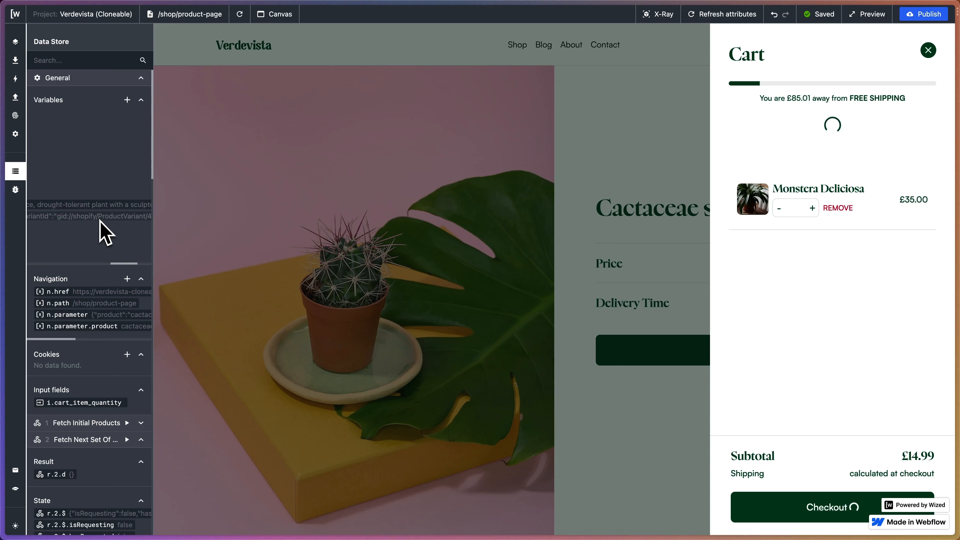
{"action": "scroll", "coordinate": [98, 223], "scroll_direction": "left", "scroll_amount": 5}
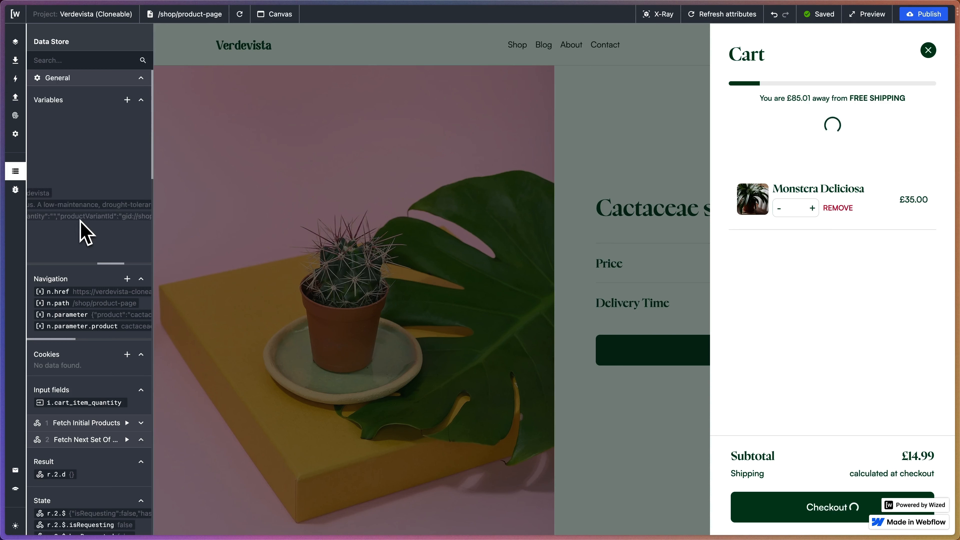
{"action": "scroll", "coordinate": [86, 233], "scroll_direction": "left", "scroll_amount": 5}
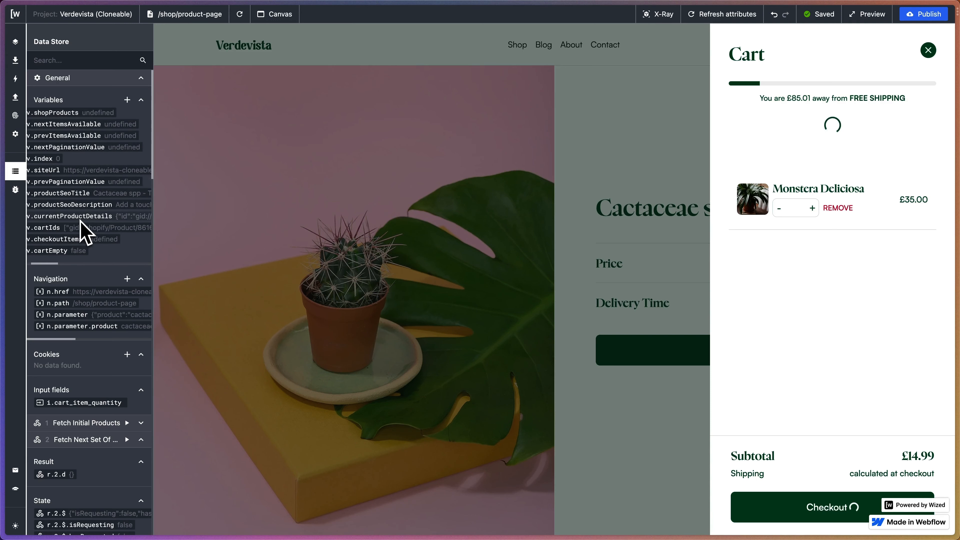
Examine the product ID array held by v.cartIds in the Data Store variables.
{"action": "scroll", "coordinate": [99, 229], "scroll_direction": "left", "scroll_amount": 3}
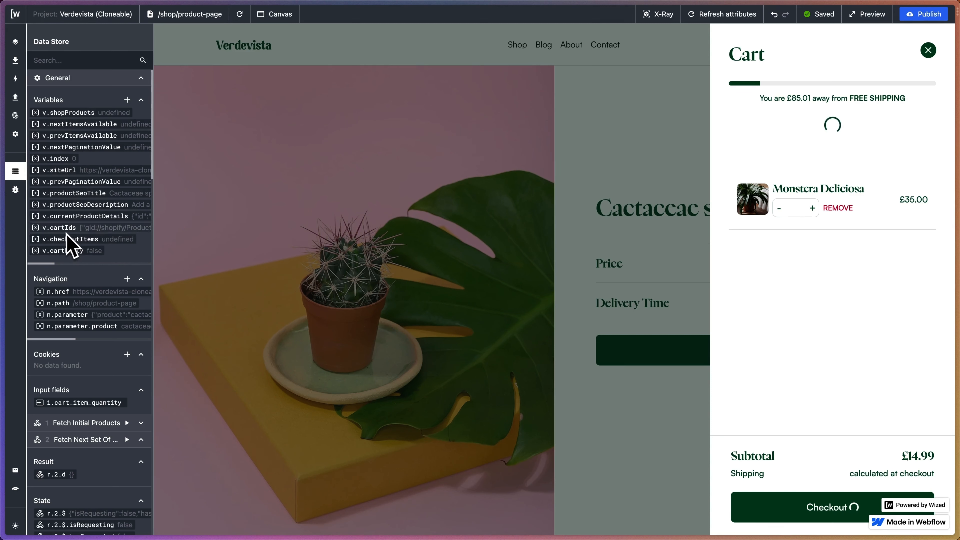
{"action": "scroll", "coordinate": [64, 231], "scroll_direction": "right", "scroll_amount": 5}
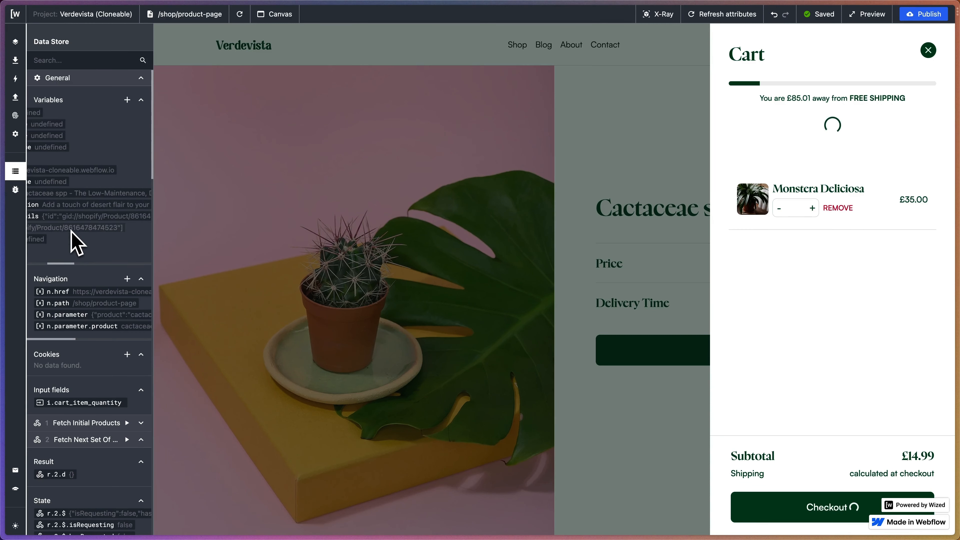
{"action": "scroll", "coordinate": [72, 233], "scroll_direction": "left", "scroll_amount": 5}
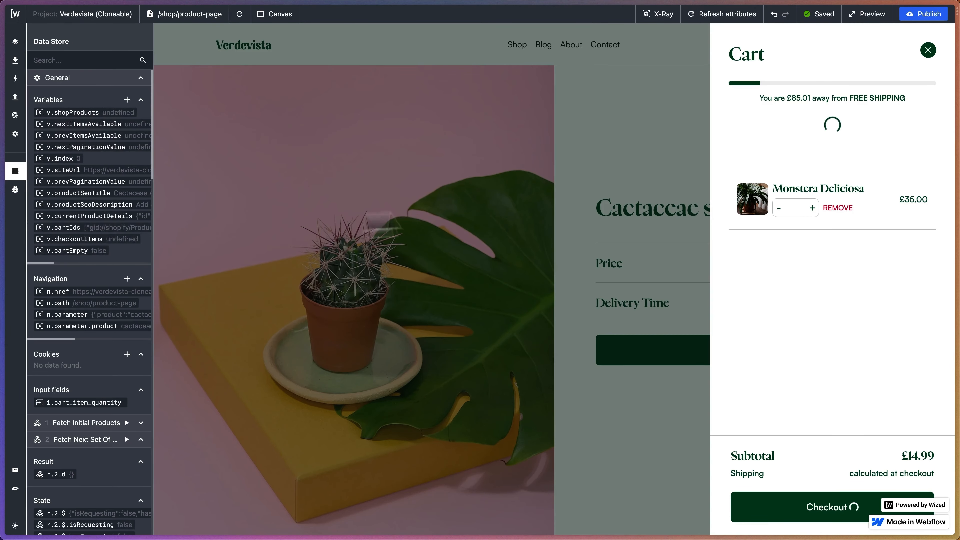
{"action": "right_click", "coordinate": [555, 204]}
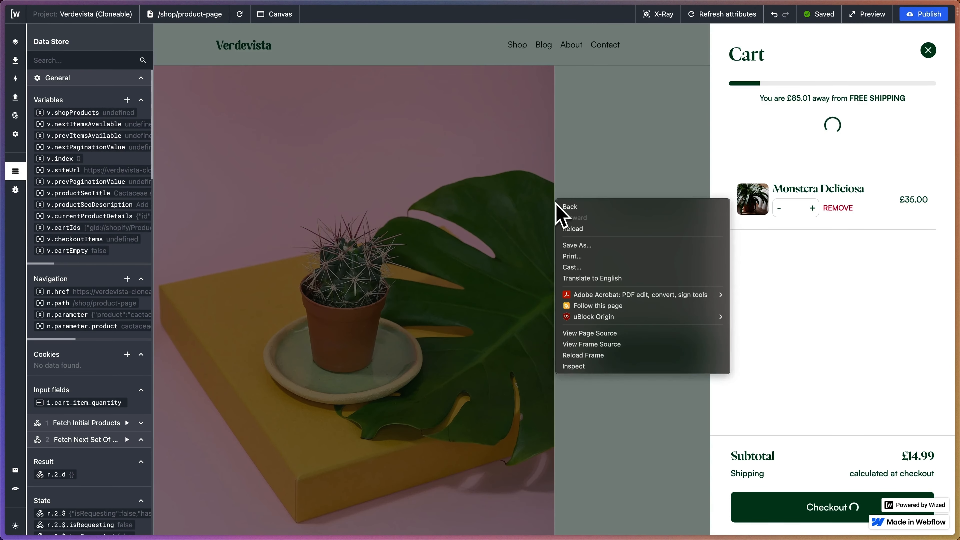
{"action": "left_click", "coordinate": [575, 366]}
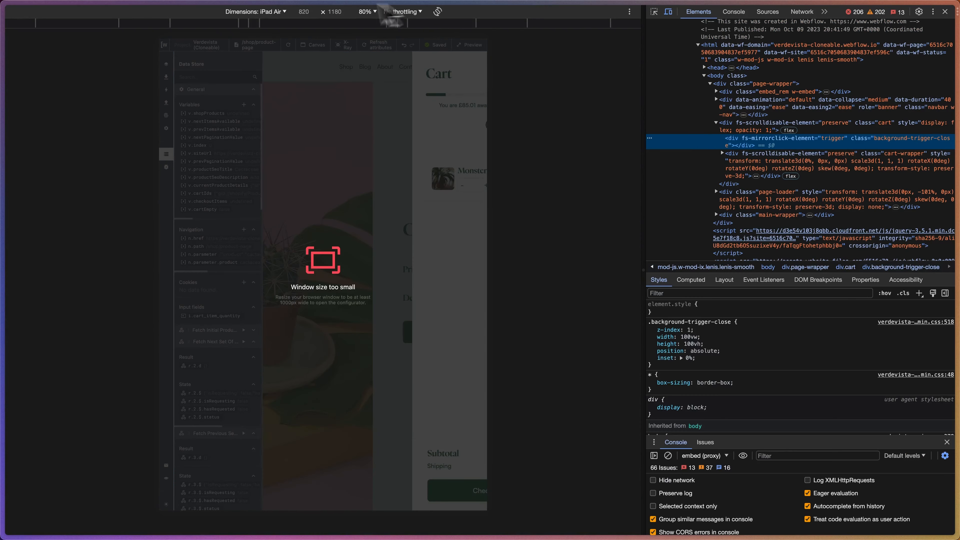
{"action": "left_click", "coordinate": [284, 12]}
{"action": "left_click", "coordinate": [252, 23]}
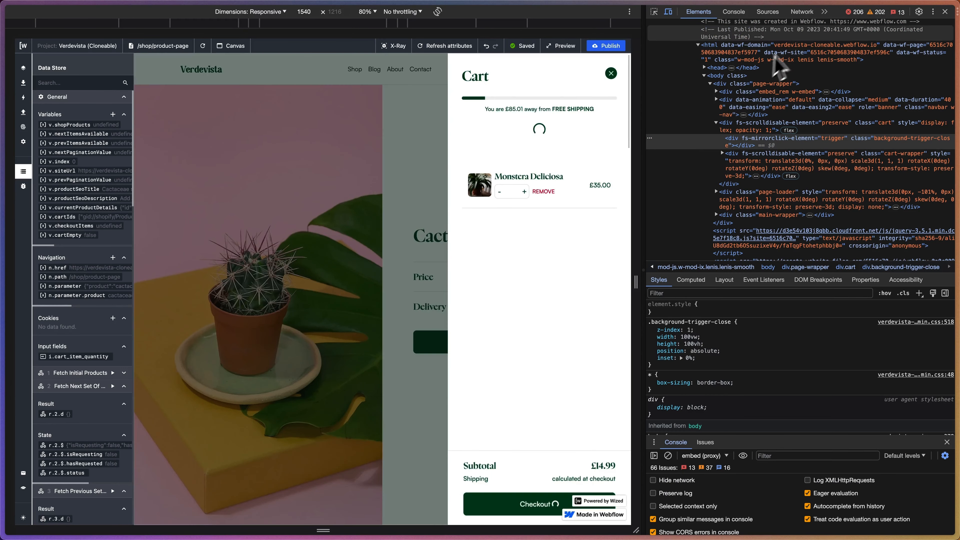
{"action": "left_click", "coordinate": [824, 12]}
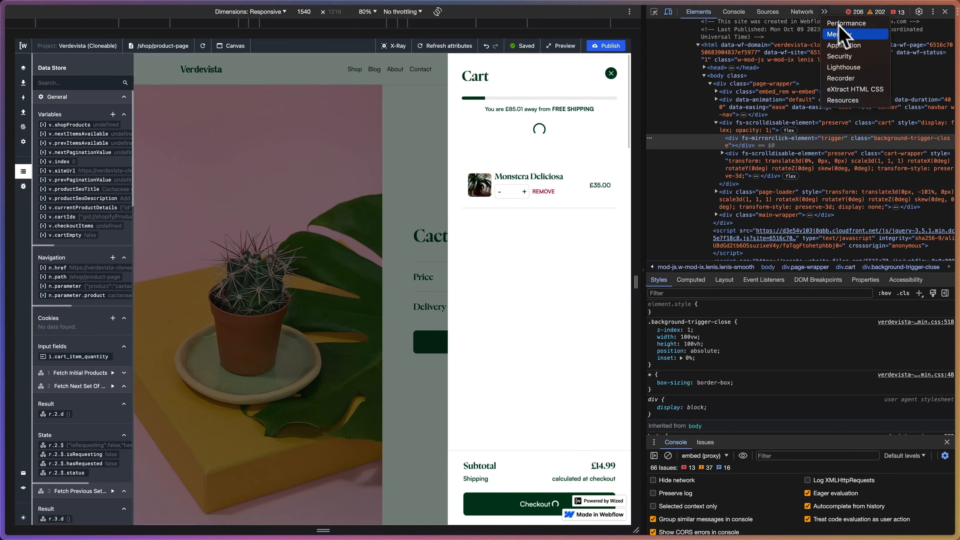
{"action": "left_click", "coordinate": [844, 45]}
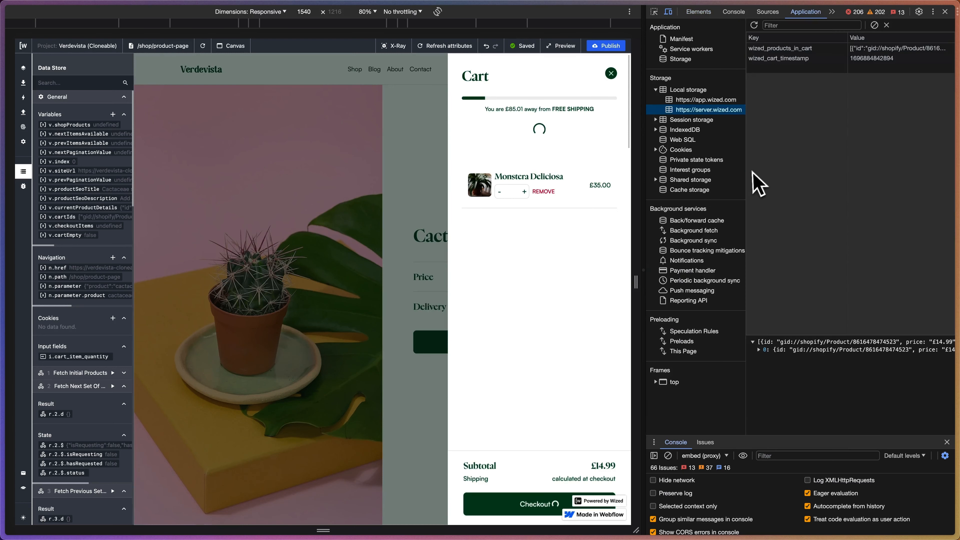
{"action": "left_click", "coordinate": [737, 110]}
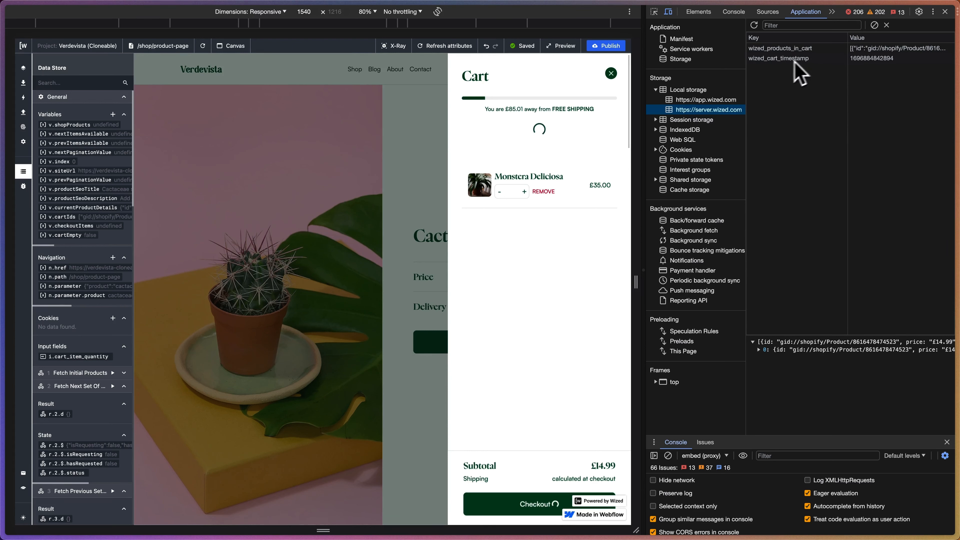
Examine the id, price, productVariantId and quantity stored under wized_products_in_cart, and close the developer tools.
{"action": "left_click", "coordinate": [783, 51]}
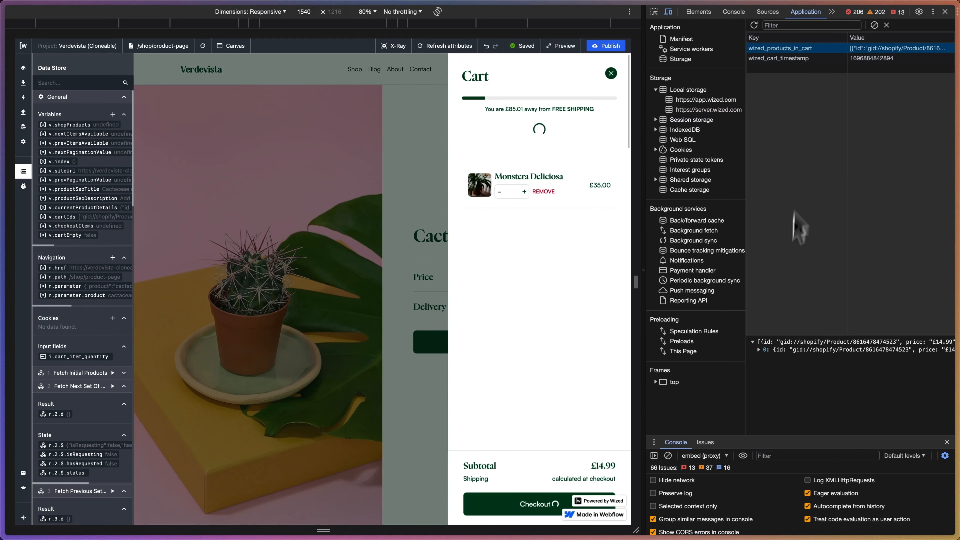
{"action": "left_click", "coordinate": [759, 350]}
{"action": "scroll", "coordinate": [801, 374], "scroll_direction": "right", "scroll_amount": 2}
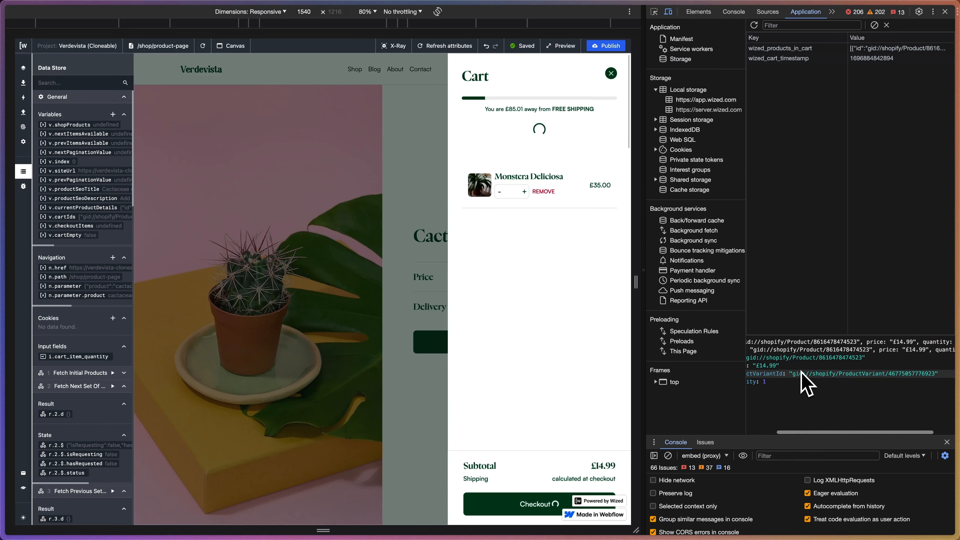
{"action": "scroll", "coordinate": [804, 376], "scroll_direction": "left", "scroll_amount": 3}
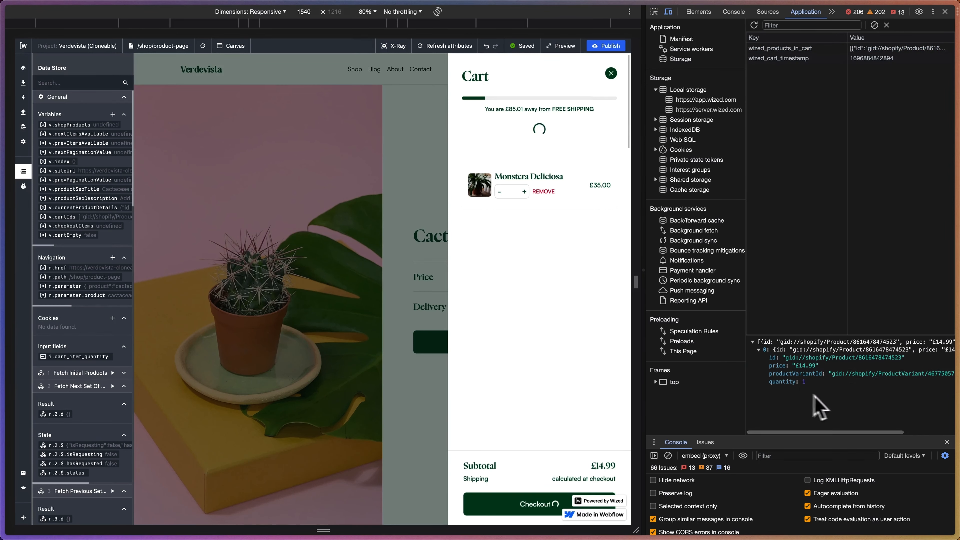
{"action": "scroll", "coordinate": [808, 385], "scroll_direction": "right", "scroll_amount": 2}
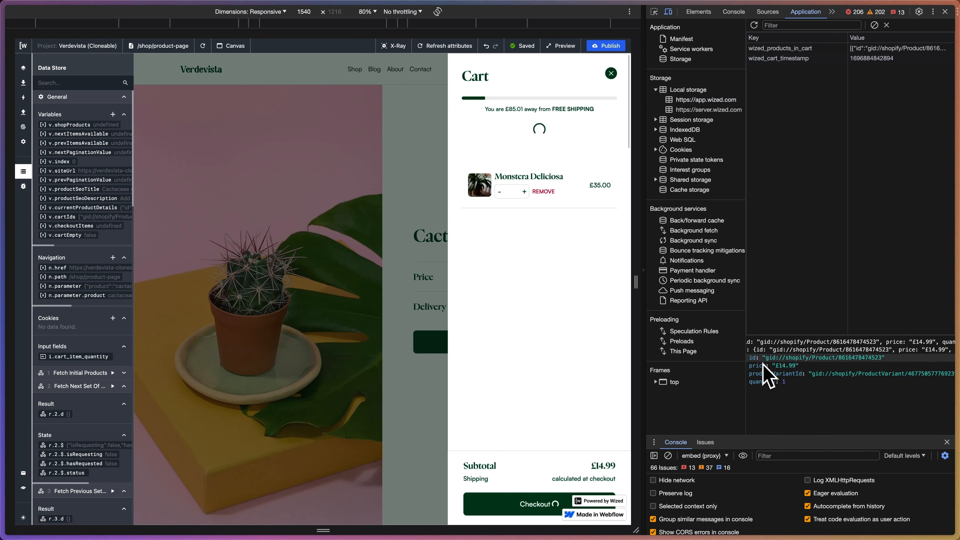
{"action": "scroll", "coordinate": [801, 363], "scroll_direction": "left", "scroll_amount": 3}
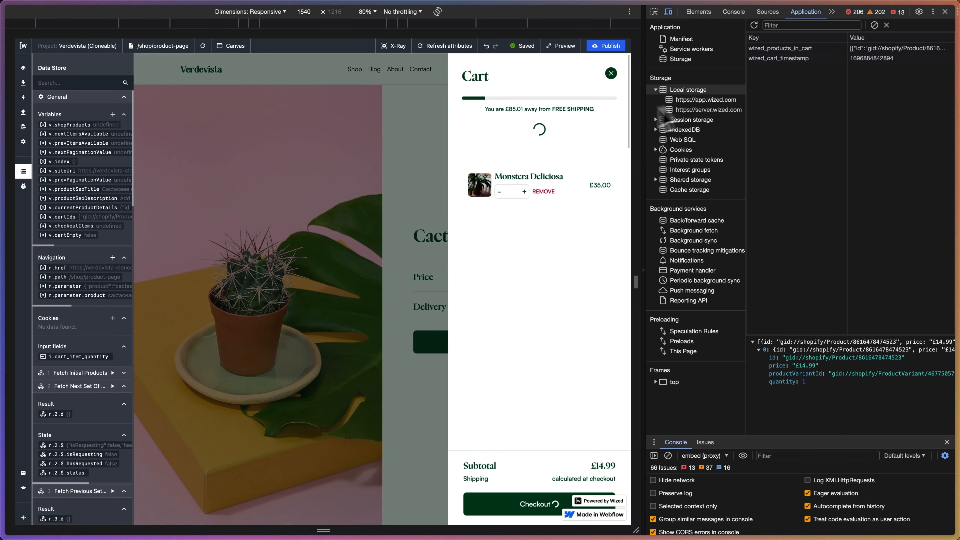
{"action": "left_click", "coordinate": [945, 11]}
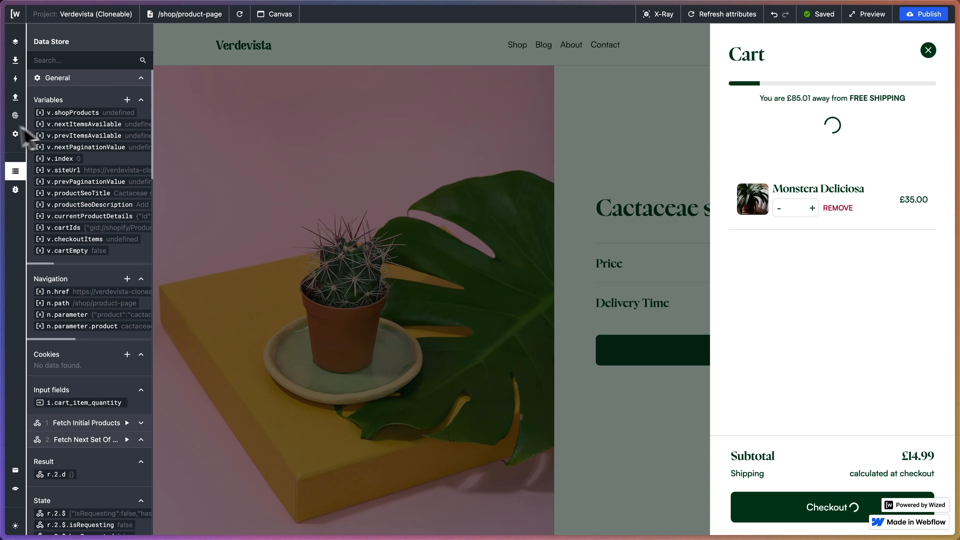
Switch to the verdevista-cloneable project in CodeSandbox and examine the updateShippingBar function in cart.js.
{"action": "mouse_move", "coordinate": [11, 133]}
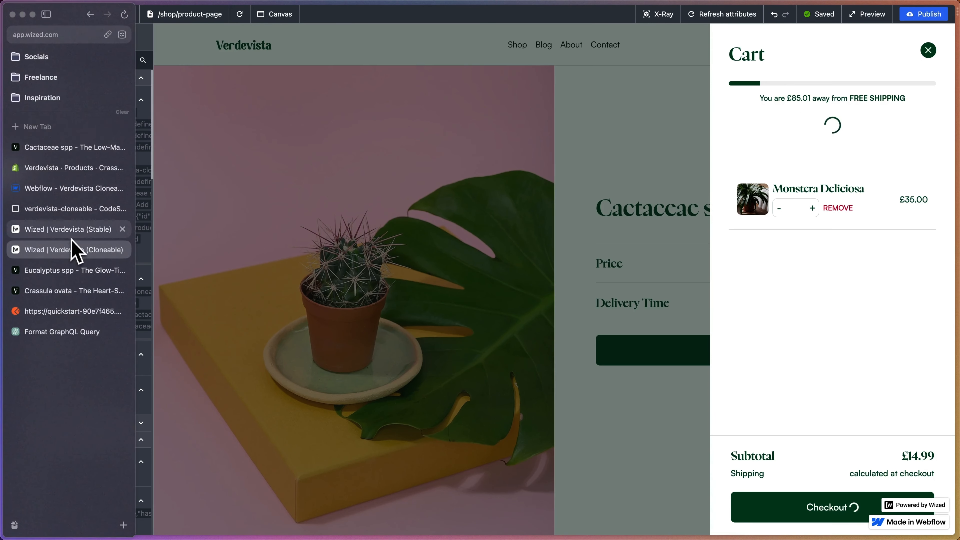
{"action": "left_click", "coordinate": [68, 208]}
{"action": "scroll", "coordinate": [391, 213], "scroll_direction": "up", "scroll_amount": 12}
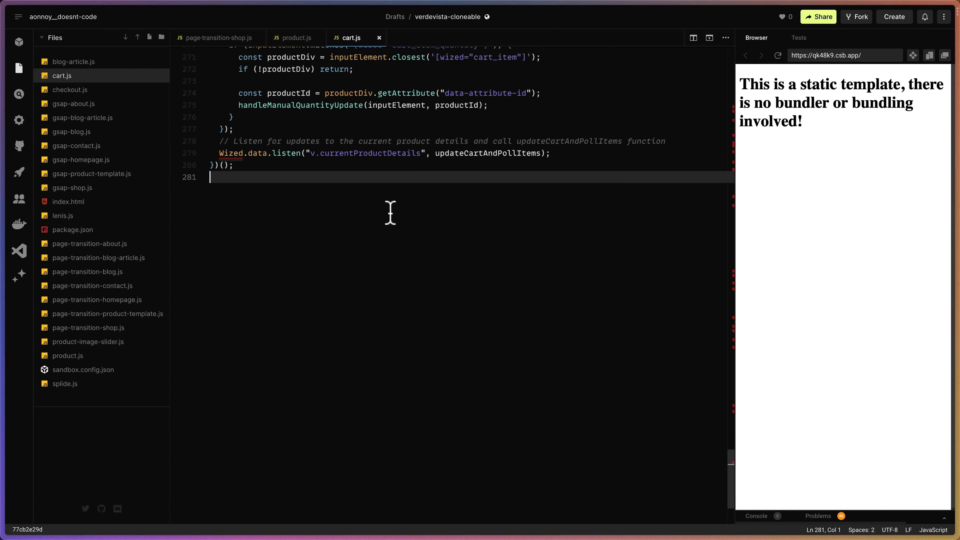
{"action": "scroll", "coordinate": [390, 212], "scroll_direction": "up", "scroll_amount": 20}
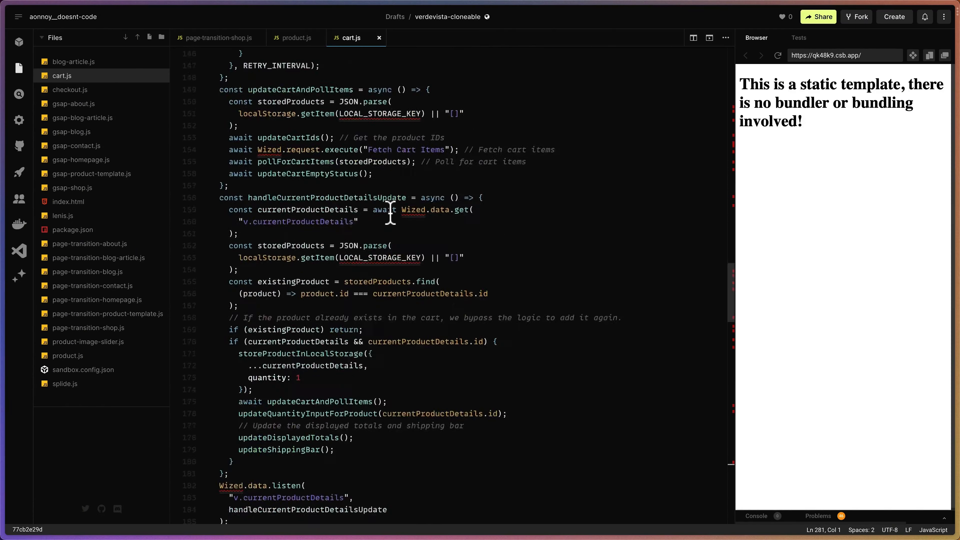
{"action": "scroll", "coordinate": [390, 213], "scroll_direction": "up", "scroll_amount": 1}
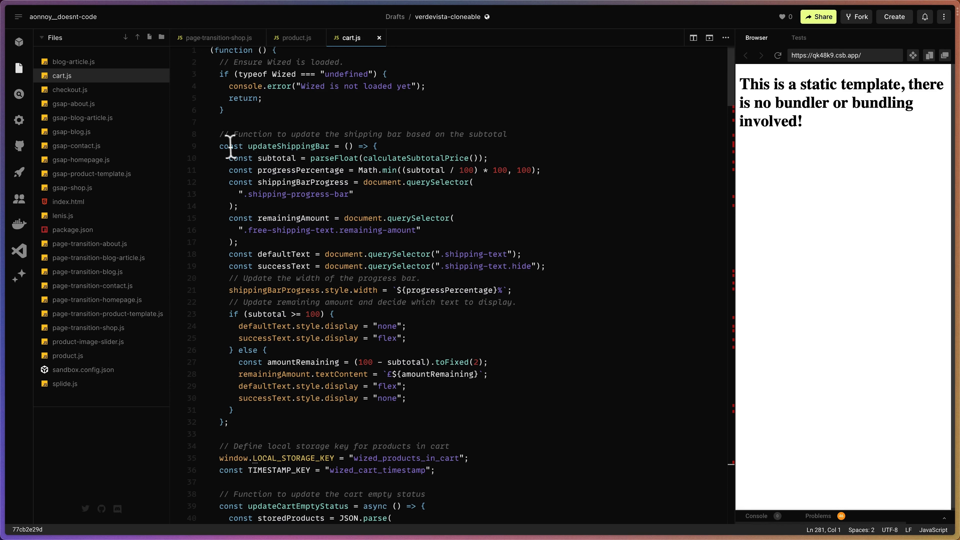
{"action": "left_click_drag", "start_coordinate": [218, 146], "coordinate": [421, 407]}
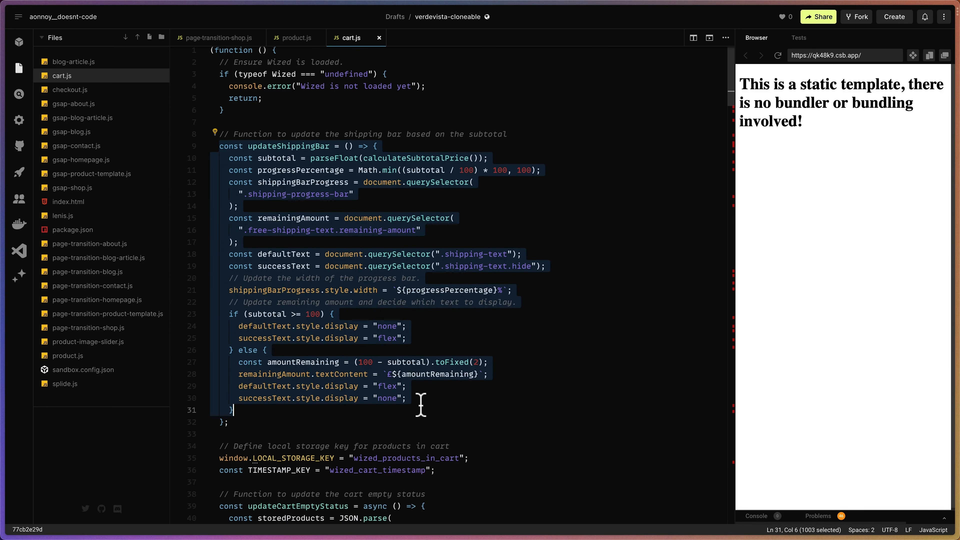
{"action": "left_click", "coordinate": [523, 110]}
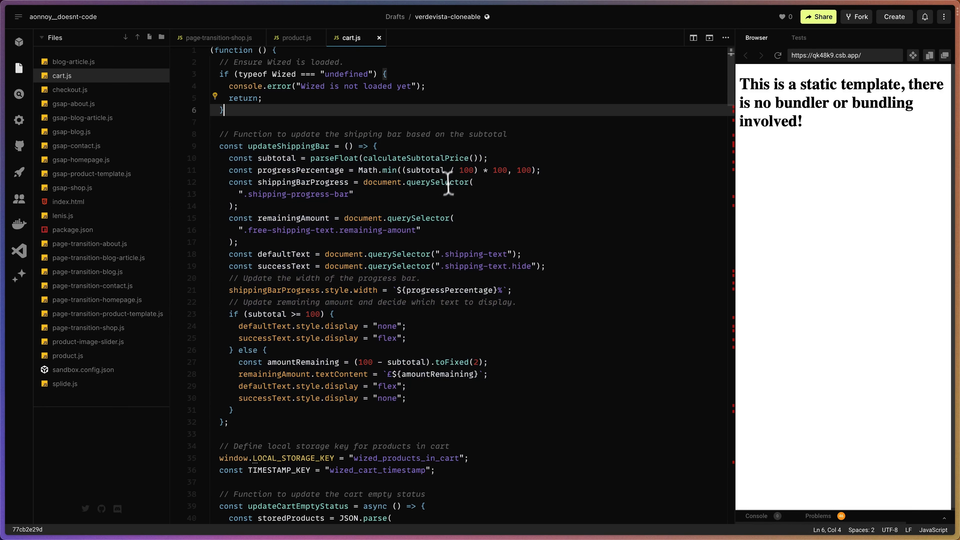
{"action": "scroll", "coordinate": [415, 266], "scroll_direction": "up", "scroll_amount": 1}
{"action": "scroll", "coordinate": [415, 268], "scroll_direction": "down", "scroll_amount": 1}
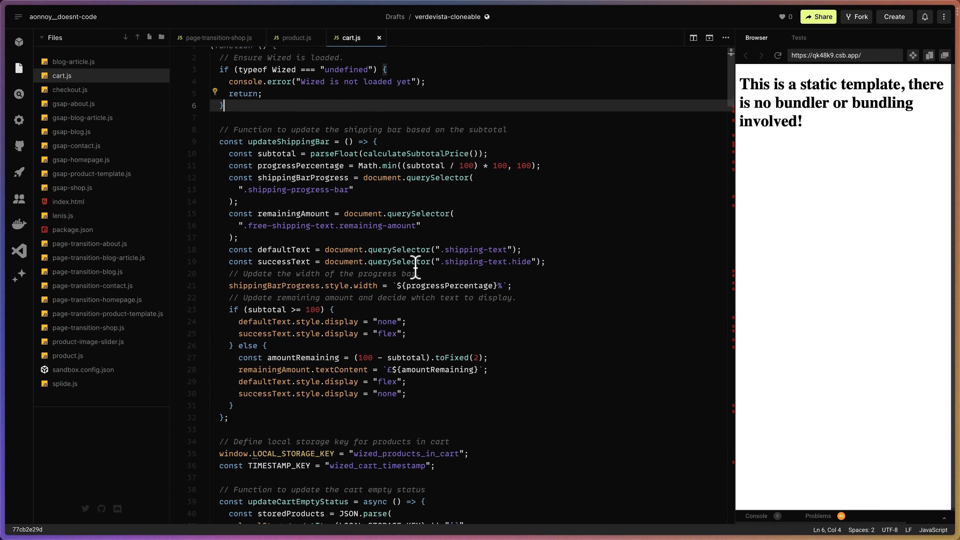
{"action": "scroll", "coordinate": [415, 267], "scroll_direction": "up", "scroll_amount": 1}
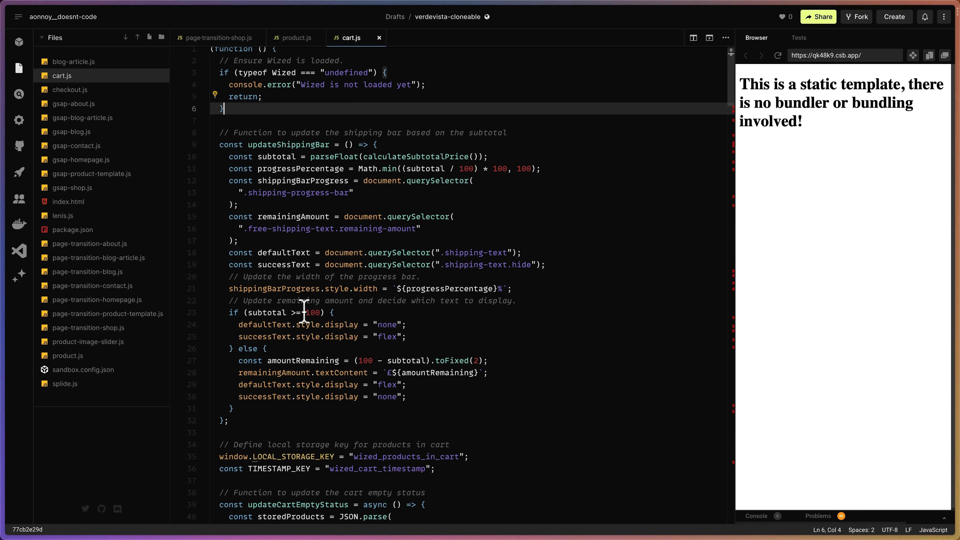
Set the free-shipping threshold to 300 in the subtotal condition and the amountRemaining calculation of updateShippingBar.
{"action": "left_click_drag", "start_coordinate": [305, 312], "coordinate": [310, 312]}
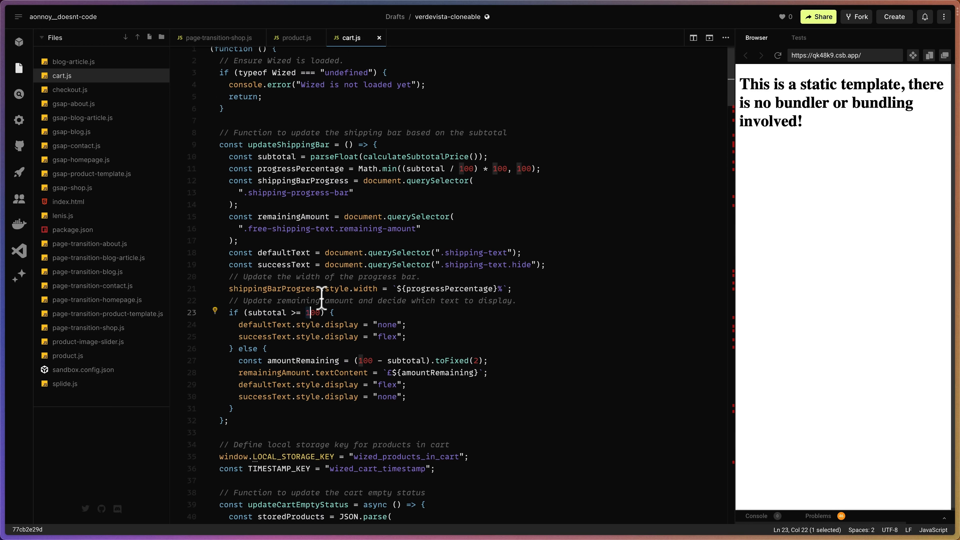
{"action": "type", "text": "3"}
{"action": "left_click", "coordinate": [359, 360]}
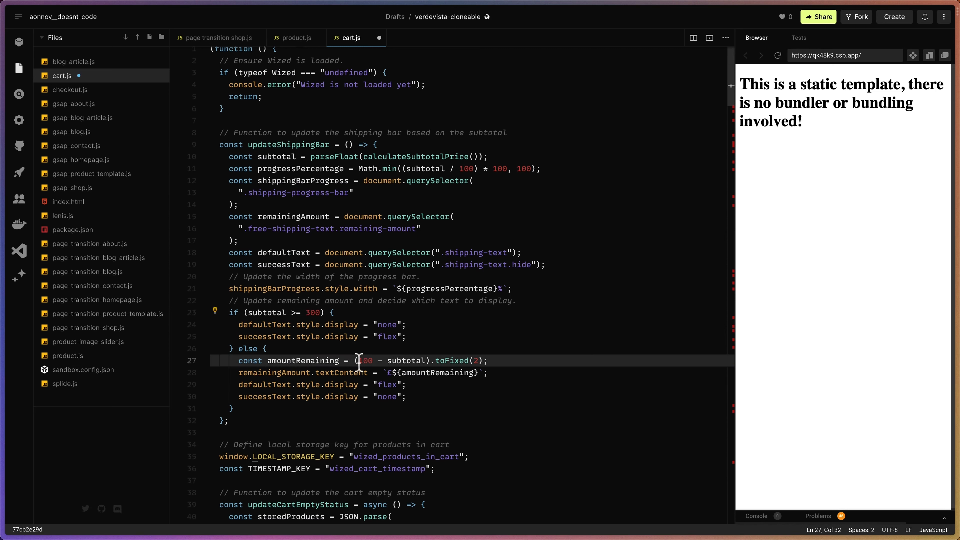
{"action": "left_click_drag", "start_coordinate": [359, 360], "coordinate": [363, 361]}
{"action": "type", "text": "3"}
{"action": "left_click", "coordinate": [430, 408]}
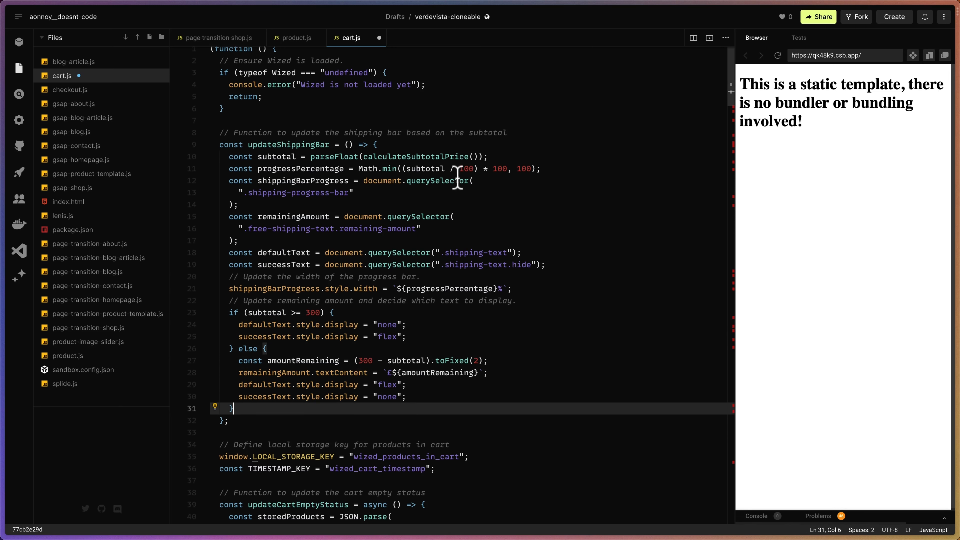
Set the divisor of the subtotal in the progressPercentage calculation to 300.
{"action": "left_click", "coordinate": [460, 169]}
{"action": "left_click_drag", "start_coordinate": [460, 169], "coordinate": [466, 169]}
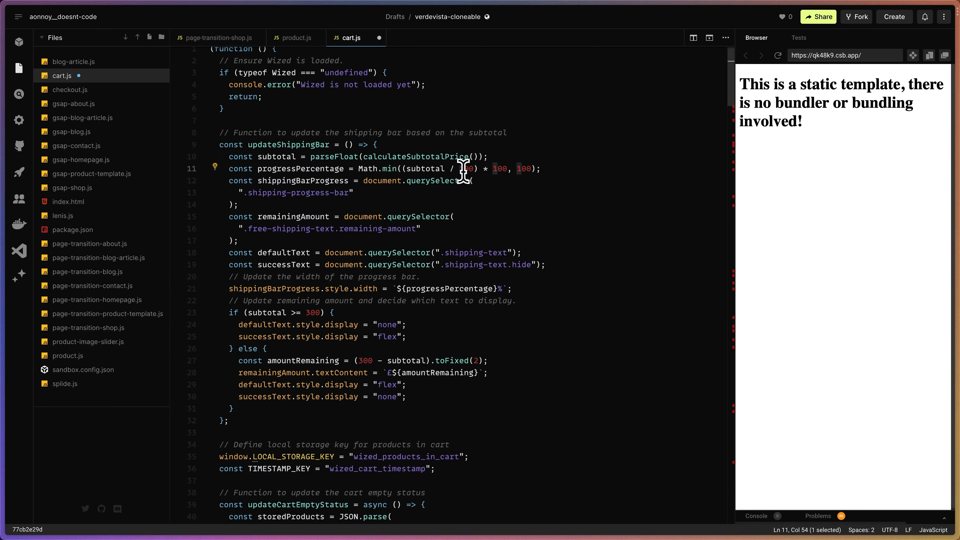
{"action": "type", "text": "3"}
{"action": "left_click", "coordinate": [479, 193]}
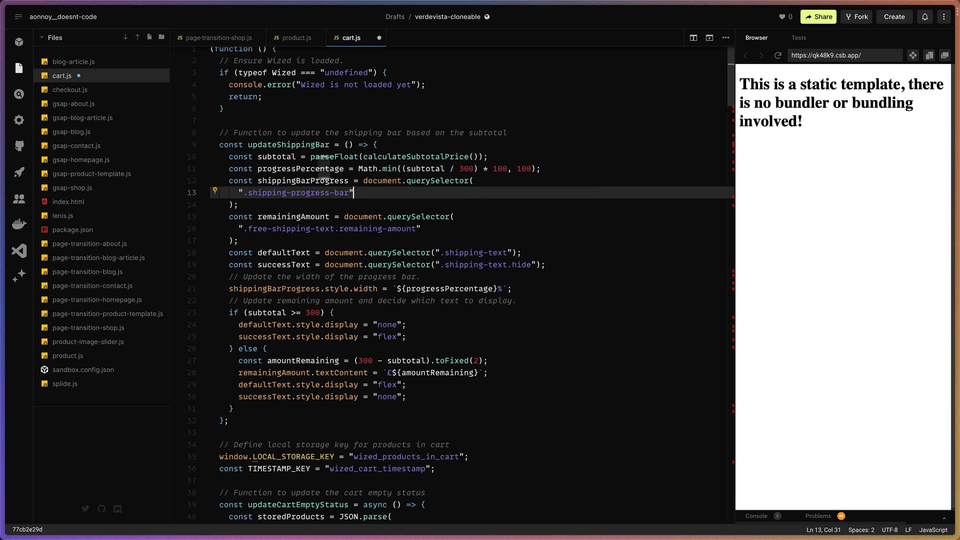
Review the progressPercentage formula, the subtotal condition and the amountRemaining calculation in updateShippingBar.
{"action": "left_click", "coordinate": [485, 169]}
{"action": "mouse_move", "coordinate": [482, 168]}
{"action": "left_mouse_down"}
{"action": "mouse_move", "coordinate": [454, 165]}
{"action": "mouse_move", "coordinate": [498, 153]}
{"action": "mouse_move", "coordinate": [468, 167]}
{"action": "left_mouse_up"}
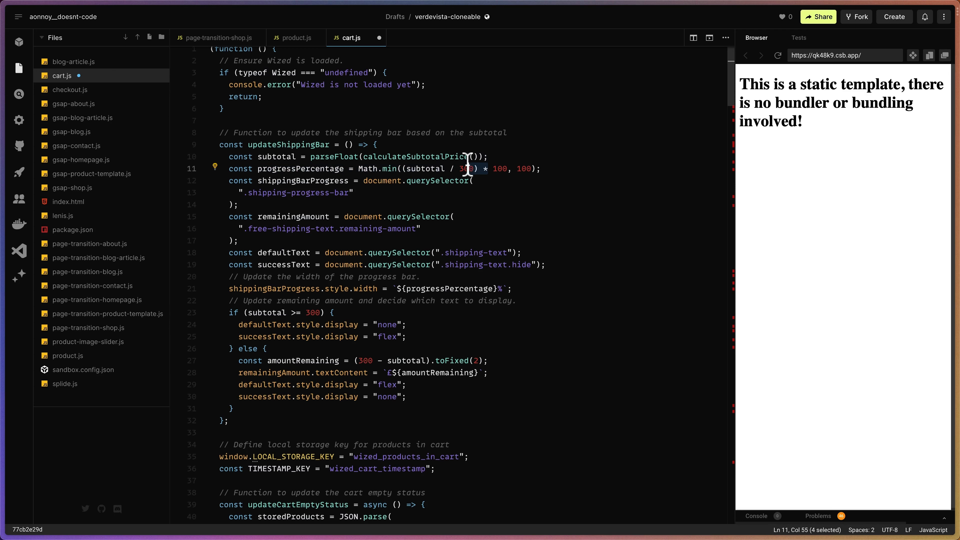
{"action": "left_click", "coordinate": [460, 156]}
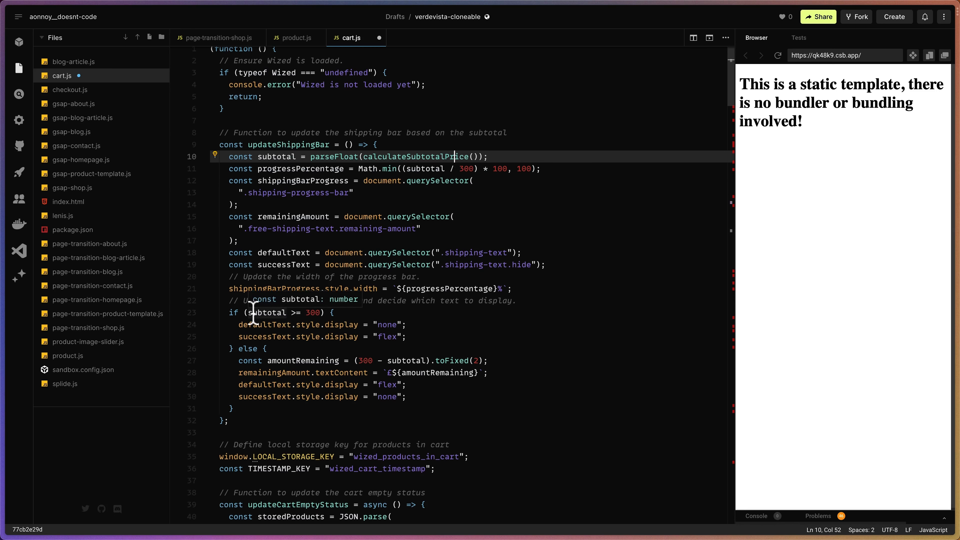
{"action": "left_click_drag", "start_coordinate": [304, 312], "coordinate": [313, 313]}
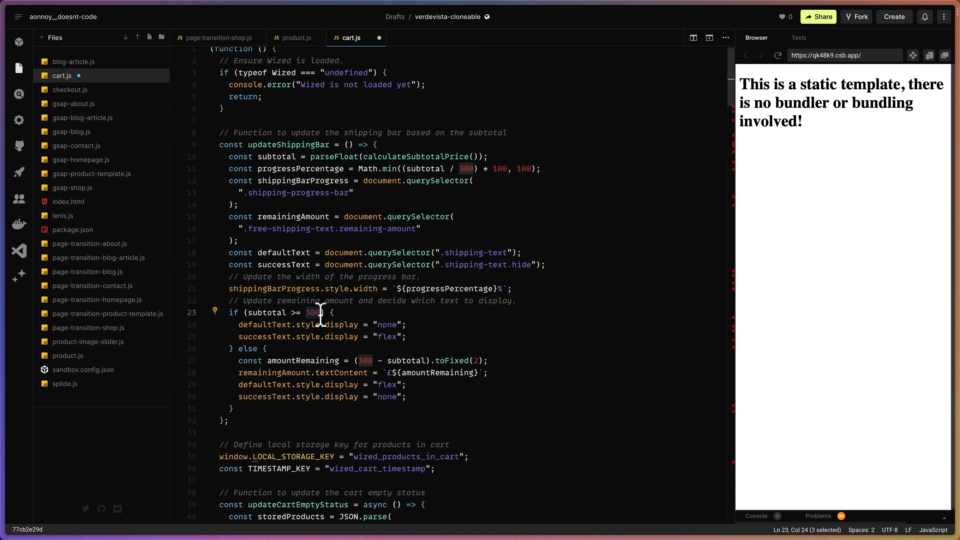
{"action": "left_click", "coordinate": [351, 372]}
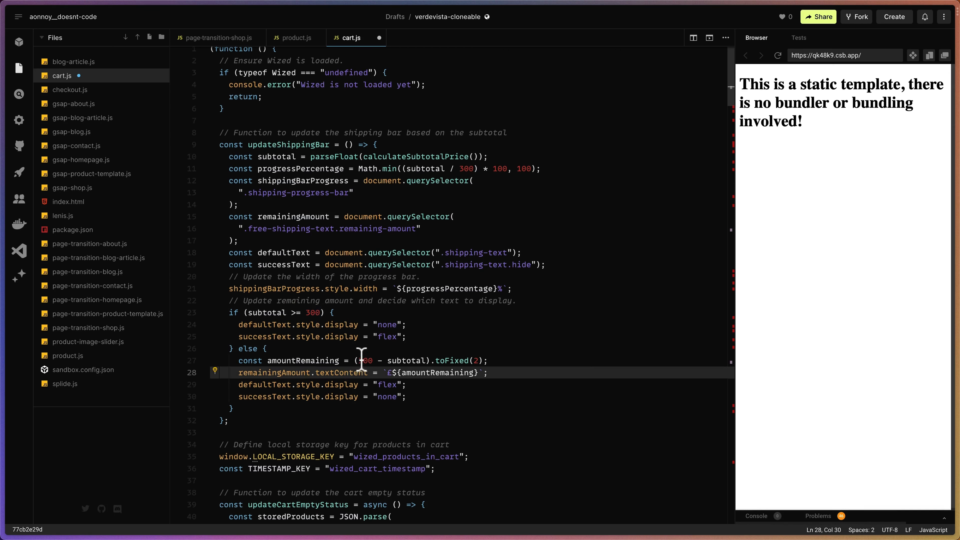
{"action": "left_click_drag", "start_coordinate": [360, 361], "coordinate": [367, 361]}
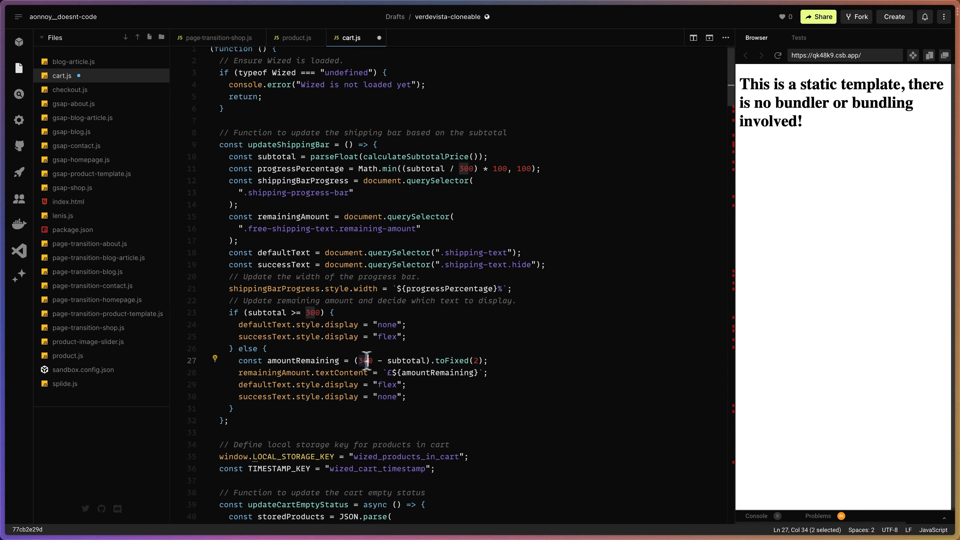
{"action": "left_click", "coordinate": [371, 361]}
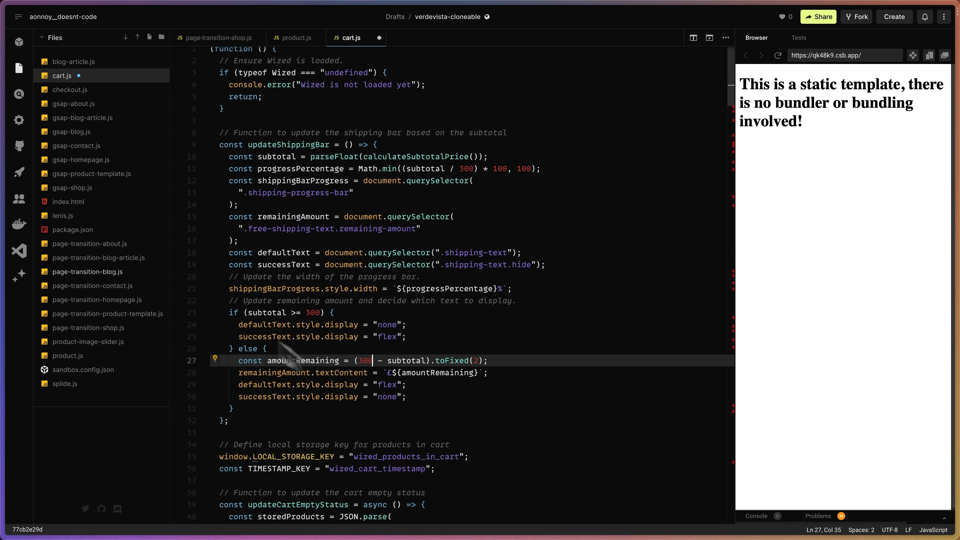
Switch to the Verdevista (Cloneable) project in Wized, reload the product page and open the cart to check the shipping bar.
{"action": "mouse_move", "coordinate": [7, 225]}
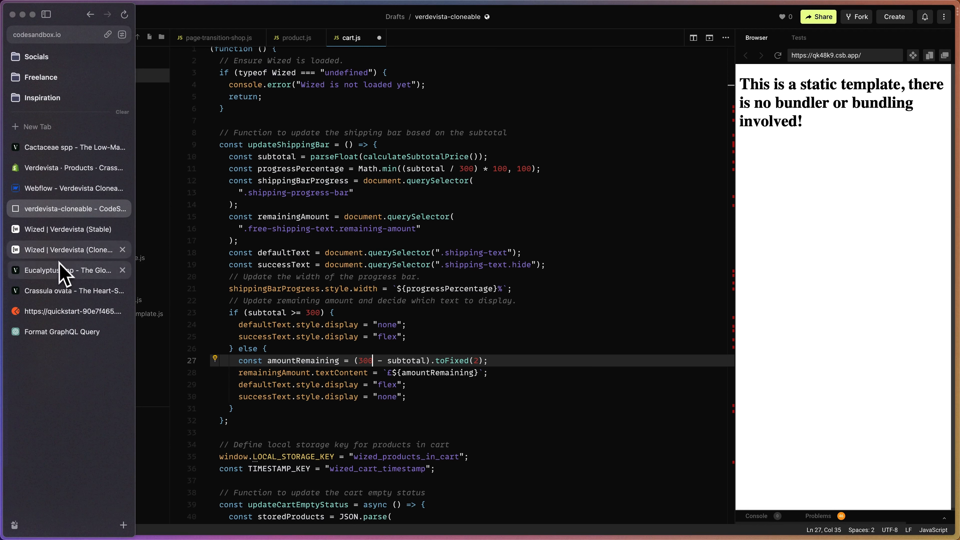
{"action": "left_click", "coordinate": [66, 249]}
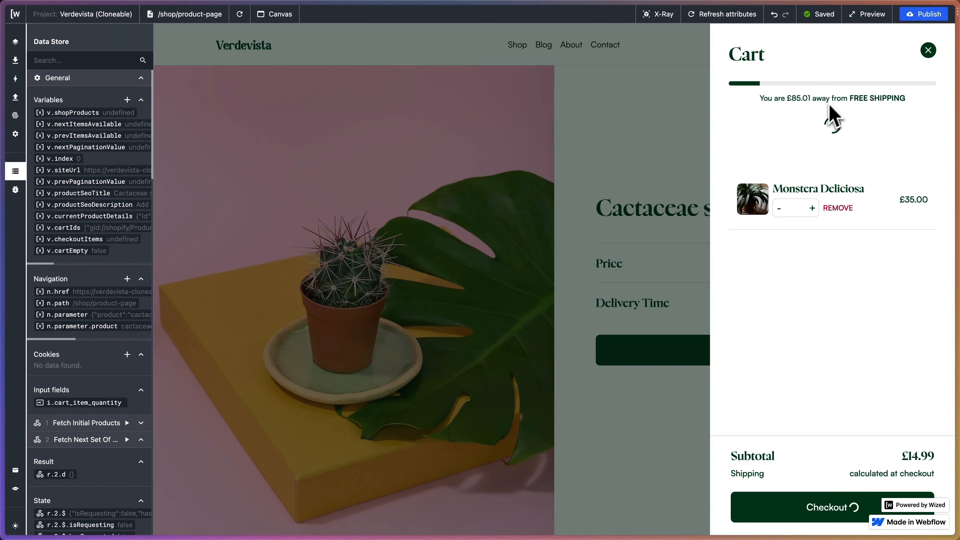
{"action": "left_click", "coordinate": [242, 18]}
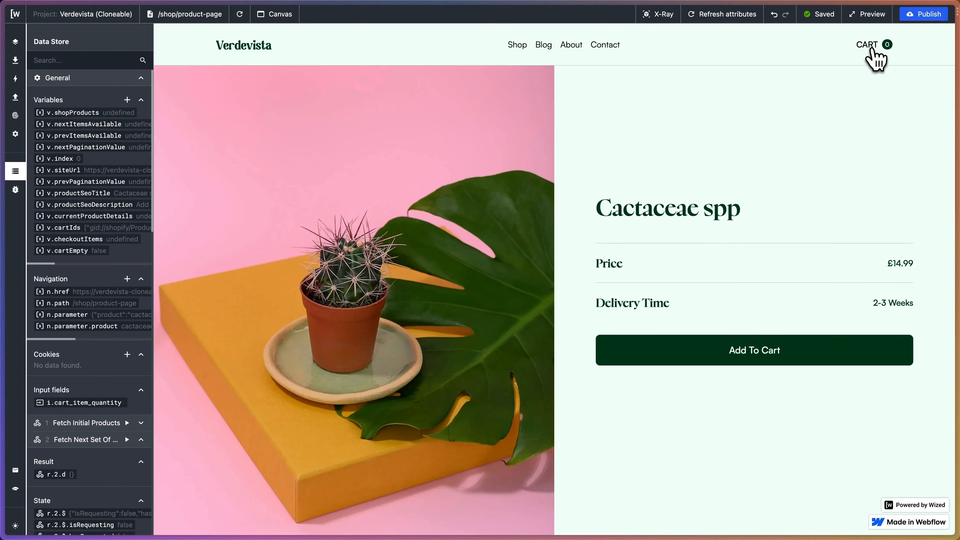
{"action": "left_click", "coordinate": [871, 50]}
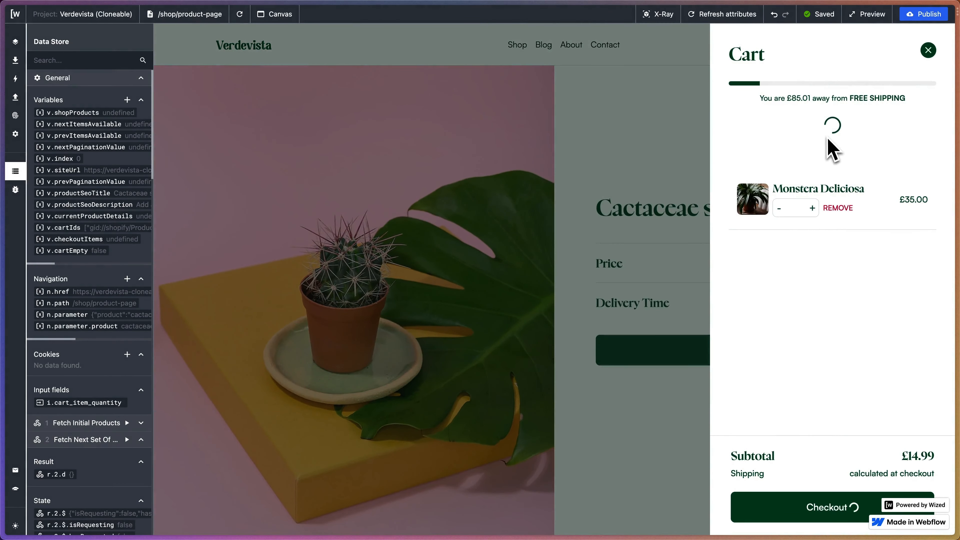
Open the browser's developer tools by inspecting the blank area of the cart on the product page.
{"action": "right_click", "coordinate": [768, 292]}
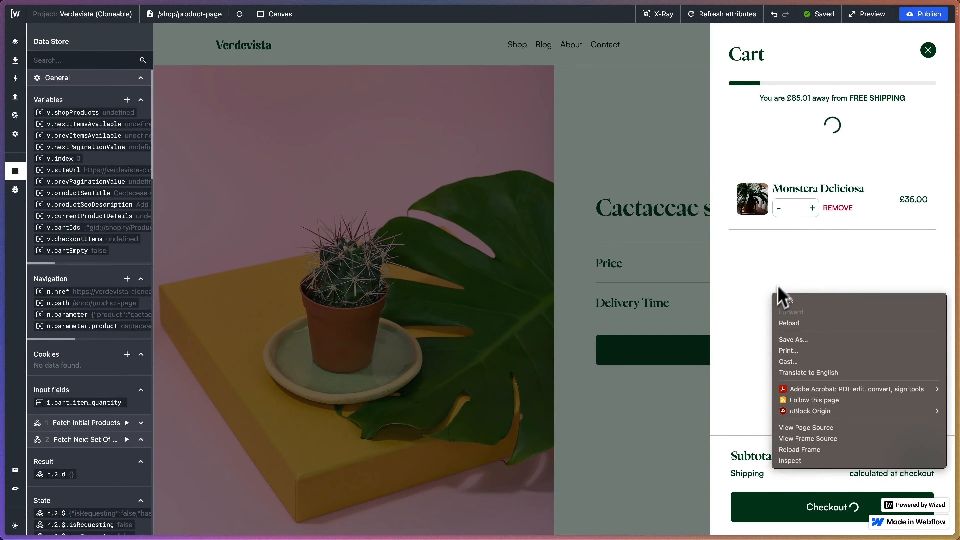
{"action": "left_click", "coordinate": [792, 272]}
{"action": "right_click", "coordinate": [789, 261]}
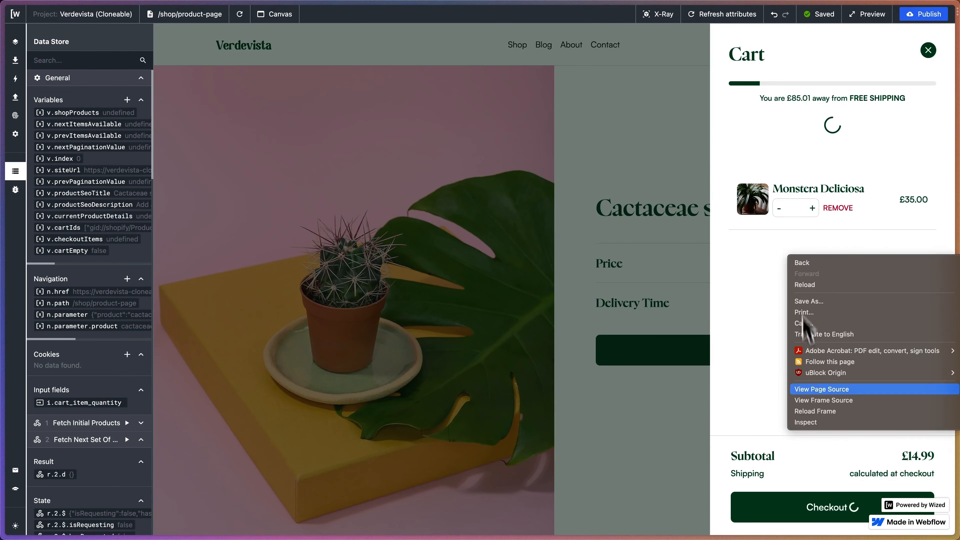
{"action": "left_click", "coordinate": [811, 424]}
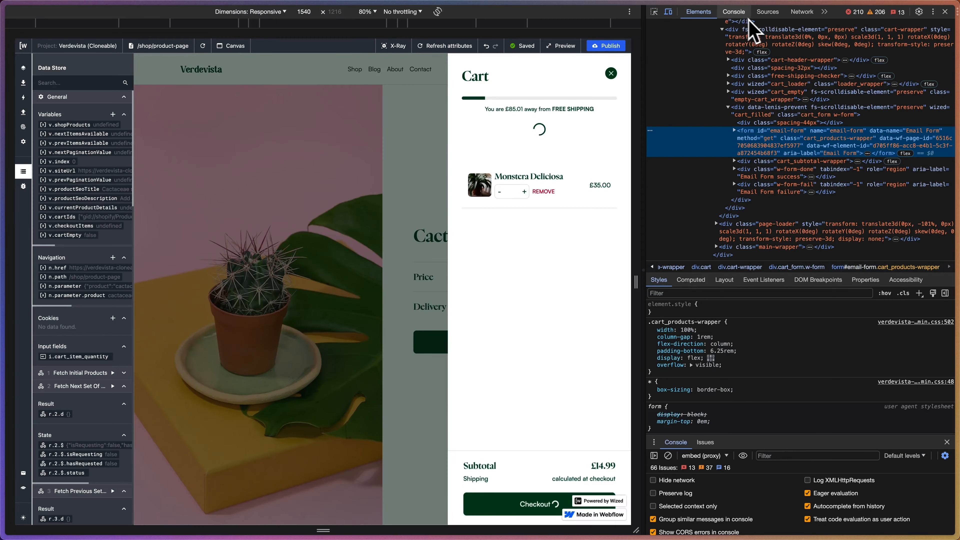
{"action": "left_click", "coordinate": [735, 12]}
{"action": "left_click", "coordinate": [767, 12]}
{"action": "left_click", "coordinate": [824, 12]}
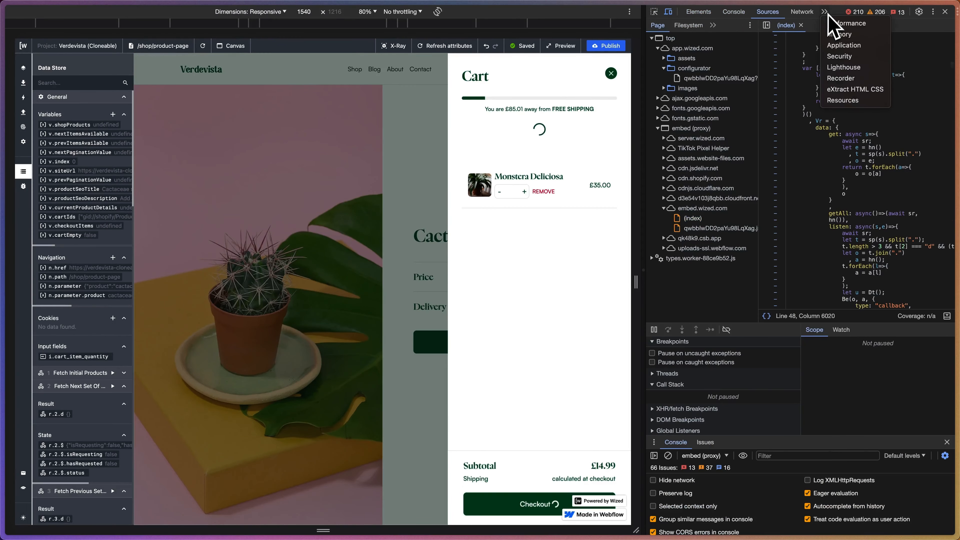
{"action": "left_click", "coordinate": [824, 12]}
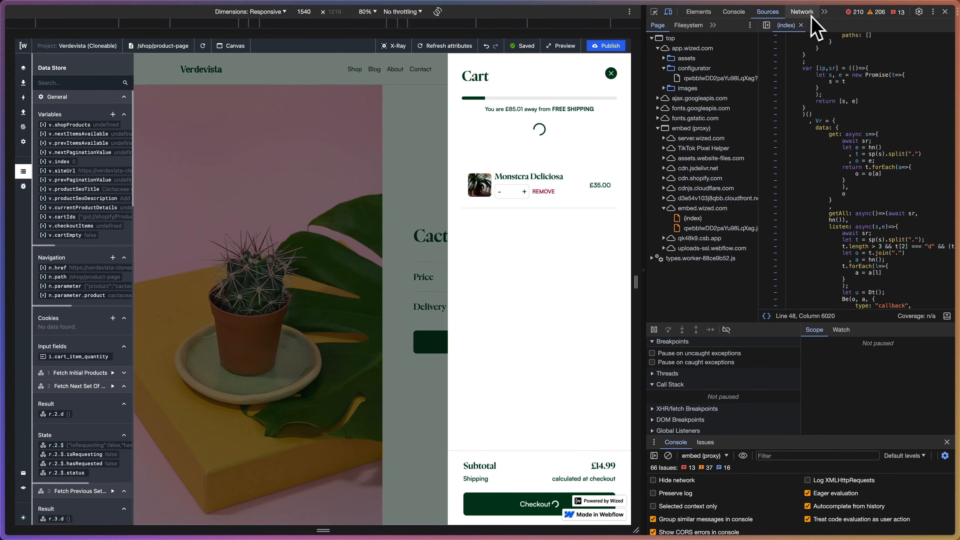
{"action": "left_click", "coordinate": [824, 12]}
{"action": "left_click", "coordinate": [837, 45]}
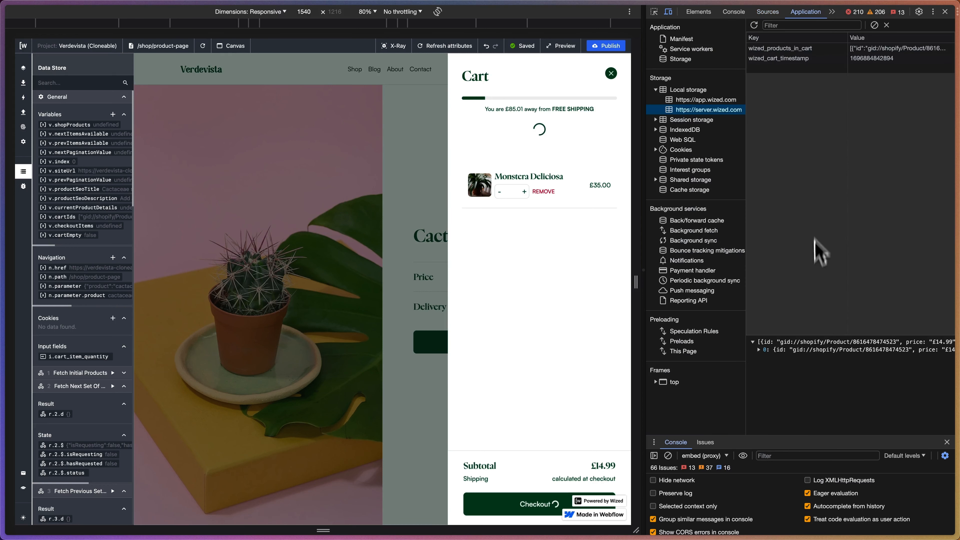
{"action": "left_click", "coordinate": [759, 350]}
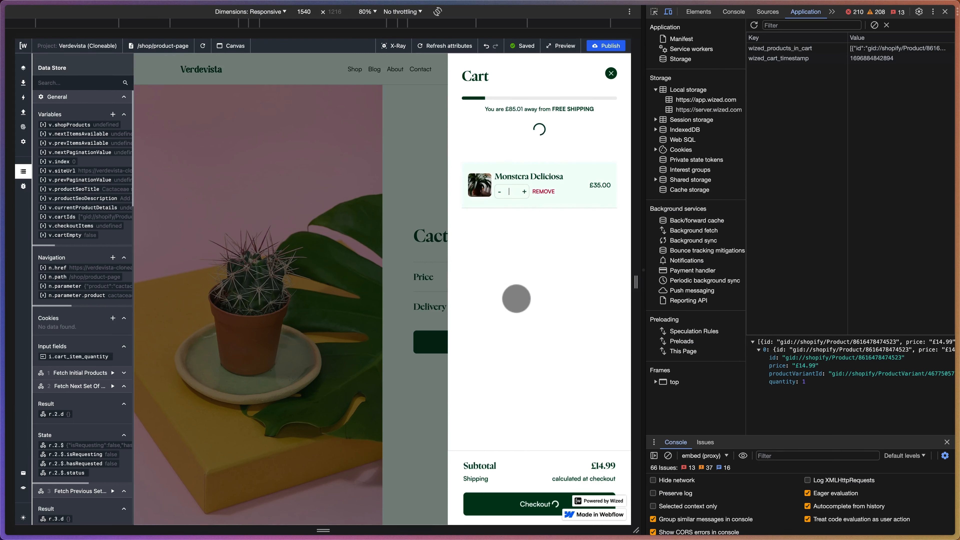
Set the Monstera Deliciosa quantity in the cart to 3 and close the developer tools.
{"action": "key", "text": "Up"}
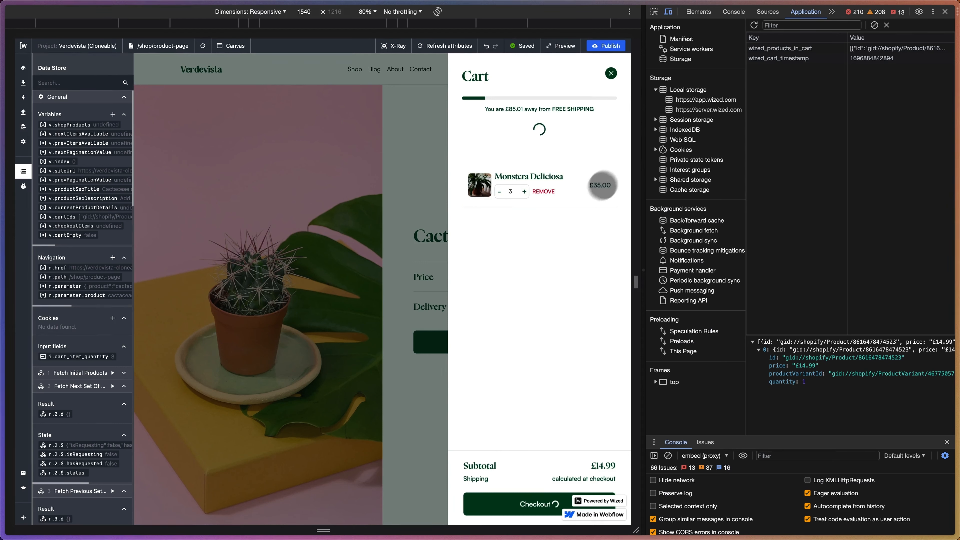
{"action": "left_click", "coordinate": [945, 12]}
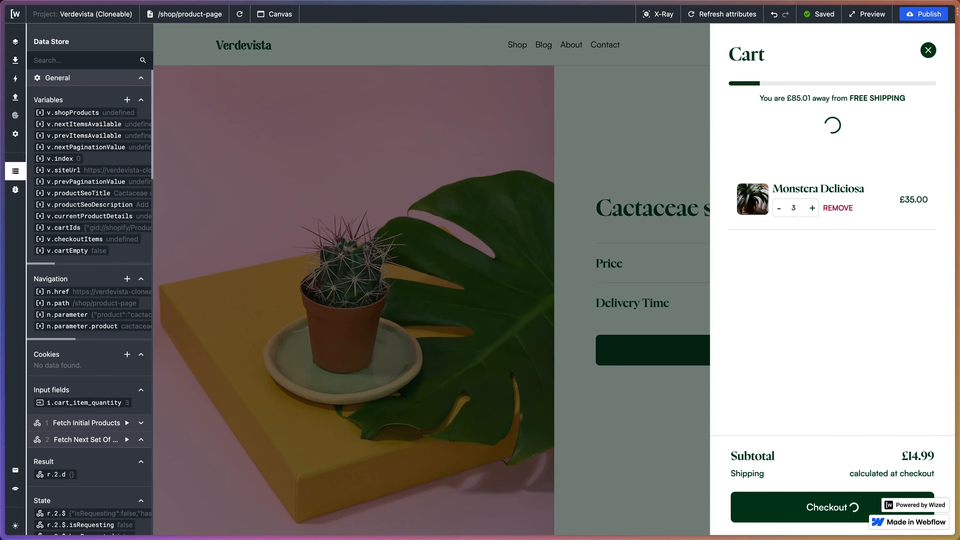
Switch to cart.js in CodeSandbox and set the divisor of the subtotal in the progressPercentage calculation to 100.
{"action": "mouse_move", "coordinate": [3, 126]}
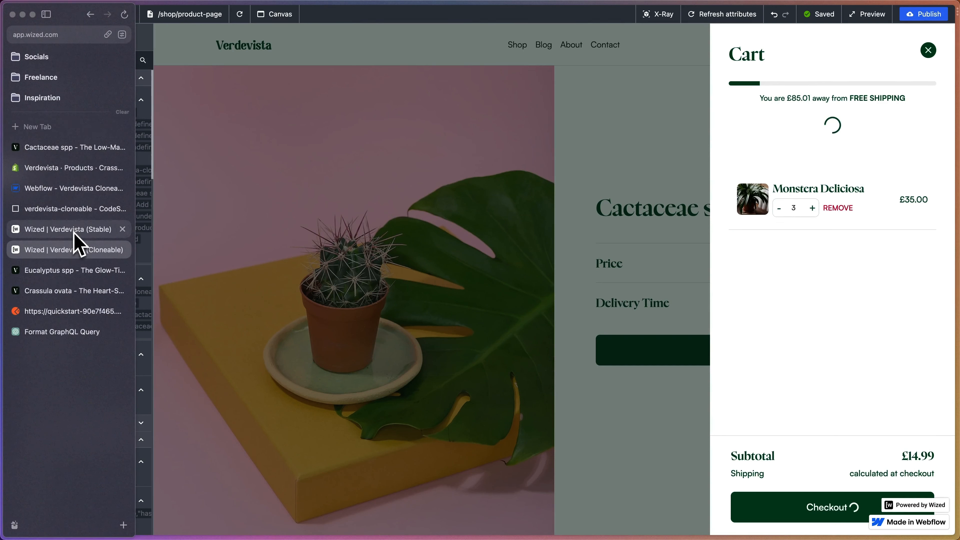
{"action": "left_click", "coordinate": [74, 208]}
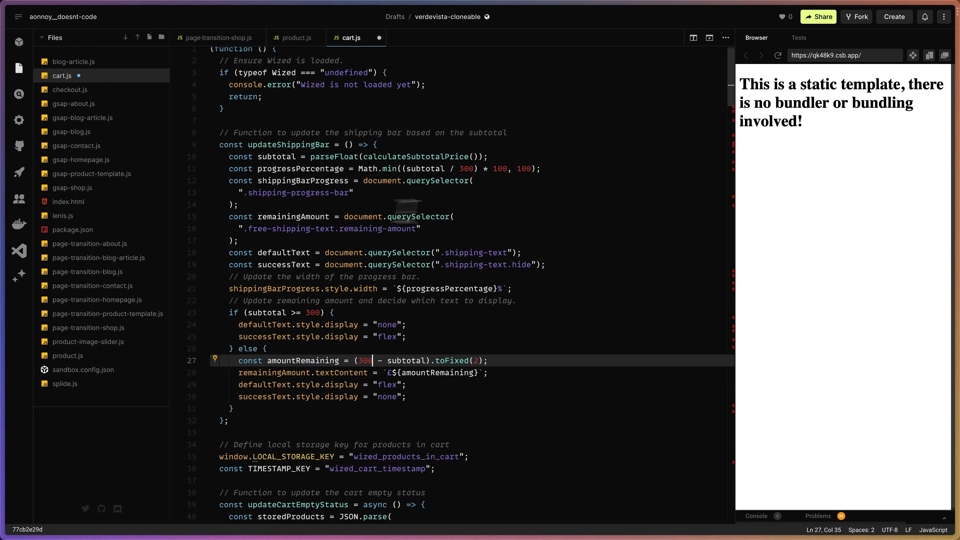
{"action": "left_click", "coordinate": [465, 169]}
{"action": "key", "text": "BackSpace"}
{"action": "type", "text": "1"}
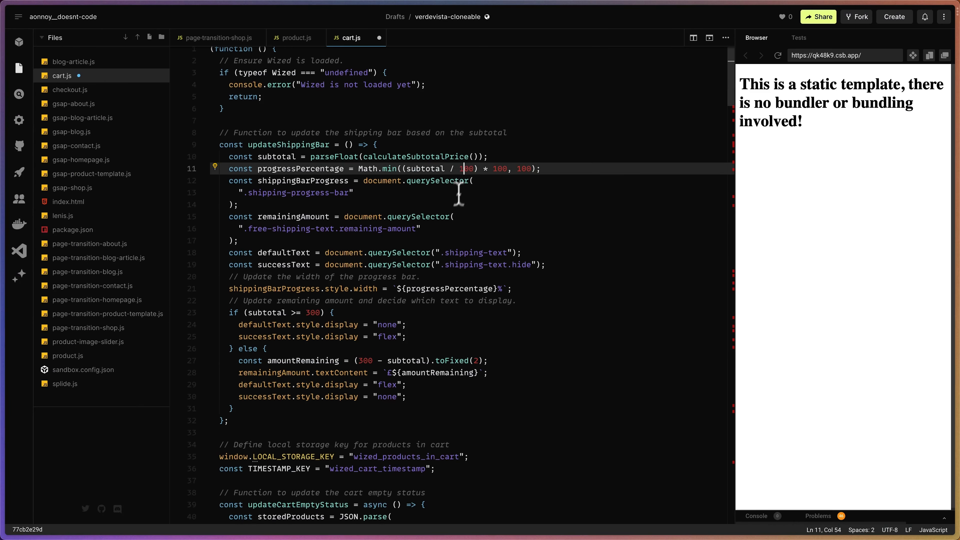
Set the threshold to 100 in the subtotal condition and the amountRemaining calculation of updateShippingBar, and save cart.js.
{"action": "left_click", "coordinate": [307, 312]}
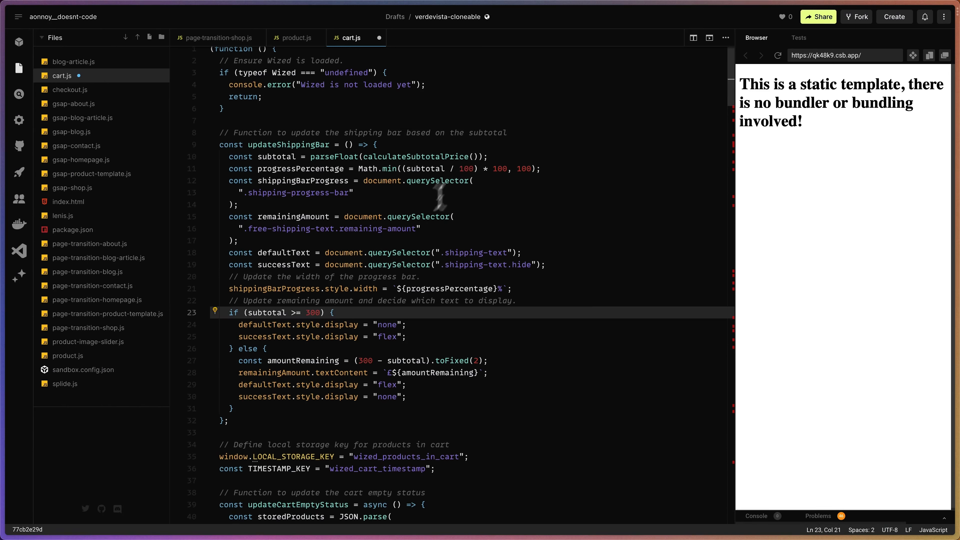
{"action": "left_click", "coordinate": [311, 315]}
{"action": "left_click", "coordinate": [359, 360]}
{"action": "double_click", "coordinate": [365, 361]}
{"action": "type", "text": "100"}
{"action": "key", "text": "super+s"}
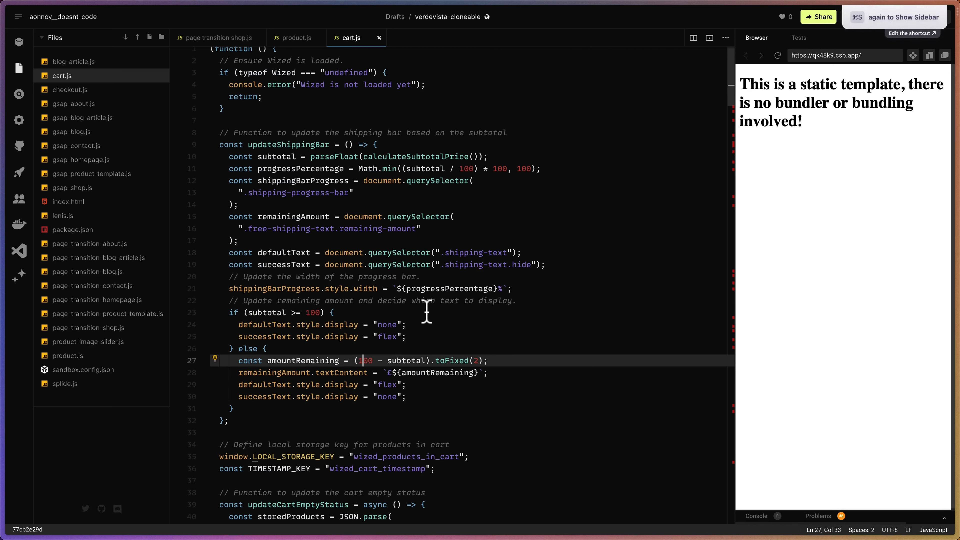
{"action": "left_click", "coordinate": [451, 408]}
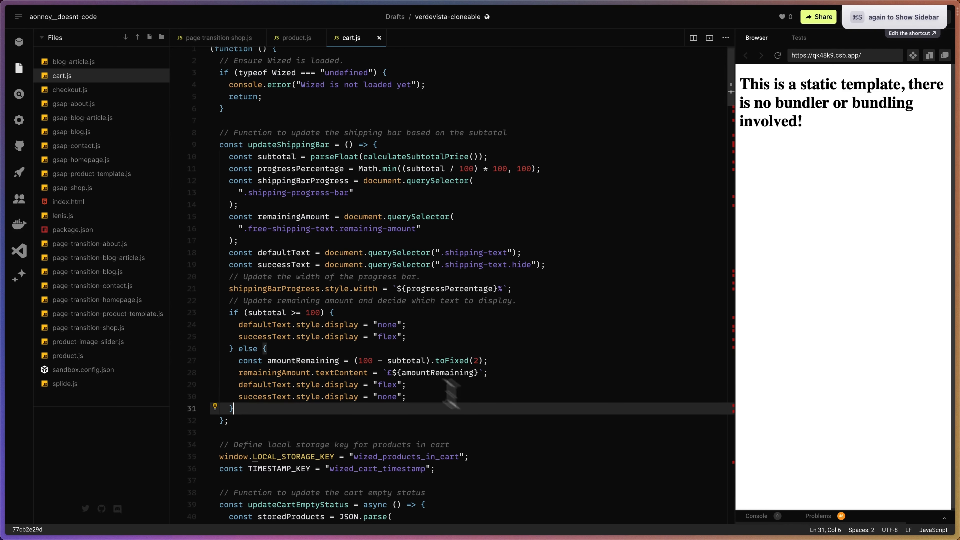
Return to the Verdevista (Cloneable) project in Wized, reload the product page, open the cart and check the variables.
{"action": "mouse_move", "coordinate": [11, 200]}
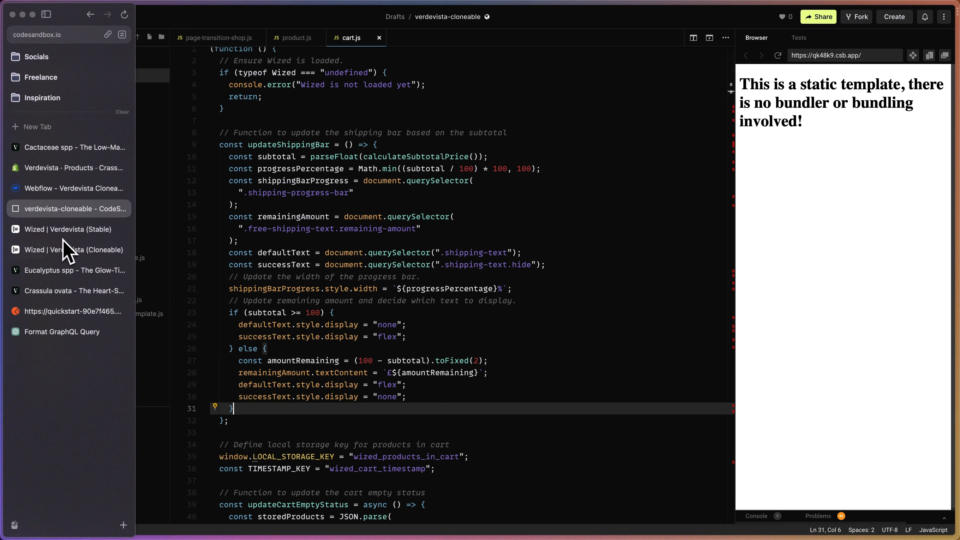
{"action": "left_click", "coordinate": [66, 251]}
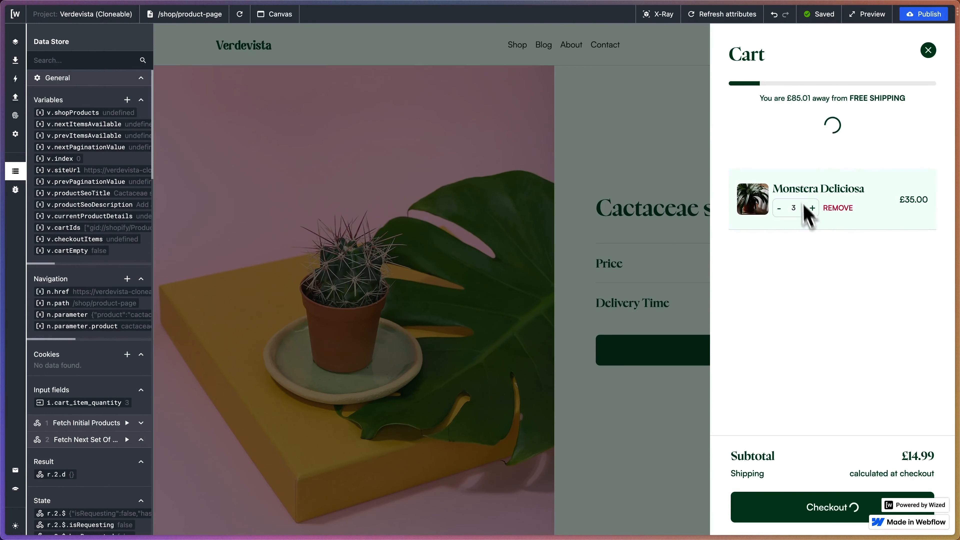
{"action": "left_click", "coordinate": [239, 14]}
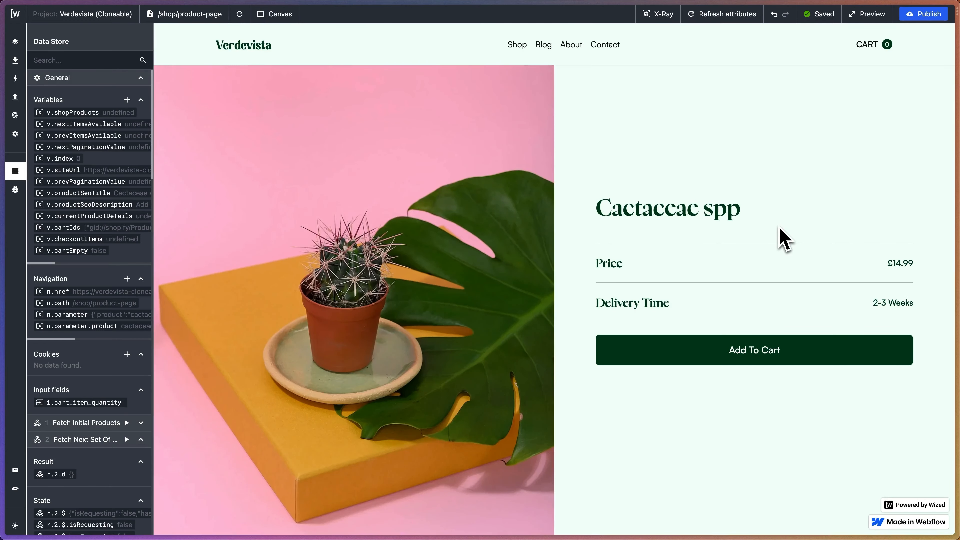
{"action": "left_click", "coordinate": [874, 51]}
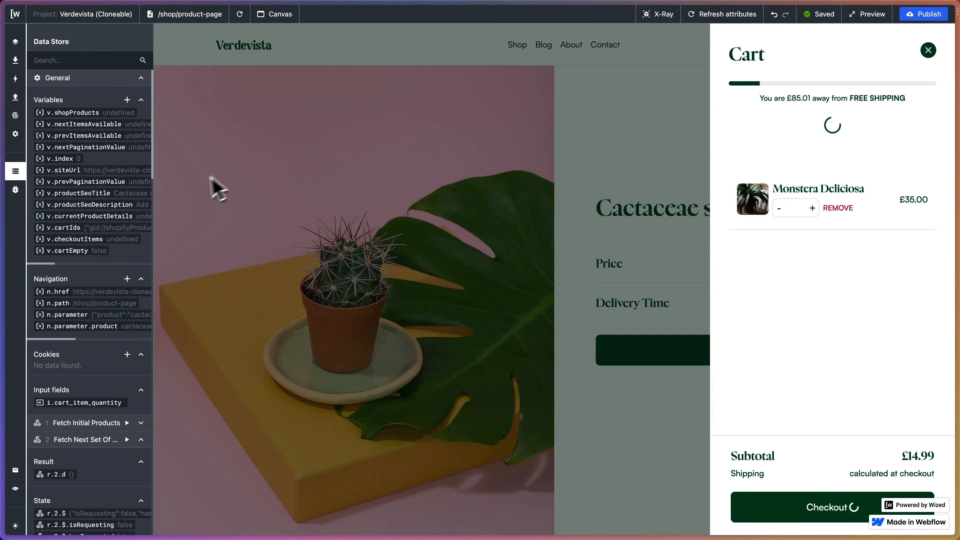
{"action": "scroll", "coordinate": [98, 242], "scroll_direction": "right", "scroll_amount": 3}
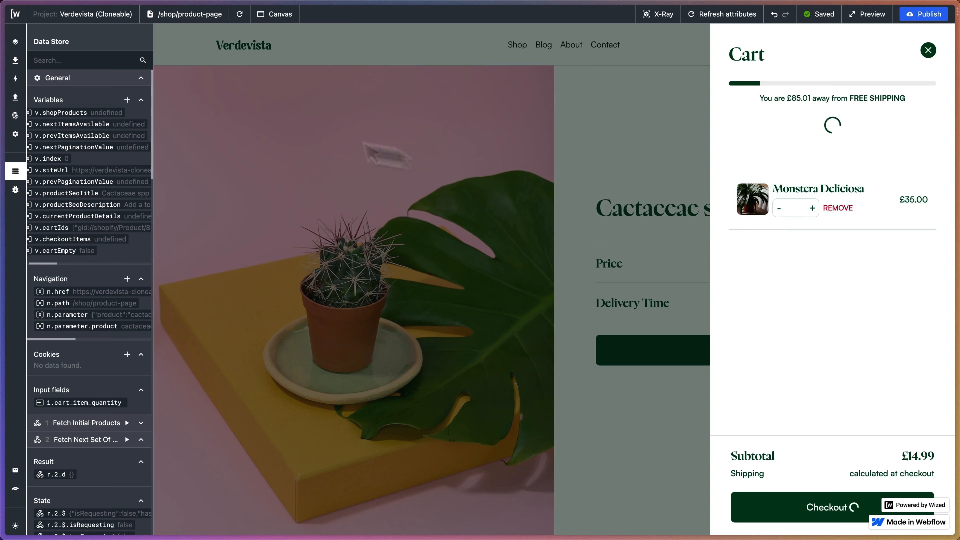
Create a new action named Cart Filled Visiblity.
{"action": "left_click", "coordinate": [15, 79]}
{"action": "left_click", "coordinate": [143, 41]}
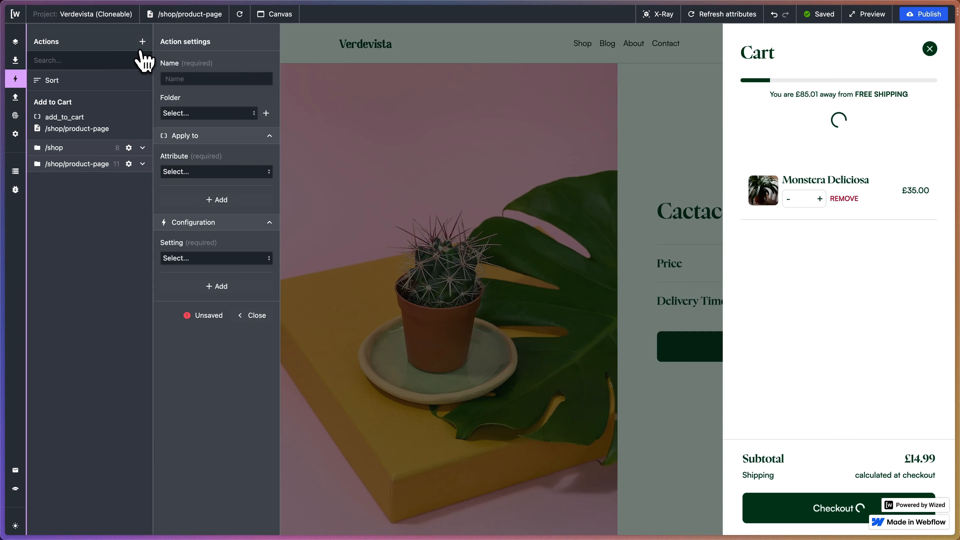
{"action": "left_click", "coordinate": [188, 80]}
{"action": "type", "text": "Cart Fille"}
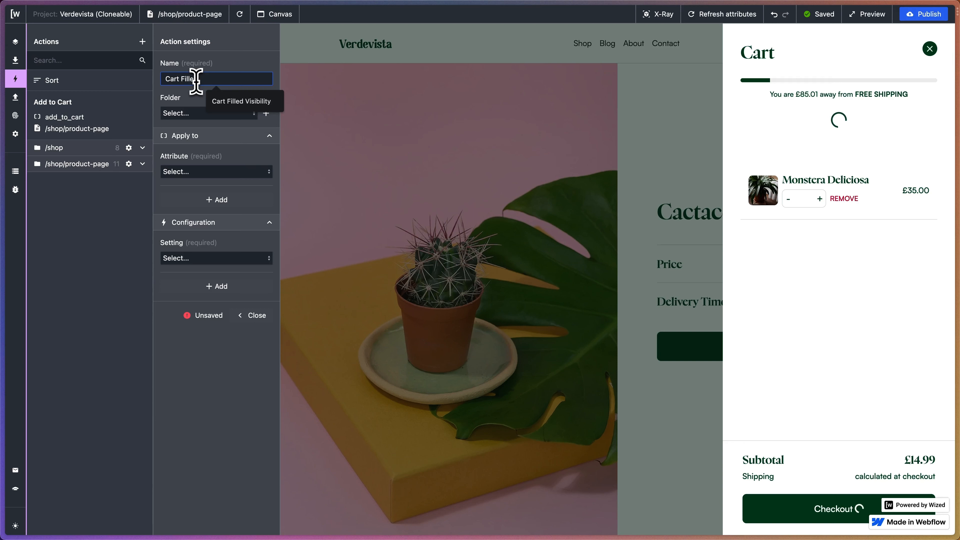
{"action": "type", "text": "d Visiblity"}
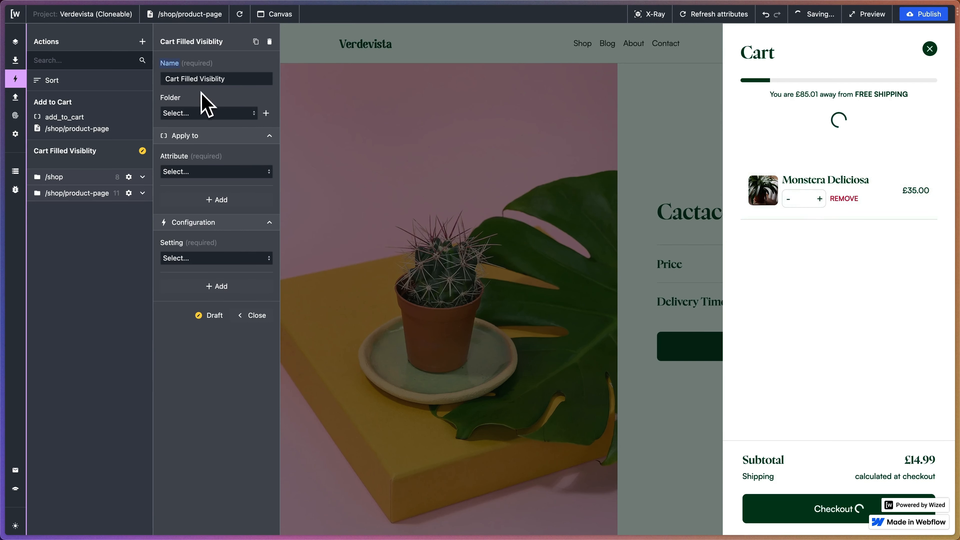
Apply the Cart Filled Visiblity action to the cart_filled attribute and choose Set visibility as its setting.
{"action": "left_click", "coordinate": [200, 172]}
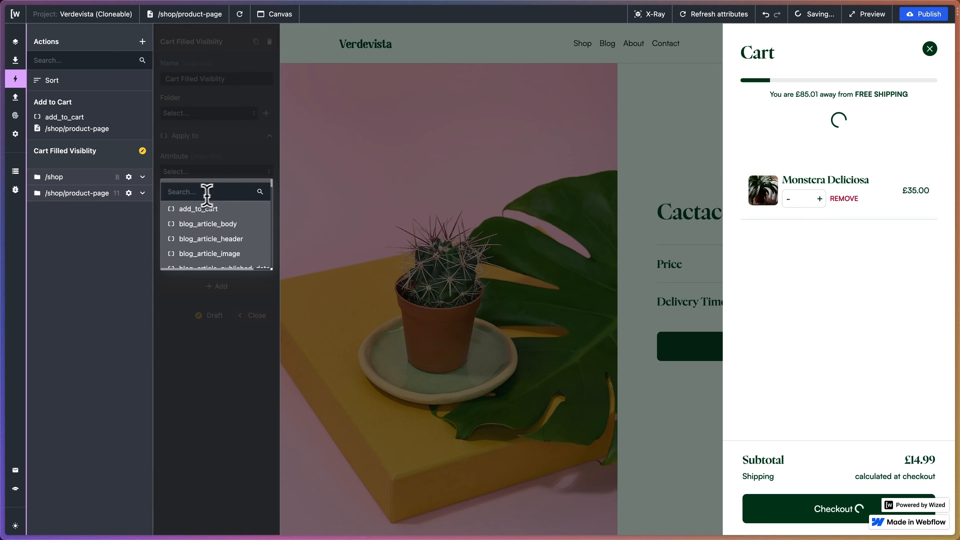
{"action": "type", "text": "cart_g"}
{"action": "key", "text": "BackSpace"}
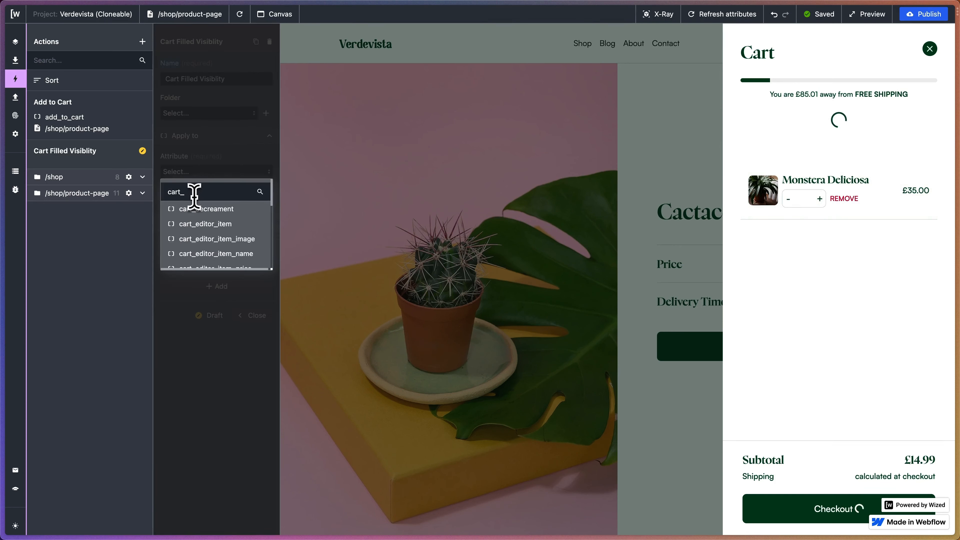
{"action": "type", "text": "g"}
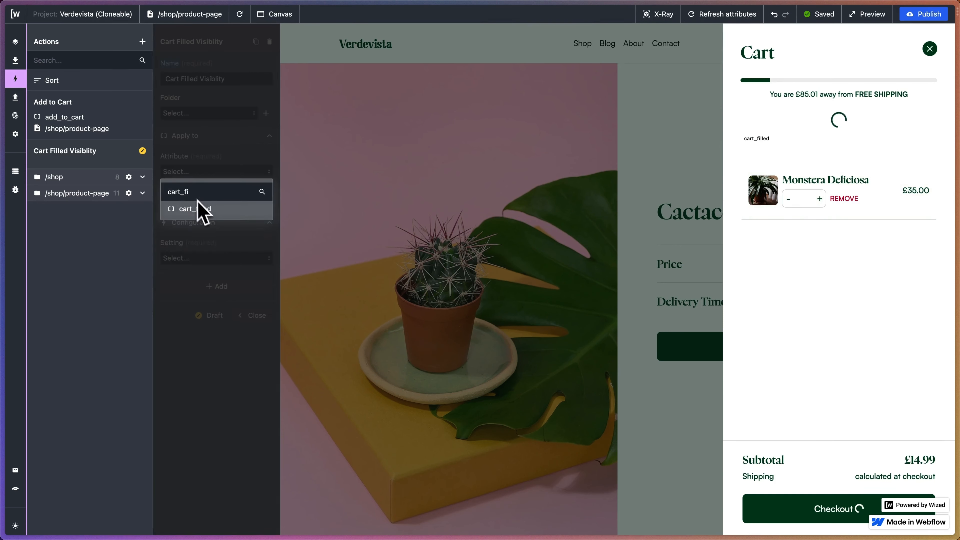
{"action": "left_click", "coordinate": [216, 209]}
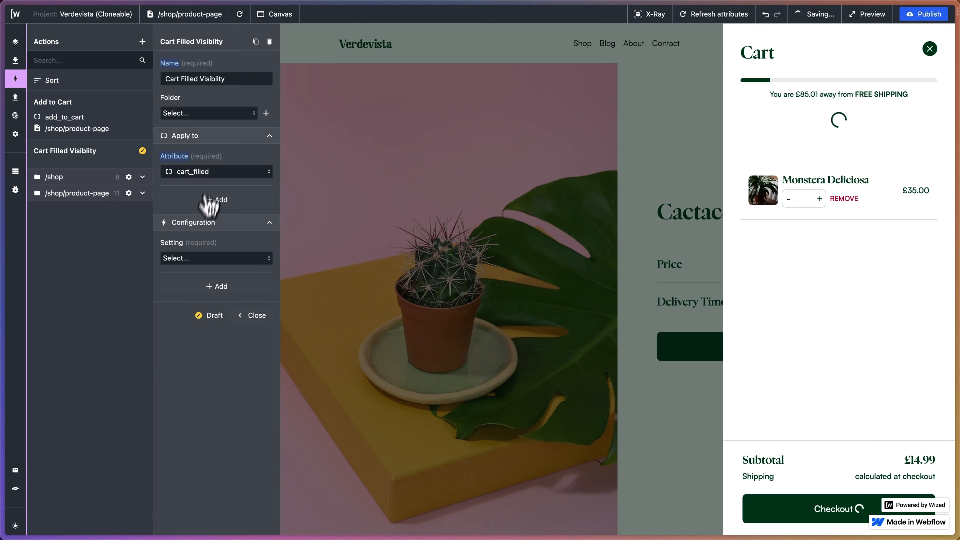
{"action": "left_click", "coordinate": [195, 258]}
{"action": "scroll", "coordinate": [199, 308], "scroll_direction": "down", "scroll_amount": 2}
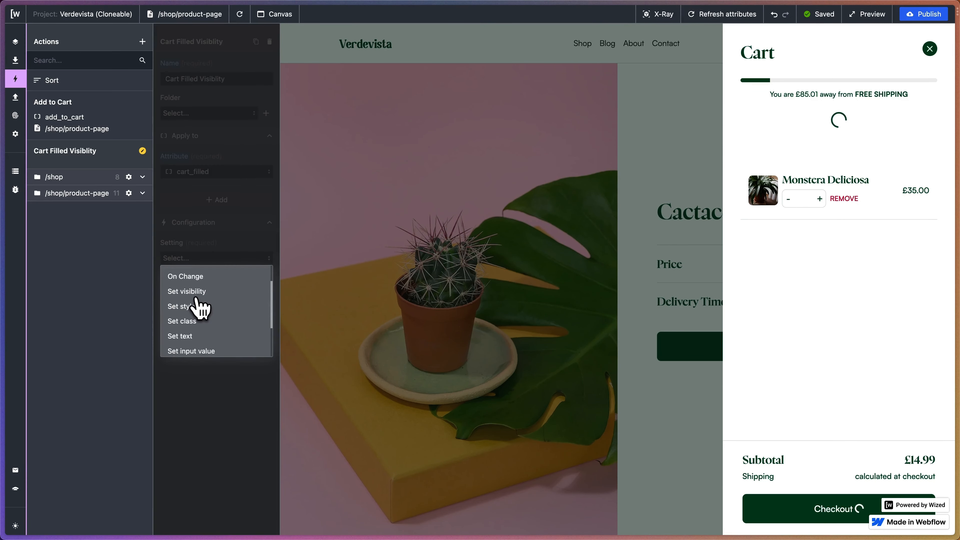
{"action": "left_click", "coordinate": [199, 309]}
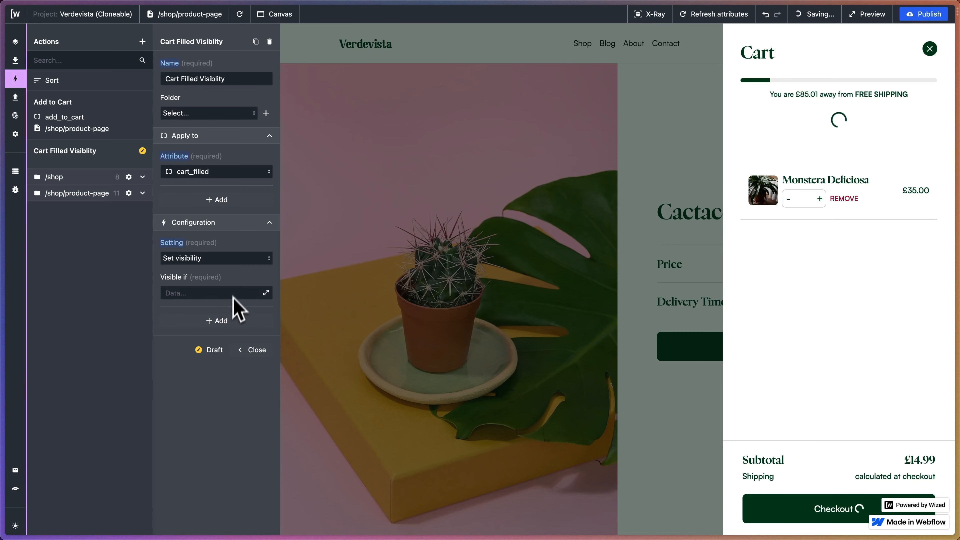
Enter {{v.cartEmpty !== true}} as the action's visibility condition, using the v.cartEmpty variable.
{"action": "left_click", "coordinate": [266, 293]}
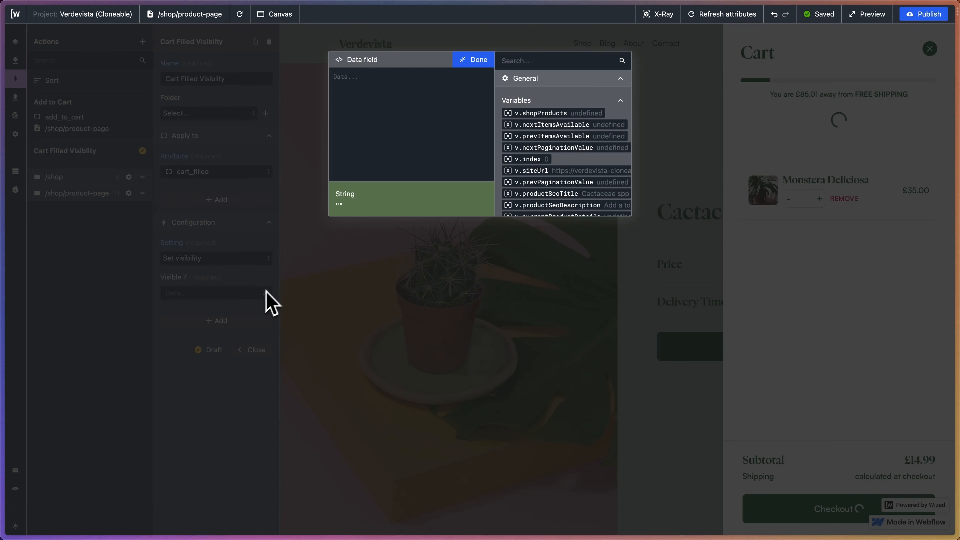
{"action": "scroll", "coordinate": [546, 154], "scroll_direction": "down", "scroll_amount": 3}
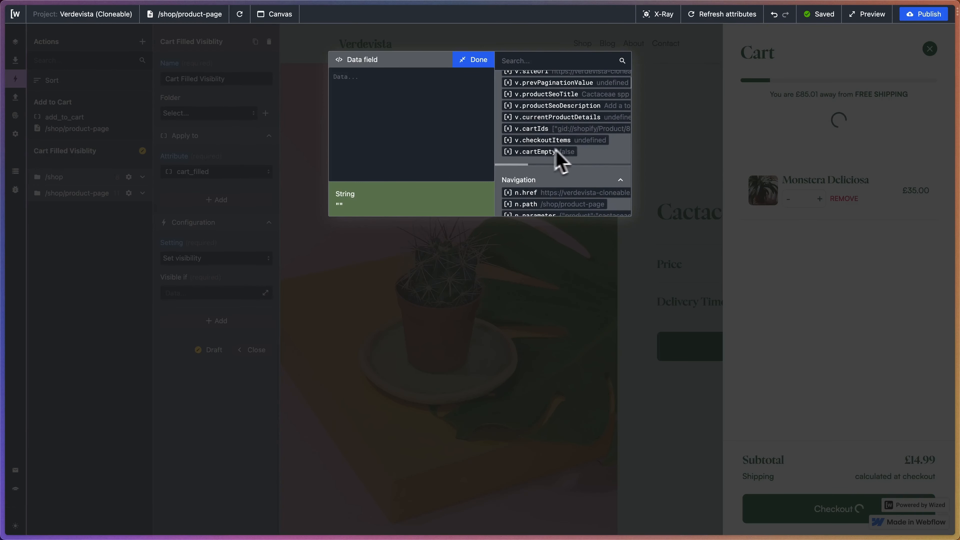
{"action": "scroll", "coordinate": [584, 157], "scroll_direction": "down", "scroll_amount": 1}
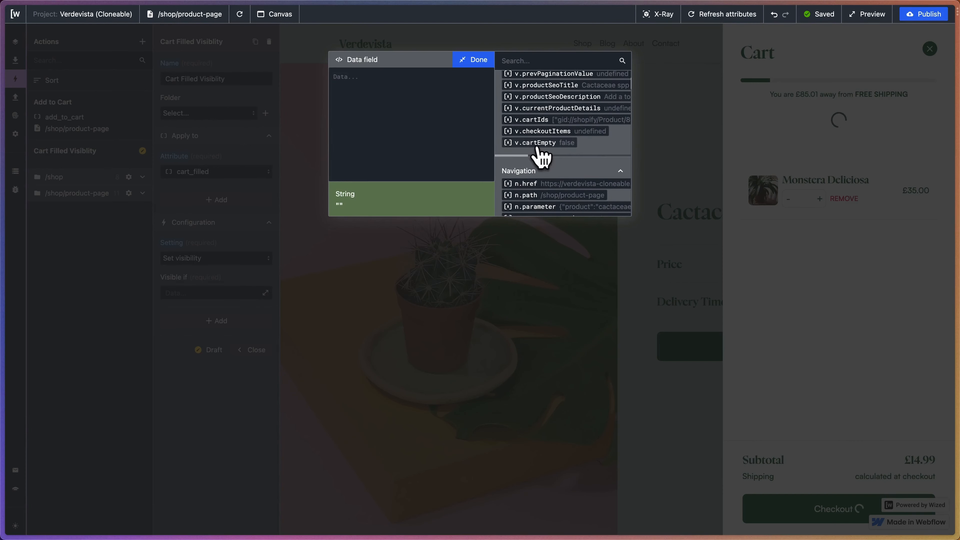
{"action": "left_click", "coordinate": [548, 143]}
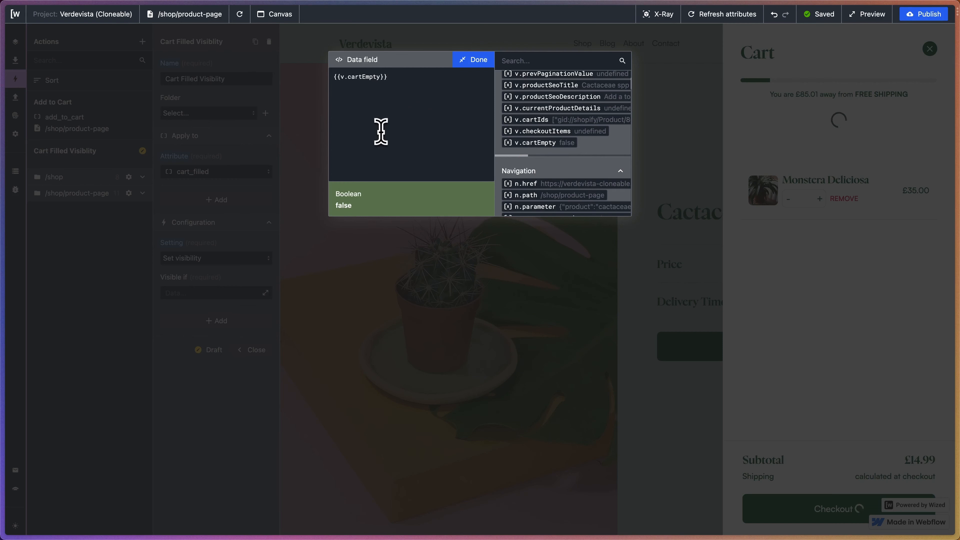
{"action": "type", "text": "!"}
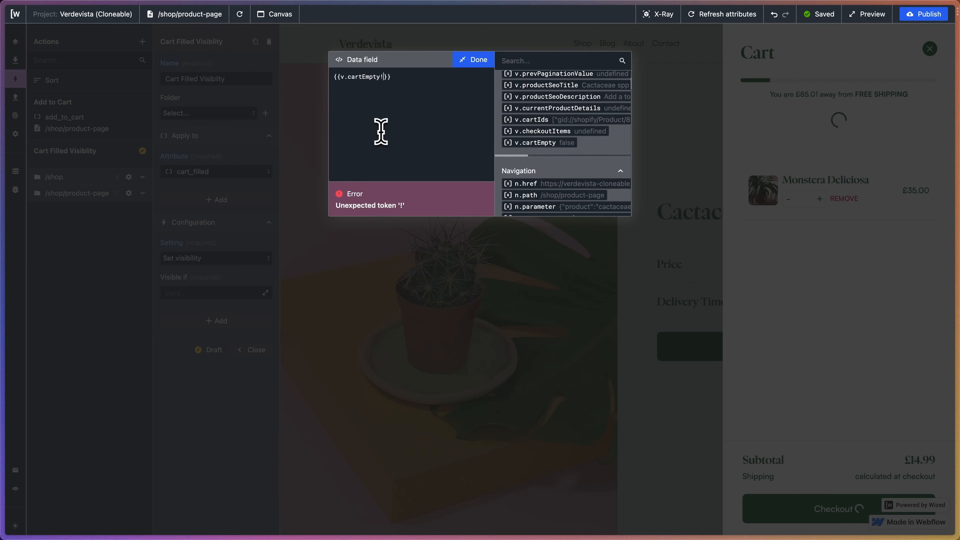
{"action": "key", "text": "BackSpace"}
{"action": "type", "text": "!== true"}
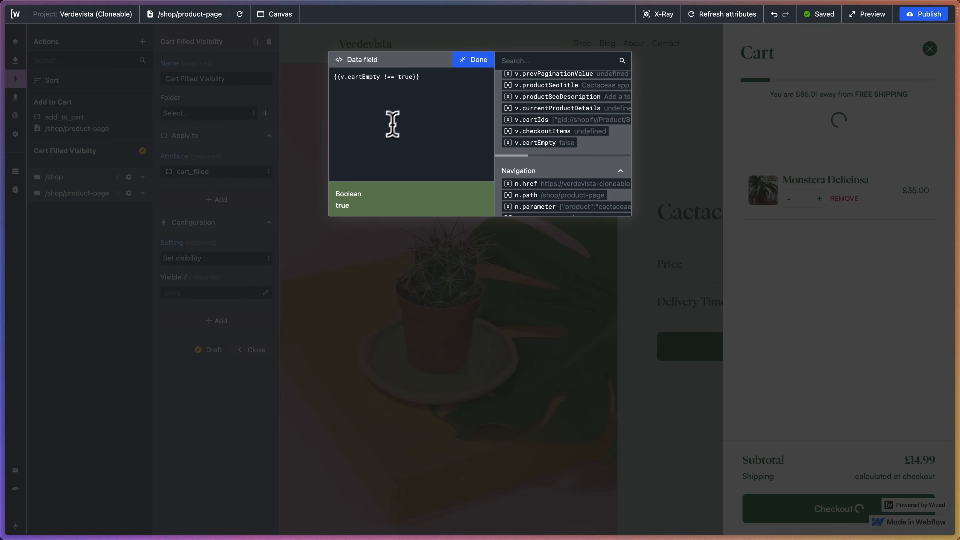
Confirm the visibility condition, look over the data store variables and requests, and reopen the Cart Filled Visiblity action.
{"action": "left_click", "coordinate": [474, 65]}
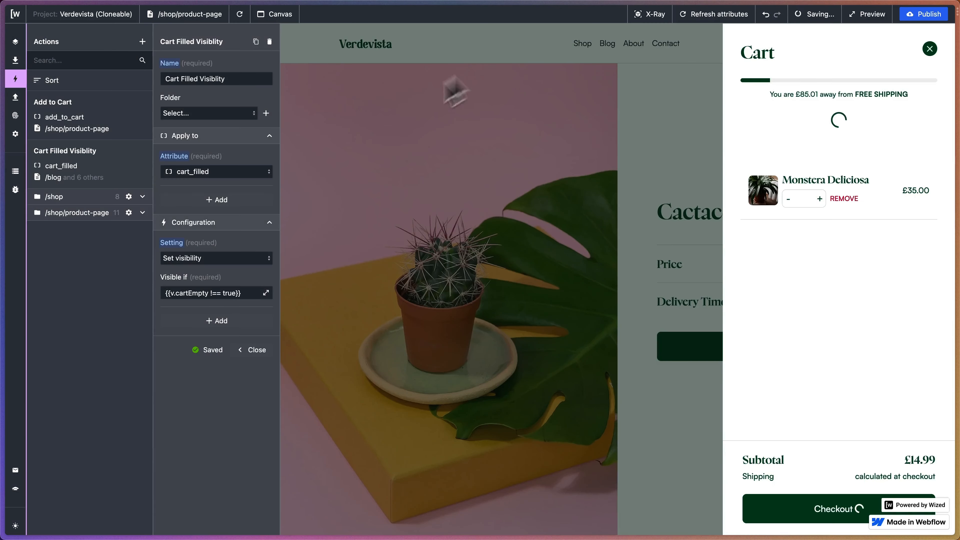
{"action": "left_click", "coordinate": [14, 175]}
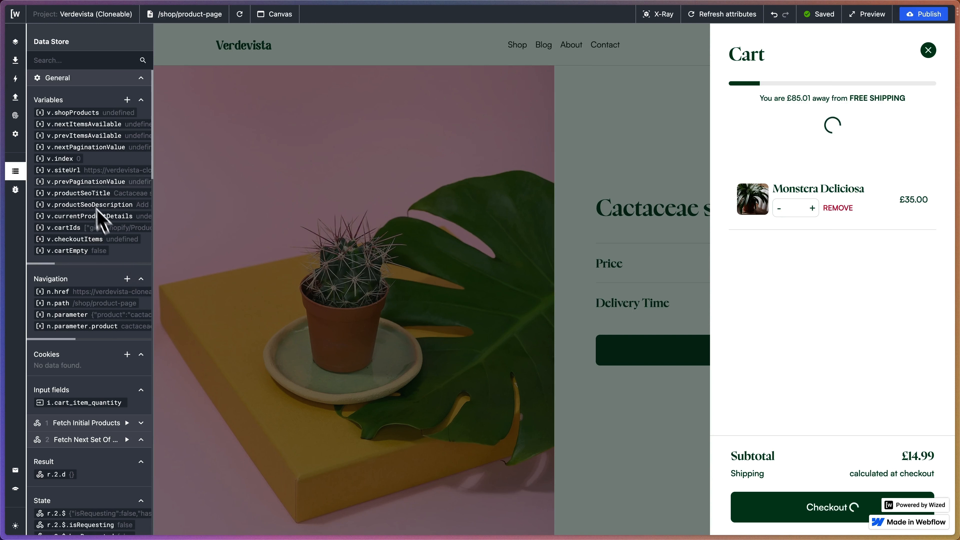
{"action": "left_click", "coordinate": [15, 97]}
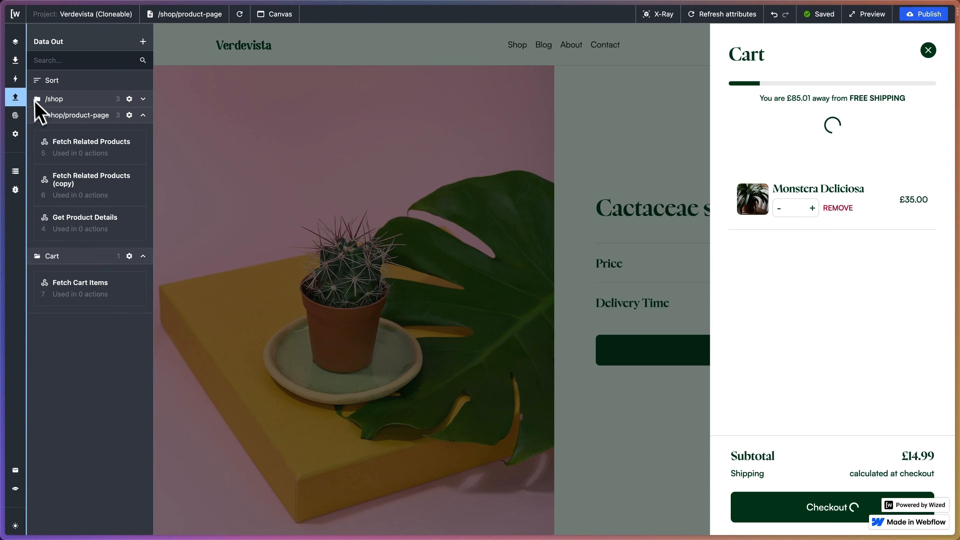
{"action": "left_click", "coordinate": [16, 80]}
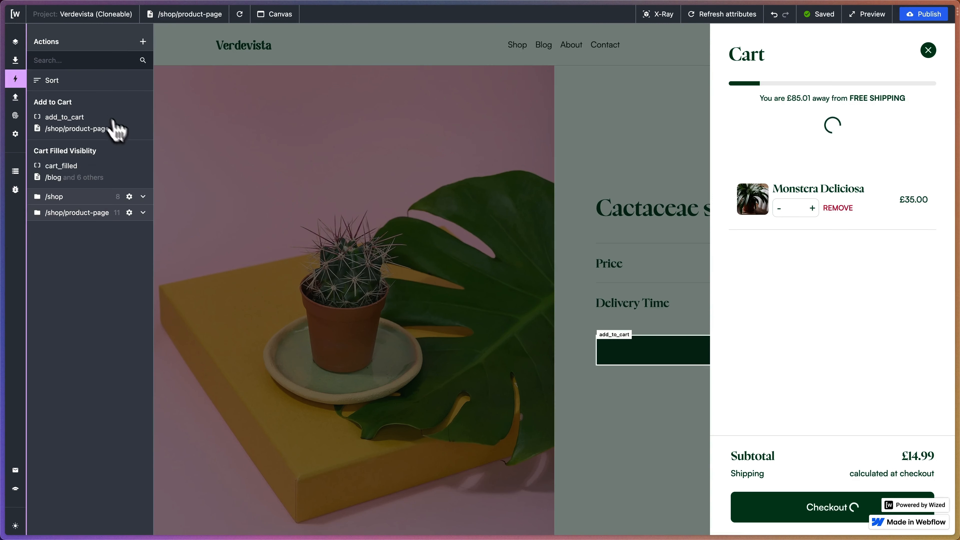
{"action": "left_click", "coordinate": [127, 166]}
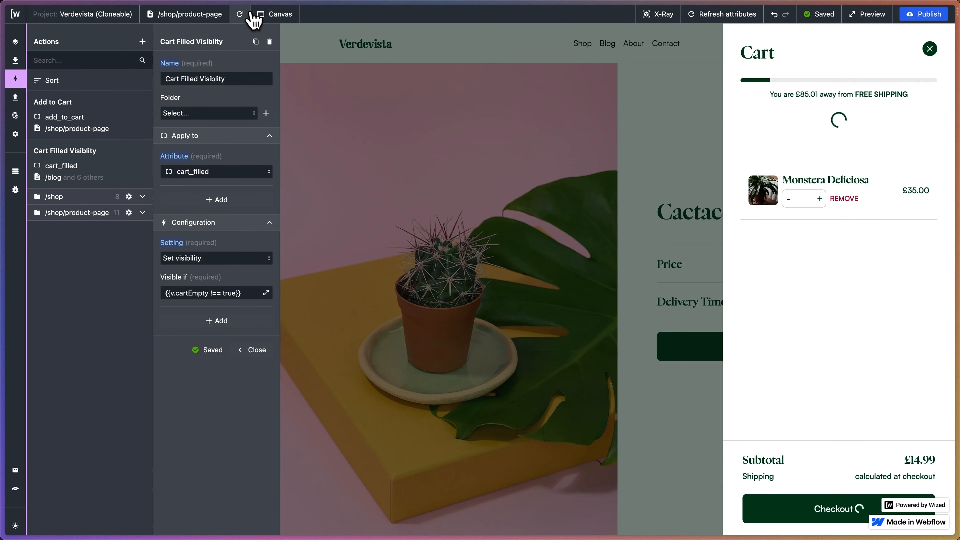
{"action": "left_click", "coordinate": [239, 14]}
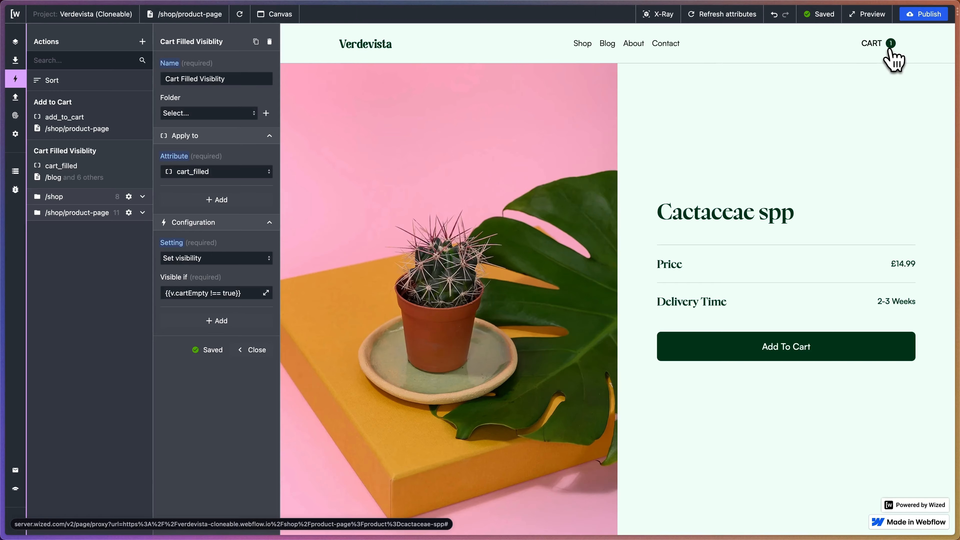
{"action": "left_click", "coordinate": [893, 57]}
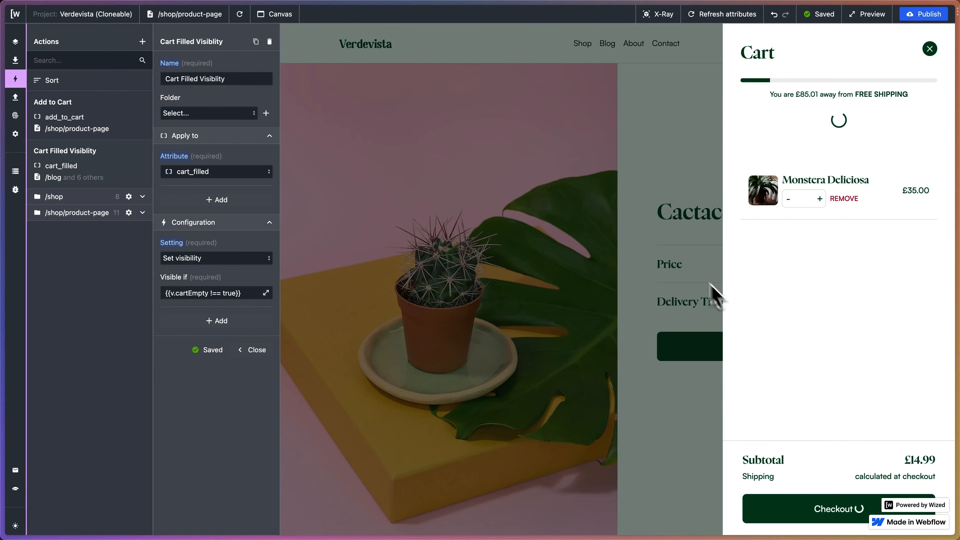
{"action": "right_click", "coordinate": [648, 215]}
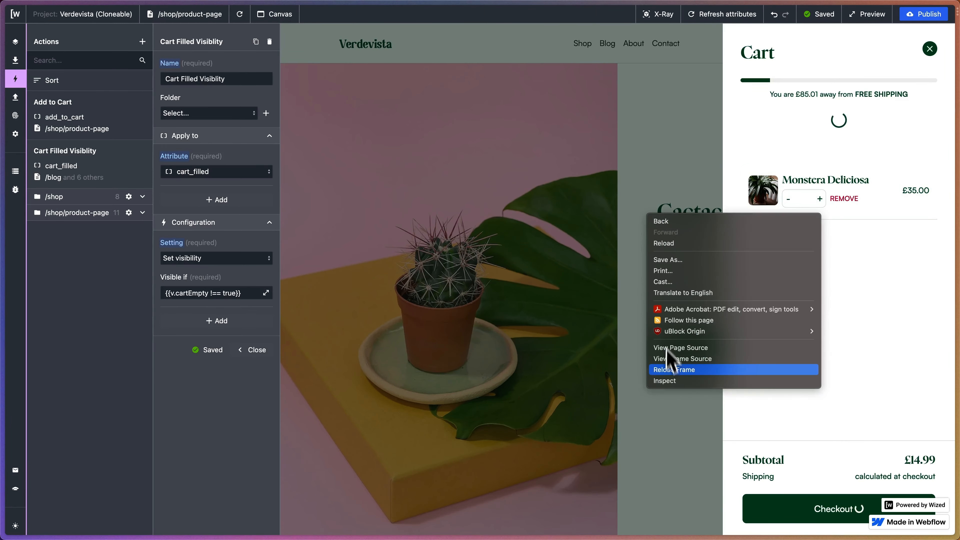
{"action": "left_click", "coordinate": [665, 381]}
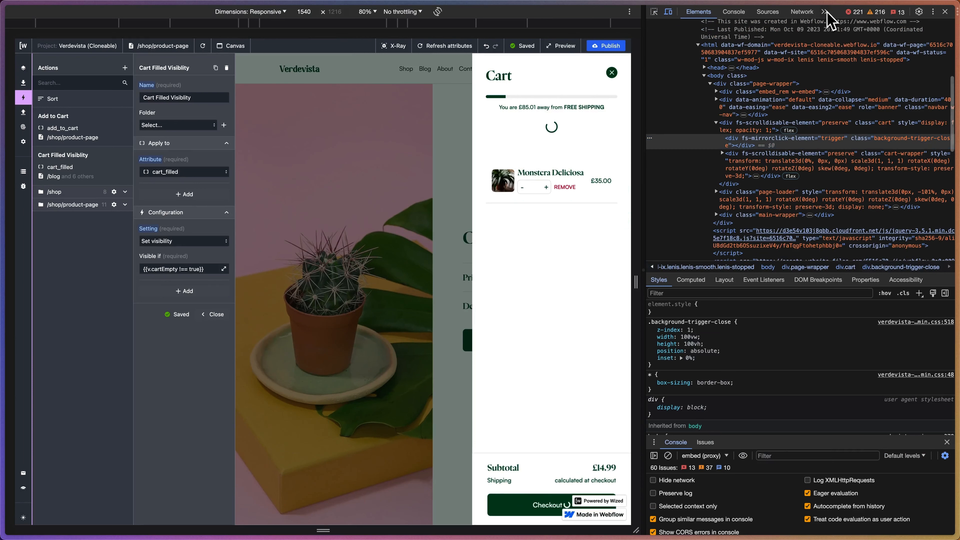
{"action": "left_click", "coordinate": [824, 12]}
{"action": "left_click", "coordinate": [847, 46]}
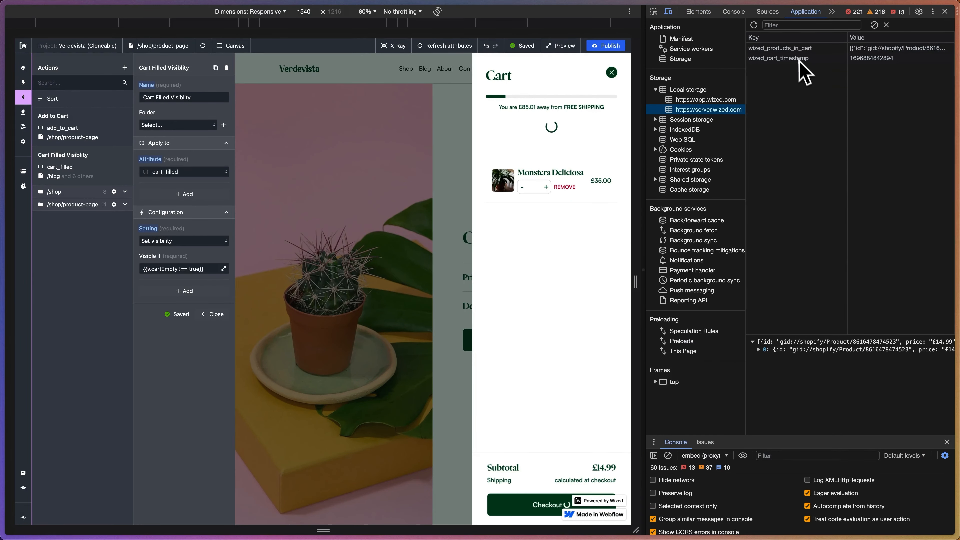
Delete the wized_products_in_cart entry from local storage and close the developer tools.
{"action": "right_click", "coordinate": [798, 50]}
{"action": "left_click", "coordinate": [816, 84]}
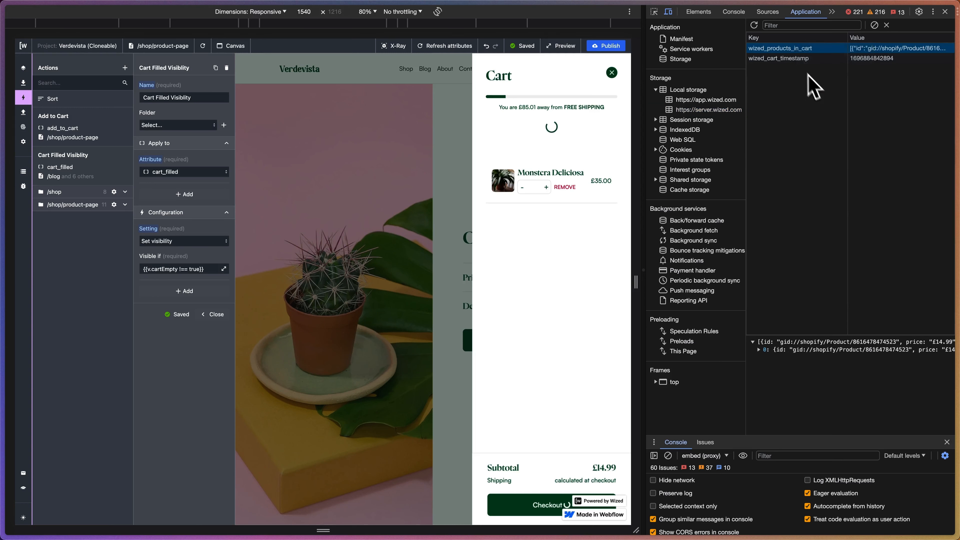
{"action": "right_click", "coordinate": [794, 49]}
{"action": "left_click", "coordinate": [805, 84]}
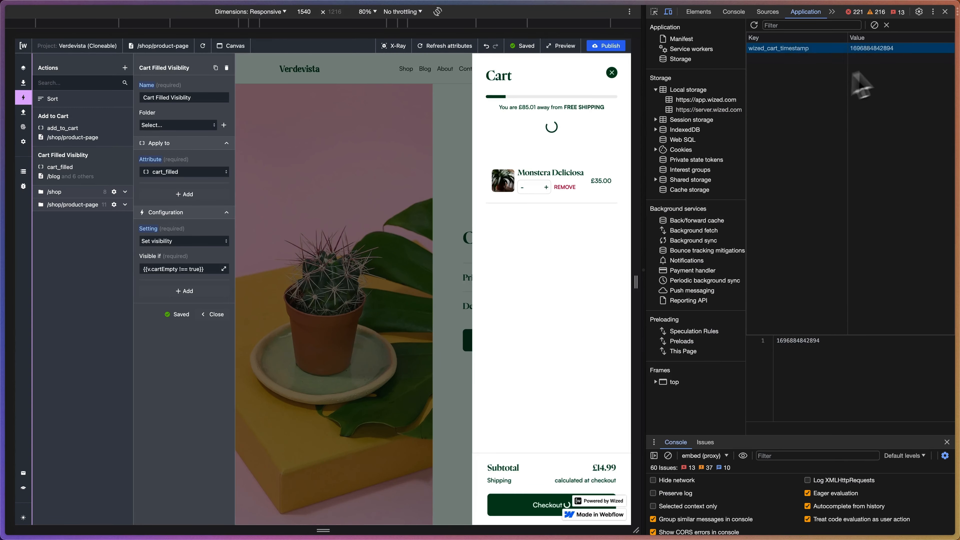
{"action": "left_click", "coordinate": [945, 11]}
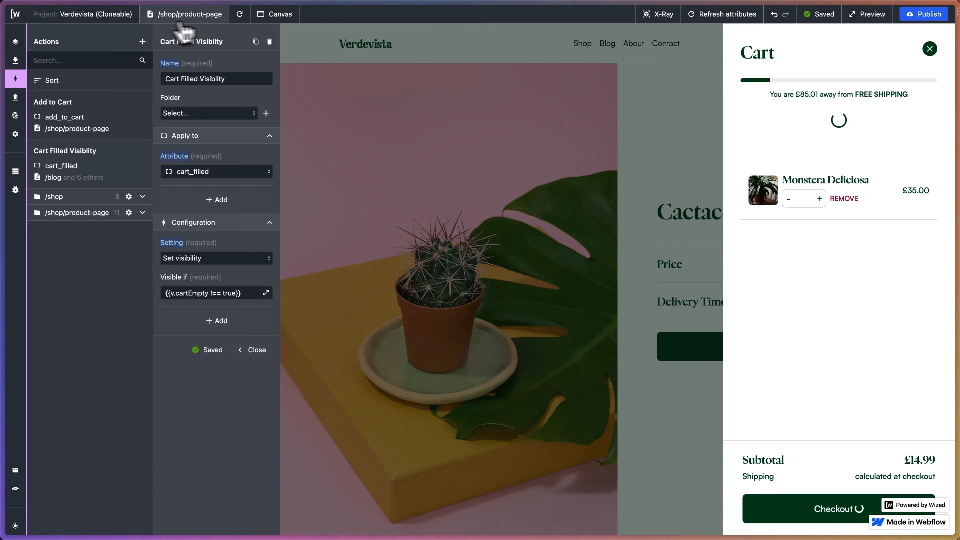
Reload the product page and open and close the cart twice to check its display without stored products.
{"action": "left_click", "coordinate": [237, 16]}
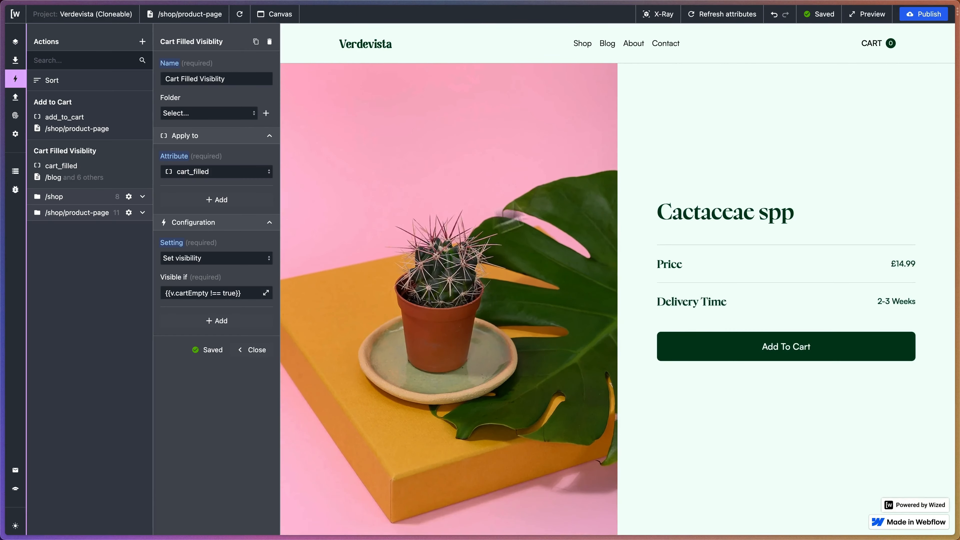
{"action": "left_click", "coordinate": [877, 44]}
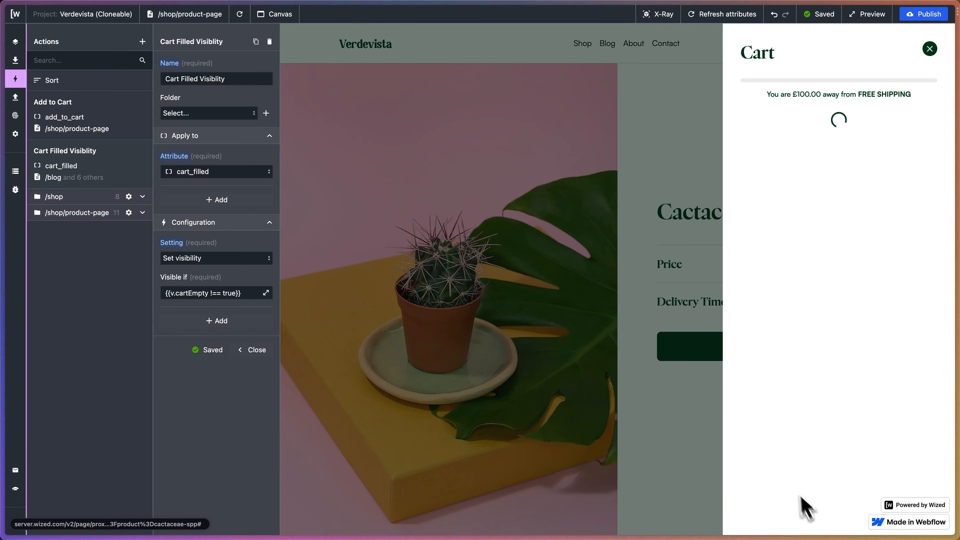
{"action": "left_click", "coordinate": [930, 49]}
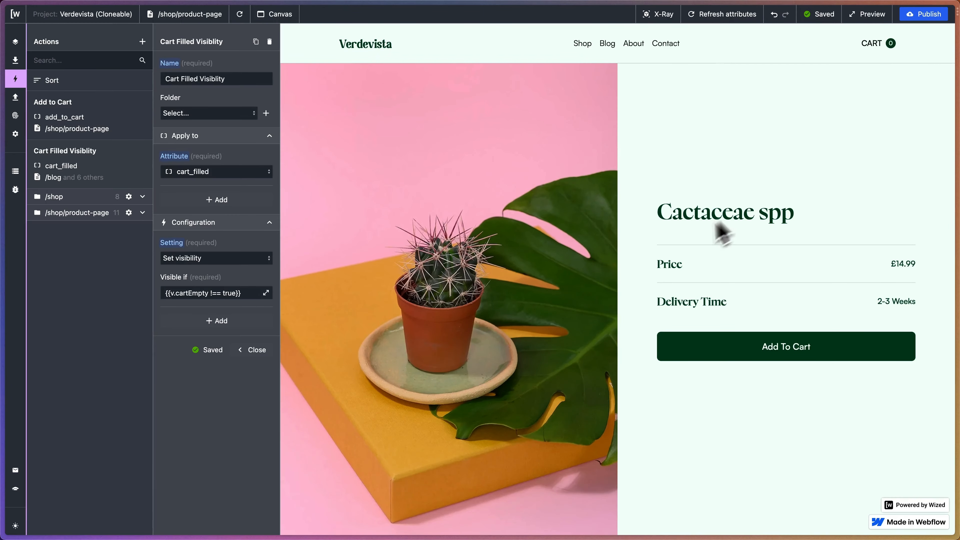
{"action": "left_click", "coordinate": [875, 44]}
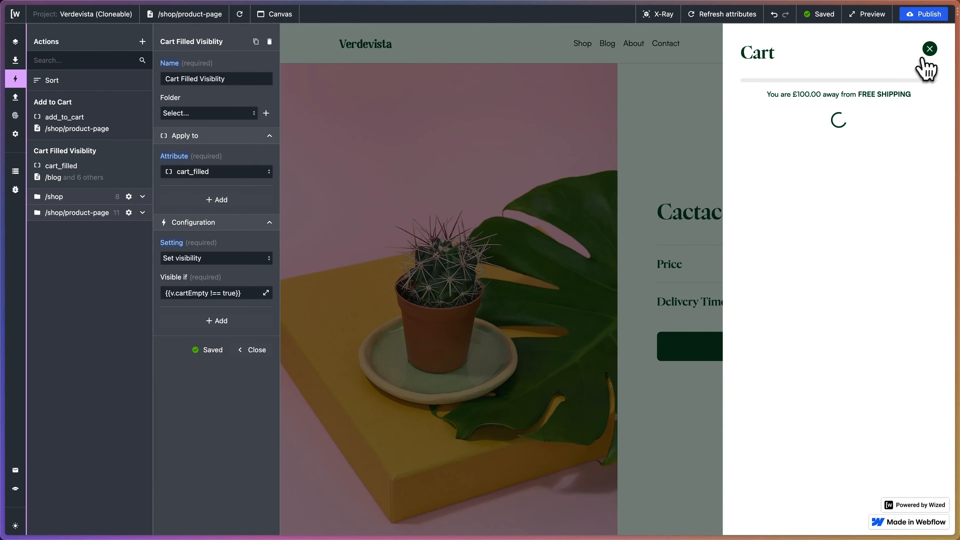
{"action": "left_click", "coordinate": [930, 49]}
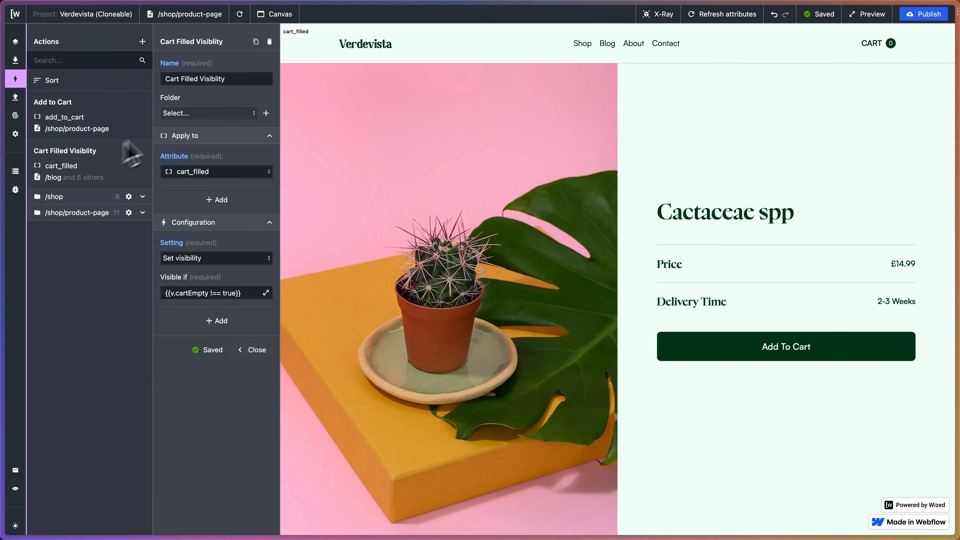
Duplicate the Cart Filled Visiblity action and name the copy Cart Loader Visibility.
{"action": "left_click", "coordinate": [256, 42]}
{"action": "left_click", "coordinate": [199, 80]}
{"action": "triple_click", "coordinate": [199, 79]}
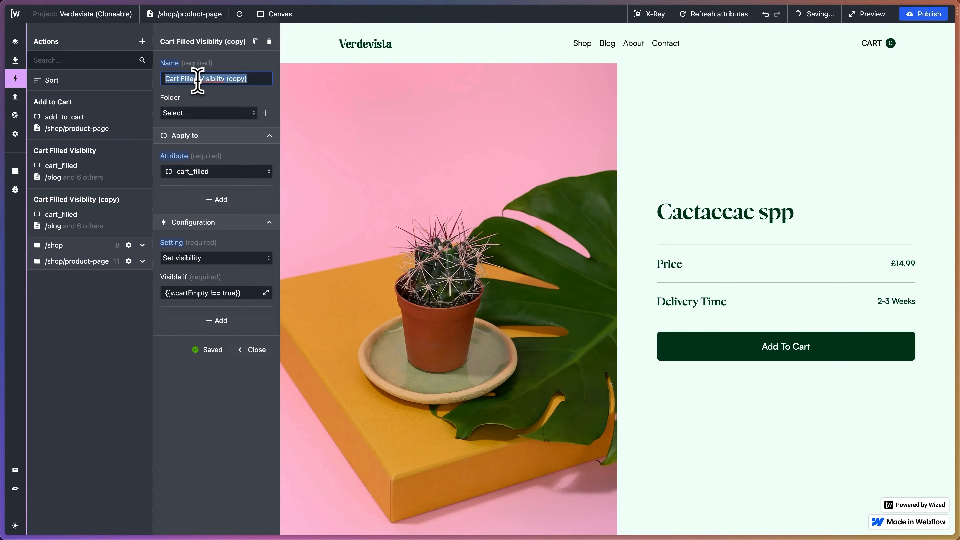
{"action": "type", "text": "Cart Loader Visib"}
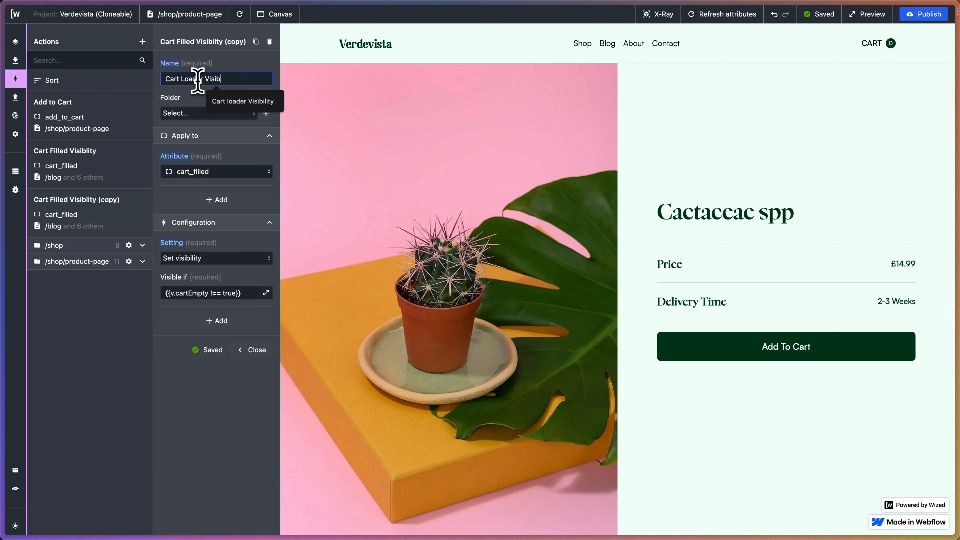
{"action": "type", "text": "ility"}
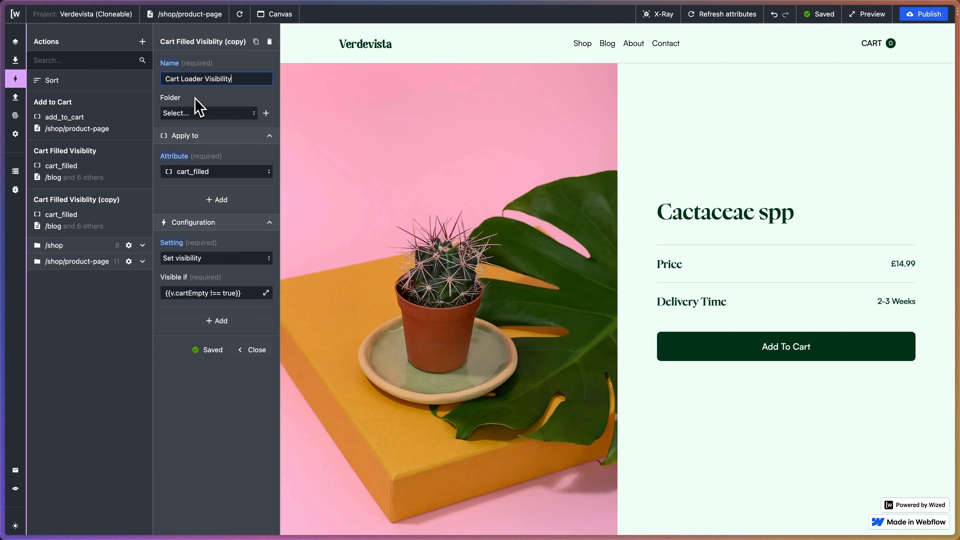
Apply the Cart Loader Visibility action to the cart_loader attribute.
{"action": "left_click", "coordinate": [206, 172]}
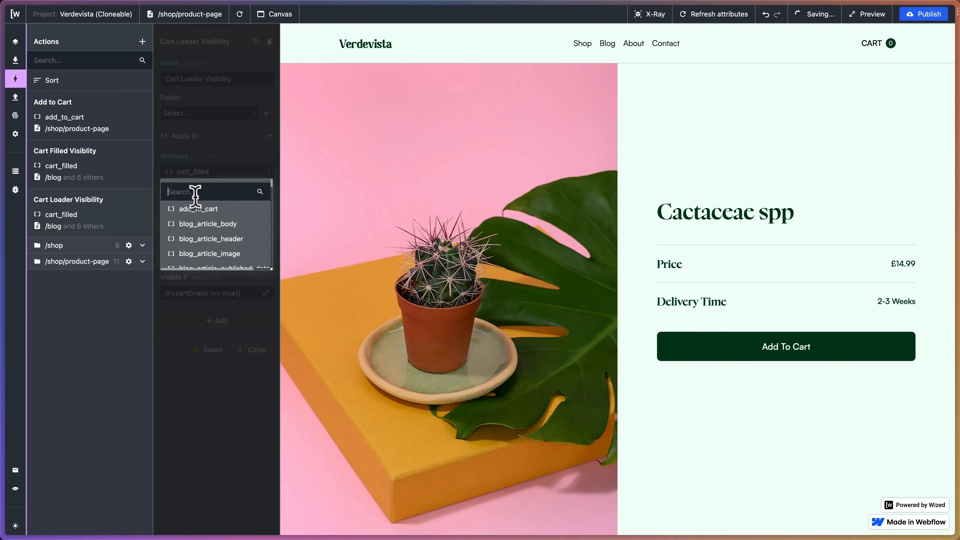
{"action": "type", "text": "cart_loader"}
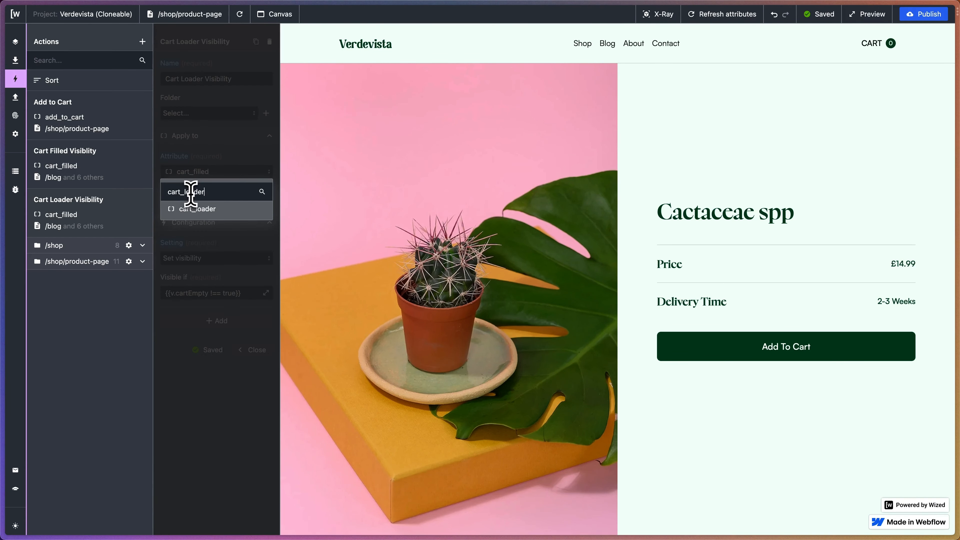
{"action": "left_click", "coordinate": [197, 209]}
{"action": "left_click", "coordinate": [206, 261]}
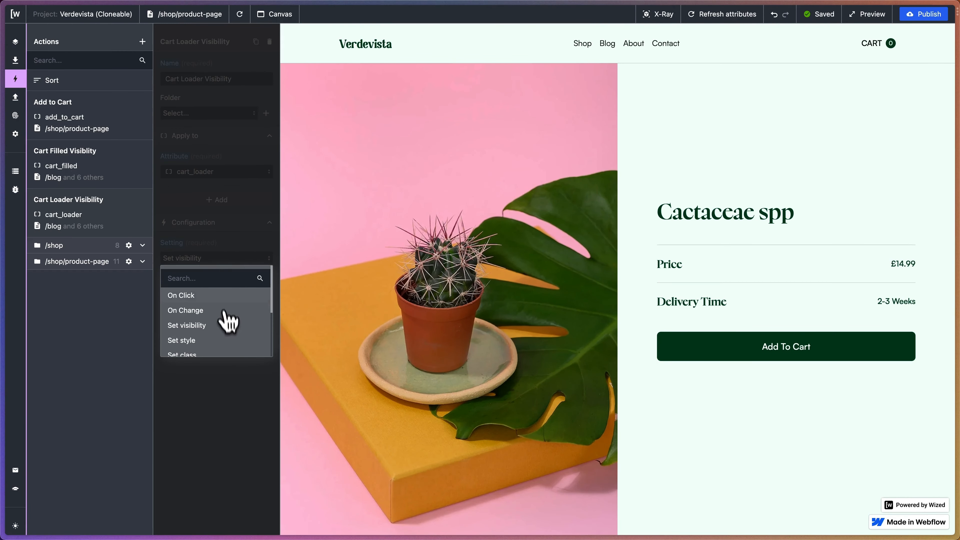
{"action": "scroll", "coordinate": [225, 306], "scroll_direction": "down", "scroll_amount": 1}
{"action": "left_click", "coordinate": [212, 310]}
{"action": "left_click", "coordinate": [206, 259]}
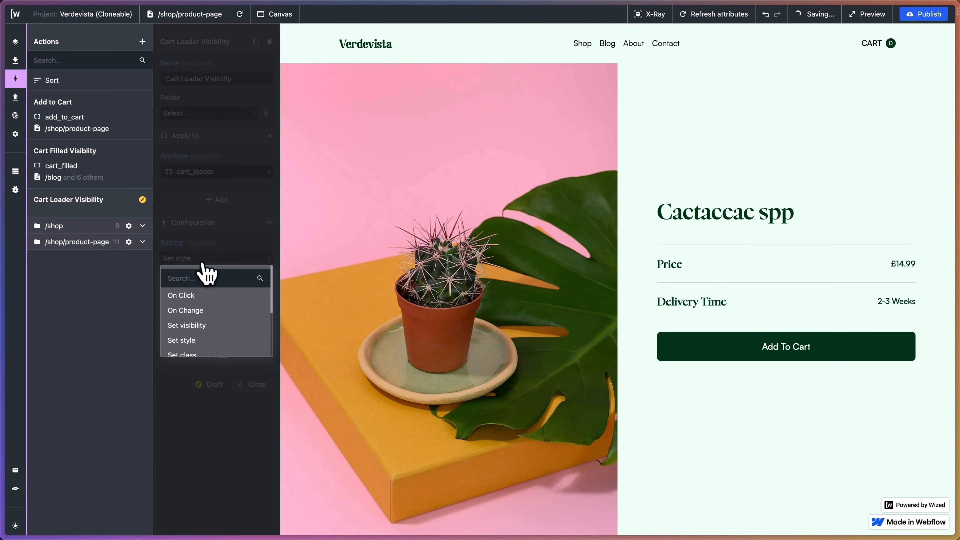
{"action": "left_click", "coordinate": [206, 326]}
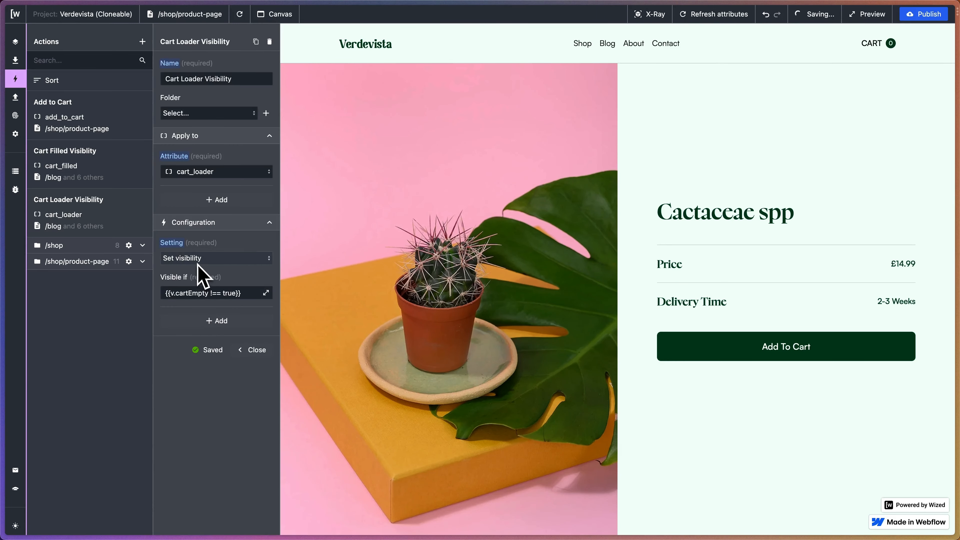
Remove v.cartEmpty from the Cart Loader Visibility action's visibility condition, keeping the !== true comparison.
{"action": "left_click", "coordinate": [266, 293]}
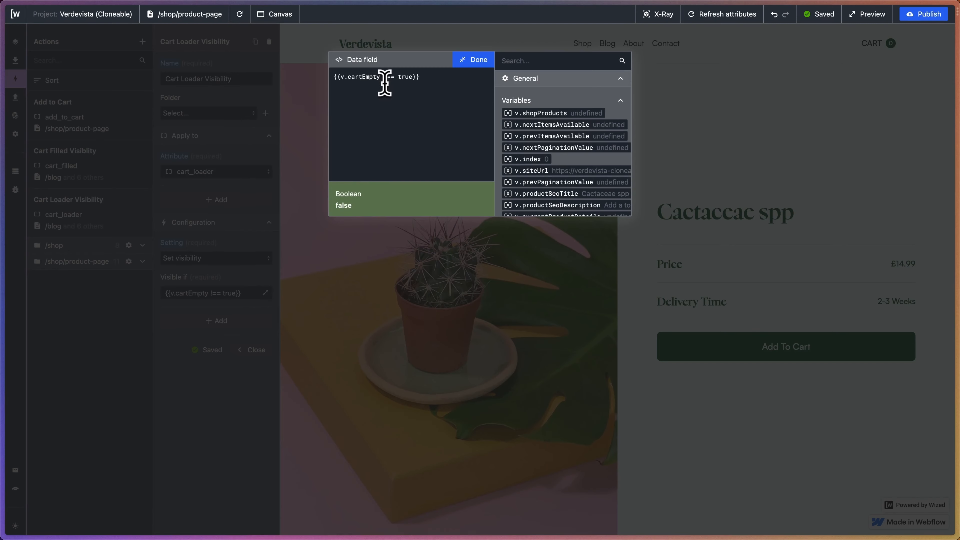
{"action": "left_click_drag", "start_coordinate": [372, 74], "coordinate": [342, 76]}
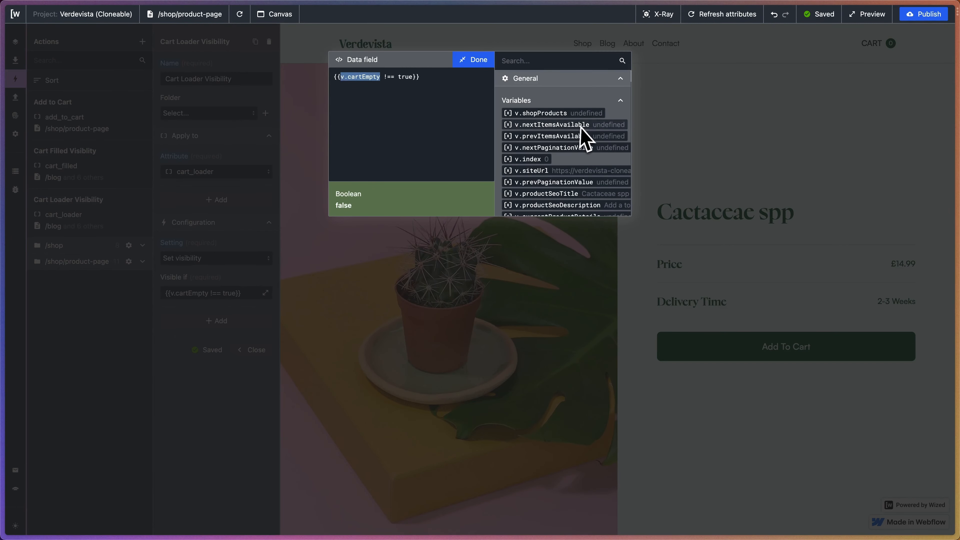
{"action": "key", "text": "BackSpace"}
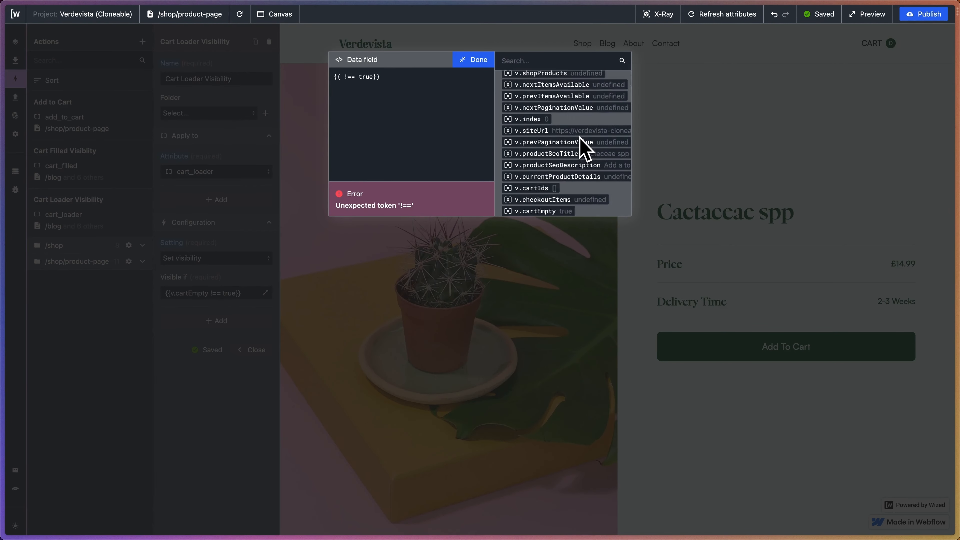
Insert the Fetch Cart Items request's r.7.$.isRequesting state before the comparison in the Cart Loader Visibility condition.
{"action": "scroll", "coordinate": [582, 148], "scroll_direction": "up", "scroll_amount": 2}
{"action": "scroll", "coordinate": [582, 147], "scroll_direction": "down", "scroll_amount": 5}
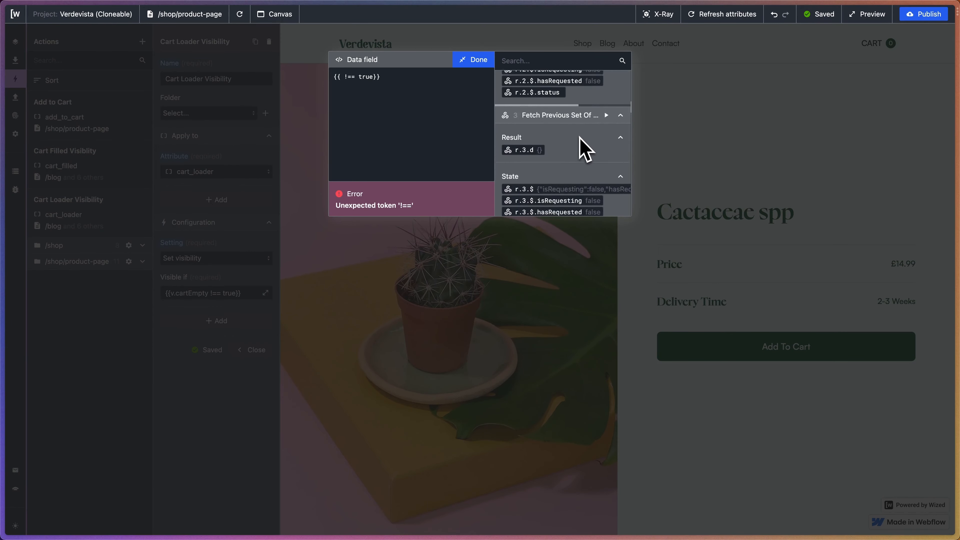
{"action": "scroll", "coordinate": [582, 148], "scroll_direction": "down", "scroll_amount": 6}
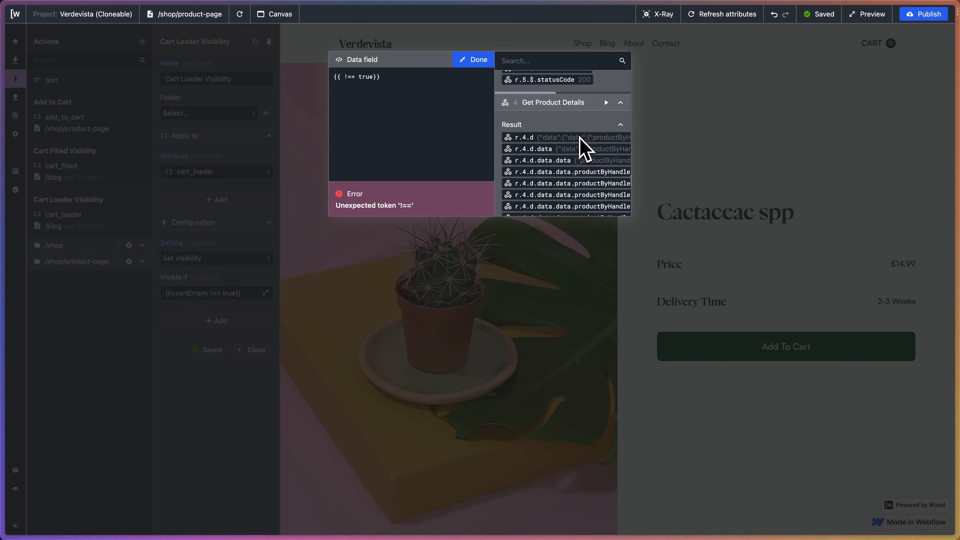
{"action": "scroll", "coordinate": [585, 148], "scroll_direction": "down", "scroll_amount": 10}
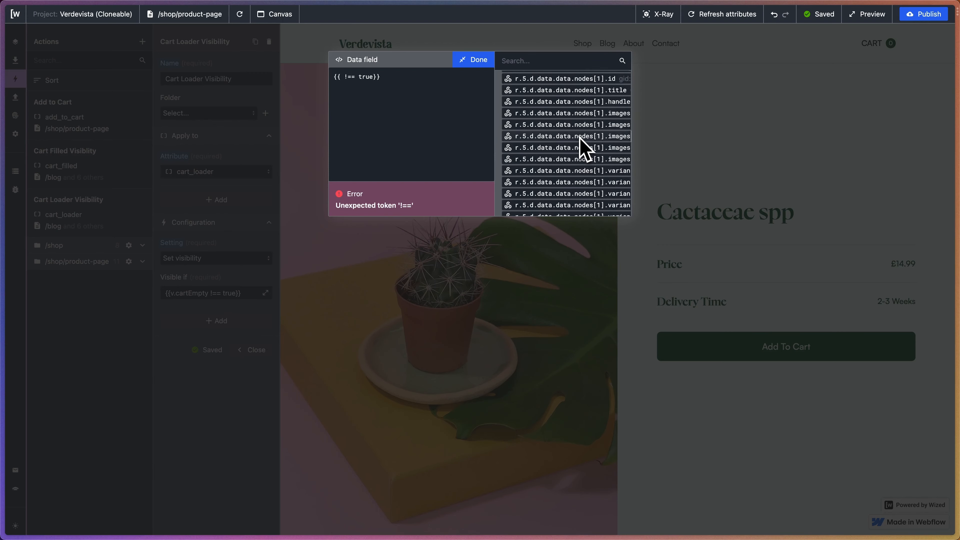
{"action": "scroll", "coordinate": [585, 148], "scroll_direction": "up", "scroll_amount": 2}
{"action": "scroll", "coordinate": [585, 148], "scroll_direction": "down", "scroll_amount": 1}
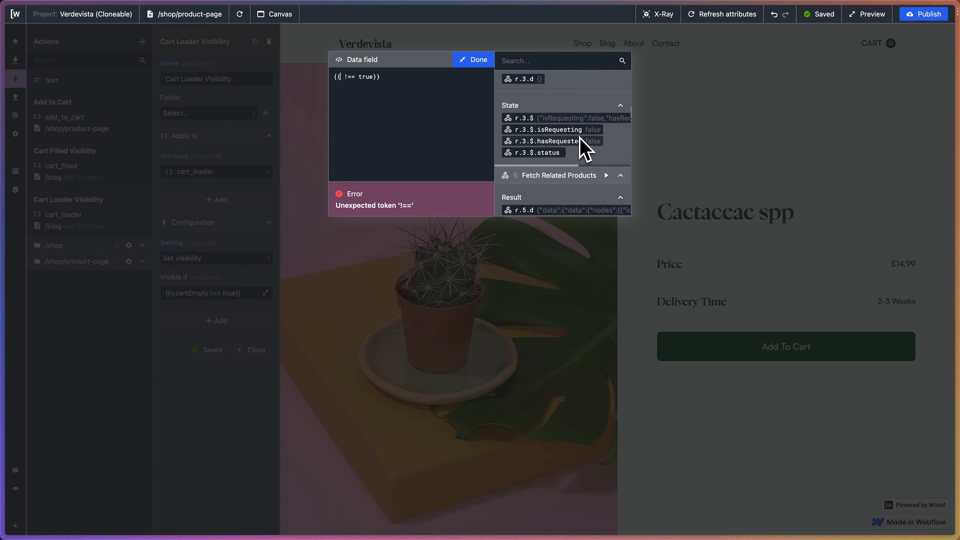
{"action": "left_click", "coordinate": [620, 176]}
{"action": "left_click", "coordinate": [620, 192]}
{"action": "scroll", "coordinate": [606, 203], "scroll_direction": "down", "scroll_amount": 2}
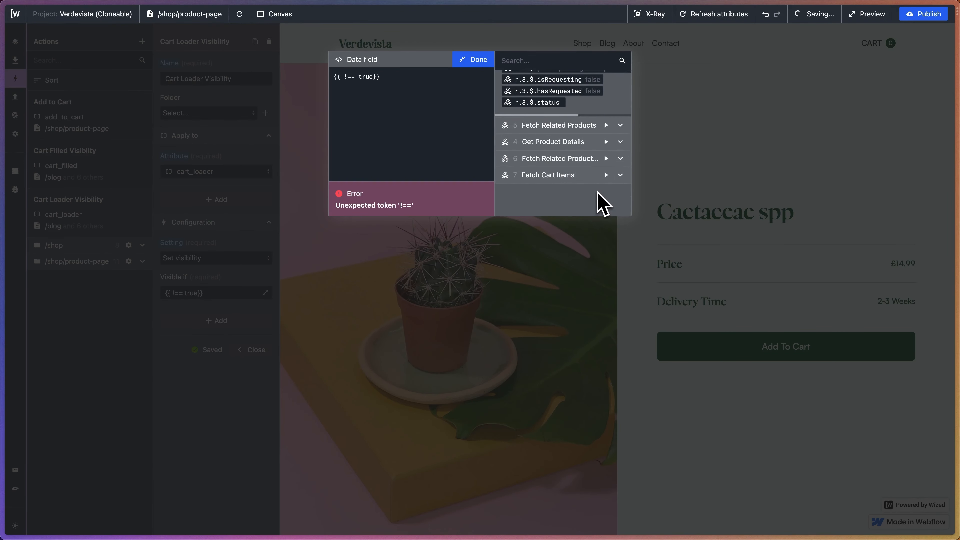
{"action": "left_click", "coordinate": [596, 174]}
{"action": "scroll", "coordinate": [585, 168], "scroll_direction": "down", "scroll_amount": 5}
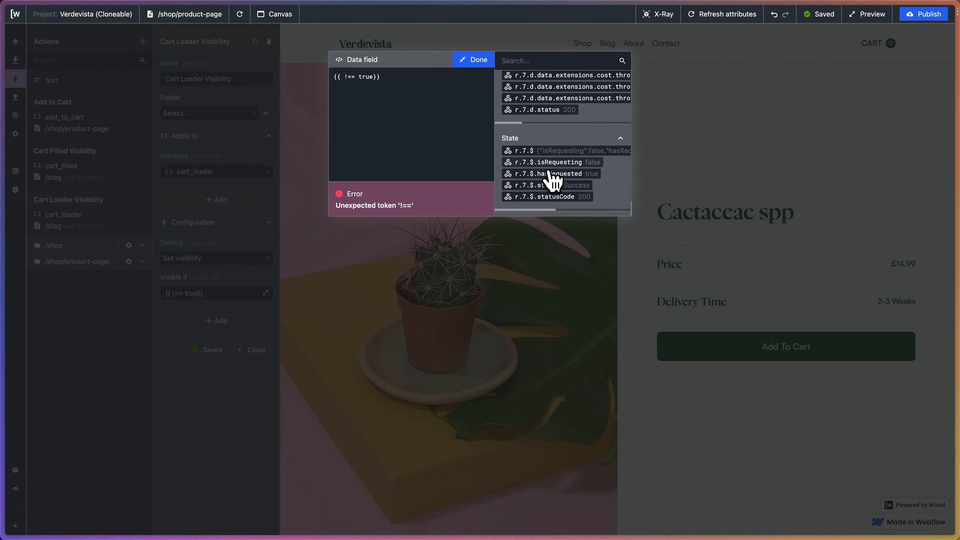
{"action": "left_click", "coordinate": [550, 163]}
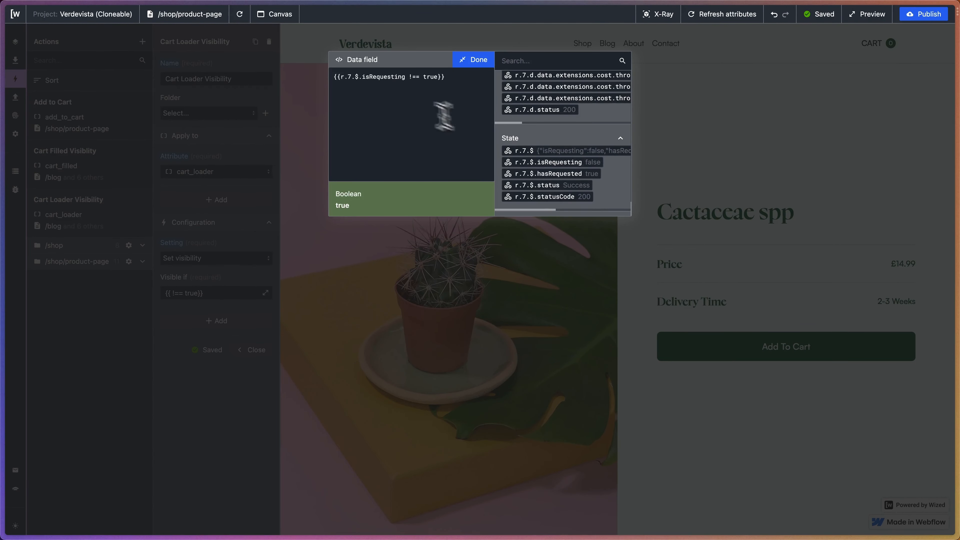
Change the condition's comparison operator to === so it reads r.7.$.isRequesting === true, and save the expression.
{"action": "left_click", "coordinate": [412, 78]}
{"action": "key", "text": "BackSpace"}
{"action": "type", "text": "+"}
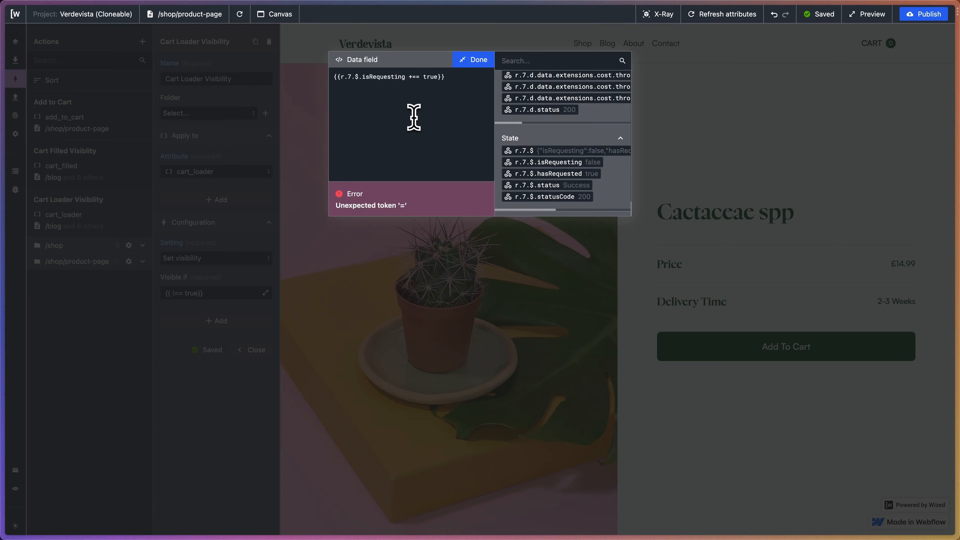
{"action": "key", "text": "BackSpace"}
{"action": "type", "text": "="}
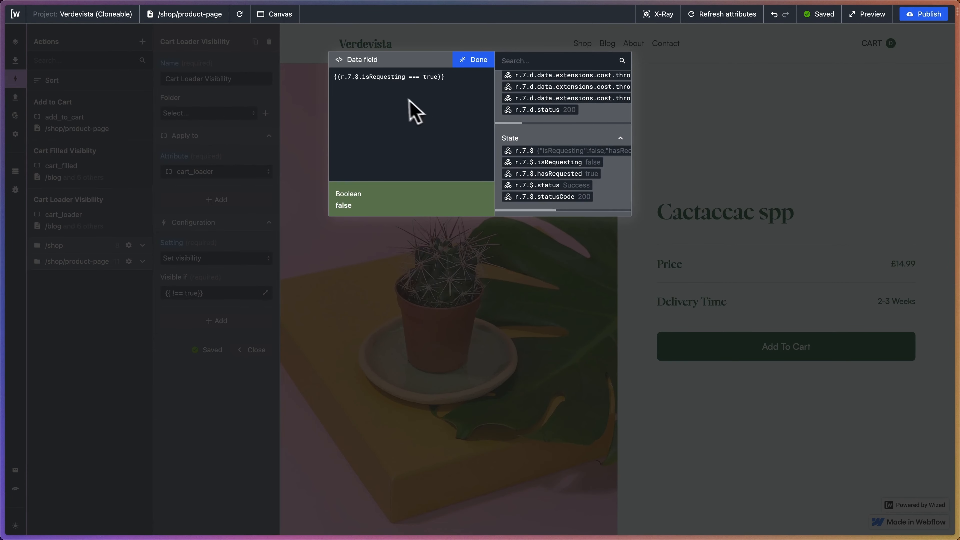
{"action": "left_click", "coordinate": [475, 61]}
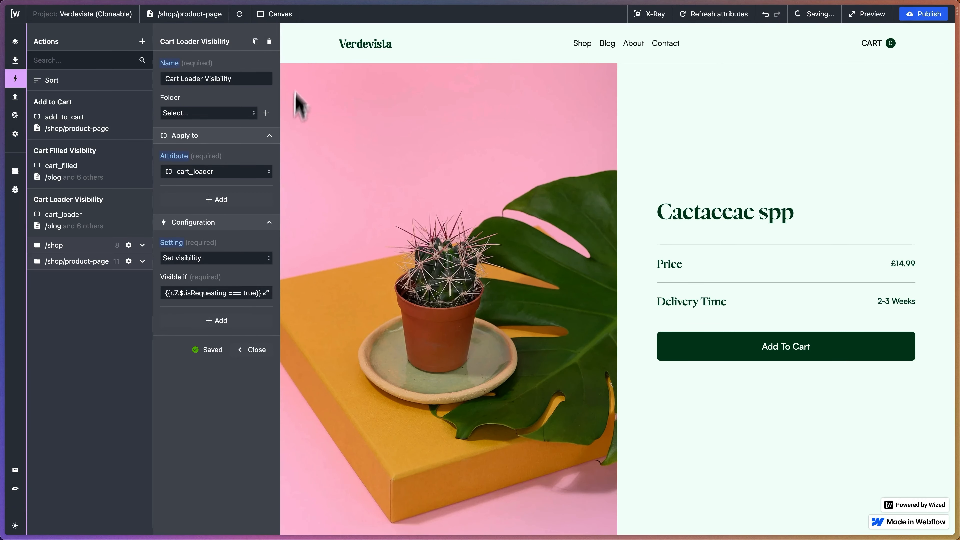
Reload the product page, add the Cactaceae spp to the cart to test the loader, and close the action's settings.
{"action": "left_click", "coordinate": [248, 21]}
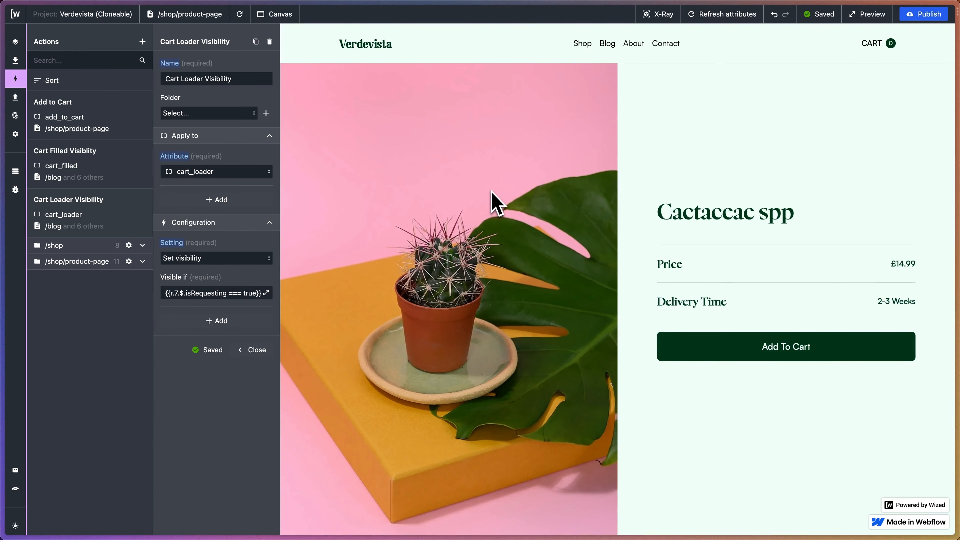
{"action": "left_click", "coordinate": [720, 361]}
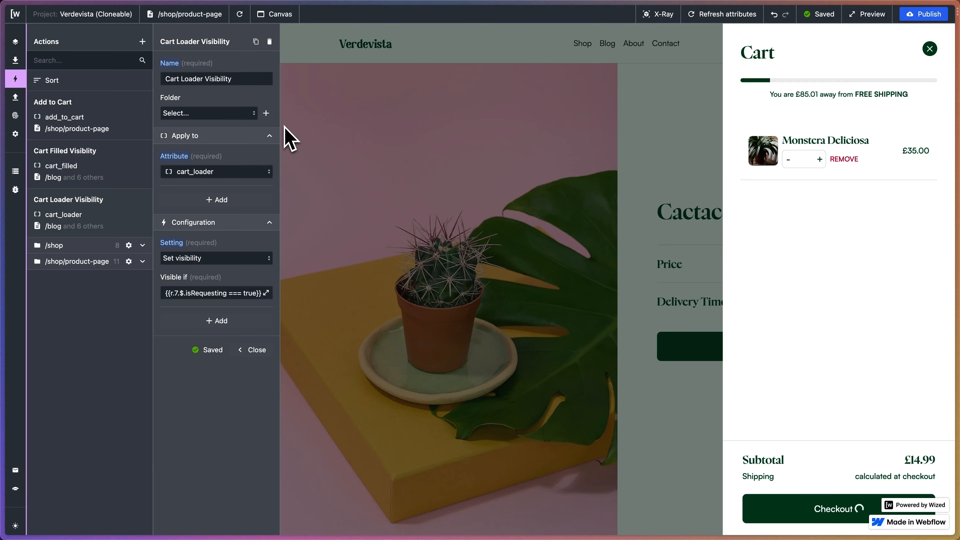
{"action": "left_click", "coordinate": [251, 350]}
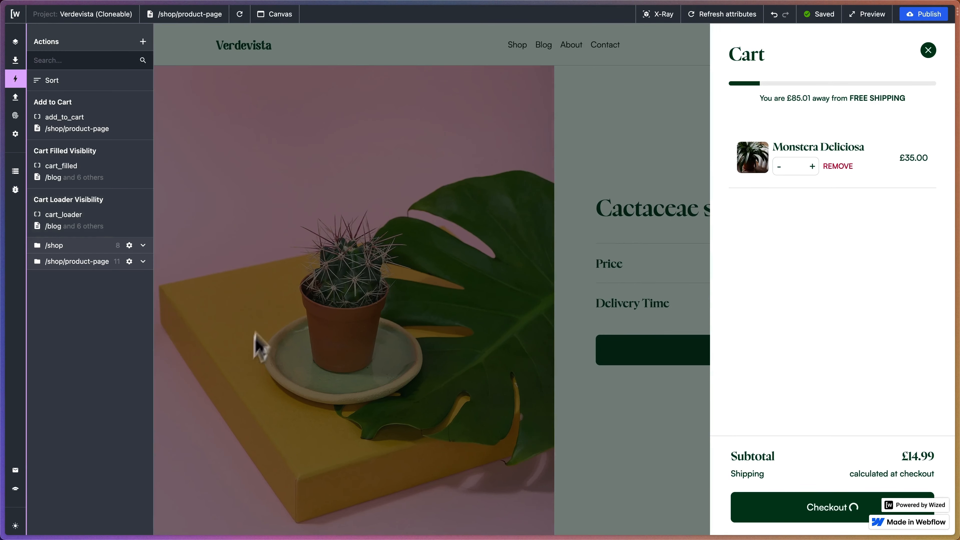
{"action": "left_click", "coordinate": [143, 41]}
{"action": "left_click", "coordinate": [186, 79]}
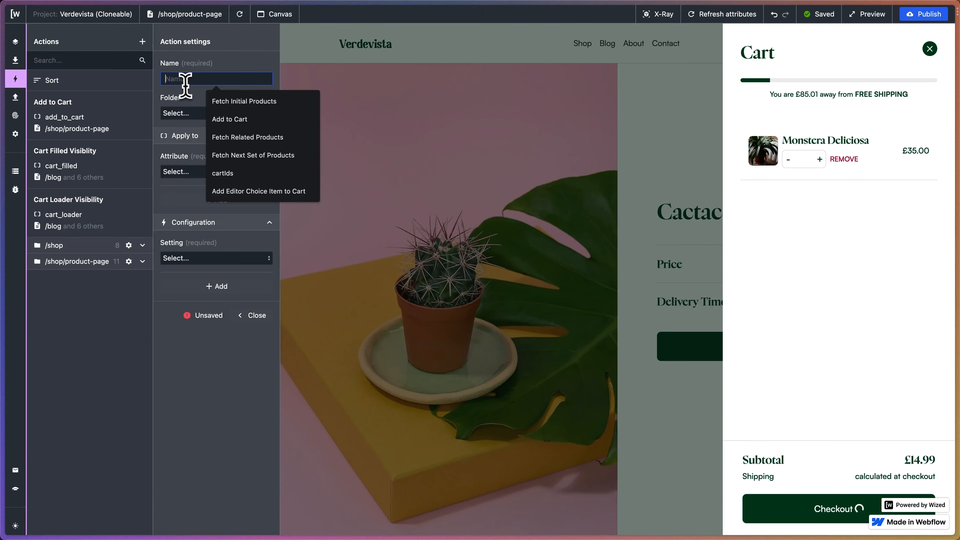
{"action": "type", "text": "Render C"}
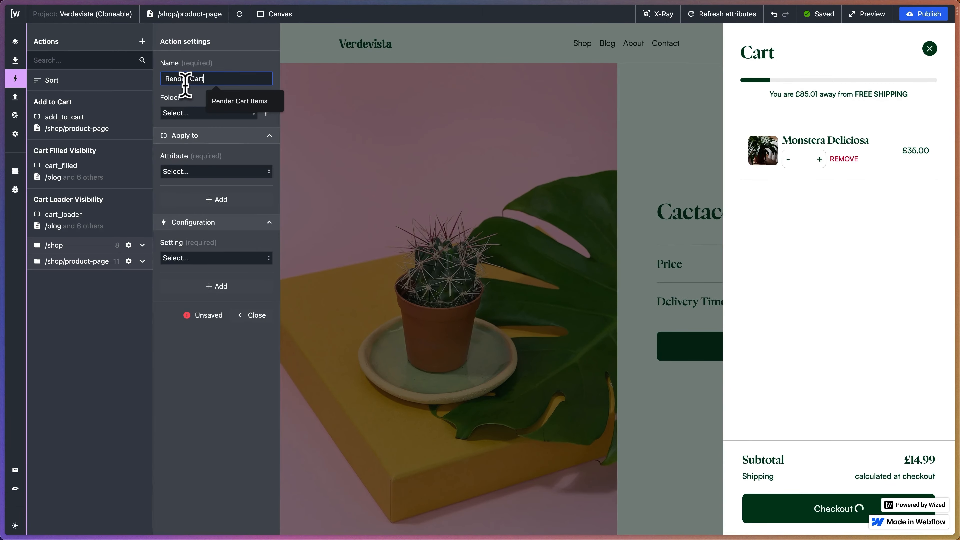
{"action": "type", "text": "art"}
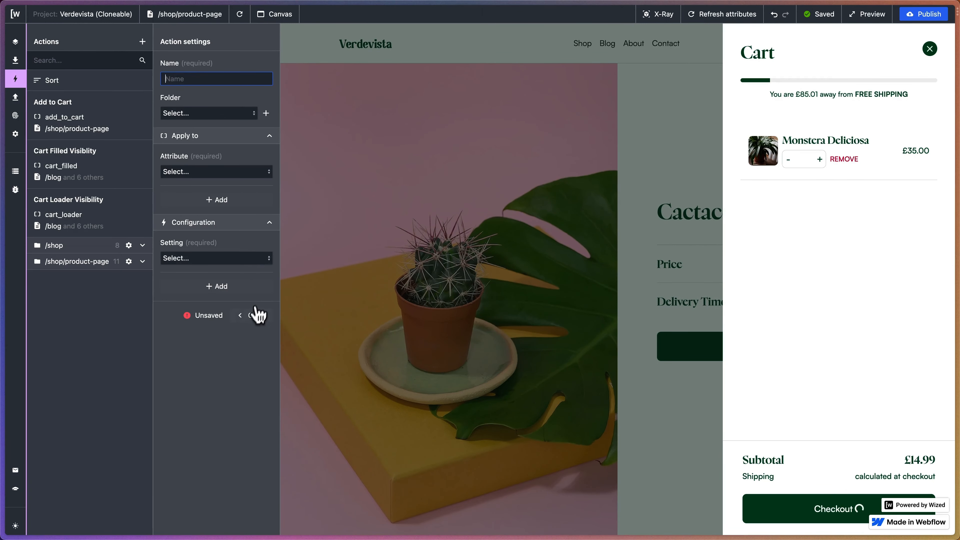
{"action": "left_click", "coordinate": [257, 315]}
Duplicate the Add to Cart action and name the copy Render Cart Items.
{"action": "left_click", "coordinate": [113, 121]}
{"action": "left_click", "coordinate": [255, 41]}
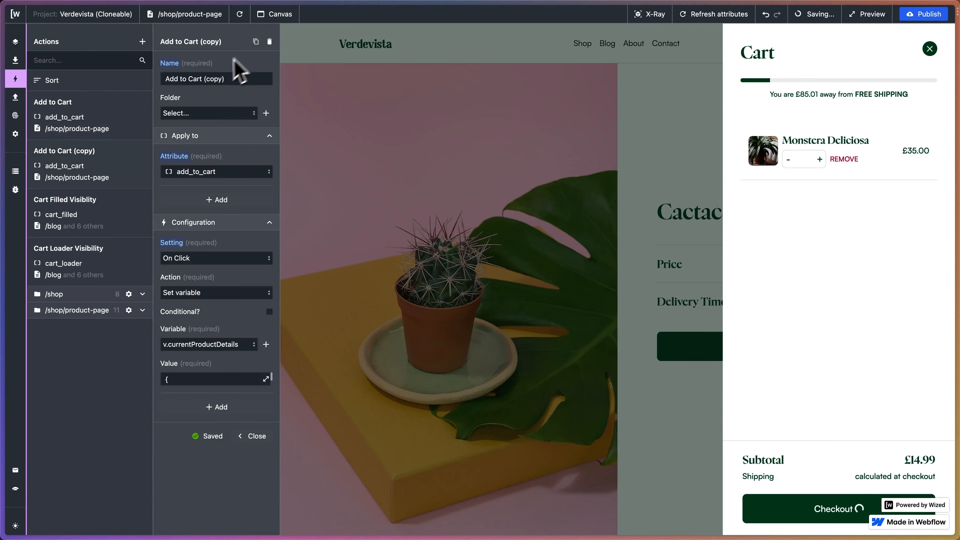
{"action": "triple_click", "coordinate": [217, 78]}
{"action": "type", "text": "Render"}
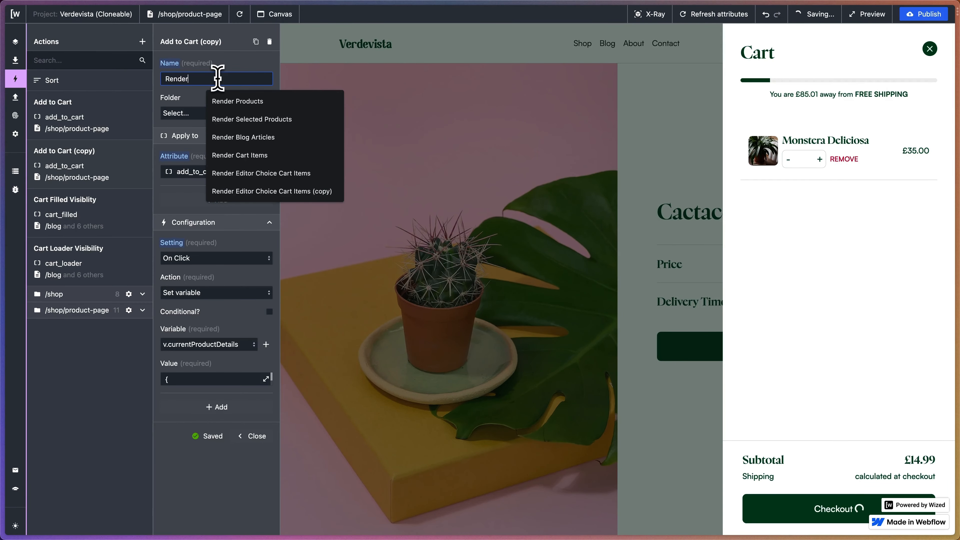
{"action": "type", "text": " Cart Items"}
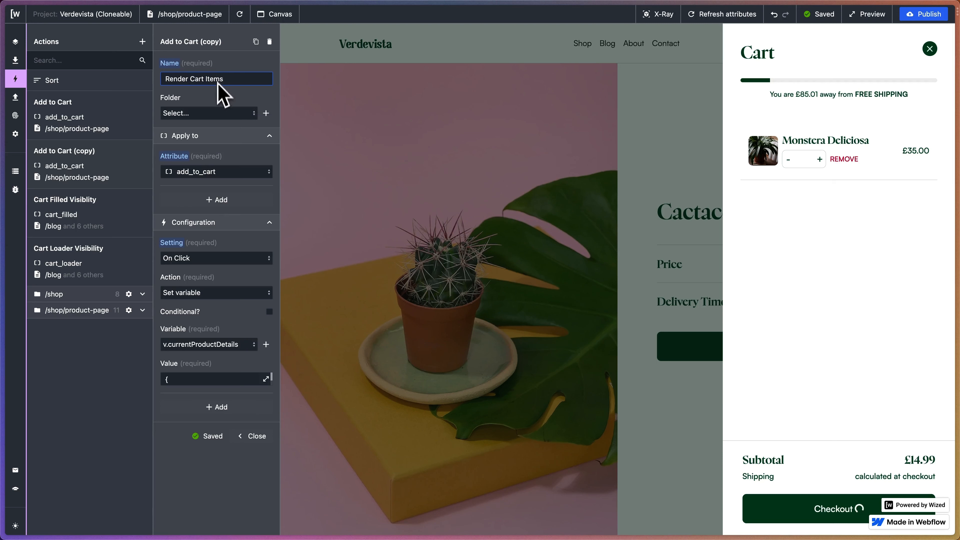
Apply the Render Cart Items action to the cart_item attribute.
{"action": "left_click", "coordinate": [213, 172]}
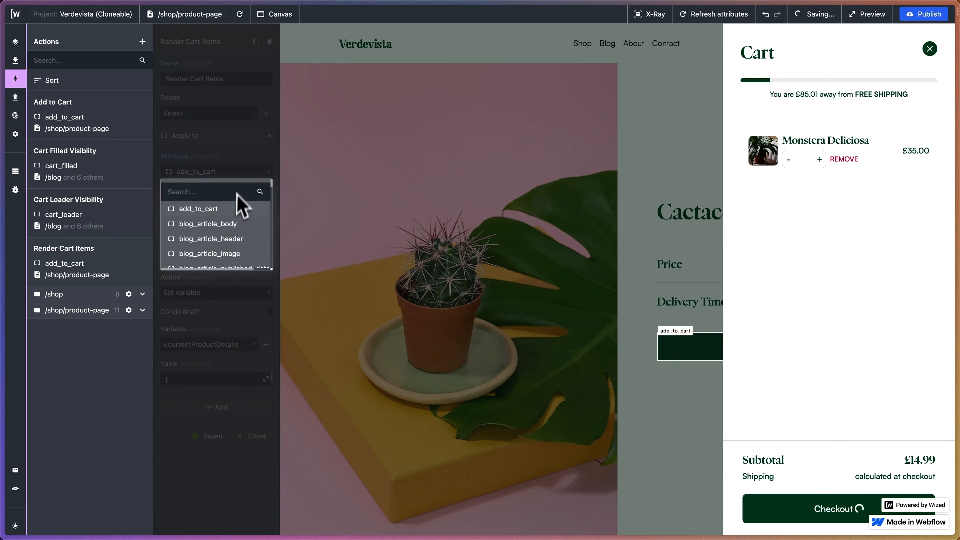
{"action": "type", "text": "cart_item"}
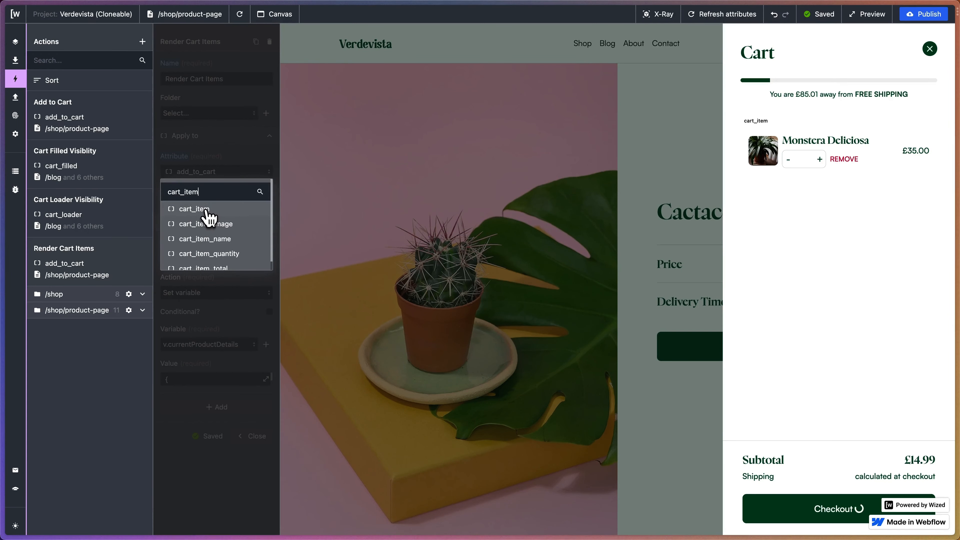
{"action": "left_click", "coordinate": [207, 210]}
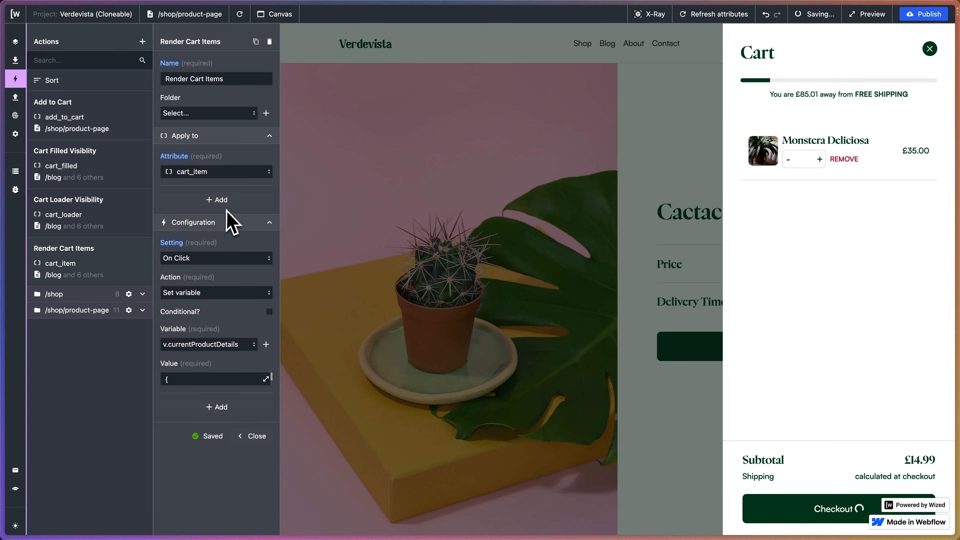
Try to switch the Render Cart Items action's setting directly from On Click to Render list.
{"action": "left_click", "coordinate": [202, 259]}
{"action": "scroll", "coordinate": [213, 303], "scroll_direction": "down", "scroll_amount": 5}
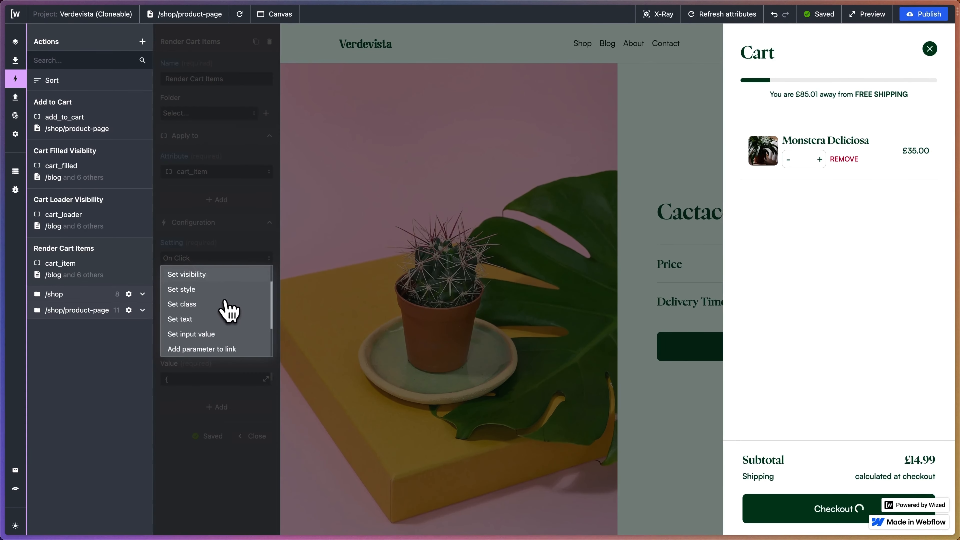
{"action": "left_click", "coordinate": [207, 332]}
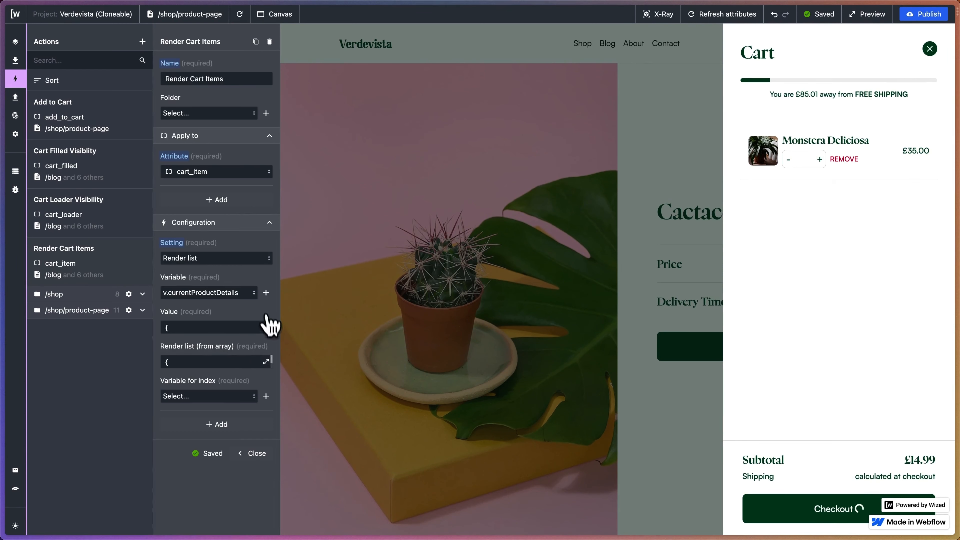
{"action": "left_click", "coordinate": [247, 299]}
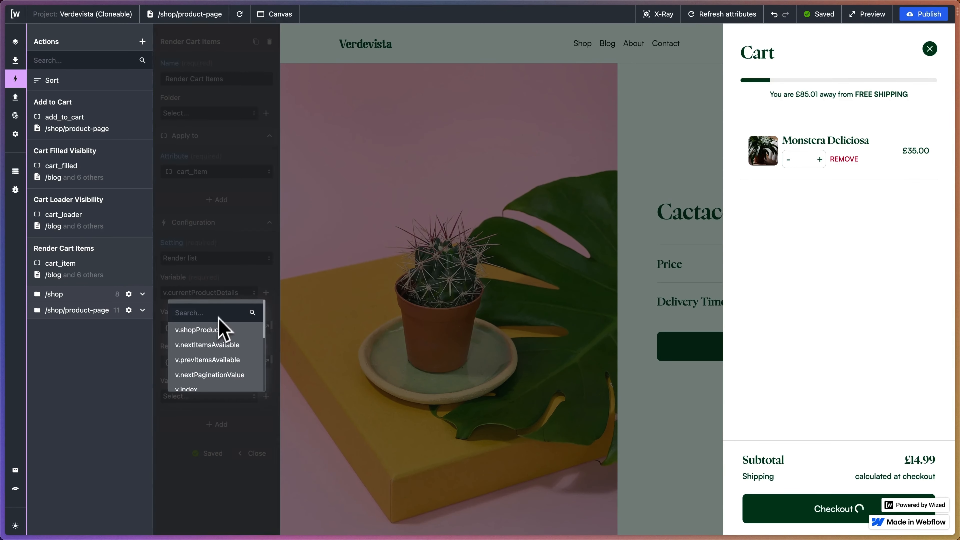
{"action": "left_click", "coordinate": [231, 294]}
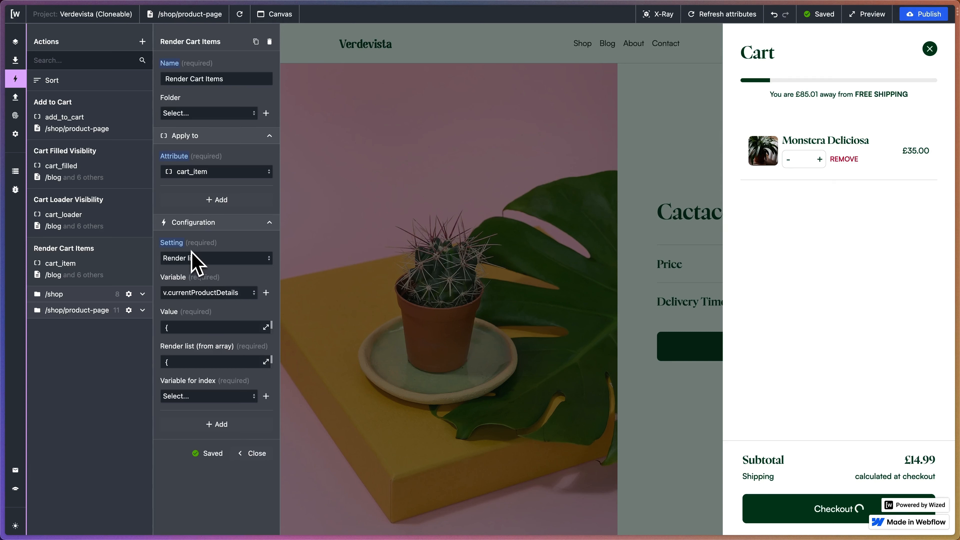
Clear the Render Cart Items action's setting and choose Render list afresh.
{"action": "left_click", "coordinate": [181, 246], "text": "alt"}
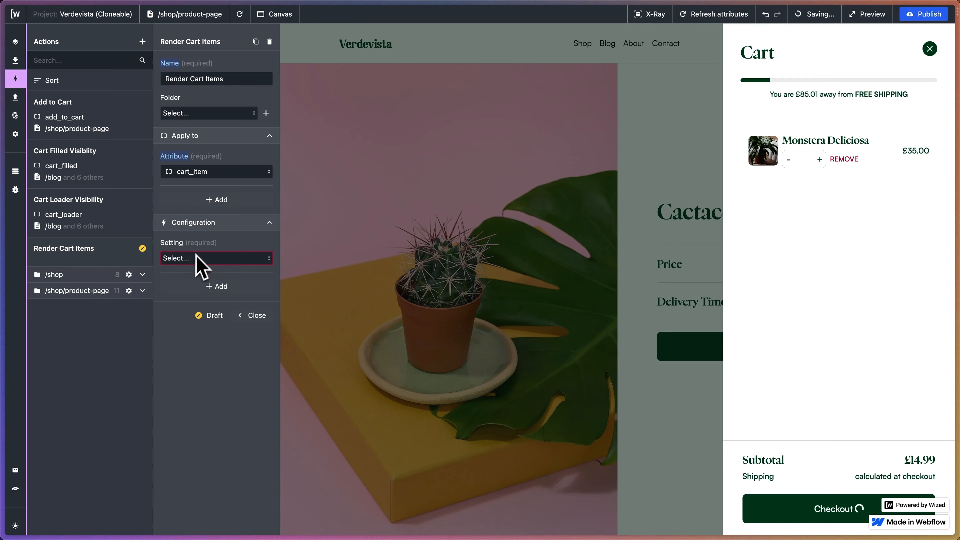
{"action": "left_click", "coordinate": [195, 258]}
{"action": "scroll", "coordinate": [208, 325], "scroll_direction": "down", "scroll_amount": 5}
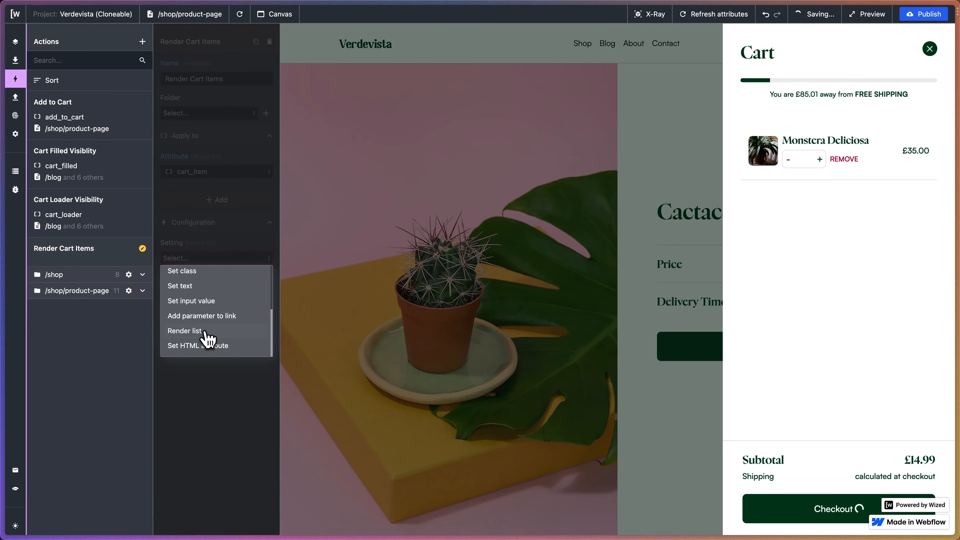
{"action": "left_click", "coordinate": [205, 332]}
Set the array to render to r.7.d.data.data.nodes from the Fetch Cart Items request's result.
{"action": "left_click", "coordinate": [266, 292]}
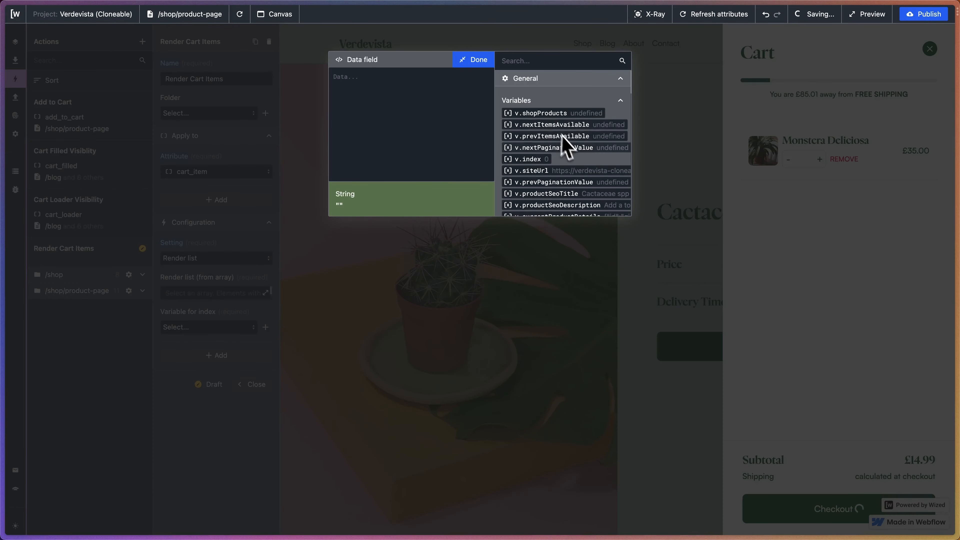
{"action": "scroll", "coordinate": [567, 144], "scroll_direction": "down", "scroll_amount": 10}
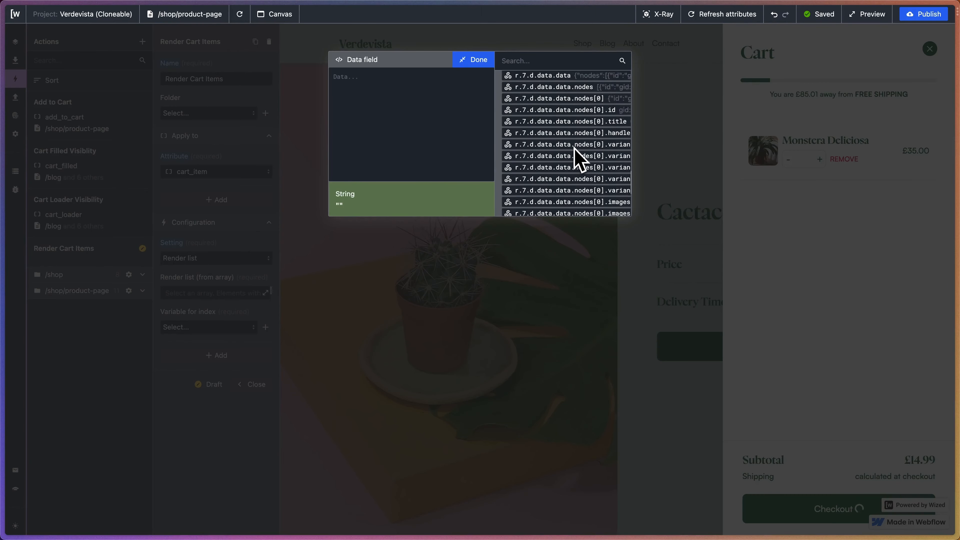
{"action": "scroll", "coordinate": [579, 159], "scroll_direction": "up", "scroll_amount": 3}
{"action": "scroll", "coordinate": [579, 158], "scroll_direction": "right", "scroll_amount": 3}
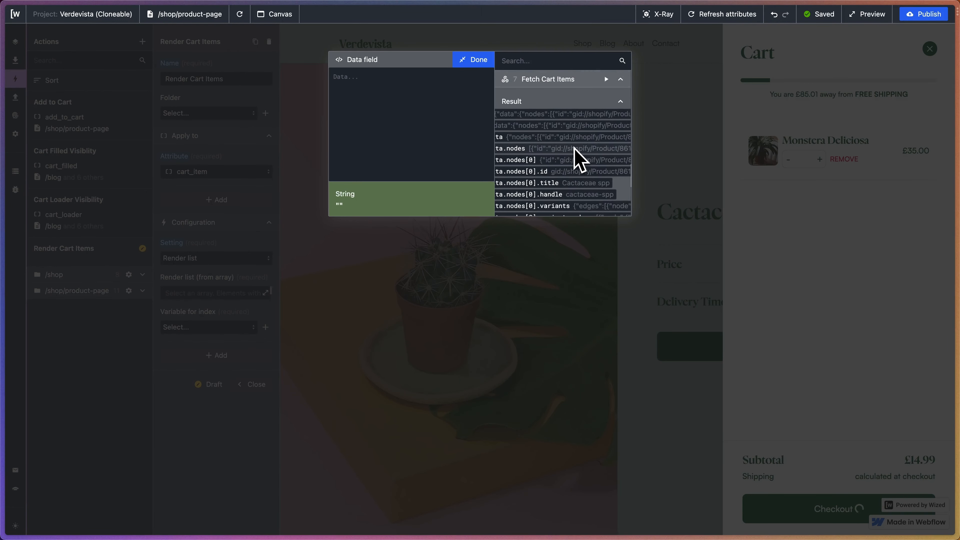
{"action": "scroll", "coordinate": [578, 159], "scroll_direction": "down", "scroll_amount": 1}
{"action": "scroll", "coordinate": [578, 159], "scroll_direction": "left", "scroll_amount": 2}
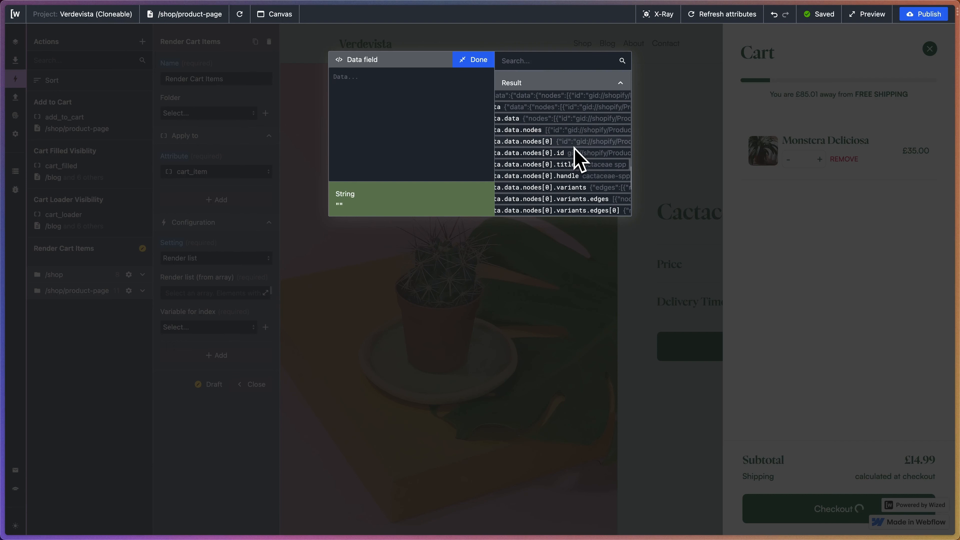
{"action": "scroll", "coordinate": [575, 148], "scroll_direction": "left", "scroll_amount": 5}
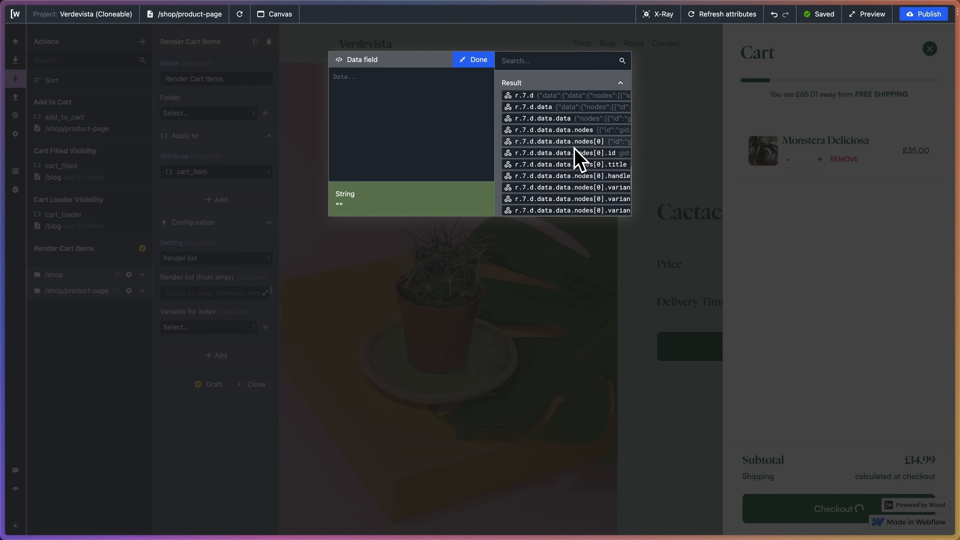
{"action": "left_click", "coordinate": [554, 130]}
{"action": "left_click", "coordinate": [476, 60]}
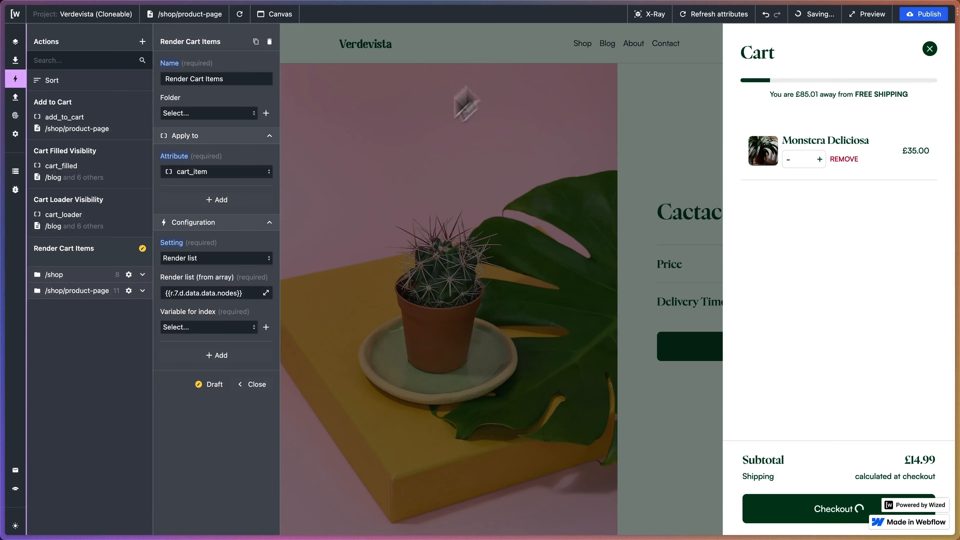
Use v.index as the index variable of the Render Cart Items action and close the action's settings.
{"action": "left_click", "coordinate": [227, 327]}
{"action": "scroll", "coordinate": [223, 382], "scroll_direction": "down", "scroll_amount": 2}
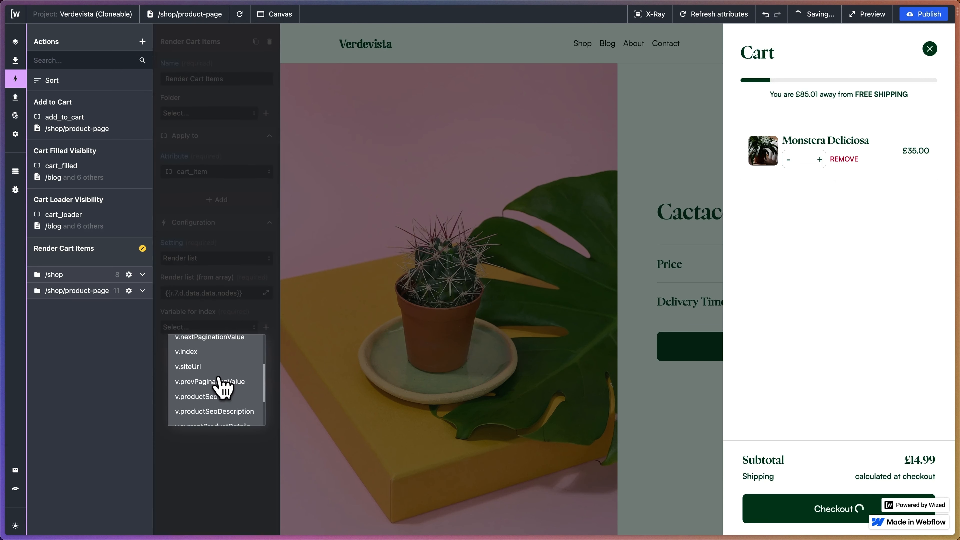
{"action": "left_click", "coordinate": [191, 353]}
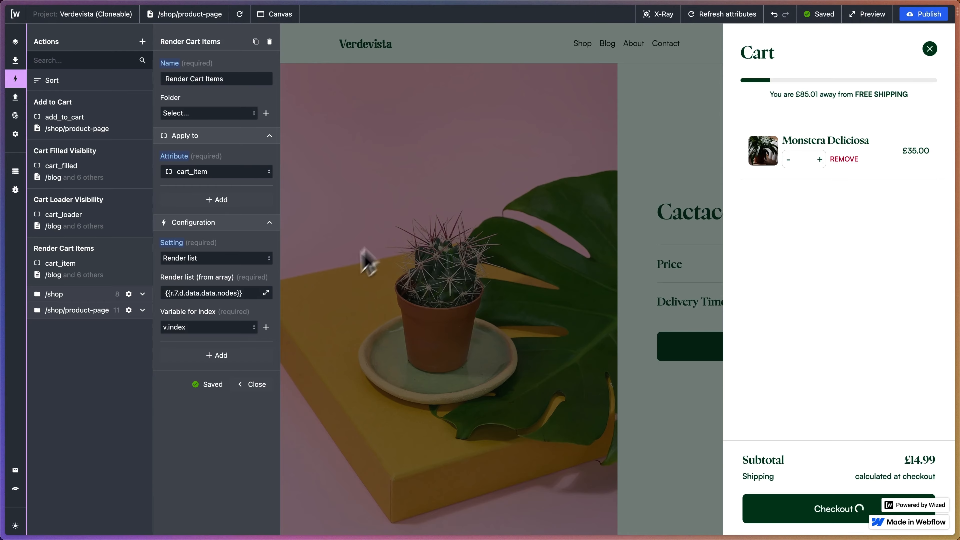
{"action": "left_click", "coordinate": [251, 384]}
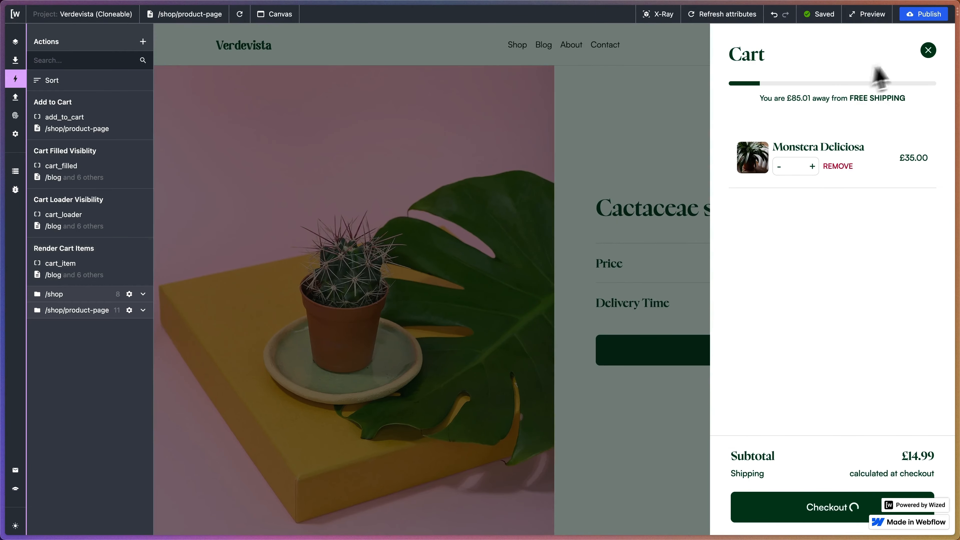
Close the cart, open the Calathea roseopicta product from the current product page and add it to the cart.
{"action": "left_click", "coordinate": [928, 50]}
{"action": "scroll", "coordinate": [530, 275], "scroll_direction": "down", "scroll_amount": 20}
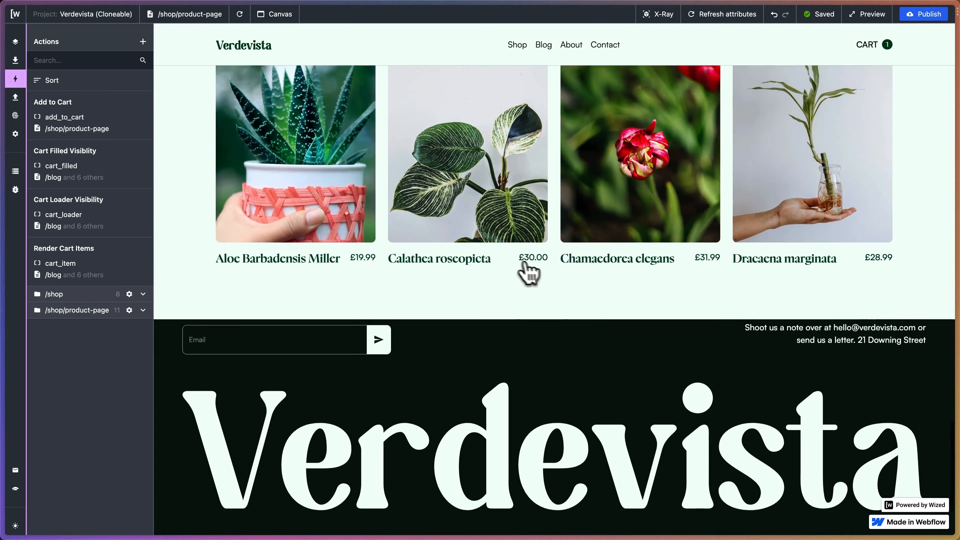
{"action": "left_click", "coordinate": [467, 248]}
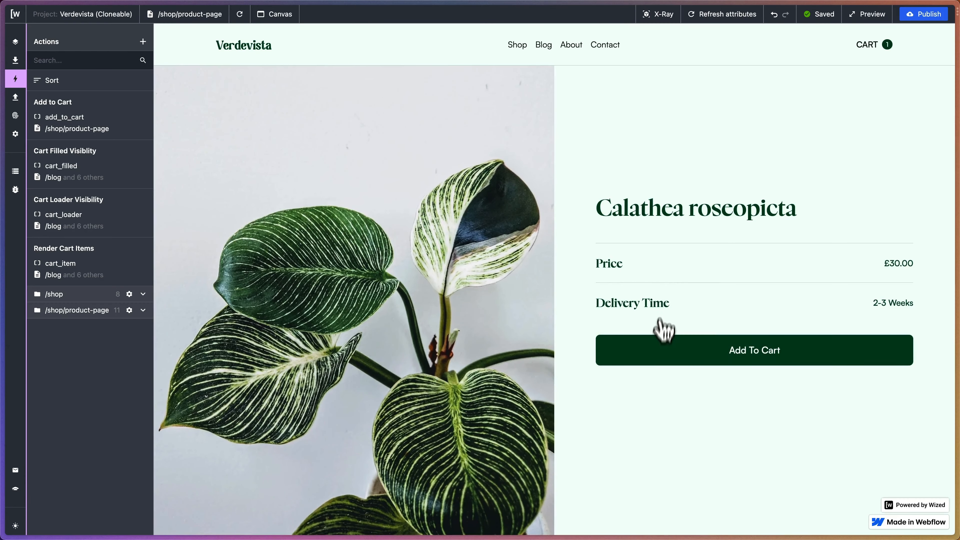
{"action": "left_click", "coordinate": [652, 354]}
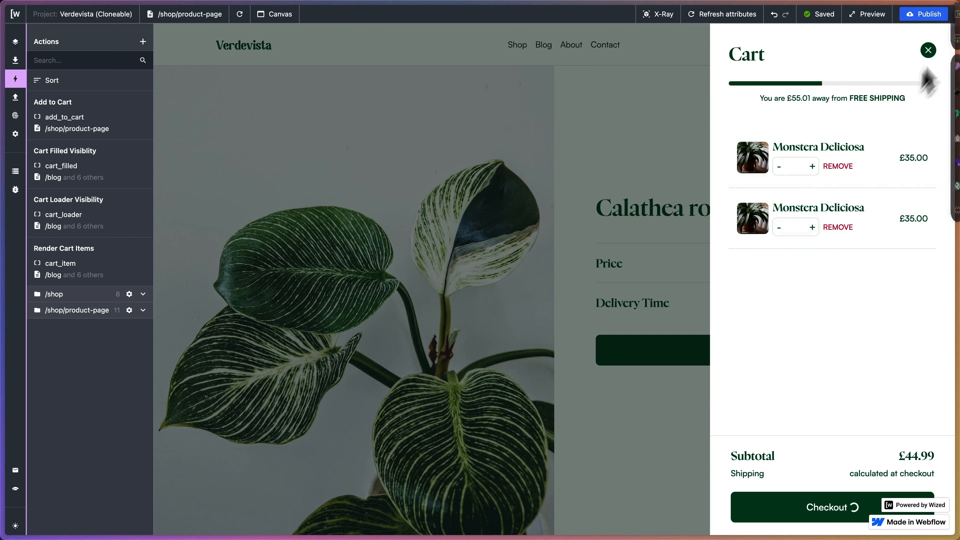
Close and reopen the cart to check how its items are rendered.
{"action": "left_click", "coordinate": [927, 53]}
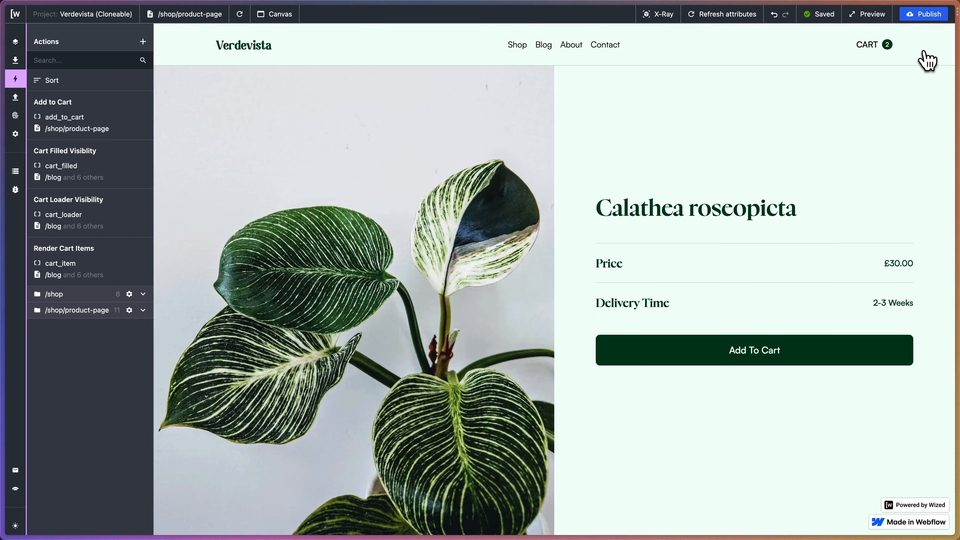
{"action": "left_click", "coordinate": [882, 51]}
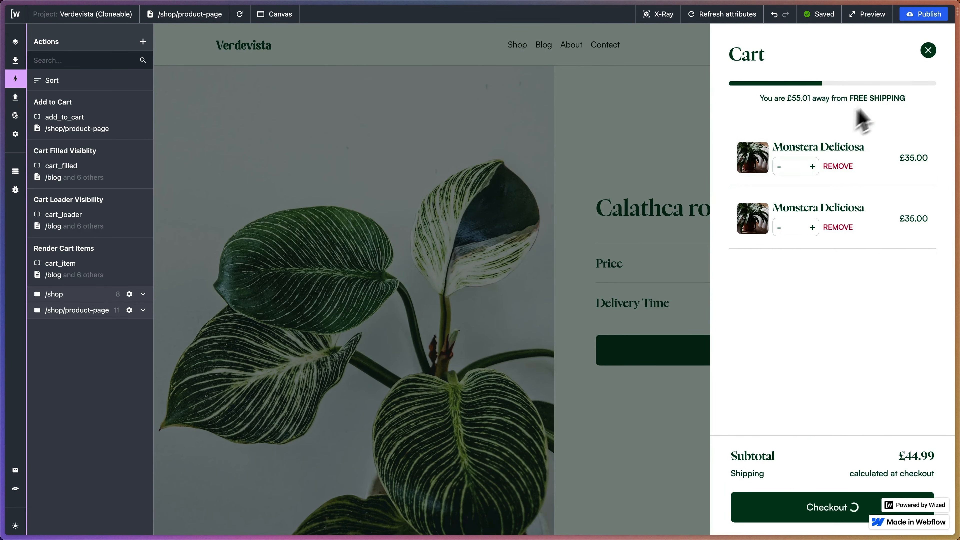
{"action": "left_click", "coordinate": [928, 50]}
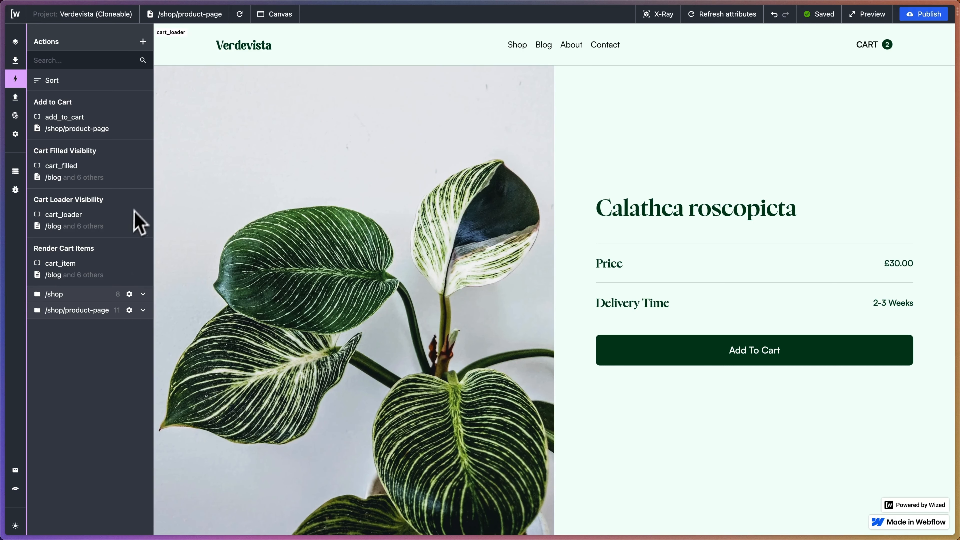
Duplicate the Render Cart Items action and rename the copy Render Cart Item Attributes.
{"action": "left_click", "coordinate": [143, 41]}
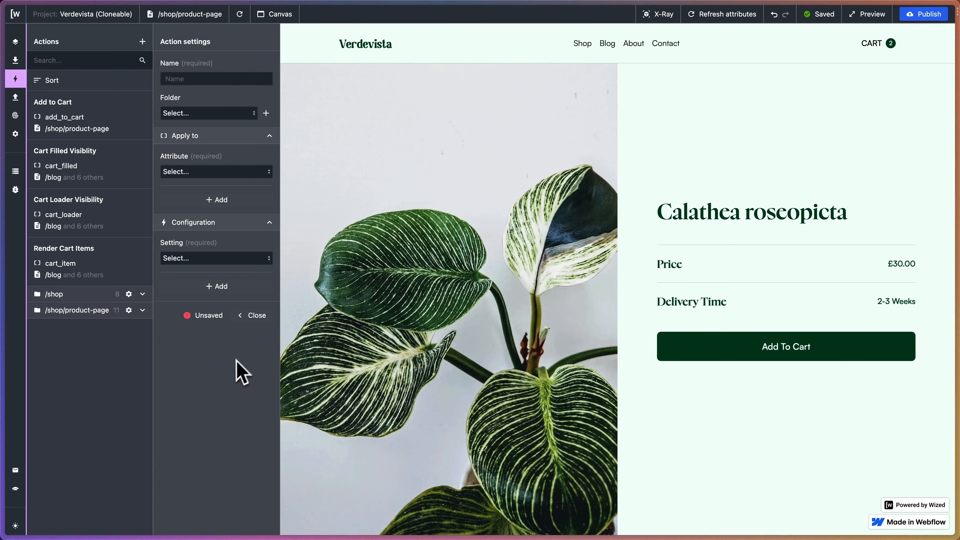
{"action": "left_click", "coordinate": [253, 316]}
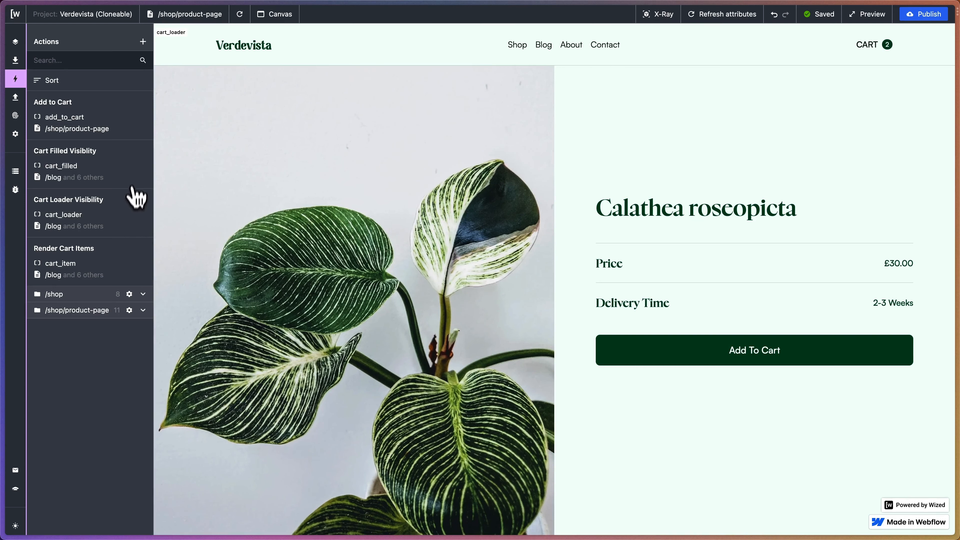
{"action": "left_click", "coordinate": [125, 253]}
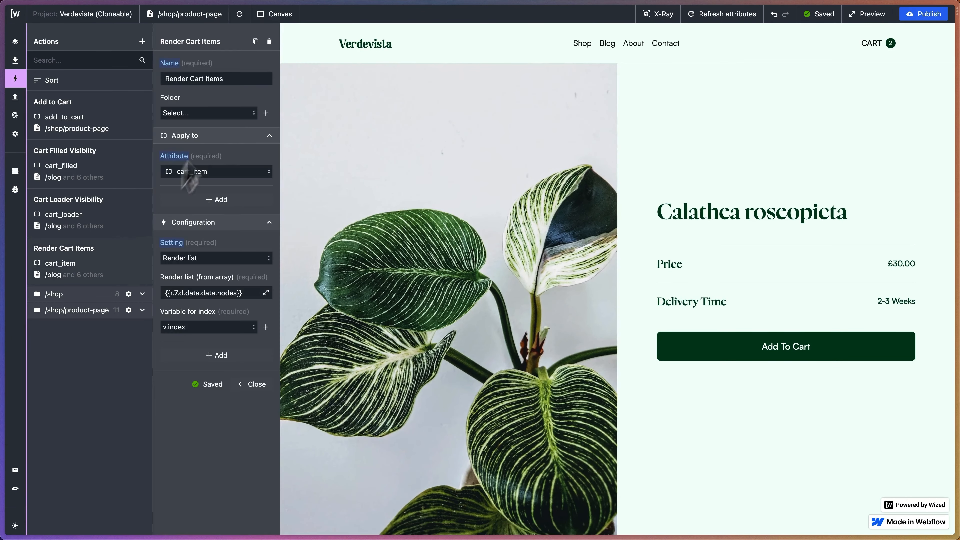
{"action": "left_click", "coordinate": [256, 42]}
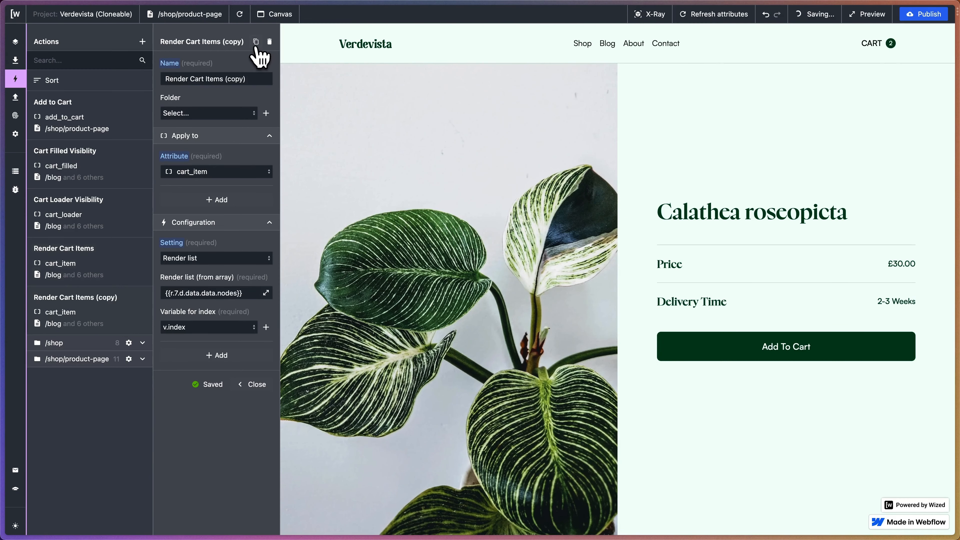
{"action": "left_click_drag", "start_coordinate": [258, 79], "coordinate": [200, 79]}
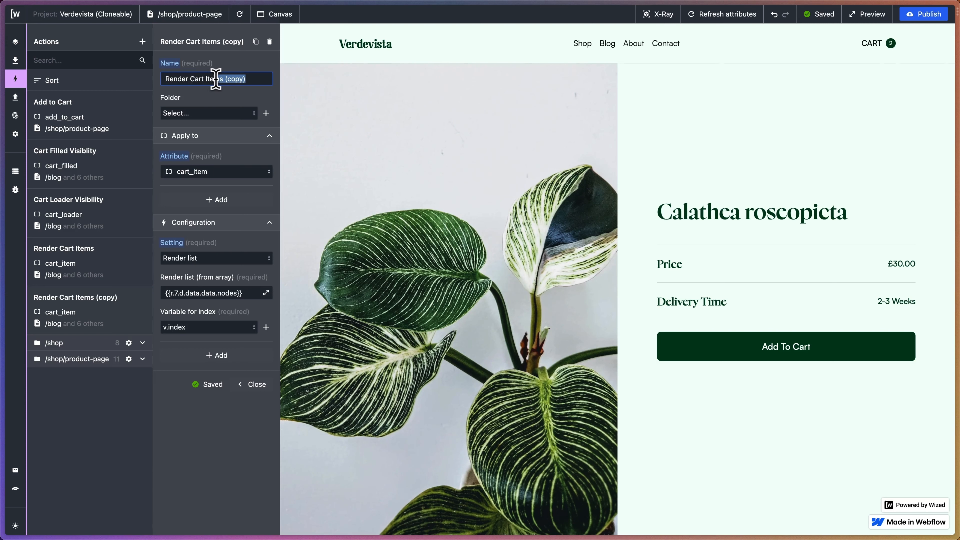
{"action": "key", "text": "BackSpace"}
{"action": "left_click", "coordinate": [225, 172]}
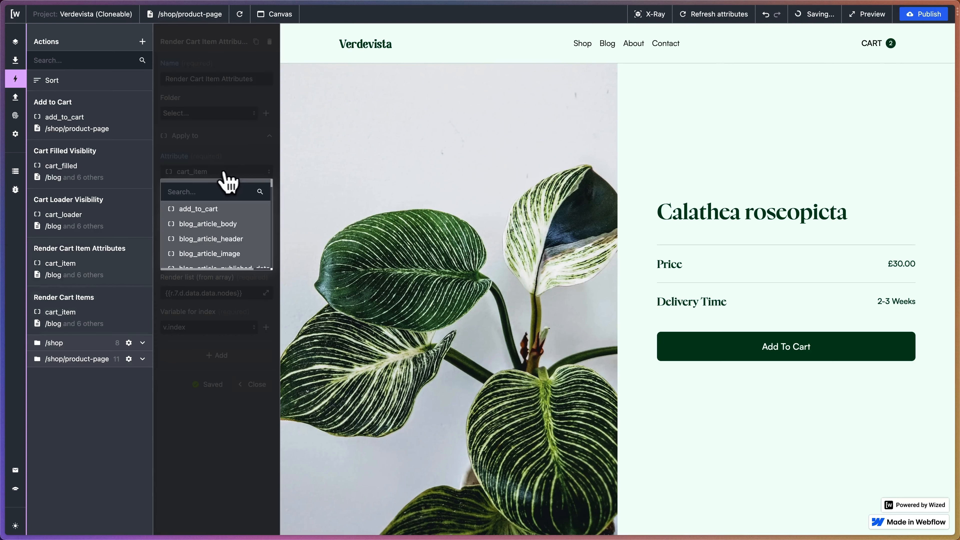
{"action": "left_click", "coordinate": [225, 171]}
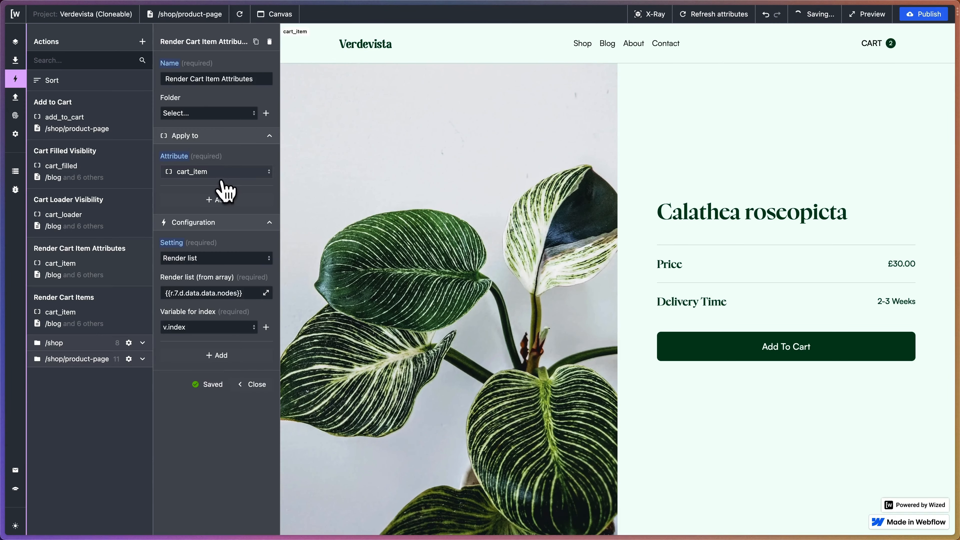
{"action": "left_click", "coordinate": [218, 174]}
{"action": "left_click", "coordinate": [229, 172]}
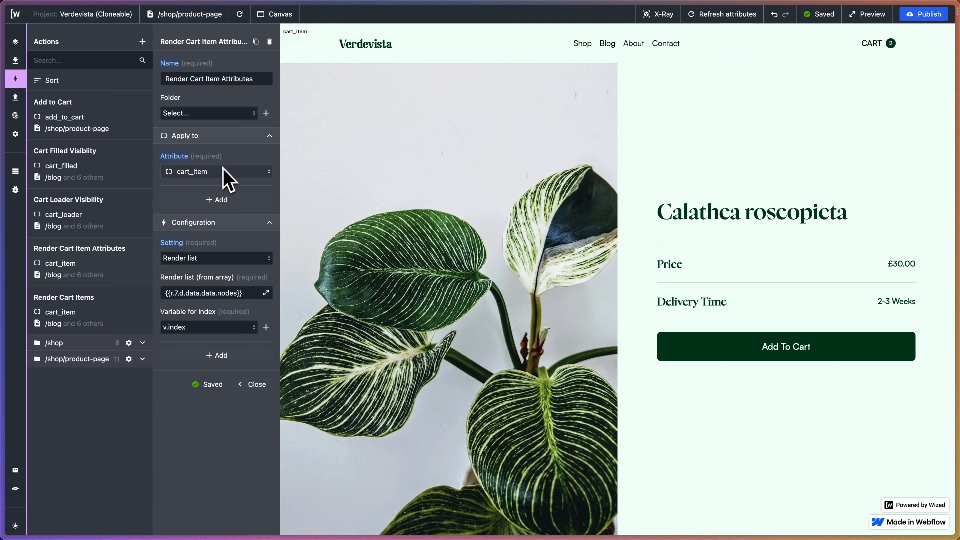
Change the Render Cart Item Attributes action's setting to Set HTML attribute with the key data-attribute-id.
{"action": "left_click", "coordinate": [221, 258]}
{"action": "scroll", "coordinate": [198, 321], "scroll_direction": "down", "scroll_amount": 3}
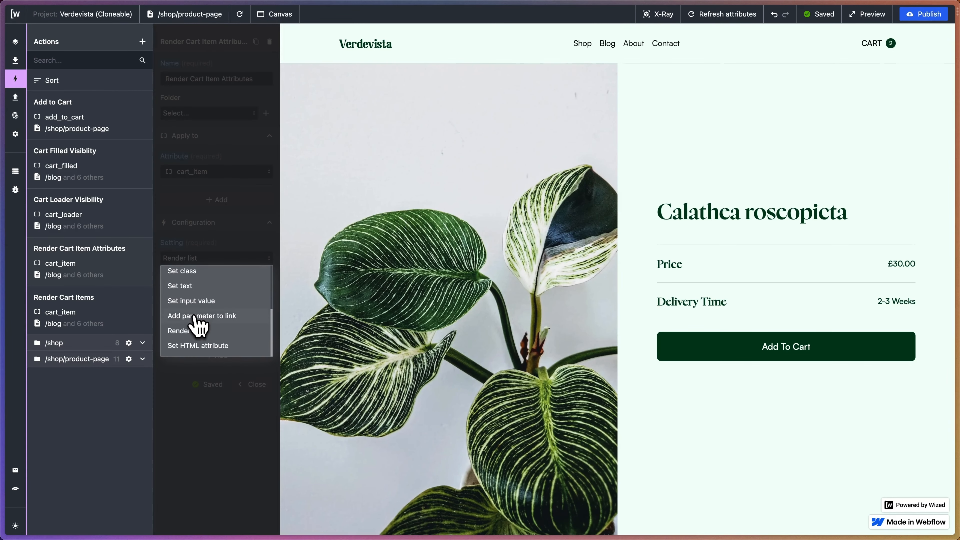
{"action": "left_click", "coordinate": [212, 345]}
{"action": "left_click", "coordinate": [200, 292]}
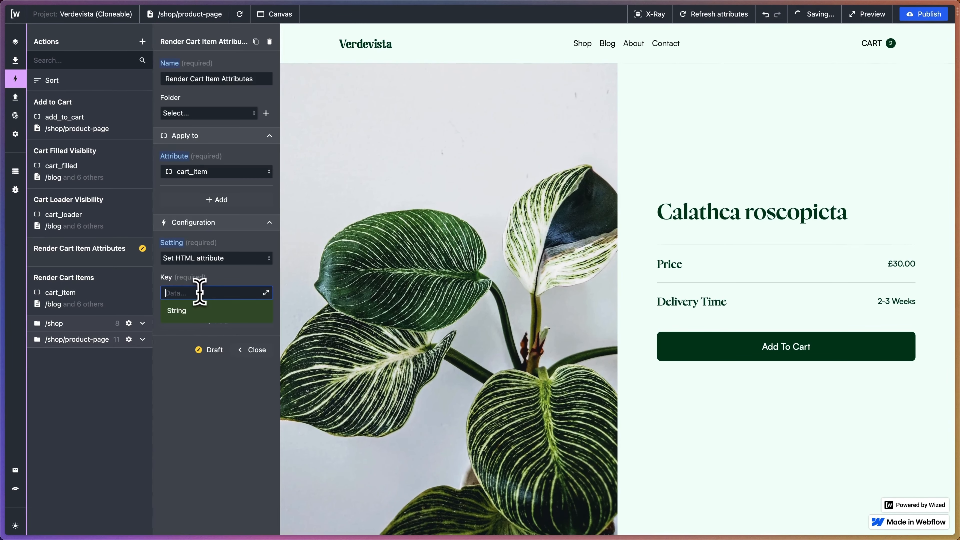
{"action": "type", "text": "data-attribute-"}
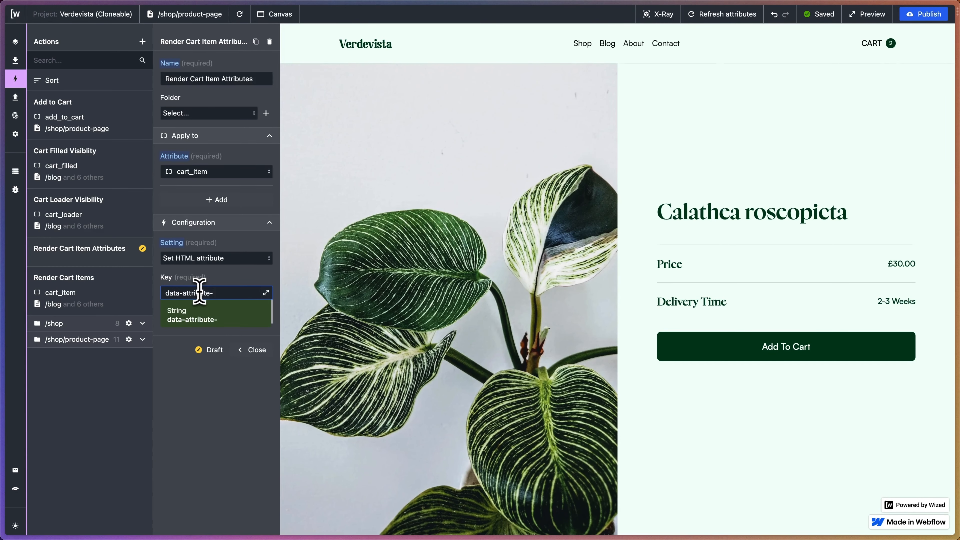
{"action": "type", "text": "id"}
{"action": "key", "text": "Return"}
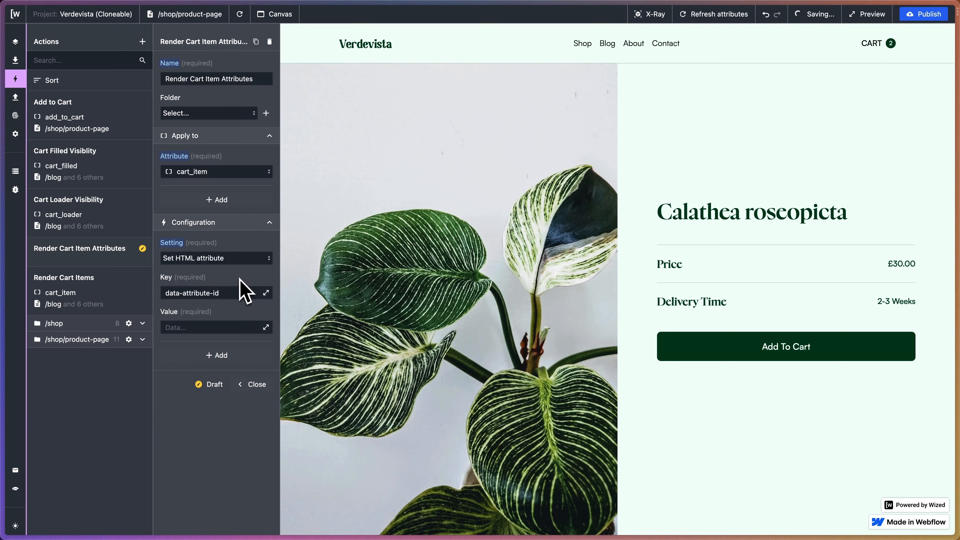
Set the HTML attribute's value to r.7.d.data.data.nodes[v.index].id from the Fetch Cart Items result.
{"action": "left_click", "coordinate": [266, 327]}
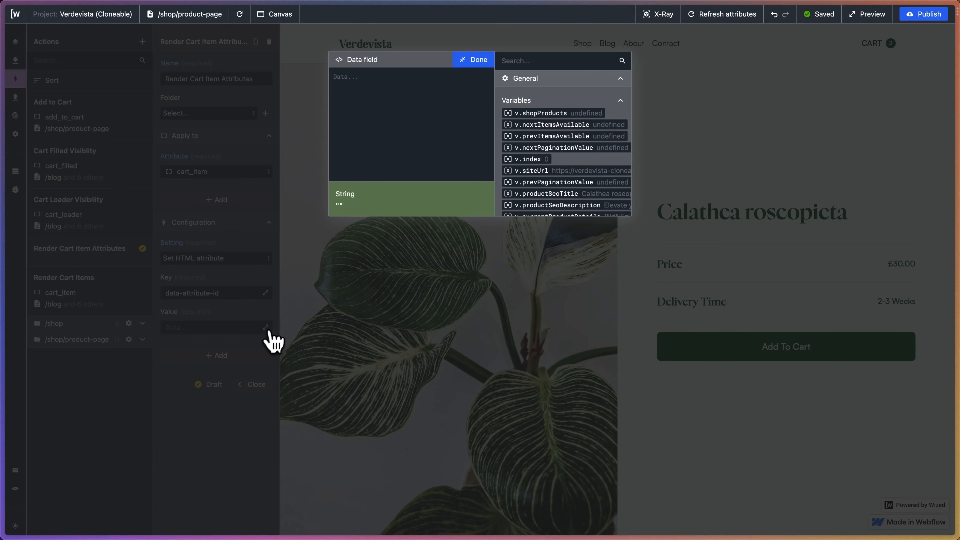
{"action": "scroll", "coordinate": [620, 155], "scroll_direction": "down", "scroll_amount": 1}
{"action": "scroll", "coordinate": [610, 152], "scroll_direction": "down", "scroll_amount": 10}
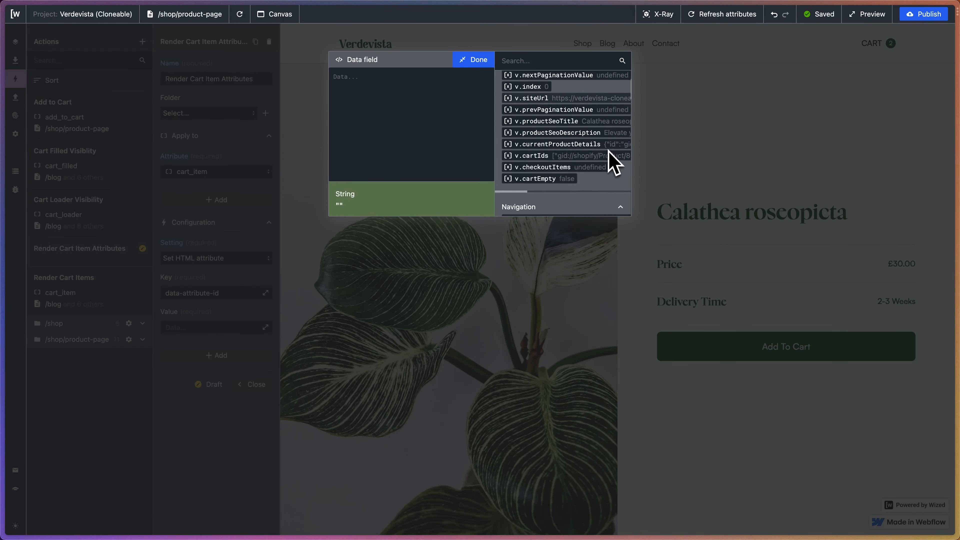
{"action": "scroll", "coordinate": [611, 162], "scroll_direction": "down", "scroll_amount": 15}
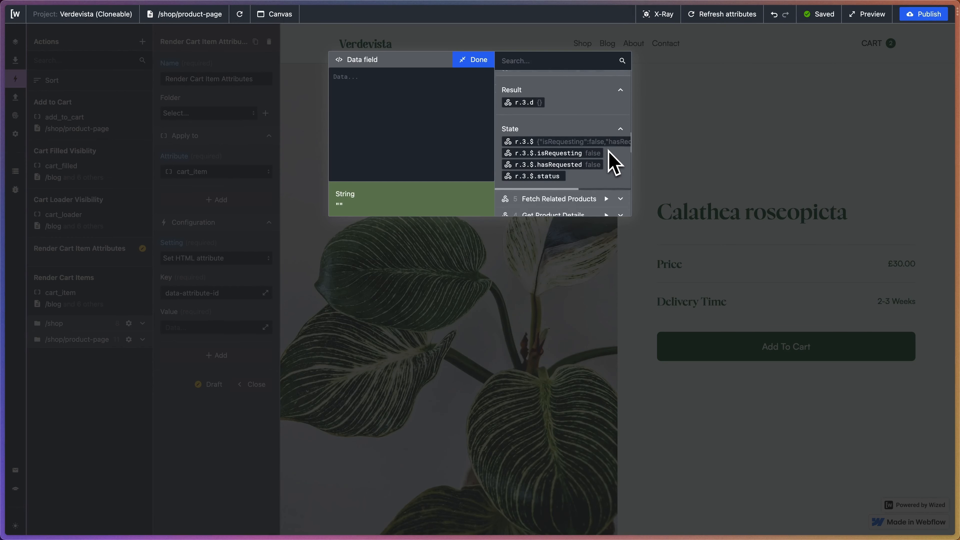
{"action": "scroll", "coordinate": [611, 162], "scroll_direction": "right", "scroll_amount": 10}
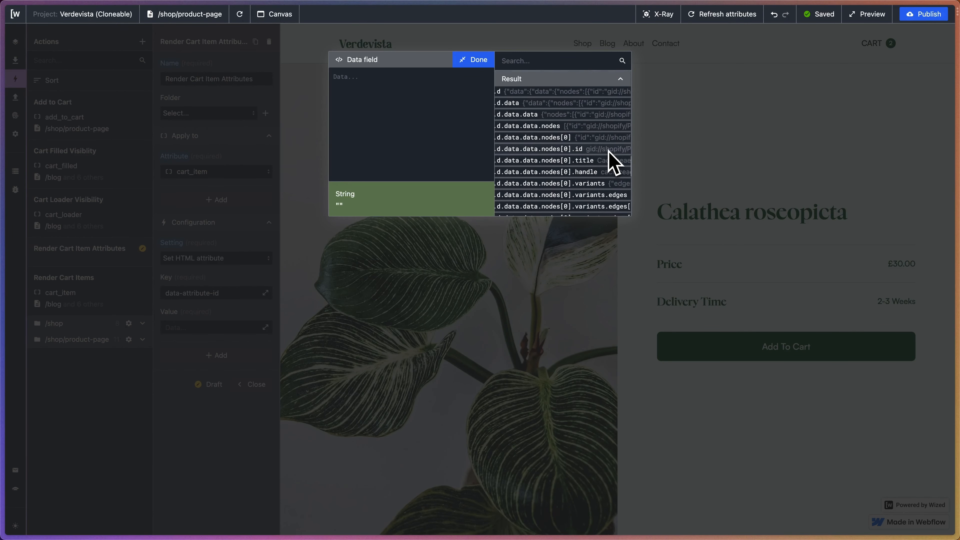
{"action": "scroll", "coordinate": [610, 161], "scroll_direction": "left", "scroll_amount": 10}
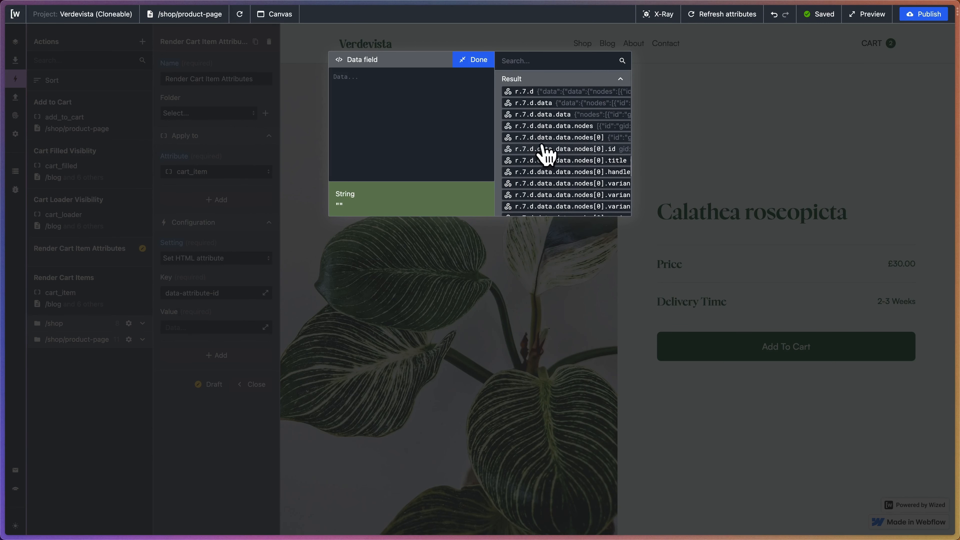
{"action": "left_click", "coordinate": [575, 148]}
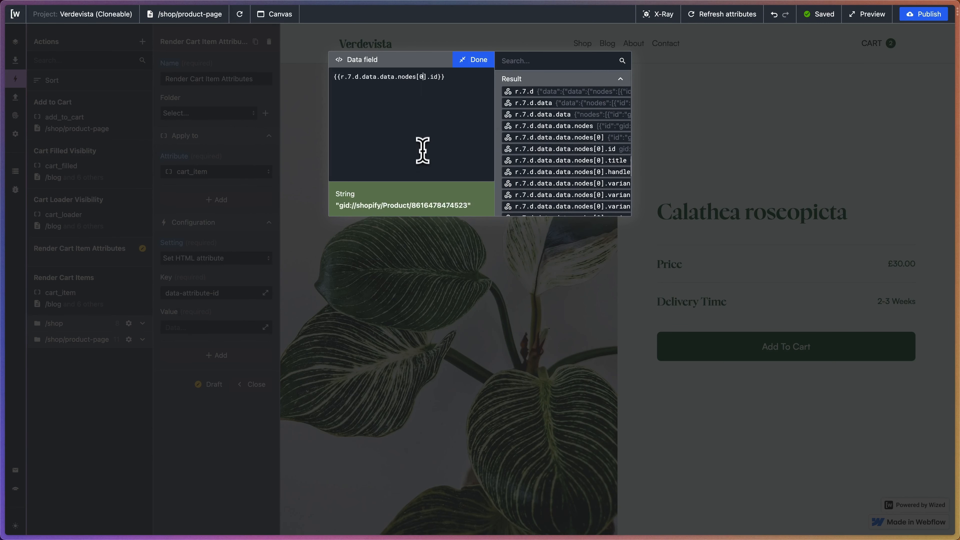
{"action": "type", "text": "v.index"}
{"action": "left_click", "coordinate": [474, 60]}
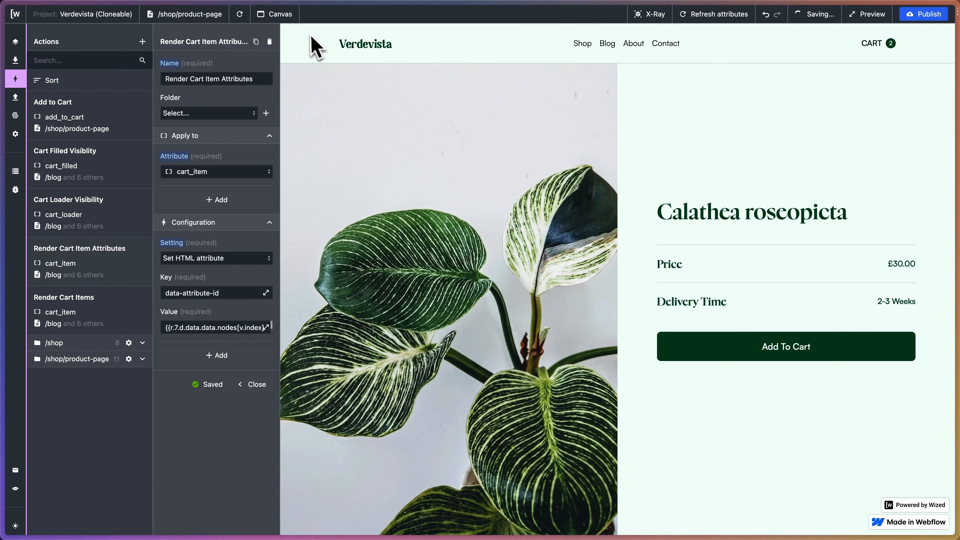
Reload the page preview and raise the cart quantities to 3 for the first item and 4 for the second.
{"action": "left_click", "coordinate": [241, 17]}
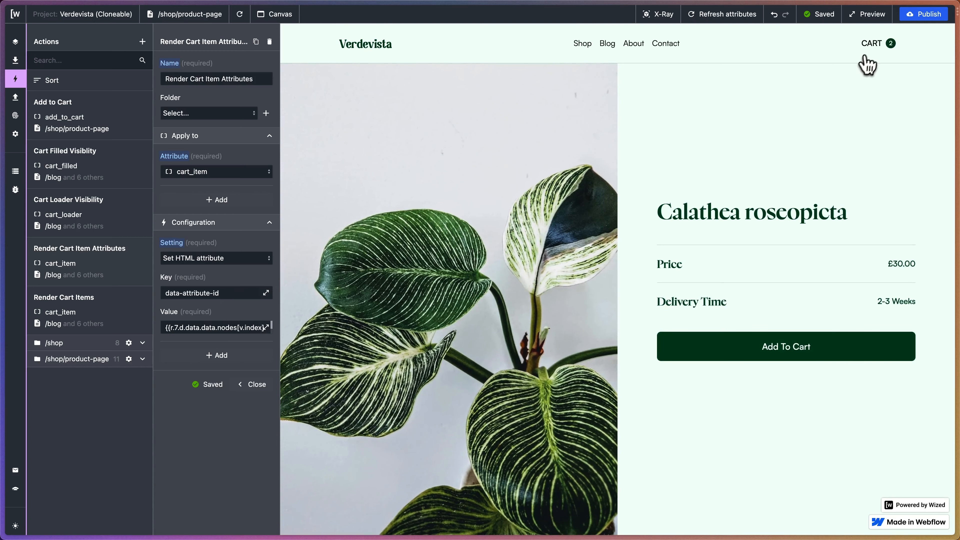
{"action": "left_click", "coordinate": [872, 50]}
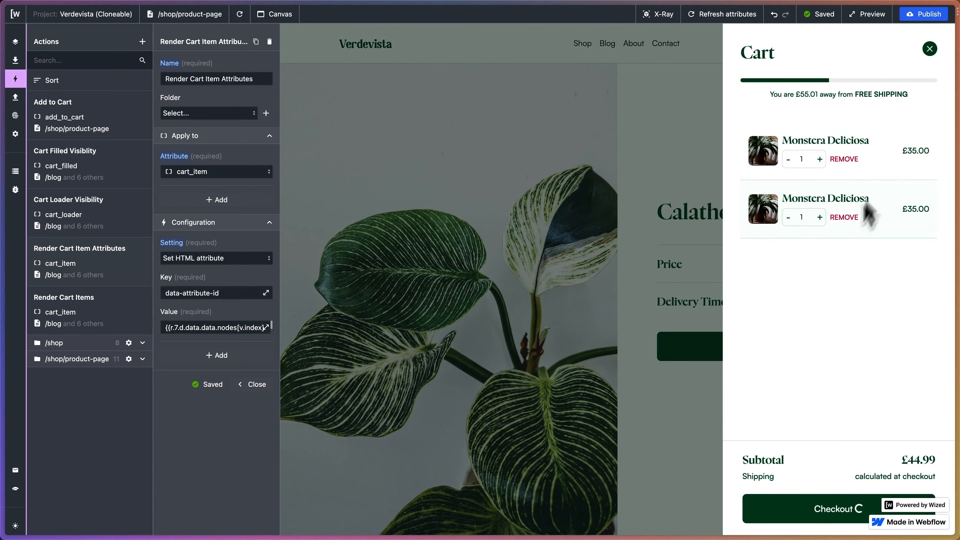
{"action": "left_click", "coordinate": [821, 218]}
{"action": "left_click", "coordinate": [820, 218]}
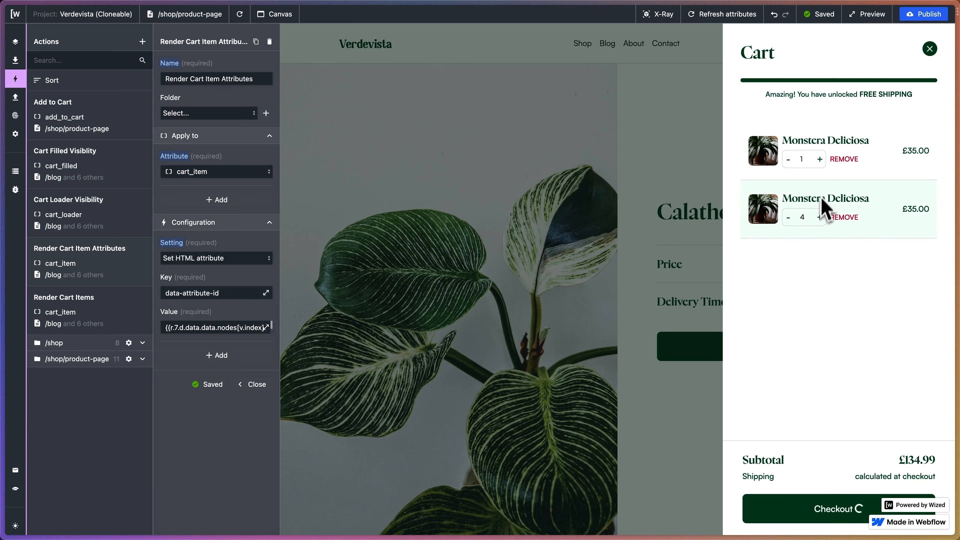
{"action": "left_click", "coordinate": [823, 165]}
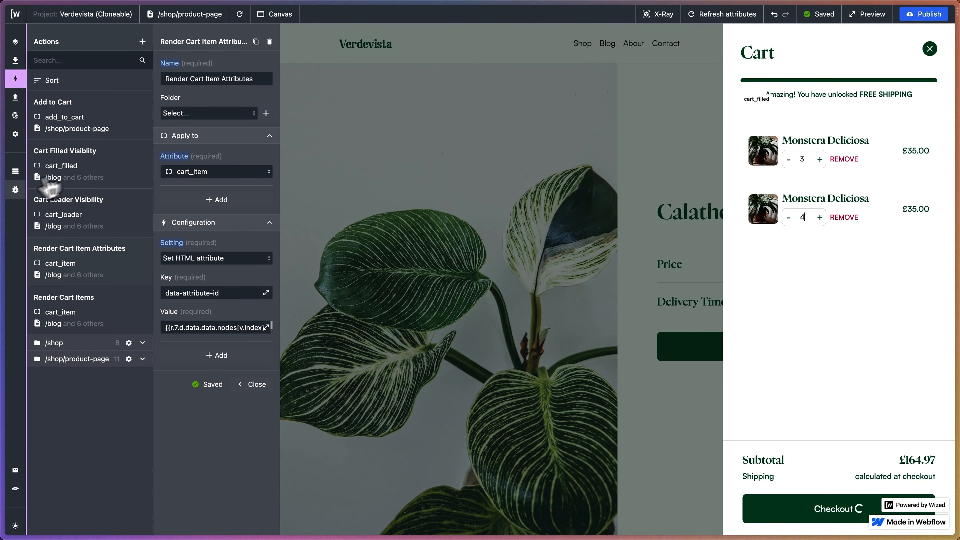
Examine the cart variables and input field values in the Data Store.
{"action": "left_click", "coordinate": [15, 171]}
{"action": "scroll", "coordinate": [113, 245], "scroll_direction": "right", "scroll_amount": 3}
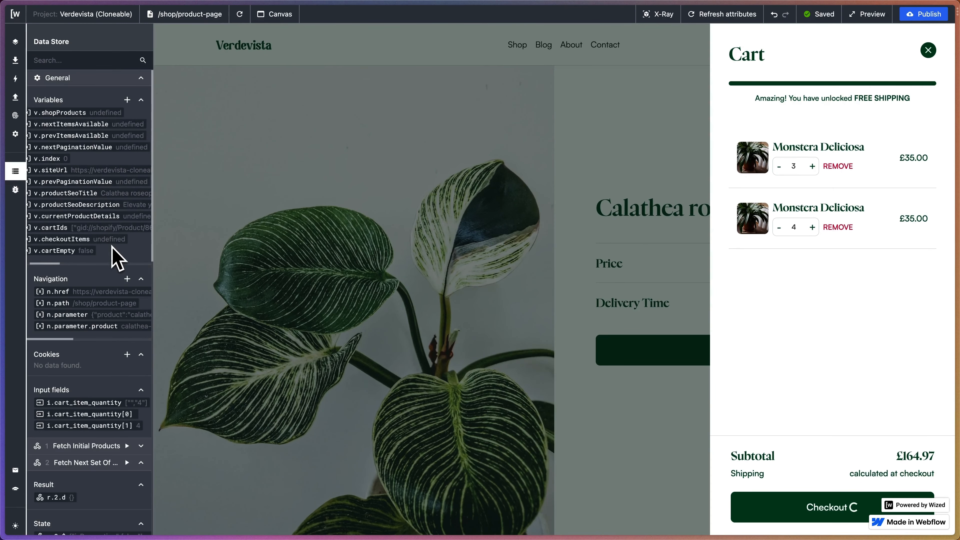
{"action": "scroll", "coordinate": [112, 245], "scroll_direction": "left", "scroll_amount": 3}
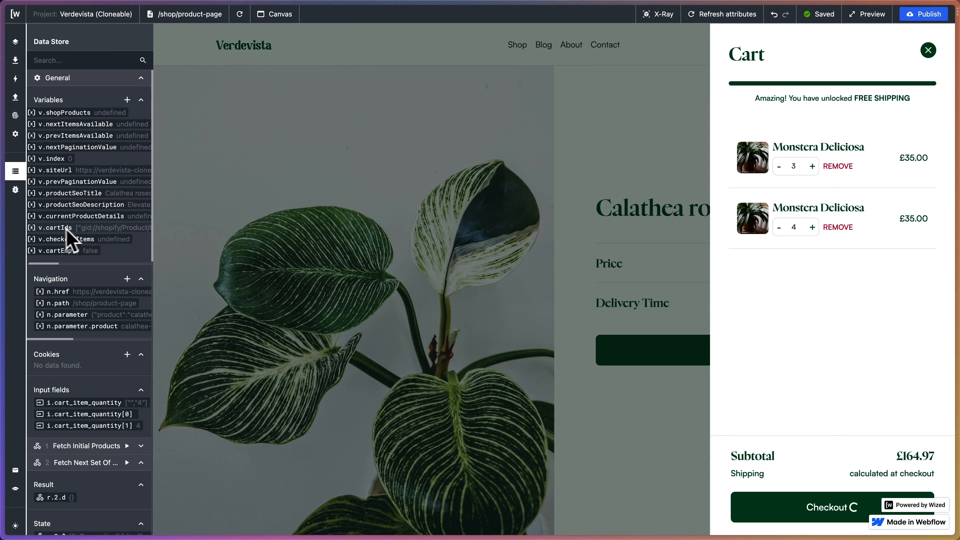
{"action": "scroll", "coordinate": [108, 243], "scroll_direction": "right", "scroll_amount": 5}
{"action": "scroll", "coordinate": [109, 243], "scroll_direction": "left", "scroll_amount": 5}
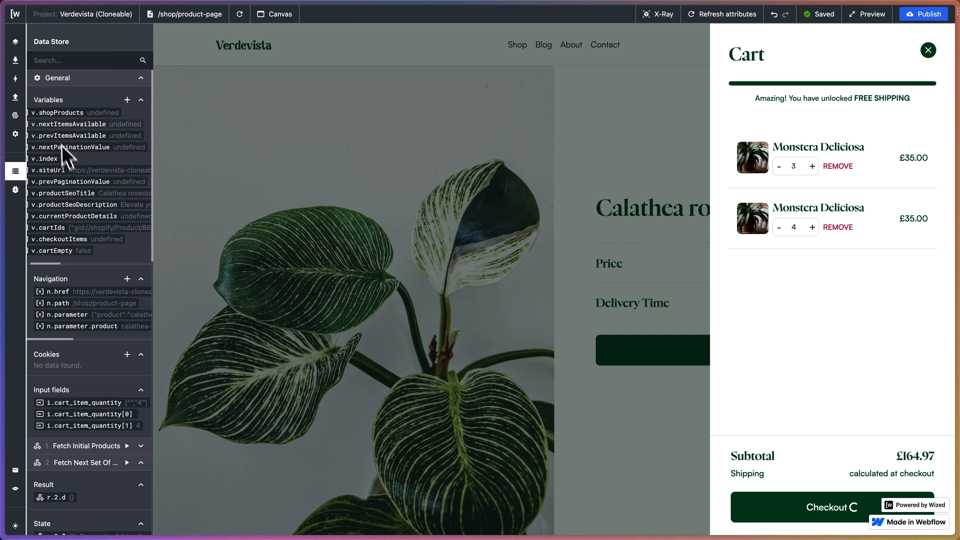
Duplicate the Render Cart Items action and rename the copy Set Cart Product Image.
{"action": "left_click", "coordinate": [15, 78]}
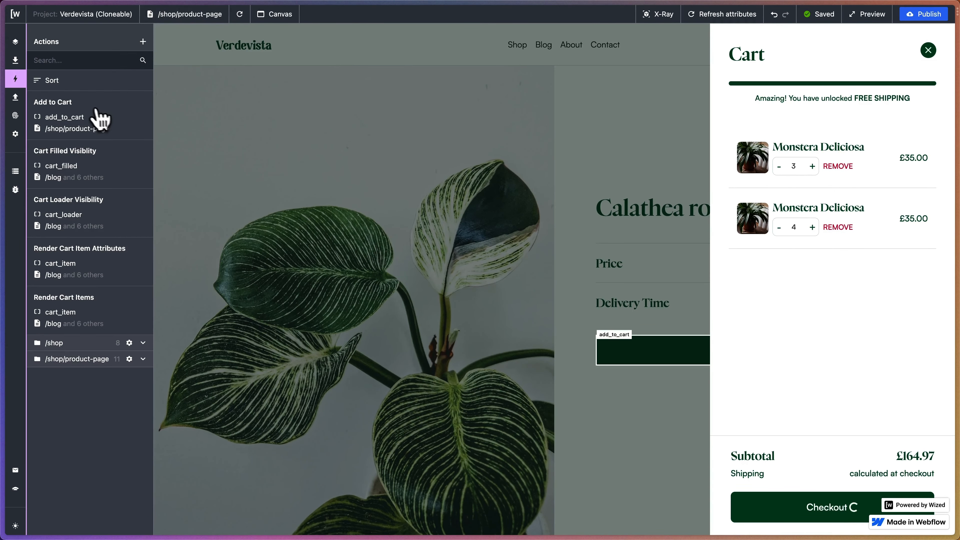
{"action": "left_click", "coordinate": [121, 306]}
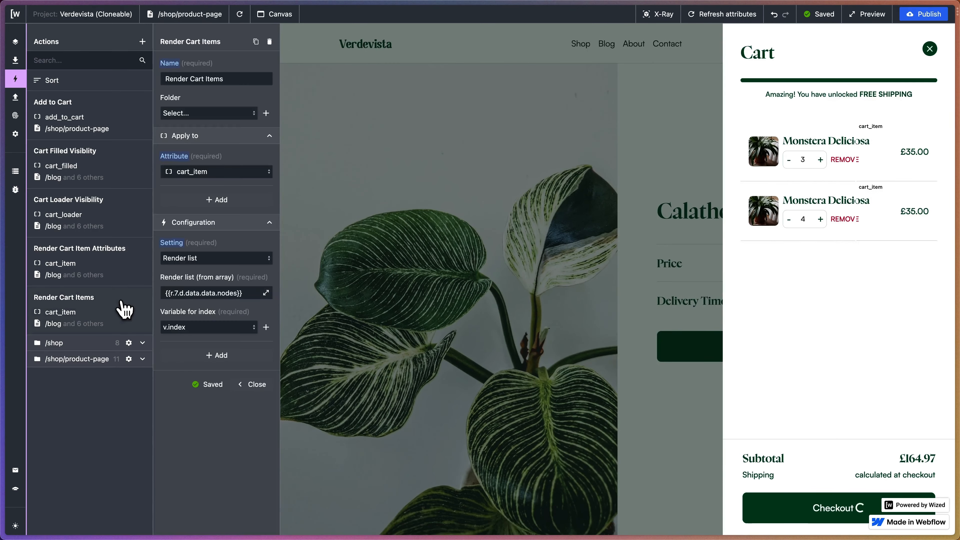
{"action": "left_click", "coordinate": [256, 41]}
{"action": "left_click", "coordinate": [240, 80]}
{"action": "left_click_drag", "start_coordinate": [254, 80], "coordinate": [158, 81]}
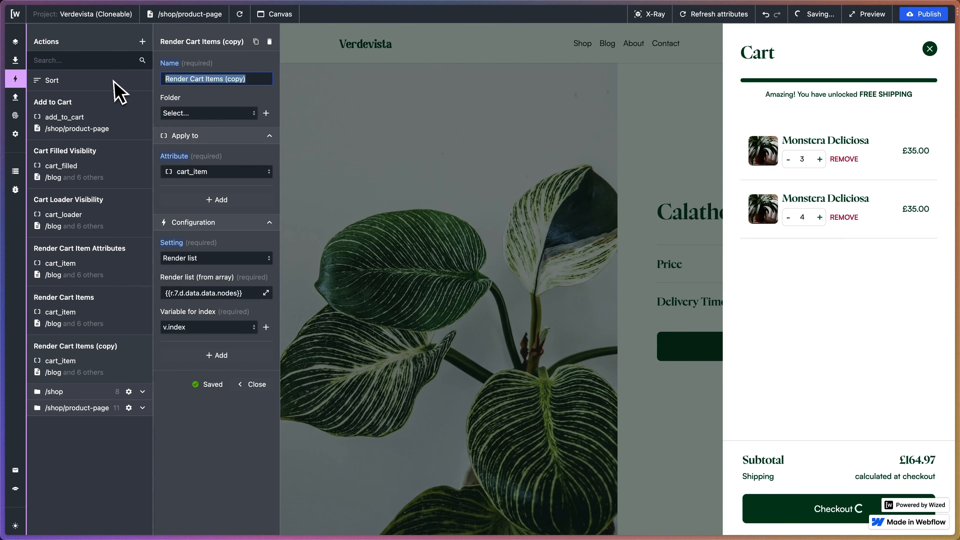
{"action": "type", "text": "Set Car"}
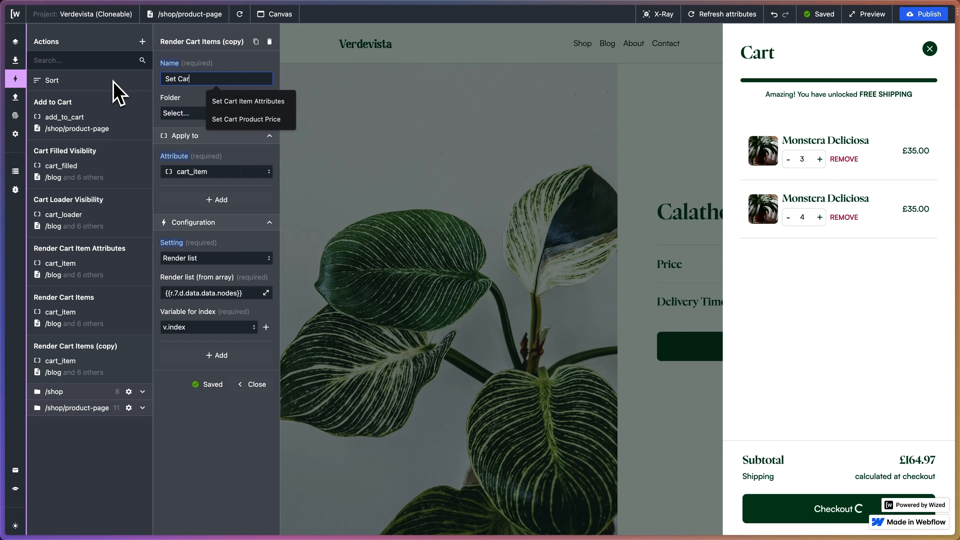
{"action": "type", "text": "t Product Image"}
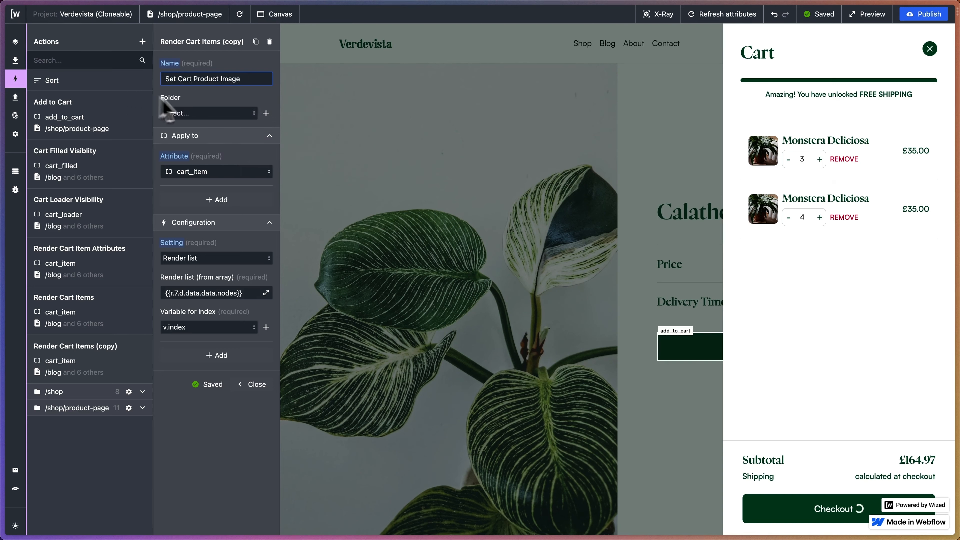
{"action": "left_click", "coordinate": [208, 102]}
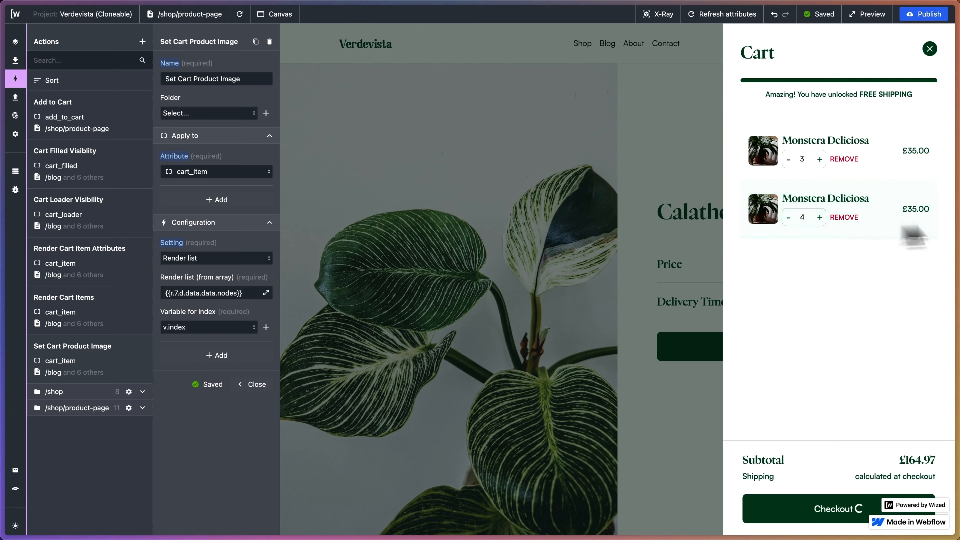
Remove the second item from the previewed store cart and close the cart.
{"action": "left_click", "coordinate": [847, 218]}
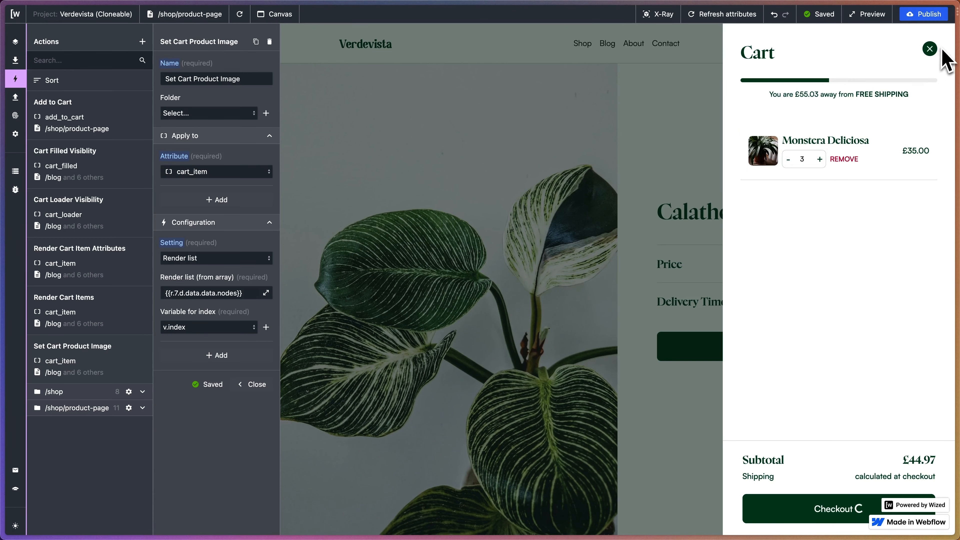
{"action": "left_click", "coordinate": [930, 48]}
{"action": "left_click", "coordinate": [207, 79]}
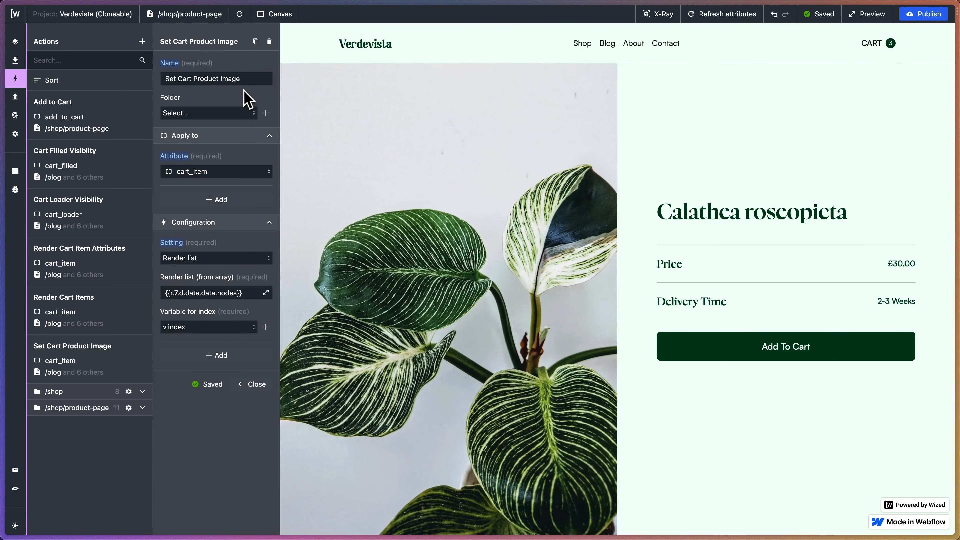
Apply the Set Cart Product Image action to the cart_item_image attribute.
{"action": "left_click", "coordinate": [212, 172]}
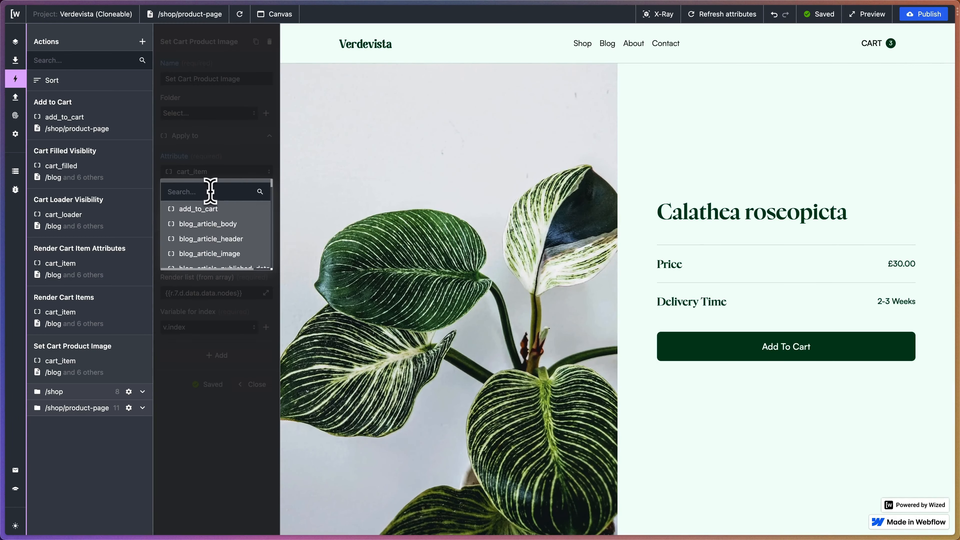
{"action": "type", "text": "cart_item_)"}
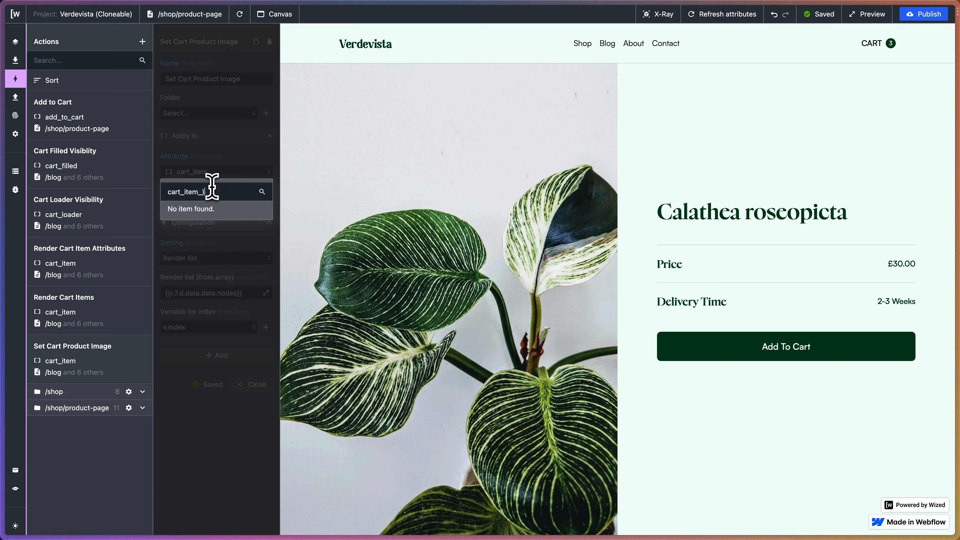
{"action": "key", "text": "BackSpace"}
{"action": "left_click", "coordinate": [222, 209]}
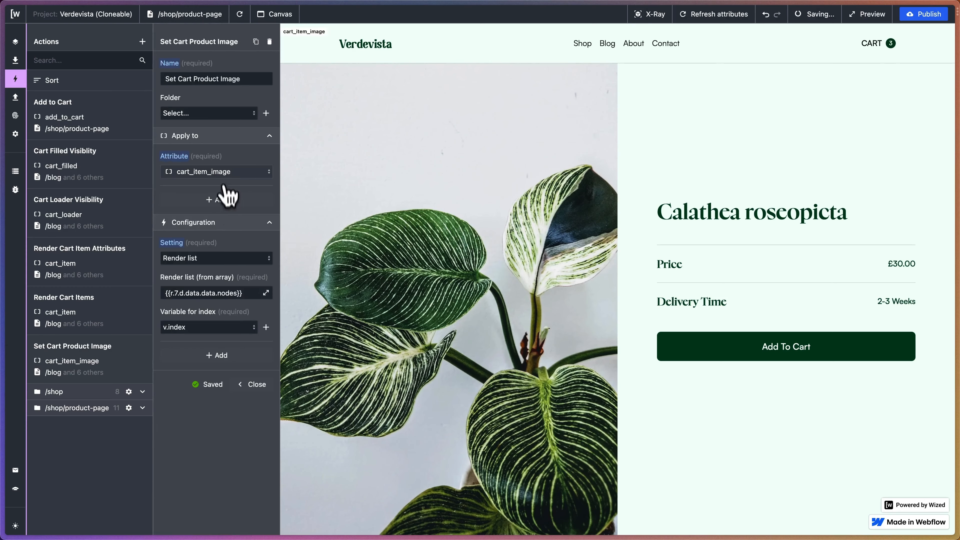
Change the Set Cart Product Image action's setting to Set HTML attribute with the key src.
{"action": "left_click", "coordinate": [220, 260]}
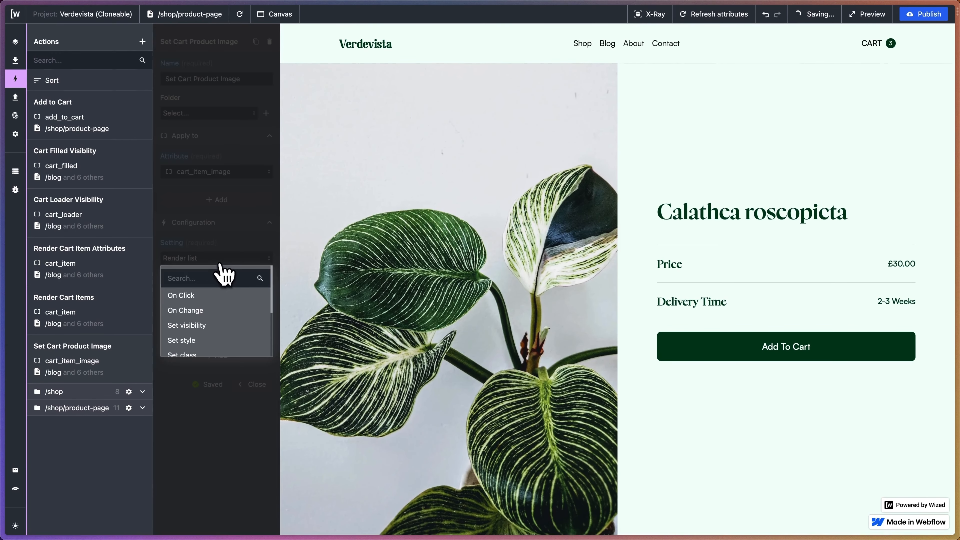
{"action": "scroll", "coordinate": [223, 320], "scroll_direction": "down", "scroll_amount": 5}
{"action": "scroll", "coordinate": [224, 323], "scroll_direction": "up", "scroll_amount": 3}
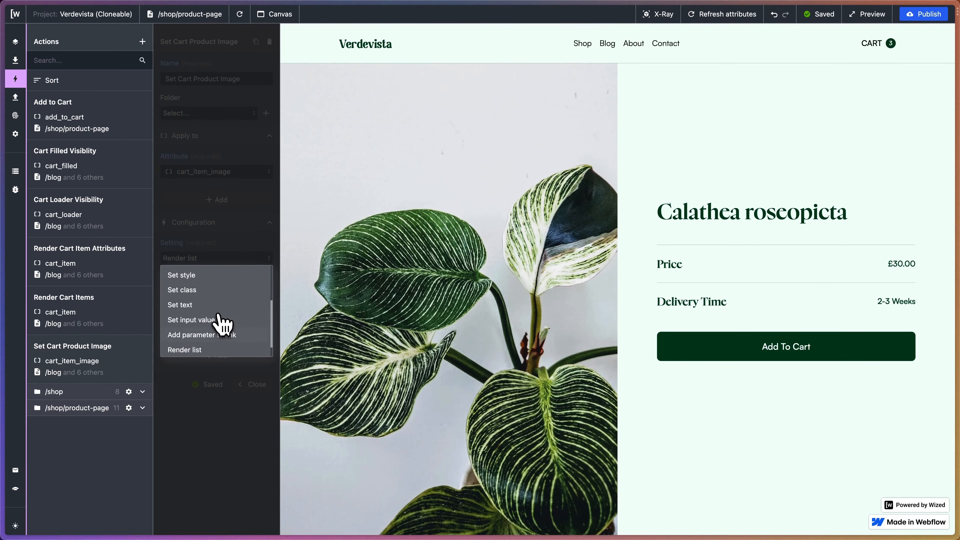
{"action": "scroll", "coordinate": [221, 322], "scroll_direction": "down", "scroll_amount": 3}
{"action": "left_click", "coordinate": [211, 348]}
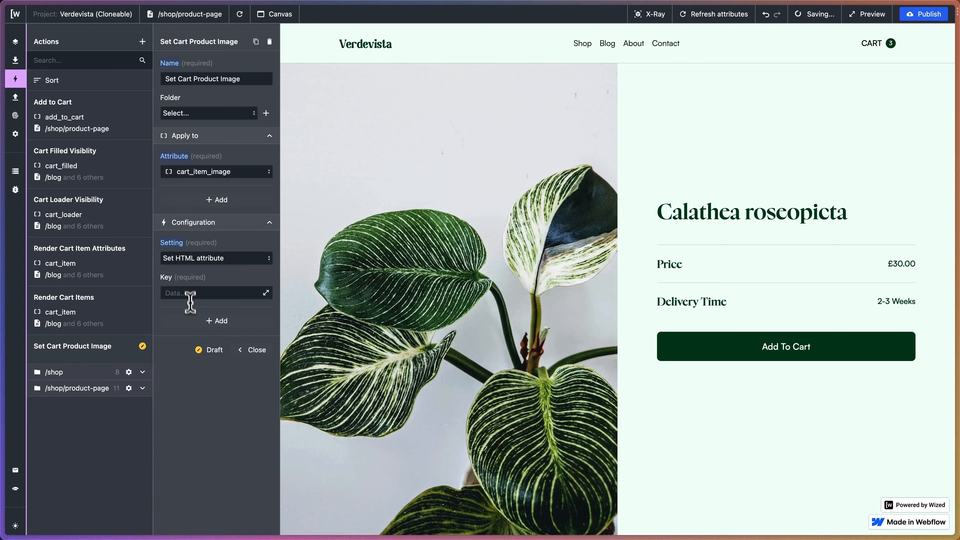
{"action": "left_click", "coordinate": [187, 292]}
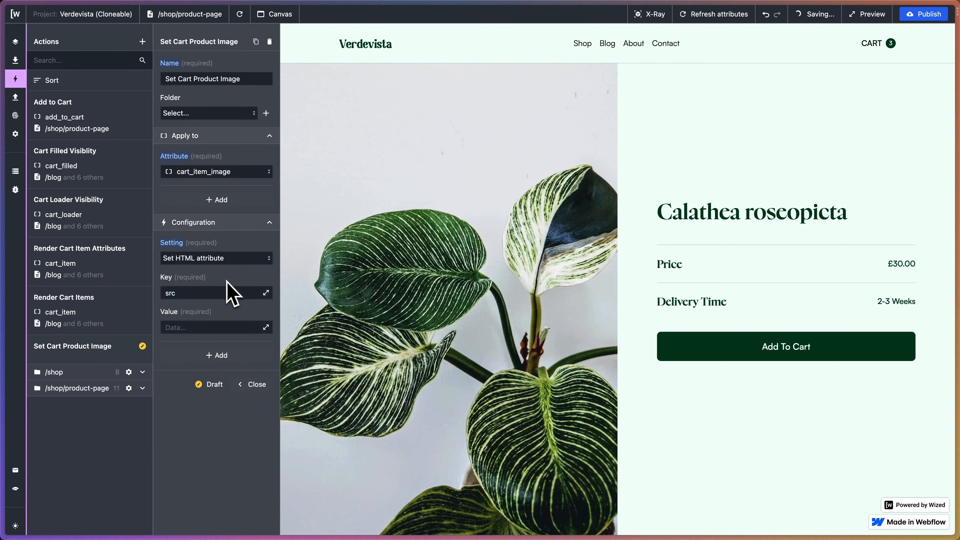
Set the src value to r.7.d.data.data.nodes[v.index].images.edges[0].node.originalSrc from the Fetch Cart Items result.
{"action": "left_click", "coordinate": [265, 327]}
{"action": "scroll", "coordinate": [560, 161], "scroll_direction": "down", "scroll_amount": 15}
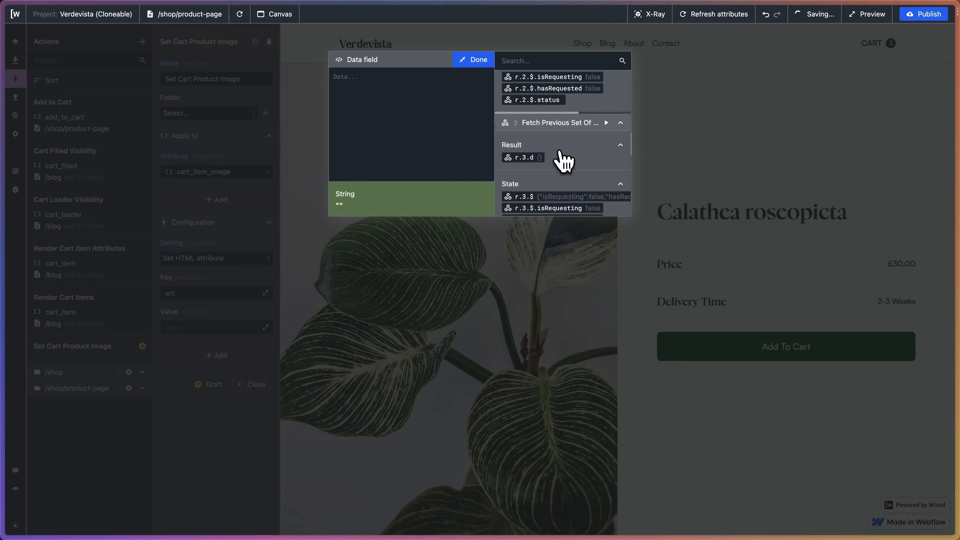
{"action": "scroll", "coordinate": [563, 161], "scroll_direction": "up", "scroll_amount": 10}
{"action": "scroll", "coordinate": [564, 161], "scroll_direction": "right", "scroll_amount": 3}
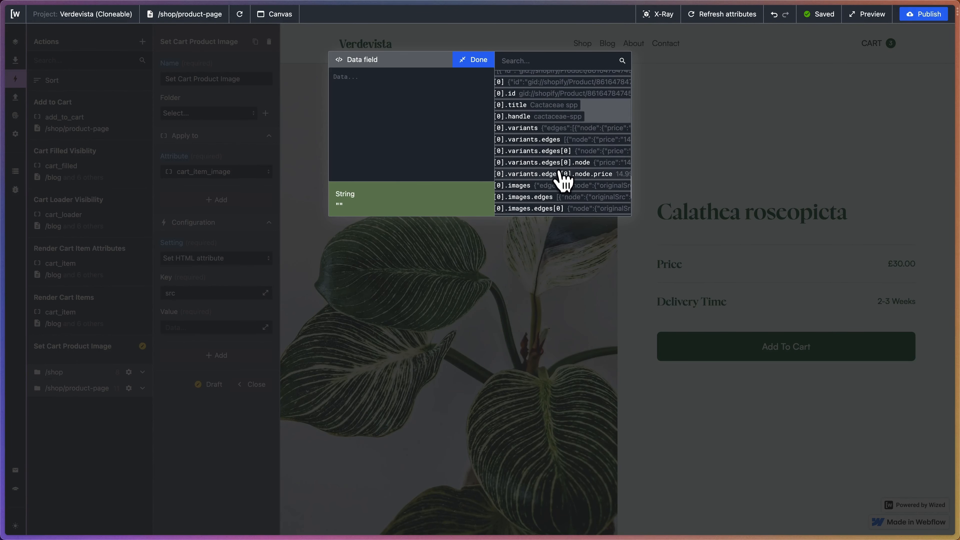
{"action": "scroll", "coordinate": [562, 181], "scroll_direction": "right", "scroll_amount": 3}
{"action": "scroll", "coordinate": [564, 184], "scroll_direction": "down", "scroll_amount": 3}
{"action": "scroll", "coordinate": [563, 184], "scroll_direction": "left", "scroll_amount": 3}
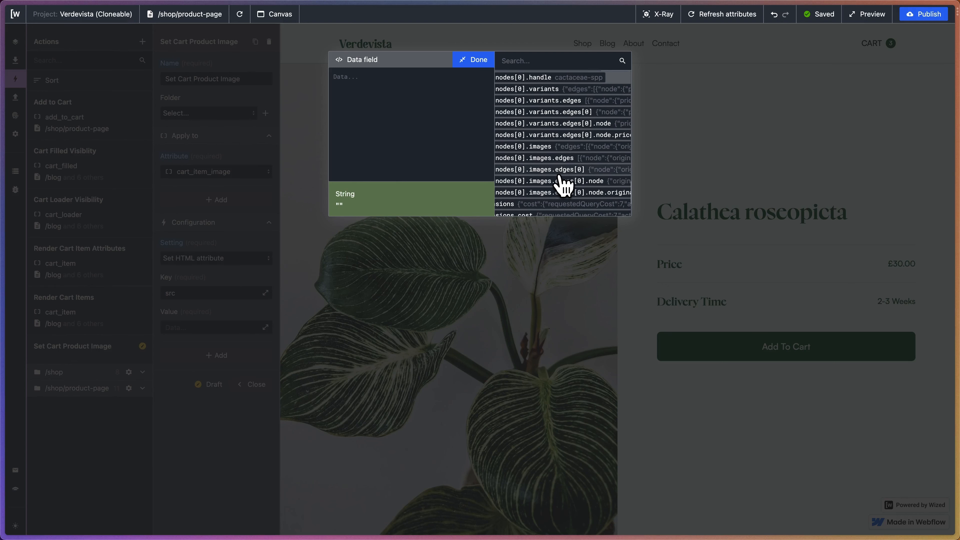
{"action": "scroll", "coordinate": [567, 181], "scroll_direction": "right", "scroll_amount": 3}
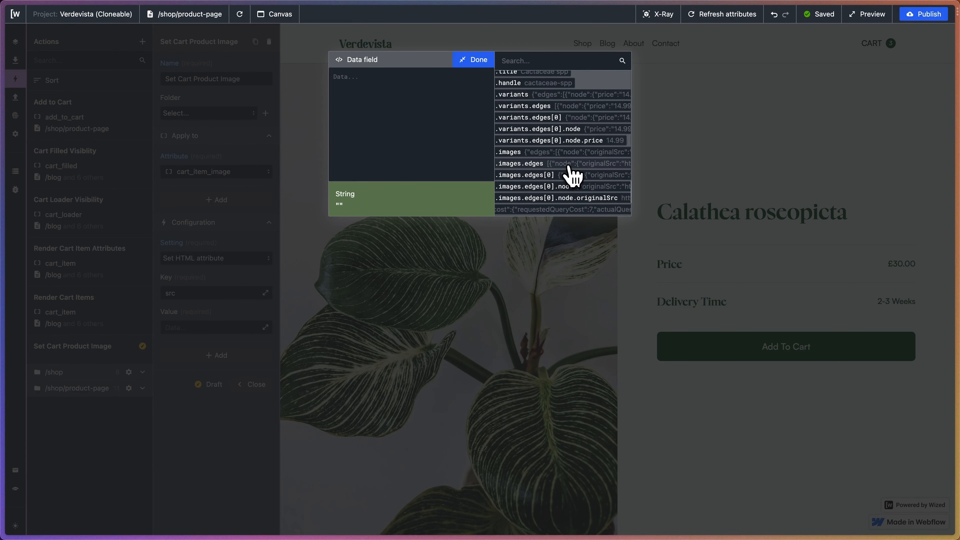
{"action": "left_click", "coordinate": [574, 199]}
{"action": "left_click", "coordinate": [423, 77]}
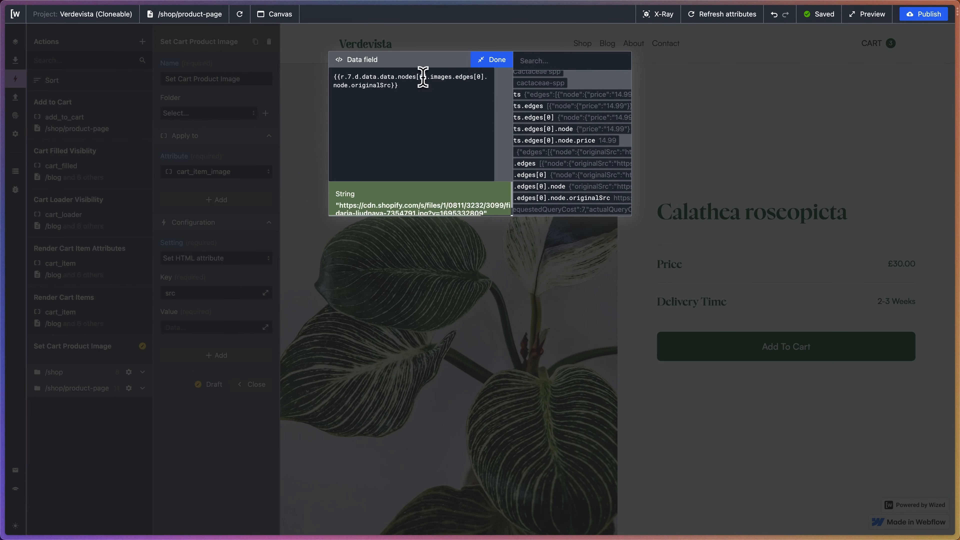
{"action": "key", "text": "BackSpace"}
{"action": "type", "text": "v.index"}
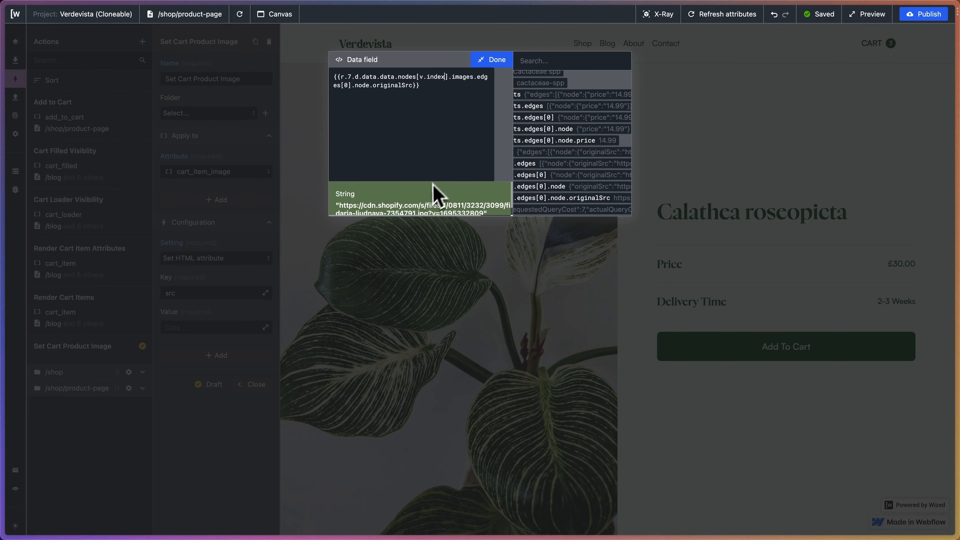
{"action": "left_click", "coordinate": [491, 60]}
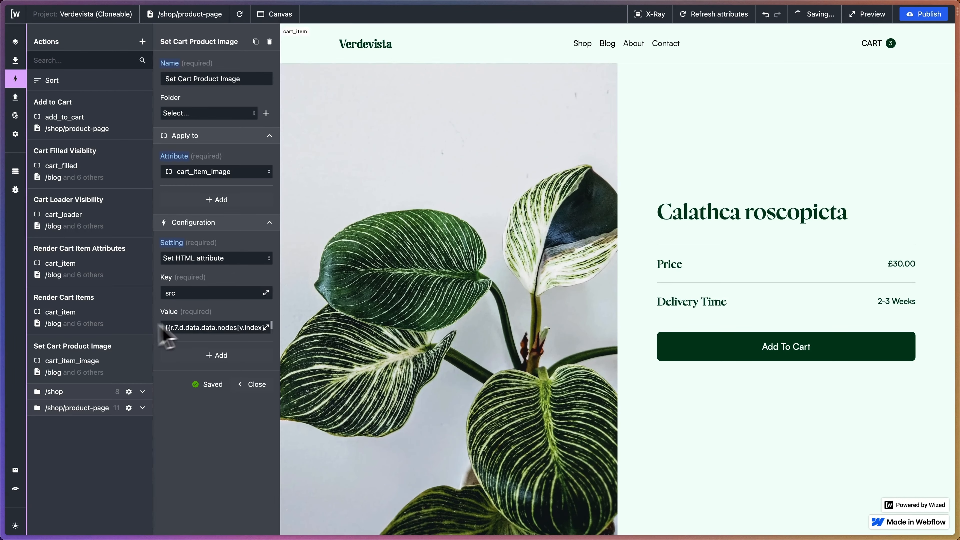
Add a second Set HTML attribute setting with the key srcset to the Set Cart Product Image action.
{"action": "left_click", "coordinate": [221, 355]}
{"action": "left_click", "coordinate": [197, 368]}
{"action": "scroll", "coordinate": [197, 435], "scroll_direction": "down", "scroll_amount": 3}
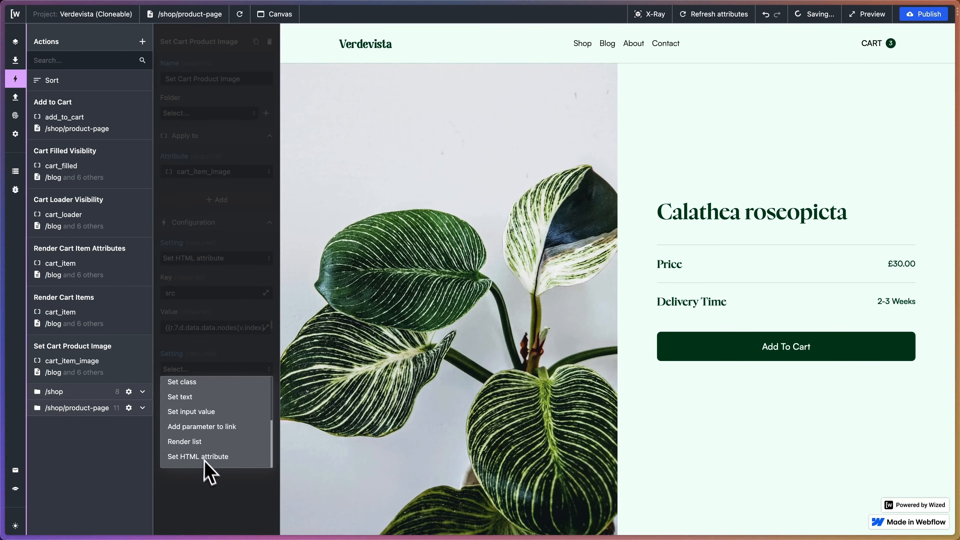
{"action": "left_click", "coordinate": [204, 457]}
{"action": "left_click", "coordinate": [175, 403]}
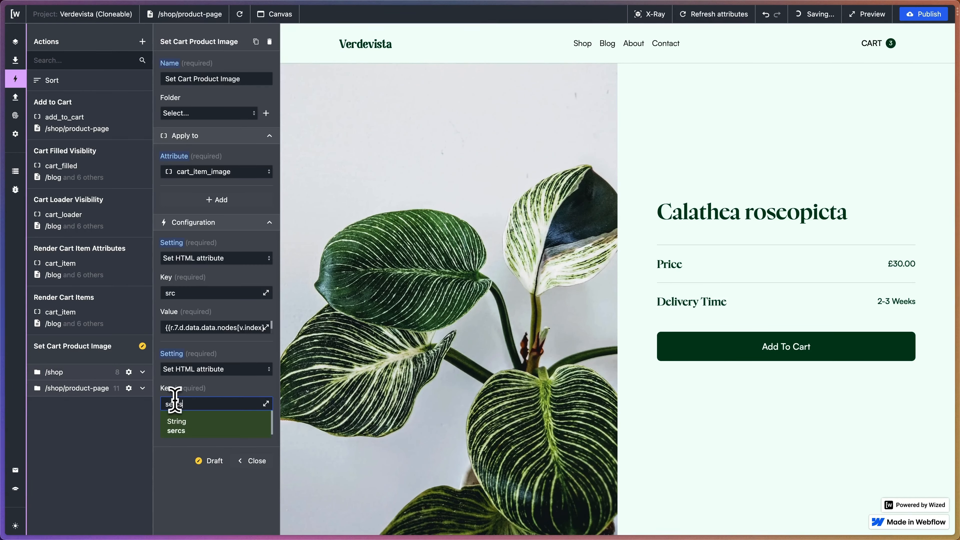
{"action": "left_click", "coordinate": [173, 404]}
{"action": "key", "text": "BackSpace"}
{"action": "left_click", "coordinate": [186, 450]}
Copy the src value expression into the srcset value.
{"action": "left_click", "coordinate": [225, 330]}
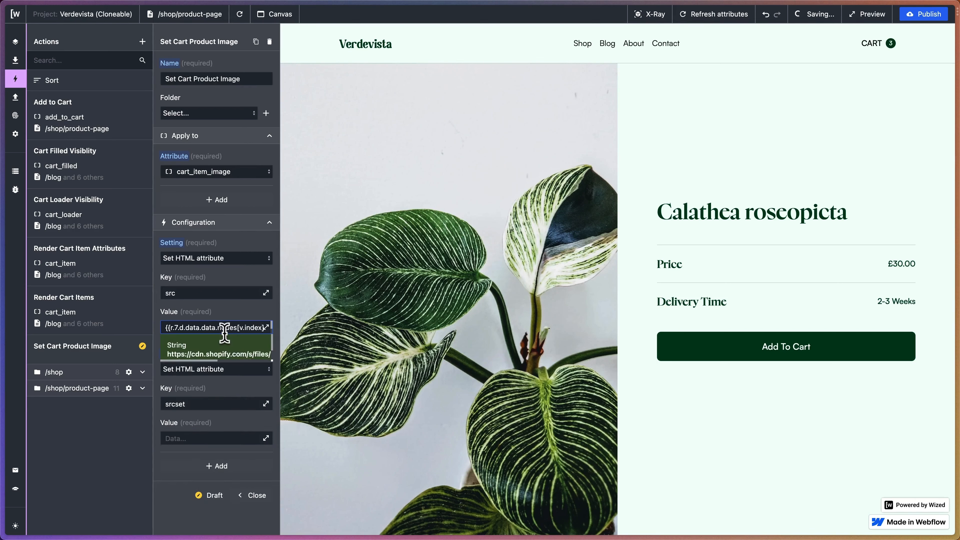
{"action": "key", "text": "super+a"}
{"action": "key", "text": "super+c"}
{"action": "left_click", "coordinate": [227, 438]}
{"action": "key", "text": "super+v"}
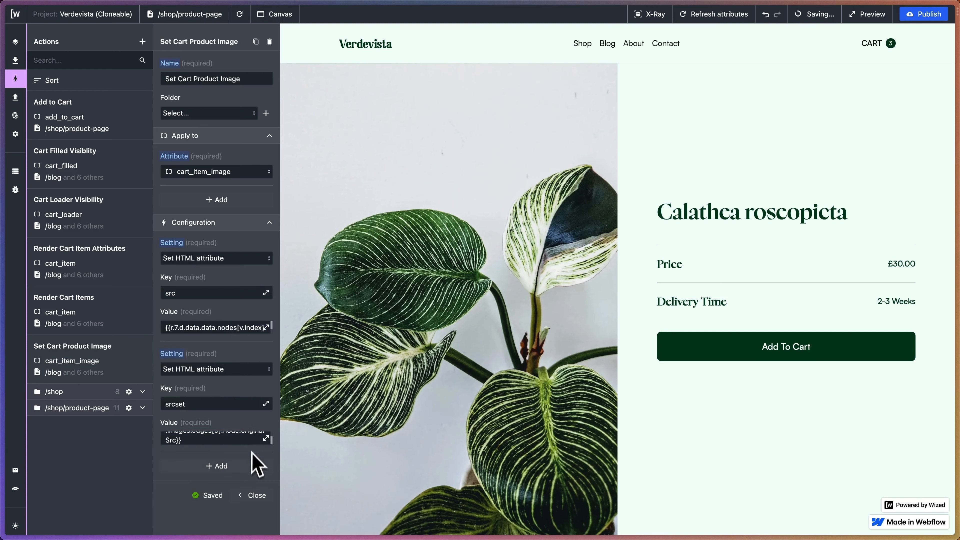
Reload the page preview, check the cart item images, and add the Calathea roseopicta to the cart.
{"action": "left_click", "coordinate": [240, 14]}
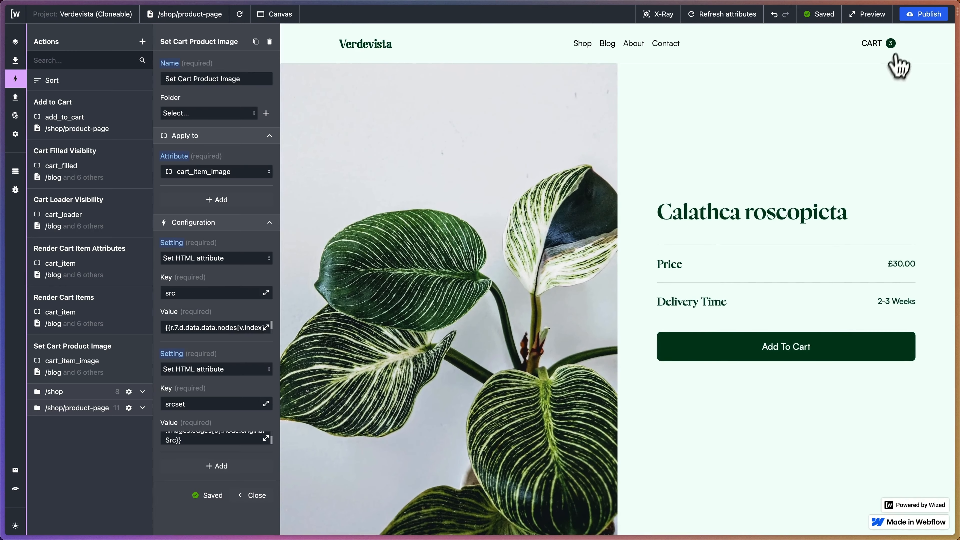
{"action": "left_click", "coordinate": [885, 42]}
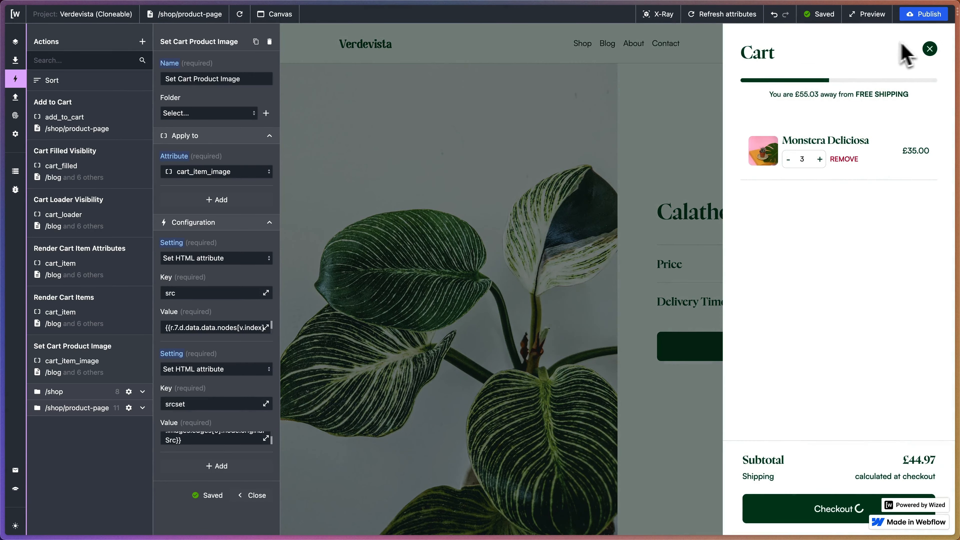
{"action": "left_click", "coordinate": [933, 48]}
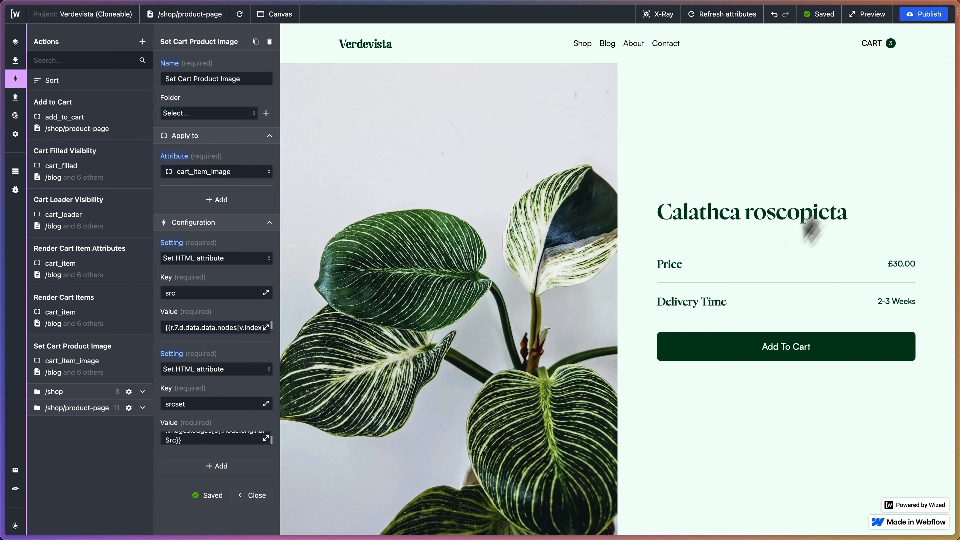
{"action": "left_click", "coordinate": [731, 351]}
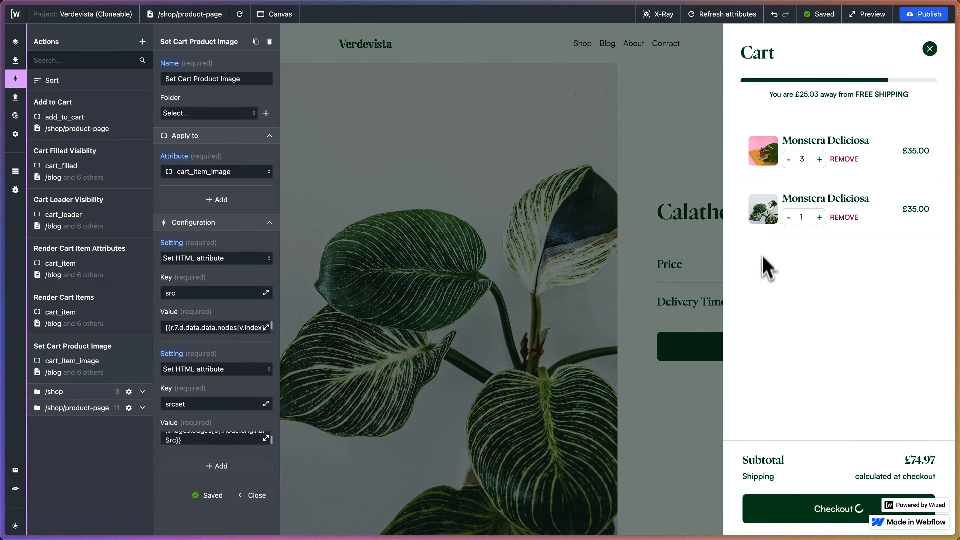
{"action": "left_click", "coordinate": [930, 48]}
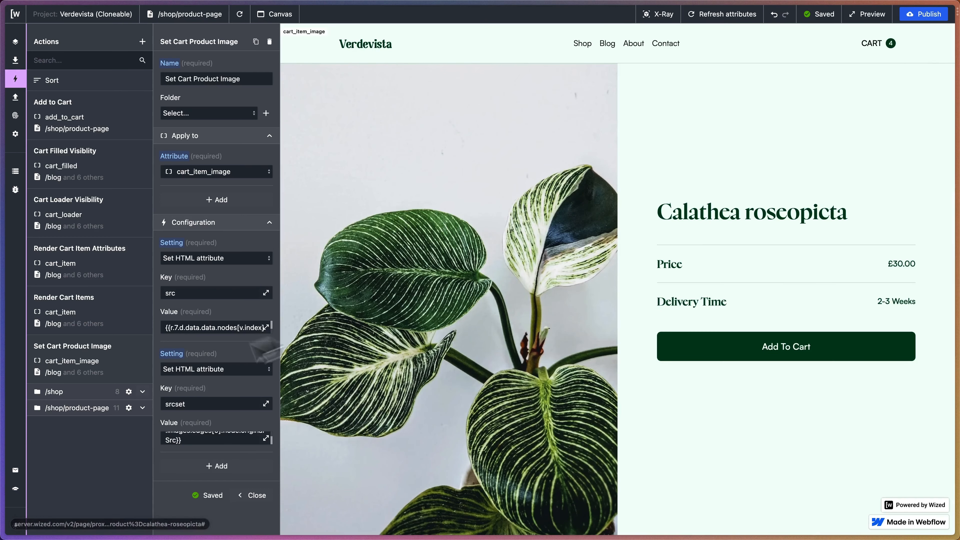
Duplicate the Set Cart Product Image action and rename the copy Set Cart Product Name.
{"action": "left_click", "coordinate": [256, 42]}
{"action": "left_click", "coordinate": [200, 79]}
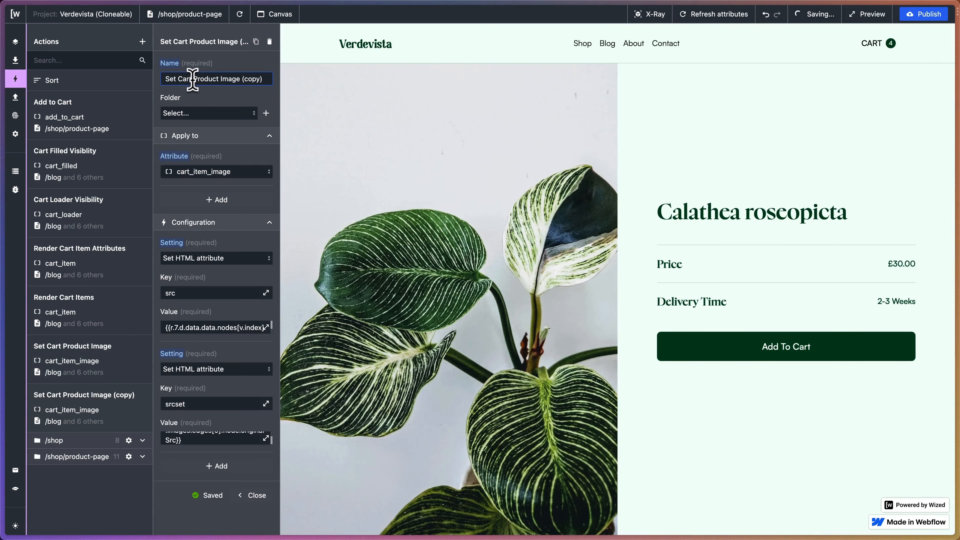
{"action": "left_click_drag", "start_coordinate": [217, 78], "coordinate": [295, 88]}
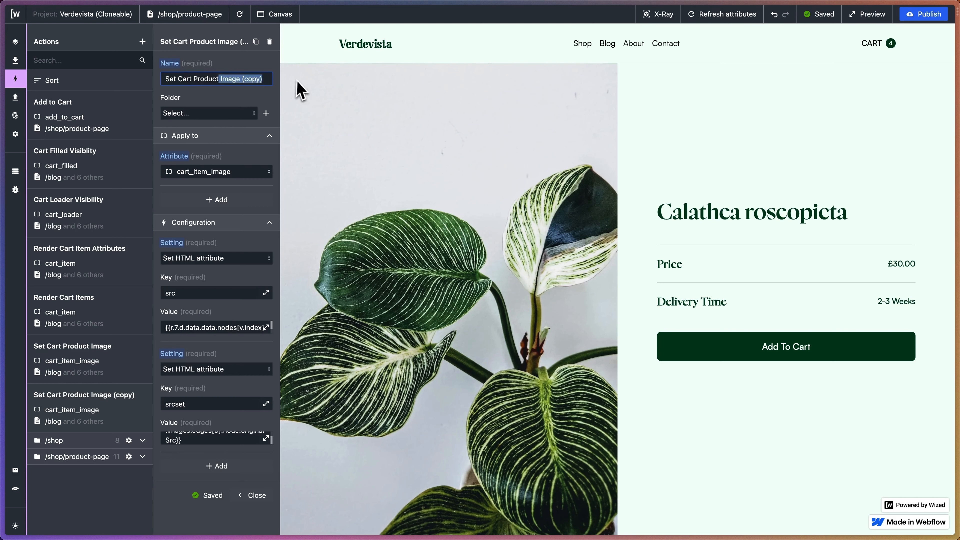
{"action": "key", "text": "BackSpace"}
{"action": "type", "text": "Name"}
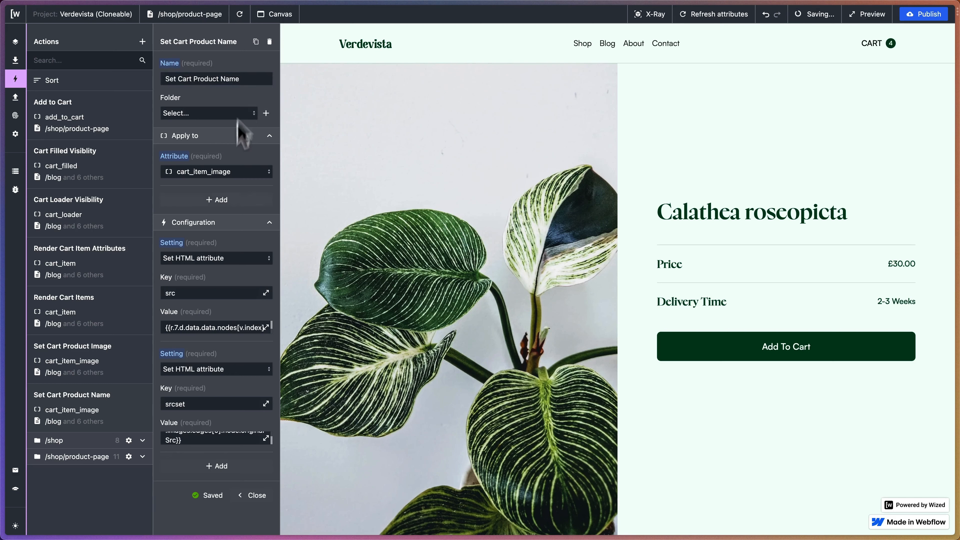
Apply the Set Cart Product Name action to the cart_item_name attribute and remove its srcset setting.
{"action": "left_click", "coordinate": [223, 172]}
{"action": "type", "text": "cart_item_name"}
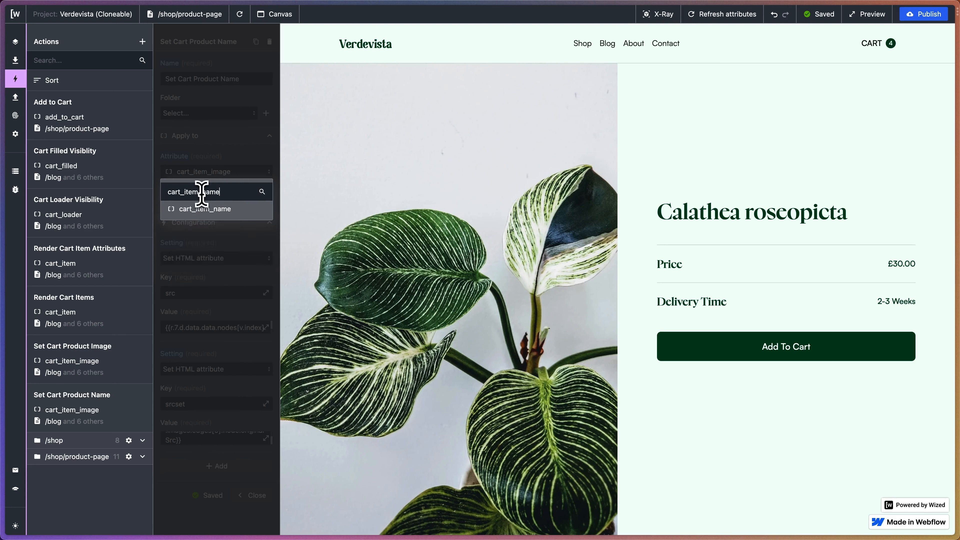
{"action": "left_click", "coordinate": [203, 209]}
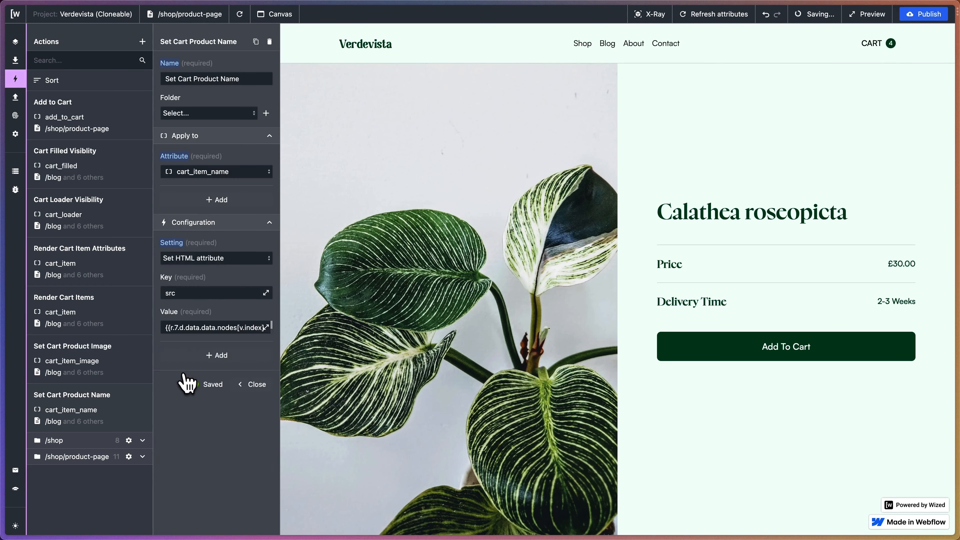
Change the action's remaining setting to Set text with the Plain text type.
{"action": "left_click", "coordinate": [267, 260]}
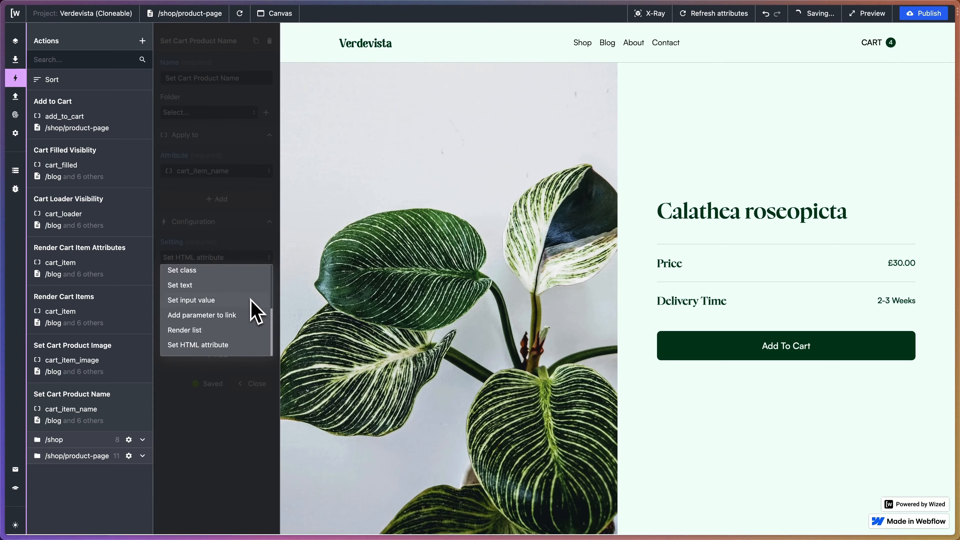
{"action": "left_click", "coordinate": [208, 286]}
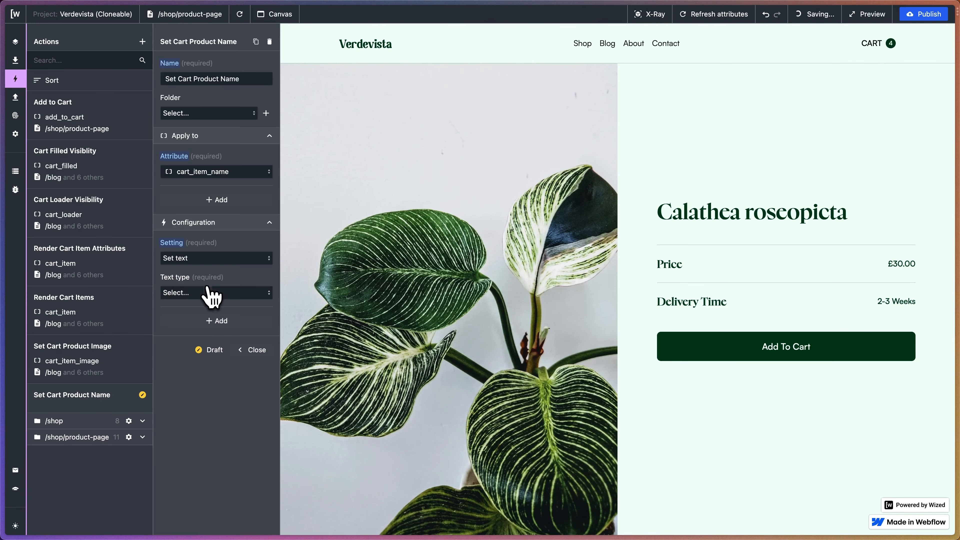
{"action": "left_click", "coordinate": [212, 293]}
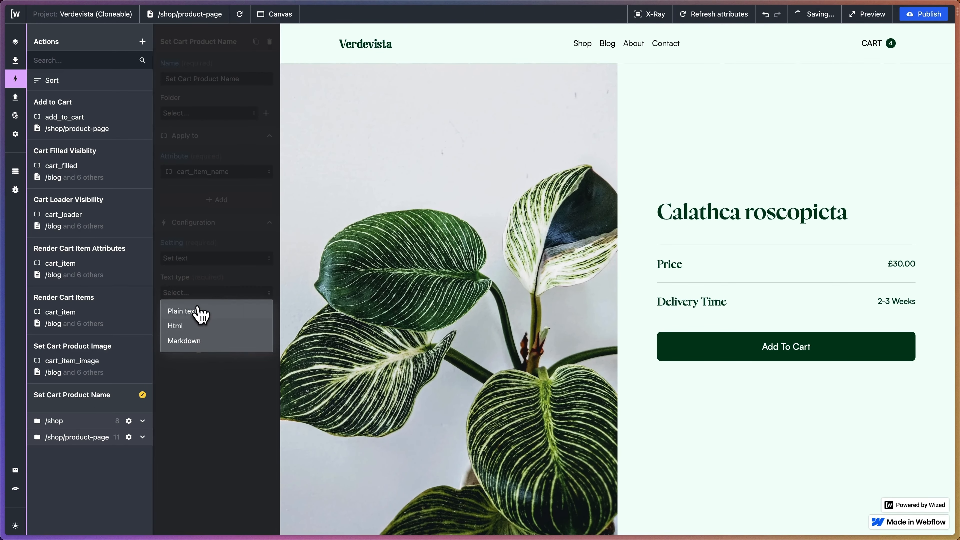
{"action": "left_click", "coordinate": [199, 311]}
Set the action's text to the cart product title expression {{r.7.d.data.data.nodes[v.index].title}}.
{"action": "left_click", "coordinate": [266, 327]}
{"action": "scroll", "coordinate": [567, 170], "scroll_direction": "down", "scroll_amount": 3}
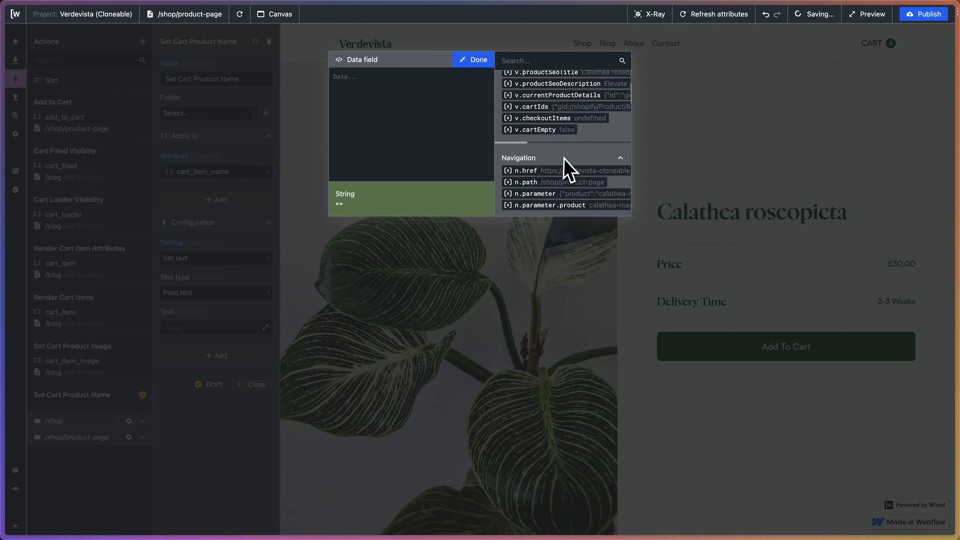
{"action": "scroll", "coordinate": [565, 159], "scroll_direction": "down", "scroll_amount": 15}
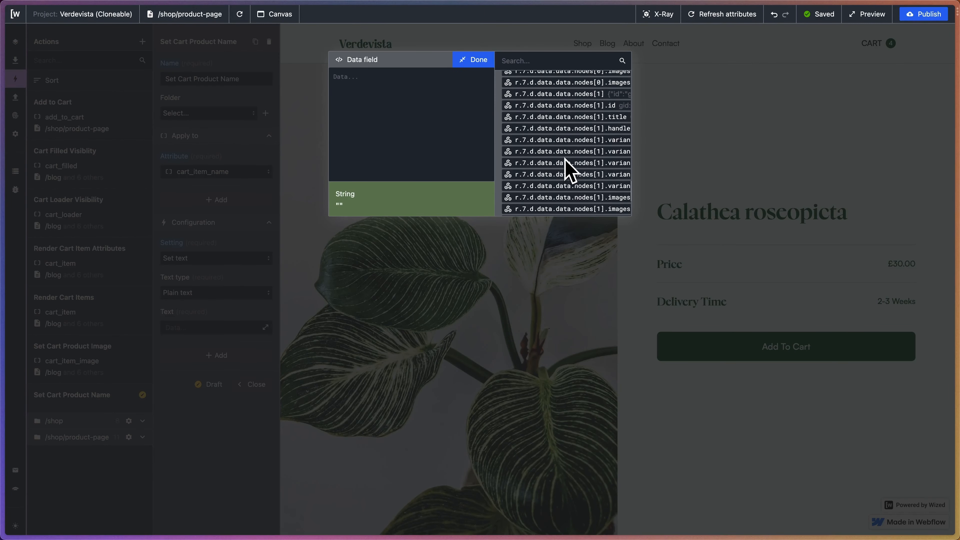
{"action": "scroll", "coordinate": [566, 167], "scroll_direction": "up", "scroll_amount": 5}
{"action": "scroll", "coordinate": [566, 167], "scroll_direction": "right", "scroll_amount": 4}
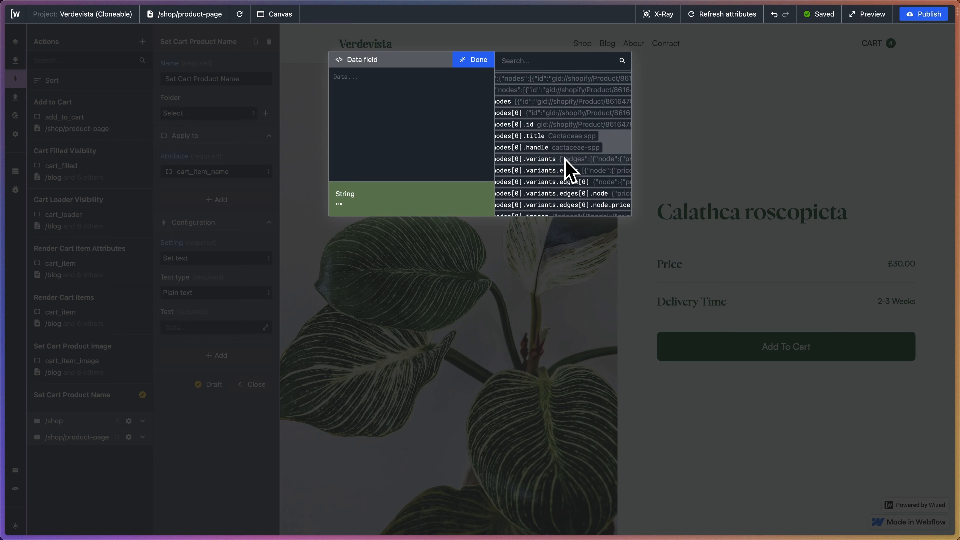
{"action": "left_click", "coordinate": [544, 136]}
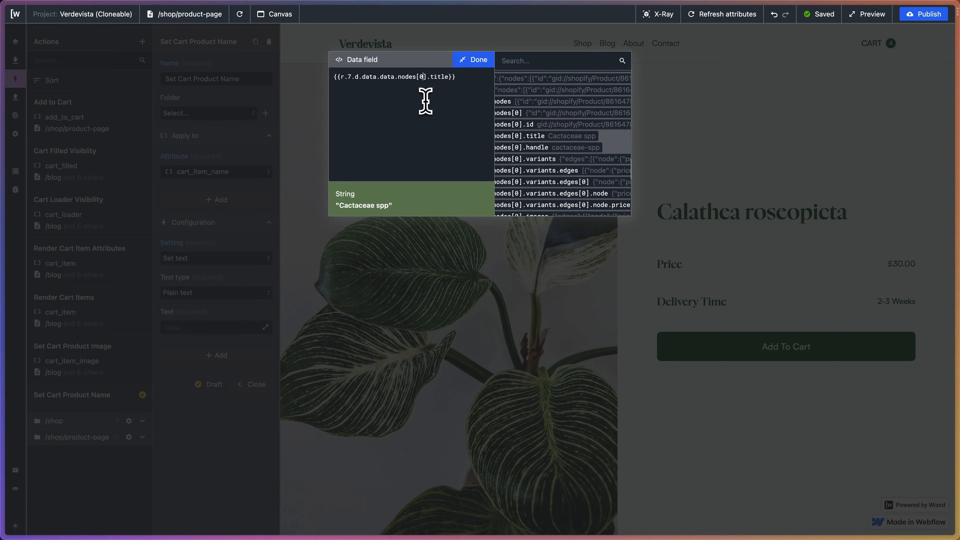
{"action": "key", "text": "BackSpace"}
{"action": "type", "text": "v,"}
{"action": "key", "text": "BackSpace"}
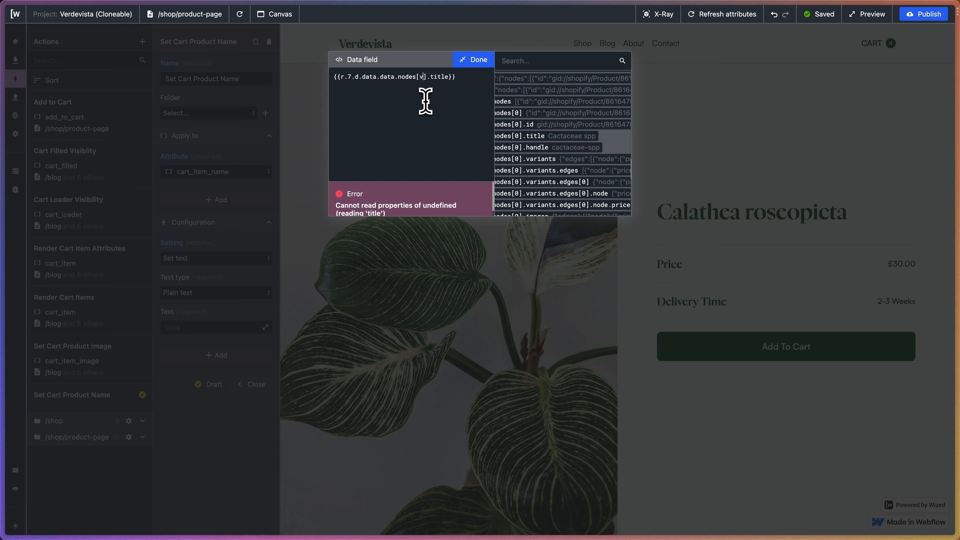
{"action": "type", "text": ".index"}
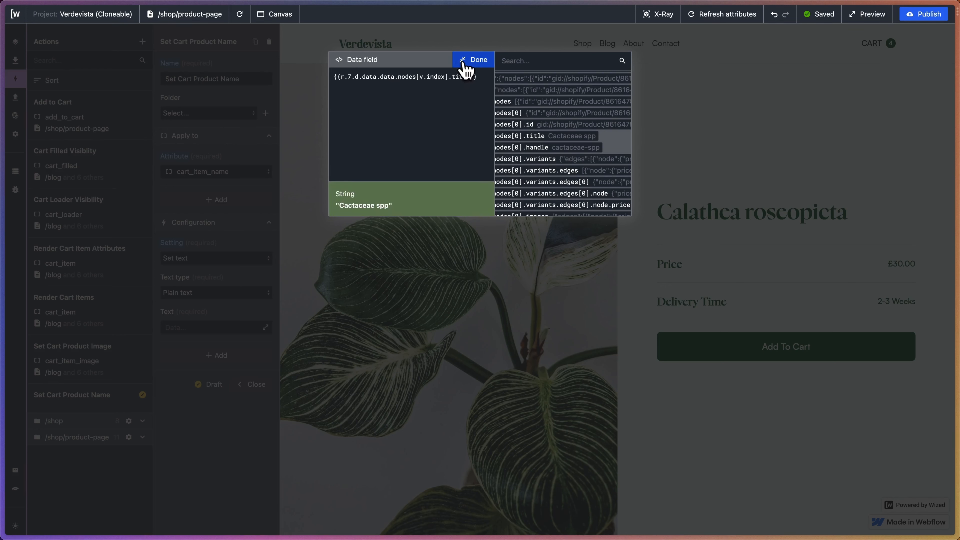
{"action": "left_click", "coordinate": [473, 59]}
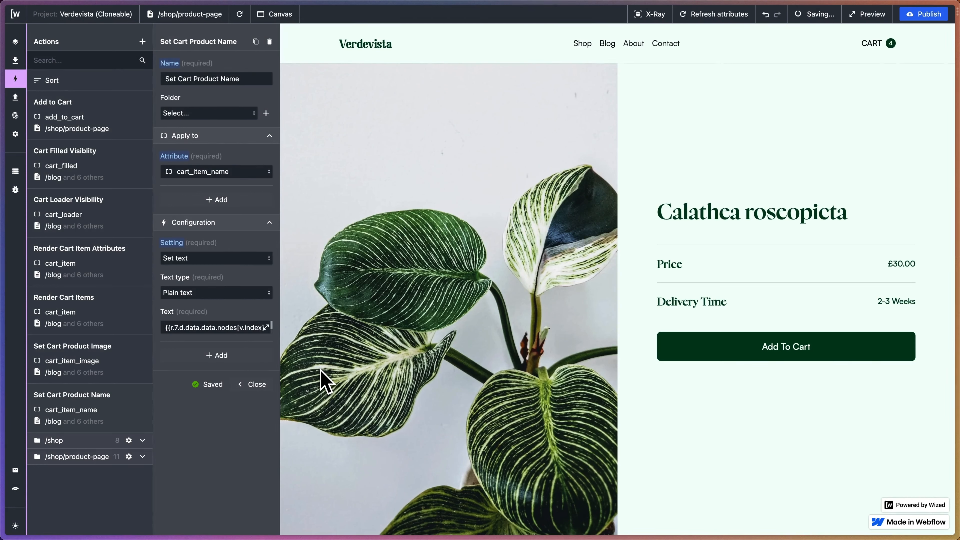
Duplicate the Set Cart Product Name action.
{"action": "left_click", "coordinate": [256, 42]}
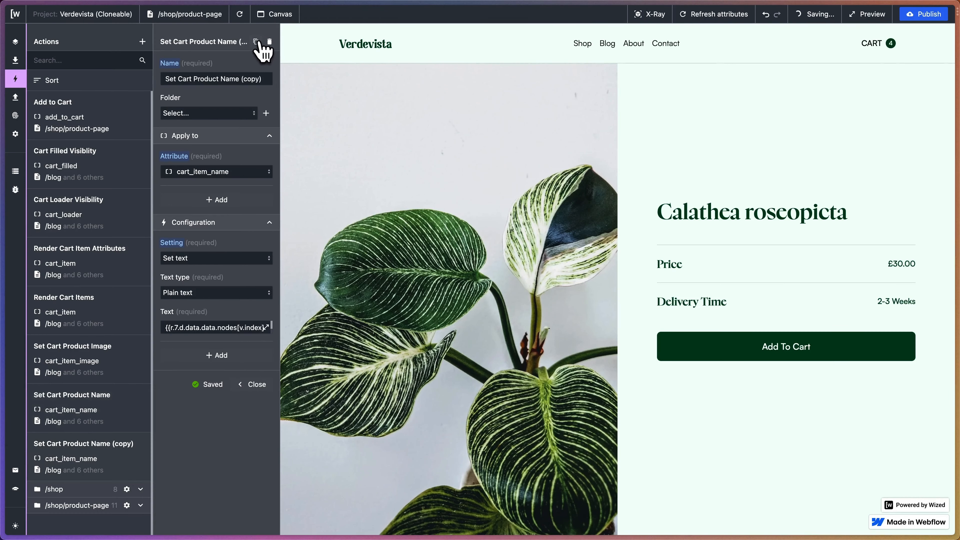
{"action": "left_click_drag", "start_coordinate": [223, 80], "coordinate": [281, 82]}
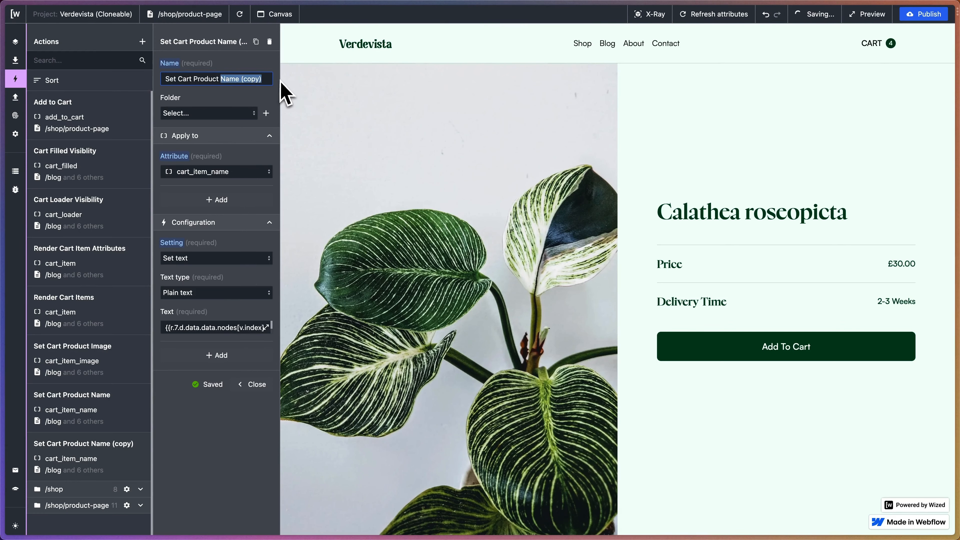
{"action": "key", "text": "super+Tab"}
{"action": "type", "text": "P"}
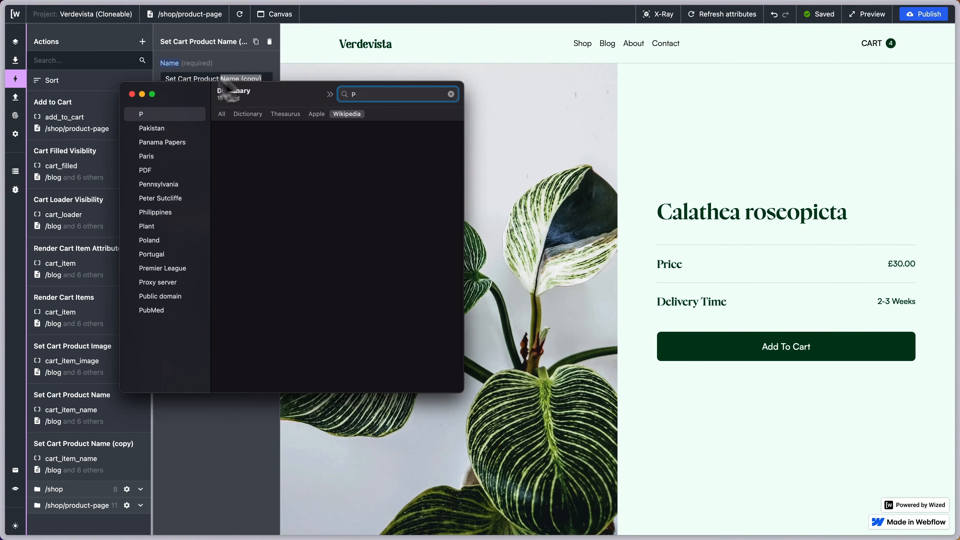
{"action": "left_click", "coordinate": [132, 94]}
Rename the duplicated action Set Cart Product Price.
{"action": "left_click", "coordinate": [249, 79]}
{"action": "left_click_drag", "start_coordinate": [223, 79], "coordinate": [293, 91]}
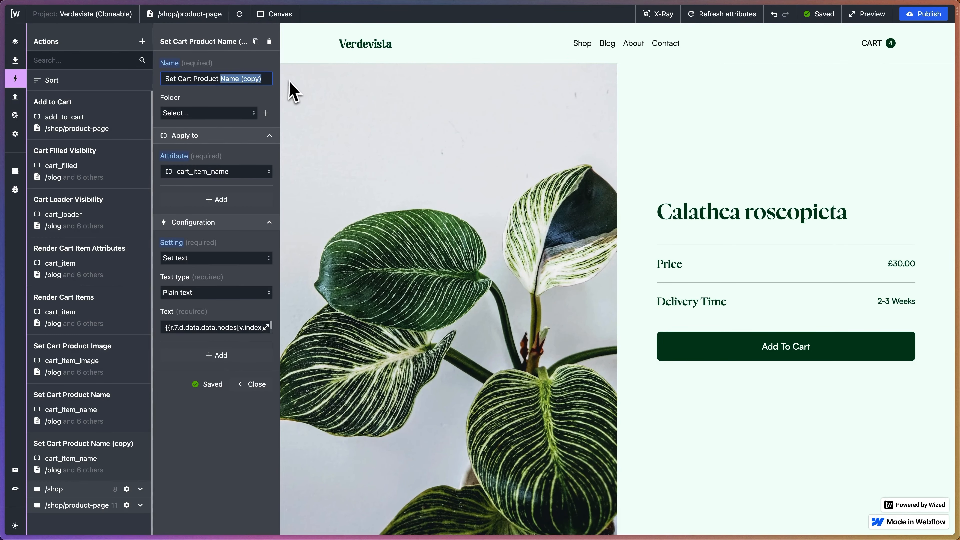
{"action": "type", "text": "Price"}
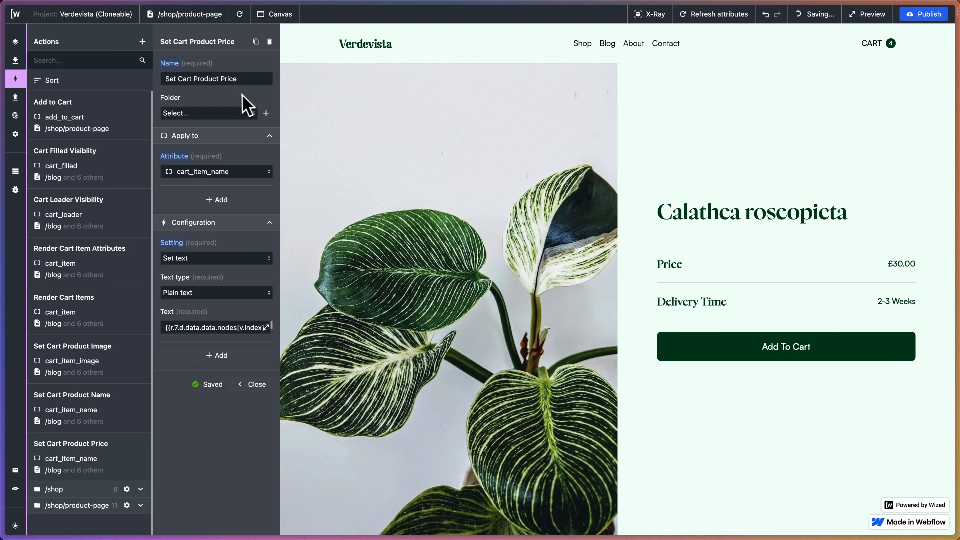
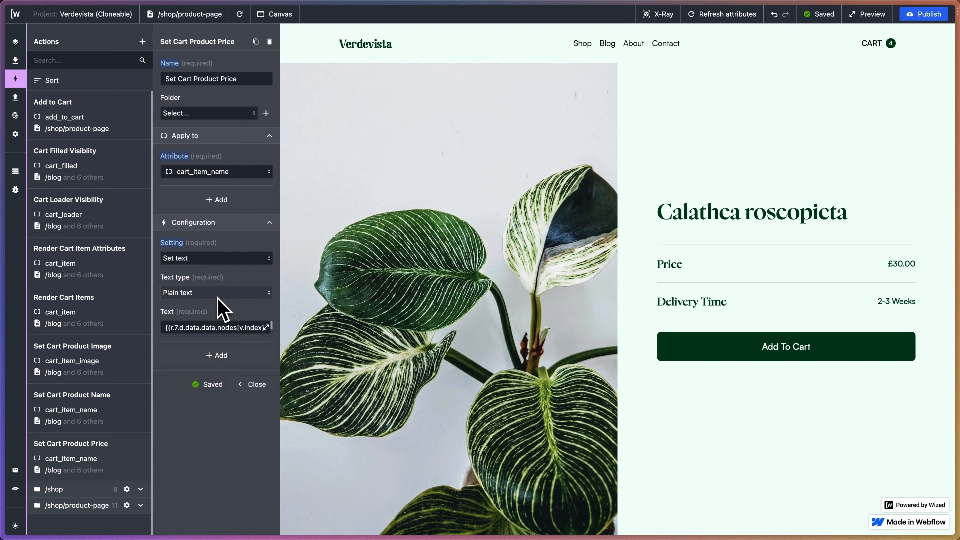
Search the Set Cart Product Price action's attribute options for cart_item_pr and clear the search.
{"action": "left_click", "coordinate": [229, 172]}
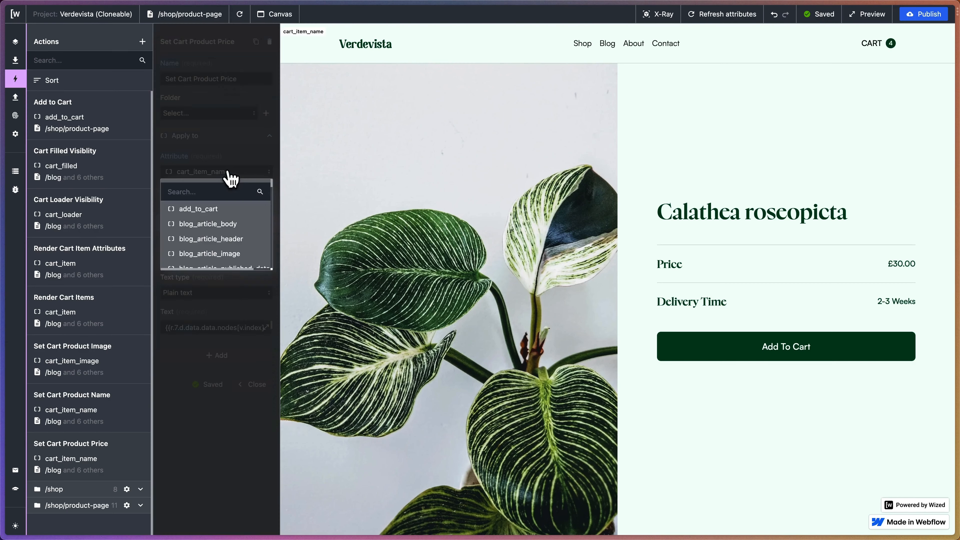
{"action": "type", "text": "cart_it"}
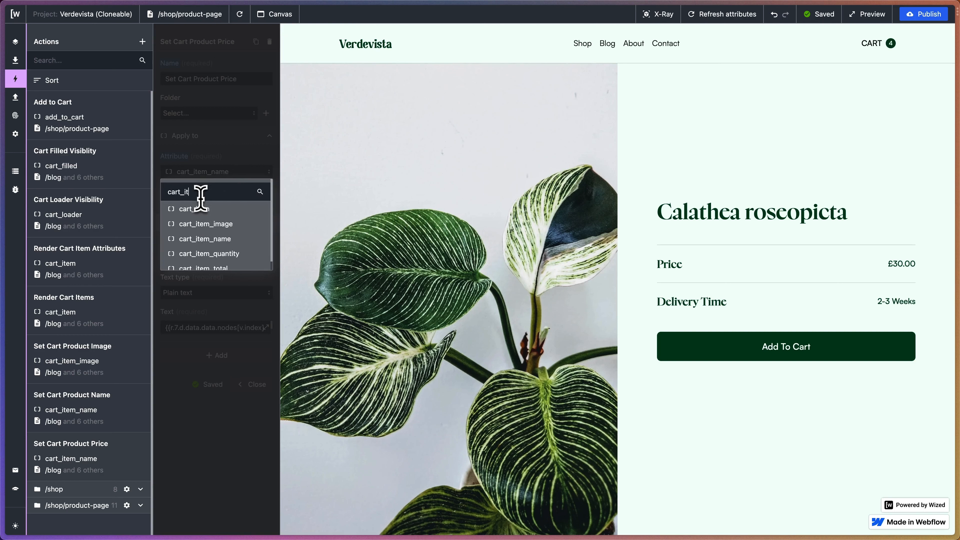
{"action": "type", "text": "em_pr"}
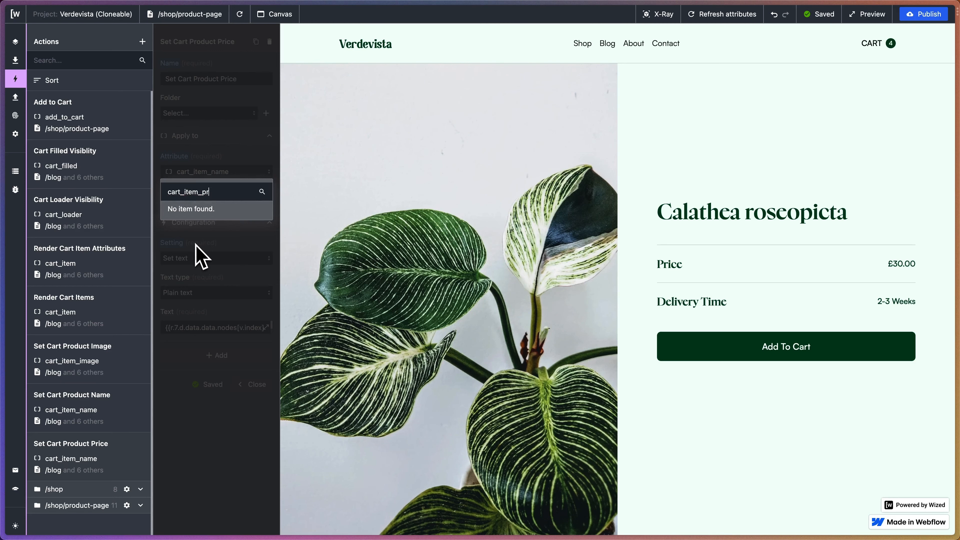
{"action": "key", "text": "BackSpace"}
{"action": "key", "text": "BackSpace"}
{"action": "key", "text": "BackSpace"}
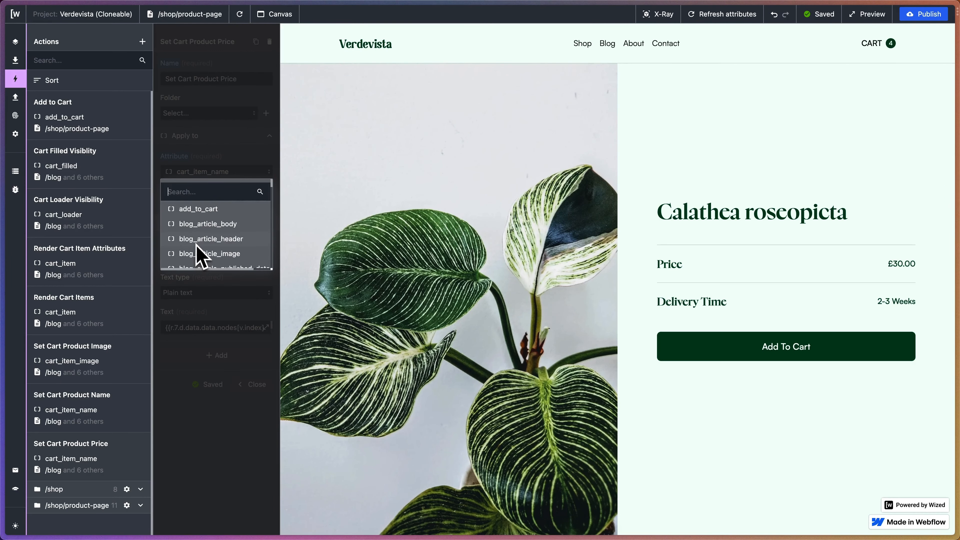
Open the store's cart in the preview and inspect the item price's attribute name with X-Ray.
{"action": "left_click", "coordinate": [888, 44]}
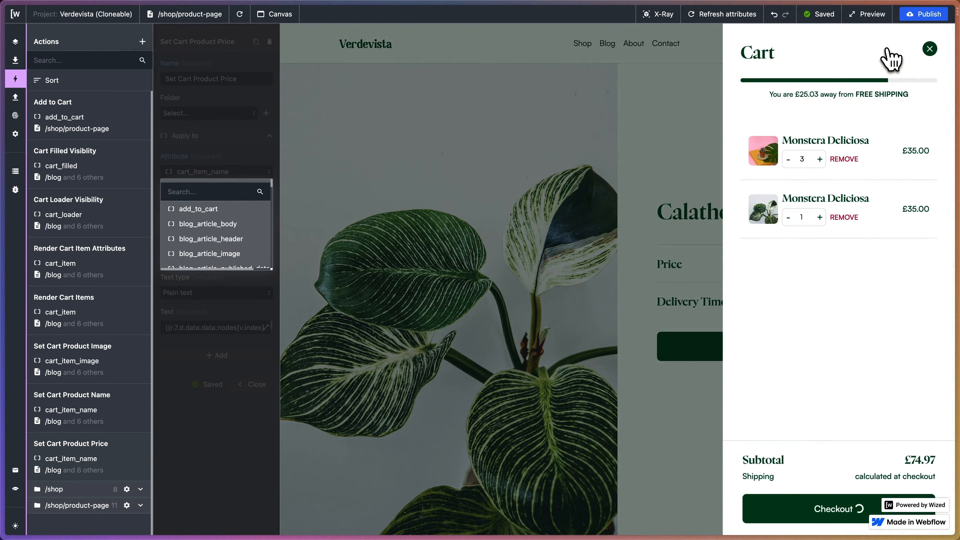
{"action": "left_click", "coordinate": [661, 18]}
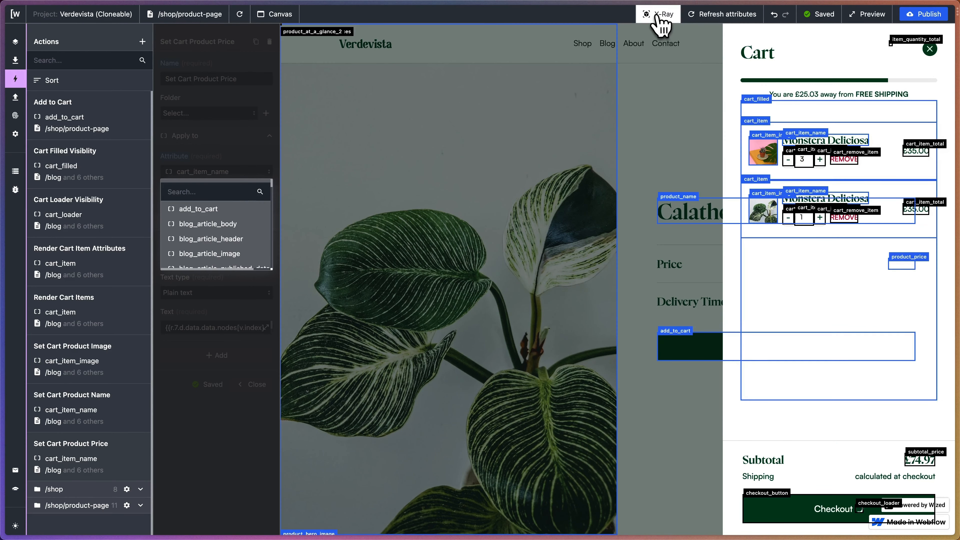
{"action": "left_click", "coordinate": [658, 19]}
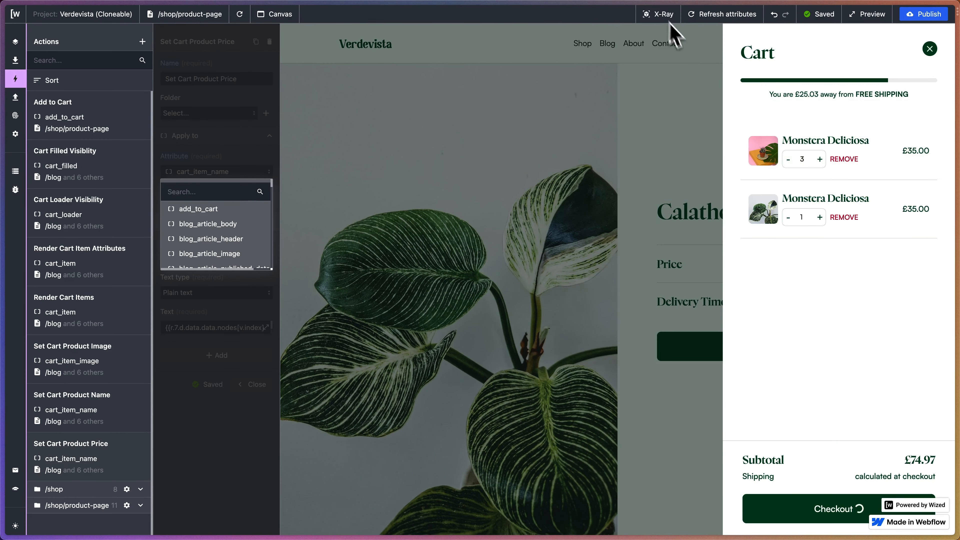
Apply the Set Cart Product Price action to the cart_item_total attribute.
{"action": "left_click", "coordinate": [196, 191]}
{"action": "type", "text": "cart_item_tot"}
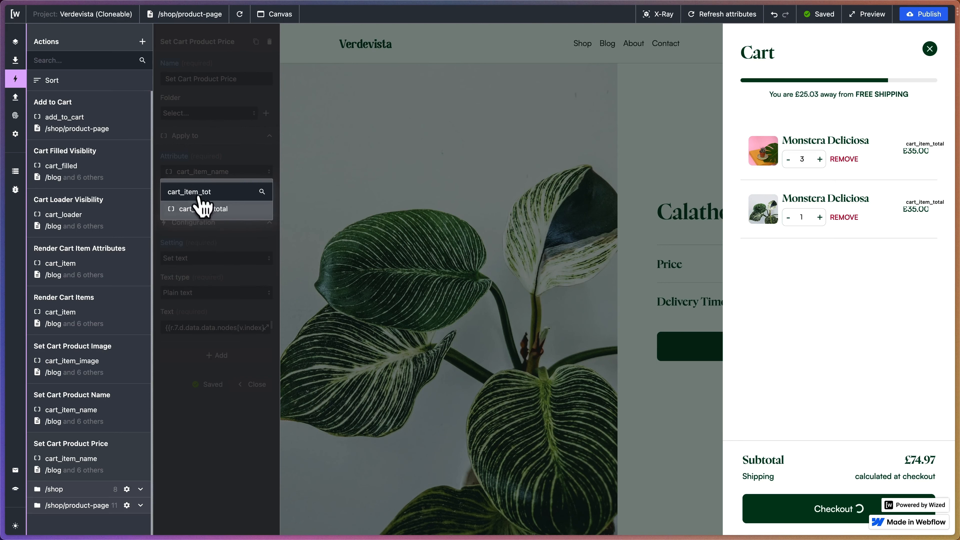
{"action": "left_click", "coordinate": [201, 208]}
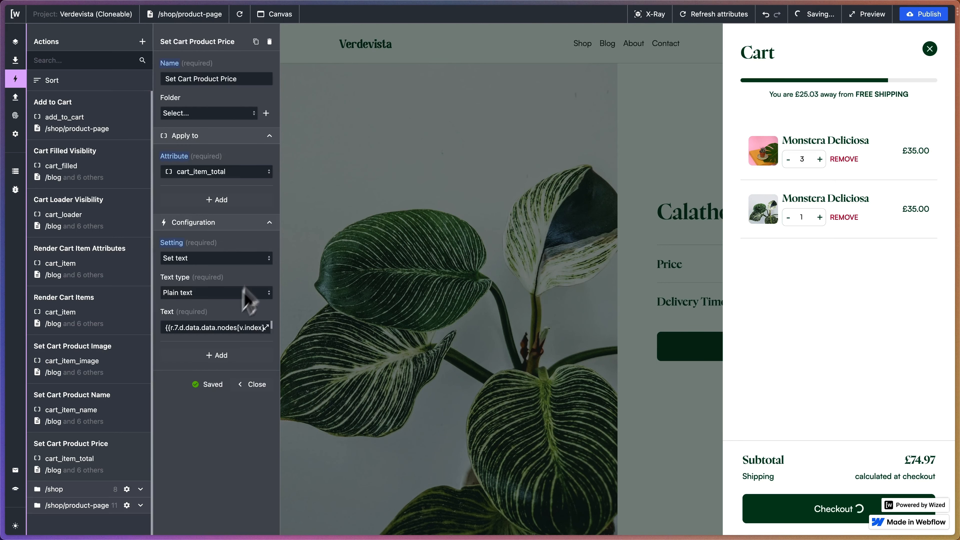
Replace the action's text with the first cart product's variant price expression {{r.7.d.data.data.nodes[0].variants.edges[0].node.price}}.
{"action": "left_click", "coordinate": [266, 327]}
{"action": "scroll", "coordinate": [568, 140], "scroll_direction": "down", "scroll_amount": 5}
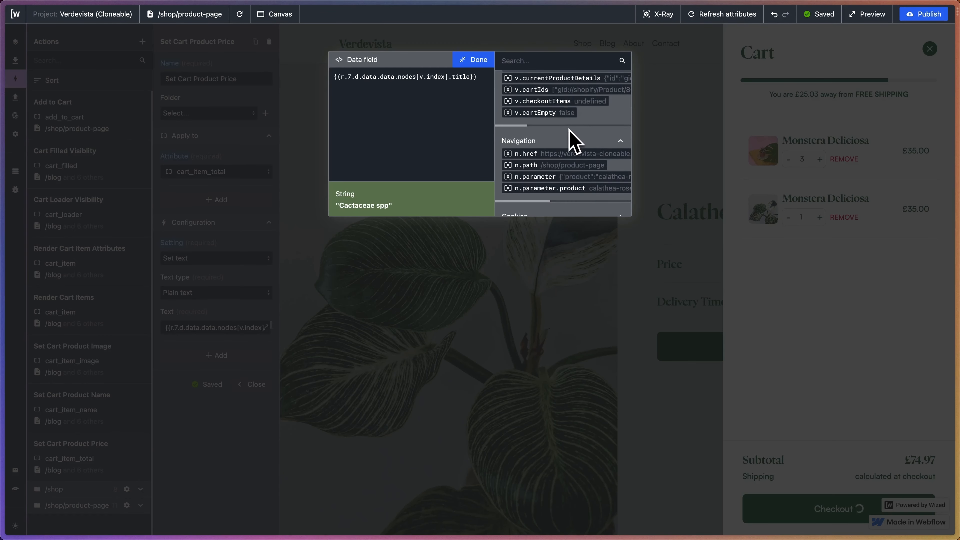
{"action": "scroll", "coordinate": [570, 136], "scroll_direction": "up", "scroll_amount": 3}
{"action": "scroll", "coordinate": [570, 139], "scroll_direction": "up", "scroll_amount": 10}
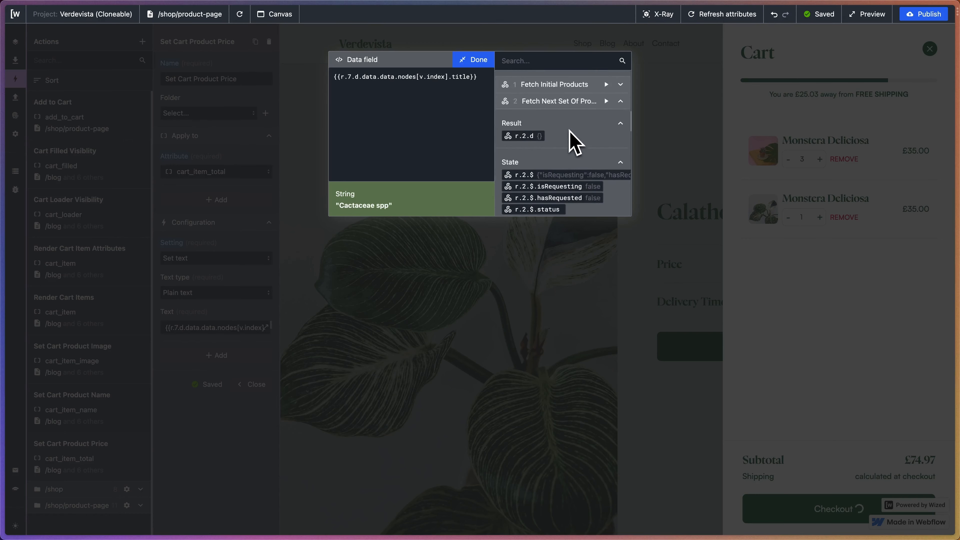
{"action": "scroll", "coordinate": [571, 139], "scroll_direction": "right", "scroll_amount": 5}
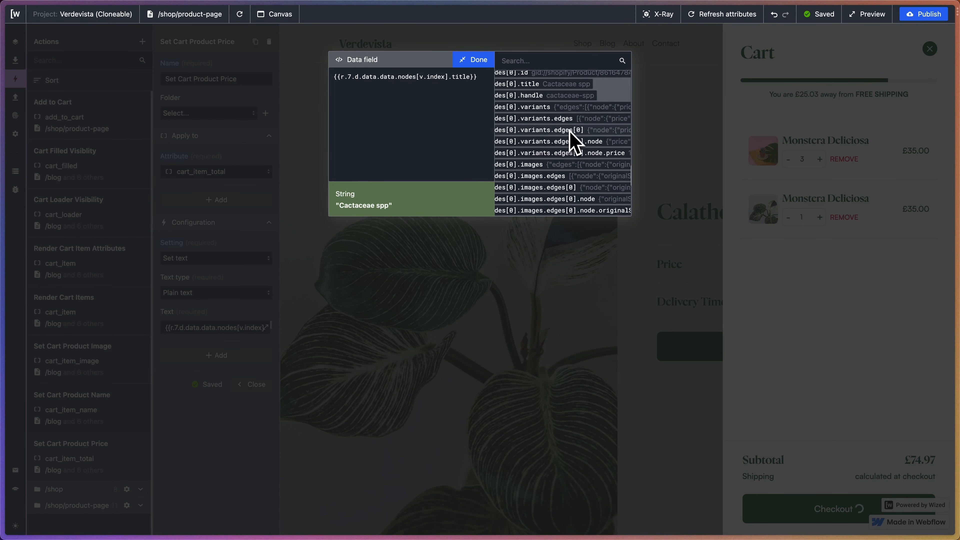
{"action": "left_click", "coordinate": [585, 156]}
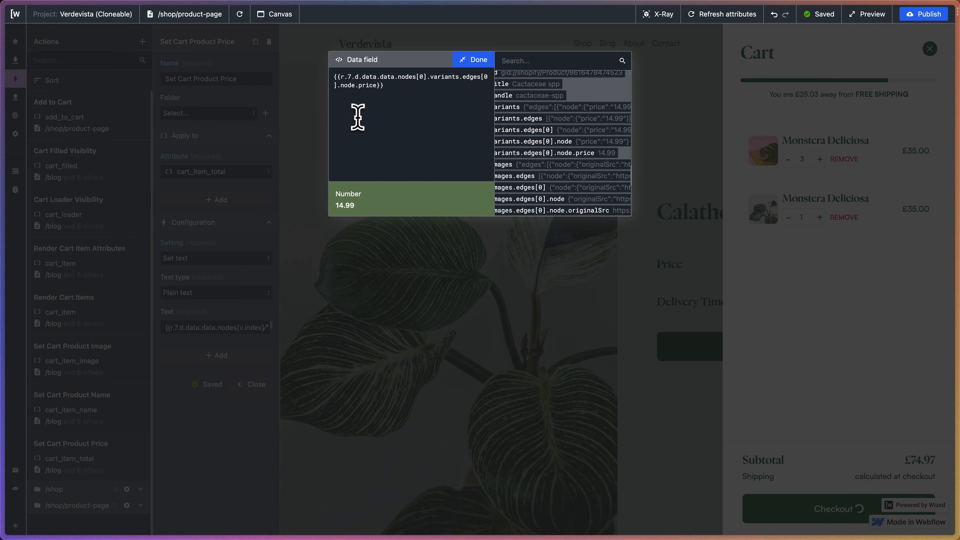
Prefix the price expression with £ and replace its node index with v.index.
{"action": "type", "text": "£"}
{"action": "left_click_drag", "start_coordinate": [426, 79], "coordinate": [422, 161]}
{"action": "type", "text": "v"}
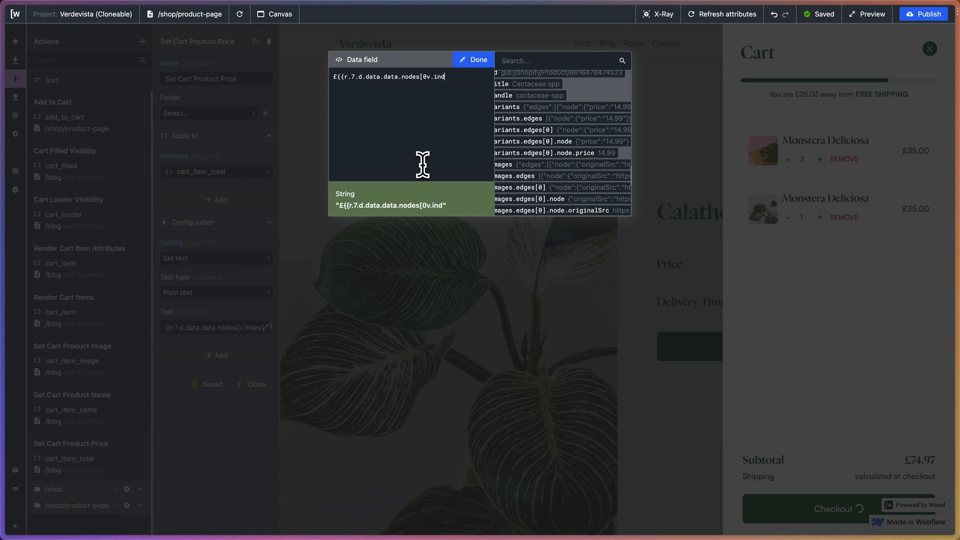
{"action": "key", "text": "super+z"}
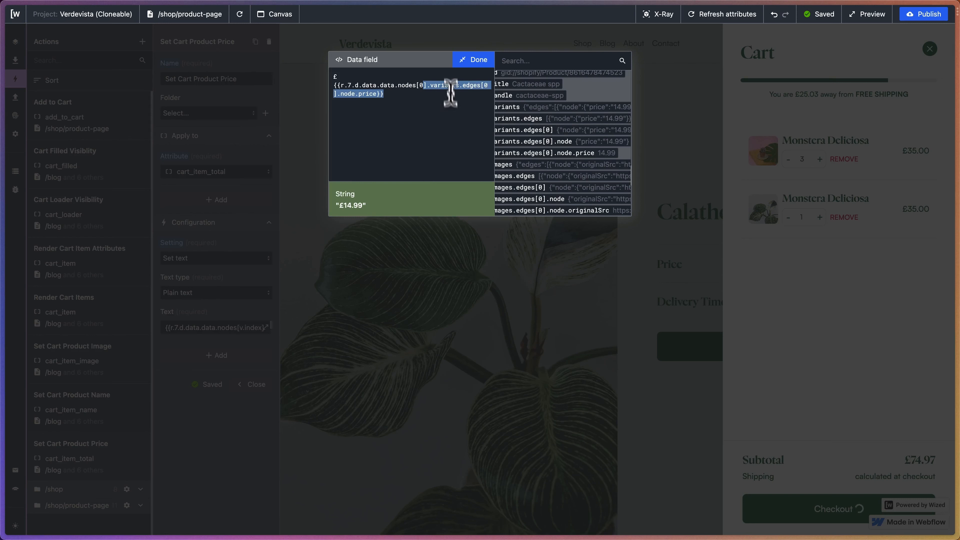
{"action": "left_click", "coordinate": [422, 80]}
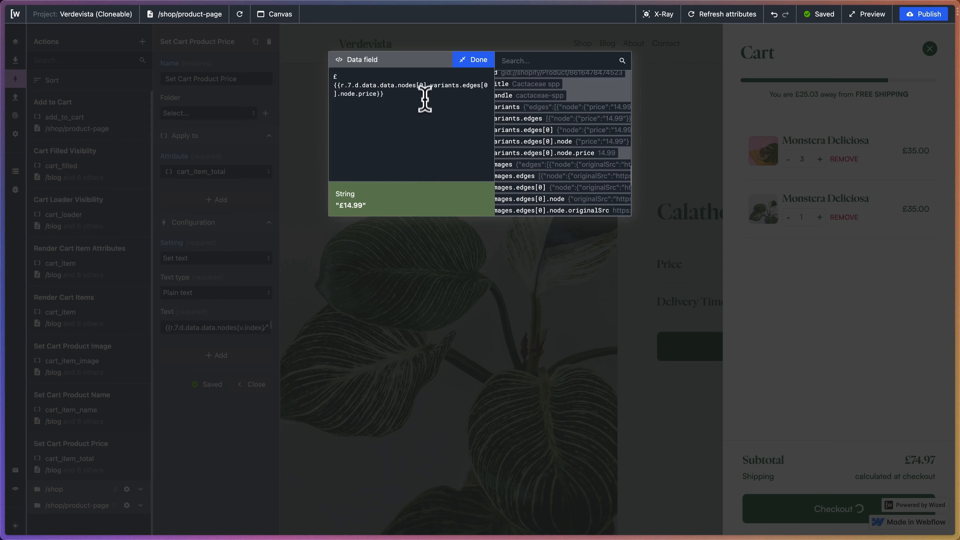
{"action": "key", "text": "BackSpace"}
{"action": "type", "text": "v.index"}
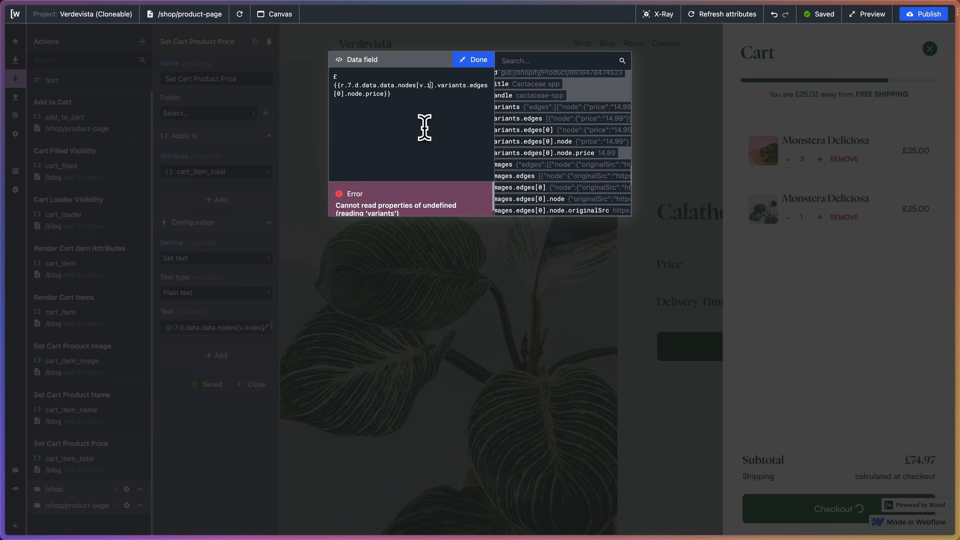
{"action": "left_click", "coordinate": [471, 62]}
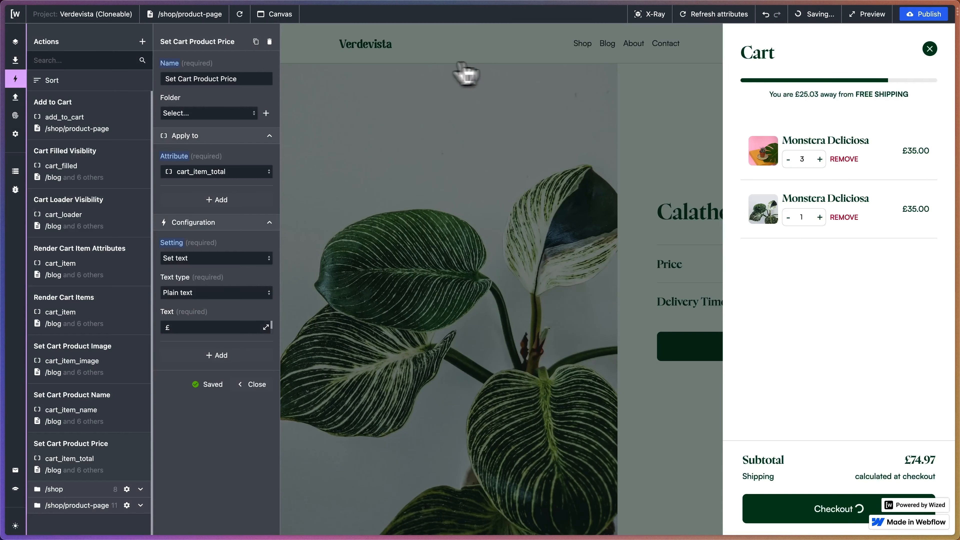
Reload the preview and test the Cactaceae spp quantity controls in the cart, going up to 5, down to 1 and back to 3.
{"action": "left_click", "coordinate": [239, 14]}
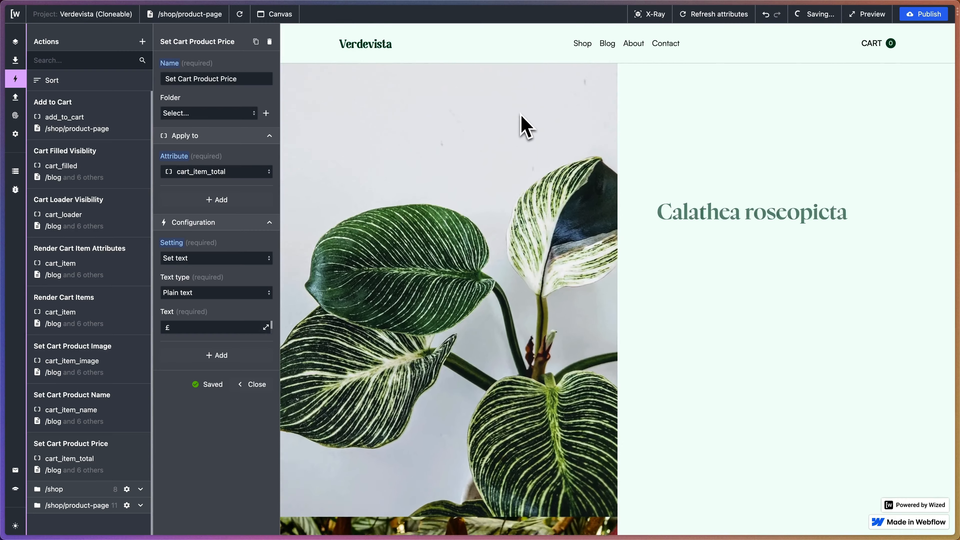
{"action": "left_click", "coordinate": [886, 43]}
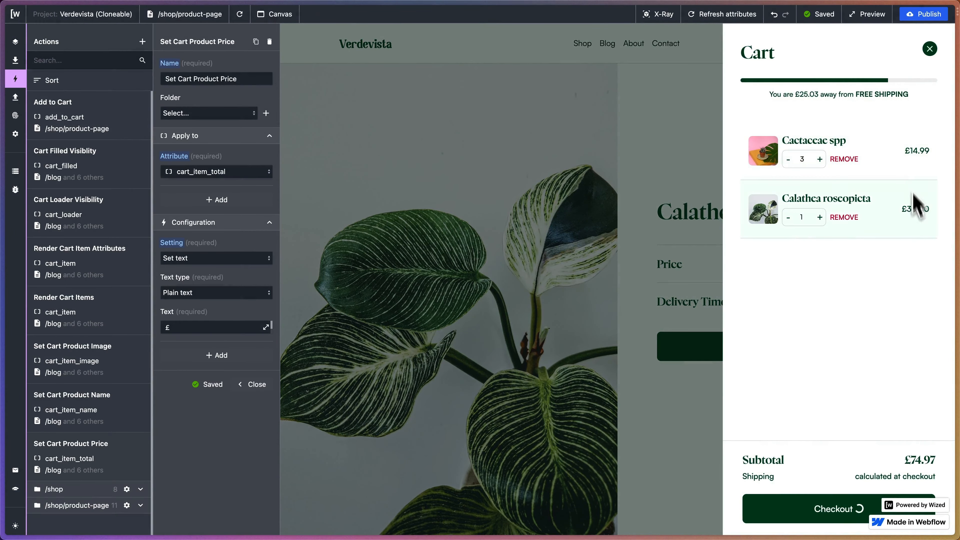
{"action": "left_click", "coordinate": [819, 160]}
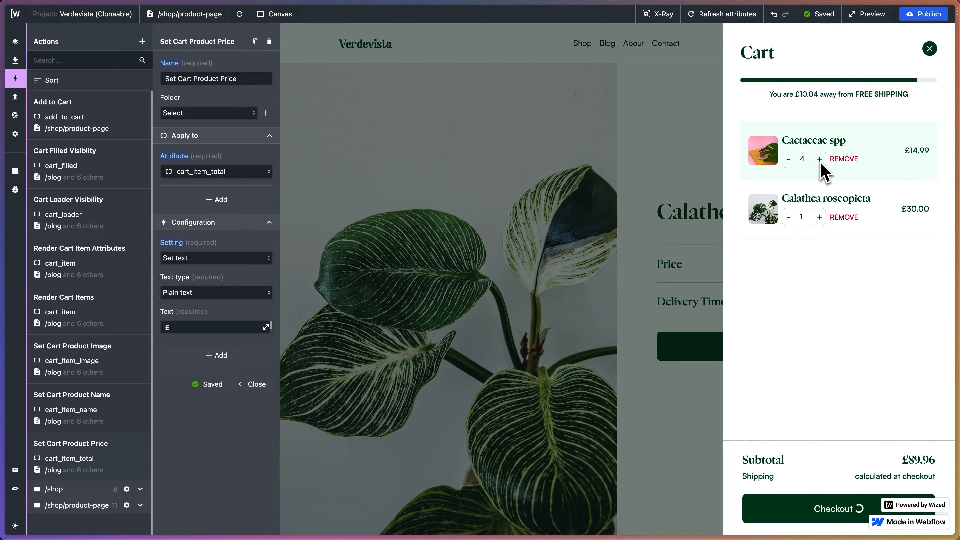
{"action": "left_click", "coordinate": [820, 163]}
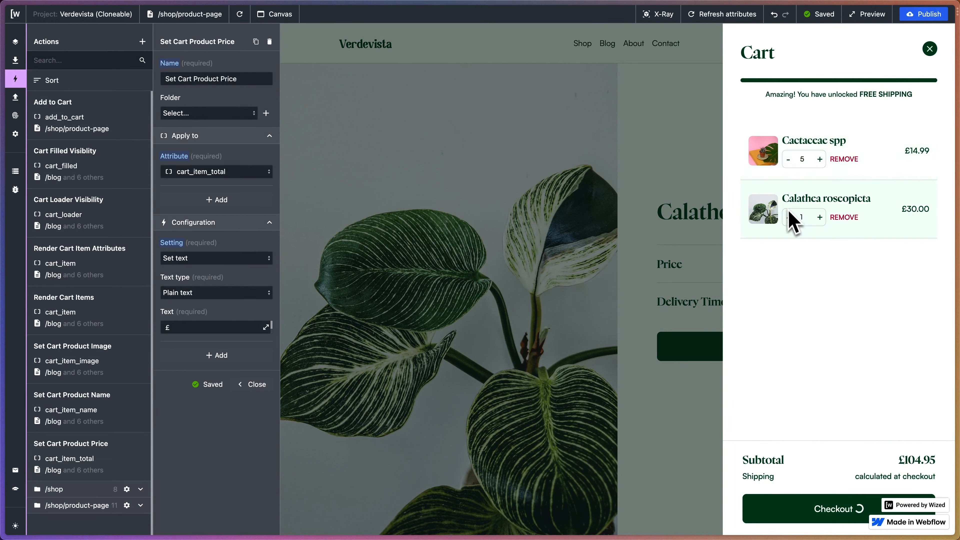
{"action": "left_click", "coordinate": [788, 160]}
{"action": "left_click", "coordinate": [788, 159]}
{"action": "left_click", "coordinate": [789, 159]}
{"action": "left_click", "coordinate": [789, 159]}
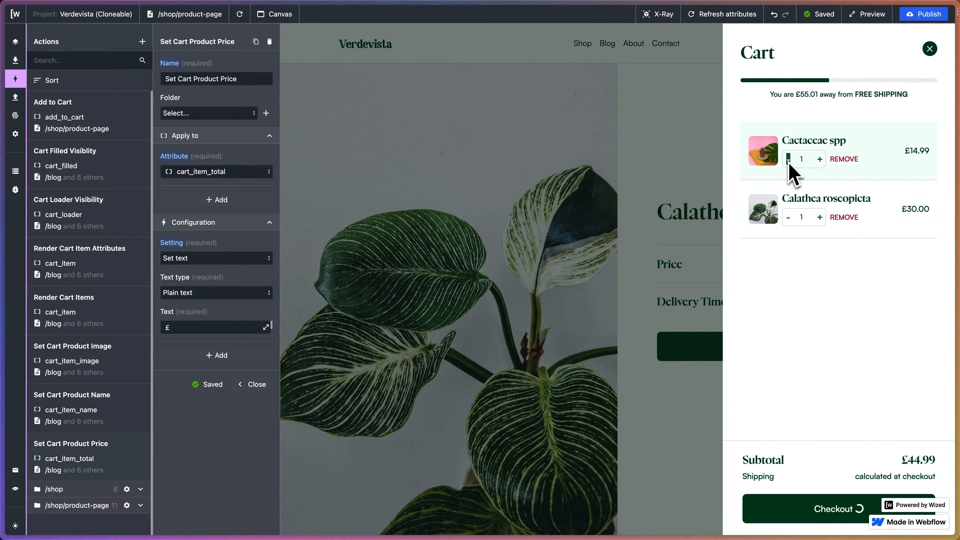
{"action": "left_click", "coordinate": [818, 163]}
{"action": "left_click", "coordinate": [818, 164]}
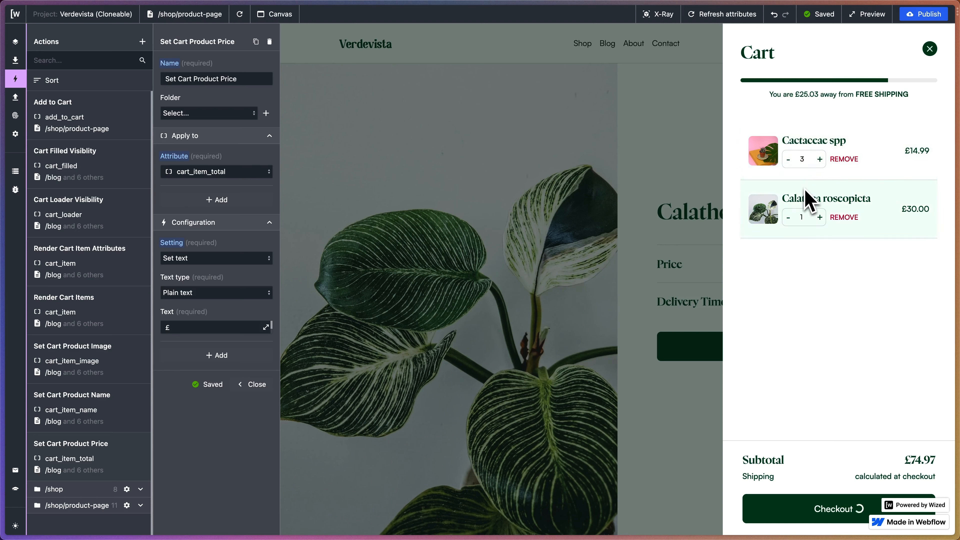
Step the cart quantities up and down within their number fields, leaving Cactaceae spp at 2 and Calathea roseopicta at 5.
{"action": "key", "text": "Up"}
{"action": "key", "text": "Up"}
{"action": "key", "text": "Down"}
{"action": "key", "text": "Down"}
{"action": "key", "text": "Down"}
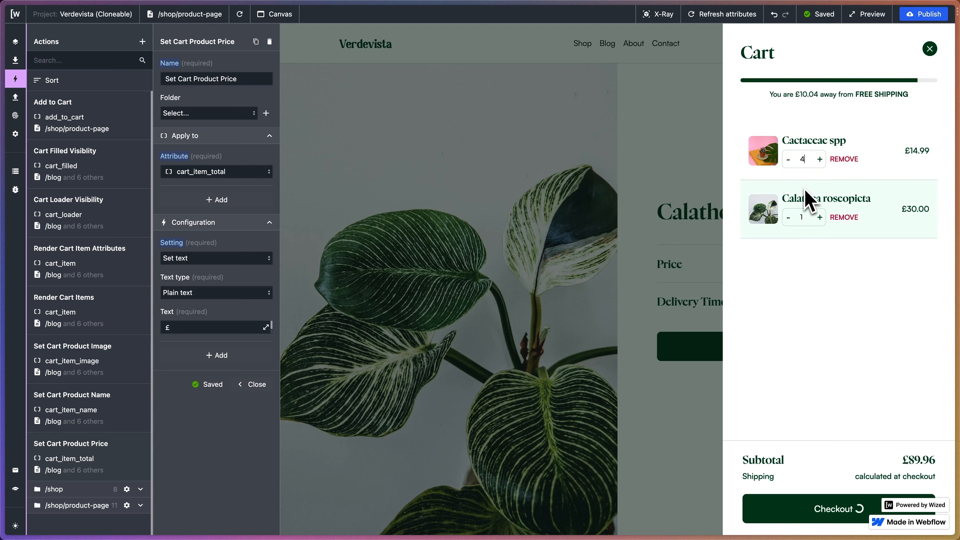
{"action": "key", "text": "Up"}
{"action": "key", "text": "Up"}
{"action": "key", "text": "Down"}
{"action": "key", "text": "Down"}
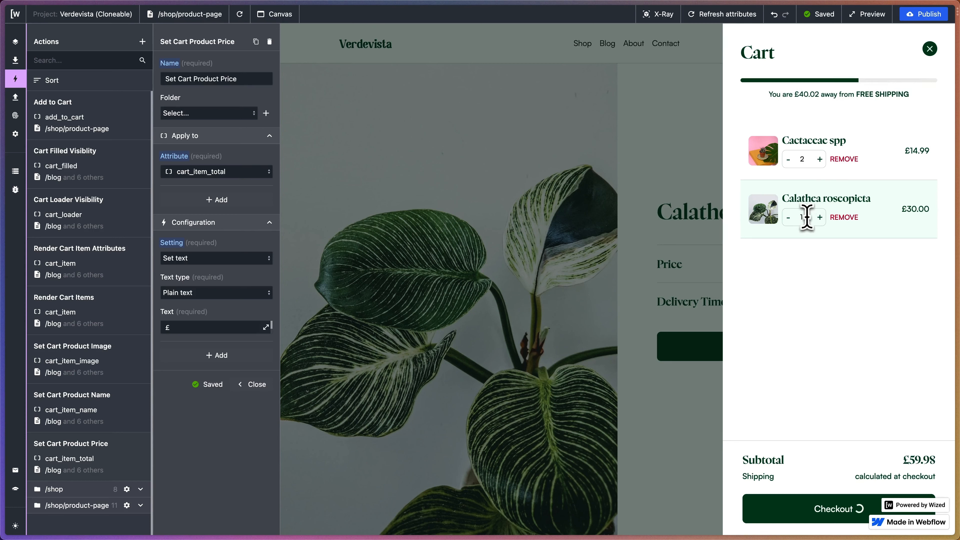
{"action": "key", "text": "Up"}
{"action": "key", "text": "Up"}
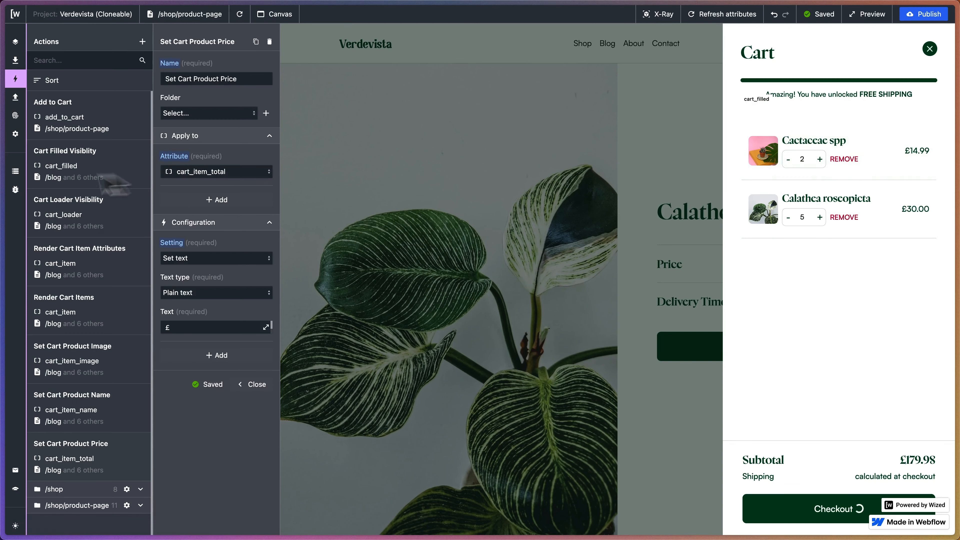
Switch to the CodeSandbox project and change the progressPercentage divisor in cart.js's updateShippingBar function to 300.
{"action": "mouse_move", "coordinate": [6, 197]}
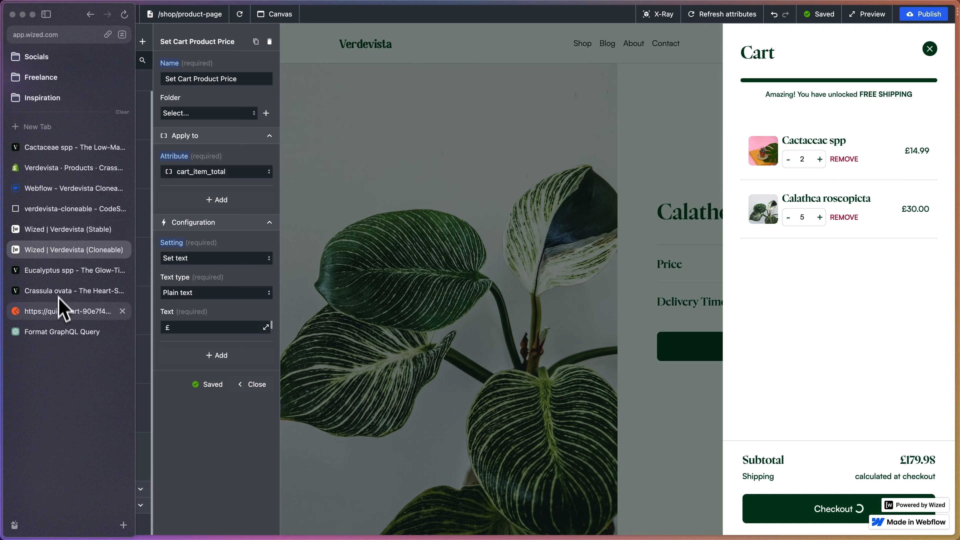
{"action": "left_click", "coordinate": [84, 209]}
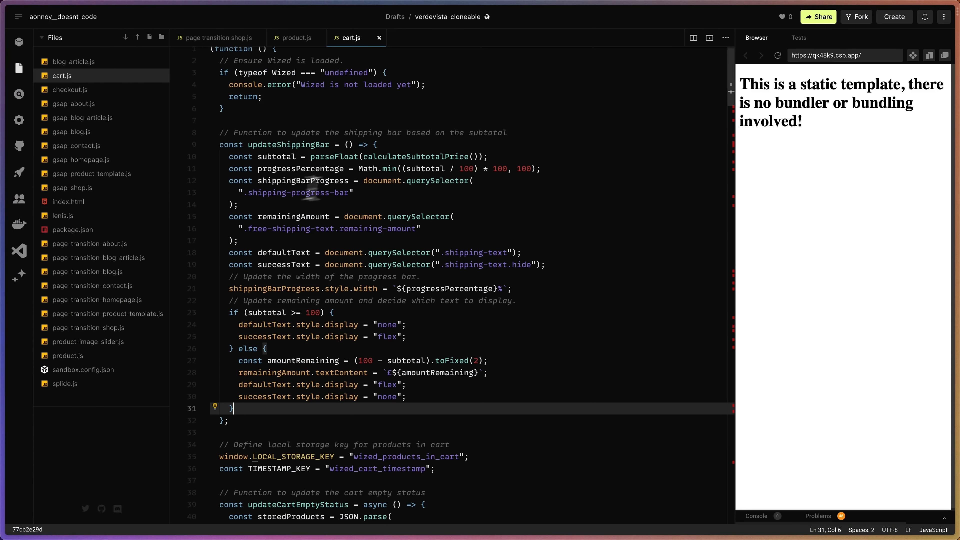
{"action": "scroll", "coordinate": [408, 148], "scroll_direction": "down", "scroll_amount": 1}
{"action": "scroll", "coordinate": [408, 148], "scroll_direction": "up", "scroll_amount": 1}
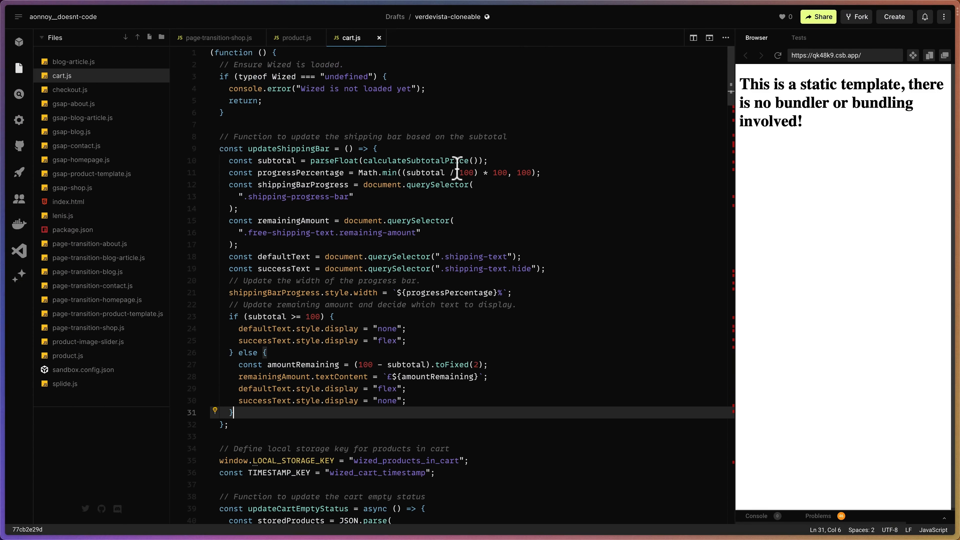
{"action": "left_click", "coordinate": [464, 172]}
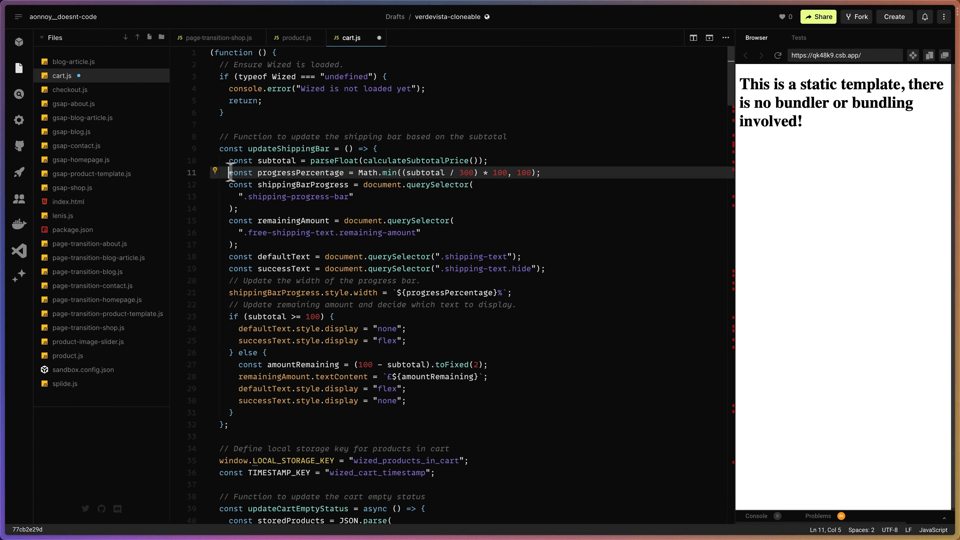
{"action": "left_click_drag", "start_coordinate": [230, 174], "coordinate": [550, 175]}
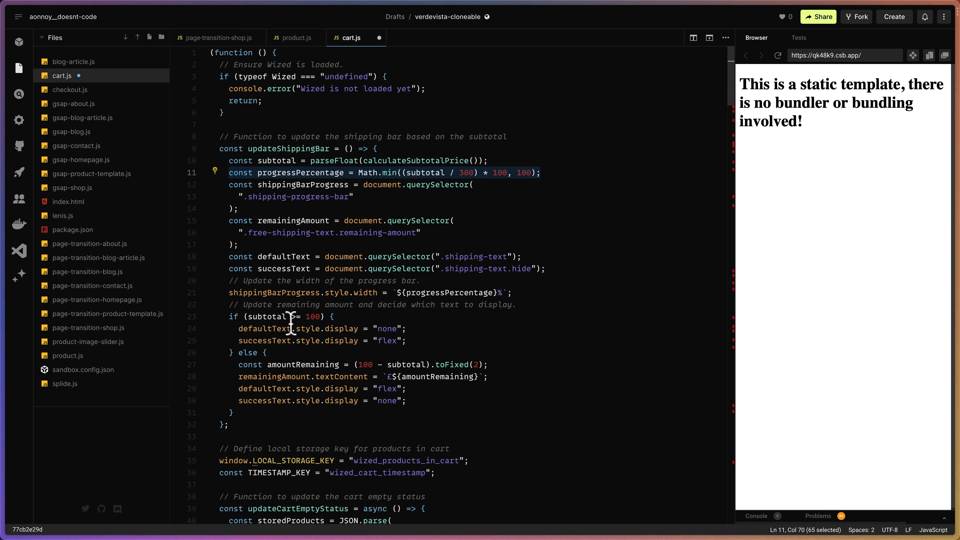
Set the subtotal condition and the amountRemaining calculation in updateShippingBar to 300, and save cart.js.
{"action": "left_click", "coordinate": [305, 317]}
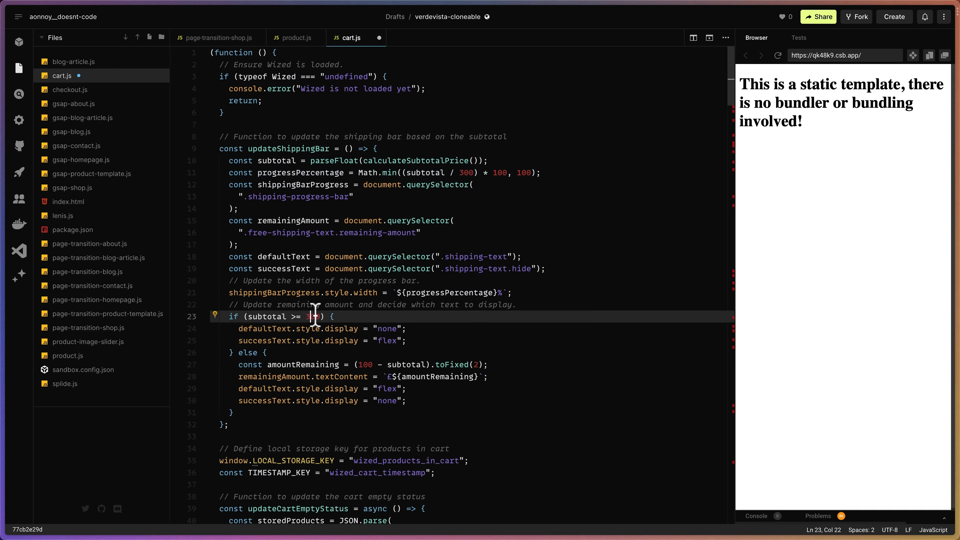
{"action": "type", "text": "3"}
{"action": "left_click", "coordinate": [361, 365]}
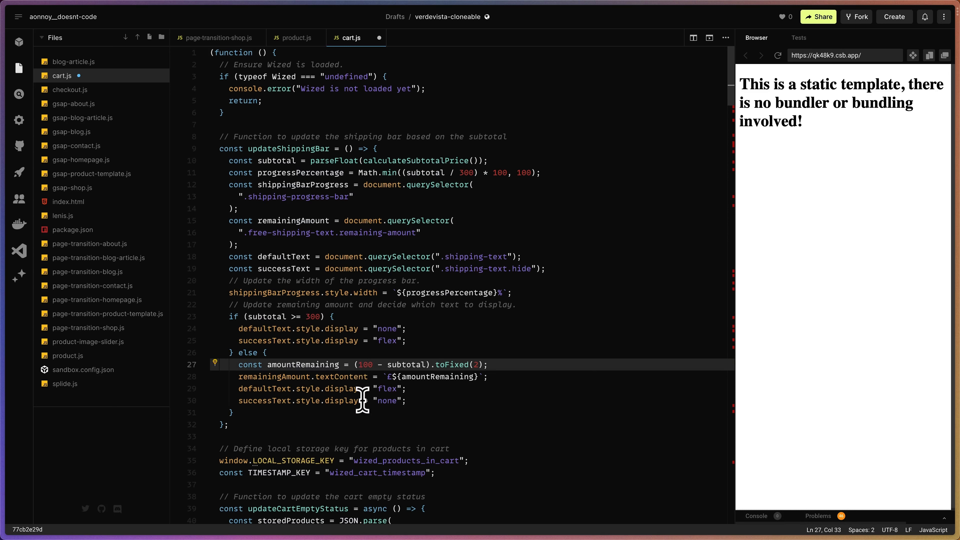
{"action": "key", "text": "Delete"}
{"action": "type", "text": "3"}
{"action": "key", "text": "super+s"}
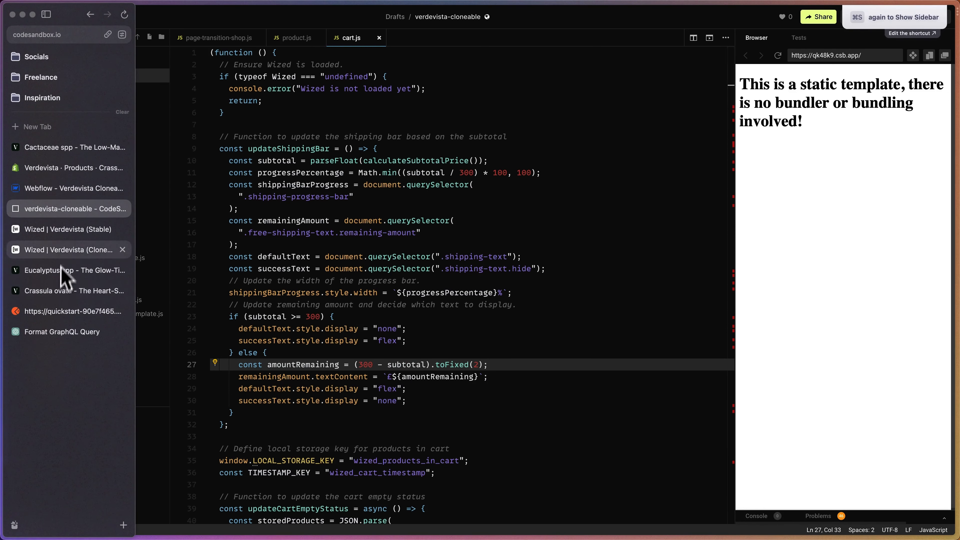
Switch to the Wized Verdevista (Cloneable) project, reload the preview and test the free-shipping bar by raising Calathea roseopicta's cart quantity to 10.
{"action": "left_click", "coordinate": [64, 249]}
{"action": "left_click", "coordinate": [239, 14]}
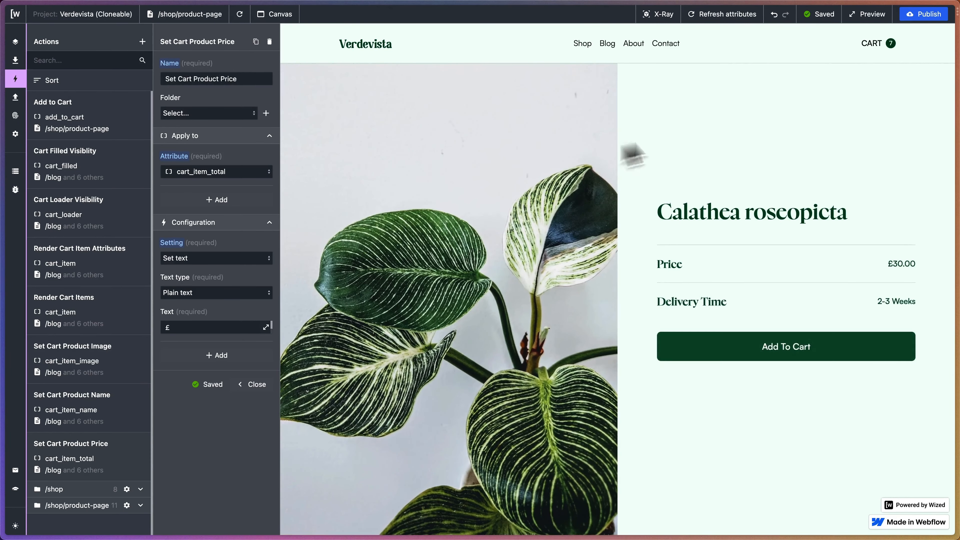
{"action": "left_click", "coordinate": [876, 45]}
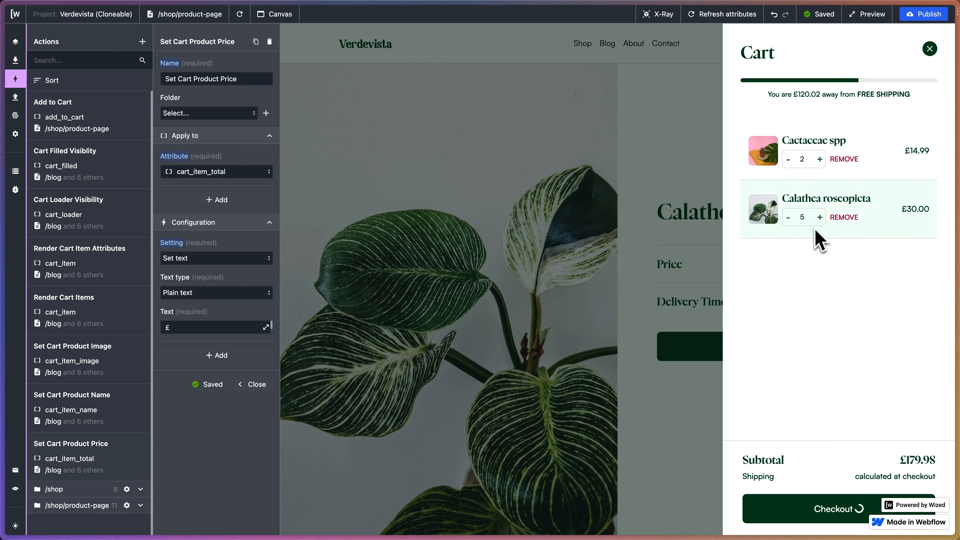
{"action": "double_click", "coordinate": [821, 222]}
{"action": "double_click", "coordinate": [820, 222]}
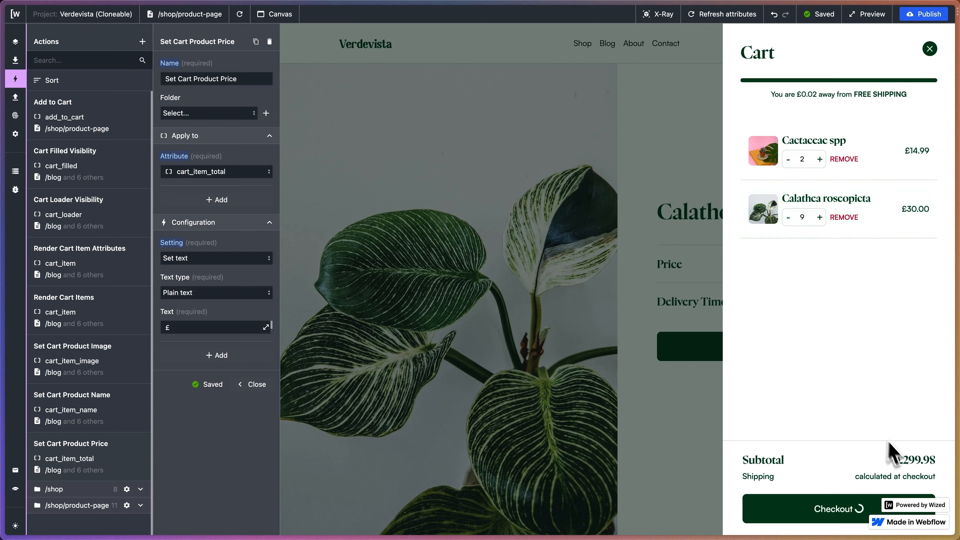
{"action": "left_click", "coordinate": [819, 218]}
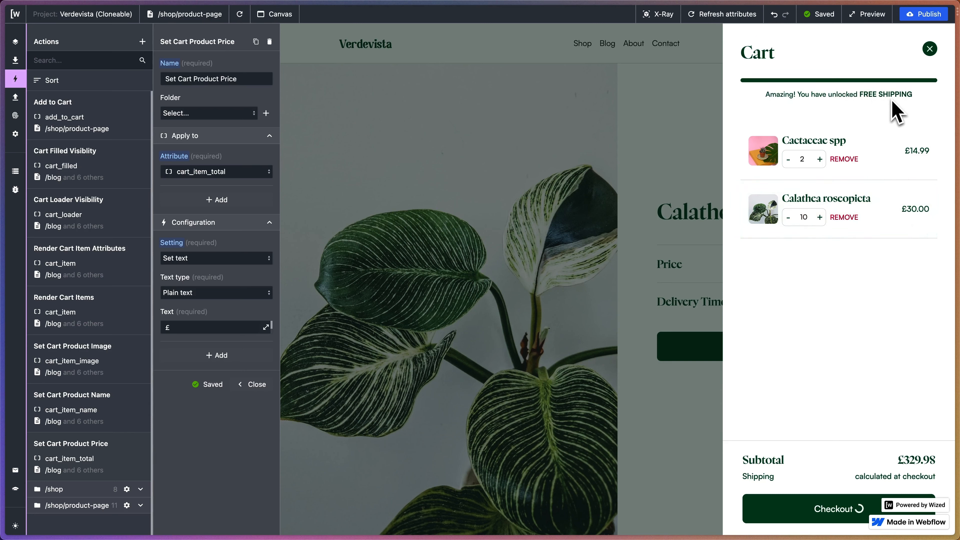
Switch back to the CodeSandbox project and change the progressPercentage divisor in cart.js's updateShippingBar function to 100.
{"action": "mouse_move", "coordinate": [3, 188]}
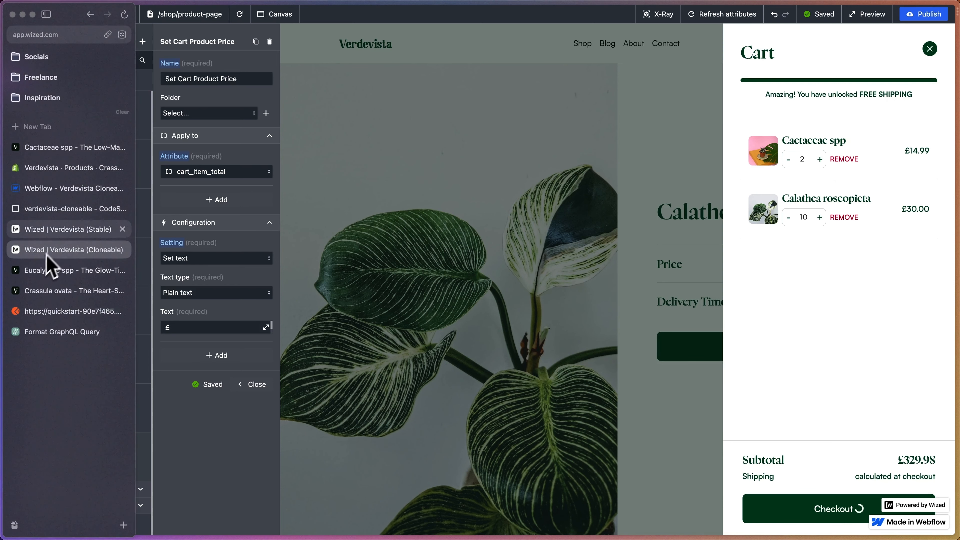
{"action": "left_click", "coordinate": [59, 237]}
{"action": "left_click", "coordinate": [66, 168]}
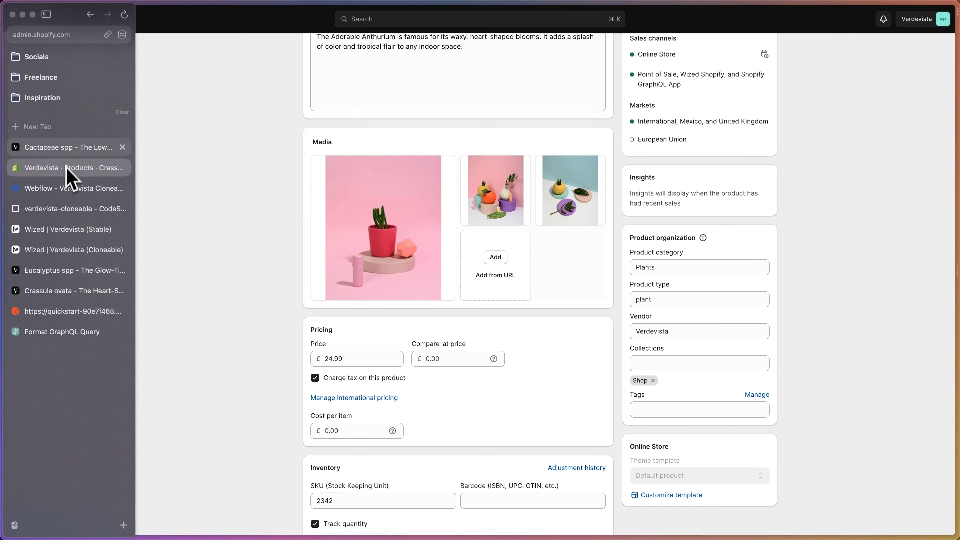
{"action": "left_click", "coordinate": [68, 208]}
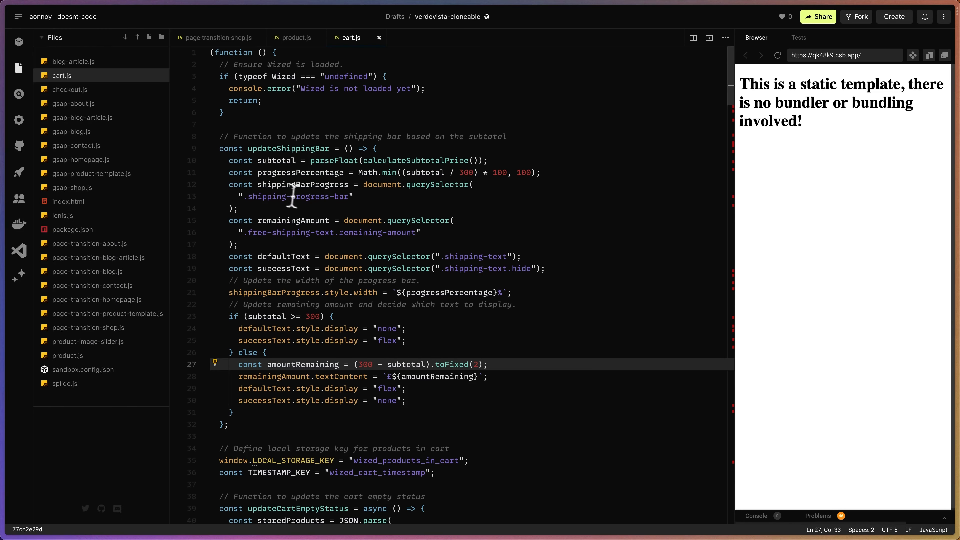
{"action": "scroll", "coordinate": [390, 391], "scroll_direction": "down", "scroll_amount": 1}
{"action": "scroll", "coordinate": [390, 393], "scroll_direction": "up", "scroll_amount": 1}
{"action": "left_click", "coordinate": [458, 173]}
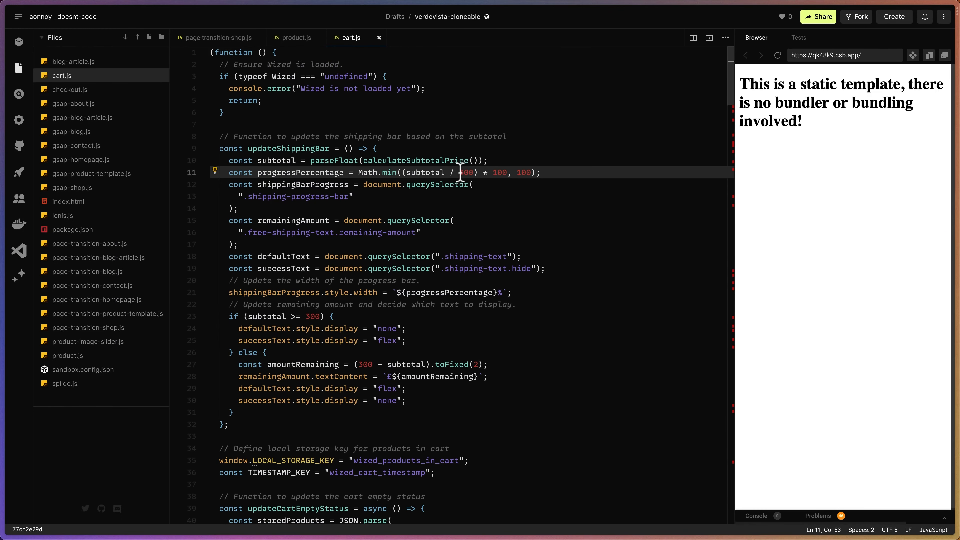
{"action": "left_click_drag", "start_coordinate": [459, 173], "coordinate": [463, 173]}
{"action": "type", "text": "1"}
Set the subtotal condition and the amountRemaining calculation in updateShippingBar to 100, and save cart.js.
{"action": "left_click", "coordinate": [306, 317]}
{"action": "left_click_drag", "start_coordinate": [306, 317], "coordinate": [311, 317]}
{"action": "type", "text": "1"}
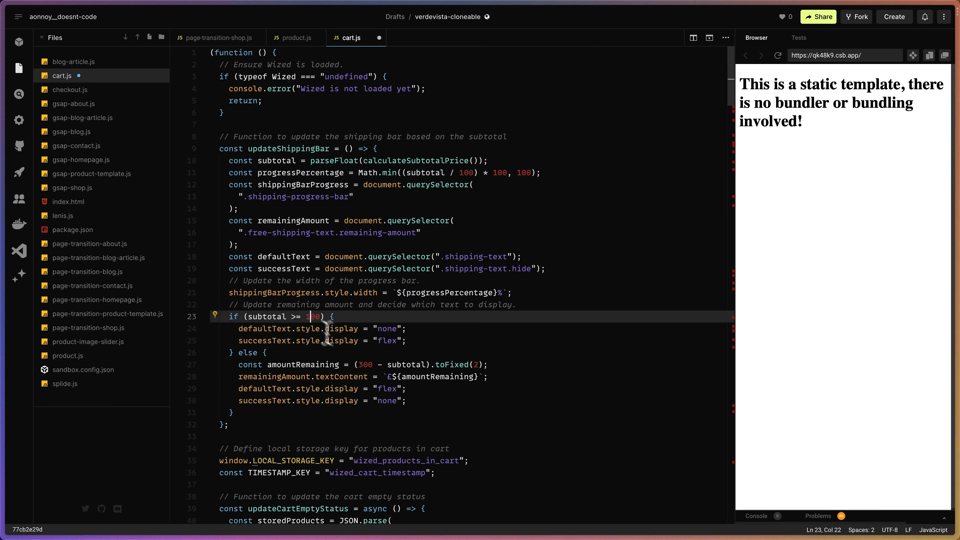
{"action": "left_click", "coordinate": [358, 365]}
{"action": "left_click_drag", "start_coordinate": [359, 365], "coordinate": [364, 365]}
{"action": "type", "text": "1"}
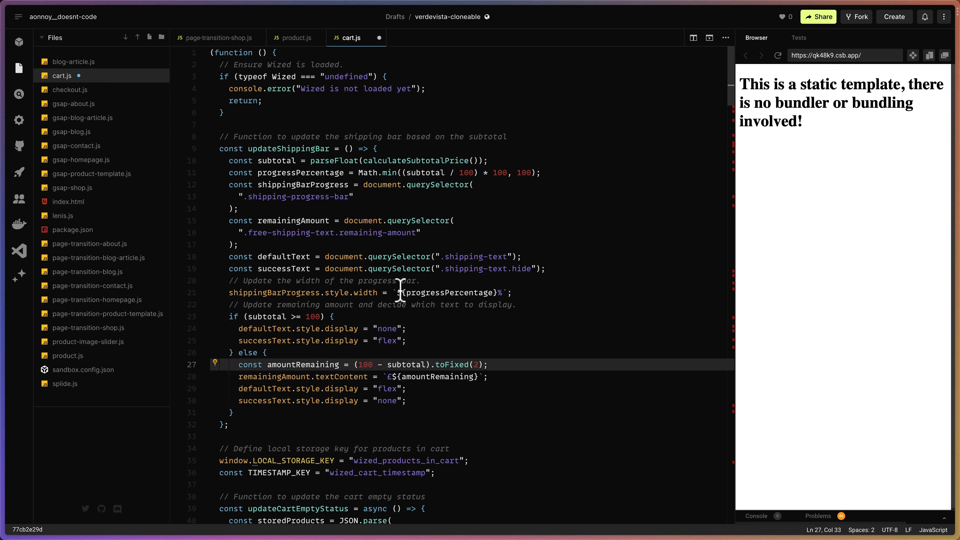
{"action": "key", "text": "super+s"}
Return to the Wized Verdevista (Cloneable) project and remove Calathea roseopicta and Cactaceae spp from the cart.
{"action": "mouse_move", "coordinate": [4, 289]}
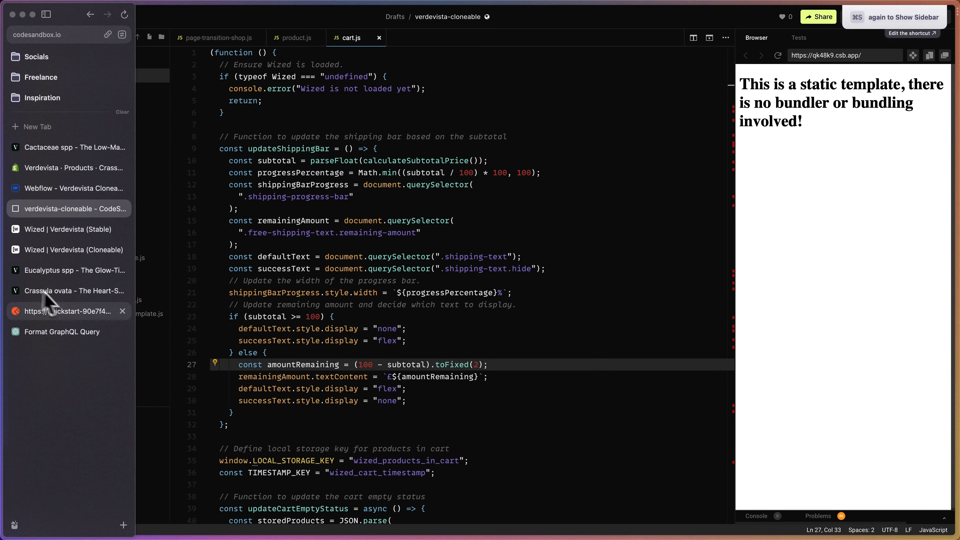
{"action": "left_click", "coordinate": [74, 253]}
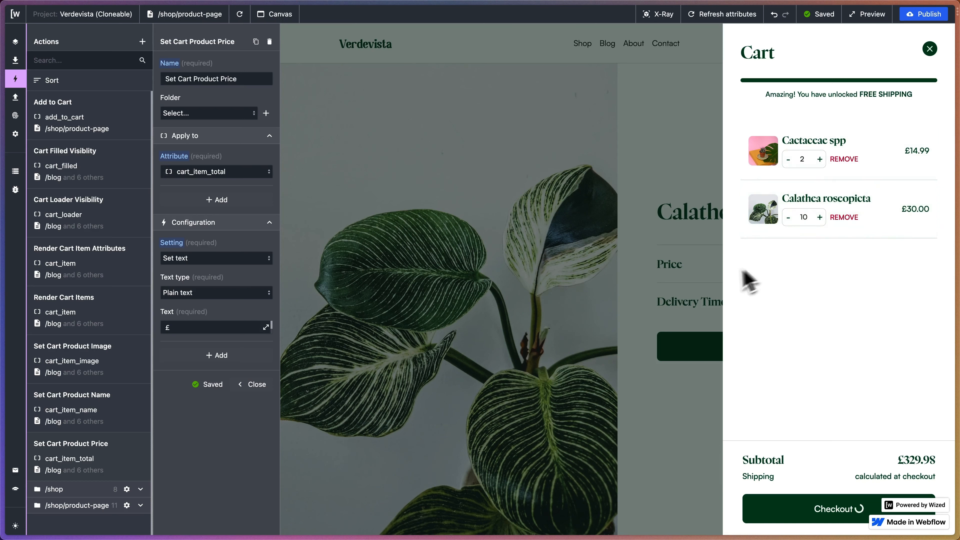
{"action": "left_click", "coordinate": [840, 219]}
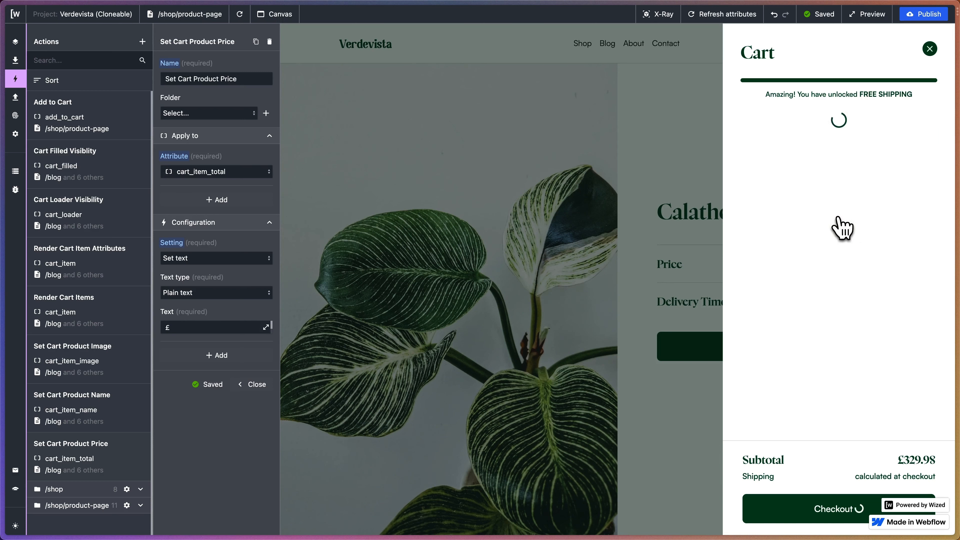
{"action": "left_click", "coordinate": [845, 159]}
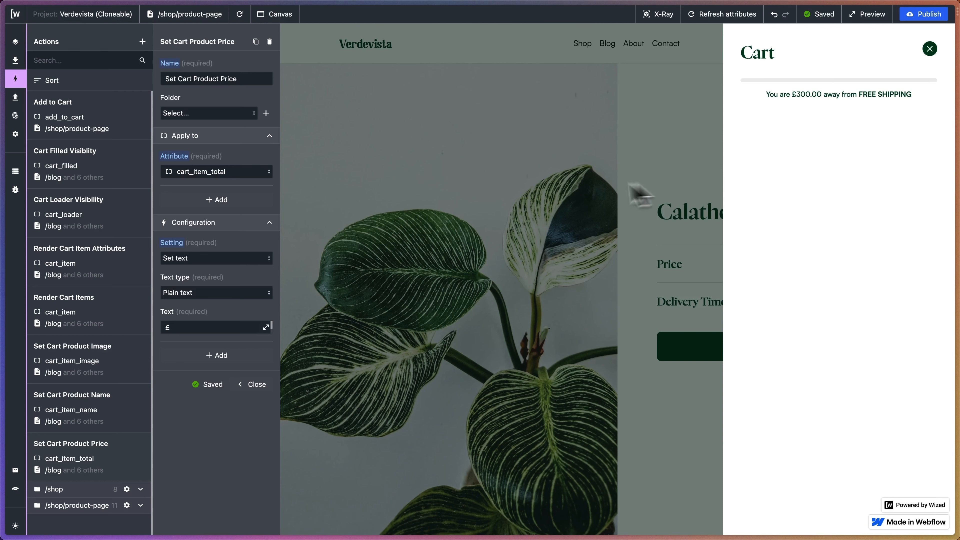
Switch to the Webflow project, open the Cart component for editing and set the cart element's display to flex.
{"action": "mouse_move", "coordinate": [38, 160]}
{"action": "left_click", "coordinate": [80, 188]}
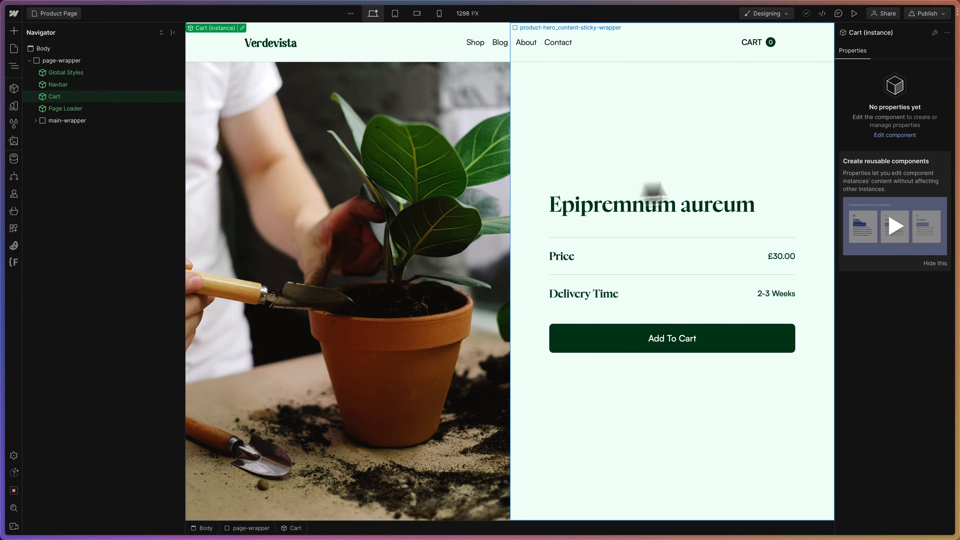
{"action": "double_click", "coordinate": [75, 97]}
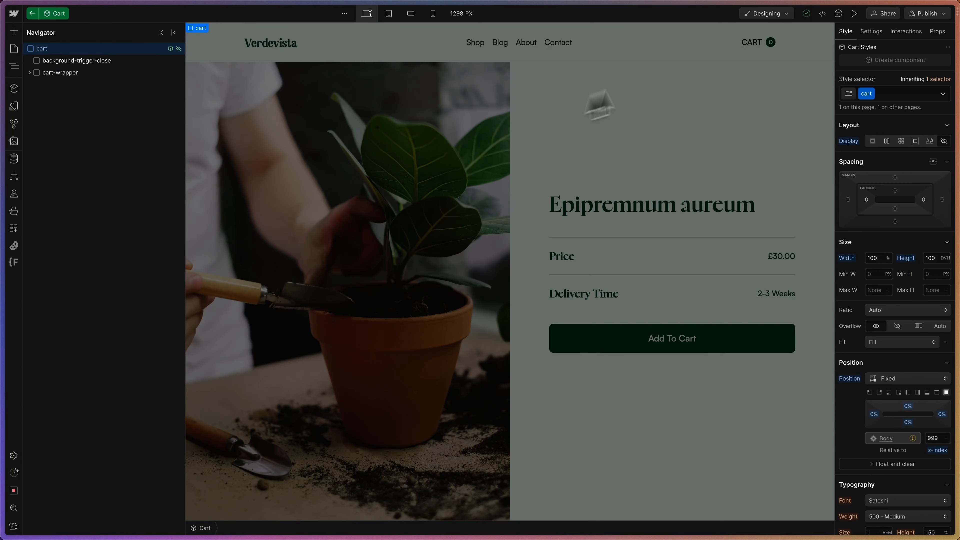
{"action": "left_click", "coordinate": [887, 140]}
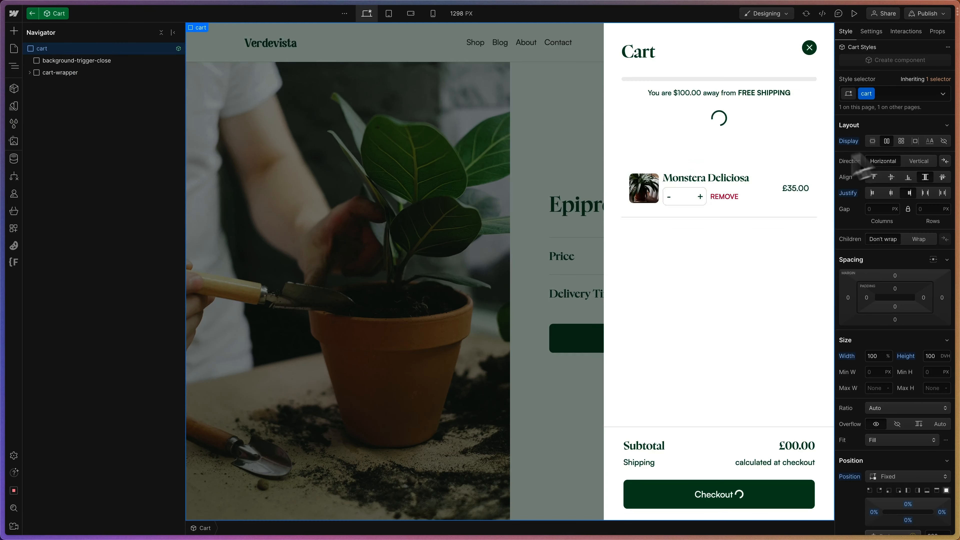
Set the display of empty-cart_wrapper inside the cart to flex.
{"action": "left_click", "coordinate": [670, 150]}
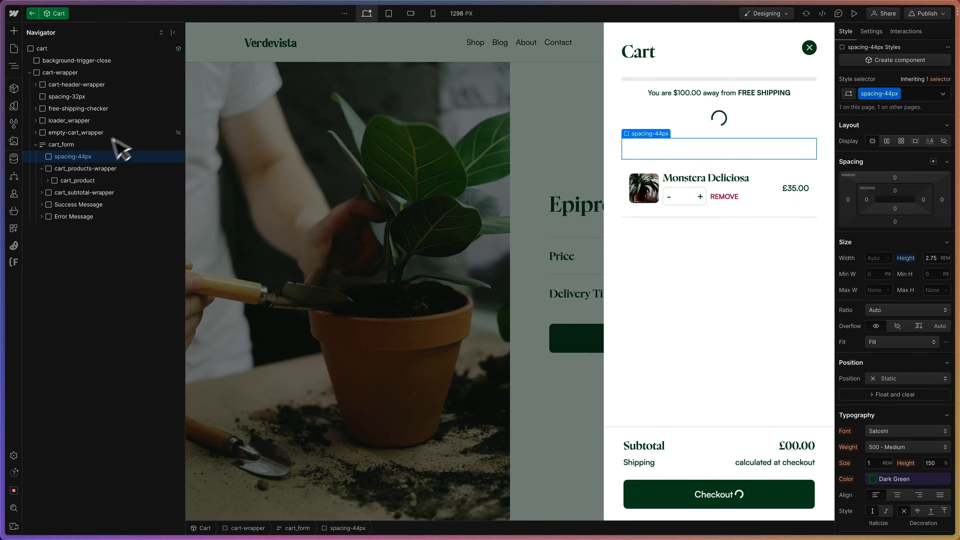
{"action": "left_click", "coordinate": [53, 133]}
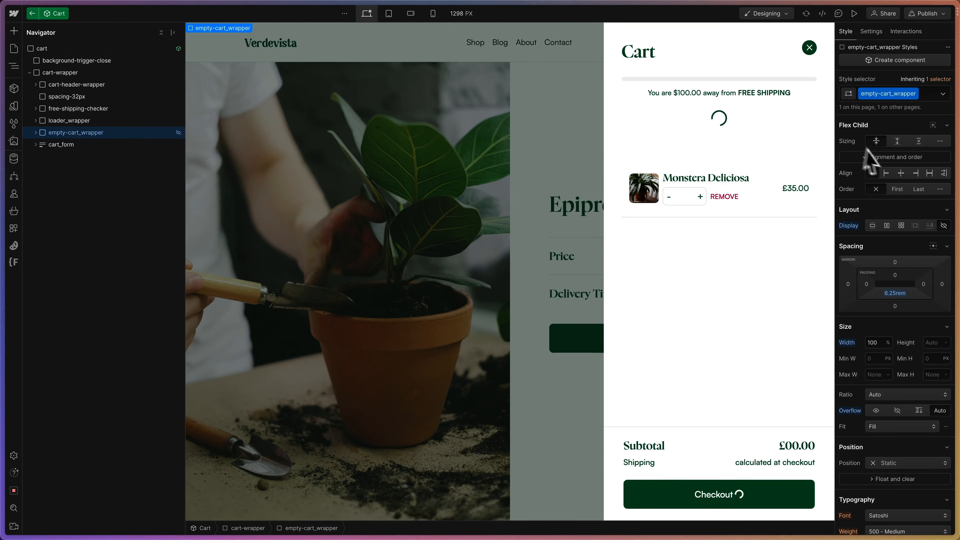
{"action": "left_click", "coordinate": [887, 226]}
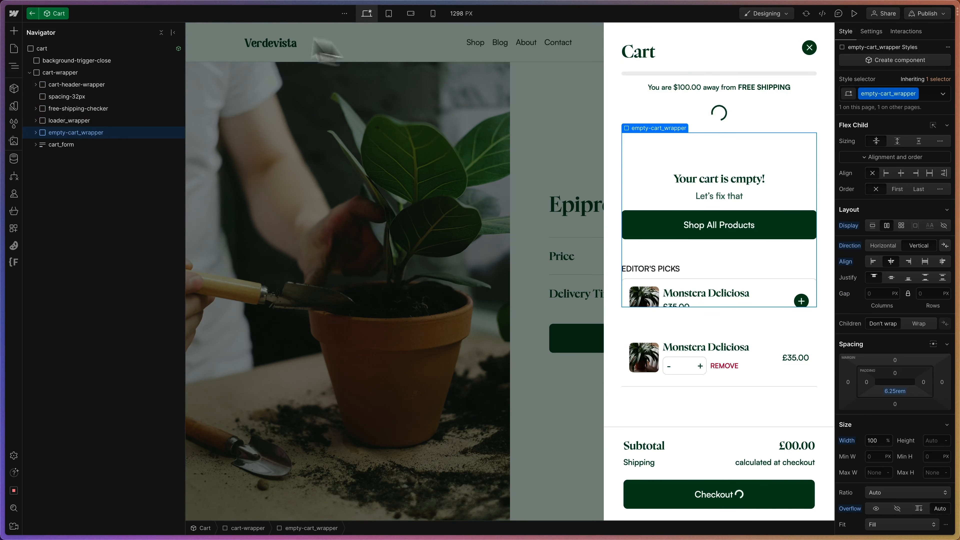
Set the outer cart element's display to none and exit the Cart component.
{"action": "left_click", "coordinate": [42, 49]}
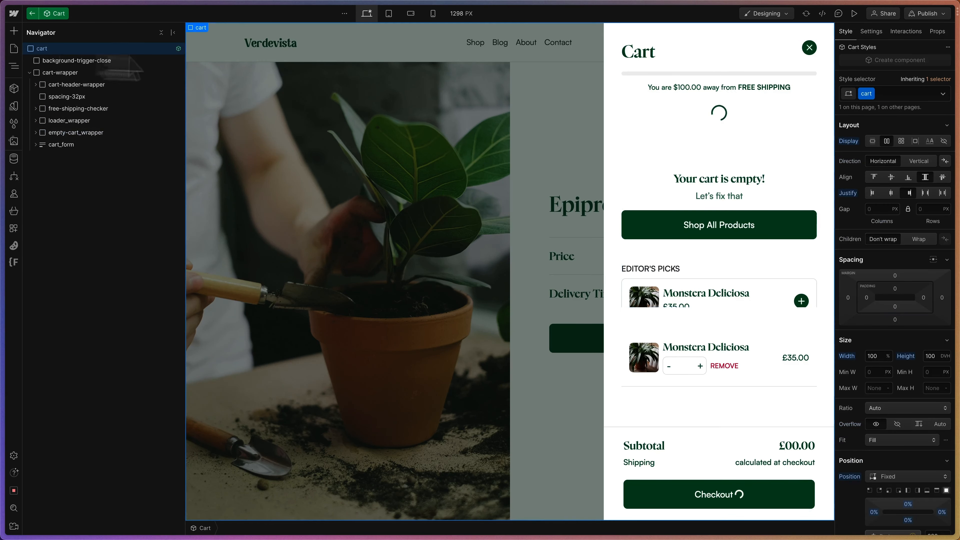
{"action": "left_click", "coordinate": [944, 142]}
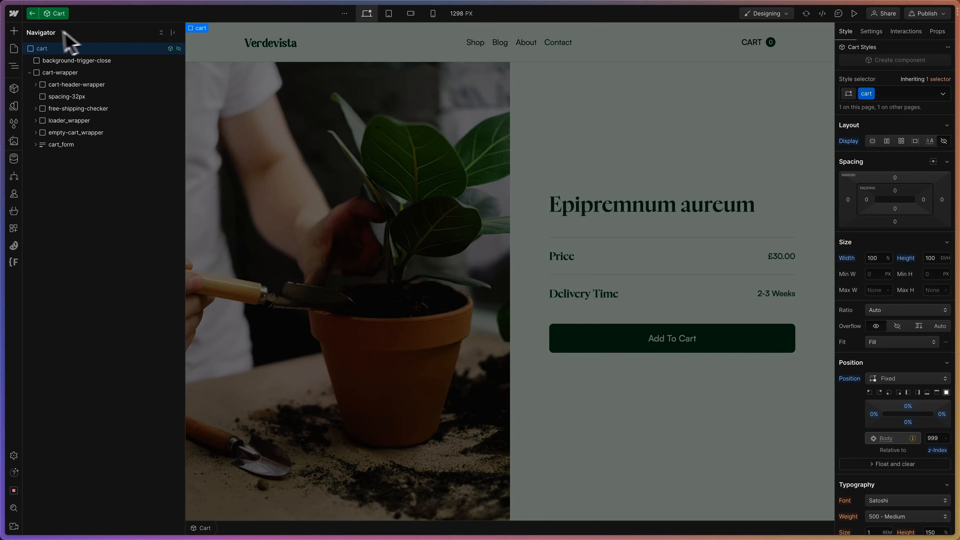
{"action": "left_click", "coordinate": [32, 13]}
Publish the Webflow site to the verdevista-cloneable.webflow.io staging domain and close the publish dialog.
{"action": "left_click", "coordinate": [929, 14]}
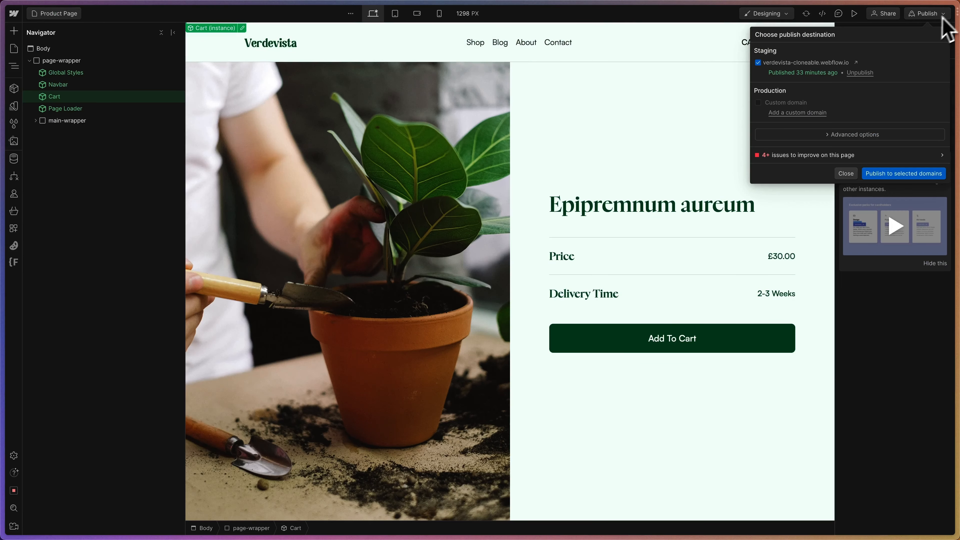
{"action": "left_click", "coordinate": [896, 174]}
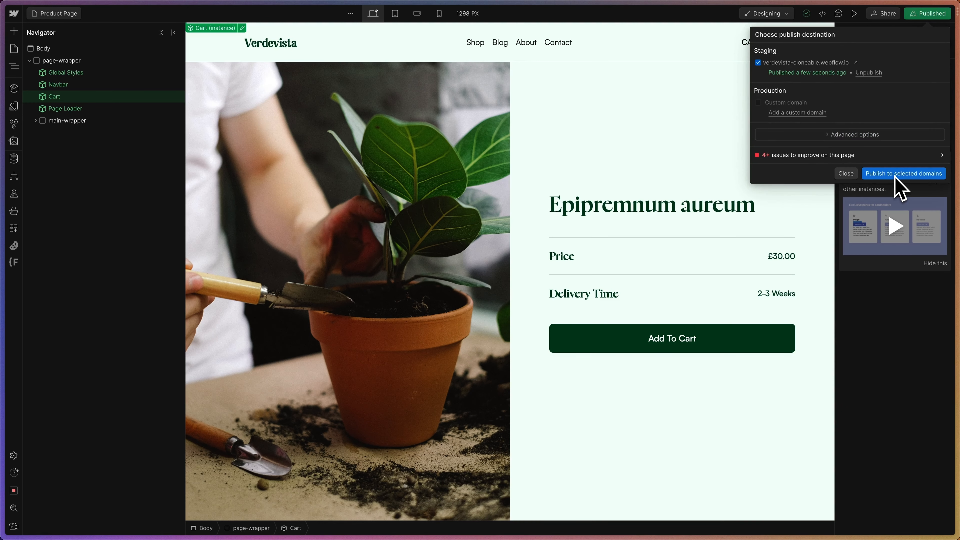
{"action": "left_click", "coordinate": [845, 175]}
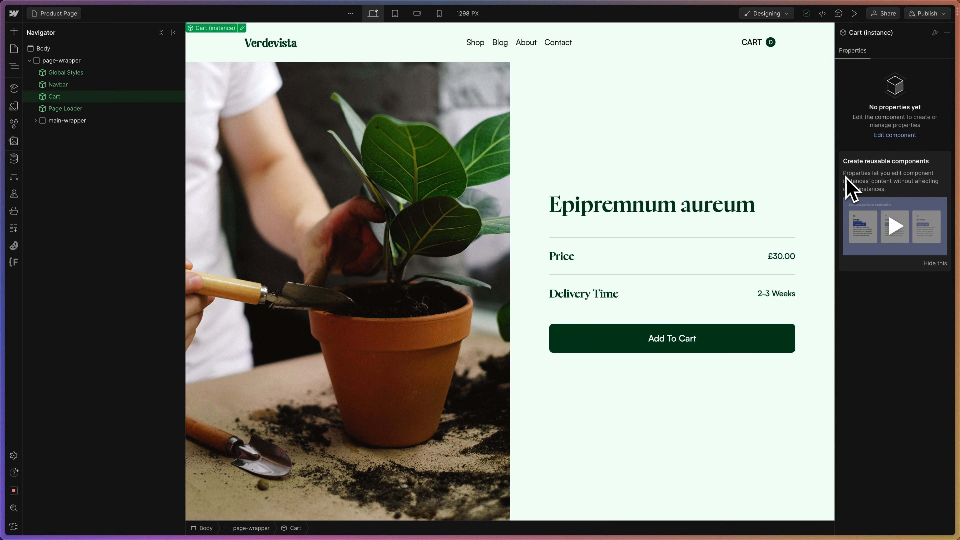
Switch to the Wized Verdevista (Cloneable) project, reload the preview, and check the empty cart's layout before closing the cart.
{"action": "mouse_move", "coordinate": [5, 182]}
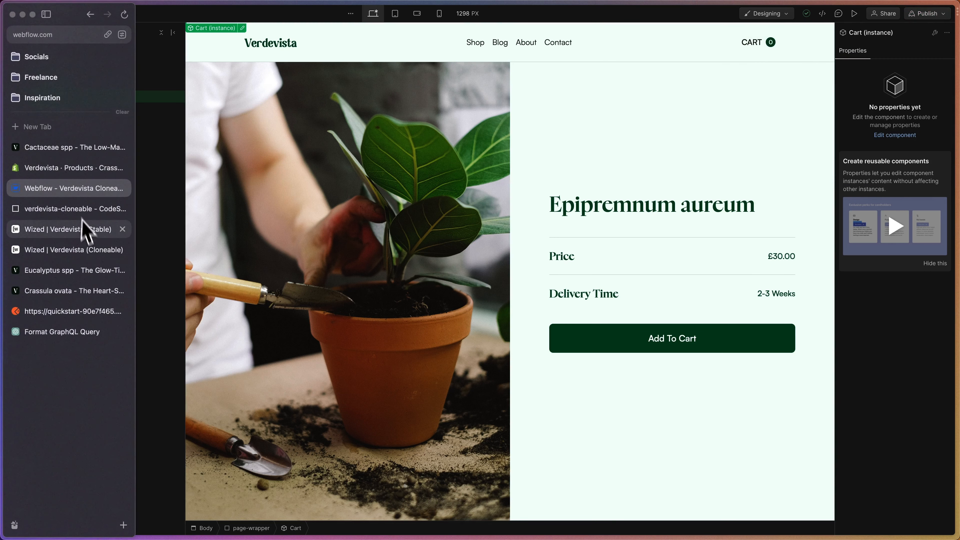
{"action": "left_click", "coordinate": [70, 255]}
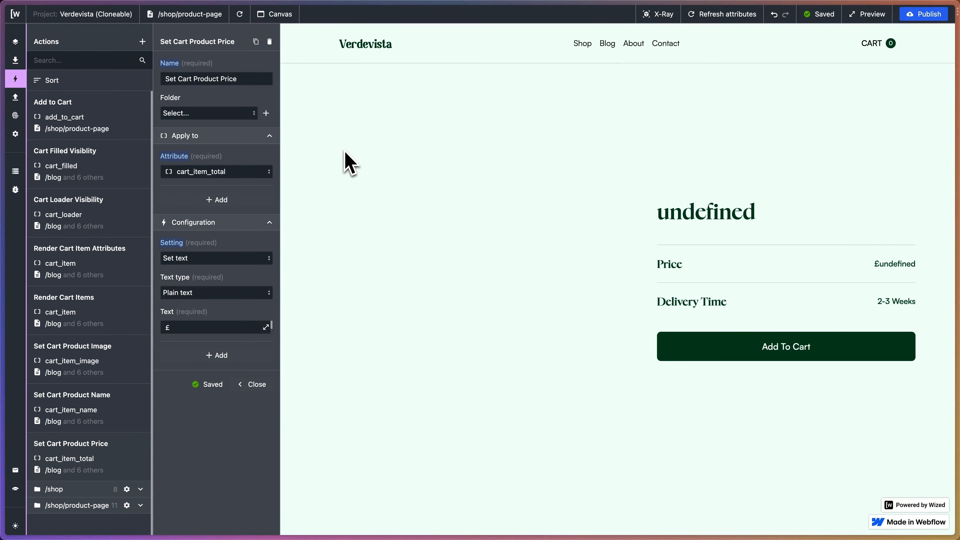
{"action": "left_click", "coordinate": [885, 44]}
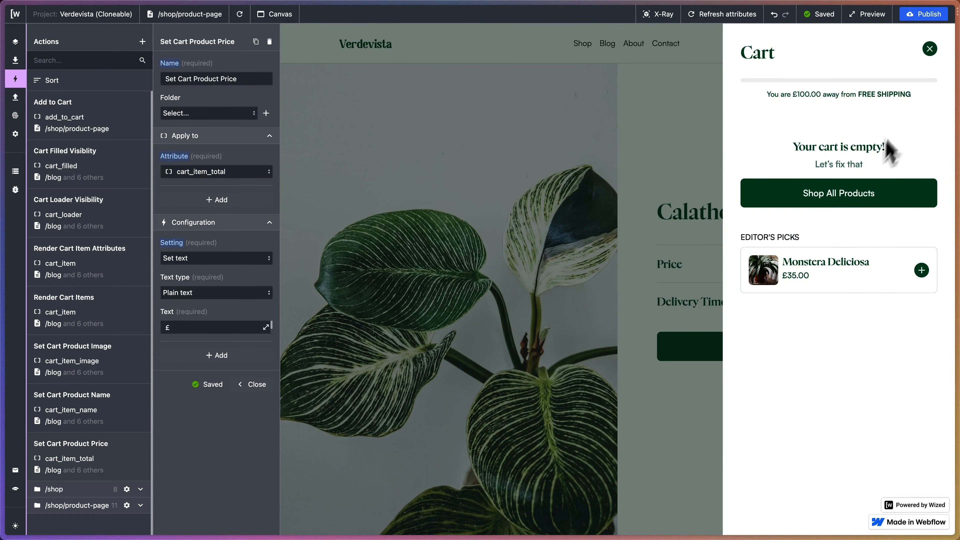
{"action": "left_click", "coordinate": [930, 49]}
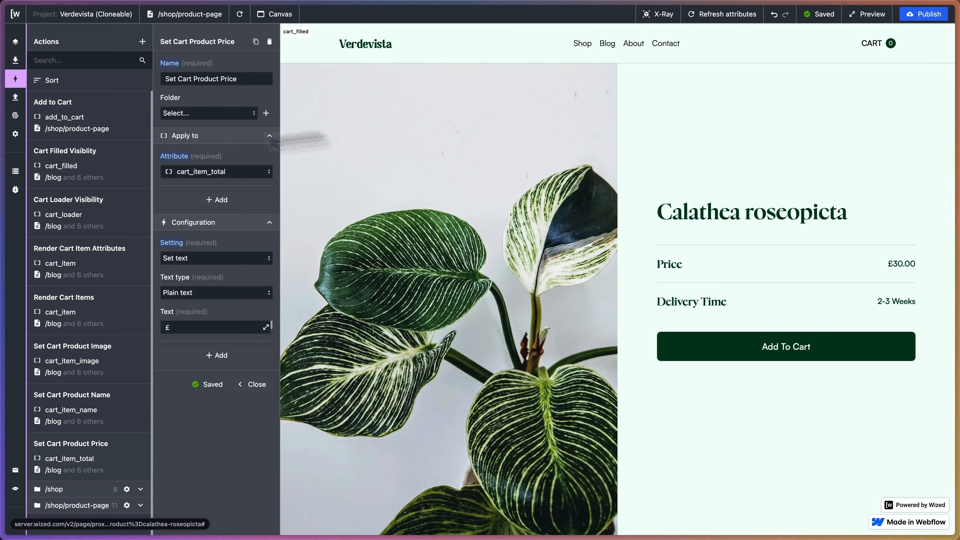
Duplicate the Set Cart Product Price action and name the copy Set Visibility To Cart Empty.
{"action": "left_click", "coordinate": [255, 41]}
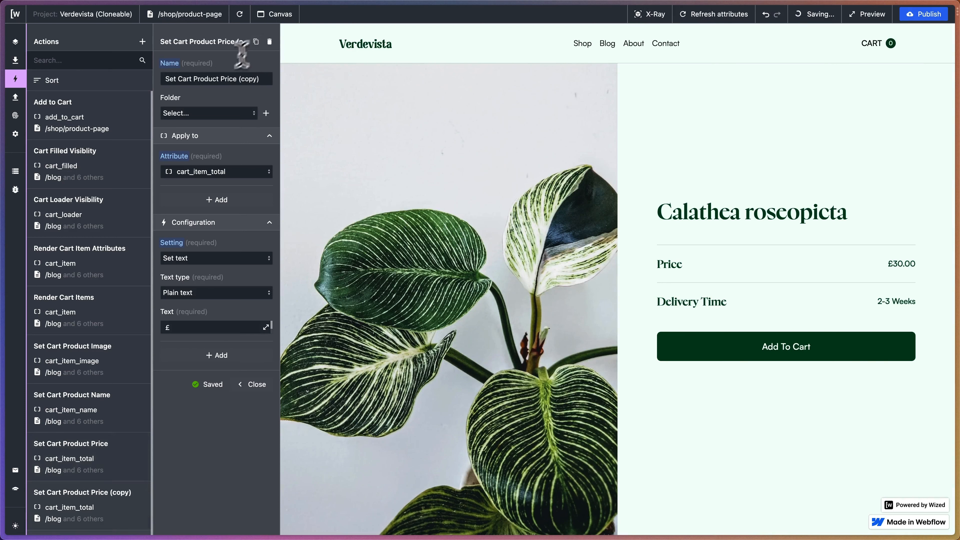
{"action": "triple_click", "coordinate": [204, 79]}
{"action": "type", "text": "Set Visibility"}
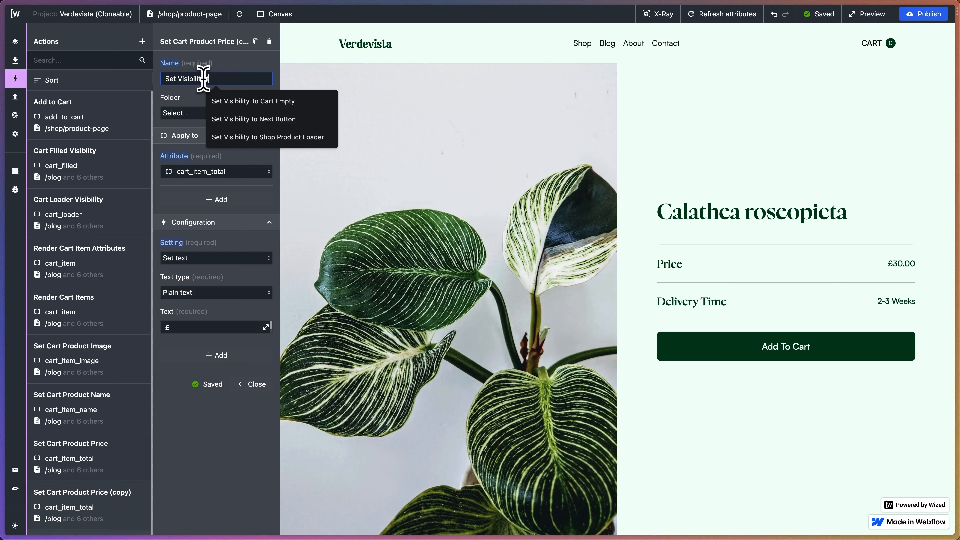
{"action": "type", "text": "To Cart Empty"}
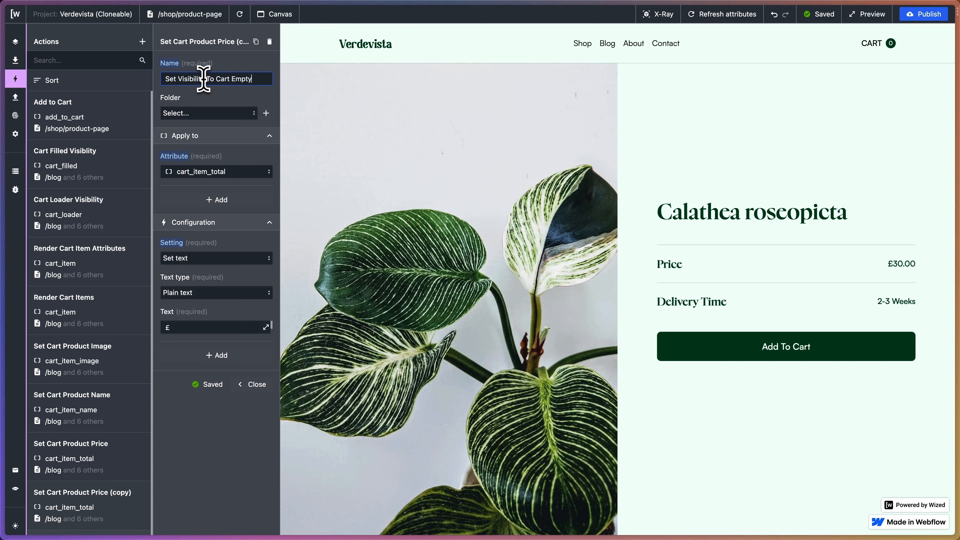
Apply the Set Visibility To Cart Empty action to the cart_empty attribute and change its setting to Set visibility.
{"action": "left_click", "coordinate": [196, 171]}
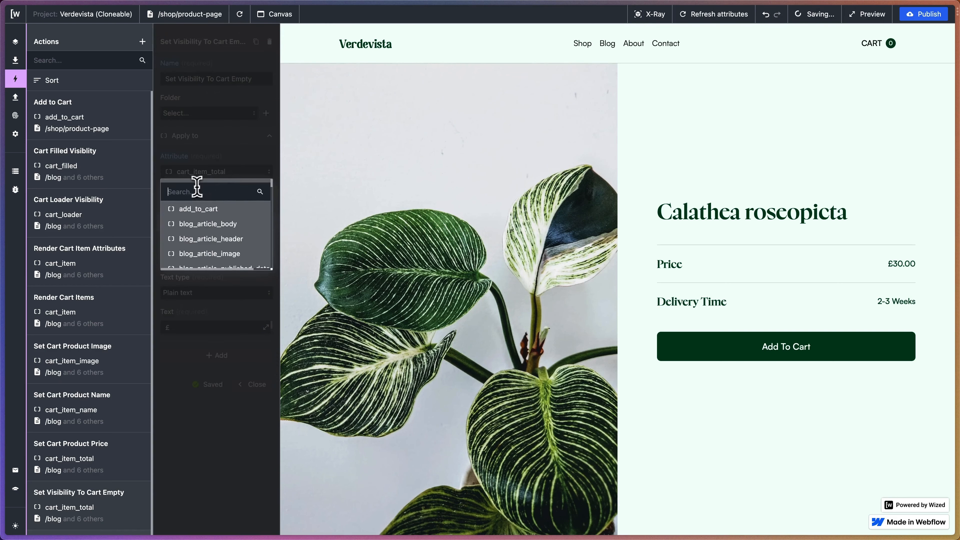
{"action": "type", "text": "cart_em"}
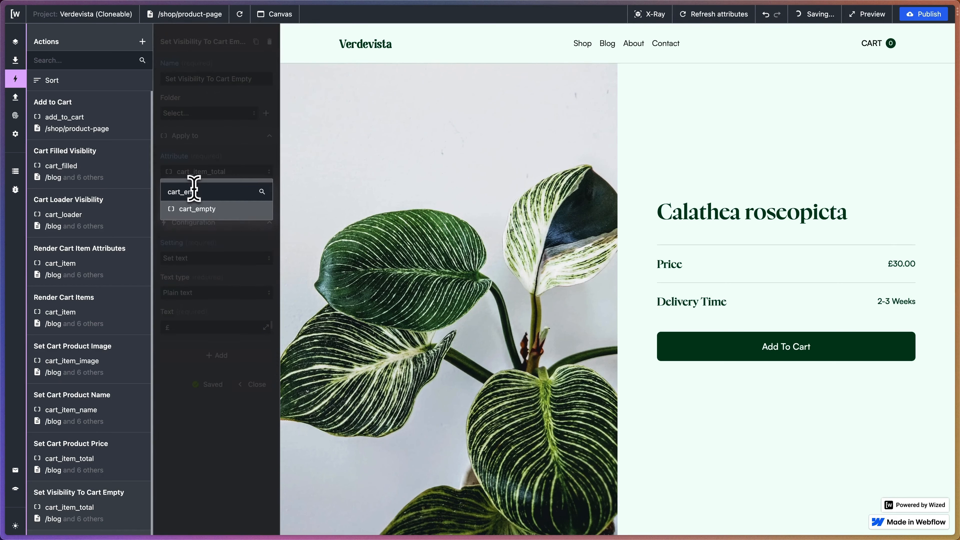
{"action": "left_click", "coordinate": [203, 211]}
{"action": "left_click", "coordinate": [208, 258]}
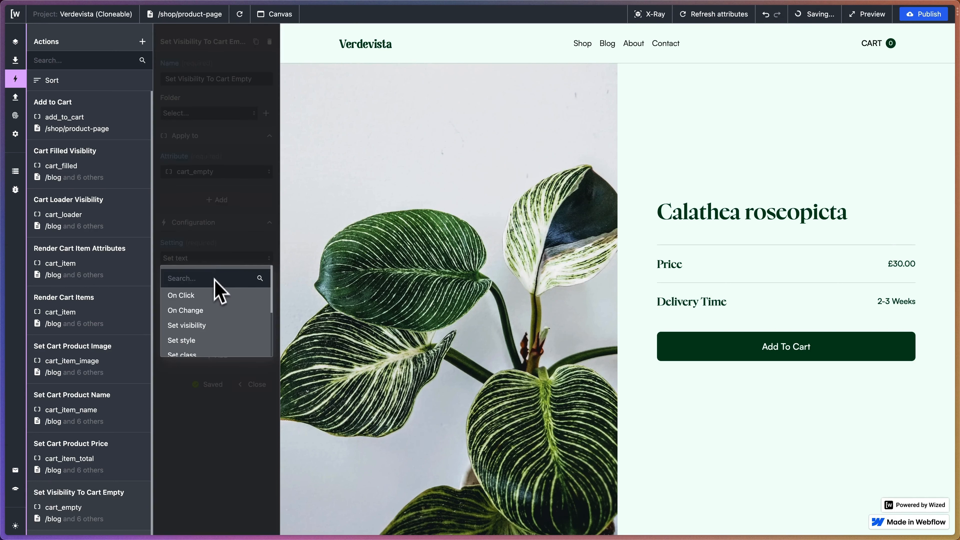
{"action": "scroll", "coordinate": [209, 303], "scroll_direction": "down", "scroll_amount": 2}
{"action": "left_click", "coordinate": [207, 280]}
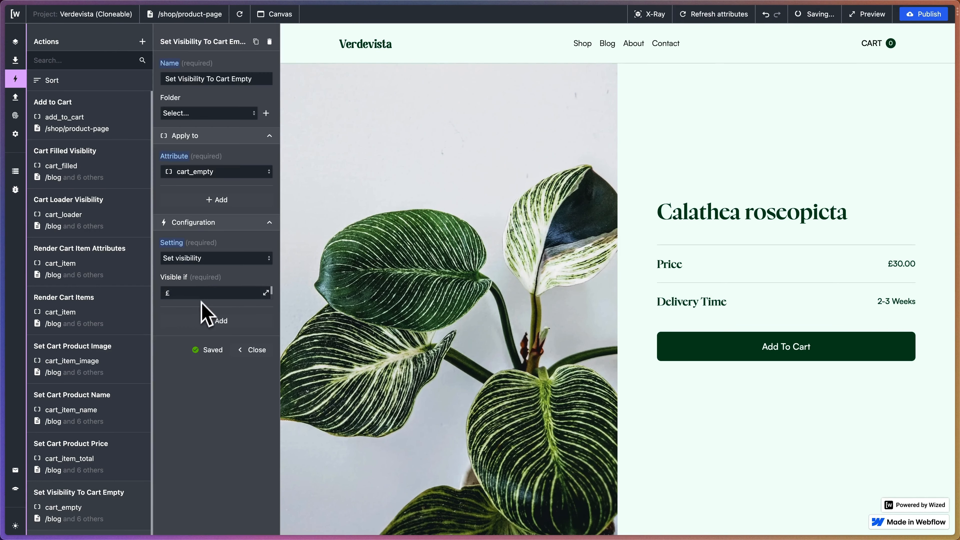
Replace the action's visibility condition with {{v.cartEmpty === true}}, using the cartEmpty variable.
{"action": "left_click", "coordinate": [266, 293]}
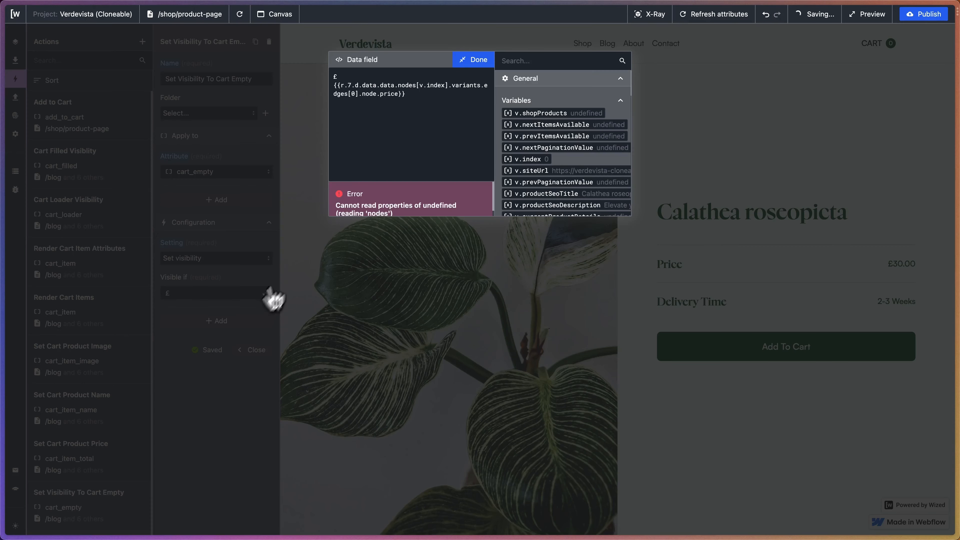
{"action": "left_click_drag", "start_coordinate": [435, 95], "coordinate": [286, 70]}
{"action": "key", "text": "BackSpace"}
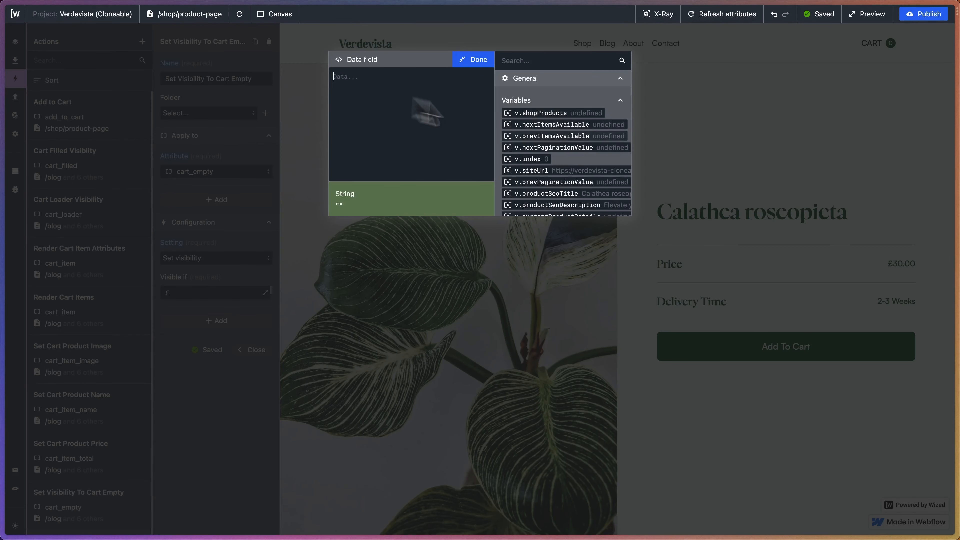
{"action": "scroll", "coordinate": [612, 155], "scroll_direction": "down", "scroll_amount": 2}
{"action": "scroll", "coordinate": [615, 156], "scroll_direction": "down", "scroll_amount": 1}
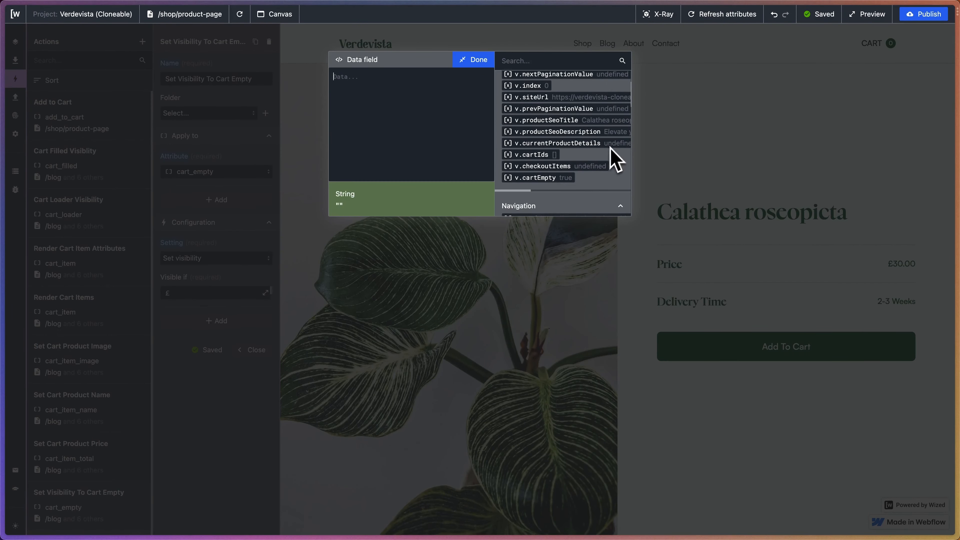
{"action": "left_click", "coordinate": [552, 178]}
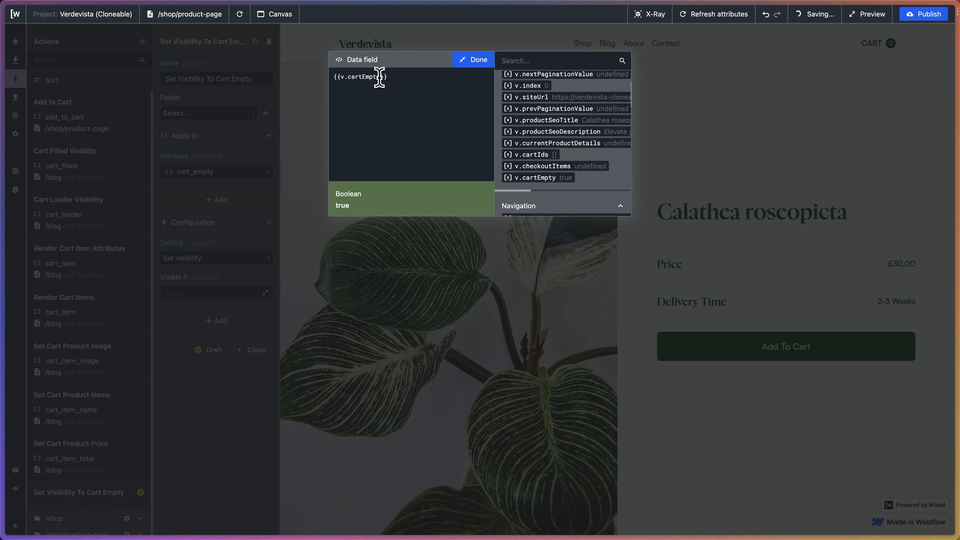
{"action": "type", "text": "=== "}
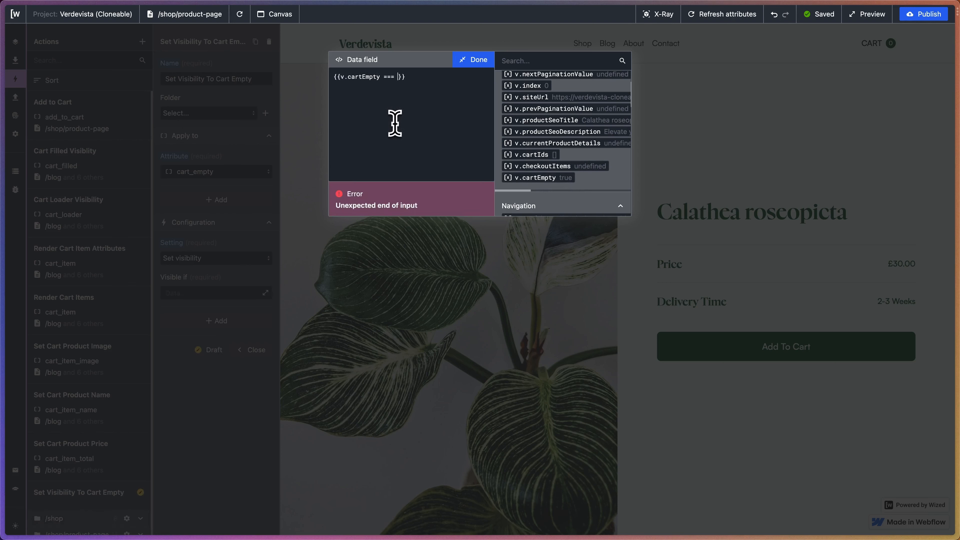
{"action": "type", "text": "true"}
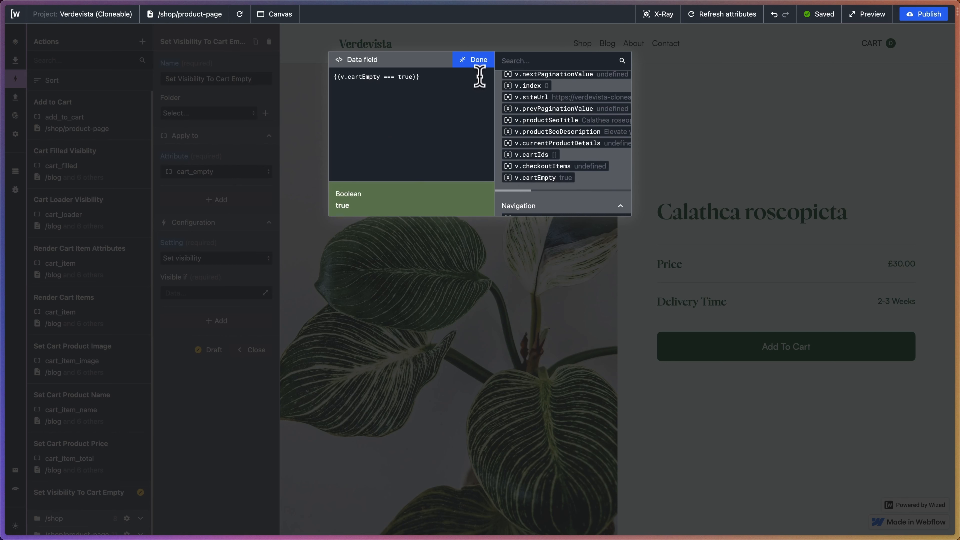
{"action": "left_click", "coordinate": [473, 59]}
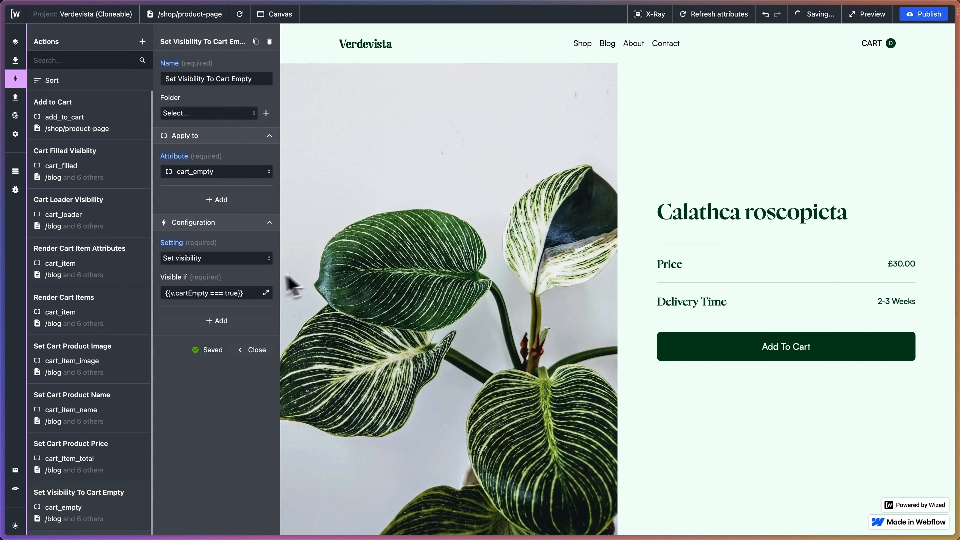
Reload the product page preview, check the cart's empty state, and close the cart.
{"action": "left_click", "coordinate": [244, 19]}
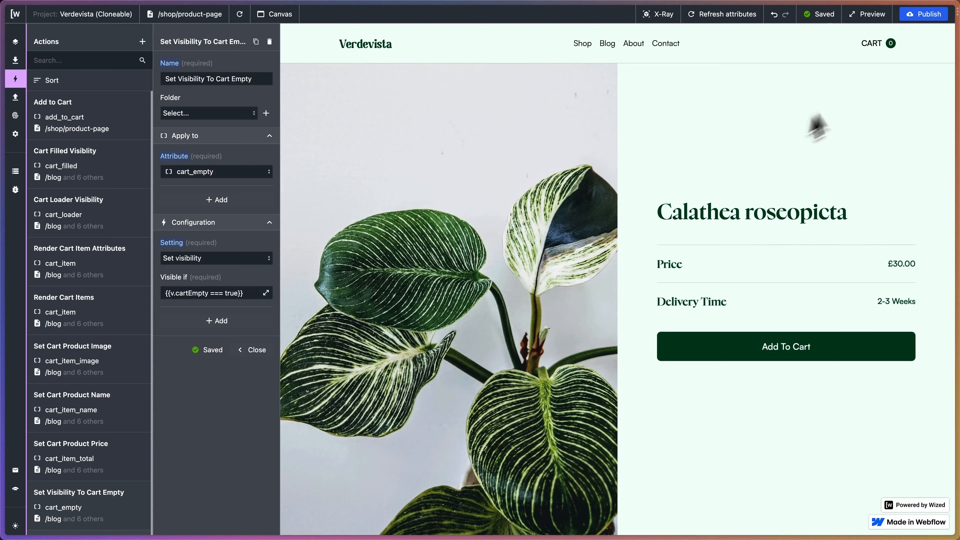
{"action": "left_click", "coordinate": [879, 44]}
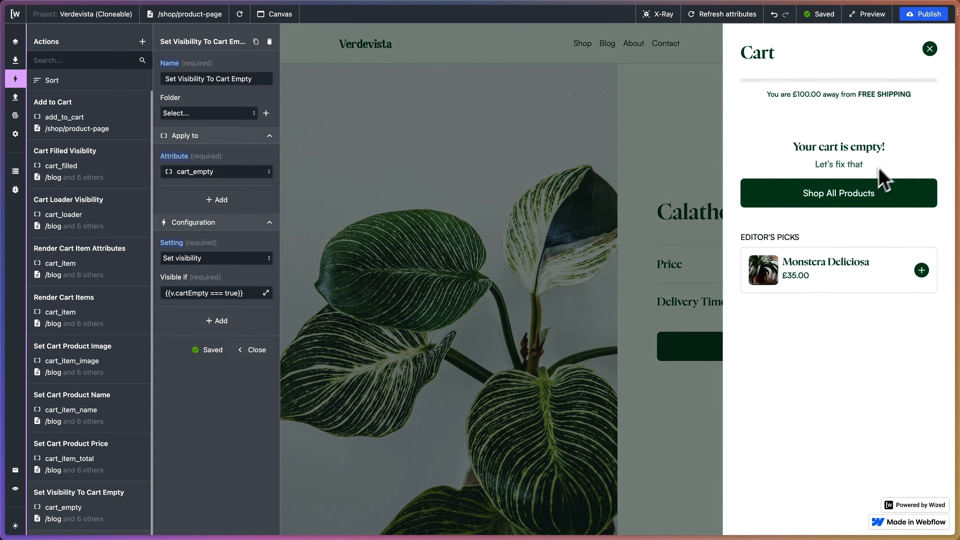
{"action": "left_click", "coordinate": [929, 49]}
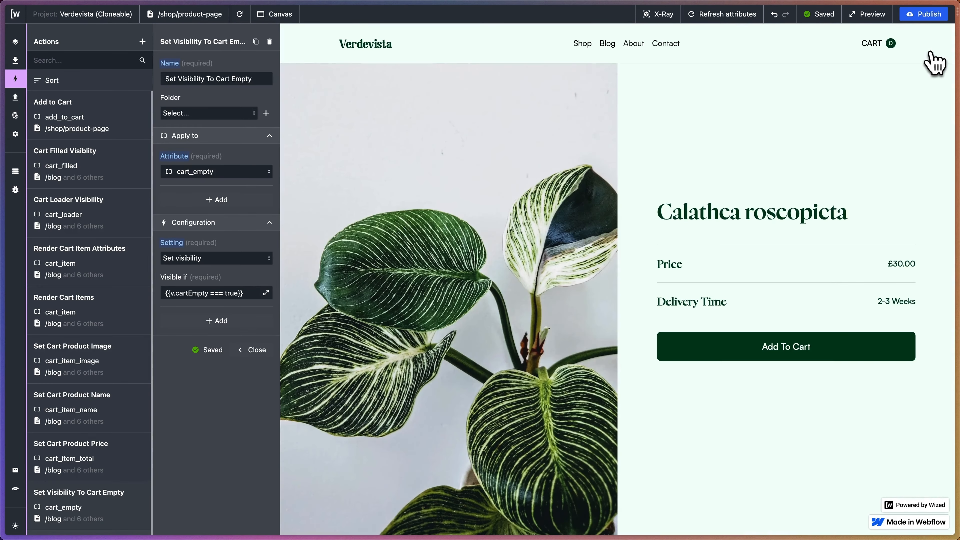
Add Calathea roseopicta to the cart, reload the preview, and inspect the filled cart before closing it.
{"action": "left_click", "coordinate": [740, 354]}
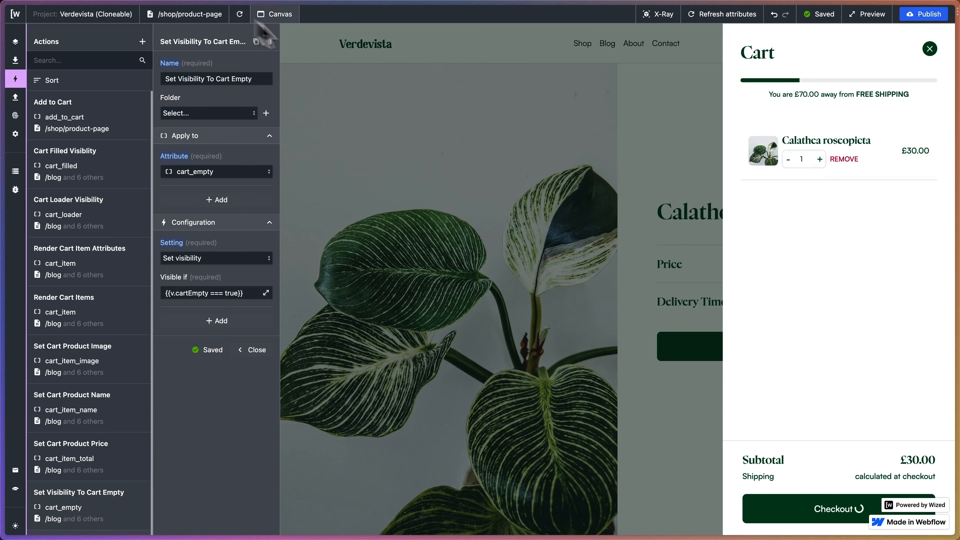
{"action": "left_click", "coordinate": [239, 14]}
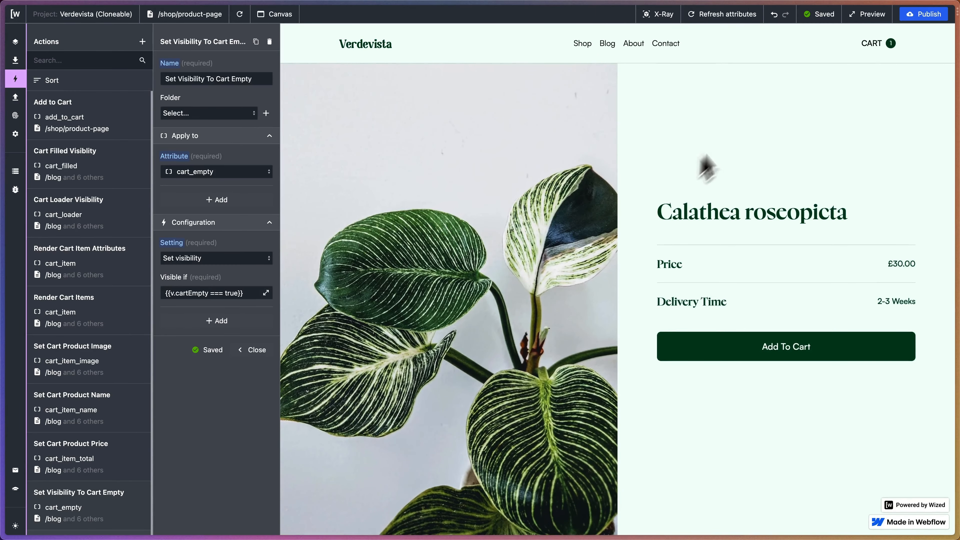
{"action": "left_click", "coordinate": [870, 46]}
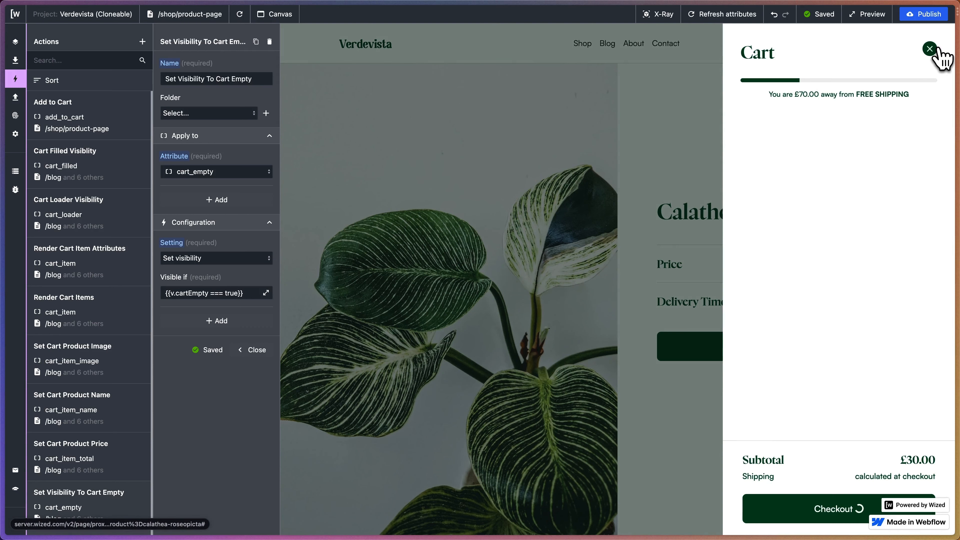
{"action": "left_click", "coordinate": [929, 49]}
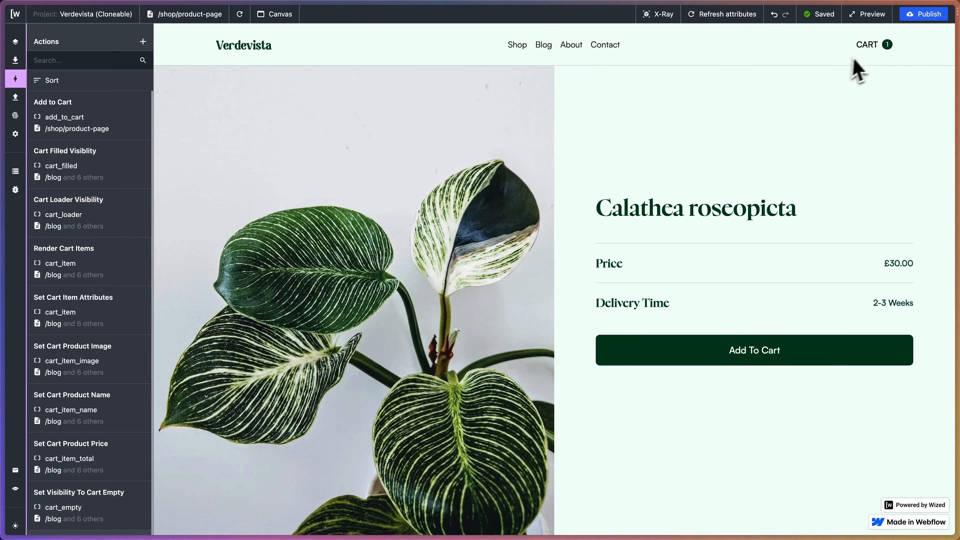
Reload the preview once more and recheck that the cart lists its item, closing the cart again.
{"action": "left_click", "coordinate": [239, 14]}
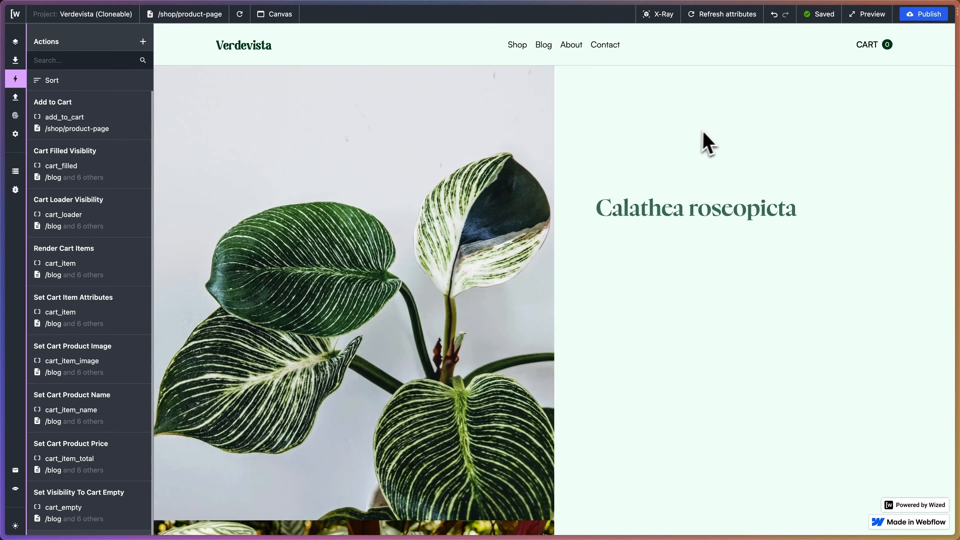
{"action": "left_click", "coordinate": [869, 48]}
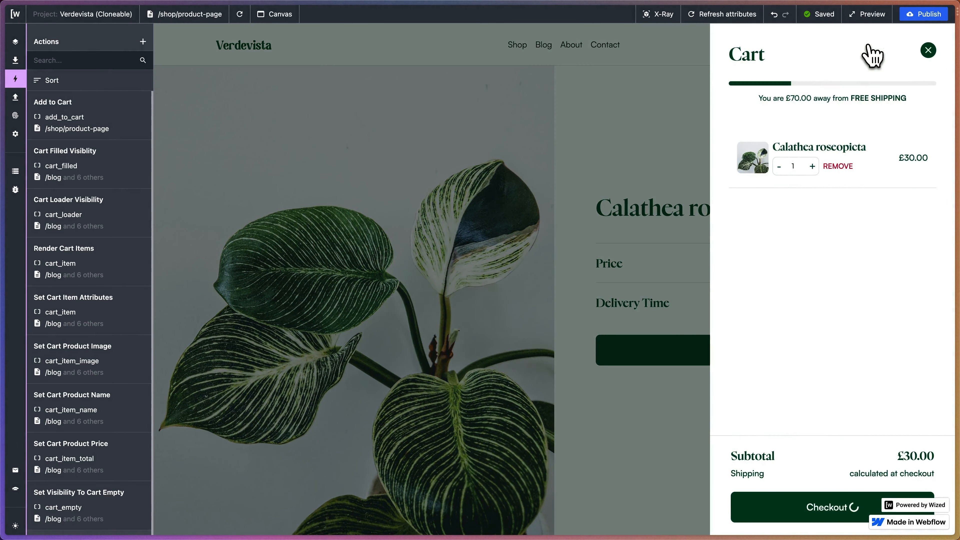
{"action": "left_click", "coordinate": [929, 51]}
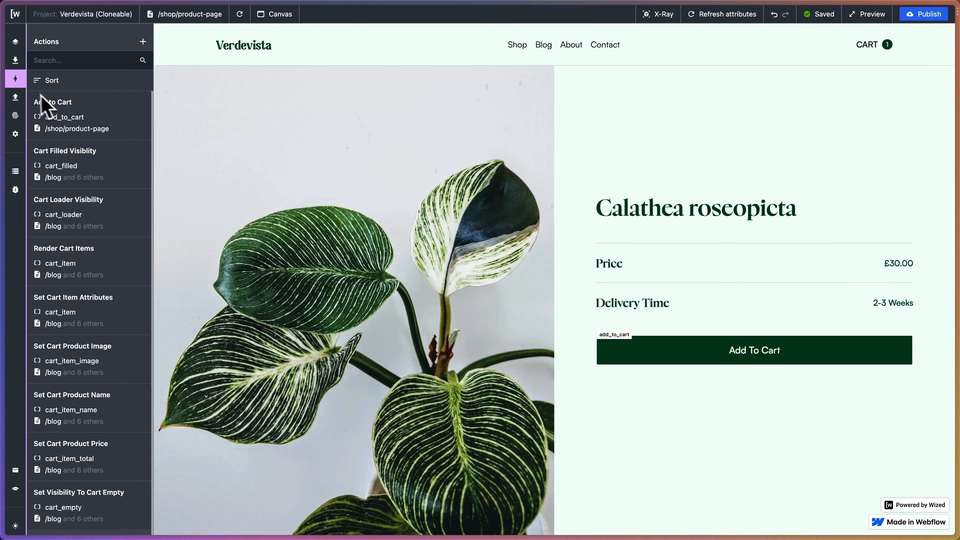
Review the Fetch Cart Items request's headers, body and trigger settings, and close the request list.
{"action": "left_click", "coordinate": [15, 98]}
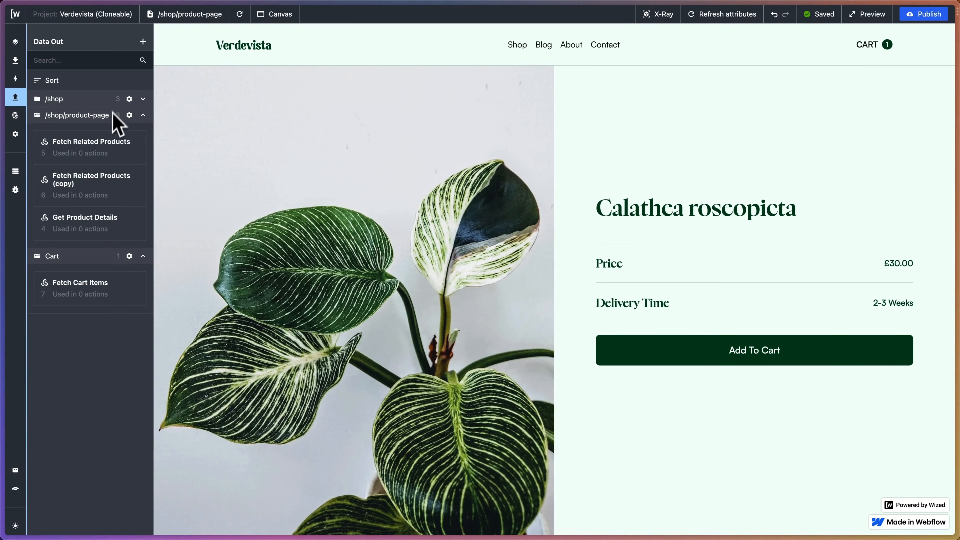
{"action": "left_click", "coordinate": [92, 296]}
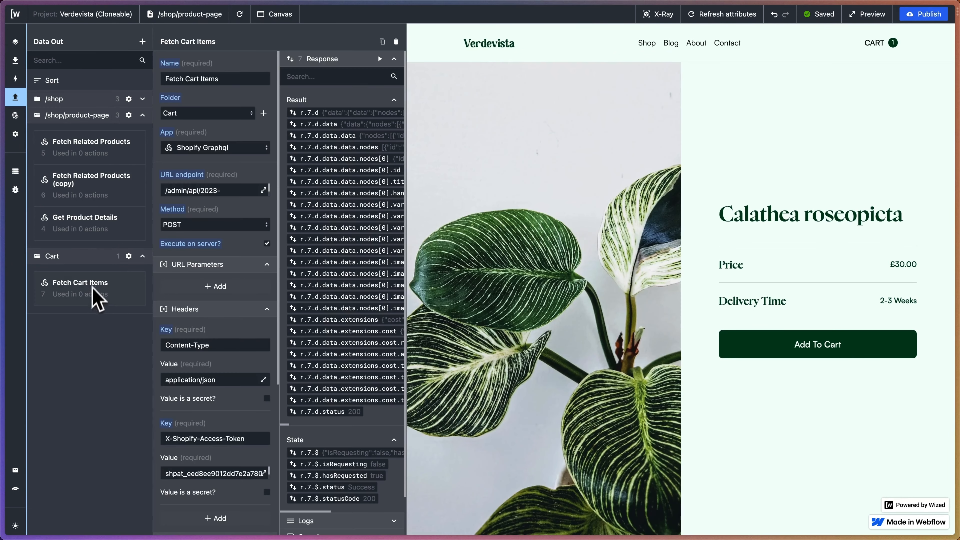
{"action": "scroll", "coordinate": [225, 258], "scroll_direction": "down", "scroll_amount": 2}
{"action": "scroll", "coordinate": [225, 258], "scroll_direction": "down", "scroll_amount": 5}
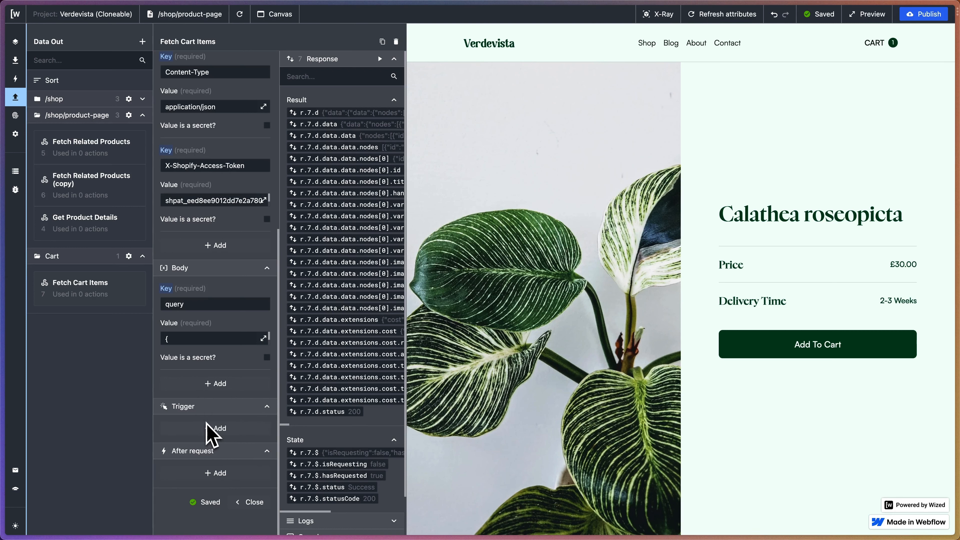
{"action": "scroll", "coordinate": [249, 354], "scroll_direction": "up", "scroll_amount": 7}
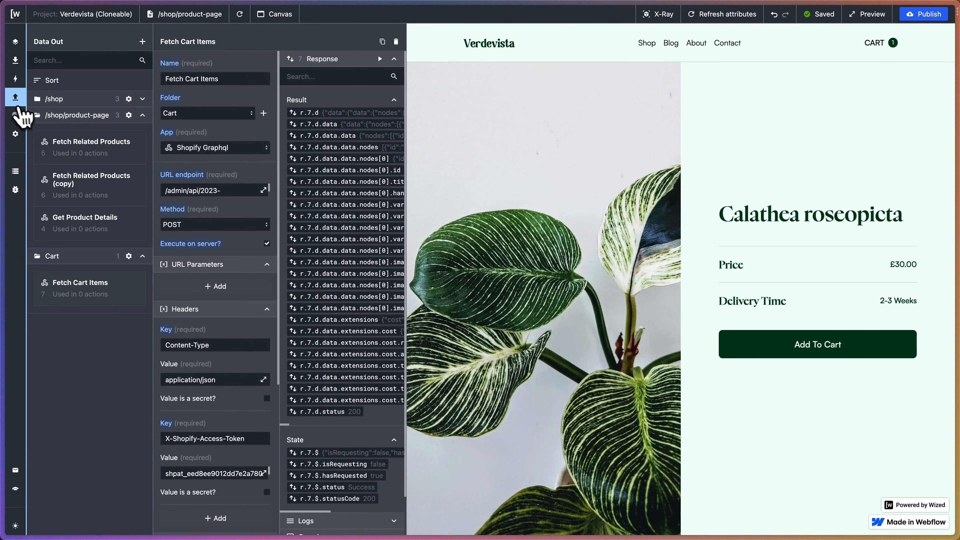
{"action": "left_click", "coordinate": [15, 97]}
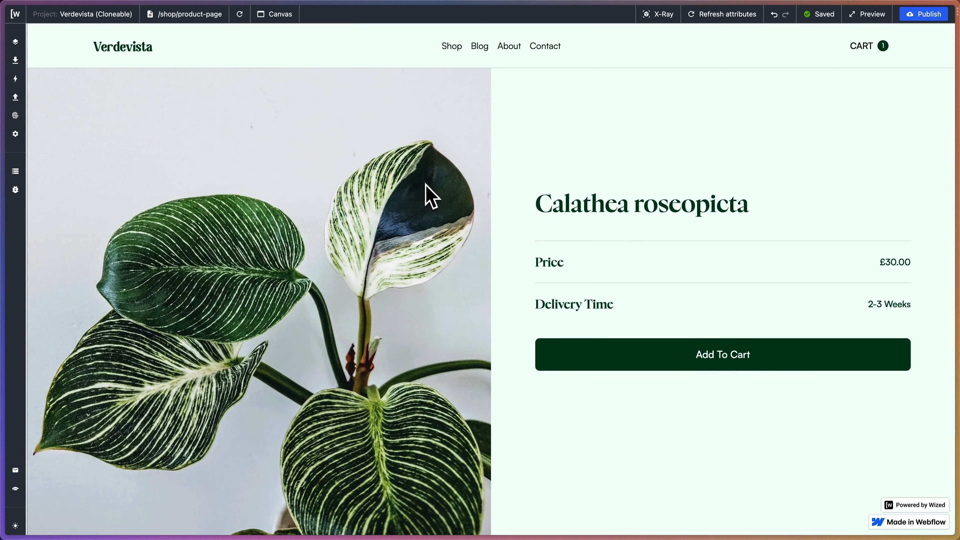
Remove Calathea roseopicta from the cart in the preview to test the empty state.
{"action": "left_click", "coordinate": [860, 46]}
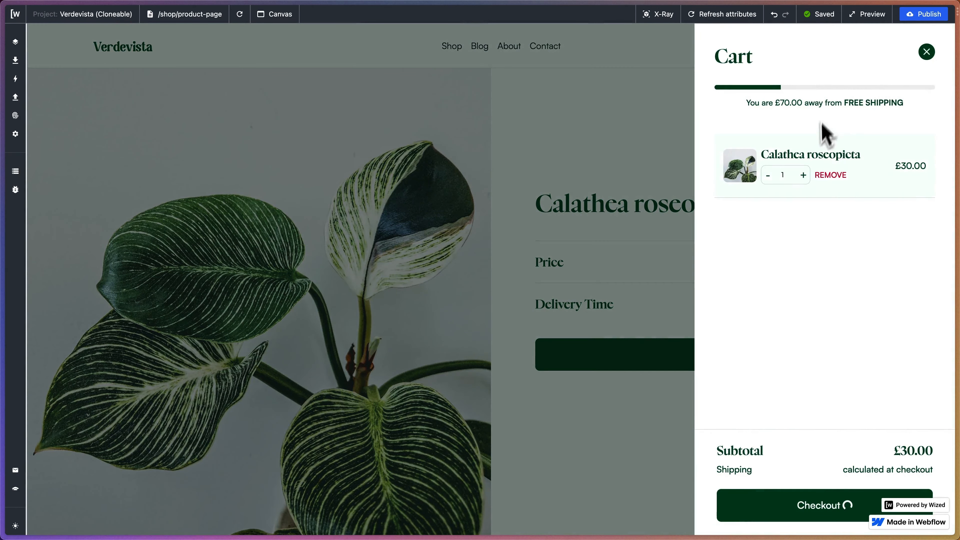
{"action": "left_click", "coordinate": [830, 175]}
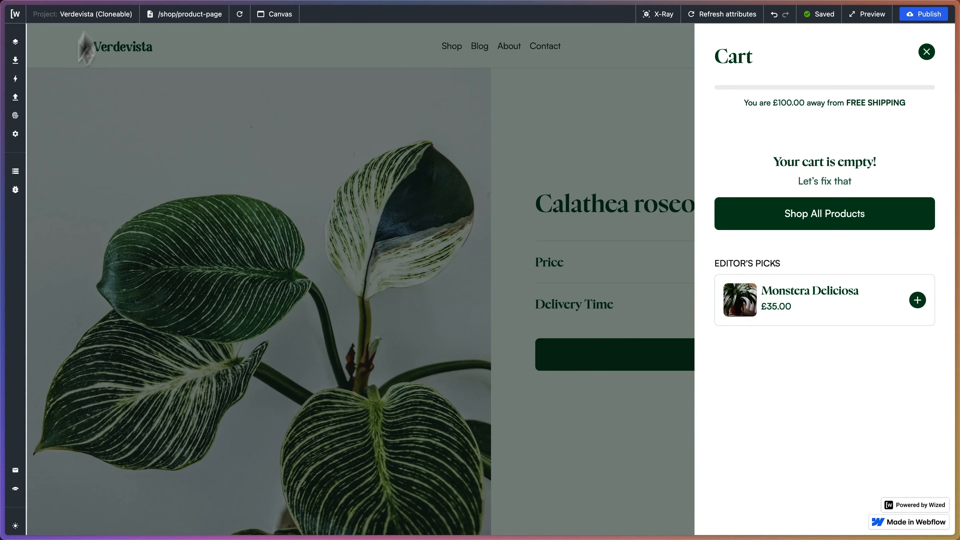
Create a new action folder named Cart from the Add to Cart action's folder setting.
{"action": "left_click", "coordinate": [15, 79]}
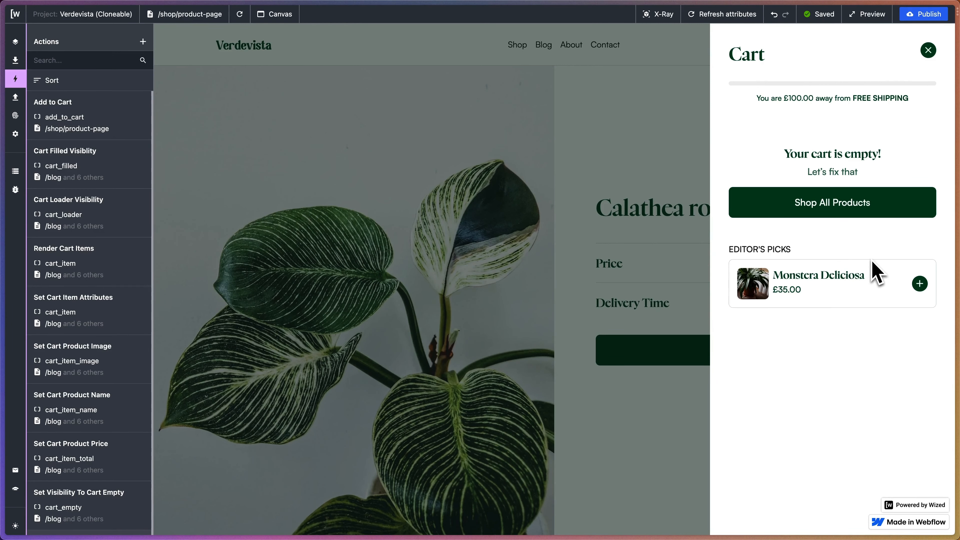
{"action": "left_click", "coordinate": [111, 118]}
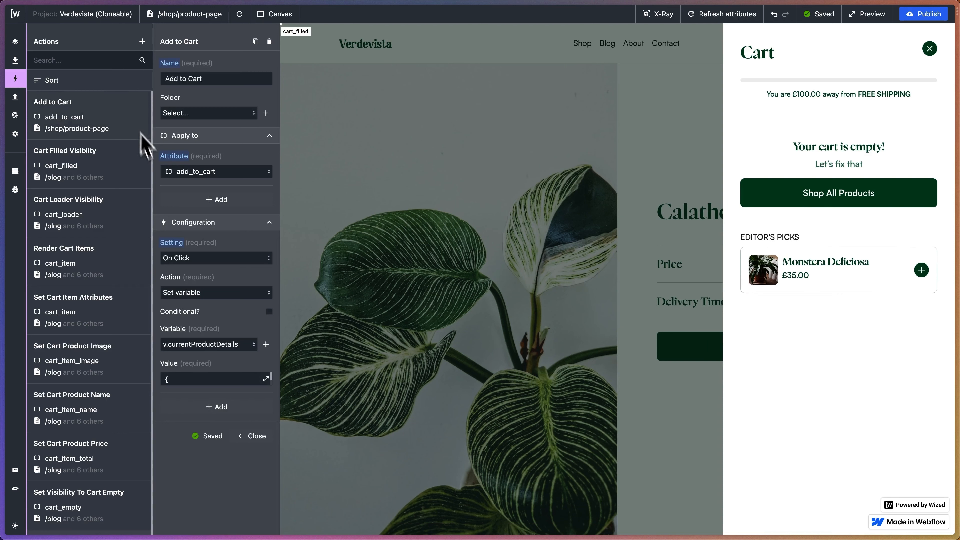
{"action": "scroll", "coordinate": [111, 138], "scroll_direction": "down", "scroll_amount": 2}
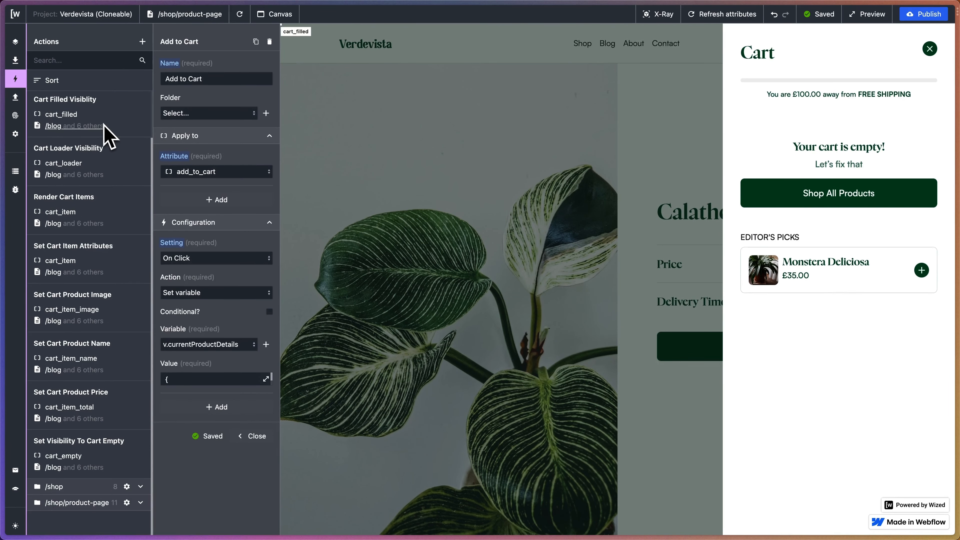
{"action": "scroll", "coordinate": [108, 136], "scroll_direction": "up", "scroll_amount": 2}
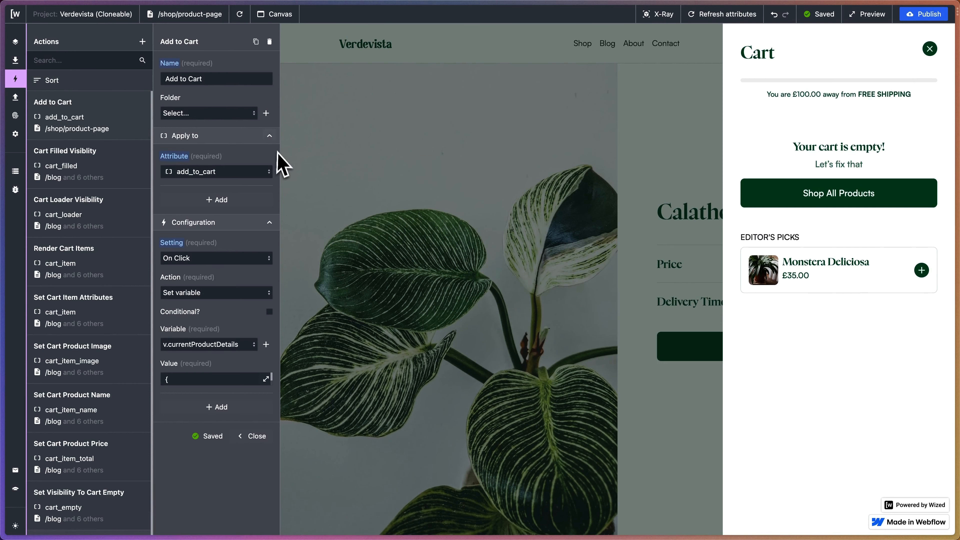
{"action": "left_click", "coordinate": [266, 113]}
{"action": "left_click", "coordinate": [330, 78]}
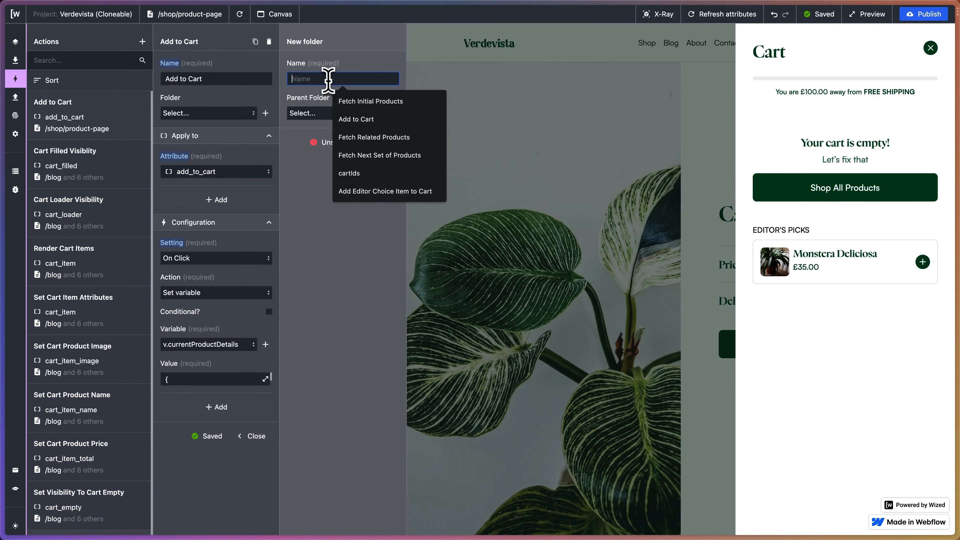
{"action": "type", "text": "Cart"}
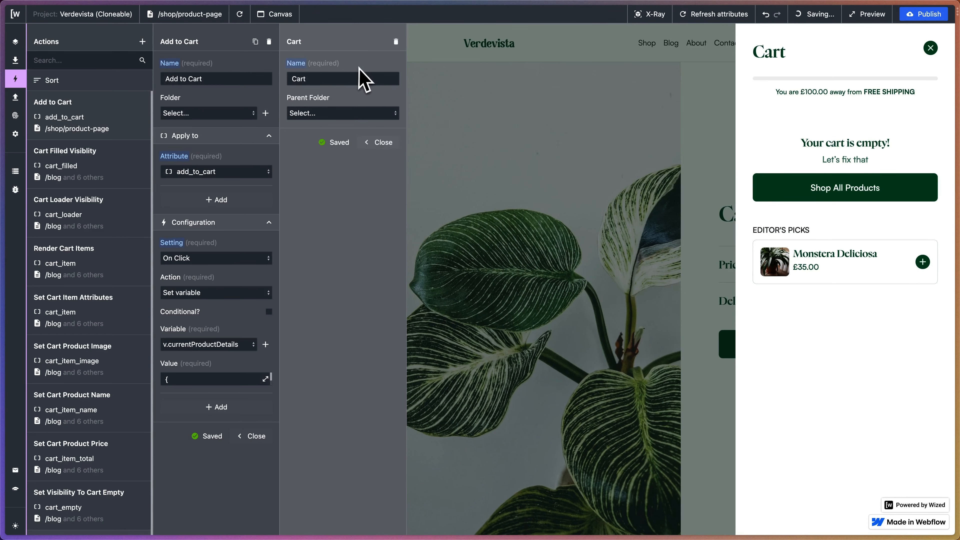
{"action": "left_click", "coordinate": [384, 147]}
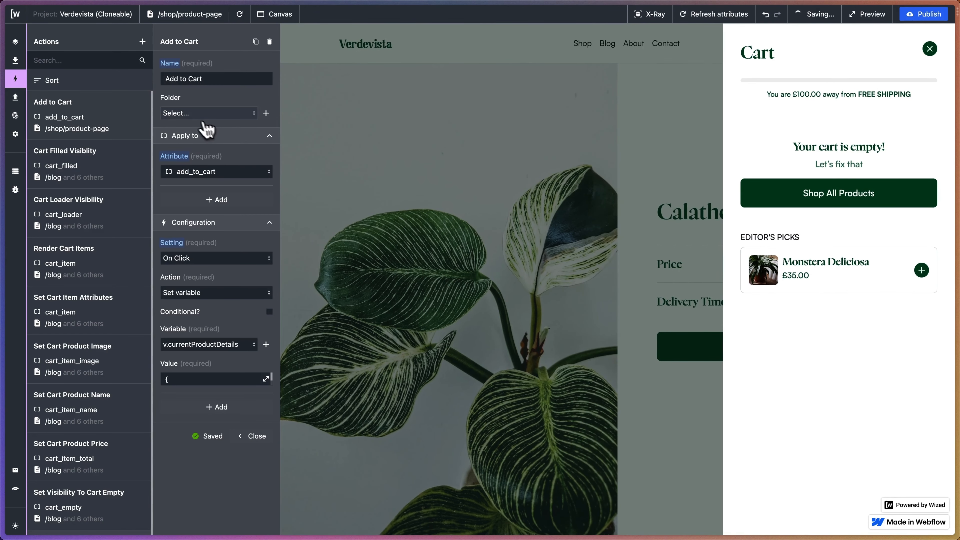
{"action": "left_click", "coordinate": [206, 113]}
{"action": "left_click", "coordinate": [199, 186]}
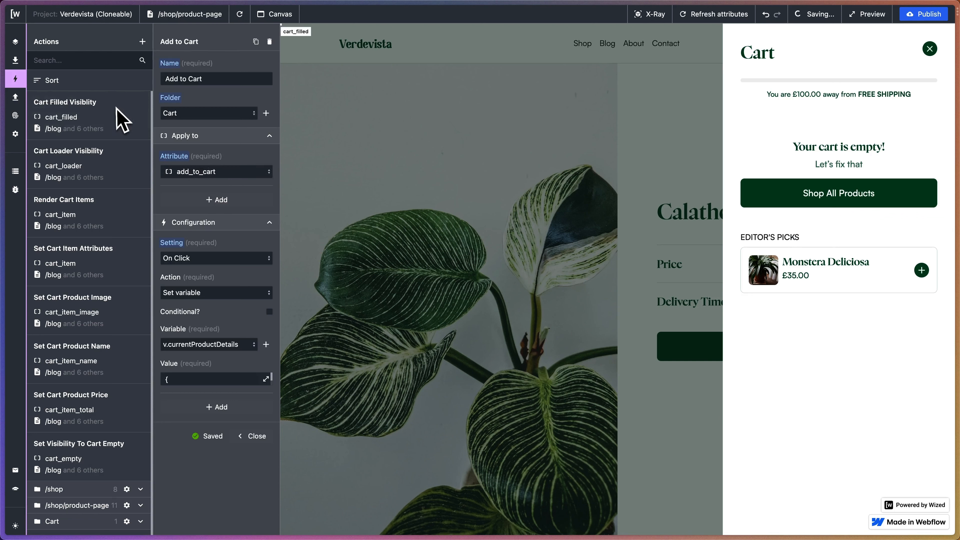
{"action": "left_click", "coordinate": [216, 172]}
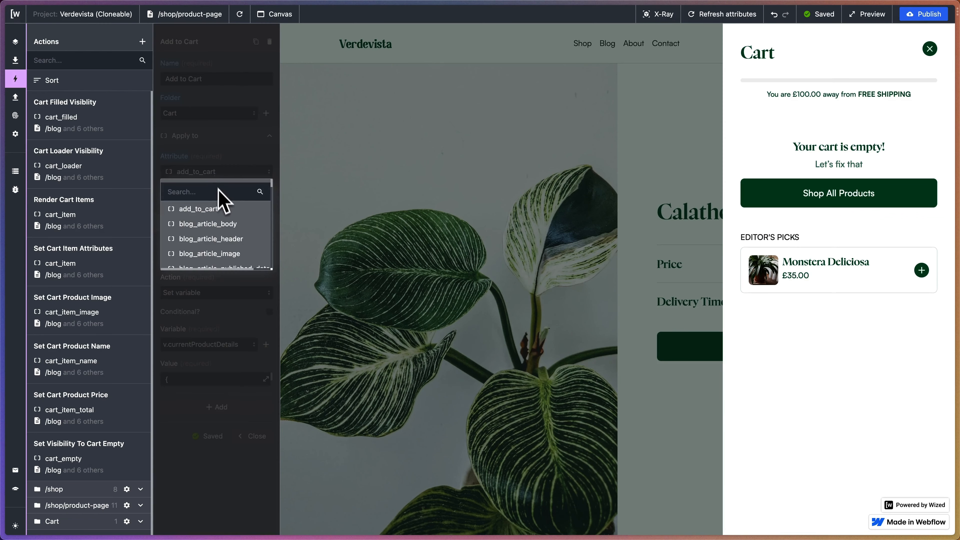
{"action": "left_click", "coordinate": [221, 170]}
Move the Add to Cart action into the /shop/product-page folder and the Cart Filled Visiblity action into the Cart folder.
{"action": "left_click", "coordinate": [214, 113]}
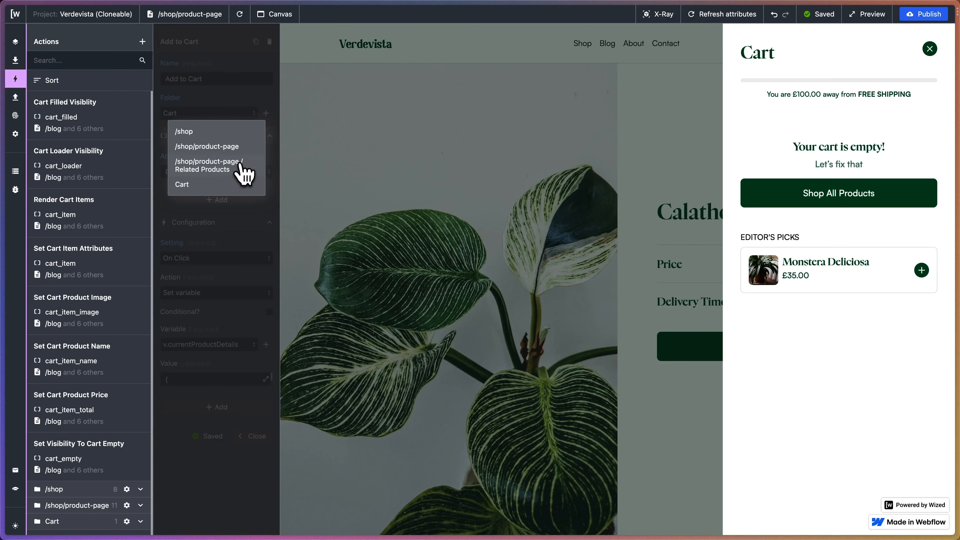
{"action": "left_click", "coordinate": [251, 149]}
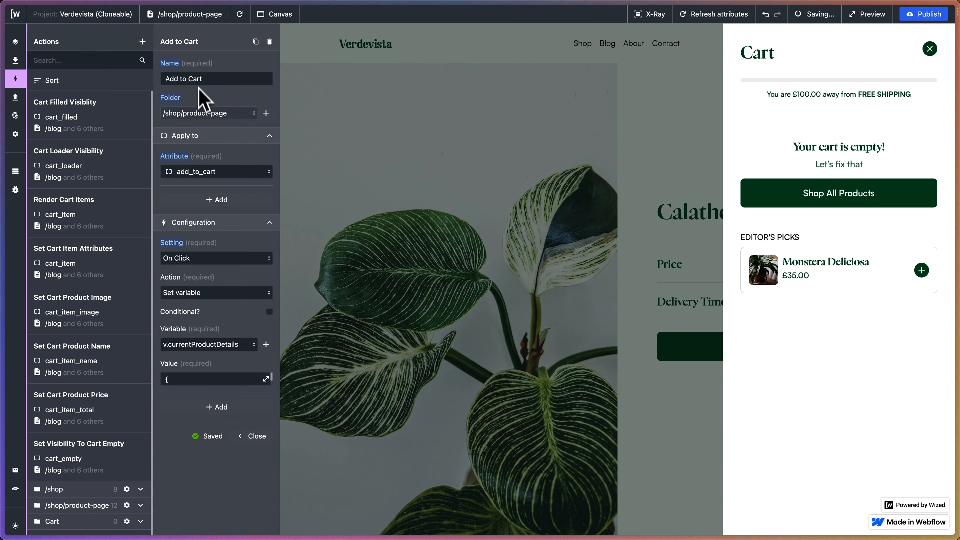
{"action": "left_click", "coordinate": [107, 110]}
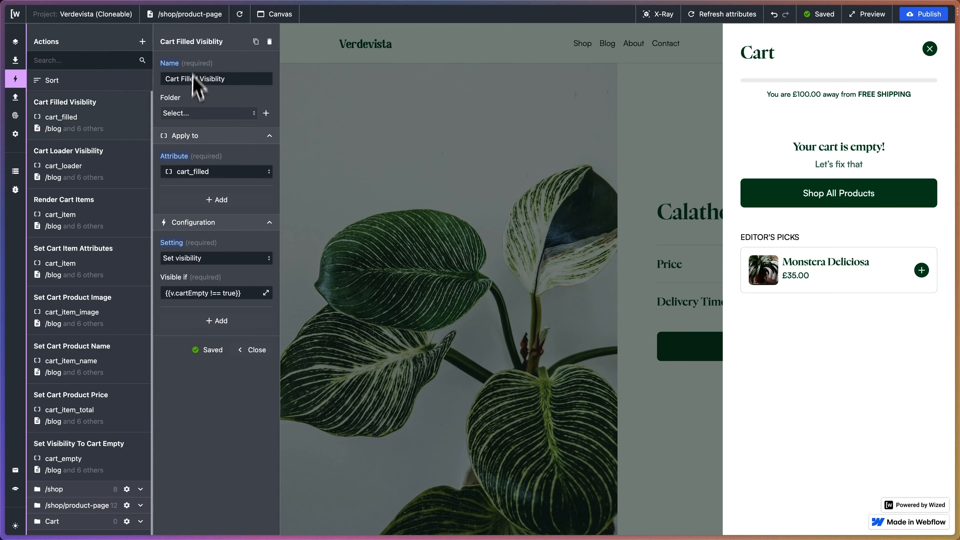
{"action": "left_click", "coordinate": [208, 114]}
{"action": "left_click", "coordinate": [200, 184]}
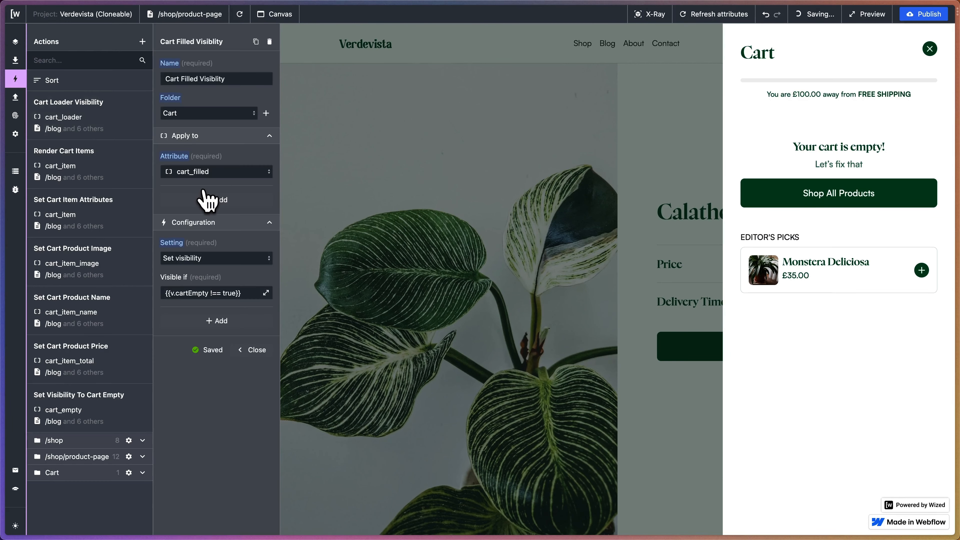
Assign the Cart Loader Visibility and Render Cart Items actions to the Cart folder.
{"action": "left_click", "coordinate": [71, 102]}
{"action": "left_click", "coordinate": [179, 114]}
{"action": "left_click", "coordinate": [187, 185]}
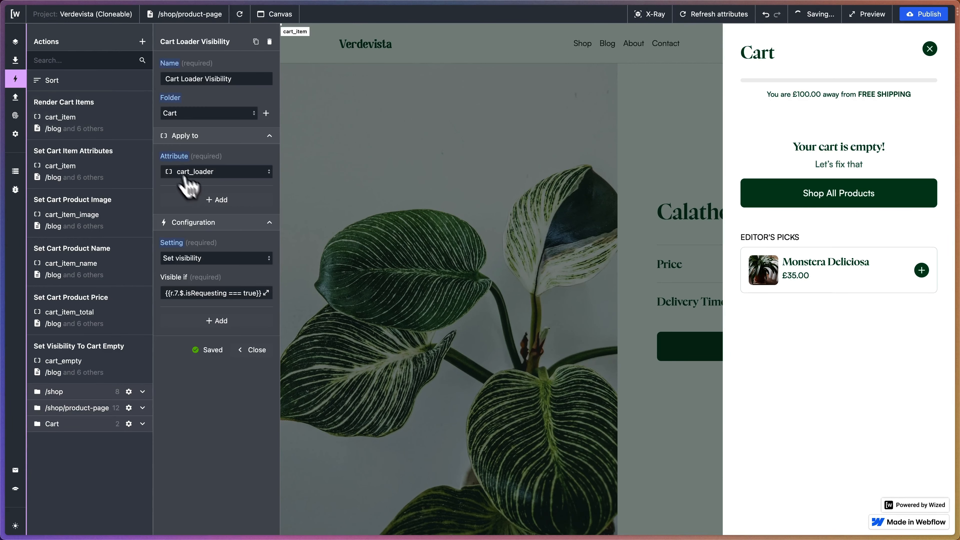
{"action": "left_click", "coordinate": [112, 121]}
{"action": "left_click", "coordinate": [209, 114]}
{"action": "left_click", "coordinate": [206, 190]}
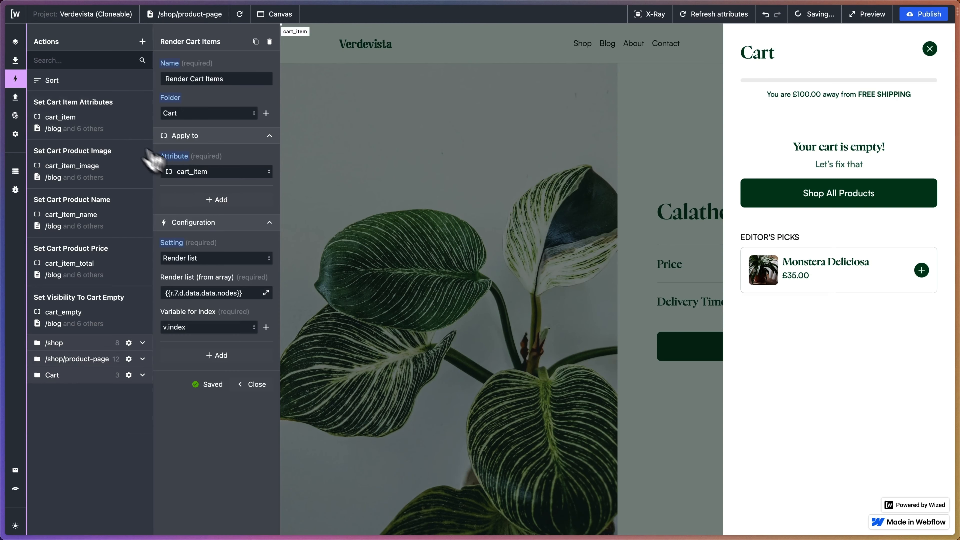
Assign the Set Cart Item Attributes and Set Cart Product Image actions to the Cart folder.
{"action": "left_click", "coordinate": [124, 127]}
{"action": "left_click", "coordinate": [191, 113]}
{"action": "left_click", "coordinate": [188, 185]}
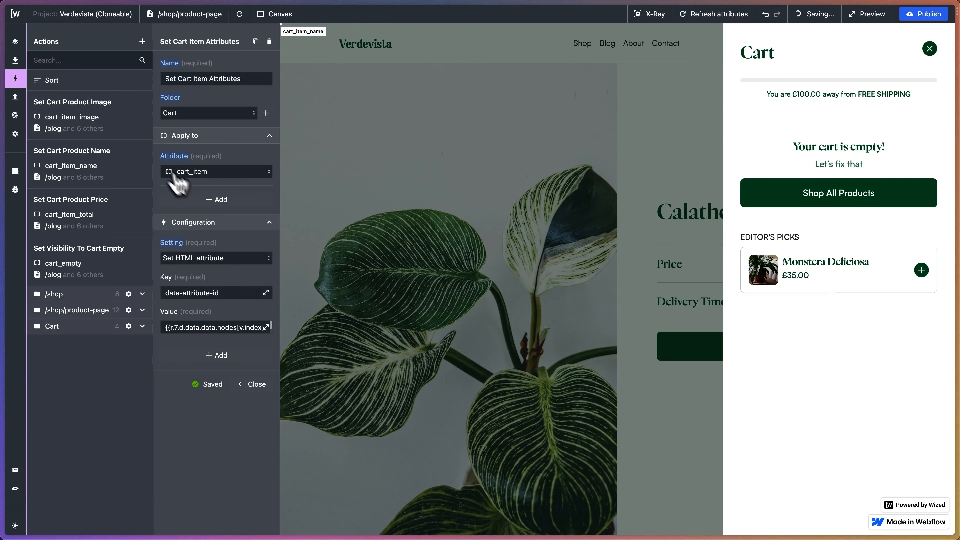
{"action": "left_click", "coordinate": [111, 125]}
{"action": "left_click", "coordinate": [192, 113]}
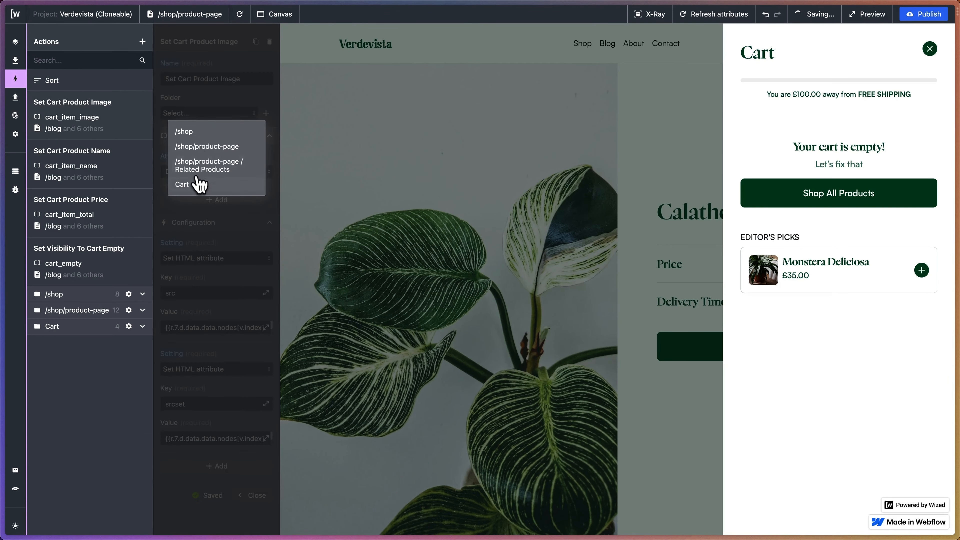
{"action": "left_click", "coordinate": [187, 185]}
Assign the Set Cart Product Name and Set Cart Product Price actions to the Cart folder.
{"action": "left_click", "coordinate": [111, 121]}
{"action": "left_click", "coordinate": [192, 114]}
{"action": "left_click", "coordinate": [210, 184]}
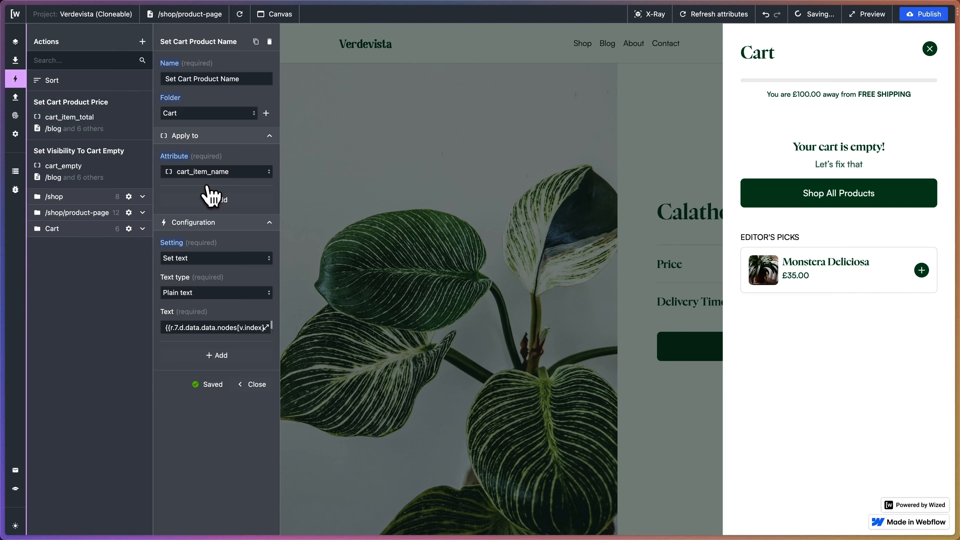
{"action": "left_click", "coordinate": [128, 130]}
{"action": "left_click", "coordinate": [215, 113]}
{"action": "left_click", "coordinate": [223, 185]}
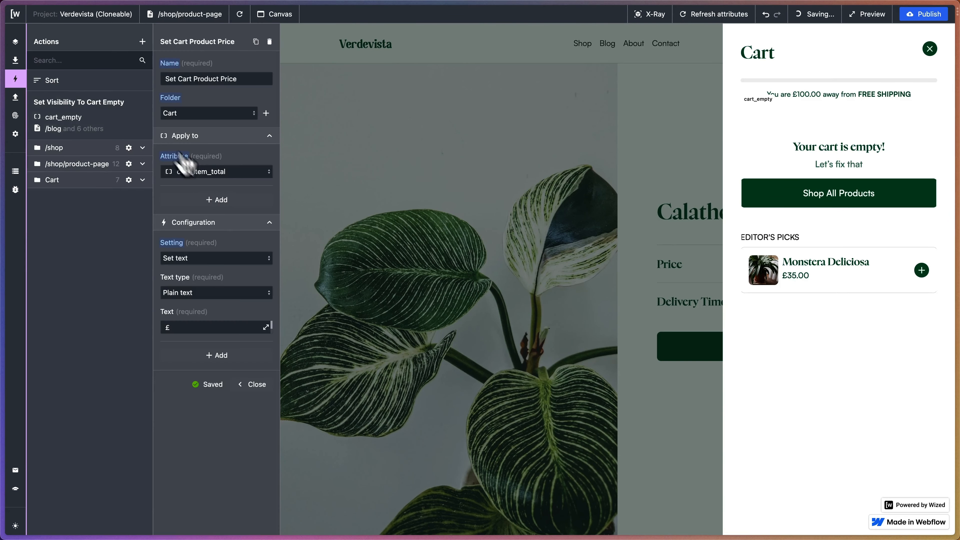
Assign the Set Visibility To Cart Empty action to the Cart folder, and expand that folder to check its actions.
{"action": "left_click", "coordinate": [145, 123]}
{"action": "left_click", "coordinate": [206, 114]}
{"action": "left_click", "coordinate": [196, 184]}
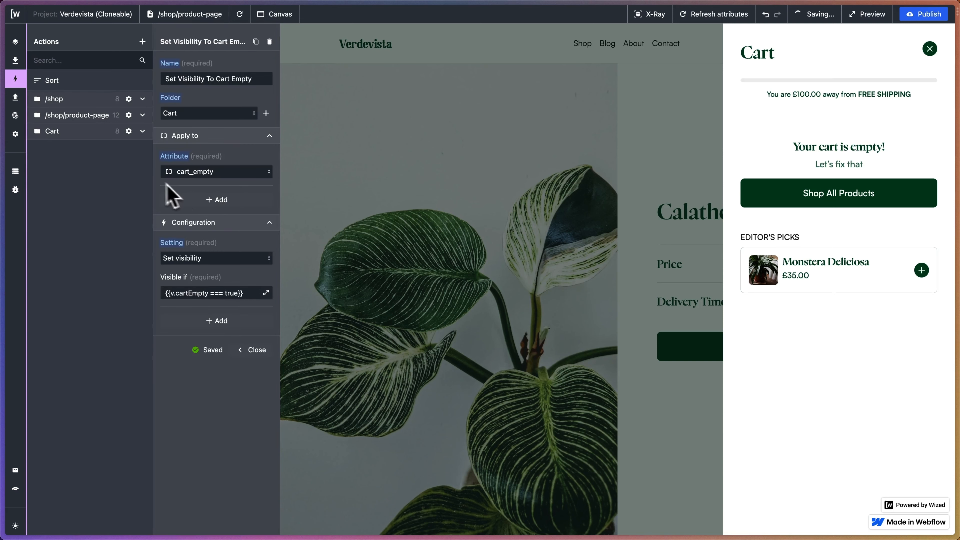
{"action": "left_click", "coordinate": [142, 128]}
{"action": "scroll", "coordinate": [98, 210], "scroll_direction": "down", "scroll_amount": 1}
{"action": "scroll", "coordinate": [97, 212], "scroll_direction": "up", "scroll_amount": 1}
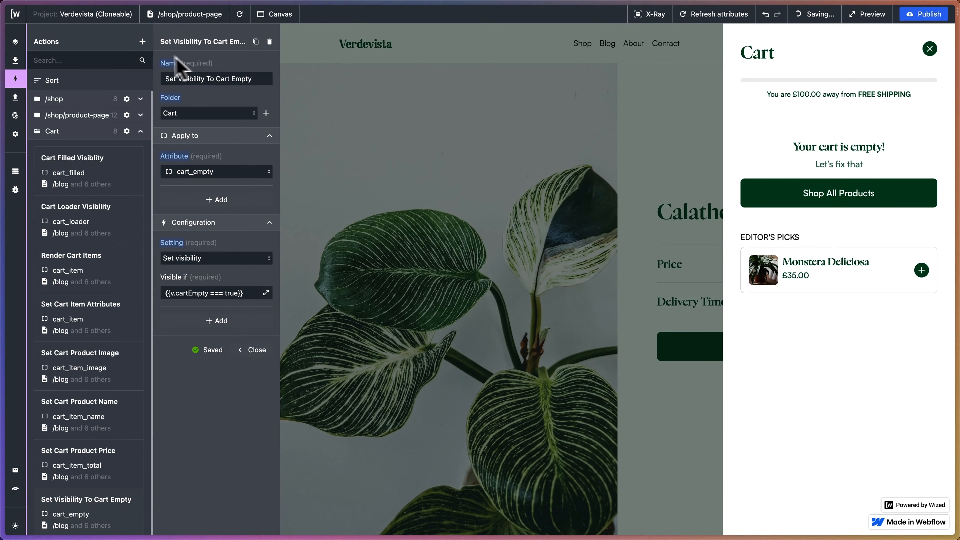
Create an action folder named Editors Choice from a new action's folder setting, with Cart as its parent folder.
{"action": "left_click", "coordinate": [142, 41]}
{"action": "left_click", "coordinate": [266, 113]}
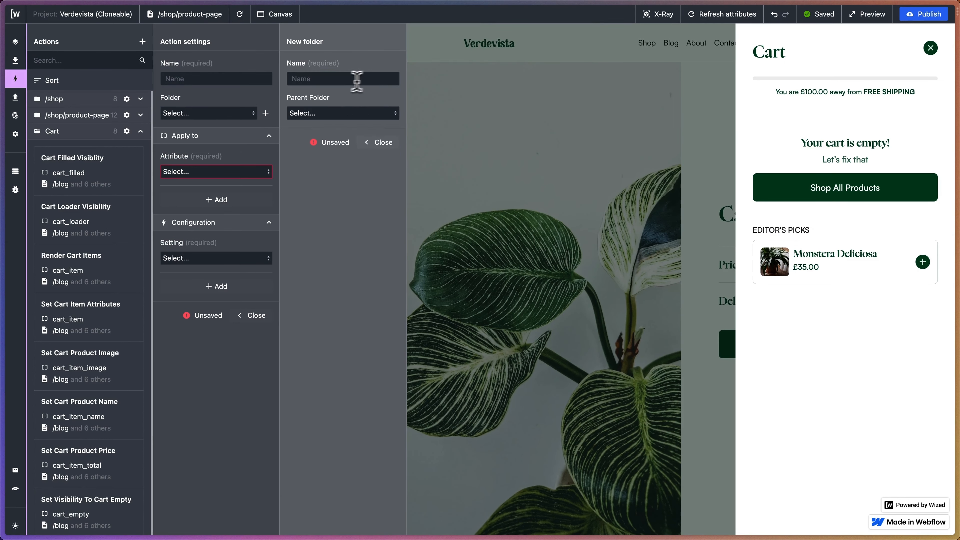
{"action": "left_click", "coordinate": [340, 79]}
{"action": "type", "text": "Edit"}
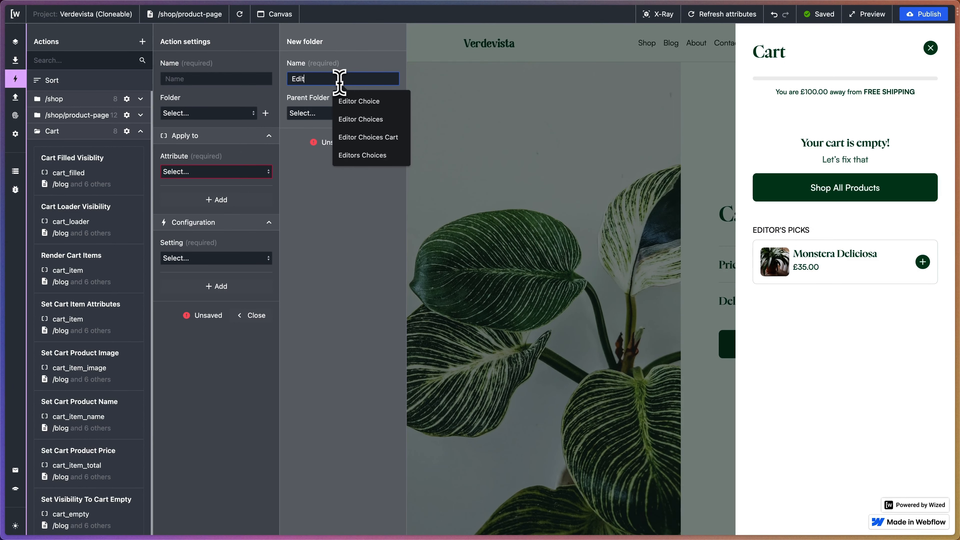
{"action": "type", "text": "ors Chouc"}
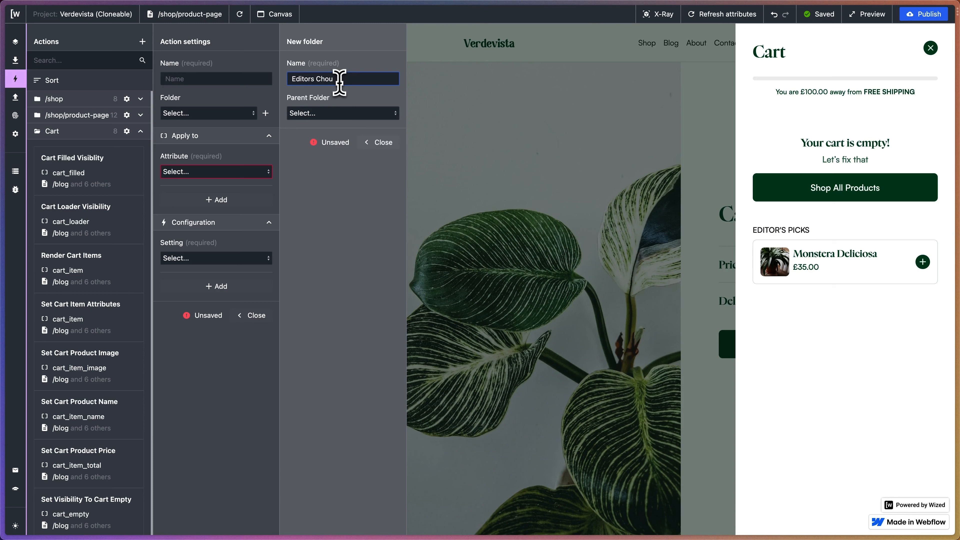
{"action": "key", "text": "BackSpace"}
{"action": "key", "text": "Return"}
{"action": "left_click", "coordinate": [326, 114]}
{"action": "left_click", "coordinate": [333, 160]}
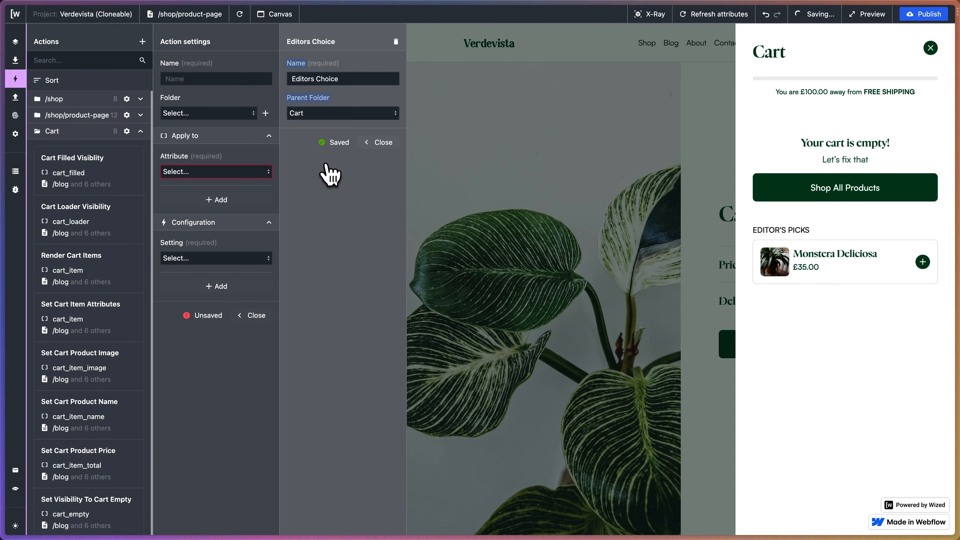
Expand the Editors Choice subfolder inside Cart and close its folder settings.
{"action": "scroll", "coordinate": [95, 288], "scroll_direction": "down", "scroll_amount": 2}
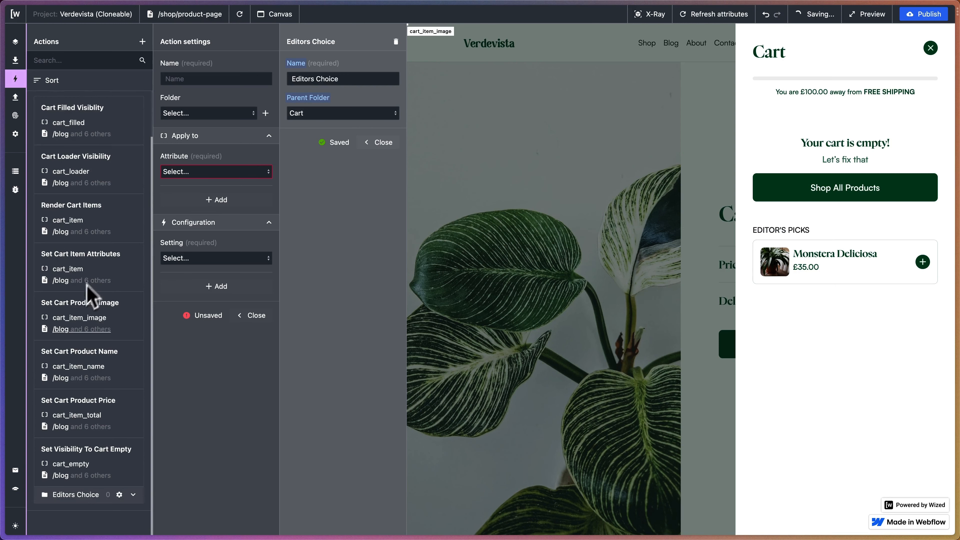
{"action": "left_click", "coordinate": [133, 494]}
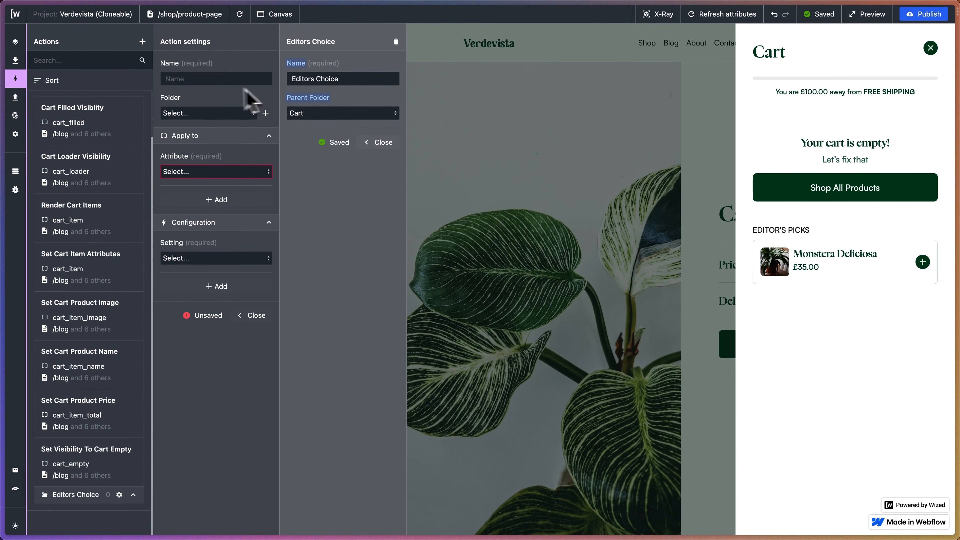
{"action": "left_click", "coordinate": [374, 142]}
{"action": "left_click", "coordinate": [186, 77]}
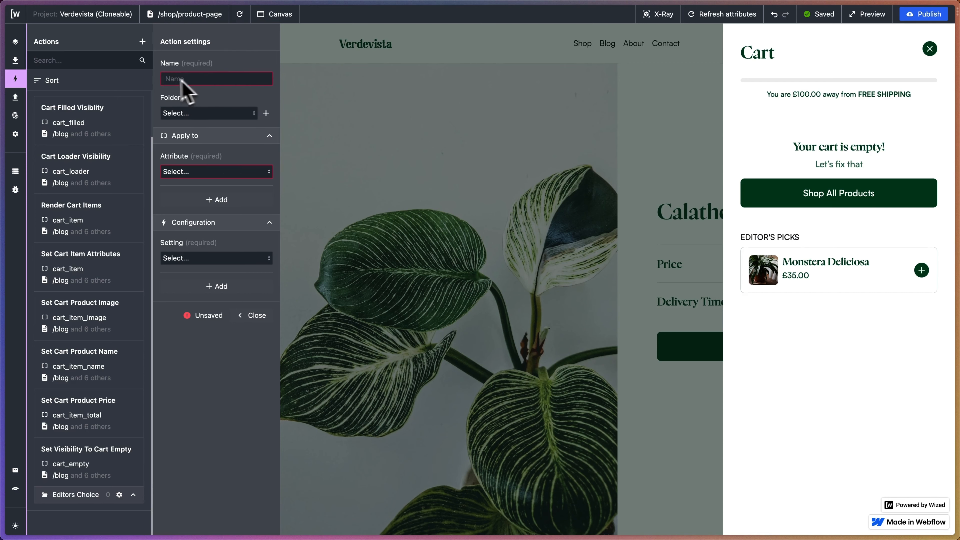
Duplicate the Fetch Cart Items request in the Cart folder of Data Out.
{"action": "left_click", "coordinate": [17, 98]}
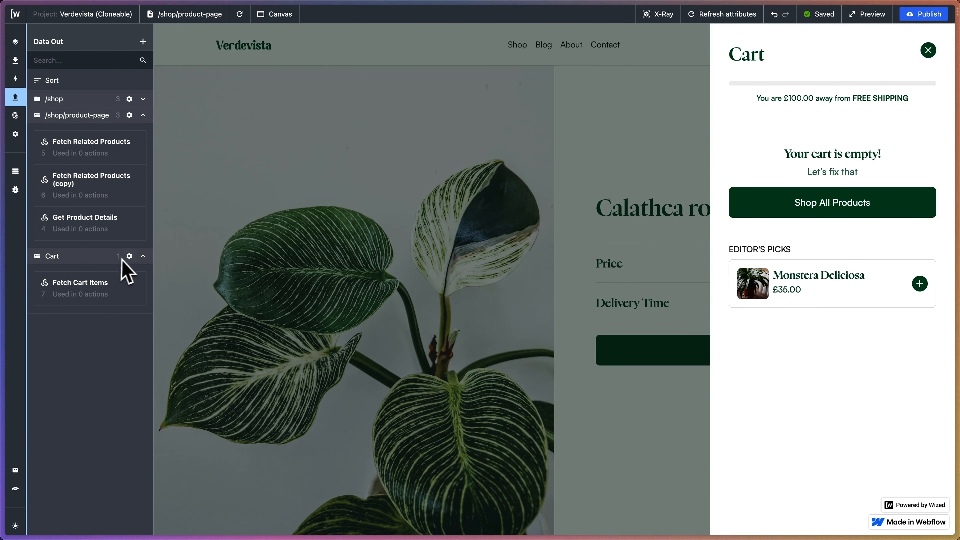
{"action": "left_click", "coordinate": [98, 287]}
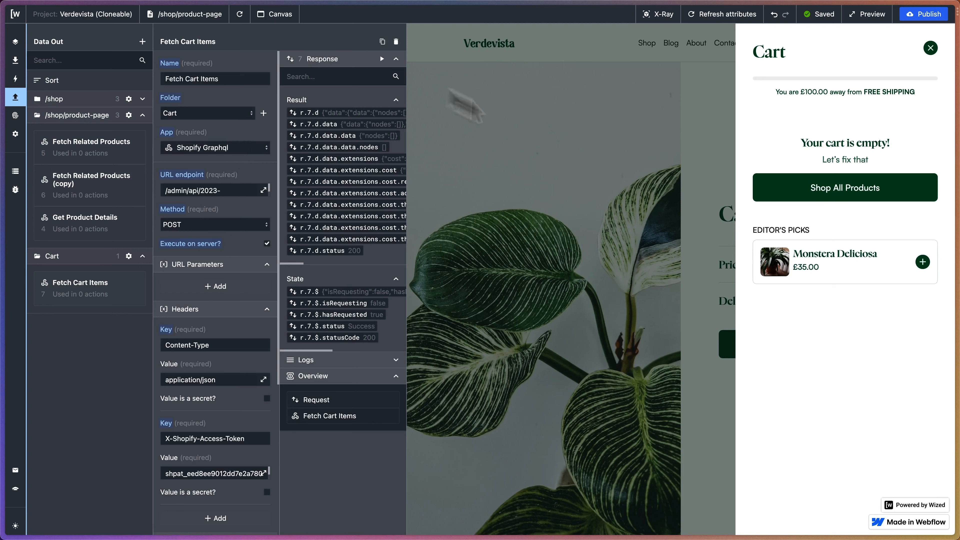
{"action": "left_click", "coordinate": [383, 41]}
Rename the duplicated request to Fetch Editor Choices Products For Cart.
{"action": "triple_click", "coordinate": [220, 78]}
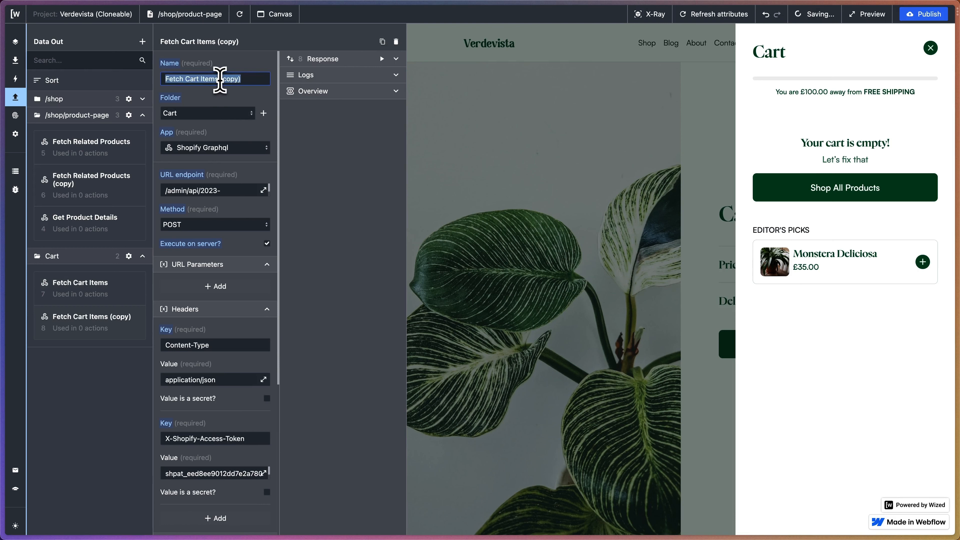
{"action": "type", "text": "Fetch "}
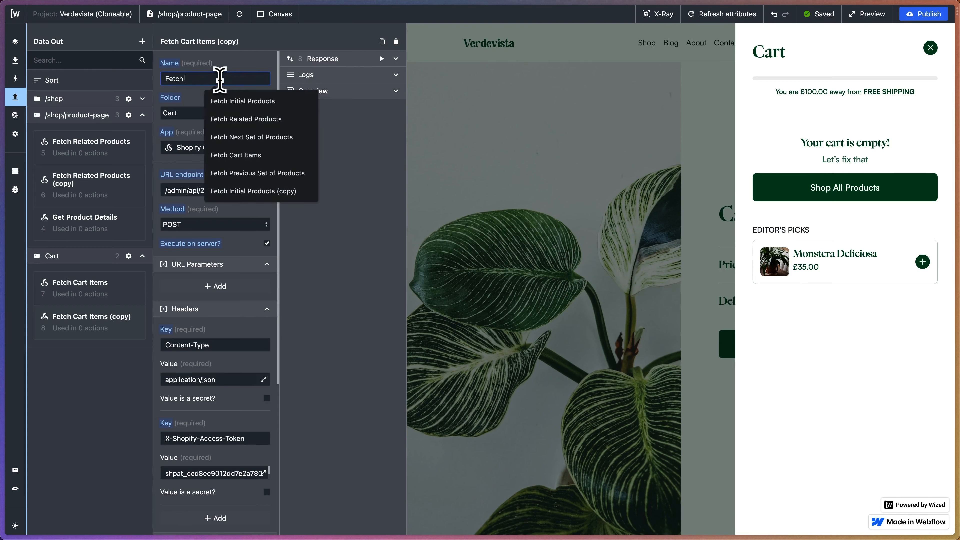
{"action": "type", "text": "Editor Ch"}
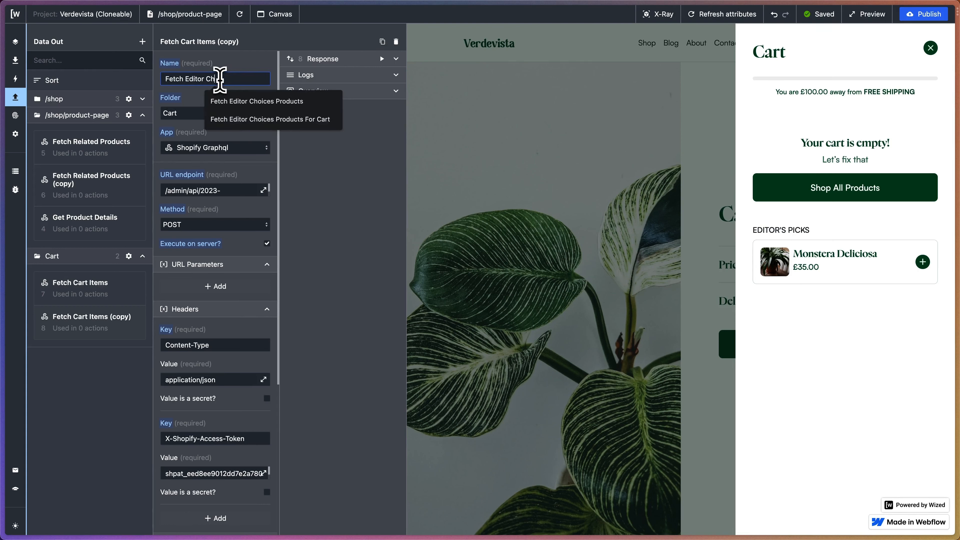
{"action": "type", "text": "oices Products for"}
{"action": "key", "text": "BackSpace"}
{"action": "key", "text": "BackSpace"}
{"action": "key", "text": "BackSpace"}
{"action": "type", "text": "For Cart"}
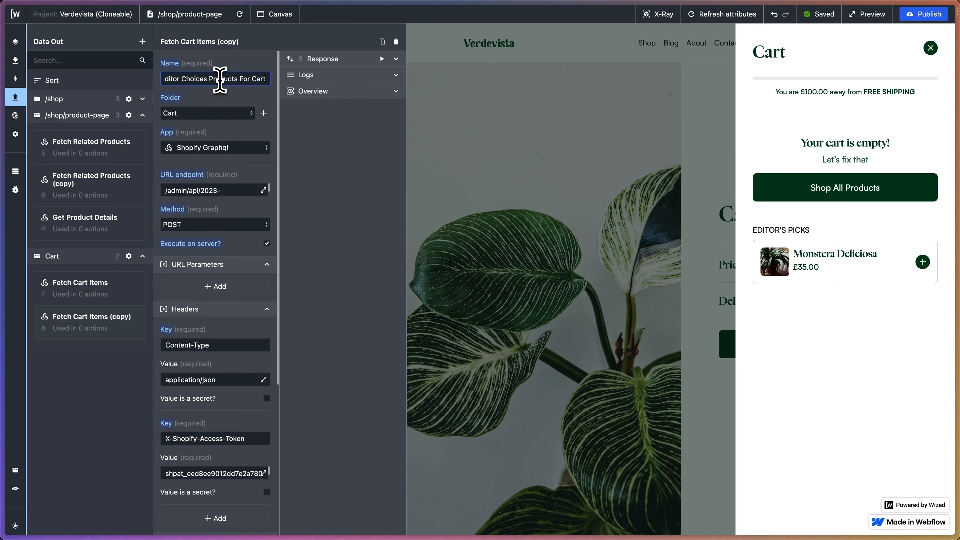
{"action": "left_click", "coordinate": [210, 102]}
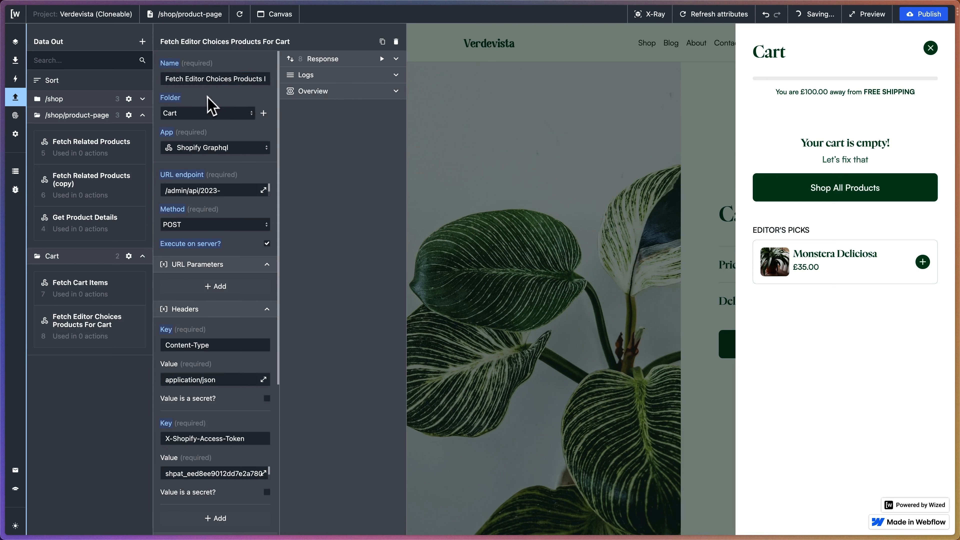
Replace the request's body query with the copied collectionByHandle query that fetches the first 3 products of the editor-choices collection.
{"action": "scroll", "coordinate": [200, 227], "scroll_direction": "down", "scroll_amount": 7}
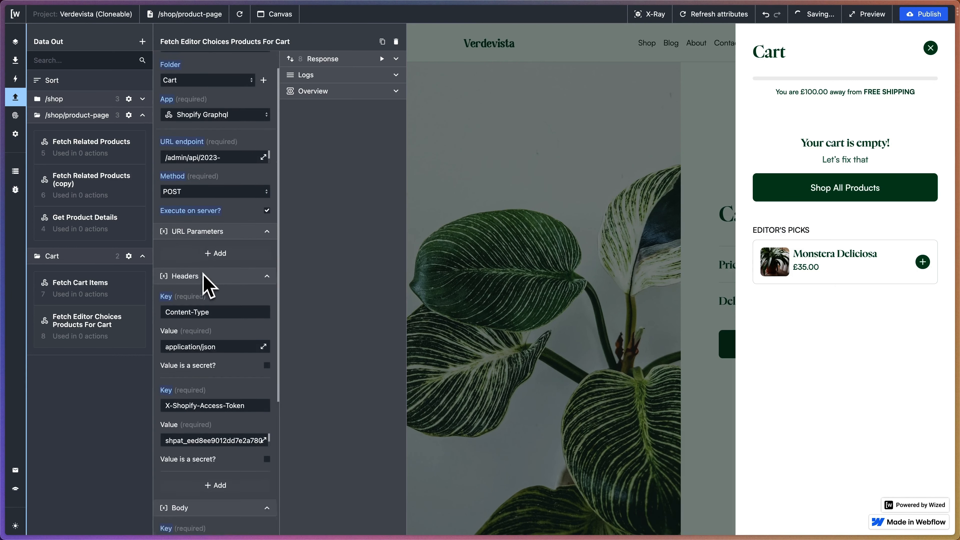
{"action": "left_click", "coordinate": [264, 338]}
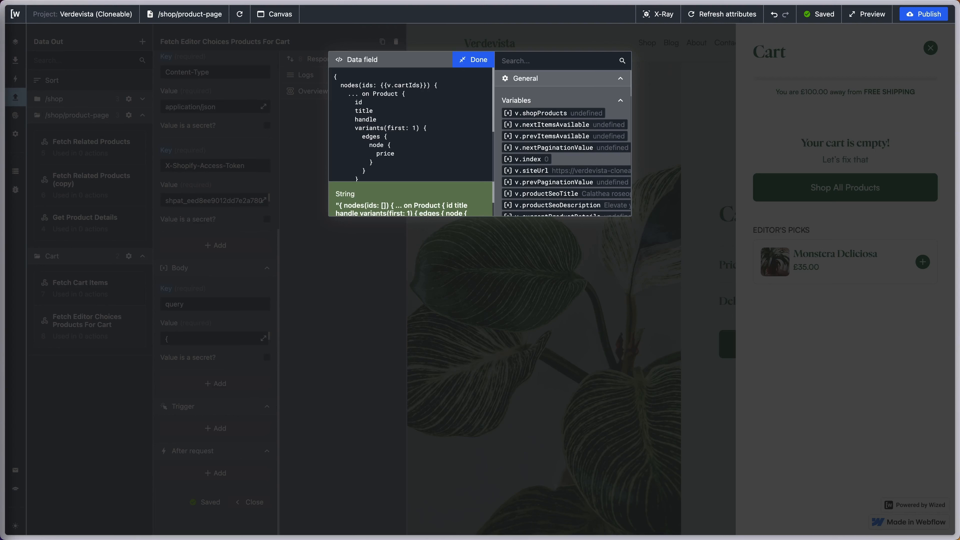
{"action": "left_click_drag", "start_coordinate": [336, 72], "coordinate": [412, 246]}
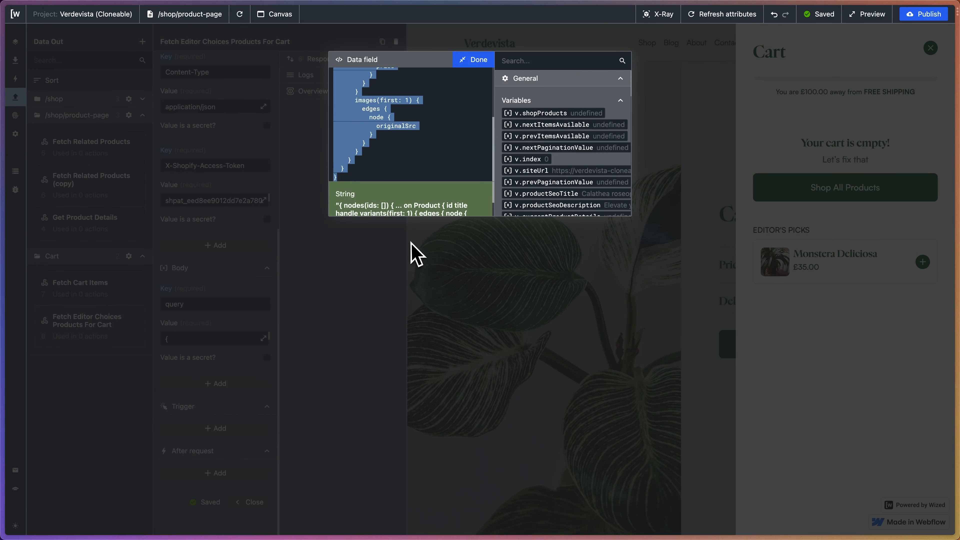
{"action": "key", "text": "super+v"}
Review the collection handle and the product limit in the new GraphQL query.
{"action": "scroll", "coordinate": [431, 150], "scroll_direction": "up", "scroll_amount": 10}
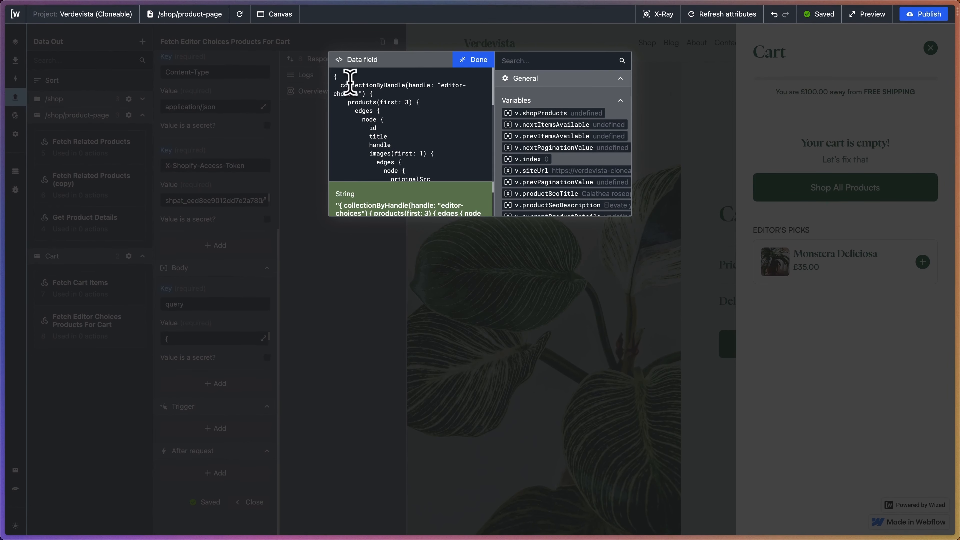
{"action": "left_click_drag", "start_coordinate": [341, 82], "coordinate": [457, 85]}
{"action": "left_click", "coordinate": [457, 102]}
{"action": "scroll", "coordinate": [422, 102], "scroll_direction": "down", "scroll_amount": 2}
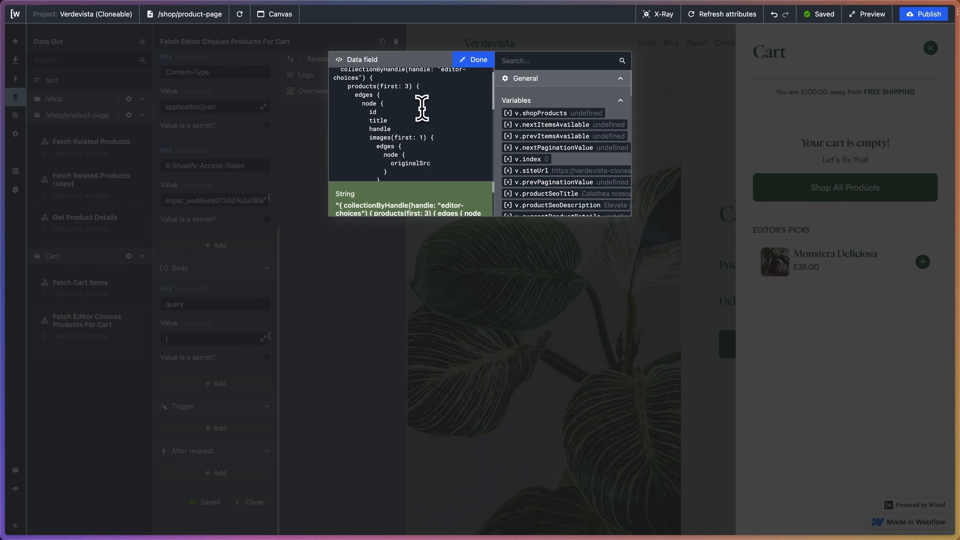
{"action": "left_click_drag", "start_coordinate": [369, 83], "coordinate": [419, 85]}
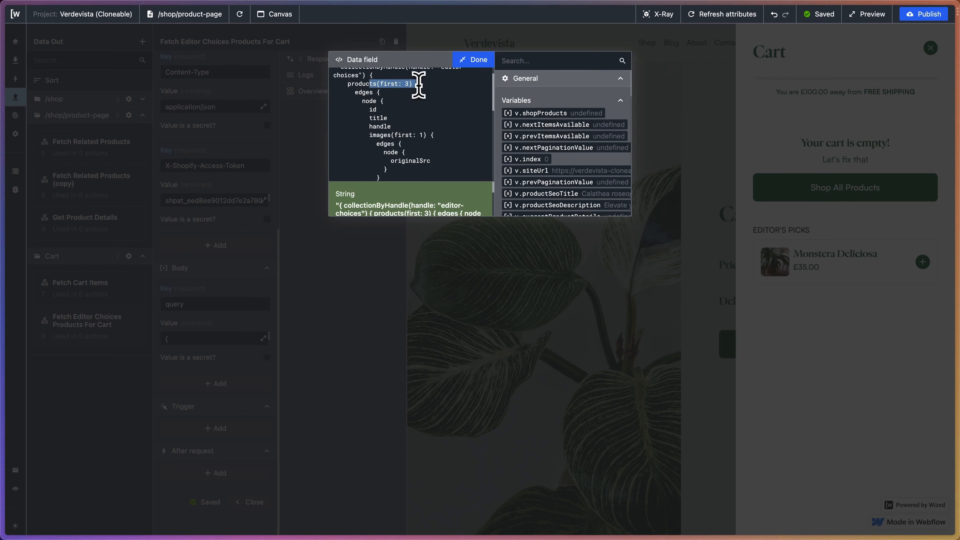
Switch to the Shopify admin and examine the products in the Editor Choices collection.
{"action": "mouse_move", "coordinate": [7, 148]}
{"action": "left_click", "coordinate": [48, 182]}
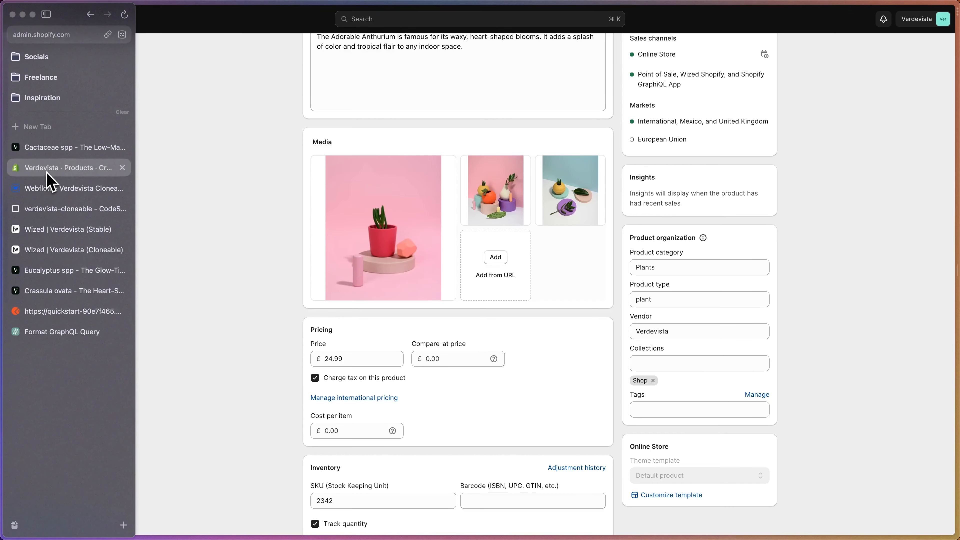
{"action": "left_click", "coordinate": [64, 93]}
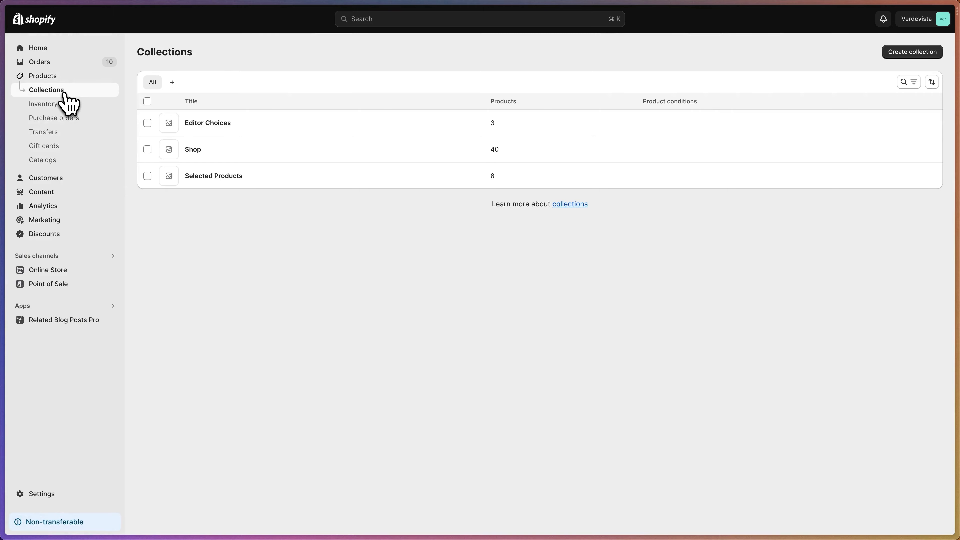
{"action": "left_click", "coordinate": [236, 124]}
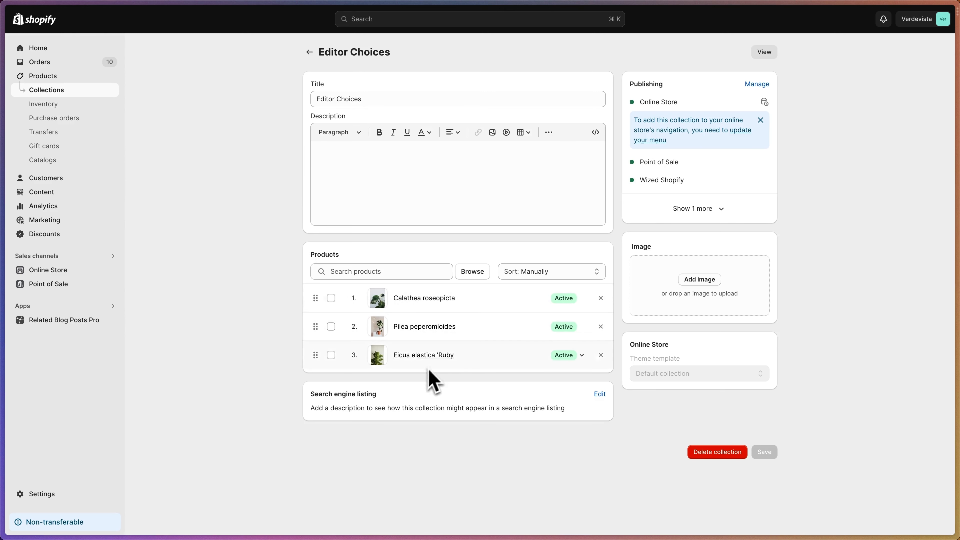
{"action": "mouse_move", "coordinate": [1, 244]}
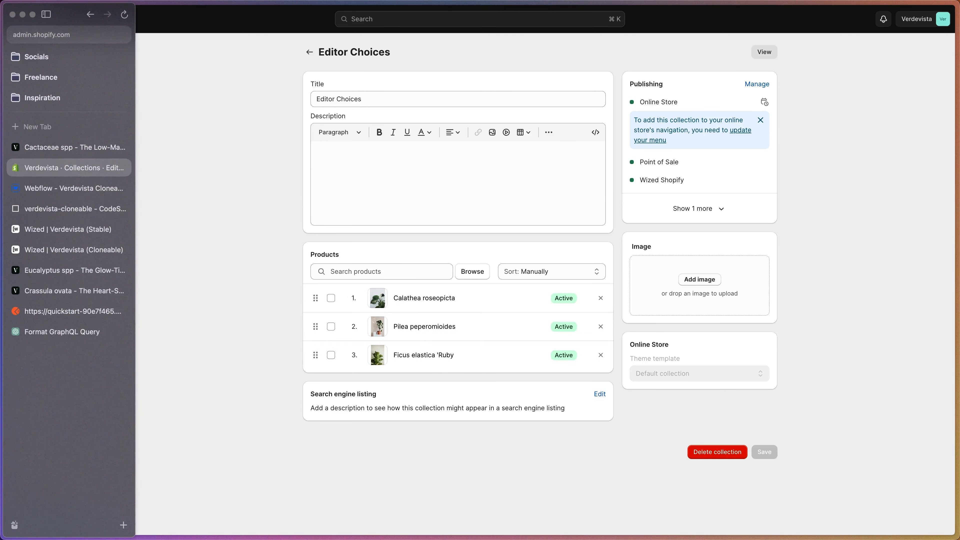
Return to the Wized cloneable project, review the query's title, handle, image source and variant ID fields, and close the query editor.
{"action": "left_click", "coordinate": [55, 253]}
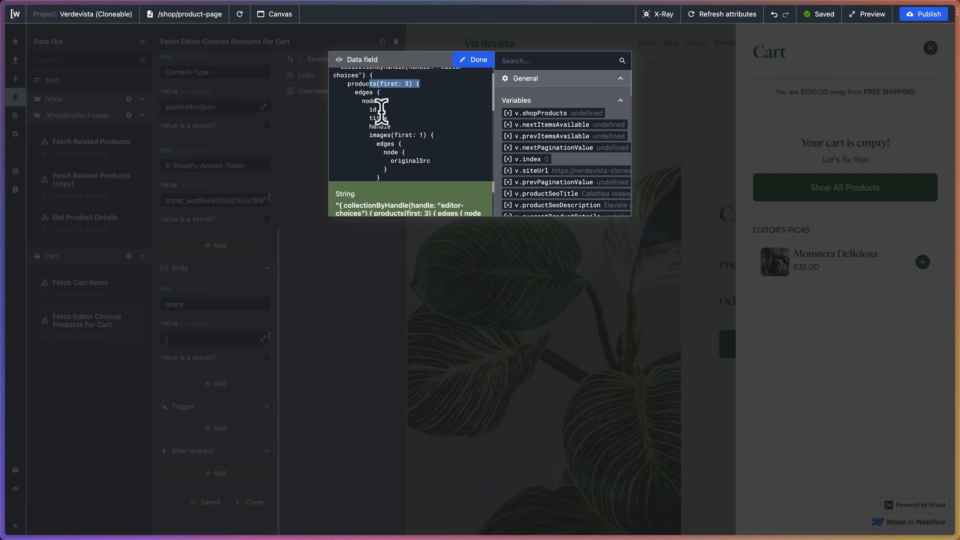
{"action": "left_click", "coordinate": [370, 110]}
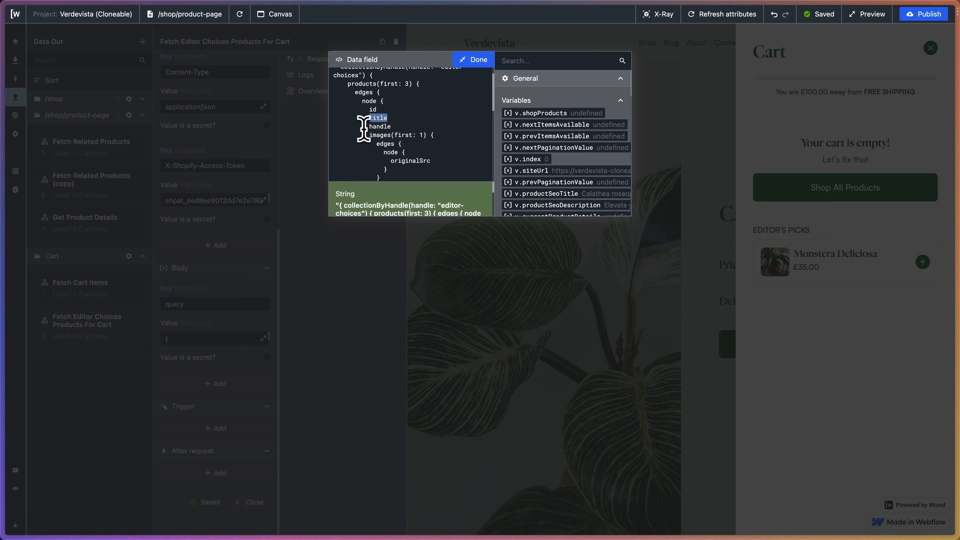
{"action": "scroll", "coordinate": [389, 127], "scroll_direction": "down", "scroll_amount": 2}
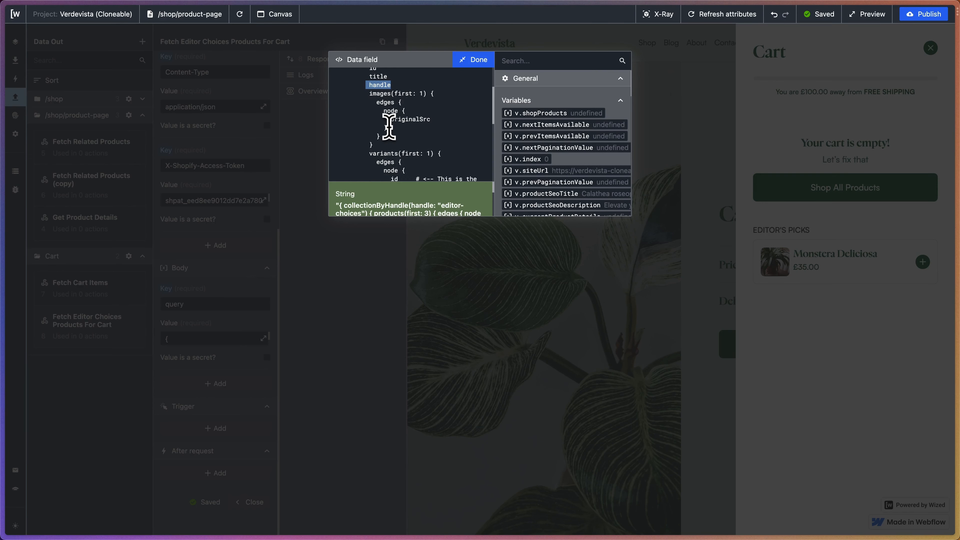
{"action": "left_click_drag", "start_coordinate": [391, 120], "coordinate": [432, 120]}
{"action": "scroll", "coordinate": [434, 120], "scroll_direction": "down", "scroll_amount": 2}
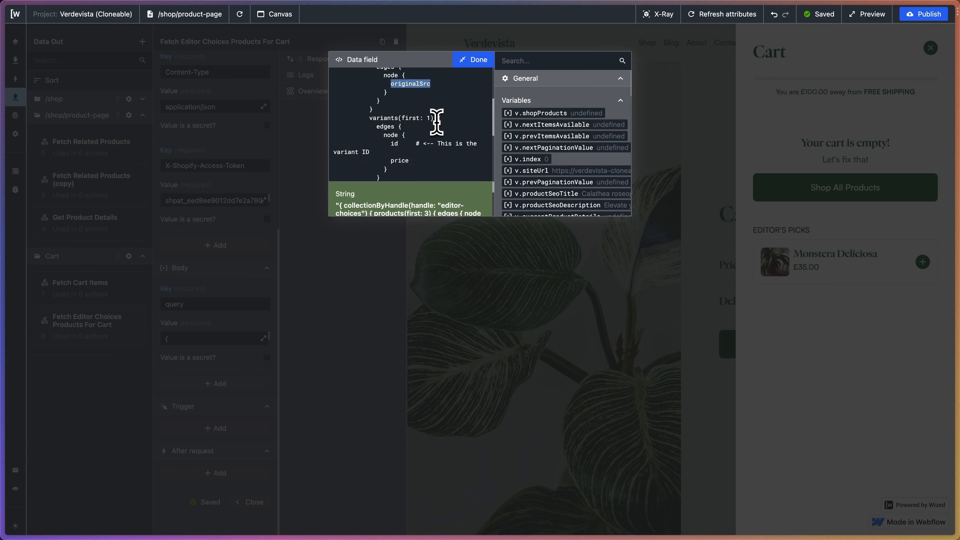
{"action": "double_click", "coordinate": [395, 138]}
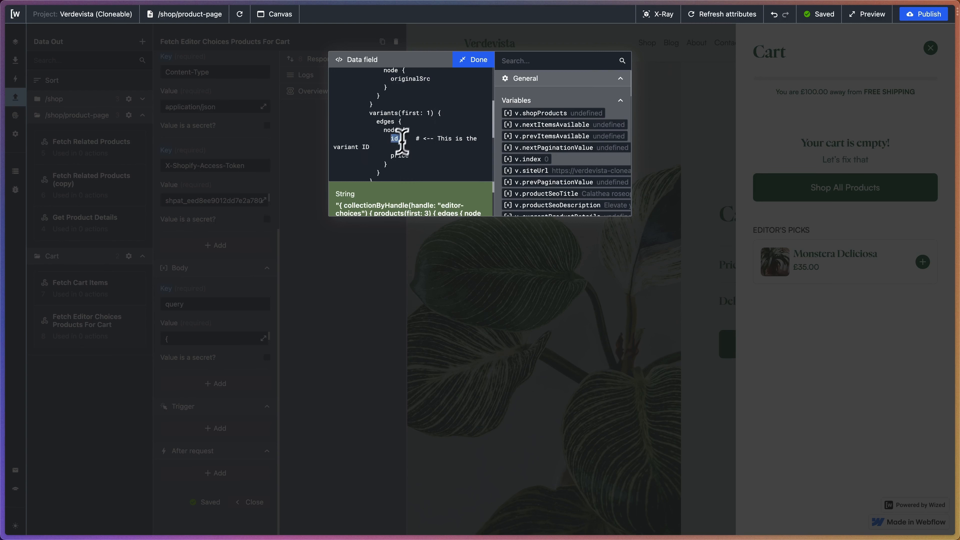
{"action": "scroll", "coordinate": [412, 155], "scroll_direction": "down", "scroll_amount": 2}
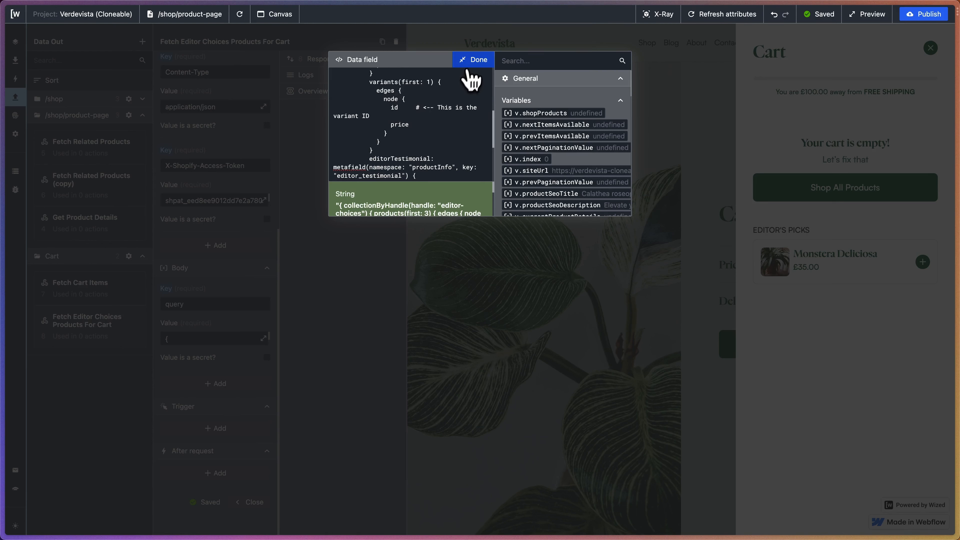
{"action": "left_click", "coordinate": [471, 60]}
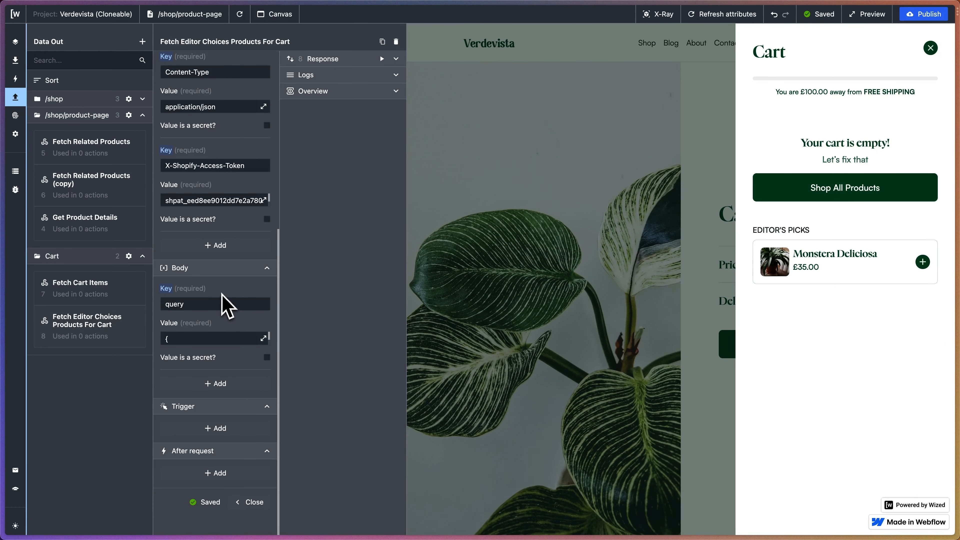
Add an after-request action to Fetch Cart Items that performs the Fetch Editor Choices Products For Cart request.
{"action": "scroll", "coordinate": [208, 399], "scroll_direction": "up", "scroll_amount": 7}
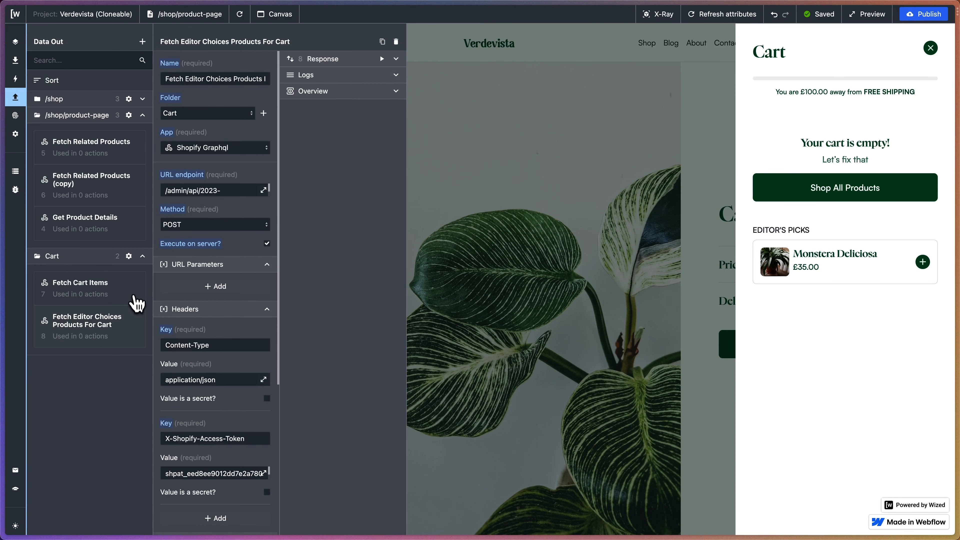
{"action": "left_click", "coordinate": [134, 300]}
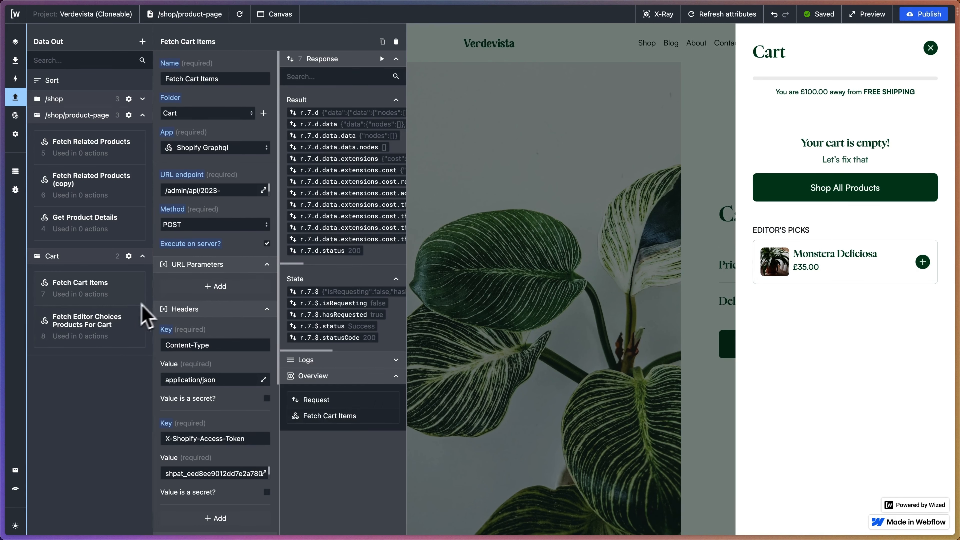
{"action": "scroll", "coordinate": [266, 216], "scroll_direction": "down", "scroll_amount": 8}
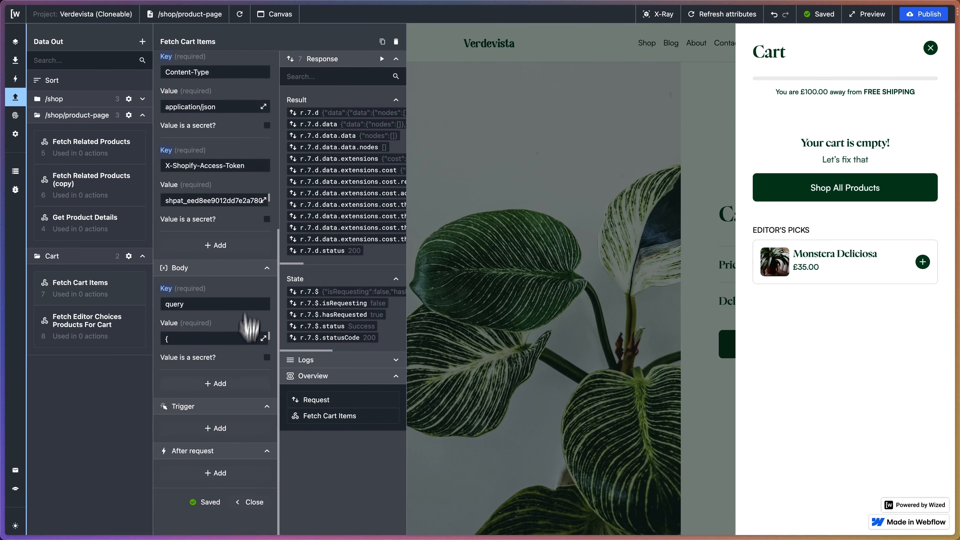
{"action": "left_click", "coordinate": [221, 474]}
{"action": "scroll", "coordinate": [199, 461], "scroll_direction": "down", "scroll_amount": 2}
{"action": "left_click", "coordinate": [195, 446]}
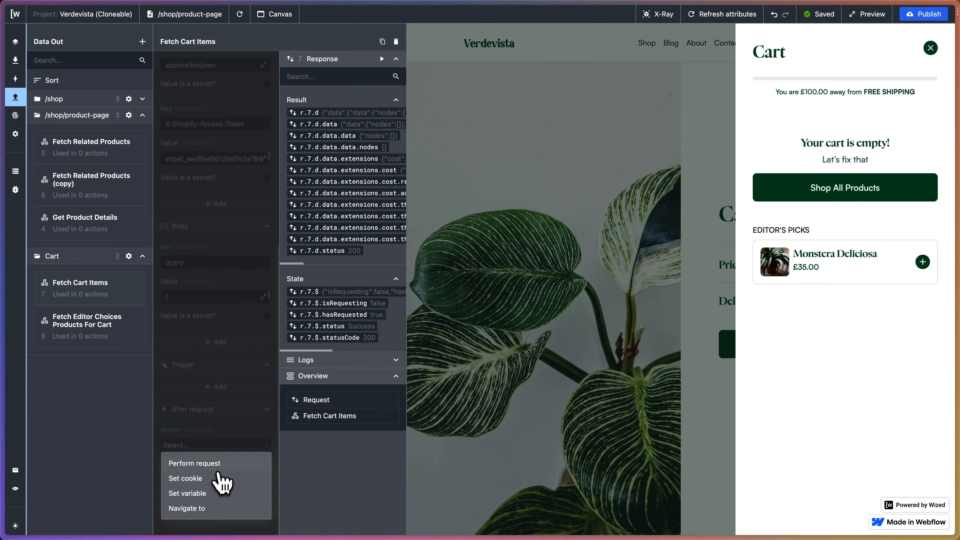
{"action": "left_click", "coordinate": [220, 465]}
{"action": "left_click", "coordinate": [211, 496]}
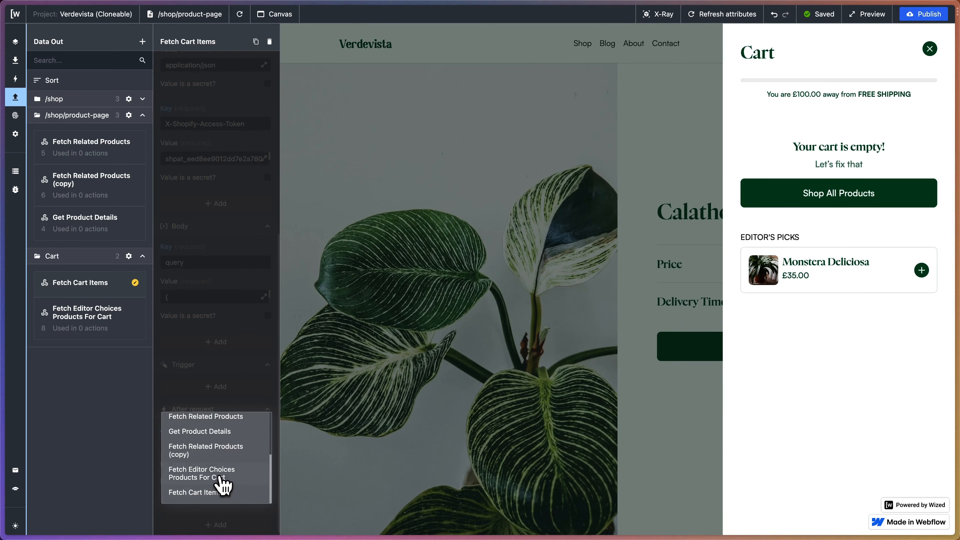
{"action": "left_click", "coordinate": [222, 476]}
{"action": "scroll", "coordinate": [227, 446], "scroll_direction": "down", "scroll_amount": 2}
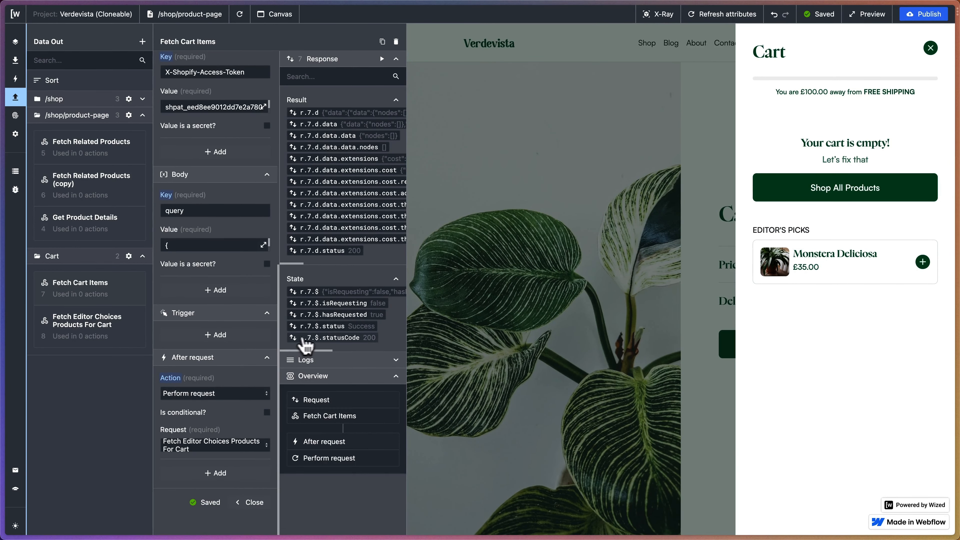
Make the Fetch Cart Items after-request action conditional on {{r.7.$.statusCode === 200}}.
{"action": "left_click_drag", "start_coordinate": [362, 337], "coordinate": [312, 341]}
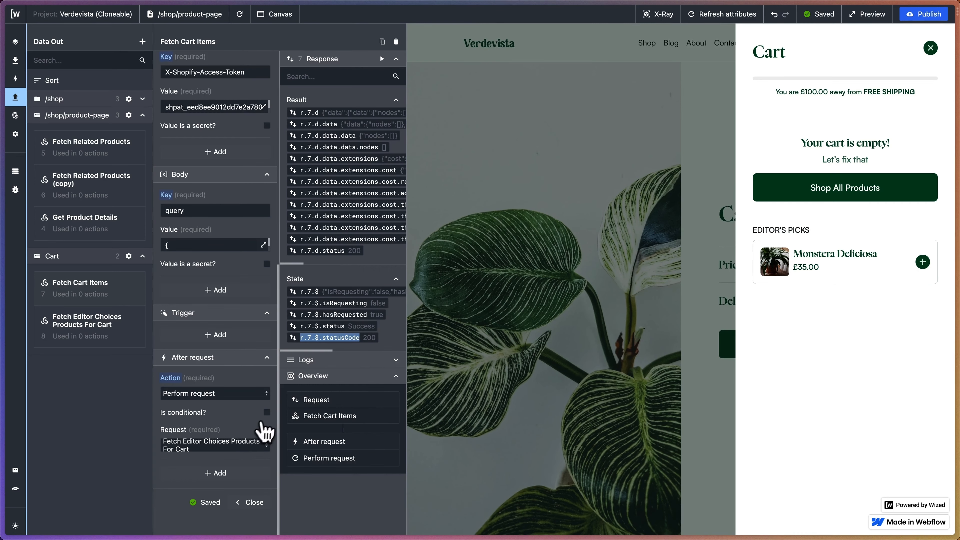
{"action": "left_click", "coordinate": [267, 412]}
{"action": "left_click", "coordinate": [136, 286]}
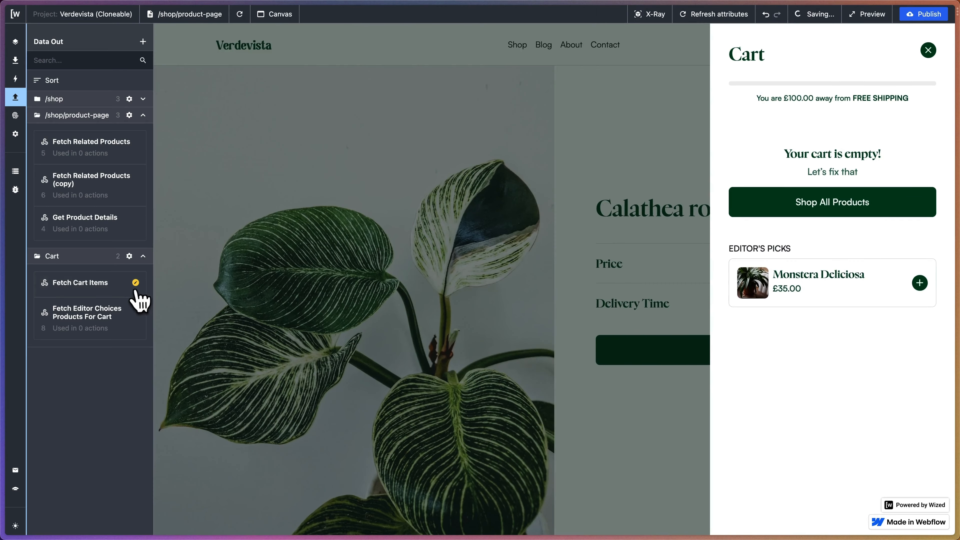
{"action": "scroll", "coordinate": [220, 295], "scroll_direction": "down", "scroll_amount": 10}
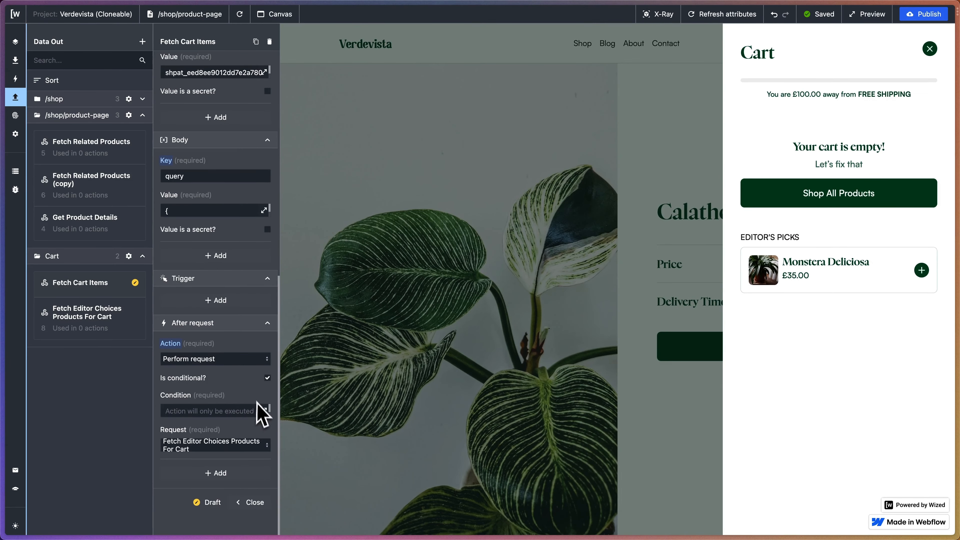
{"action": "left_click", "coordinate": [203, 411]}
{"action": "type", "text": "{()}"}
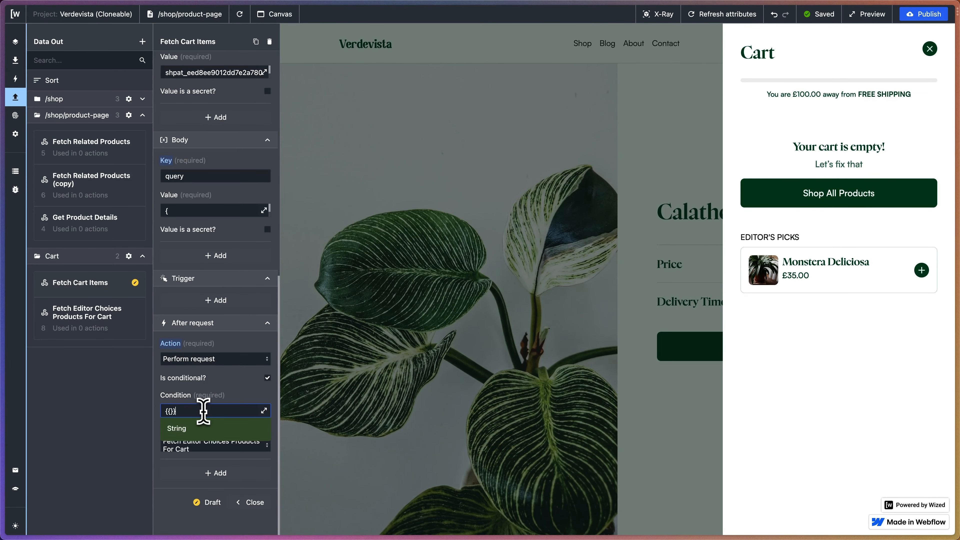
{"action": "type", "text": "r.7.$.statusCode"}
{"action": "type", "text": "=="}
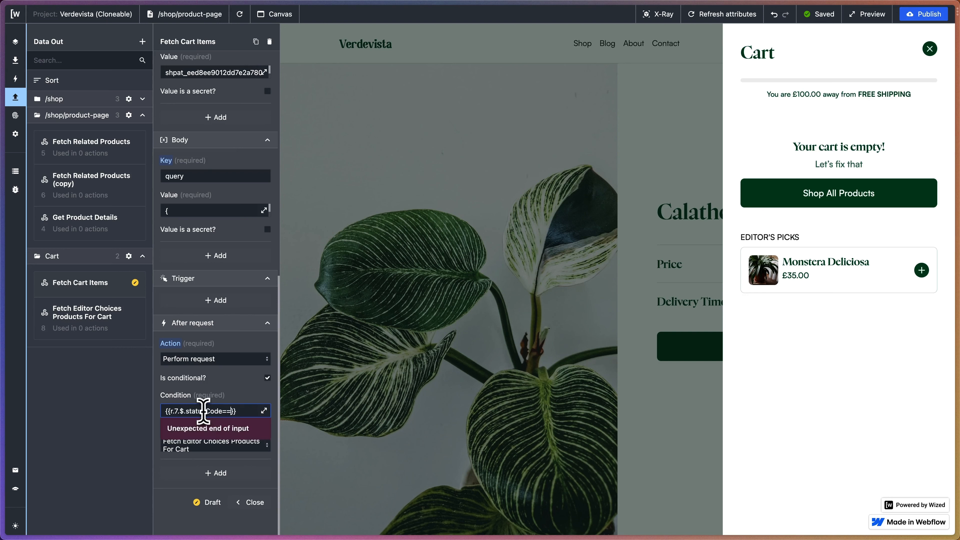
{"action": "type", "text": "=2--"}
{"action": "key", "text": "BackSpace"}
{"action": "key", "text": "BackSpace"}
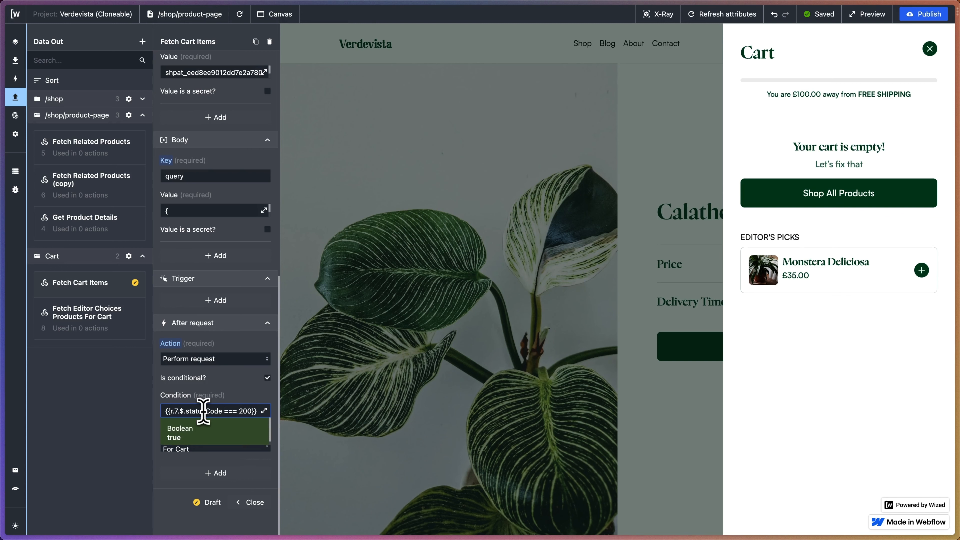
{"action": "left_click", "coordinate": [236, 383]}
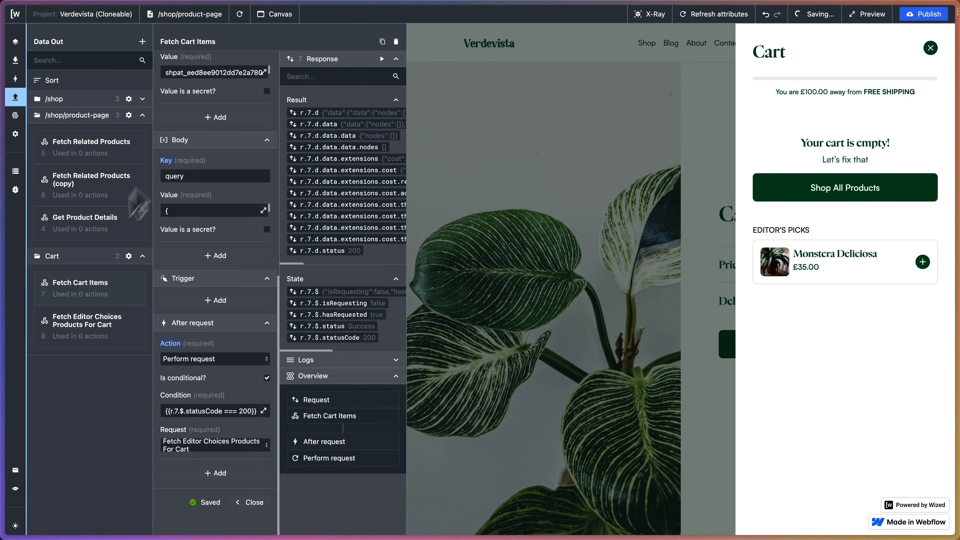
Reload the page preview and examine the response of the Fetch Editor Choices Products For Cart request.
{"action": "left_click", "coordinate": [129, 331]}
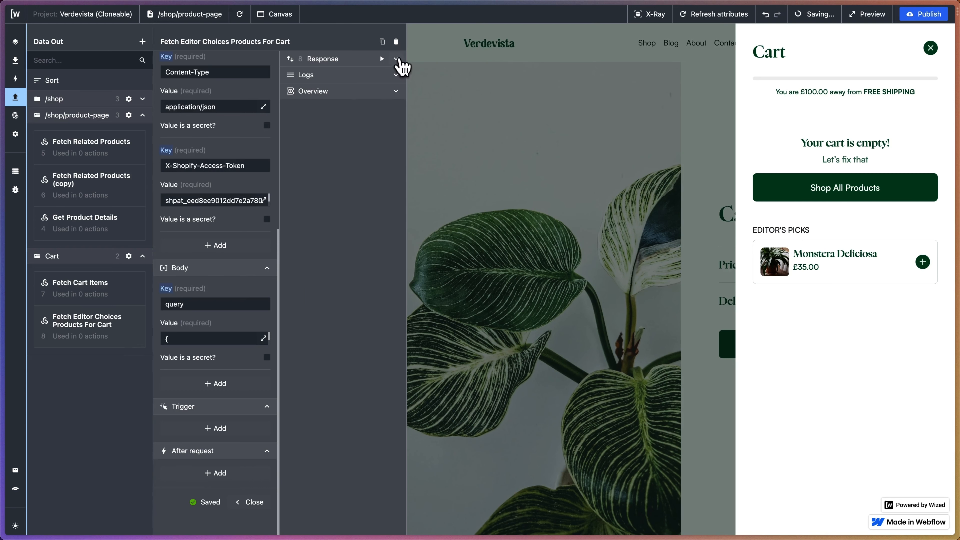
{"action": "left_click", "coordinate": [396, 59]}
{"action": "left_click", "coordinate": [242, 17]}
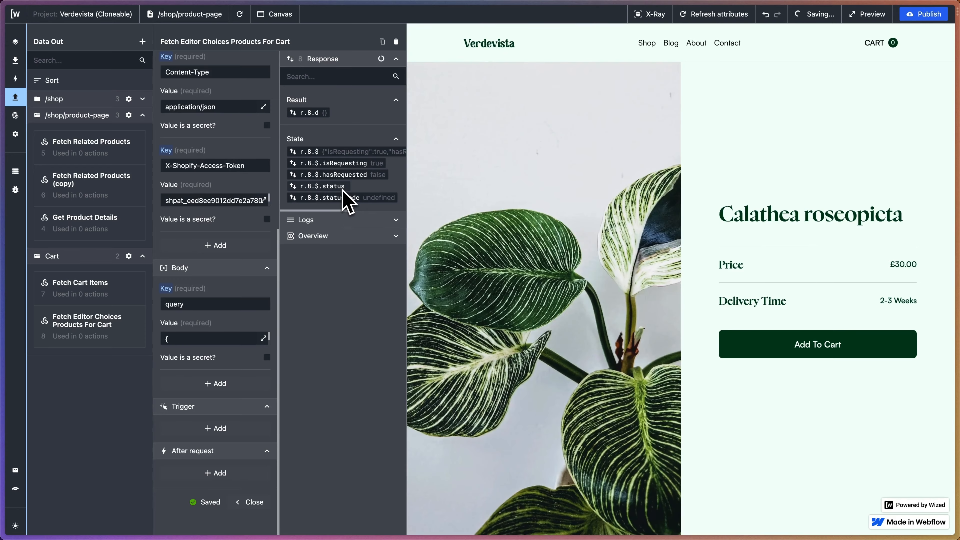
{"action": "scroll", "coordinate": [348, 201], "scroll_direction": "right", "scroll_amount": 10}
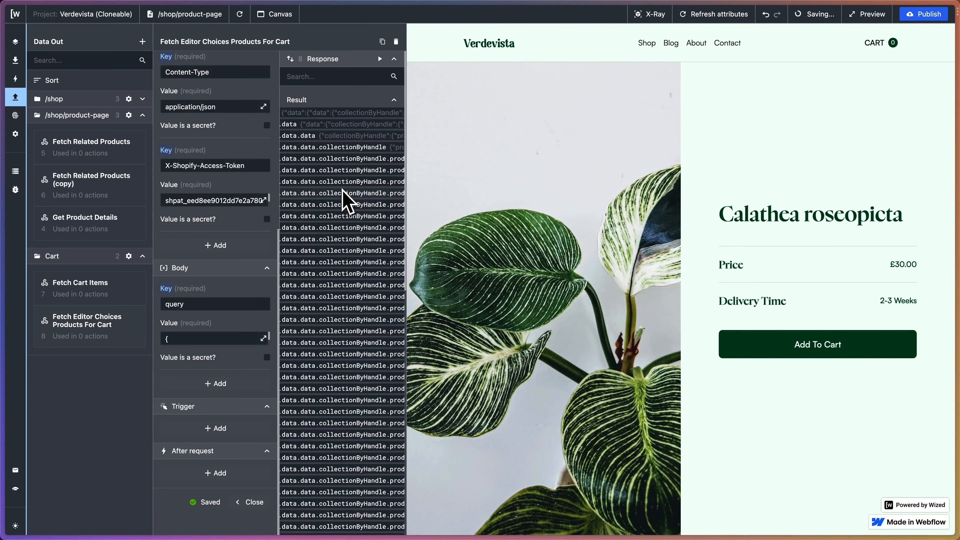
{"action": "scroll", "coordinate": [345, 200], "scroll_direction": "left", "scroll_amount": 10}
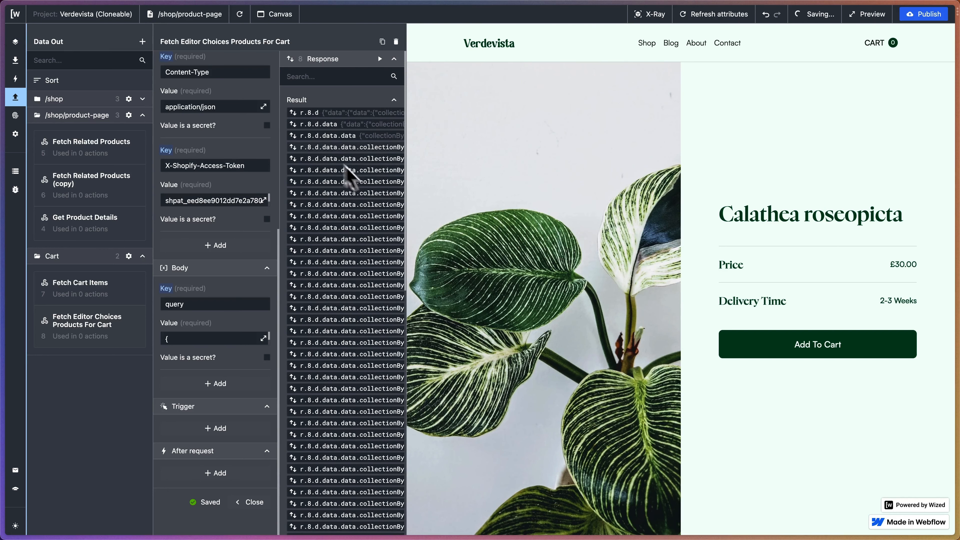
Show the Cart folder's actions down to the Editors Choice subfolder and open the cart in the page preview.
{"action": "left_click", "coordinate": [15, 80]}
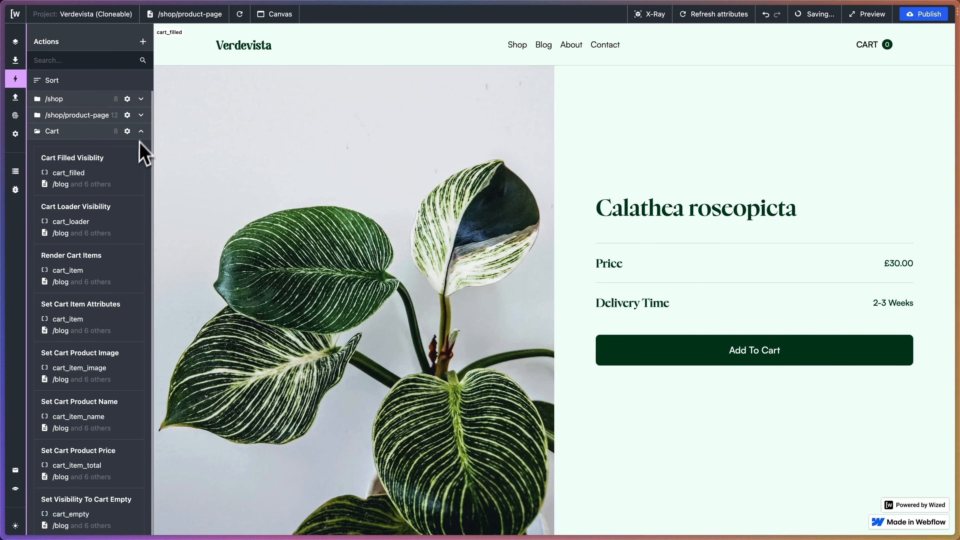
{"action": "scroll", "coordinate": [137, 145], "scroll_direction": "down", "scroll_amount": 2}
{"action": "scroll", "coordinate": [127, 142], "scroll_direction": "up", "scroll_amount": 1}
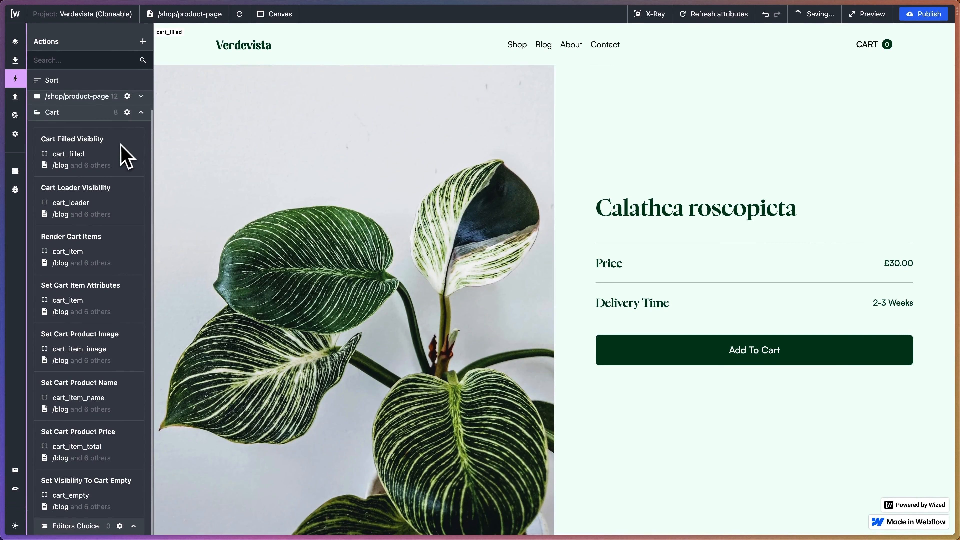
{"action": "left_click", "coordinate": [893, 46]}
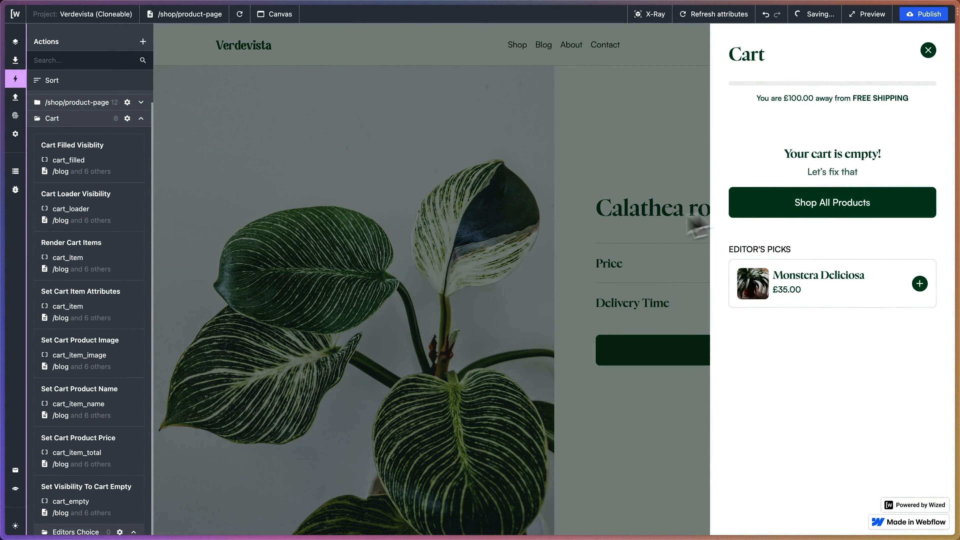
{"action": "scroll", "coordinate": [152, 325], "scroll_direction": "down", "scroll_amount": 1}
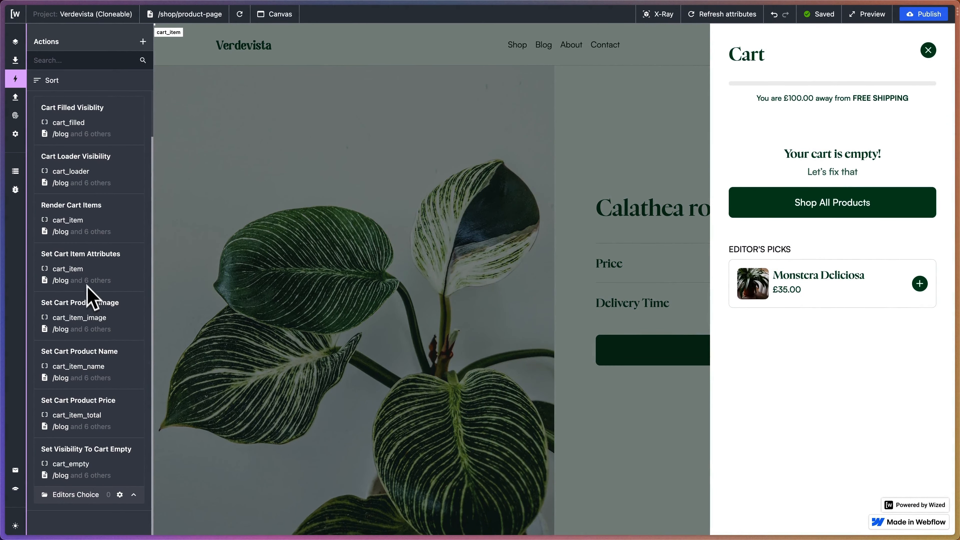
Create a new action named Add Editor Choice Item To Cart.
{"action": "left_click", "coordinate": [142, 41]}
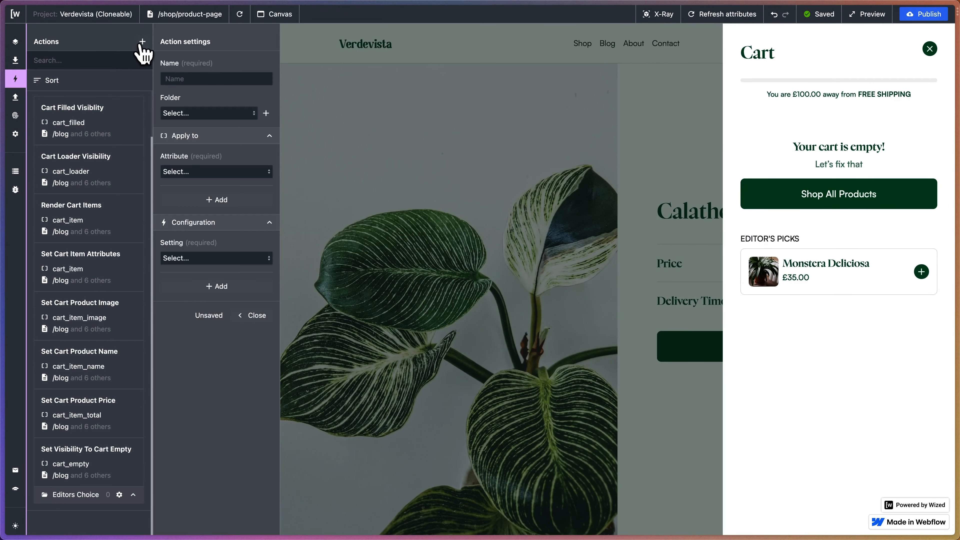
{"action": "left_click", "coordinate": [212, 79]}
{"action": "type", "text": "Ad"}
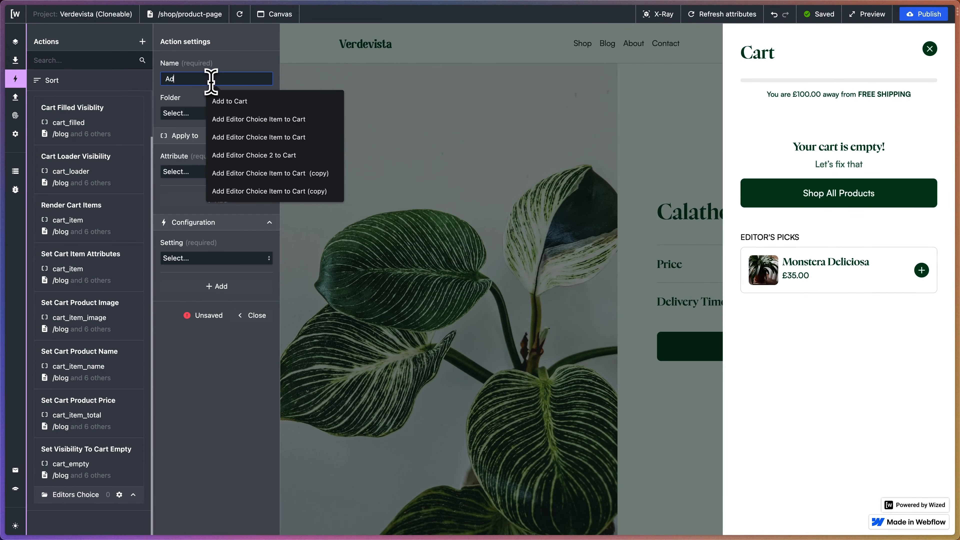
{"action": "type", "text": "d Editor"}
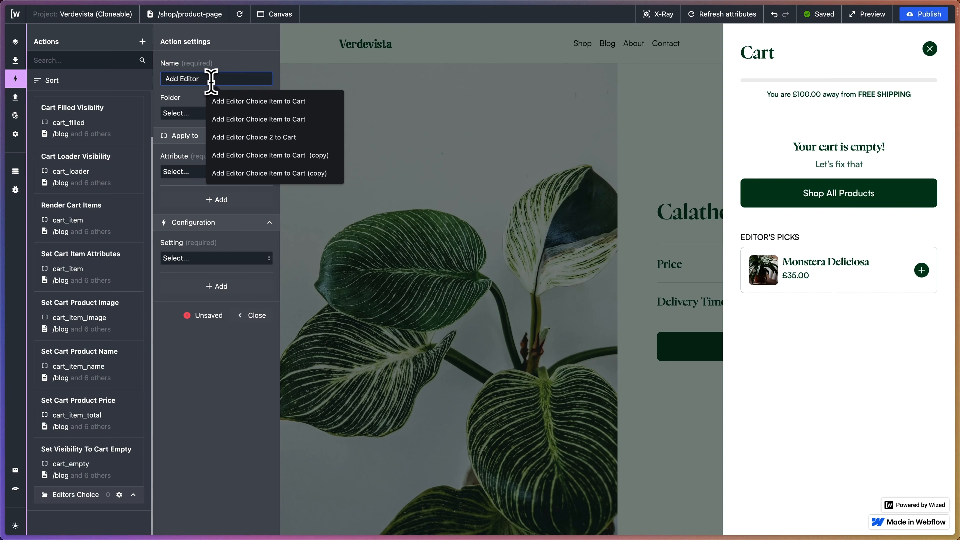
{"action": "type", "text": " Choice Item To Cart"}
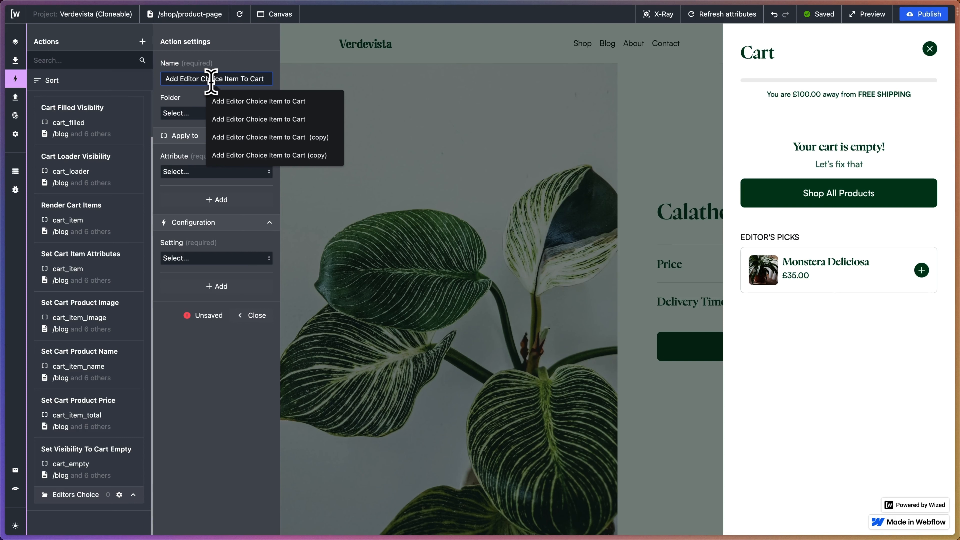
{"action": "key", "text": "Return"}
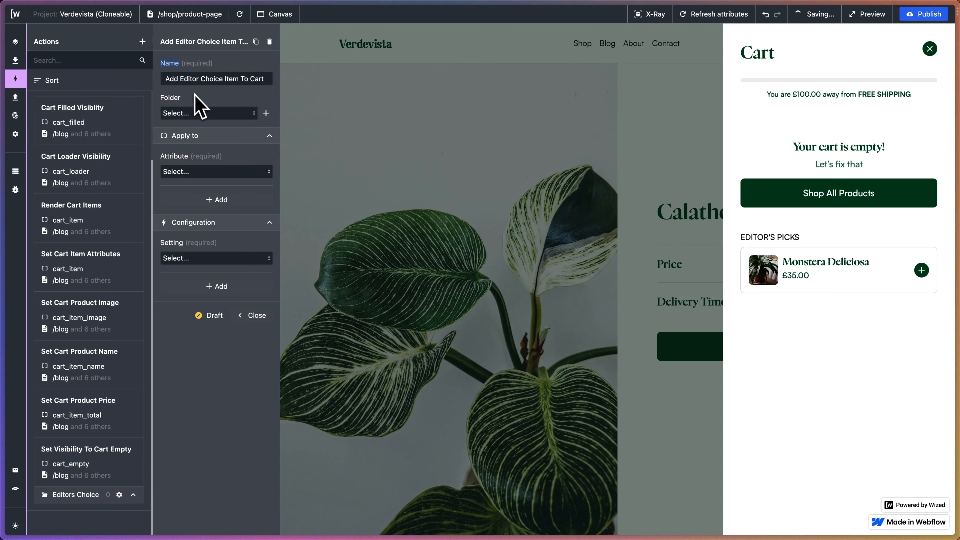
Apply the action to the cart_editor_item attribute, checking attributes with X-Ray, and set its configuration to On Click.
{"action": "left_click", "coordinate": [218, 136]}
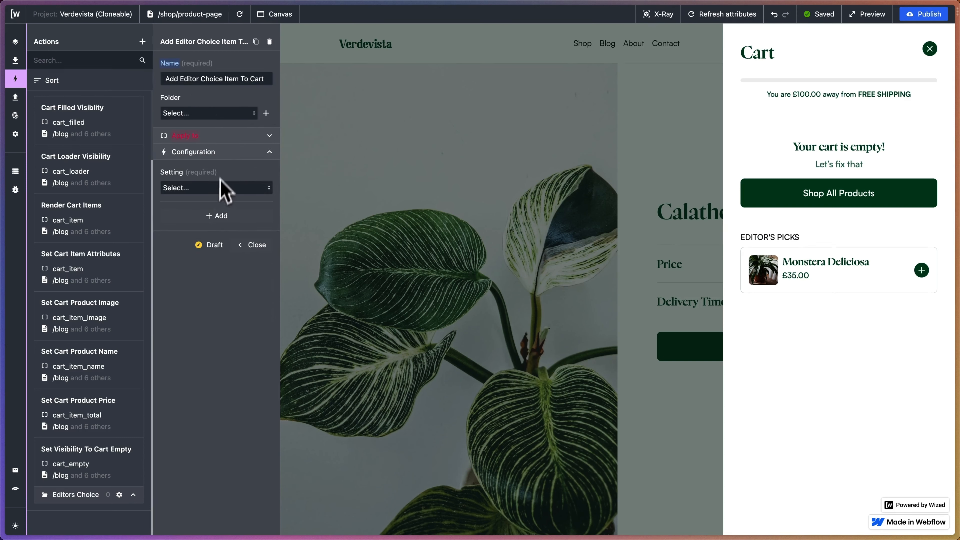
{"action": "left_click", "coordinate": [270, 136]}
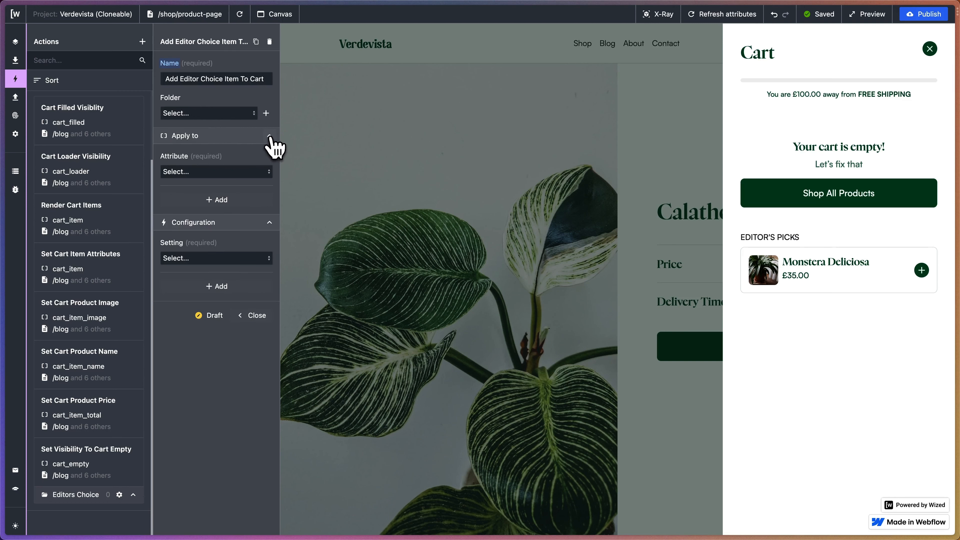
{"action": "left_click", "coordinate": [226, 171]}
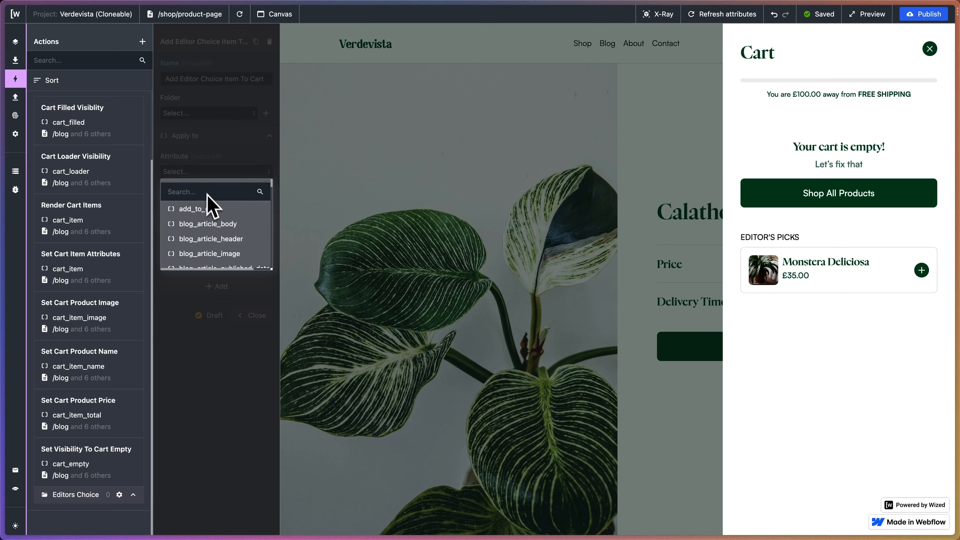
{"action": "left_click", "coordinate": [677, 15]}
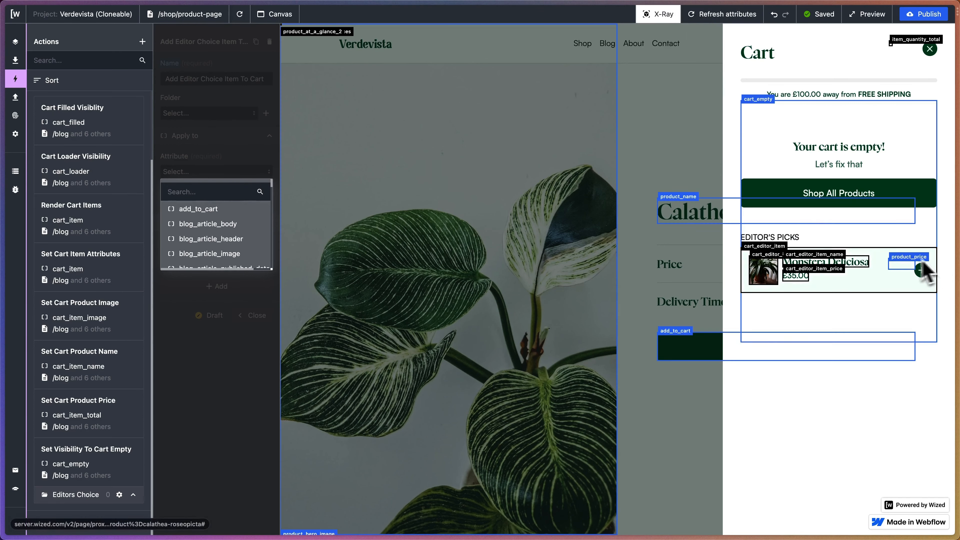
{"action": "left_click", "coordinate": [195, 191]}
{"action": "type", "text": "ca"}
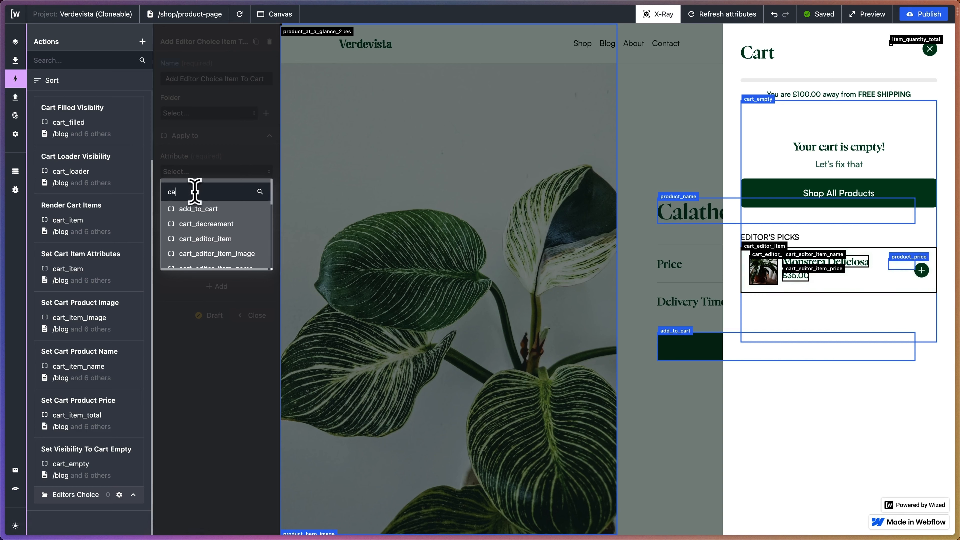
{"action": "type", "text": "rt_ed"}
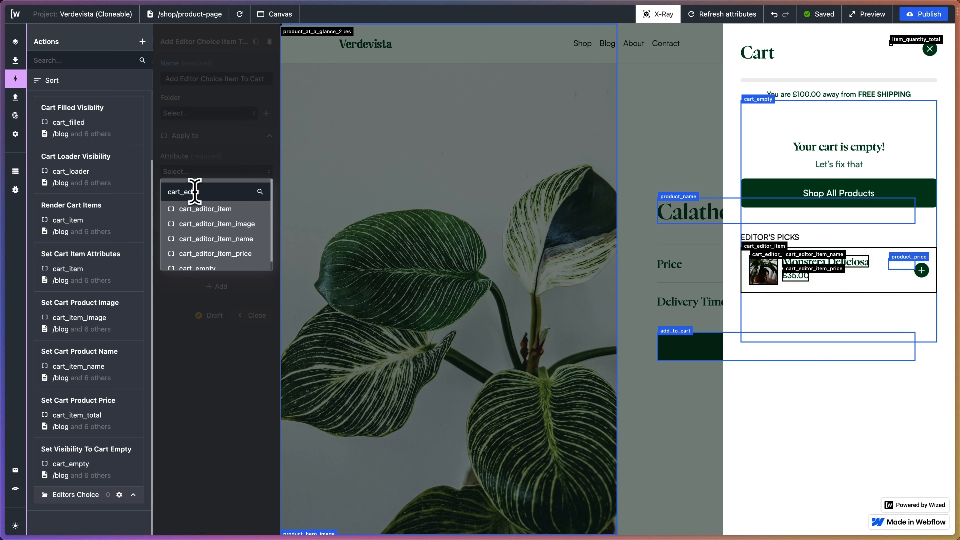
{"action": "left_click", "coordinate": [218, 210]}
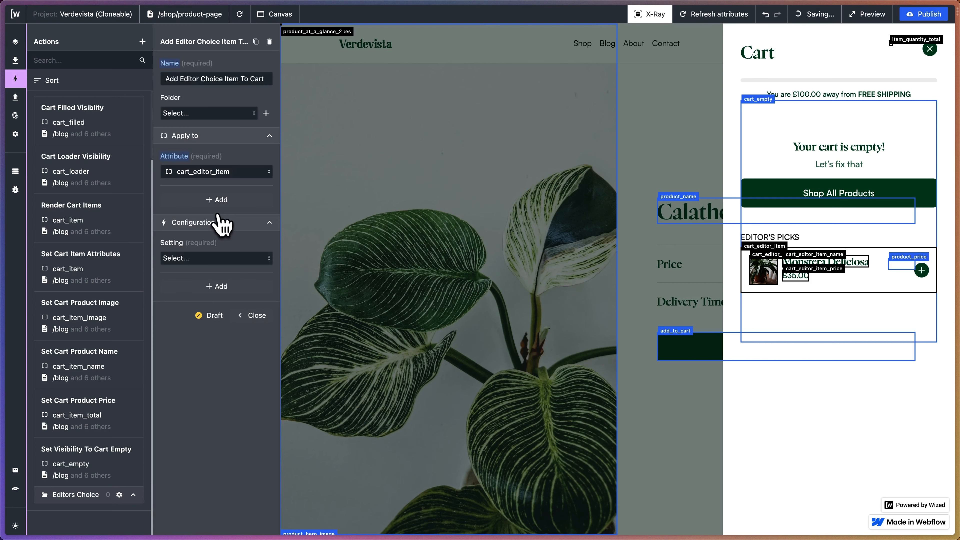
{"action": "left_click", "coordinate": [203, 260]}
{"action": "left_click", "coordinate": [198, 295]}
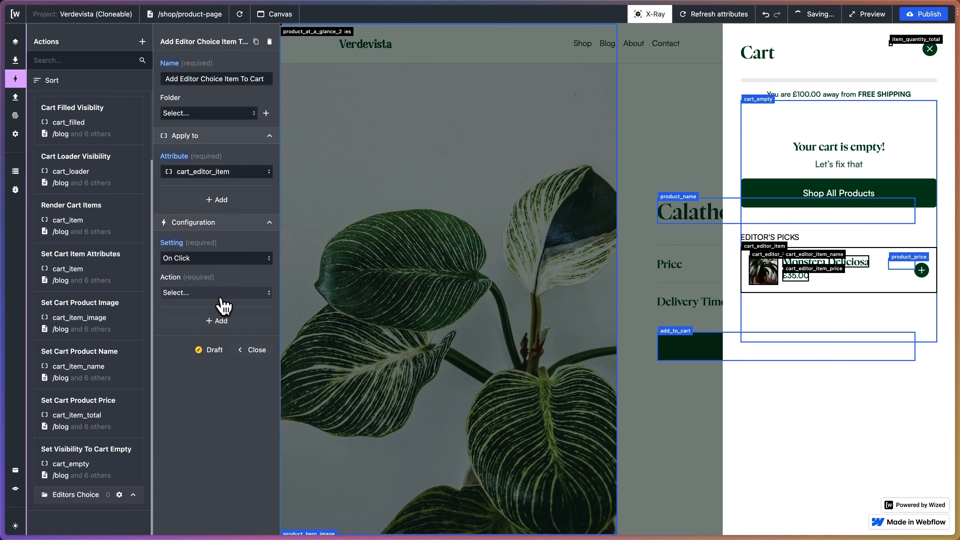
{"action": "left_click", "coordinate": [220, 293]}
{"action": "left_click", "coordinate": [218, 313]}
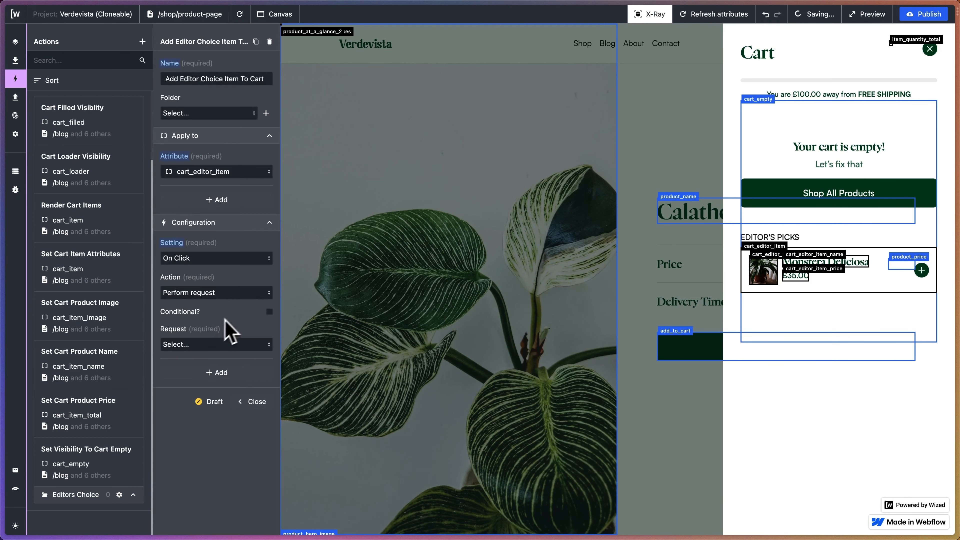
{"action": "left_click", "coordinate": [229, 344]}
{"action": "scroll", "coordinate": [219, 374], "scroll_direction": "down", "scroll_amount": 5}
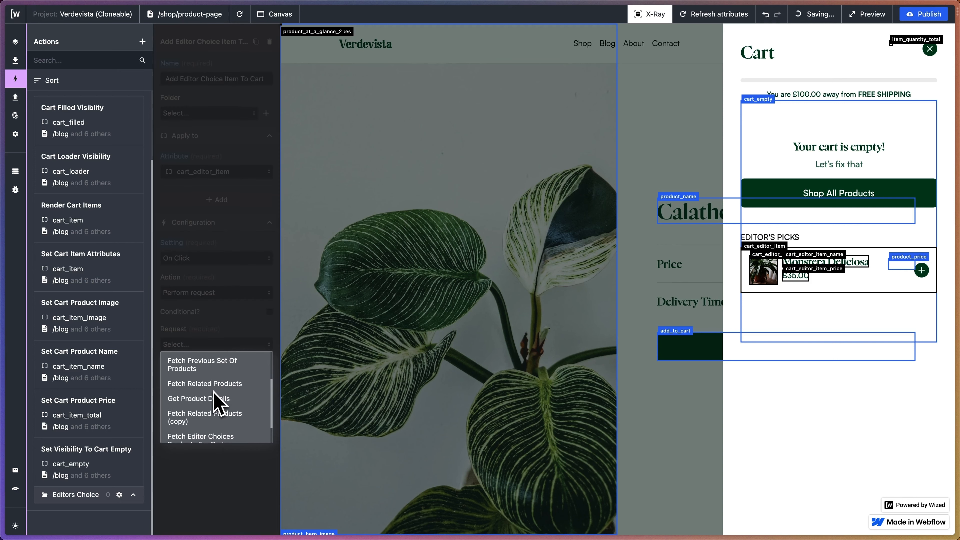
{"action": "scroll", "coordinate": [219, 403], "scroll_direction": "up", "scroll_amount": 4}
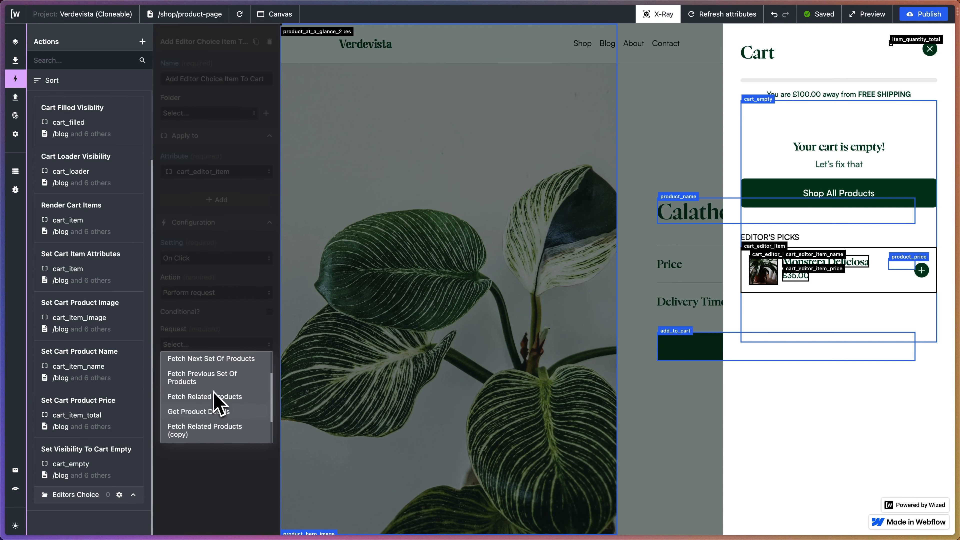
{"action": "left_click", "coordinate": [212, 309]}
Make the On Click configuration set the variable v.currentProductDetails.
{"action": "left_click", "coordinate": [212, 293]}
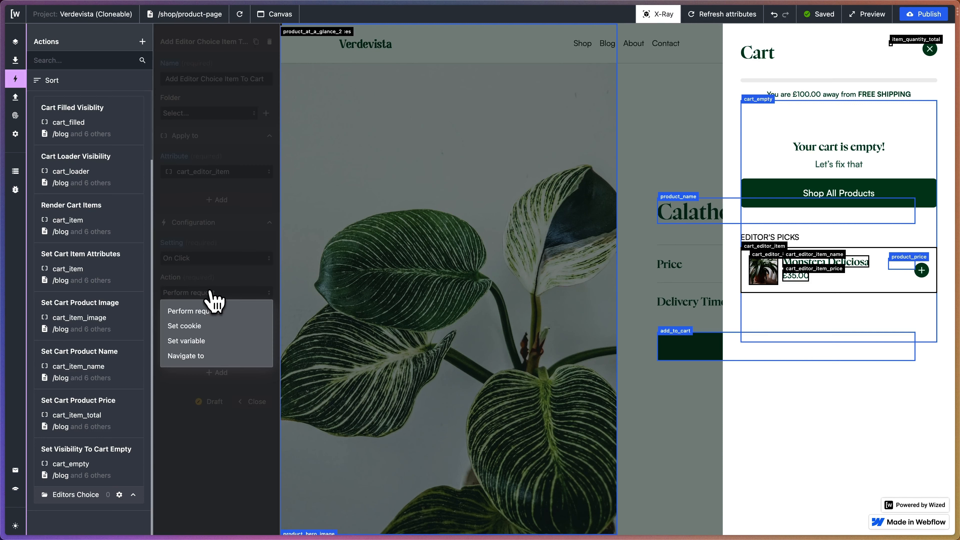
{"action": "left_click", "coordinate": [196, 340]}
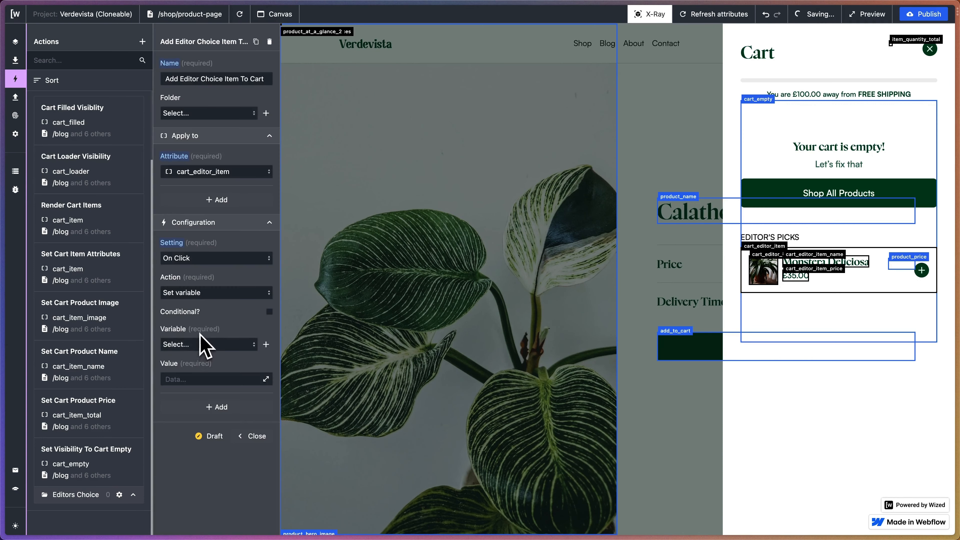
{"action": "left_click", "coordinate": [207, 344]}
{"action": "scroll", "coordinate": [220, 397], "scroll_direction": "down", "scroll_amount": 6}
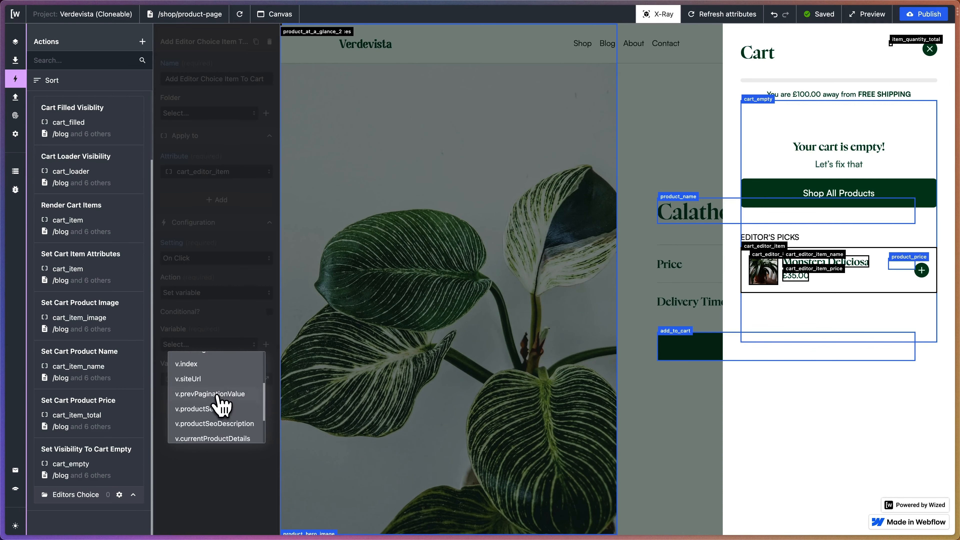
{"action": "left_click", "coordinate": [213, 413]}
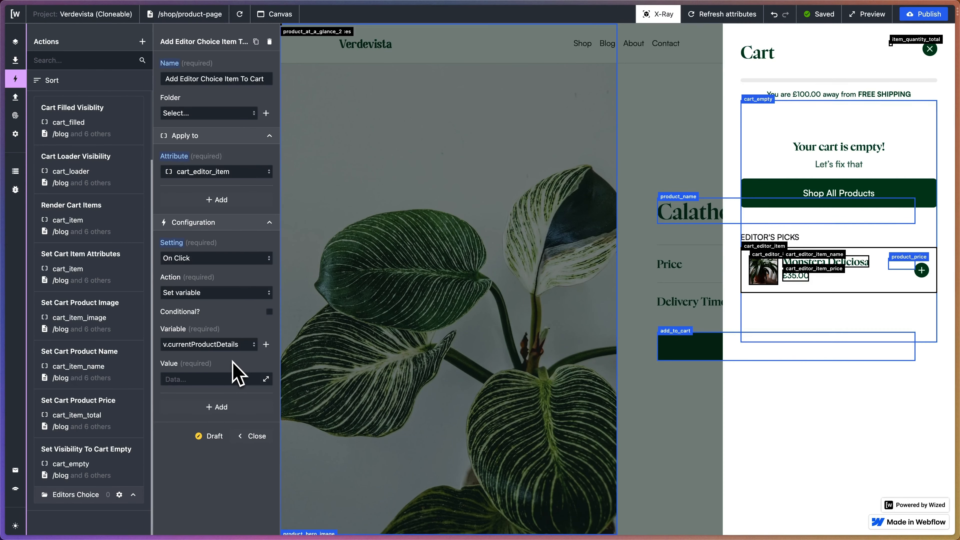
{"action": "left_click", "coordinate": [266, 378]}
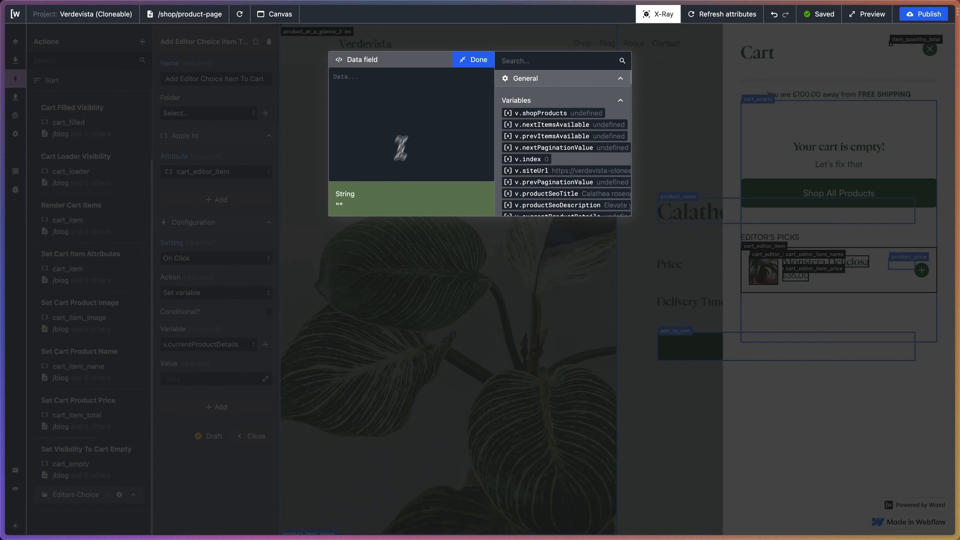
{"action": "mouse_move", "coordinate": [2, 326]}
{"action": "left_click", "coordinate": [467, 64]}
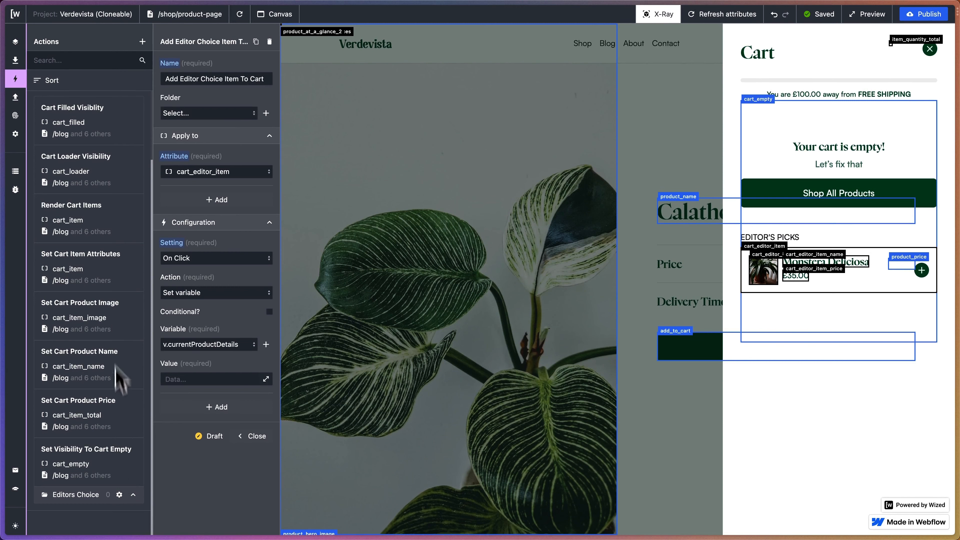
Copy the full value object from the Add to Cart action in the /shop/product-page folder.
{"action": "scroll", "coordinate": [121, 378], "scroll_direction": "up", "scroll_amount": 10}
{"action": "left_click", "coordinate": [143, 160]}
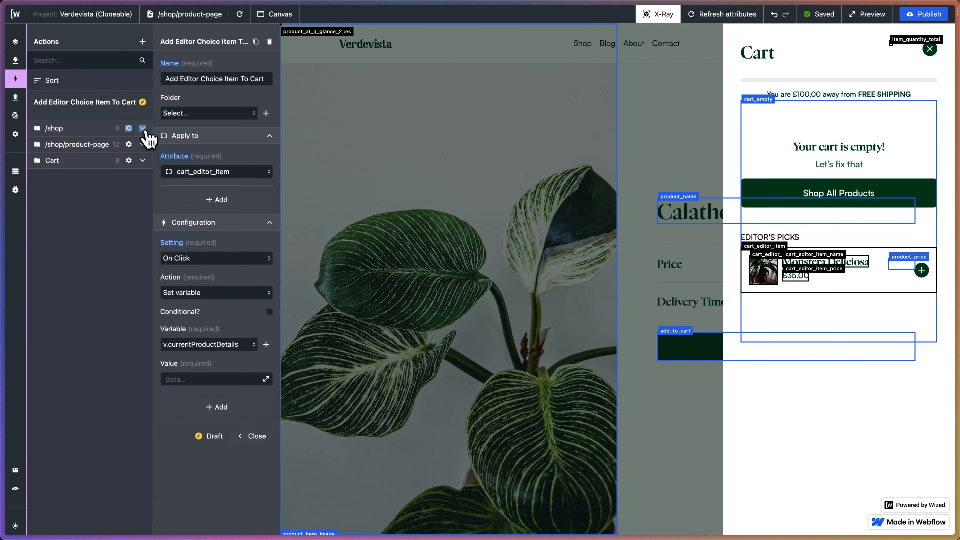
{"action": "left_click", "coordinate": [143, 145]}
{"action": "left_click", "coordinate": [109, 181]}
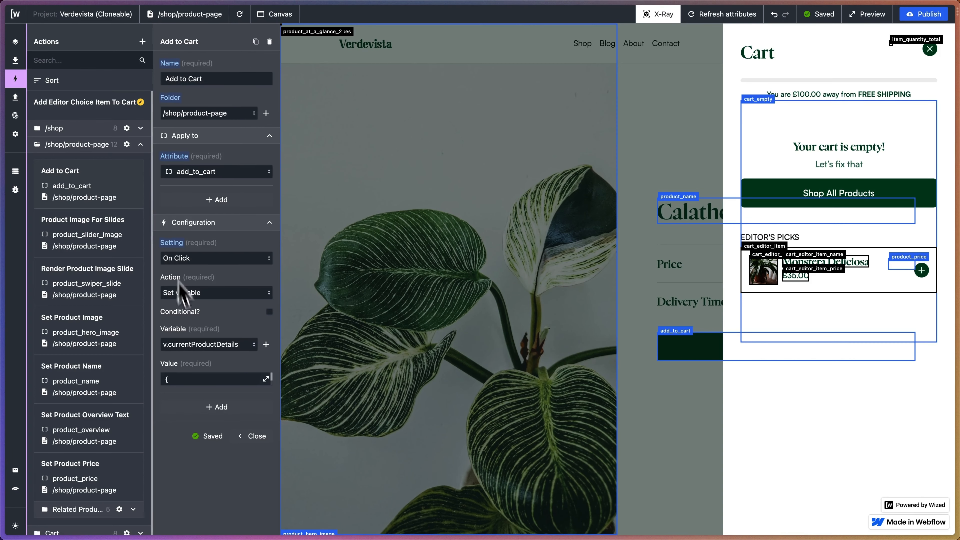
{"action": "left_click", "coordinate": [266, 379]}
{"action": "left_click_drag", "start_coordinate": [335, 75], "coordinate": [345, 187]}
{"action": "key", "text": "ctrl+c"}
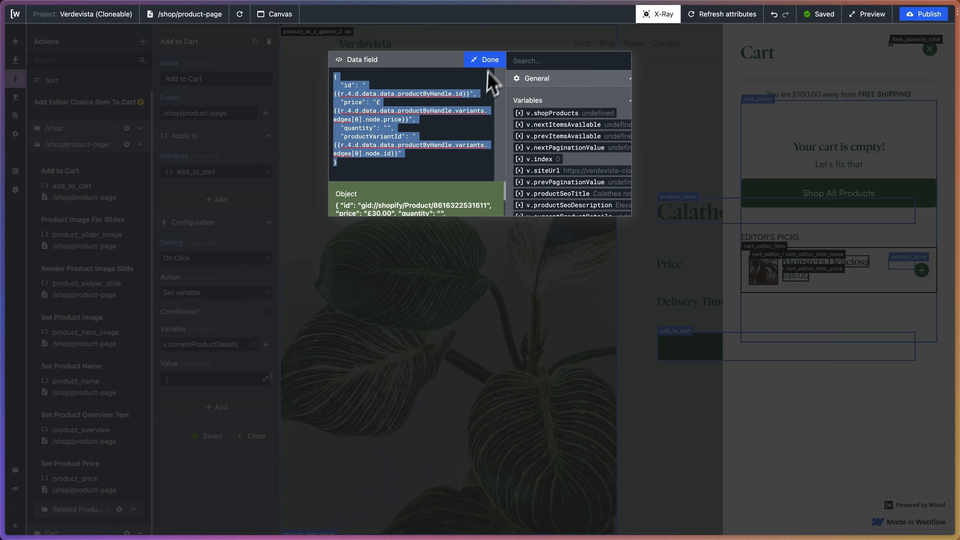
{"action": "left_click", "coordinate": [485, 60]}
{"action": "left_click", "coordinate": [142, 144]}
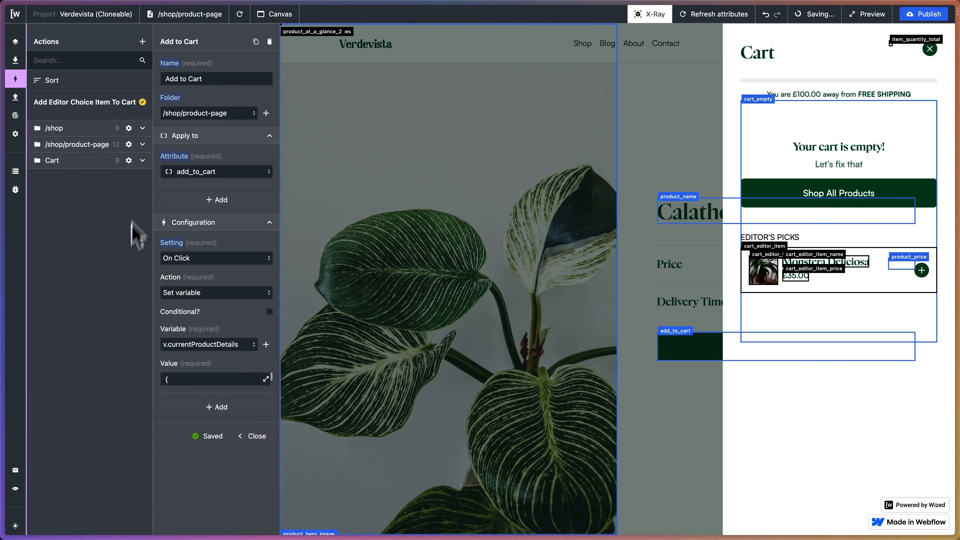
Paste the copied product details object as the variable value of the Add Editor Choice Item To Cart action.
{"action": "left_click", "coordinate": [142, 160]}
{"action": "scroll", "coordinate": [125, 303], "scroll_direction": "down", "scroll_amount": 2}
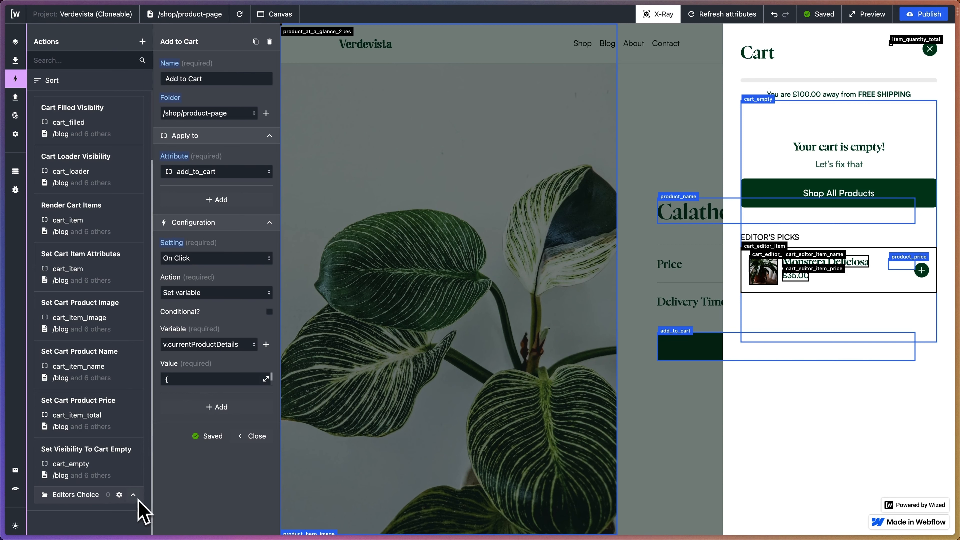
{"action": "scroll", "coordinate": [136, 453], "scroll_direction": "up", "scroll_amount": 3}
{"action": "left_click", "coordinate": [80, 104]}
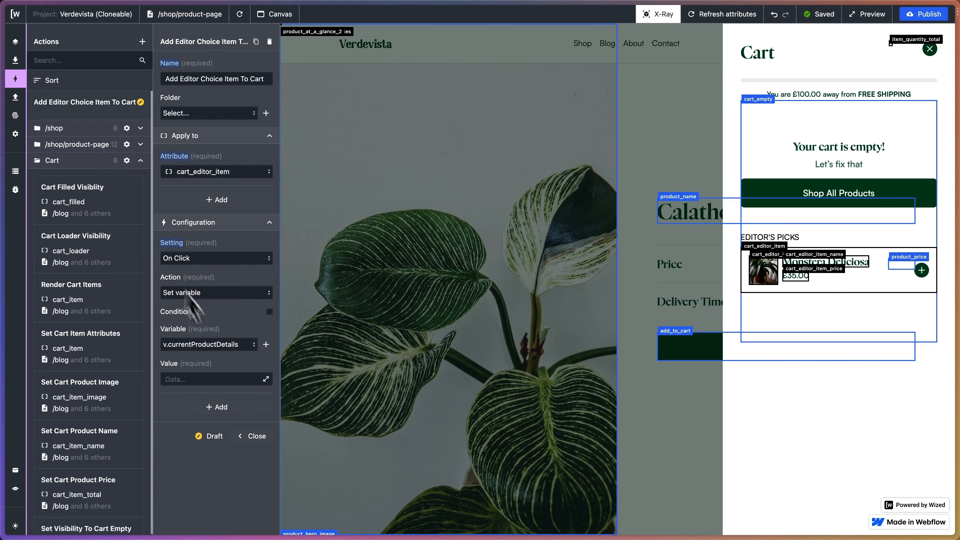
{"action": "left_click", "coordinate": [264, 377]}
{"action": "key", "text": "ctrl+v"}
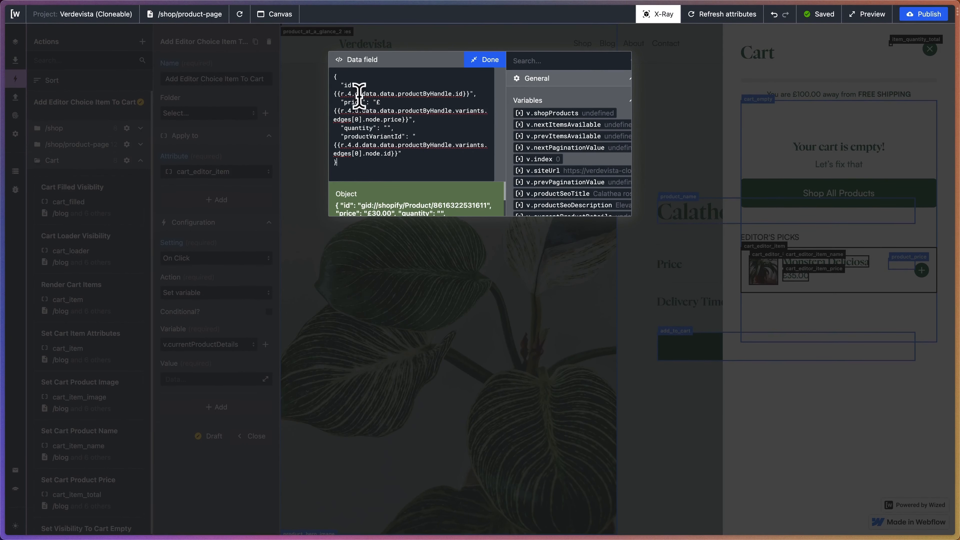
Change the request reference from r.4 to r.8 in the value's id, price and productVariantId expressions.
{"action": "scroll", "coordinate": [581, 136], "scroll_direction": "down", "scroll_amount": 10}
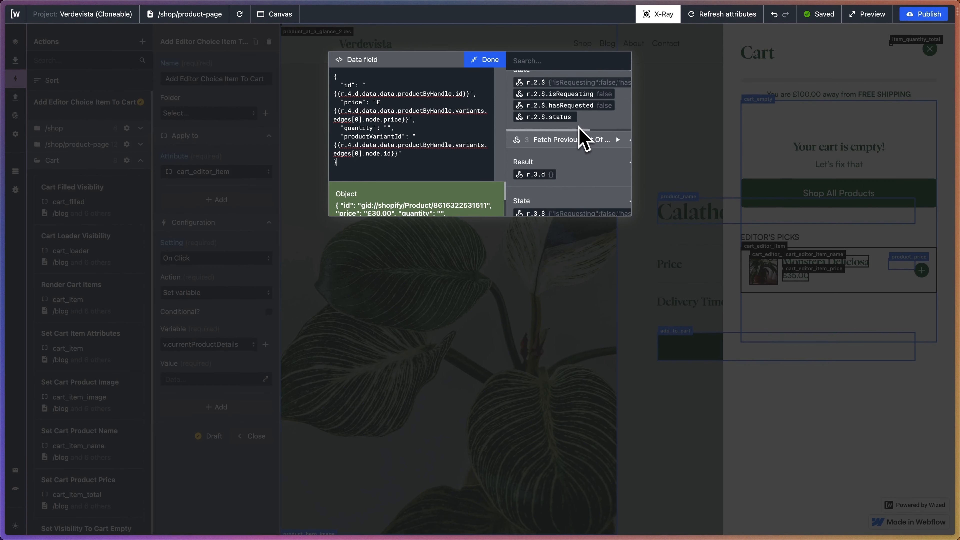
{"action": "scroll", "coordinate": [582, 138], "scroll_direction": "down", "scroll_amount": 15}
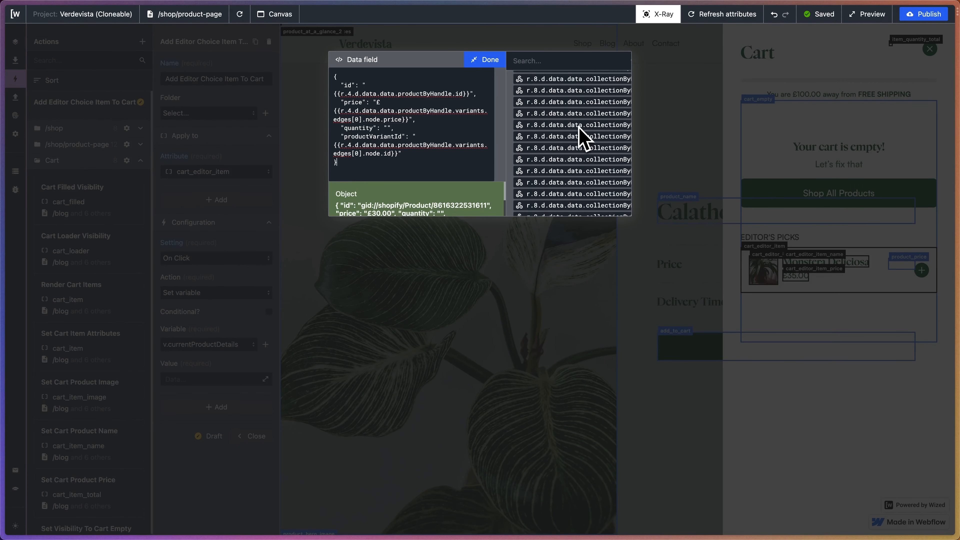
{"action": "scroll", "coordinate": [579, 126], "scroll_direction": "up", "scroll_amount": 10}
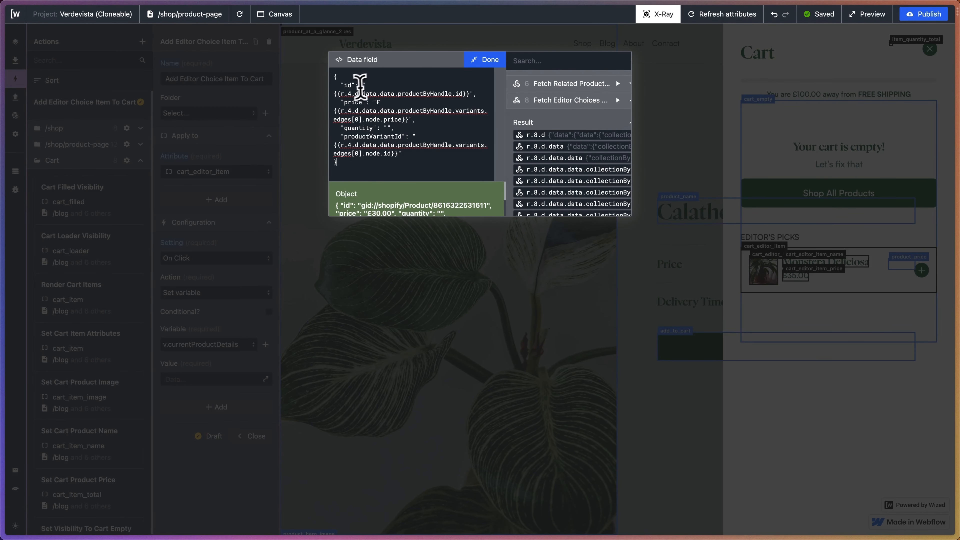
{"action": "double_click", "coordinate": [351, 93]}
{"action": "type", "text": "8"}
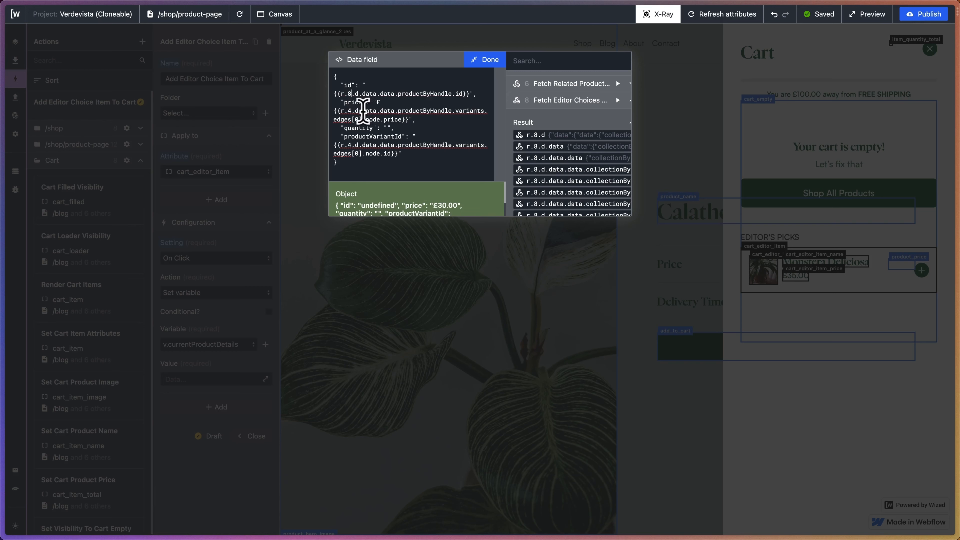
{"action": "double_click", "coordinate": [348, 110]}
{"action": "type", "text": "8"}
{"action": "type", "text": "8"}
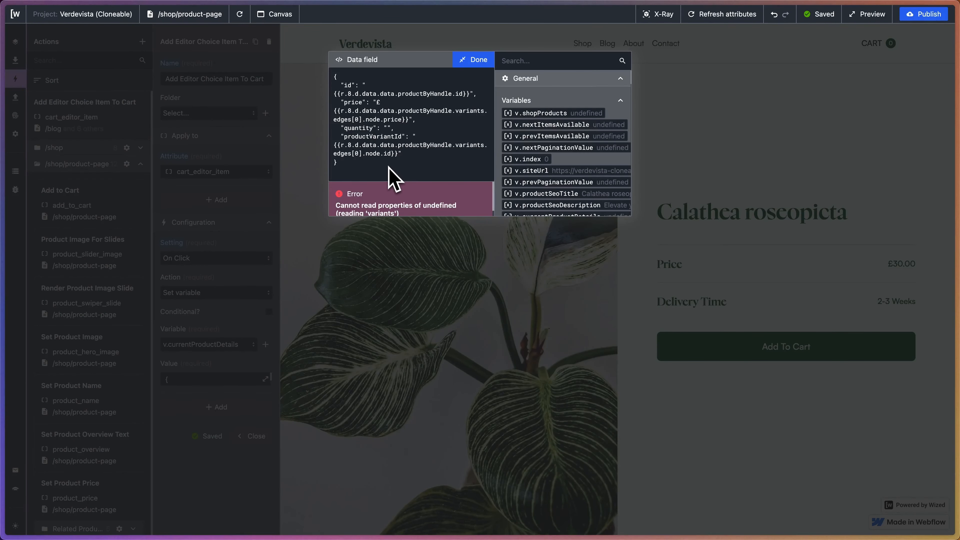
{"action": "left_click_drag", "start_coordinate": [328, 165], "coordinate": [263, 61]}
{"action": "key", "text": "super+c"}
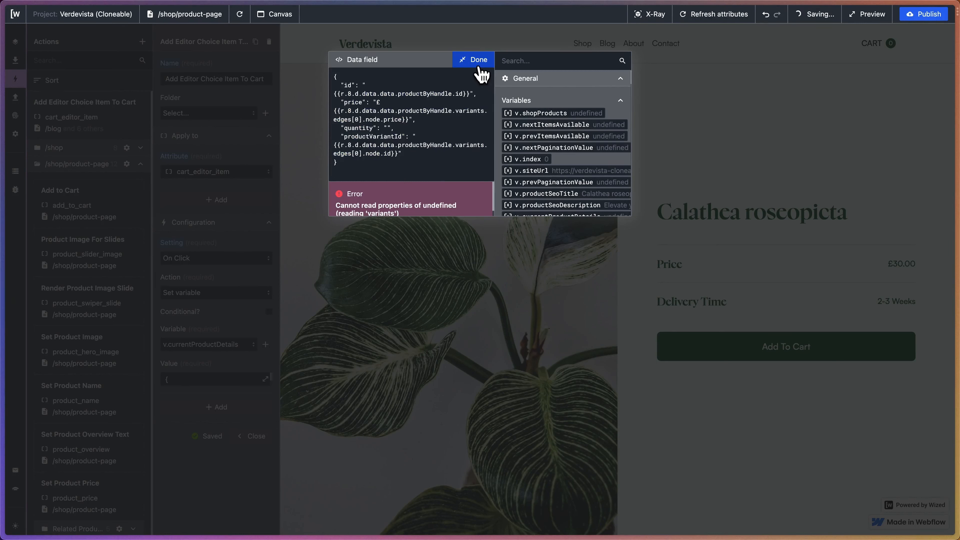
Cut the entire product details object out of the Add Editor Choice Item To Cart action's value, leaving the value empty.
{"action": "left_click", "coordinate": [474, 59]}
{"action": "left_click", "coordinate": [266, 378]}
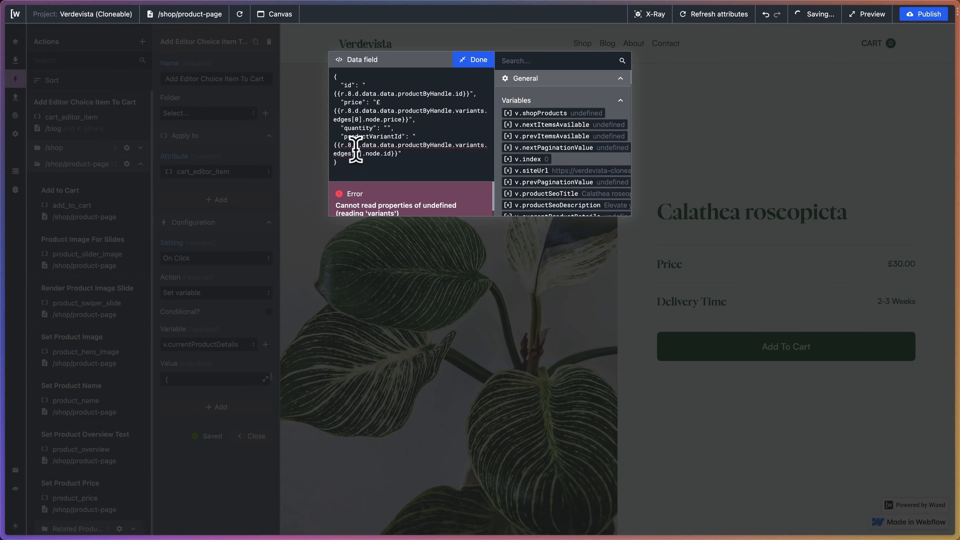
{"action": "left_click_drag", "start_coordinate": [339, 163], "coordinate": [296, 9]}
{"action": "key", "text": "BackSpace"}
{"action": "left_click", "coordinate": [471, 59]}
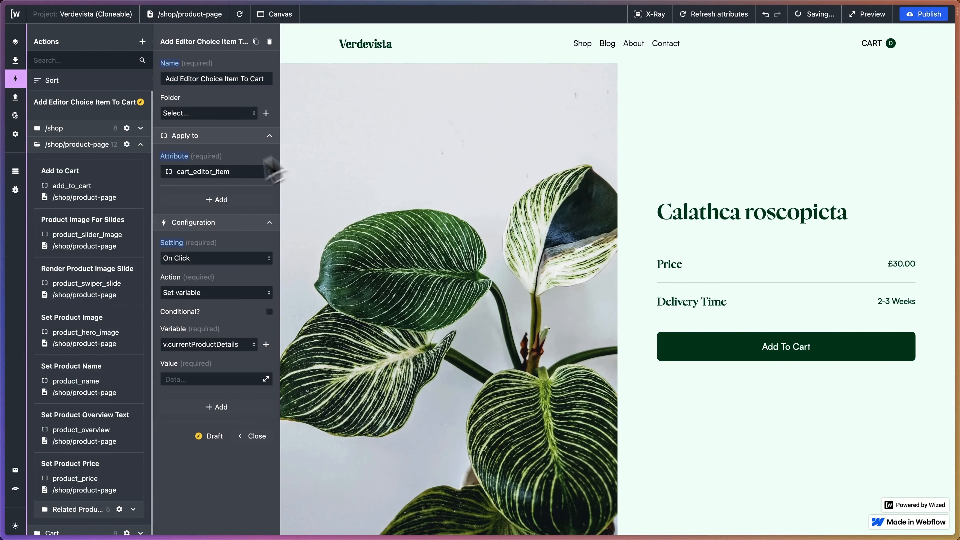
Switch to CodeSandbox and paste the product details object a few blank lines below the end of the code in cart.js.
{"action": "mouse_move", "coordinate": [11, 96]}
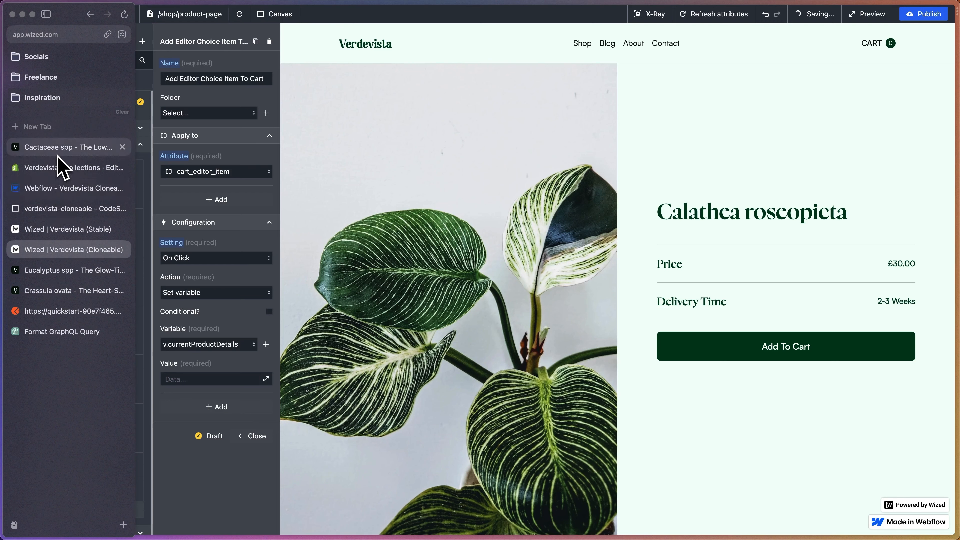
{"action": "left_click", "coordinate": [66, 209]}
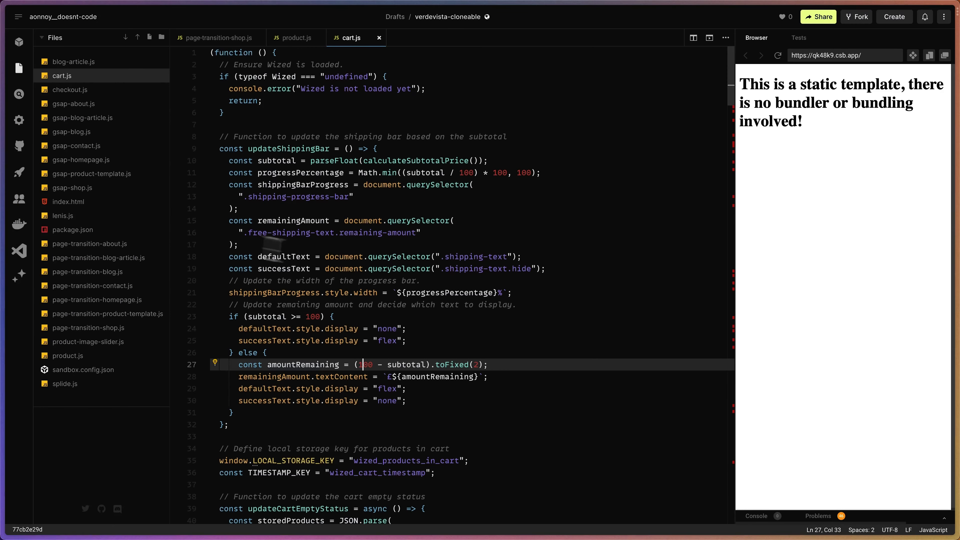
{"action": "scroll", "coordinate": [387, 273], "scroll_direction": "down", "scroll_amount": 20}
{"action": "left_click", "coordinate": [329, 231]}
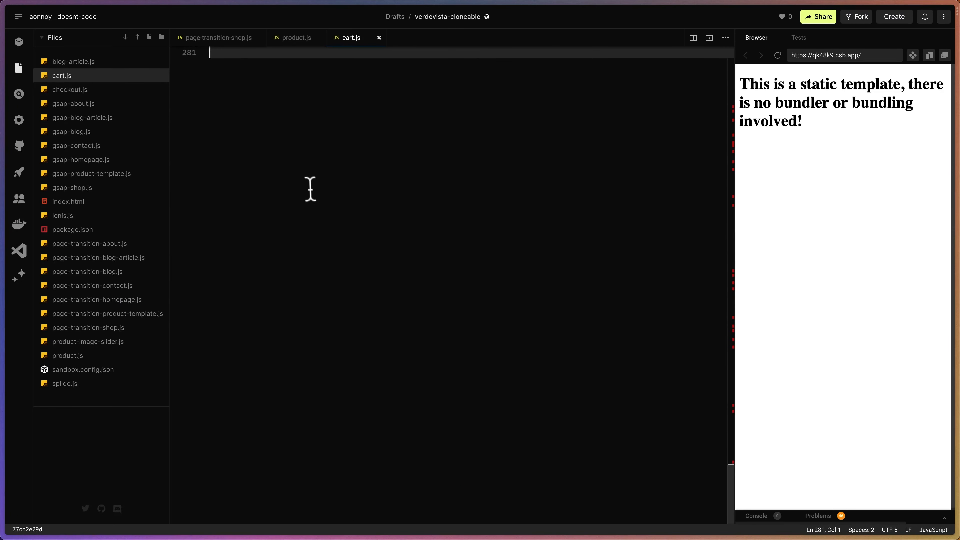
{"action": "scroll", "coordinate": [311, 189], "scroll_direction": "up", "scroll_amount": 4}
{"action": "key", "text": "Return"}
{"action": "key", "text": "Return"}
{"action": "key", "text": "Return"}
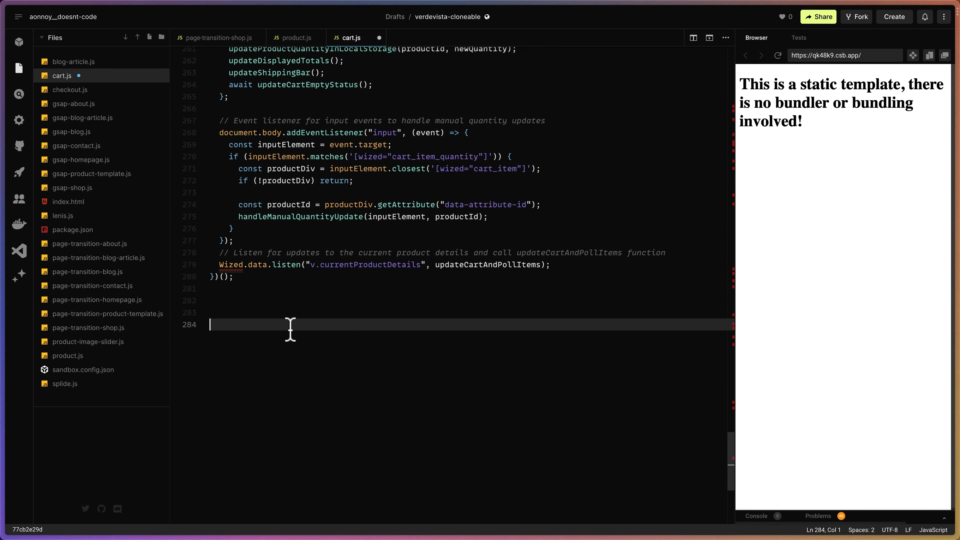
{"action": "scroll", "coordinate": [290, 329], "scroll_direction": "down", "scroll_amount": 2}
{"action": "key", "text": "super+v"}
Delete the r.8 expressions from the pasted object's id, price and productVariantId values, keeping the quotes and the £ sign.
{"action": "left_click", "coordinate": [249, 253]}
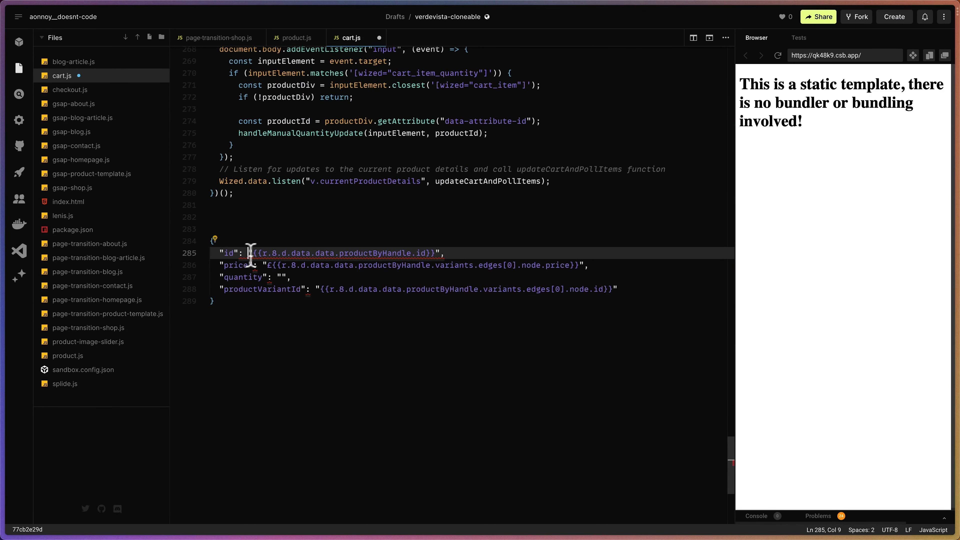
{"action": "left_click_drag", "start_coordinate": [253, 253], "coordinate": [421, 253]}
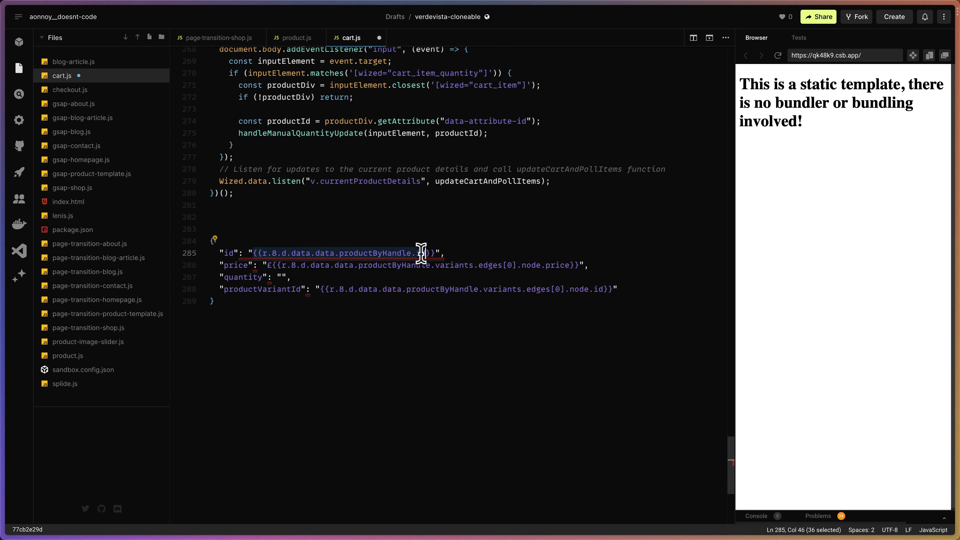
{"action": "key", "text": "BackSpace"}
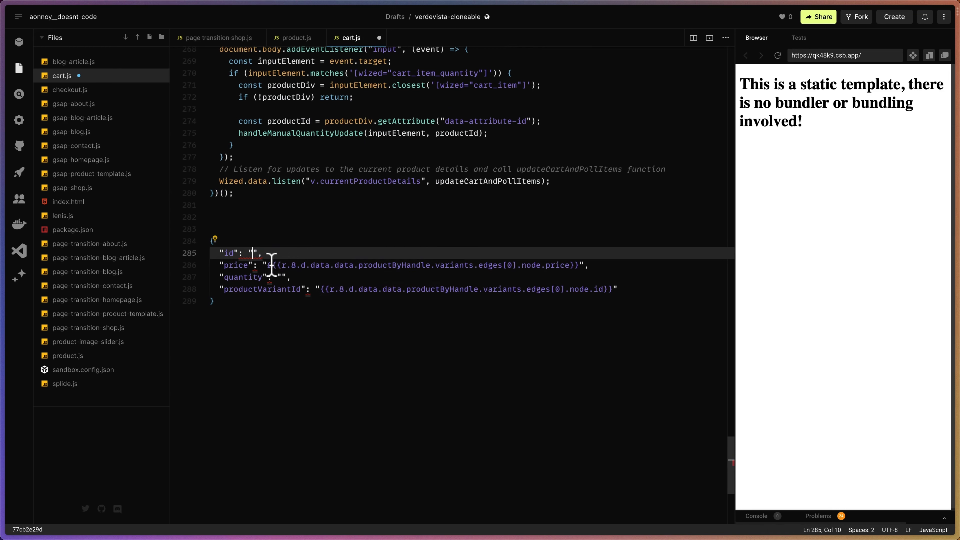
{"action": "left_click_drag", "start_coordinate": [272, 265], "coordinate": [581, 269]}
{"action": "key", "text": "BackSpace"}
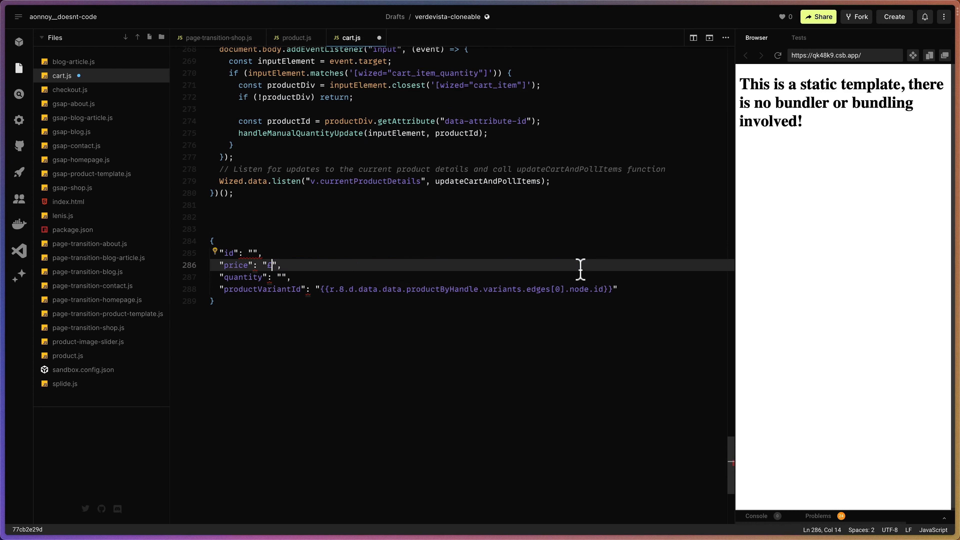
{"action": "left_click_drag", "start_coordinate": [321, 289], "coordinate": [613, 289]}
{"action": "key", "text": "BackSpace"}
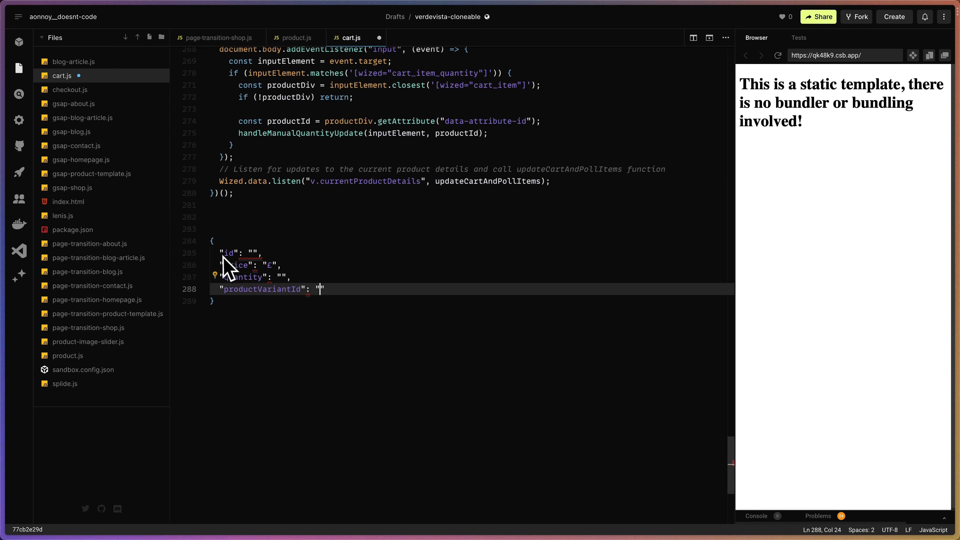
Switch to Wized (Cloneable) and set the action's value to {{r.8.d.data.data.collectionByHandle.products.edges[v.index].node.id}}.
{"action": "mouse_move", "coordinate": [3, 246]}
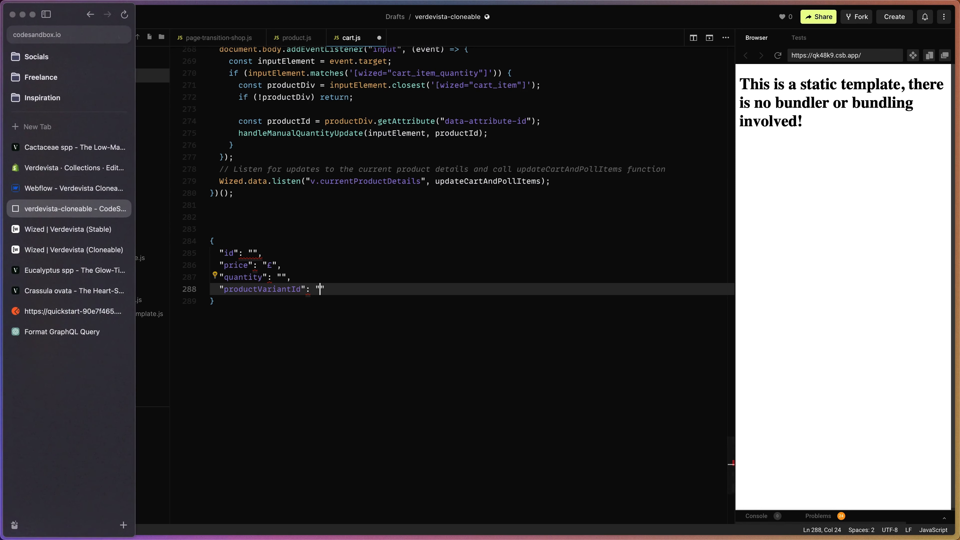
{"action": "left_click", "coordinate": [63, 253]}
{"action": "left_click", "coordinate": [265, 379]}
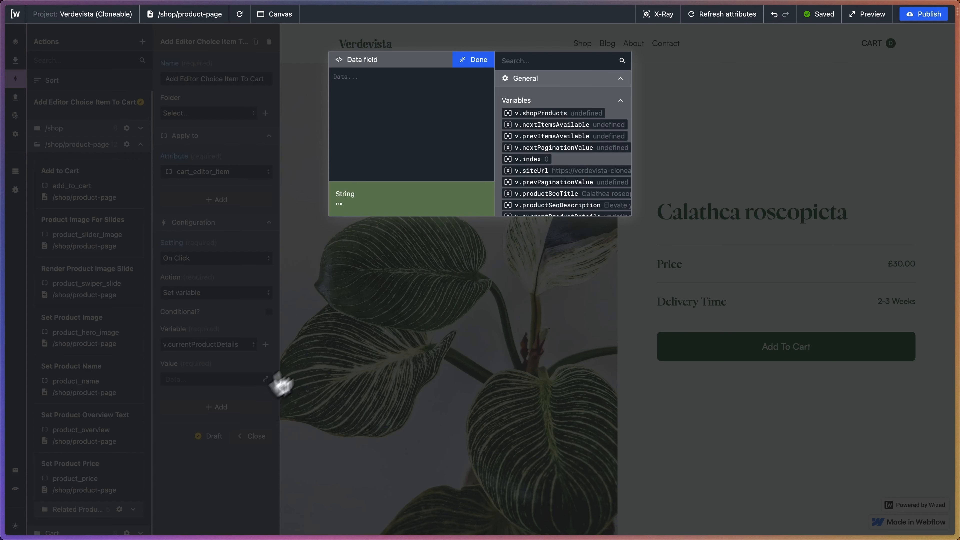
{"action": "scroll", "coordinate": [568, 206], "scroll_direction": "down", "scroll_amount": 15}
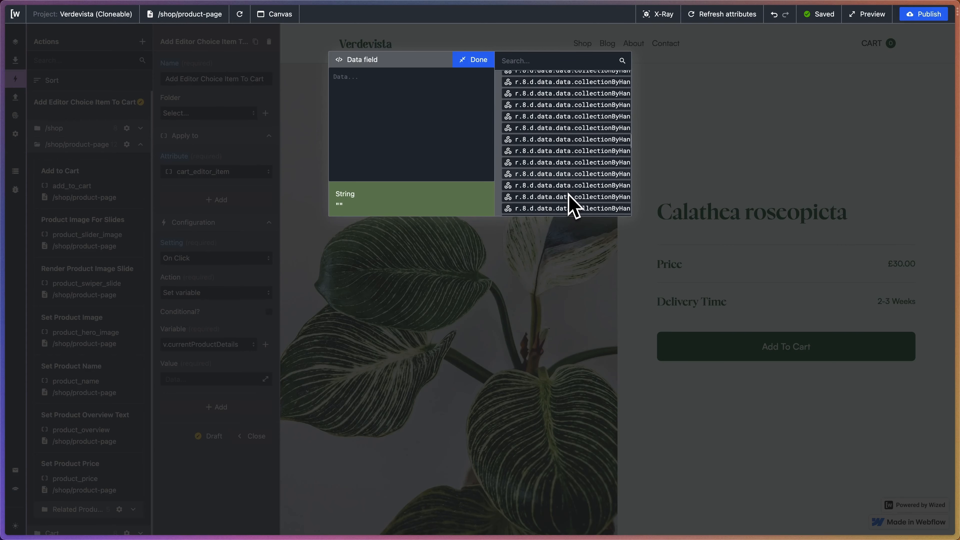
{"action": "scroll", "coordinate": [569, 206], "scroll_direction": "down", "scroll_amount": 10}
{"action": "scroll", "coordinate": [568, 206], "scroll_direction": "right", "scroll_amount": 3}
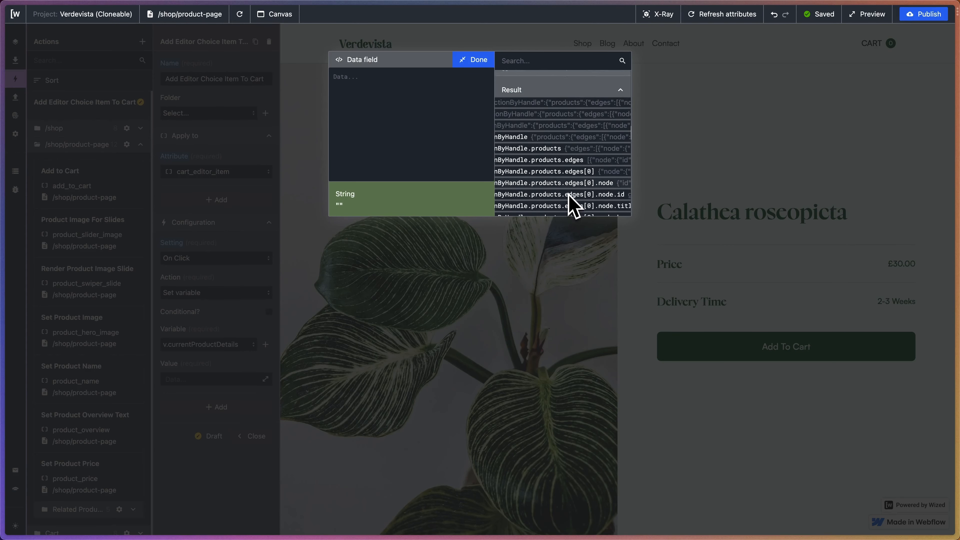
{"action": "scroll", "coordinate": [569, 206], "scroll_direction": "down", "scroll_amount": 1}
{"action": "scroll", "coordinate": [569, 206], "scroll_direction": "right", "scroll_amount": 6}
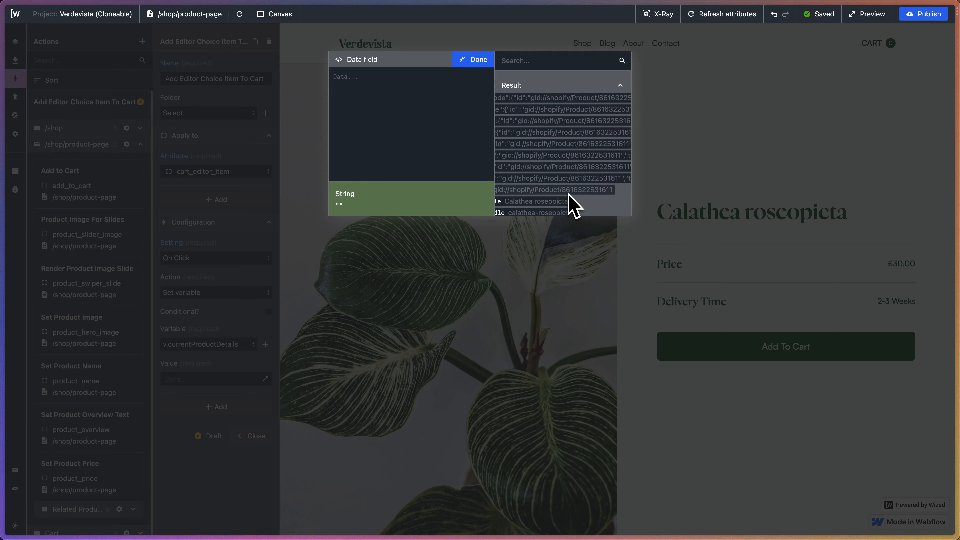
{"action": "scroll", "coordinate": [569, 193], "scroll_direction": "left", "scroll_amount": 6}
{"action": "left_click", "coordinate": [569, 194]}
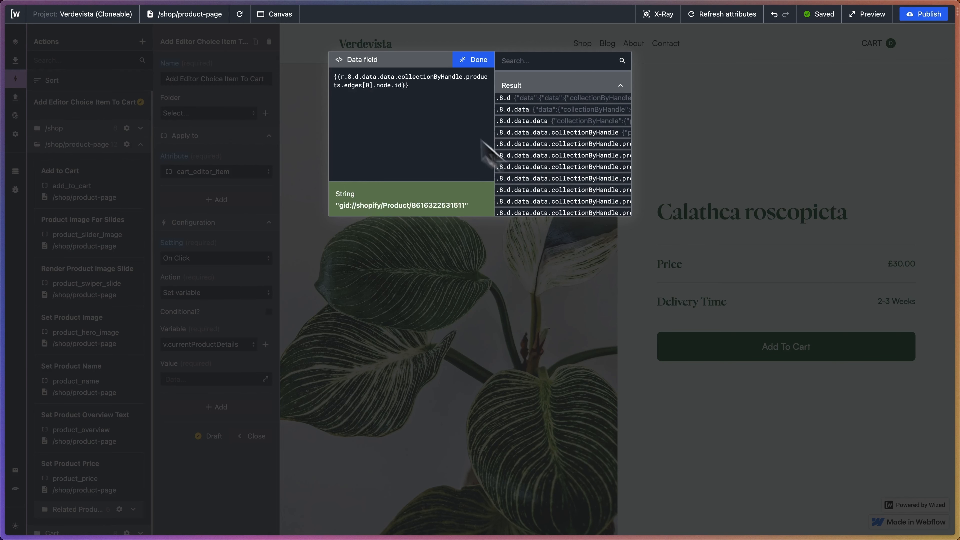
{"action": "double_click", "coordinate": [367, 86]}
{"action": "type", "text": "index"}
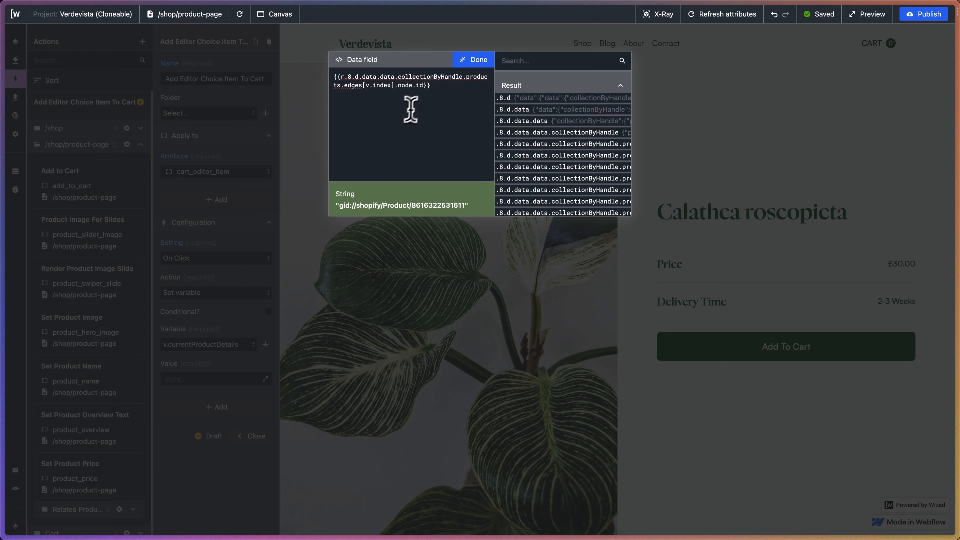
Copy the product id expression from the data field and paste it between the quotes of "id" in CodeSandbox's cart.js.
{"action": "left_click_drag", "start_coordinate": [430, 91], "coordinate": [315, 83]}
{"action": "key", "text": "ctrl+c"}
{"action": "mouse_move", "coordinate": [2, 227]}
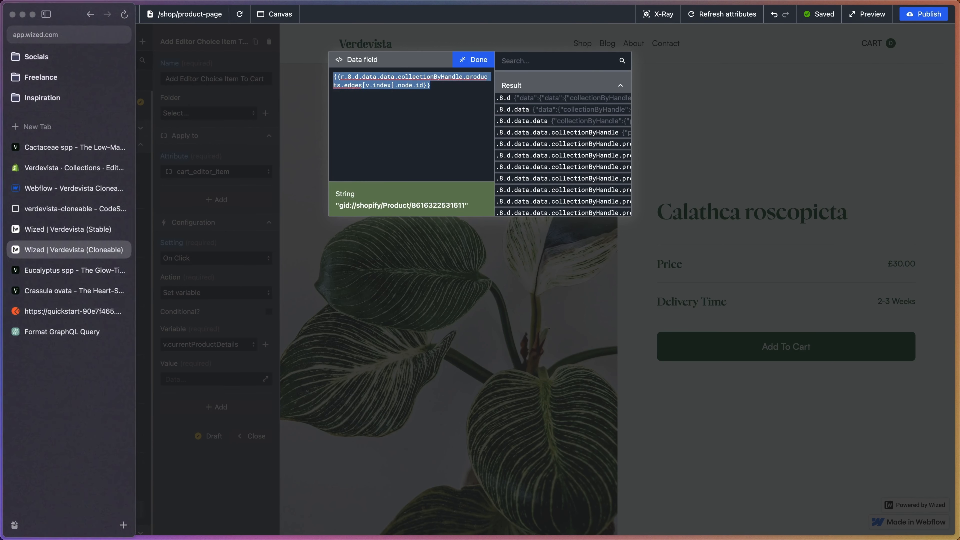
{"action": "left_click", "coordinate": [57, 212]}
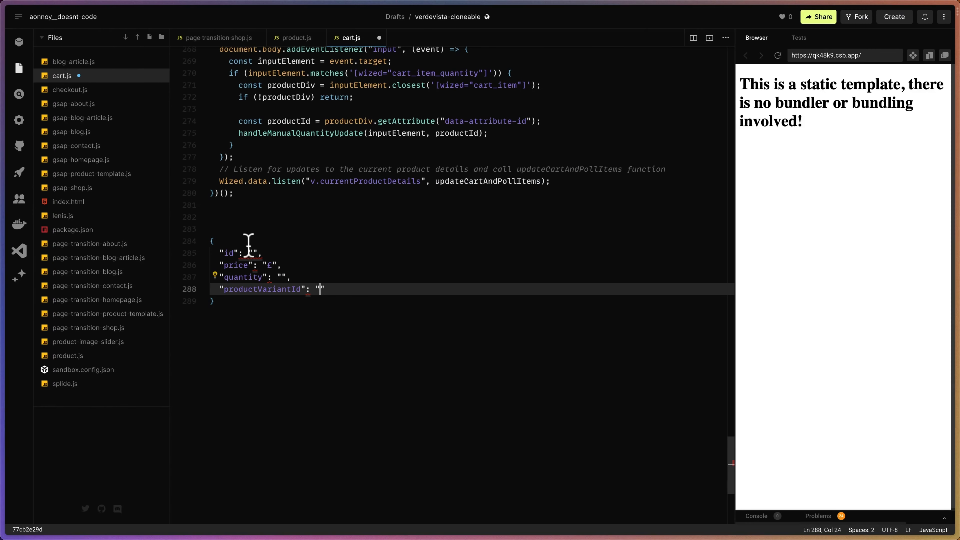
{"action": "left_click", "coordinate": [252, 249]}
{"action": "key", "text": "ctrl+v"}
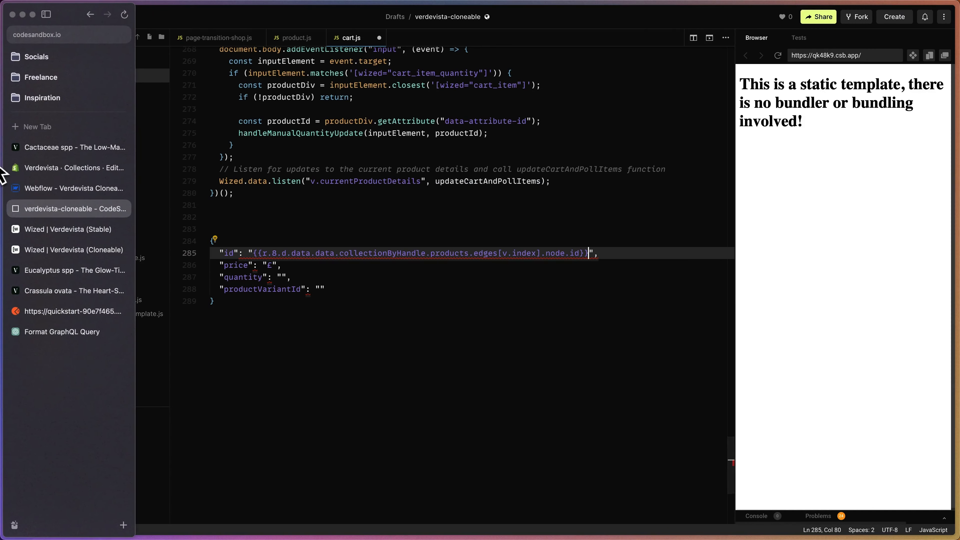
Back in Wized (Cloneable), replace the data field's content with the r.8 expression ending in products.edges[0].node.variants.edges[0].node.price.
{"action": "mouse_move", "coordinate": [2, 181]}
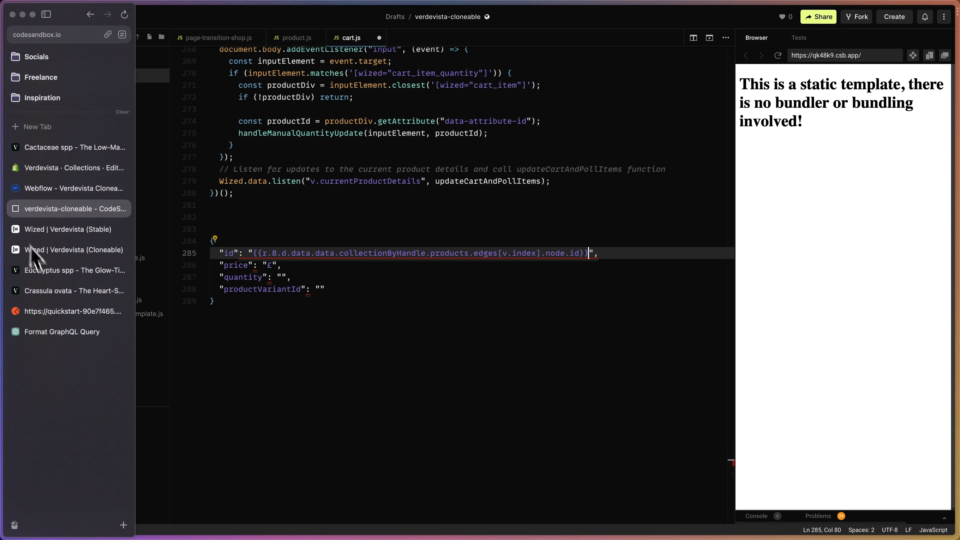
{"action": "left_click", "coordinate": [40, 252]}
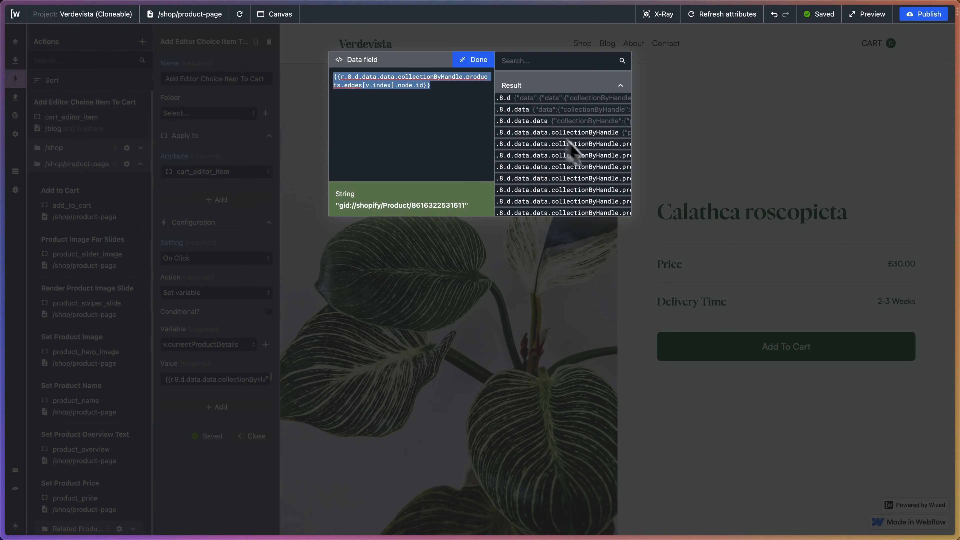
{"action": "scroll", "coordinate": [590, 162], "scroll_direction": "down", "scroll_amount": 3}
{"action": "scroll", "coordinate": [601, 159], "scroll_direction": "right", "scroll_amount": 5}
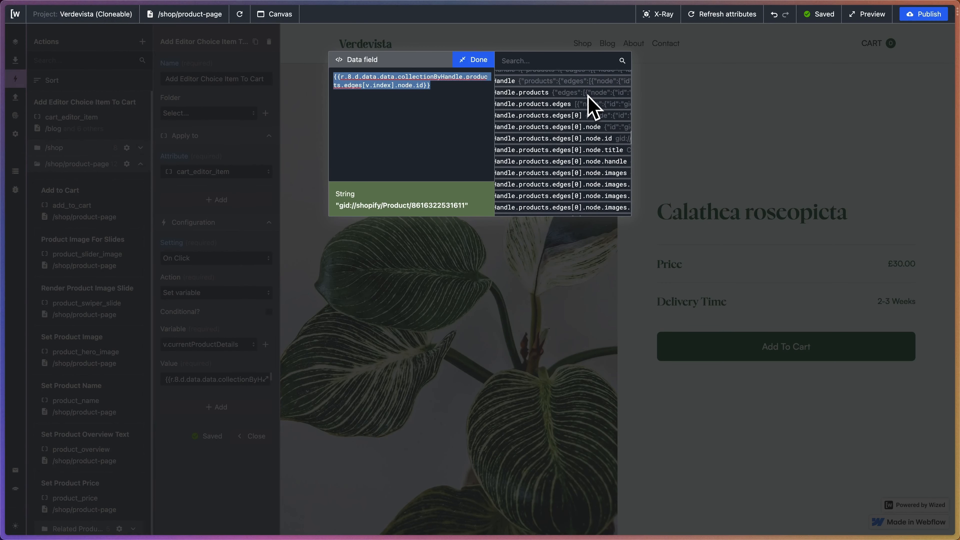
{"action": "scroll", "coordinate": [588, 102], "scroll_direction": "right", "scroll_amount": 2}
{"action": "scroll", "coordinate": [588, 136], "scroll_direction": "left", "scroll_amount": 5}
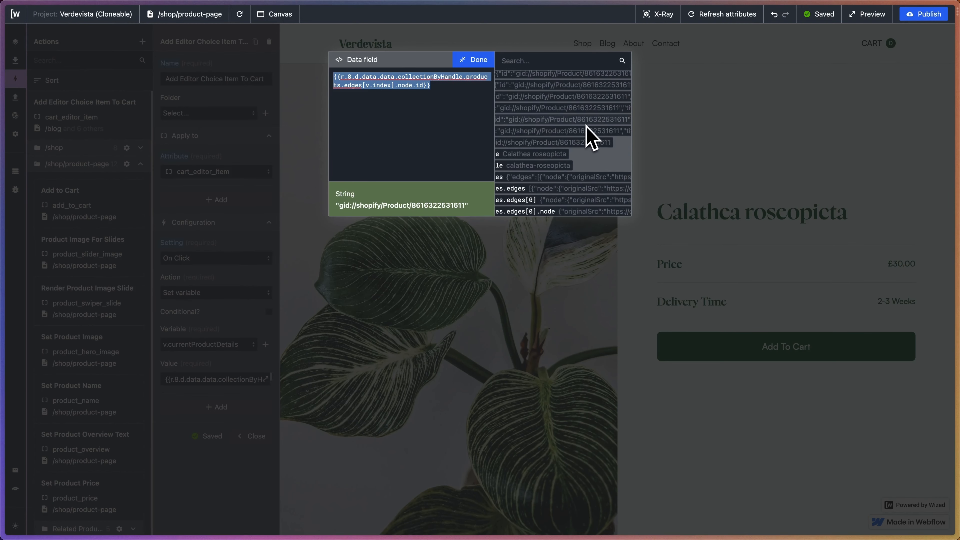
{"action": "scroll", "coordinate": [588, 137], "scroll_direction": "down", "scroll_amount": 3}
{"action": "scroll", "coordinate": [588, 136], "scroll_direction": "right", "scroll_amount": 3}
{"action": "scroll", "coordinate": [586, 127], "scroll_direction": "down", "scroll_amount": 3}
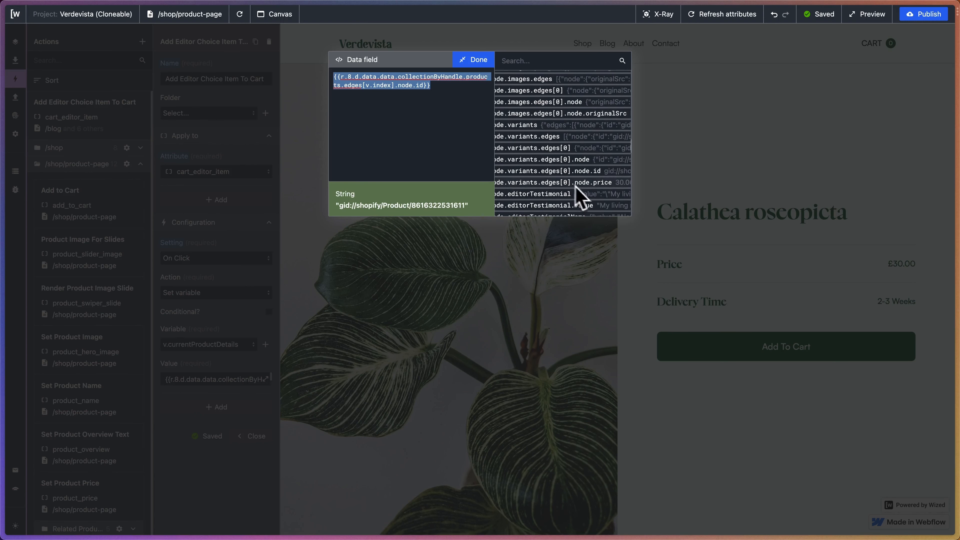
{"action": "left_click", "coordinate": [609, 182]}
{"action": "key", "text": "ctrl+a"}
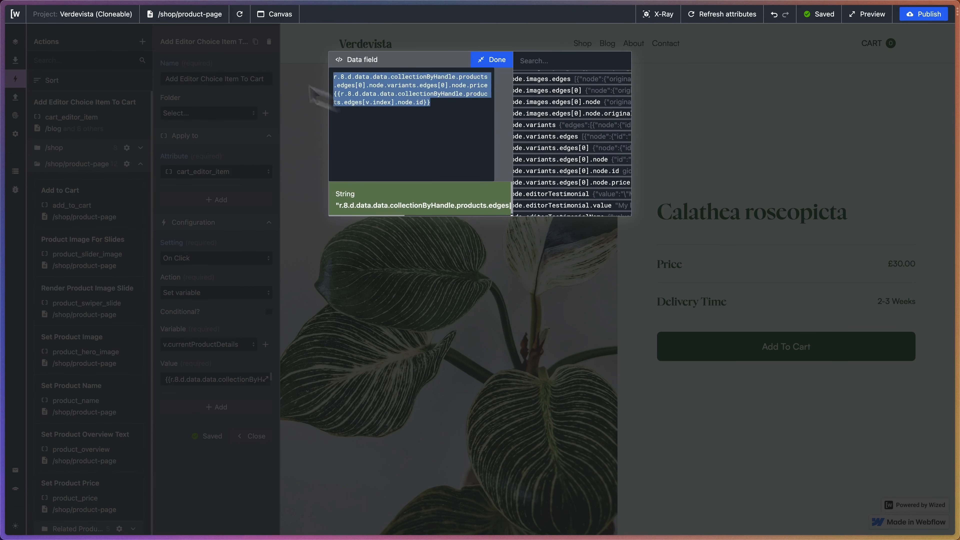
{"action": "key", "text": "BackSpace"}
{"action": "left_click", "coordinate": [585, 183]}
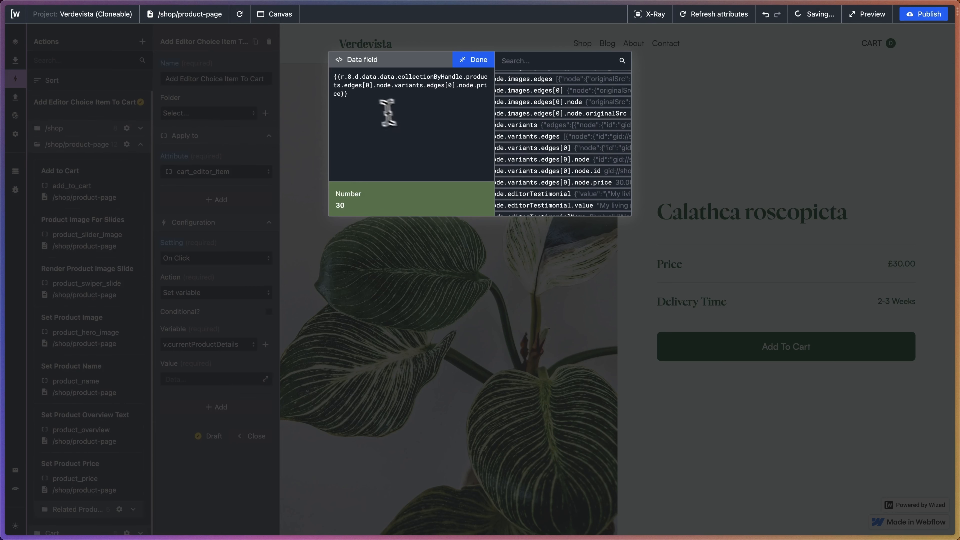
Change the products.edges index in the price expression to v.index, without a £ prefix.
{"action": "key", "text": "BackSpace"}
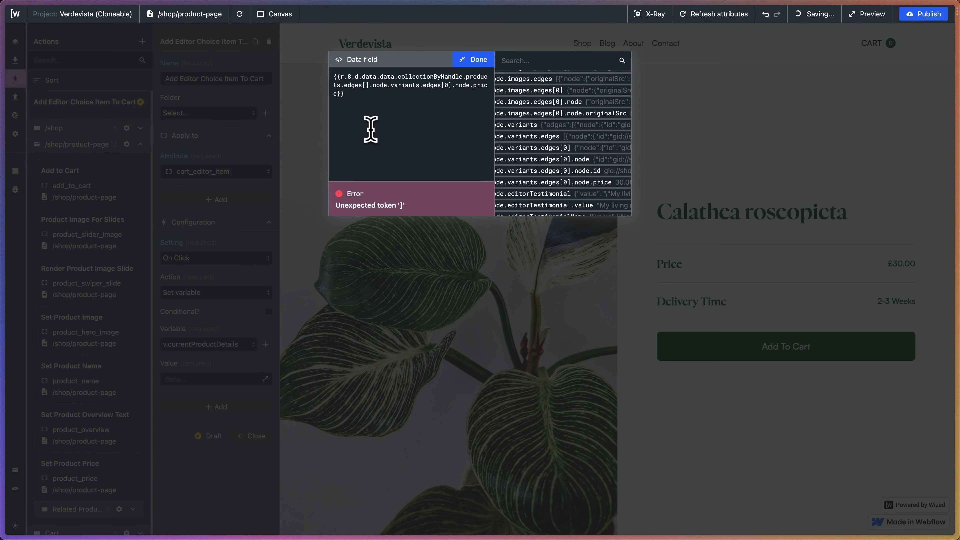
{"action": "type", "text": "v.index"}
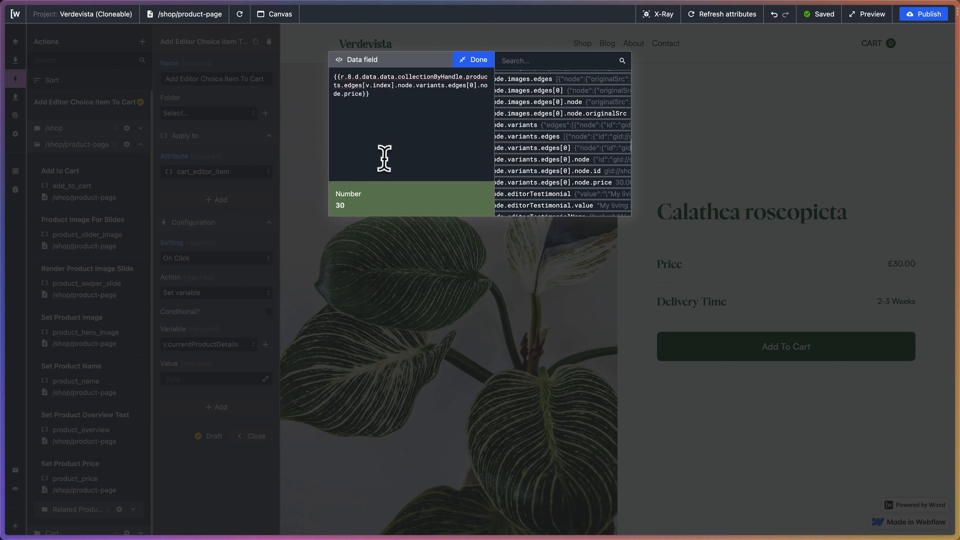
{"action": "type", "text": "£"}
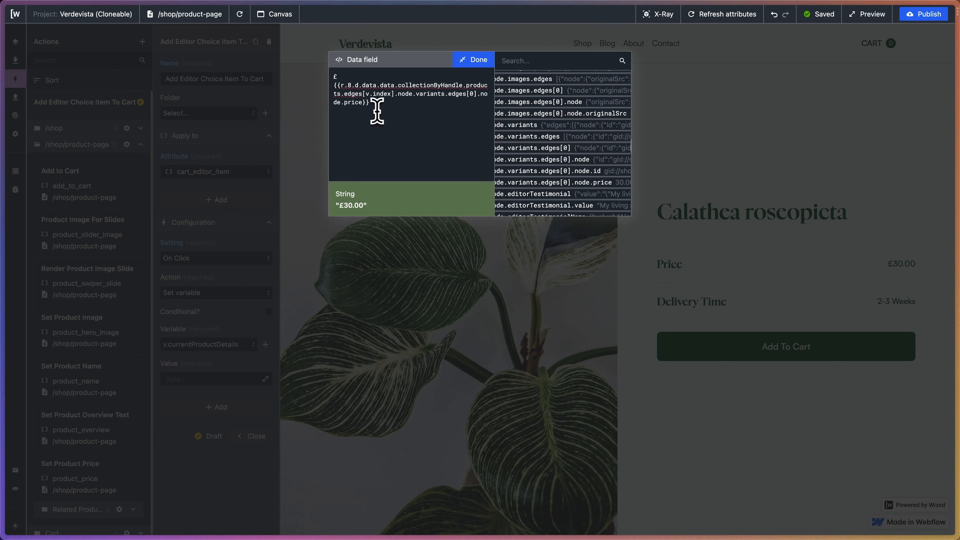
{"action": "key", "text": "BackSpace"}
Copy the price expression and paste it after the £ sign in the "price" value of CodeSandbox's cart.js.
{"action": "left_click_drag", "start_coordinate": [377, 102], "coordinate": [332, 74]}
{"action": "key", "text": "super+c"}
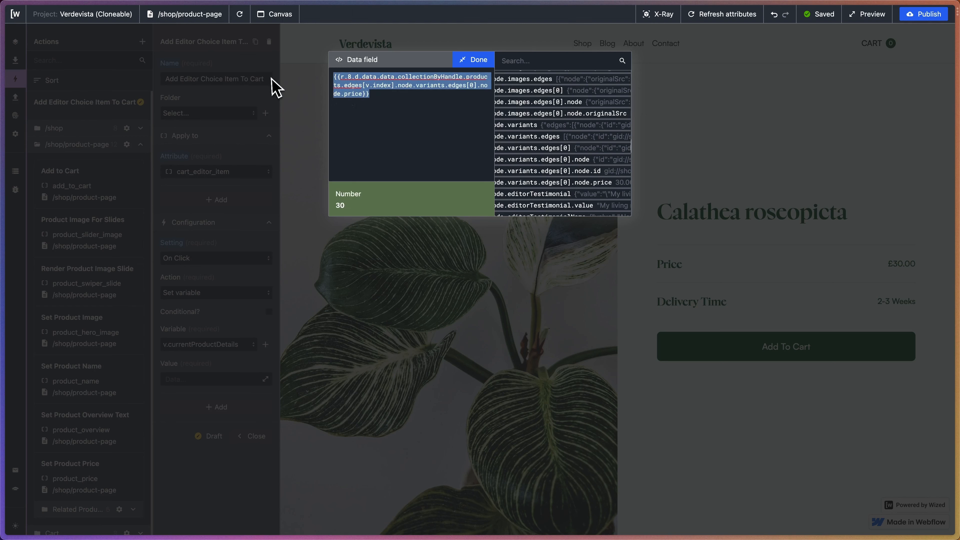
{"action": "mouse_move", "coordinate": [15, 79]}
{"action": "left_click", "coordinate": [57, 209]}
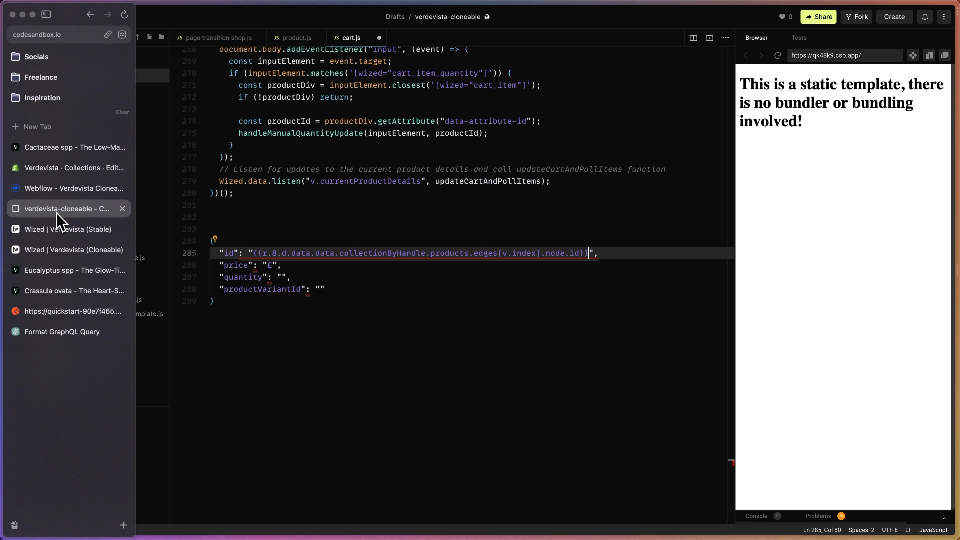
{"action": "left_click", "coordinate": [269, 265]}
{"action": "type", "text": "£"}
{"action": "key", "text": "super+v"}
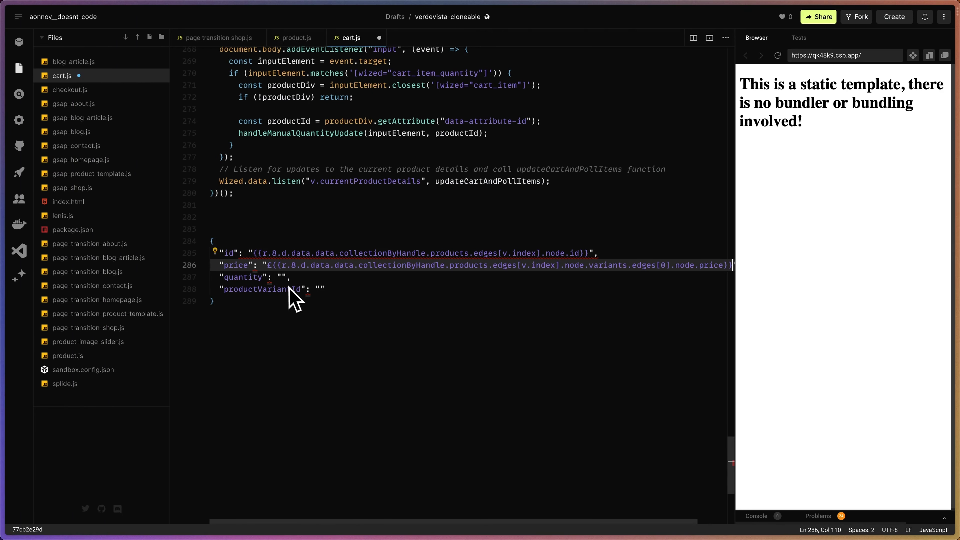
{"action": "scroll", "coordinate": [289, 299], "scroll_direction": "left", "scroll_amount": 2}
{"action": "scroll", "coordinate": [289, 299], "scroll_direction": "up", "scroll_amount": 1}
{"action": "mouse_move", "coordinate": [4, 261]}
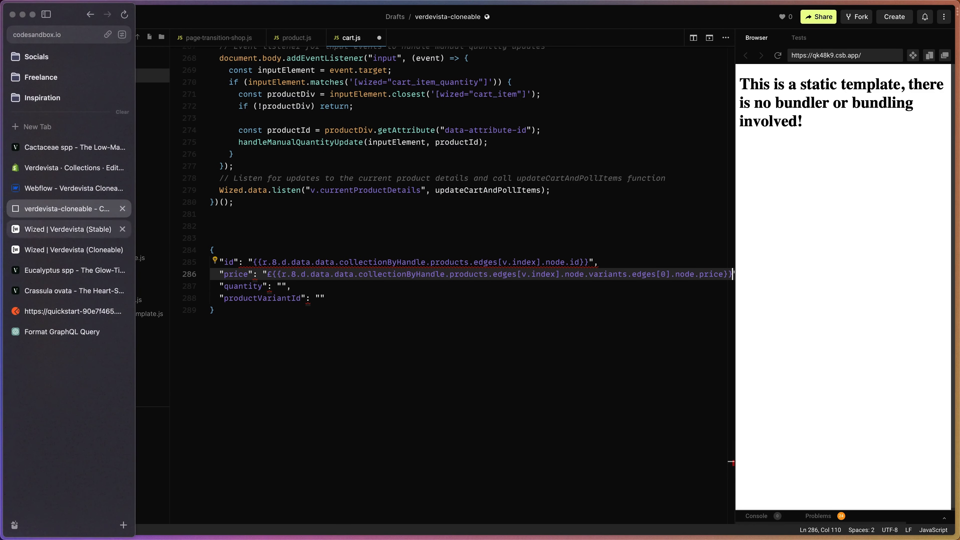
Back in Wized (Cloneable), replace the data field's content with the r.8 expression ending in products.edges[0].node.variants.edges[0].node.id.
{"action": "left_click", "coordinate": [78, 259]}
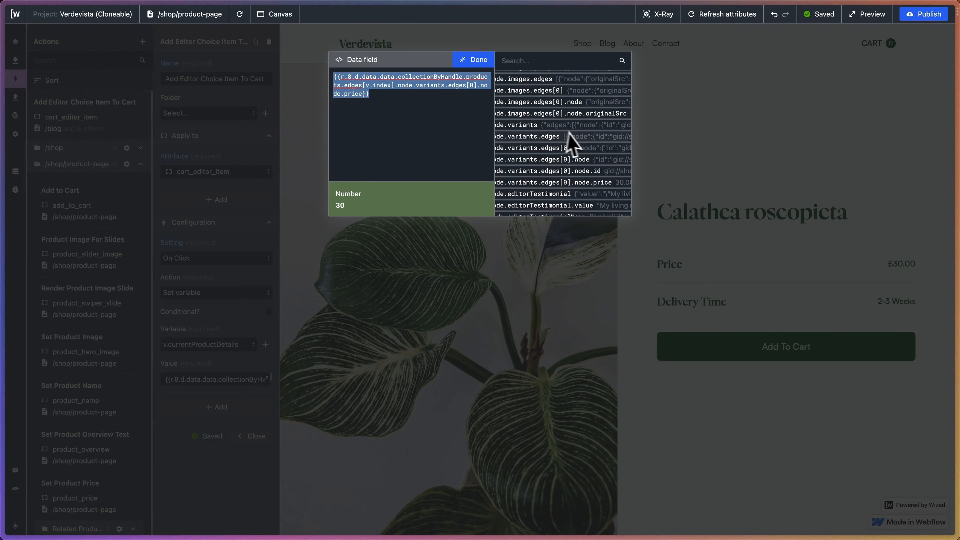
{"action": "scroll", "coordinate": [582, 145], "scroll_direction": "down", "scroll_amount": 3}
{"action": "scroll", "coordinate": [584, 145], "scroll_direction": "down", "scroll_amount": 5}
{"action": "scroll", "coordinate": [584, 145], "scroll_direction": "left", "scroll_amount": 2}
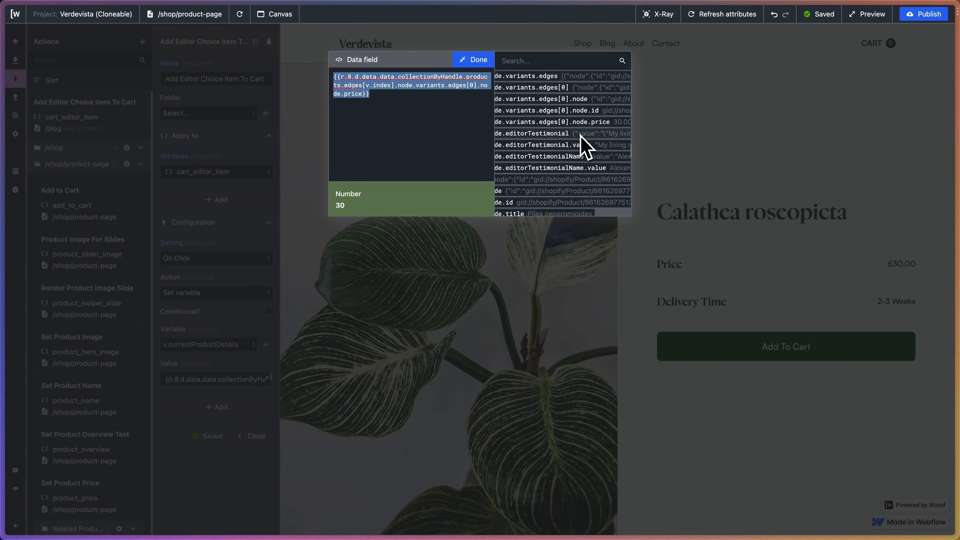
{"action": "scroll", "coordinate": [584, 145], "scroll_direction": "left", "scroll_amount": 4}
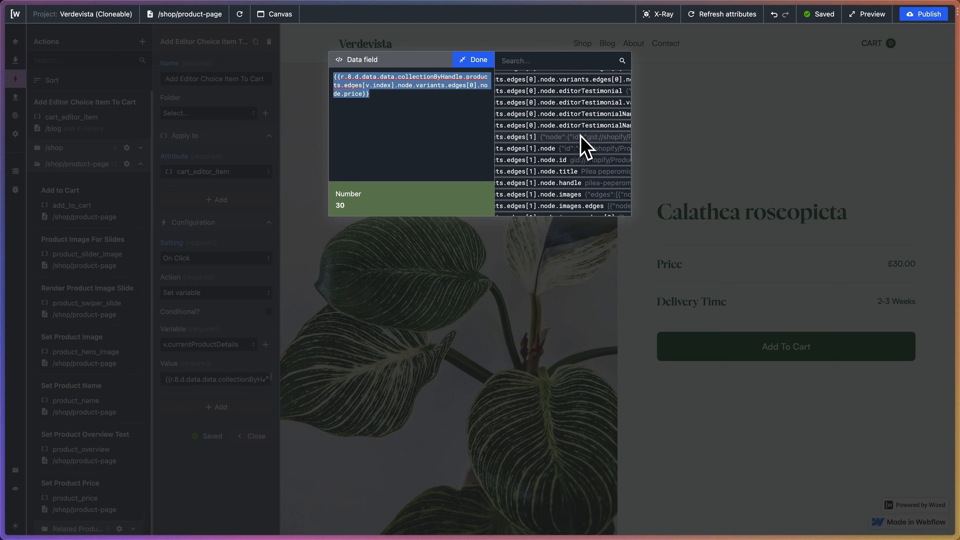
{"action": "scroll", "coordinate": [584, 146], "scroll_direction": "right", "scroll_amount": 3}
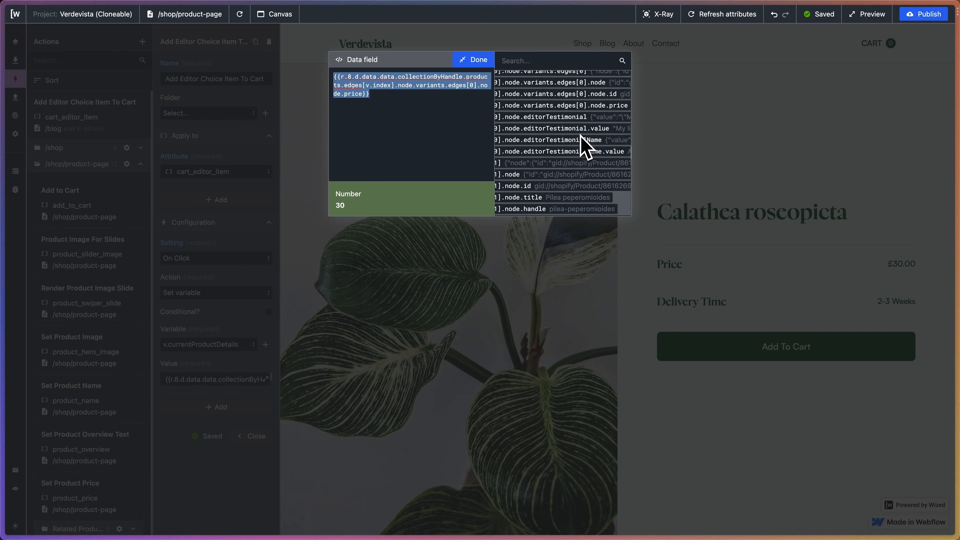
{"action": "scroll", "coordinate": [584, 145], "scroll_direction": "up", "scroll_amount": 2}
{"action": "scroll", "coordinate": [585, 147], "scroll_direction": "right", "scroll_amount": 5}
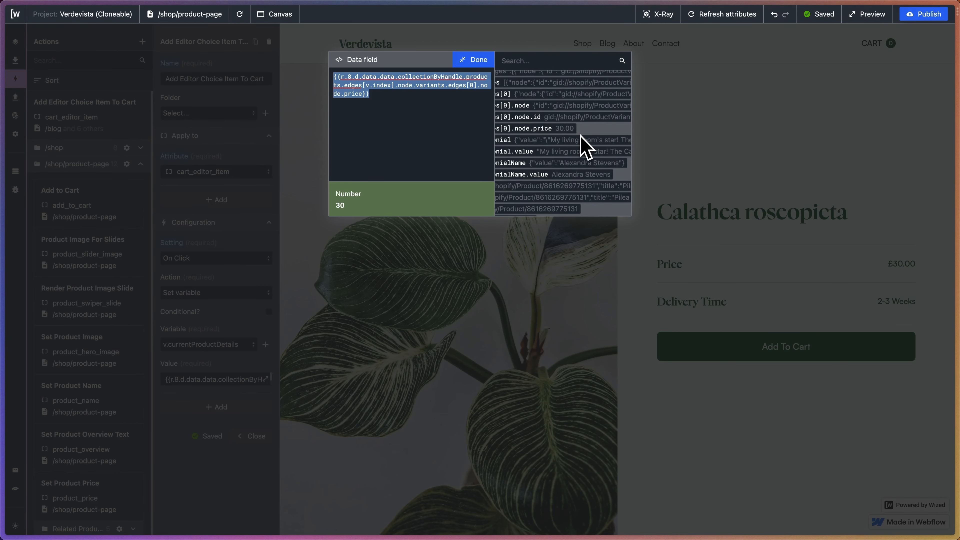
{"action": "scroll", "coordinate": [584, 145], "scroll_direction": "left", "scroll_amount": 5}
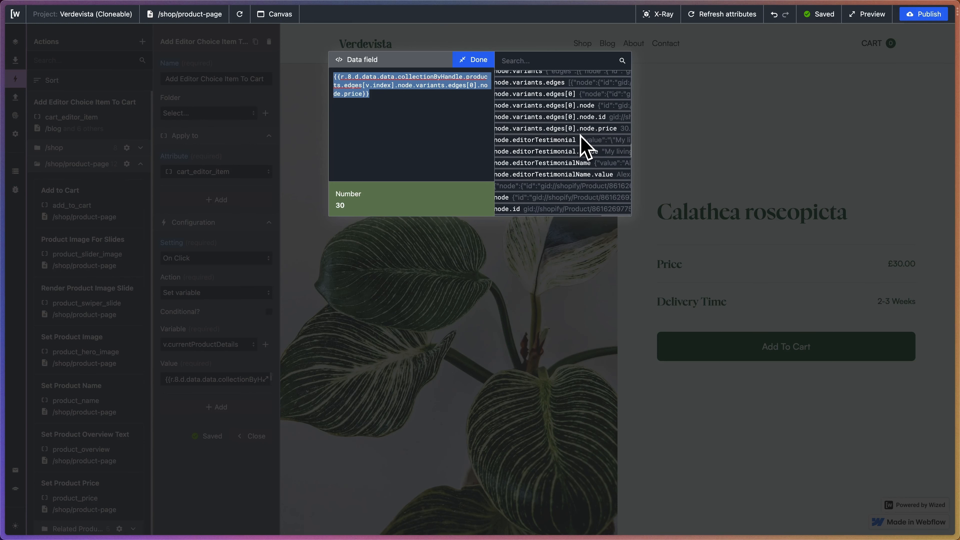
{"action": "left_click", "coordinate": [400, 91]}
{"action": "left_click_drag", "start_coordinate": [366, 91], "coordinate": [273, 38]}
{"action": "key", "text": "BackSpace"}
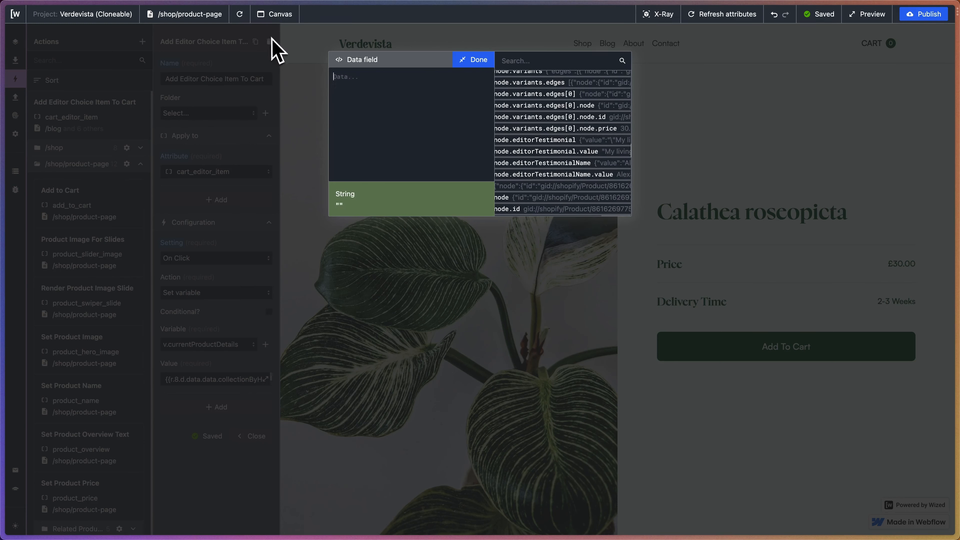
{"action": "left_click", "coordinate": [559, 117]}
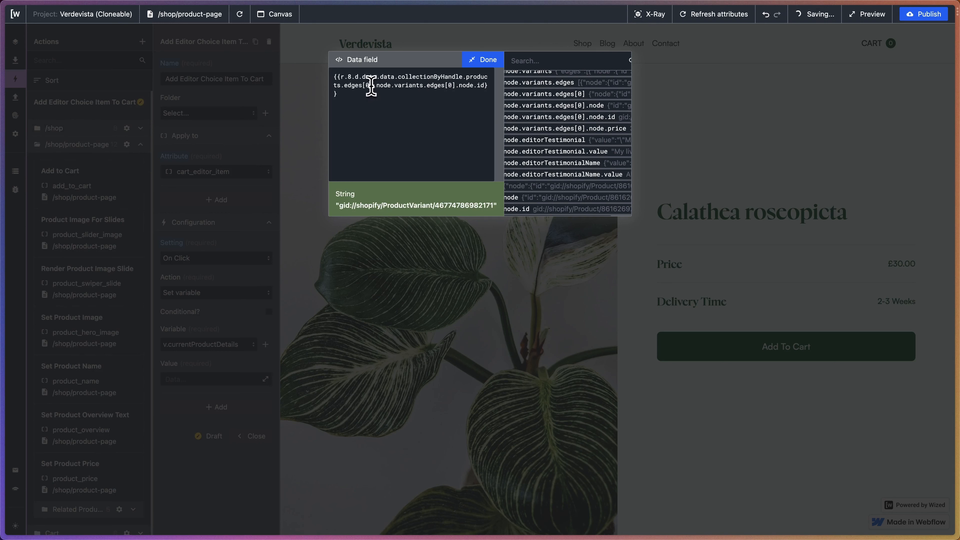
Change the products.edges index in the variant id expression to v.index and cut the whole expression from the data field.
{"action": "key", "text": "BackSpace"}
{"action": "type", "text": "v.index"}
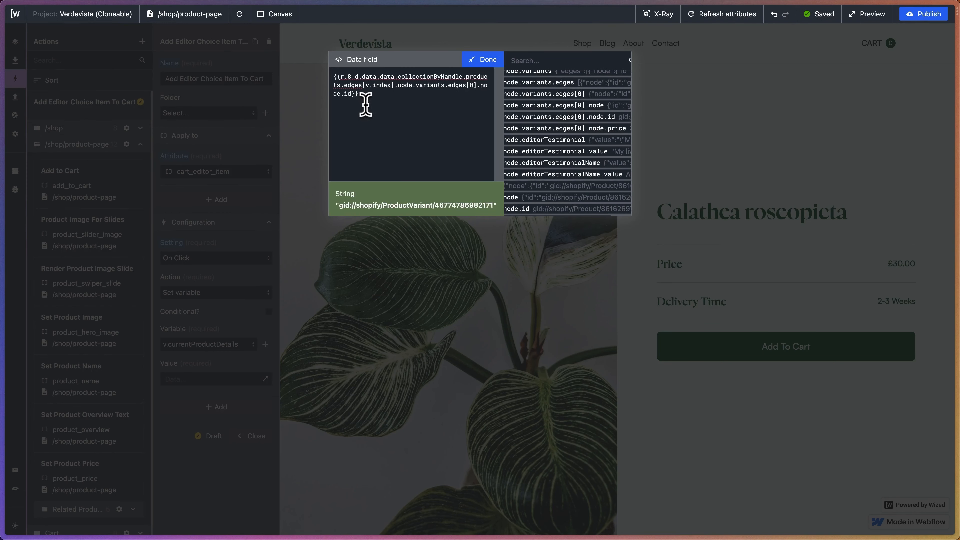
{"action": "left_click_drag", "start_coordinate": [366, 105], "coordinate": [275, 49]}
{"action": "key", "text": "super+c"}
{"action": "key", "text": "BackSpace"}
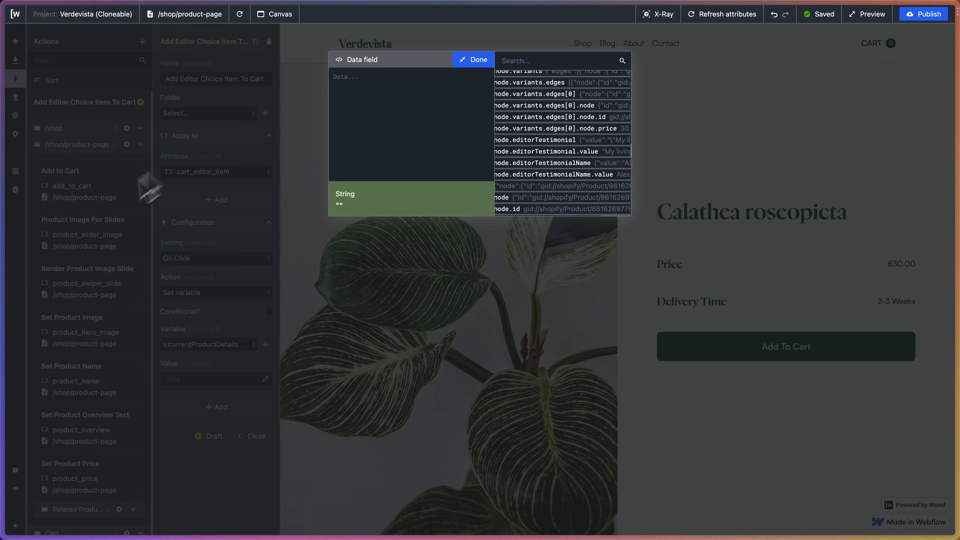
Switch to CodeSandbox and paste the variant id expression between the quotes of "productVariantId" in cart.js.
{"action": "mouse_move", "coordinate": [6, 242]}
{"action": "left_click", "coordinate": [86, 210]}
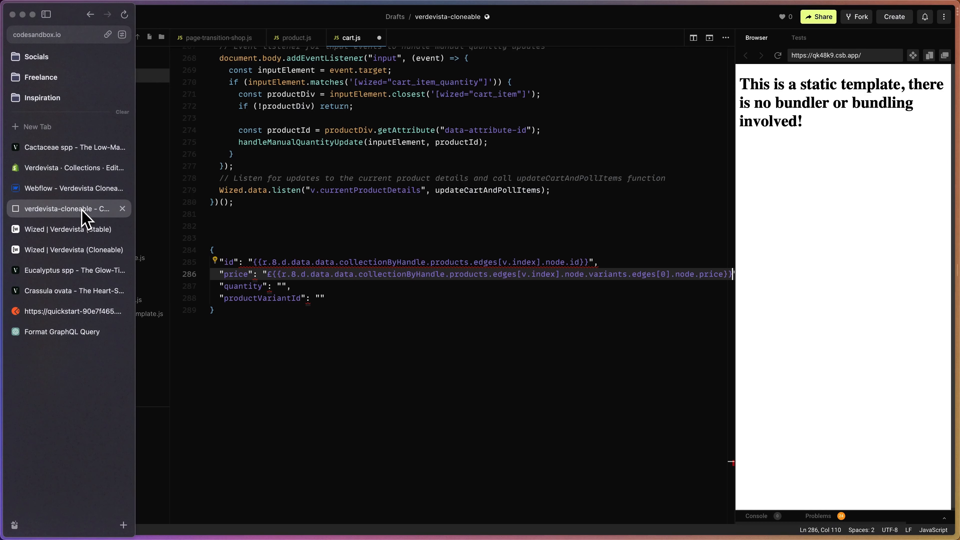
{"action": "left_click", "coordinate": [316, 298]}
{"action": "key", "text": "super+v"}
{"action": "scroll", "coordinate": [287, 302], "scroll_direction": "left", "scroll_amount": 3}
{"action": "scroll", "coordinate": [275, 300], "scroll_direction": "up", "scroll_amount": 1}
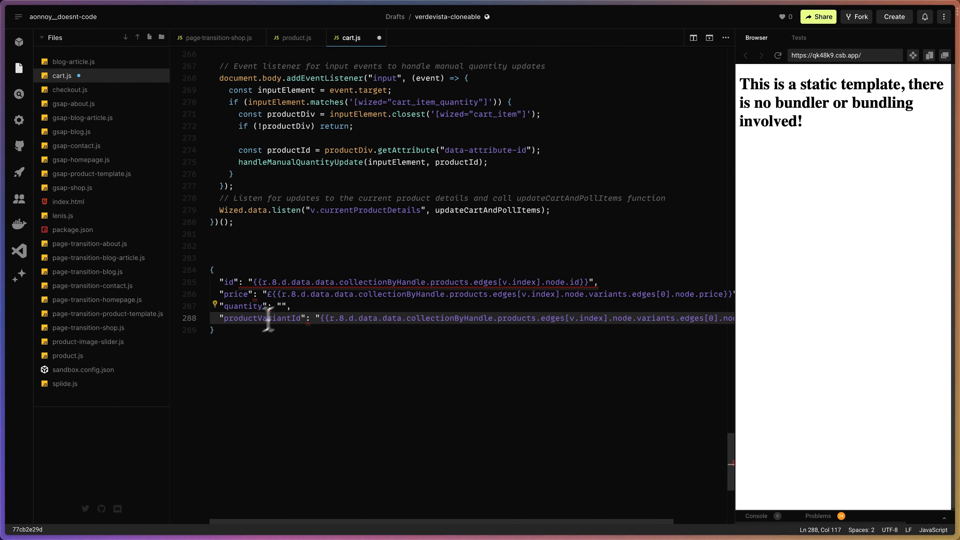
Copy the complete product details object from cart.js into Wized's v.currentProductDetails value and close the Add Editor Choice Item To Cart action.
{"action": "left_click_drag", "start_coordinate": [214, 330], "coordinate": [204, 280]}
{"action": "mouse_move", "coordinate": [7, 204]}
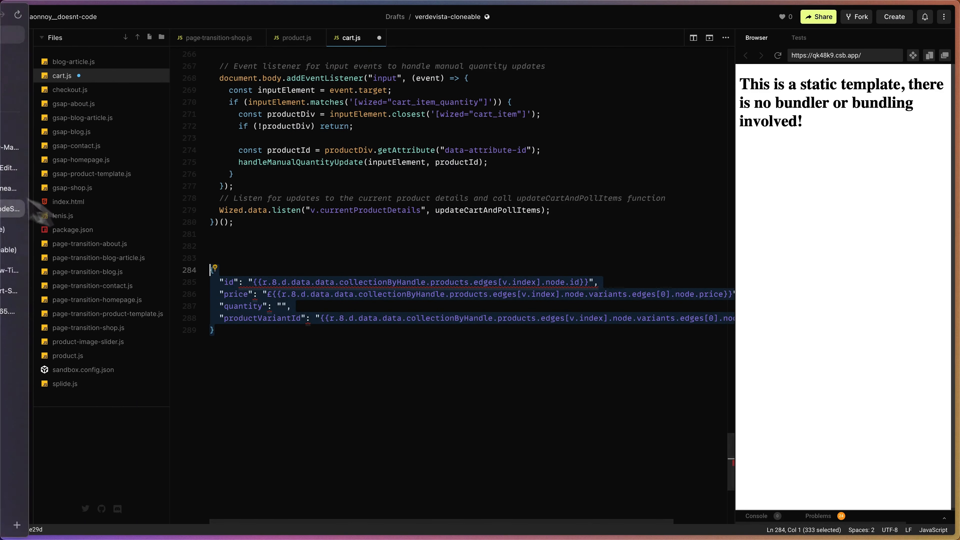
{"action": "left_click", "coordinate": [75, 257]}
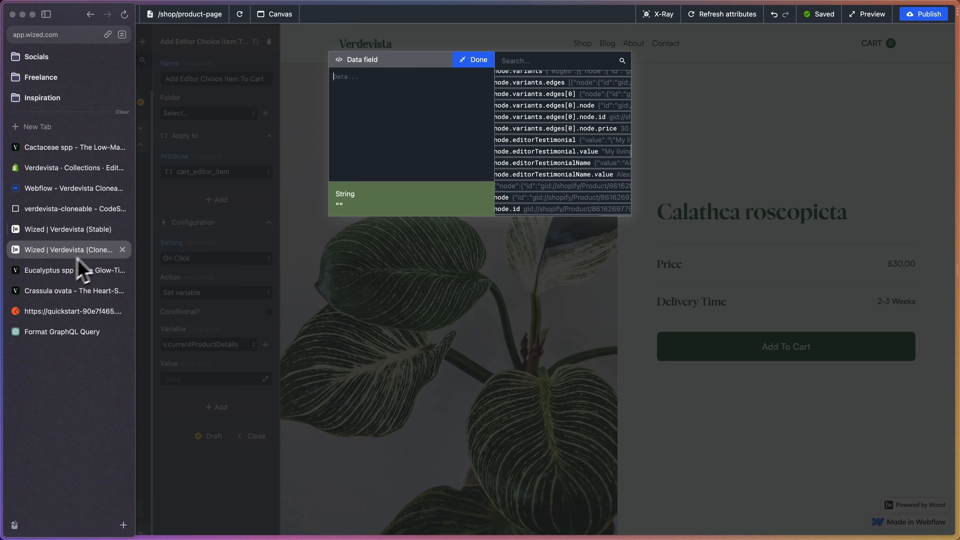
{"action": "scroll", "coordinate": [405, 204], "scroll_direction": "down", "scroll_amount": 3}
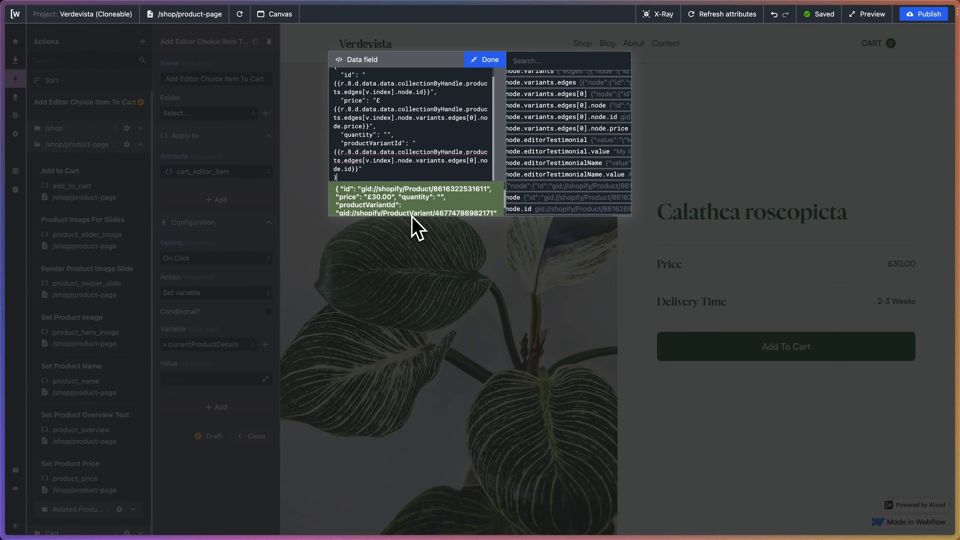
{"action": "left_click", "coordinate": [484, 60]}
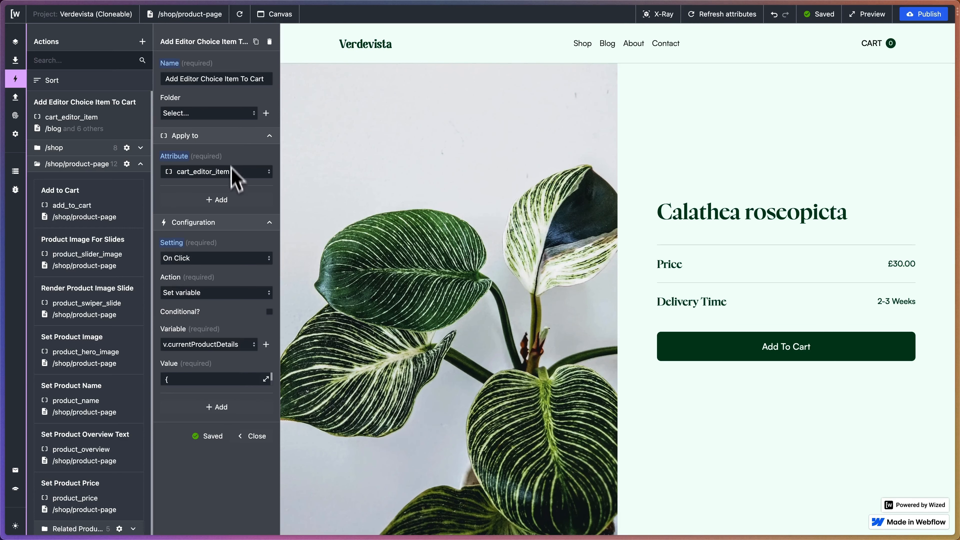
{"action": "left_click", "coordinate": [250, 438]}
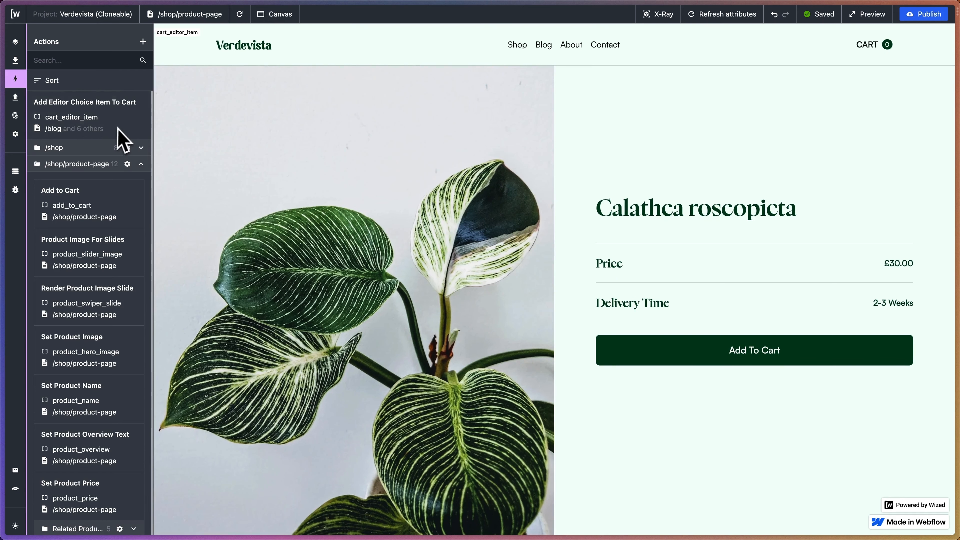
Create a new action named "Render Editor Choice Cart Items".
{"action": "left_click", "coordinate": [142, 41]}
{"action": "left_click", "coordinate": [196, 79]}
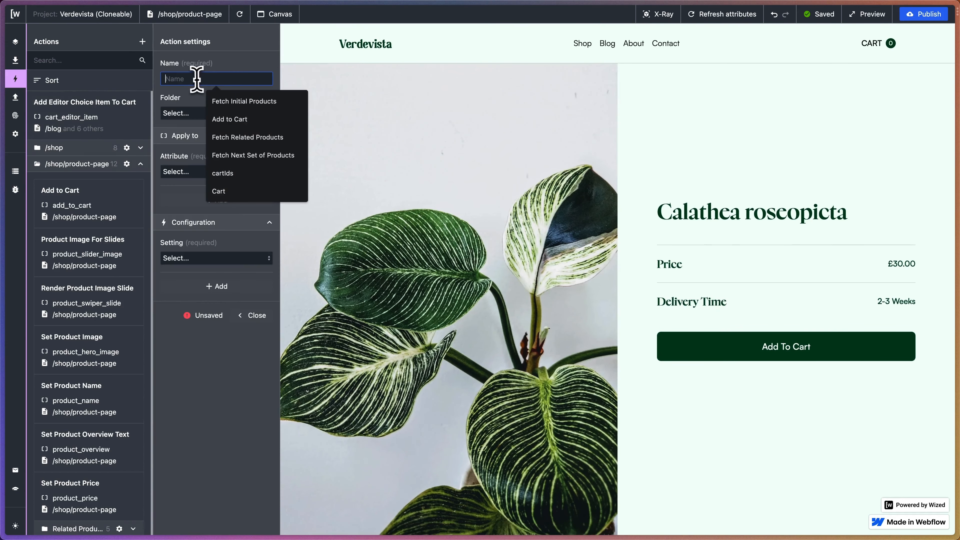
{"action": "type", "text": "Render "}
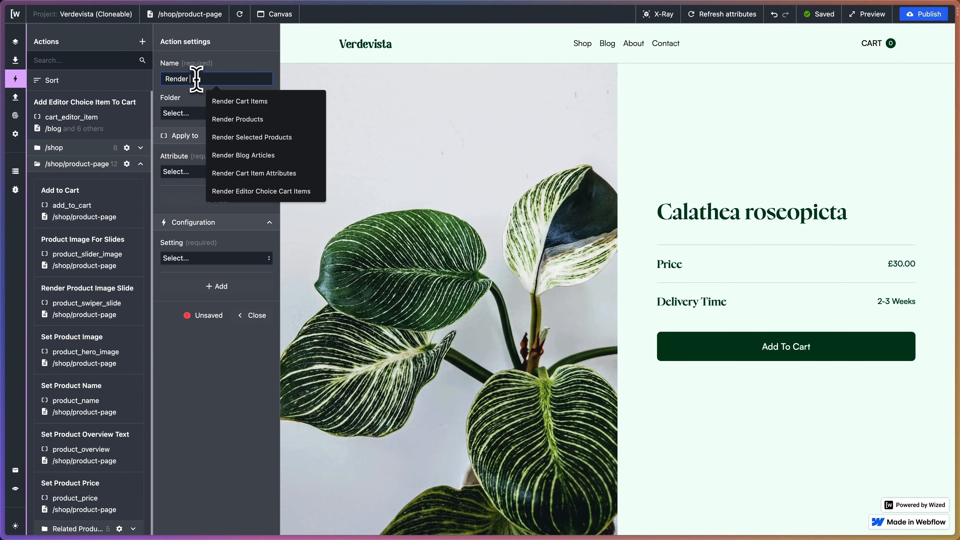
{"action": "type", "text": "Editor C"}
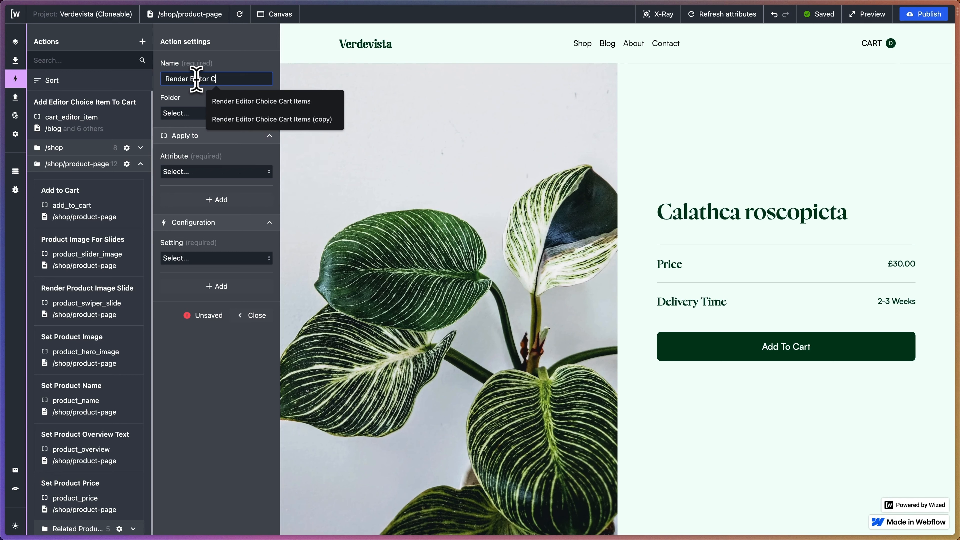
{"action": "type", "text": "houce"}
{"action": "key", "text": "BackSpace"}
{"action": "key", "text": "BackSpace"}
{"action": "key", "text": "Return"}
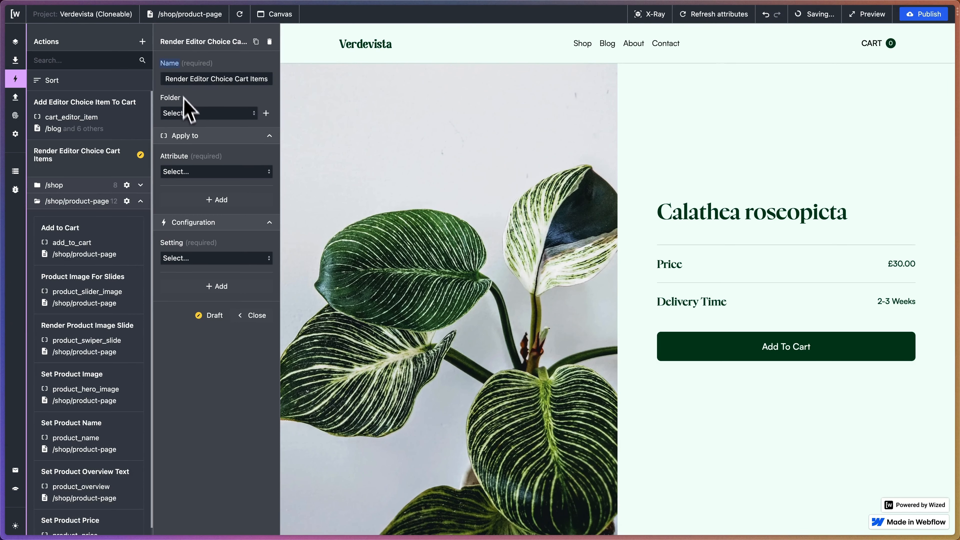
Apply the action to the cart_editor_item attribute and choose Render list as its setting.
{"action": "left_click", "coordinate": [242, 174]}
{"action": "left_click", "coordinate": [223, 208]}
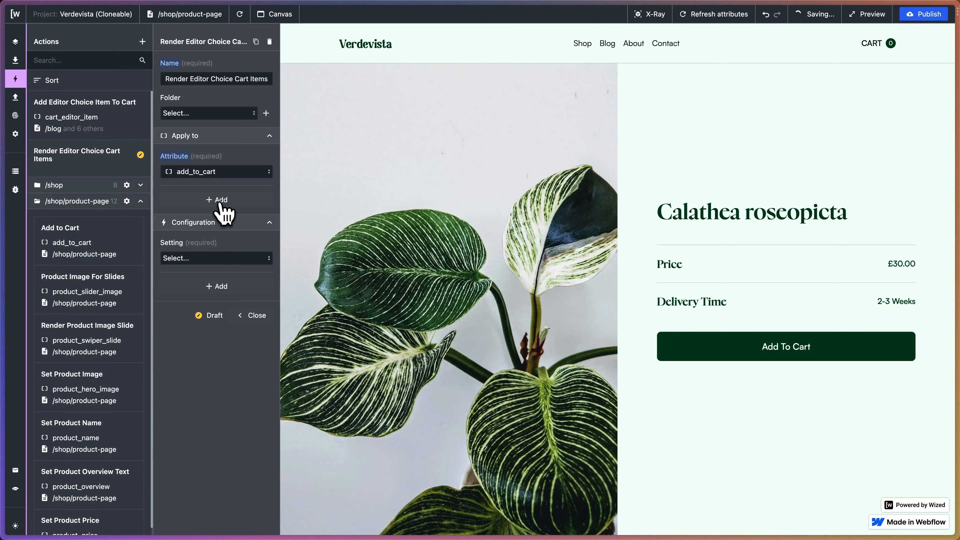
{"action": "left_click", "coordinate": [204, 173]}
{"action": "type", "text": "ca"}
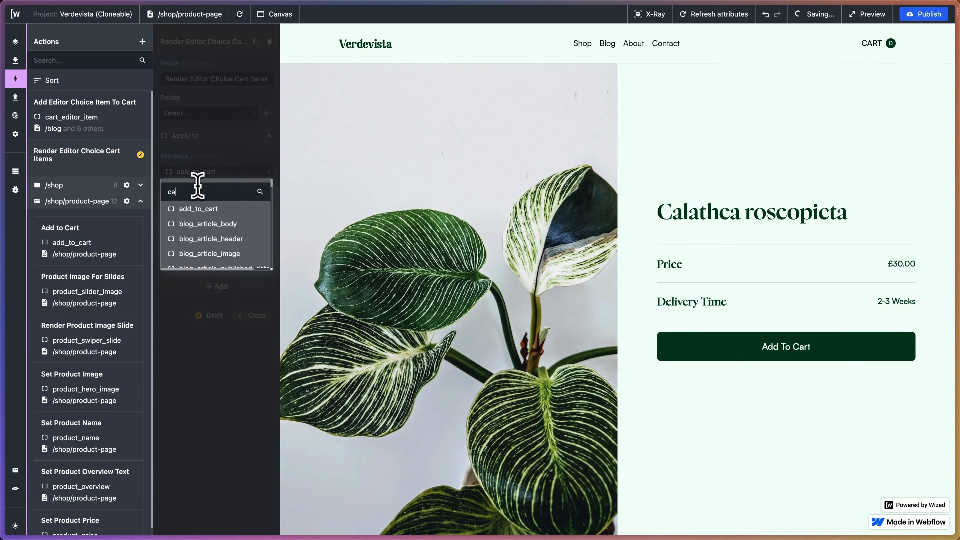
{"action": "type", "text": "rt_editor_item"}
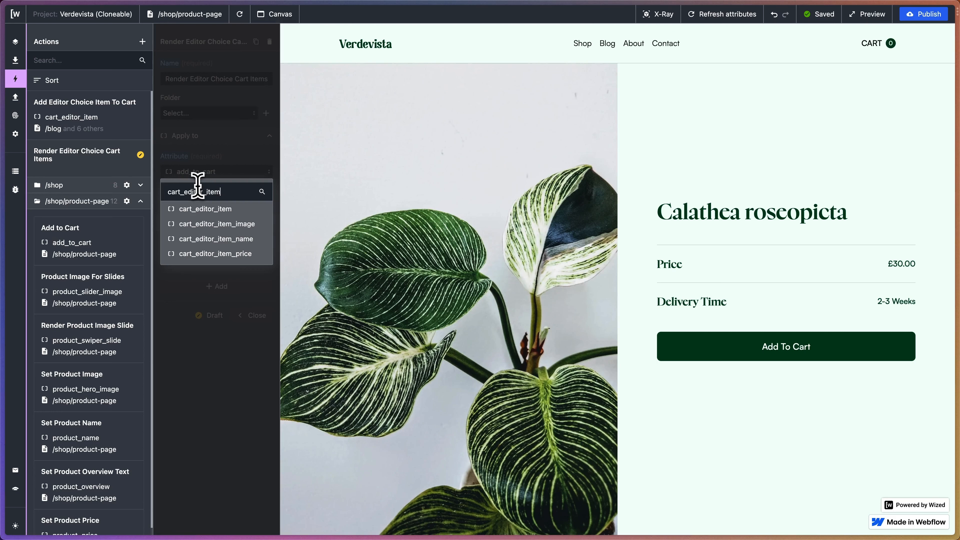
{"action": "left_click", "coordinate": [213, 209]}
{"action": "left_click", "coordinate": [202, 260]}
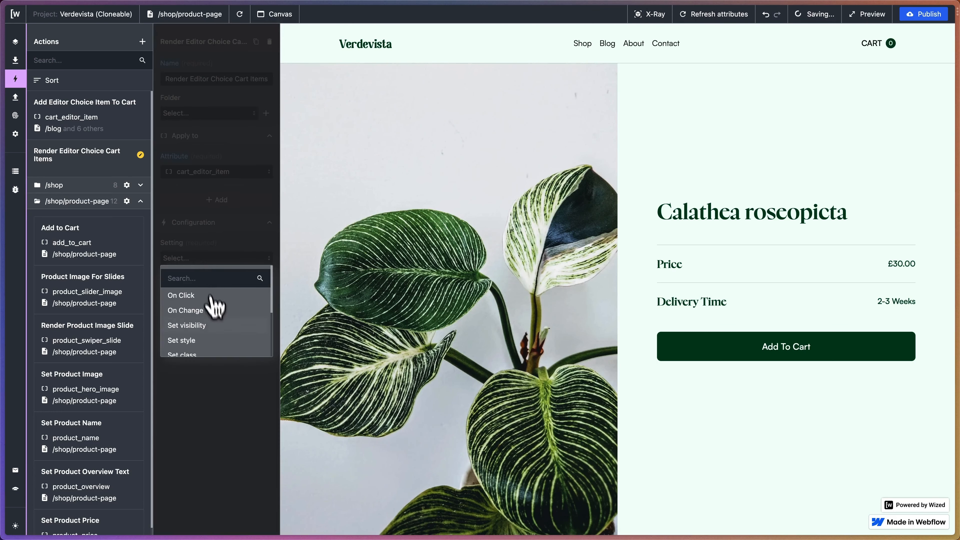
{"action": "scroll", "coordinate": [218, 321], "scroll_direction": "down", "scroll_amount": 5}
{"action": "left_click", "coordinate": [214, 331]}
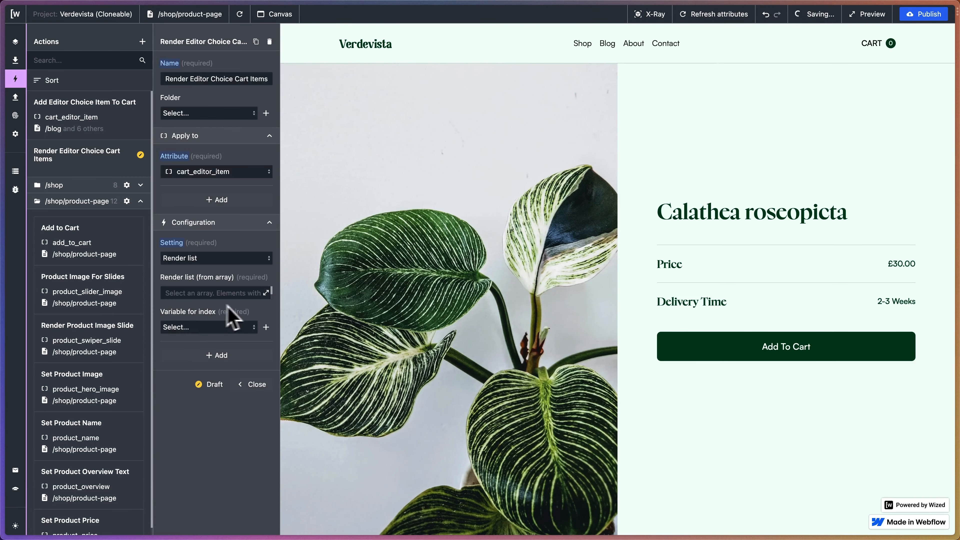
Set the render list array to r.8.d.data.data.collectionByHandle.products.edges from the Fetch Editor Choices request.
{"action": "left_click", "coordinate": [266, 294]}
{"action": "scroll", "coordinate": [586, 161], "scroll_direction": "down", "scroll_amount": 2}
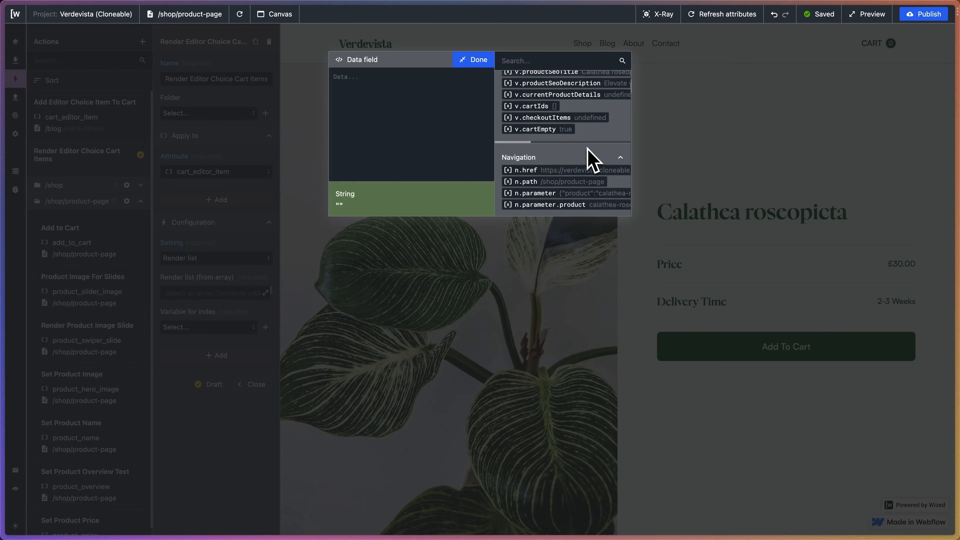
{"action": "scroll", "coordinate": [591, 161], "scroll_direction": "down", "scroll_amount": 10}
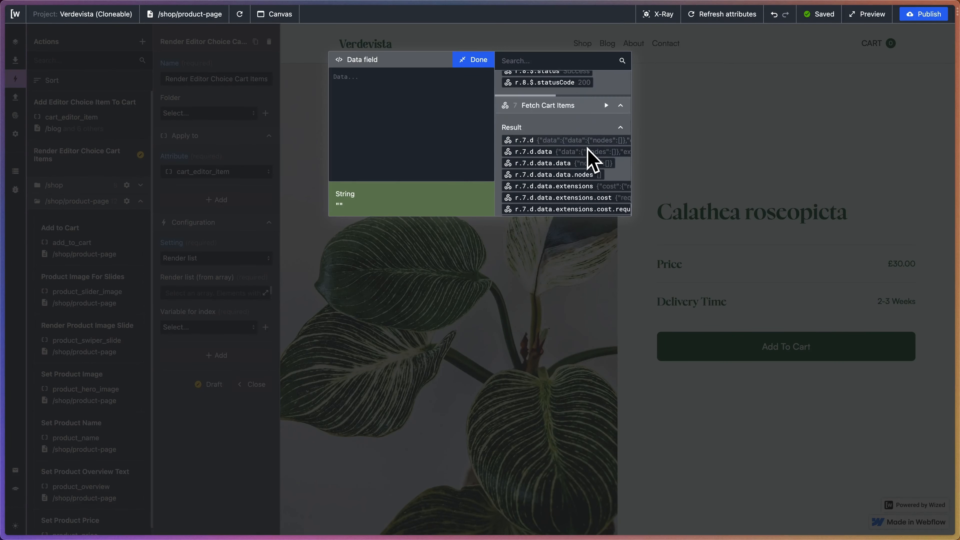
{"action": "scroll", "coordinate": [591, 161], "scroll_direction": "down", "scroll_amount": 10}
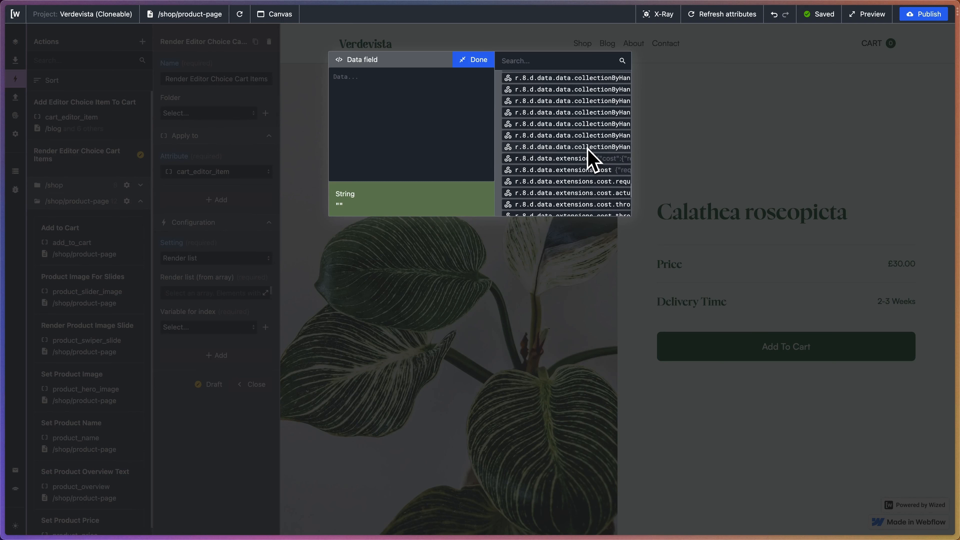
{"action": "scroll", "coordinate": [590, 159], "scroll_direction": "up", "scroll_amount": 5}
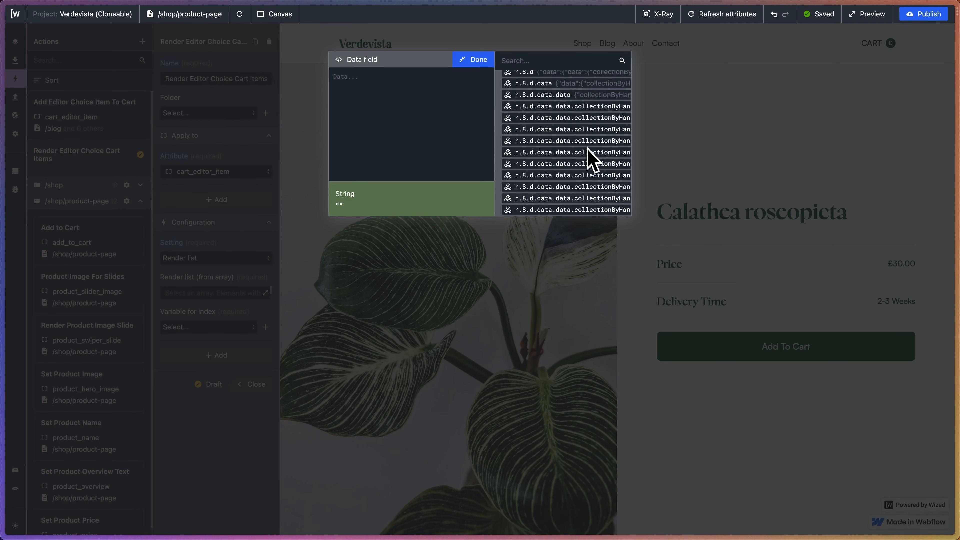
{"action": "scroll", "coordinate": [590, 161], "scroll_direction": "up", "scroll_amount": 5}
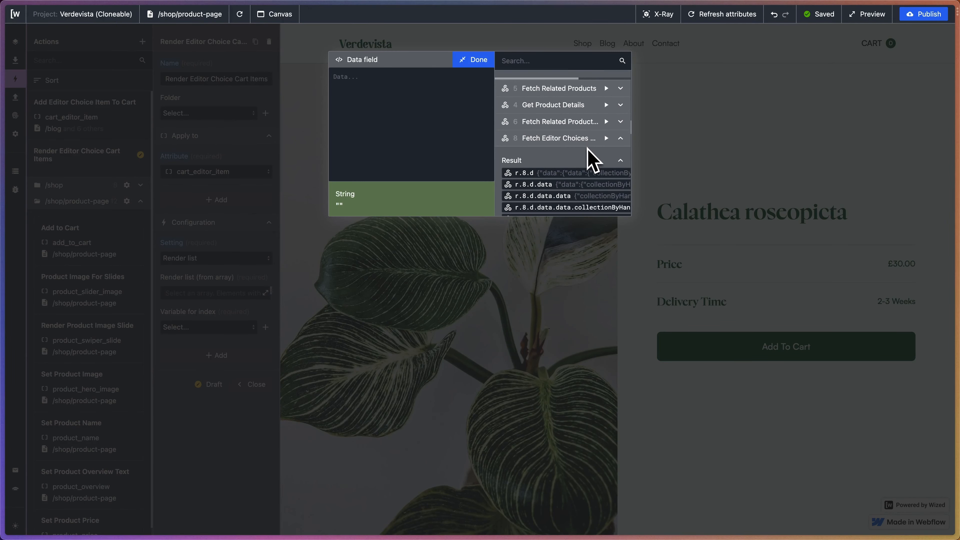
{"action": "scroll", "coordinate": [574, 178], "scroll_direction": "down", "scroll_amount": 2}
{"action": "scroll", "coordinate": [574, 178], "scroll_direction": "right", "scroll_amount": 3}
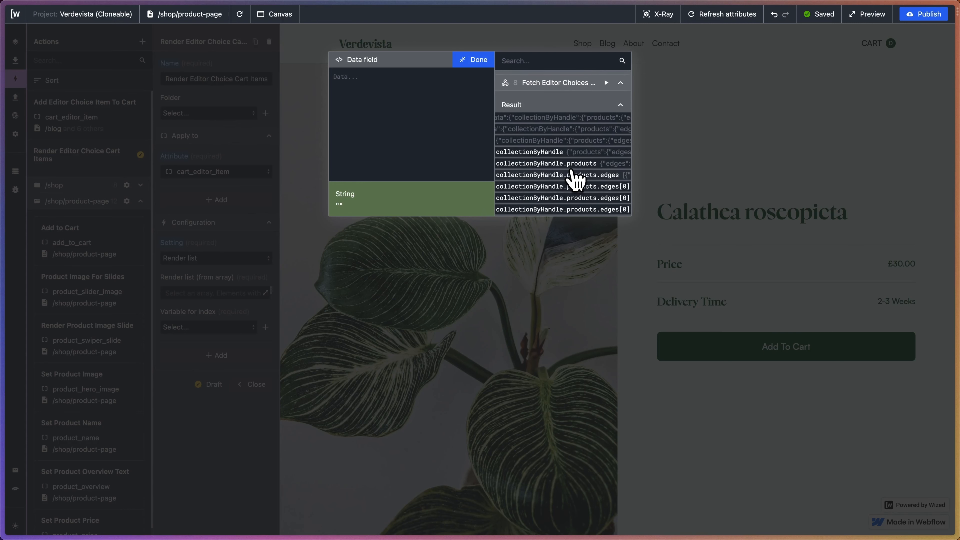
{"action": "left_click", "coordinate": [565, 175]}
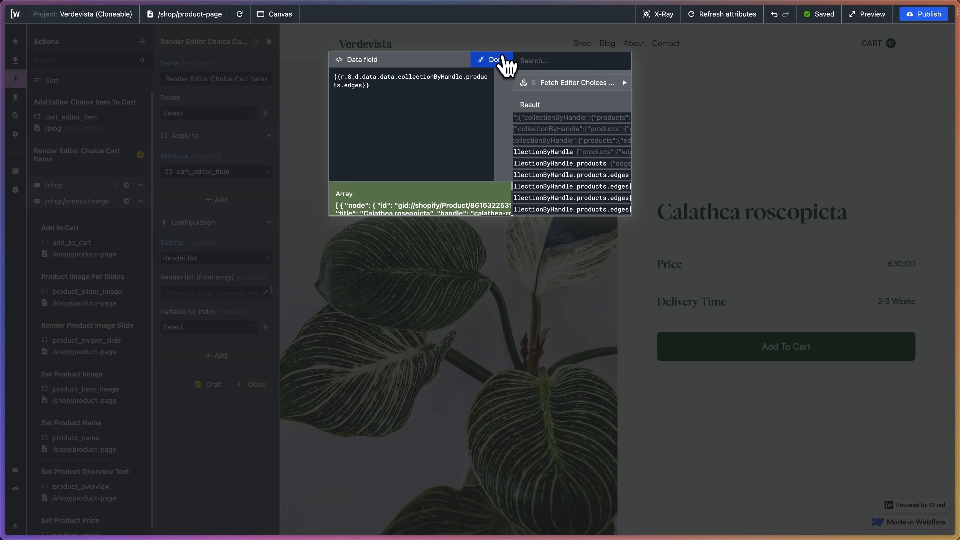
{"action": "left_click", "coordinate": [503, 59]}
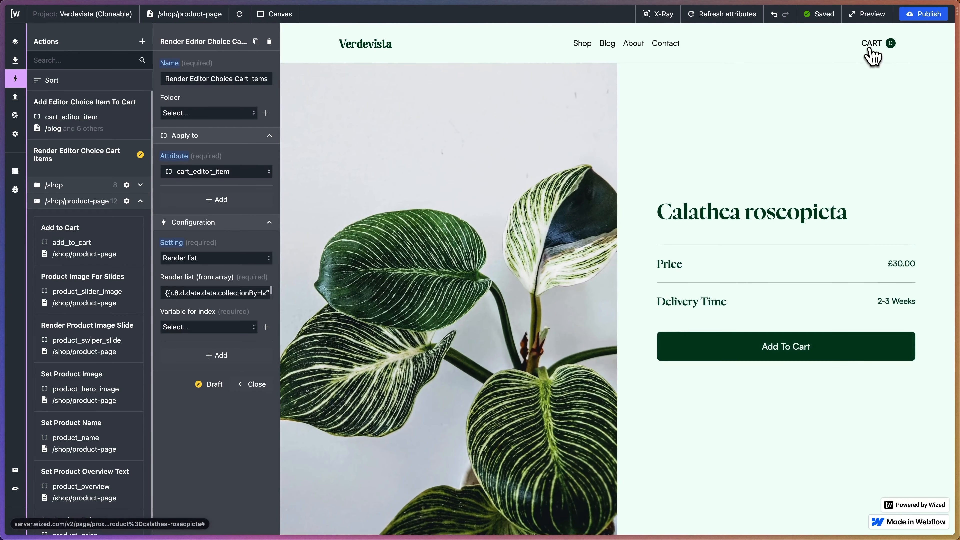
Set the list's index variable to v.index and open the cart in the page preview to check the Editor's Picks.
{"action": "left_click", "coordinate": [872, 57]}
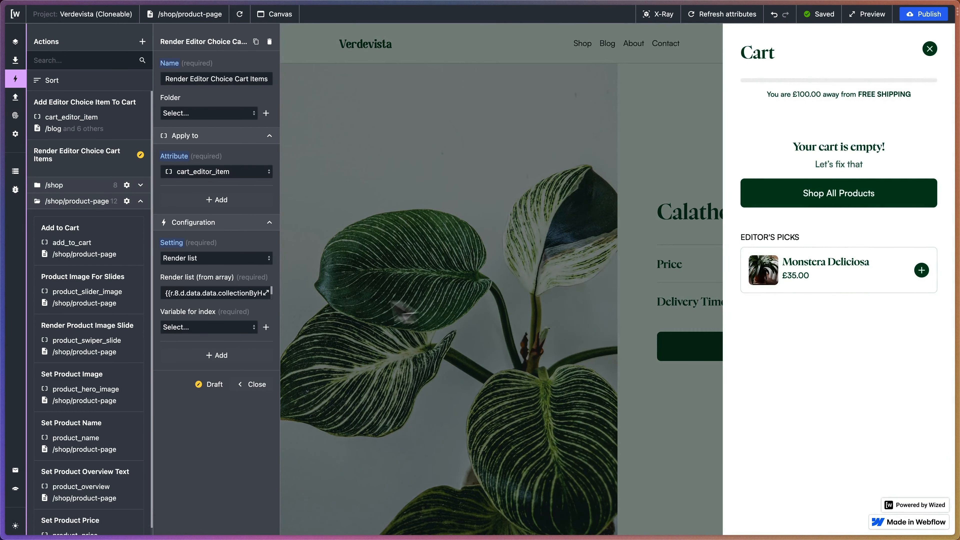
{"action": "left_click", "coordinate": [248, 327]}
{"action": "scroll", "coordinate": [208, 401], "scroll_direction": "down", "scroll_amount": 2}
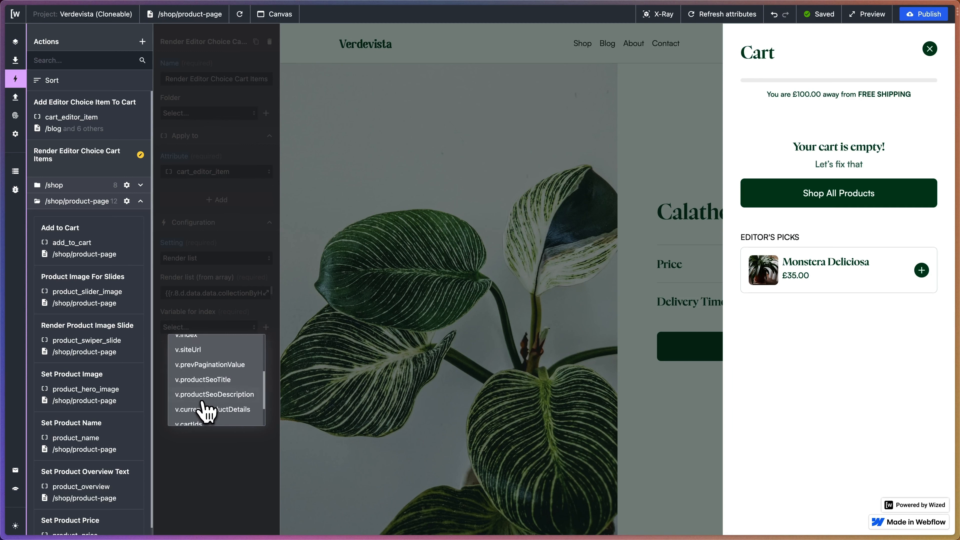
{"action": "scroll", "coordinate": [207, 404], "scroll_direction": "up", "scroll_amount": 3}
{"action": "left_click", "coordinate": [200, 380]}
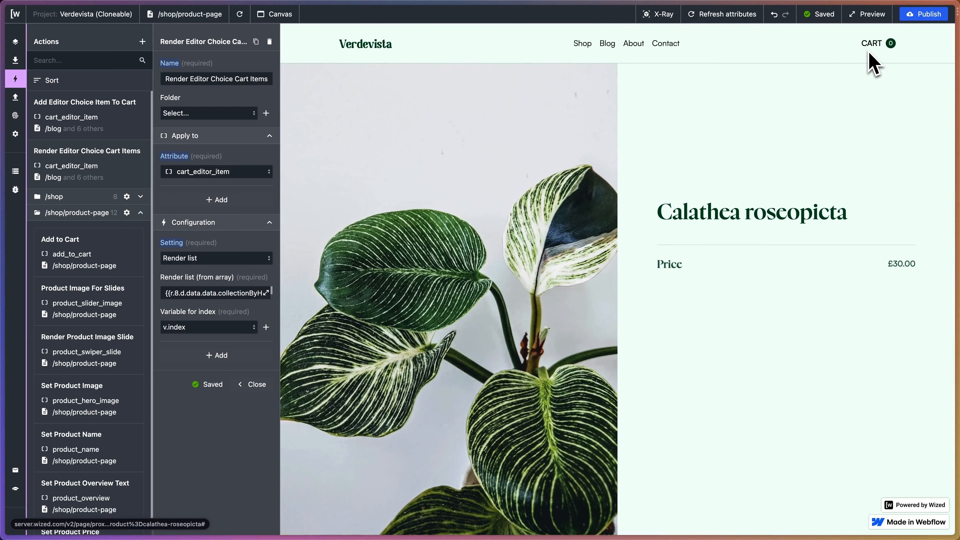
{"action": "left_click", "coordinate": [872, 58]}
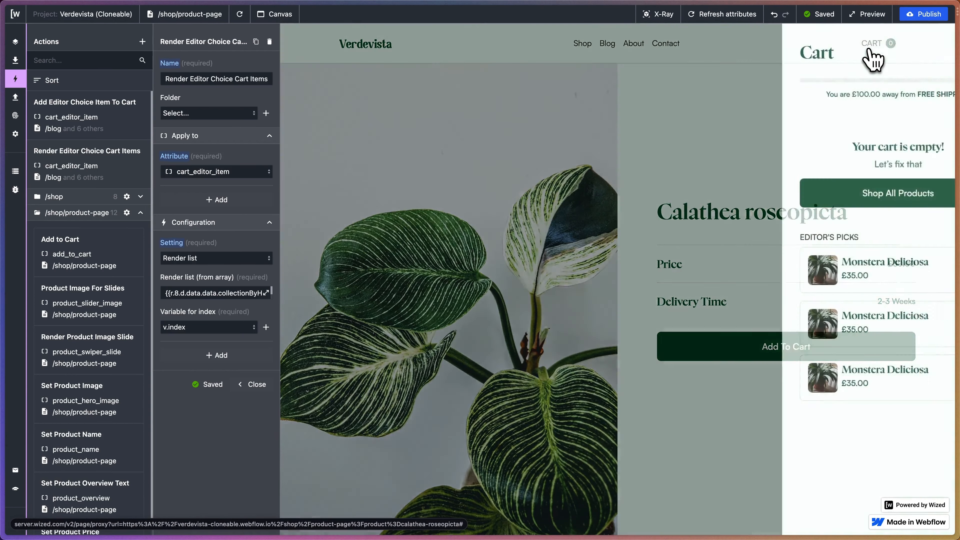
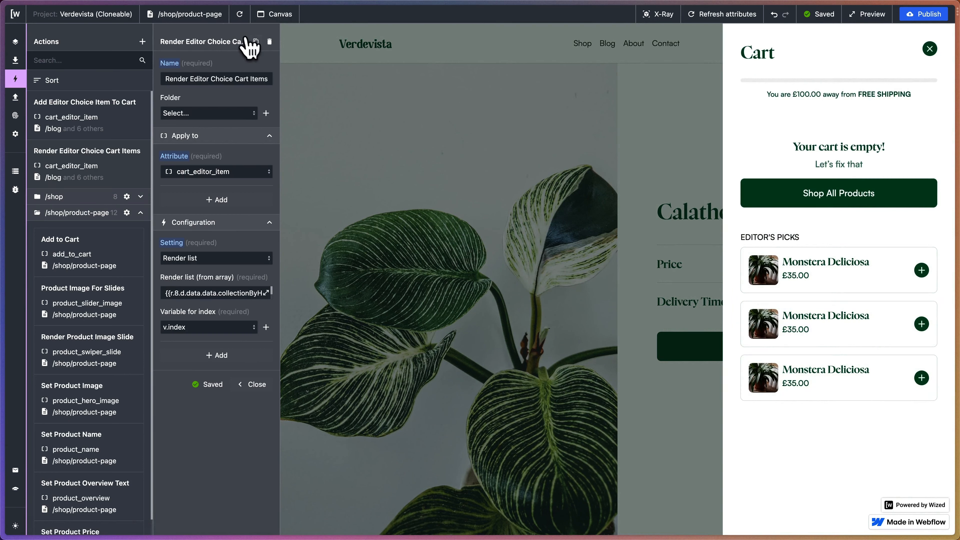
Duplicate the Render Editor Choice Cart Items action and name the copy "Set Editor Choice Cart Product Image".
{"action": "left_click", "coordinate": [255, 41]}
{"action": "triple_click", "coordinate": [204, 80]}
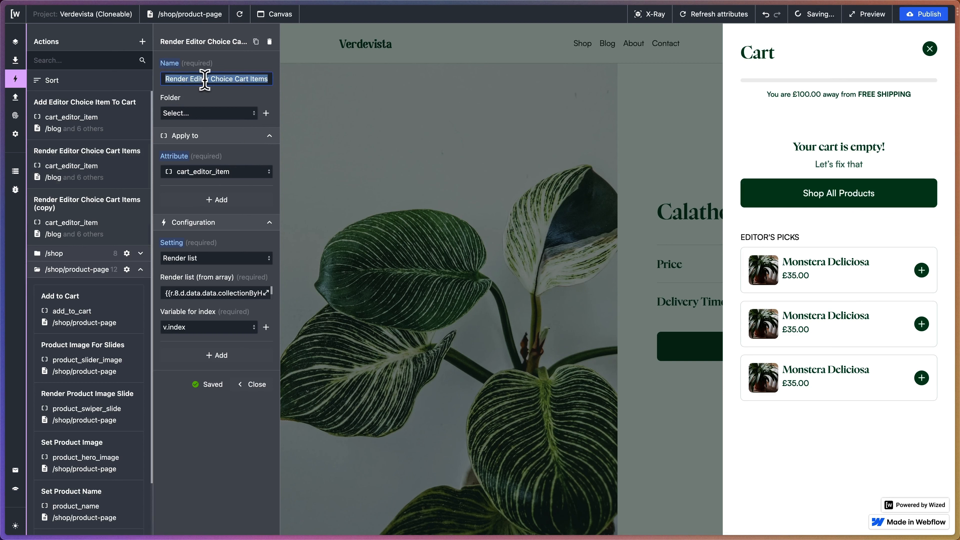
{"action": "type", "text": "Set Editor C"}
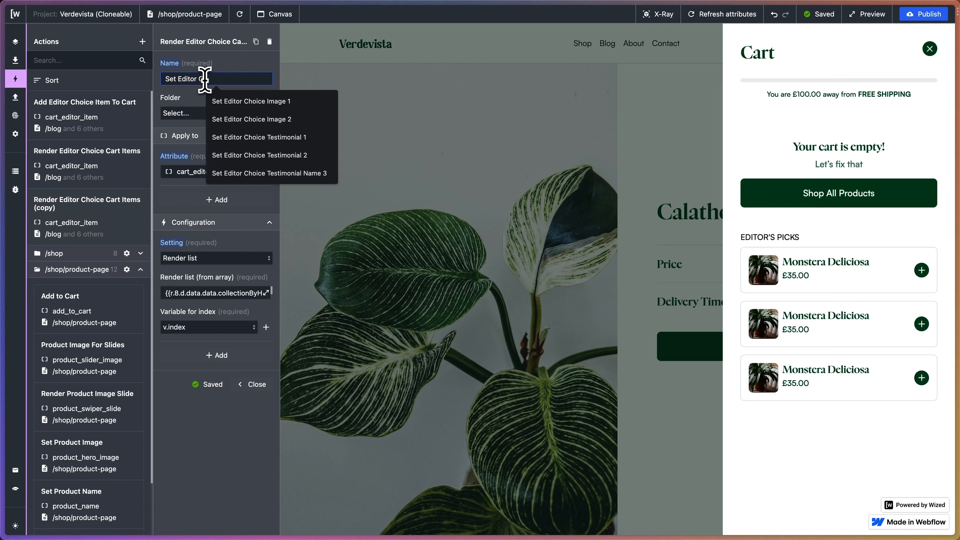
{"action": "type", "text": "hoice Cart Product Image"}
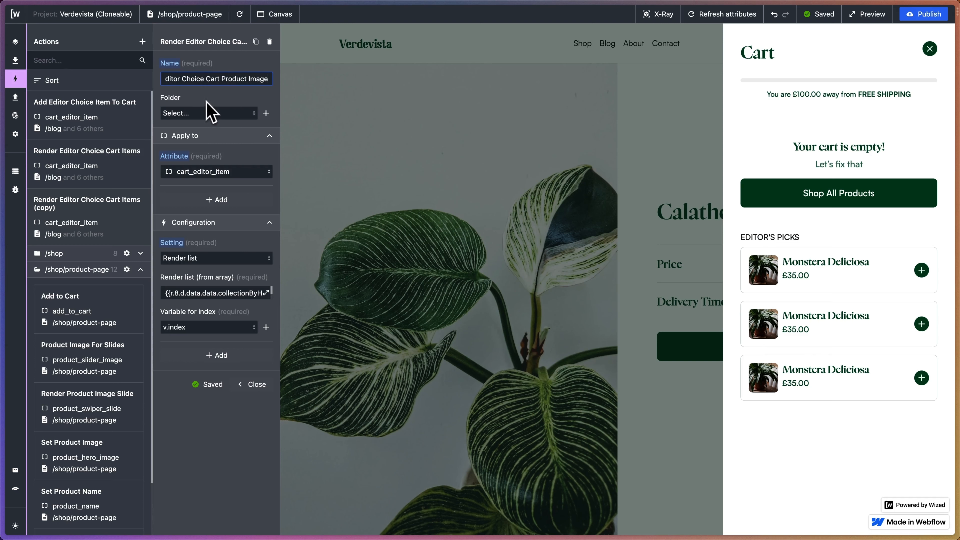
Apply the product image action to the cart_editor_item_image attribute.
{"action": "left_click", "coordinate": [206, 171]}
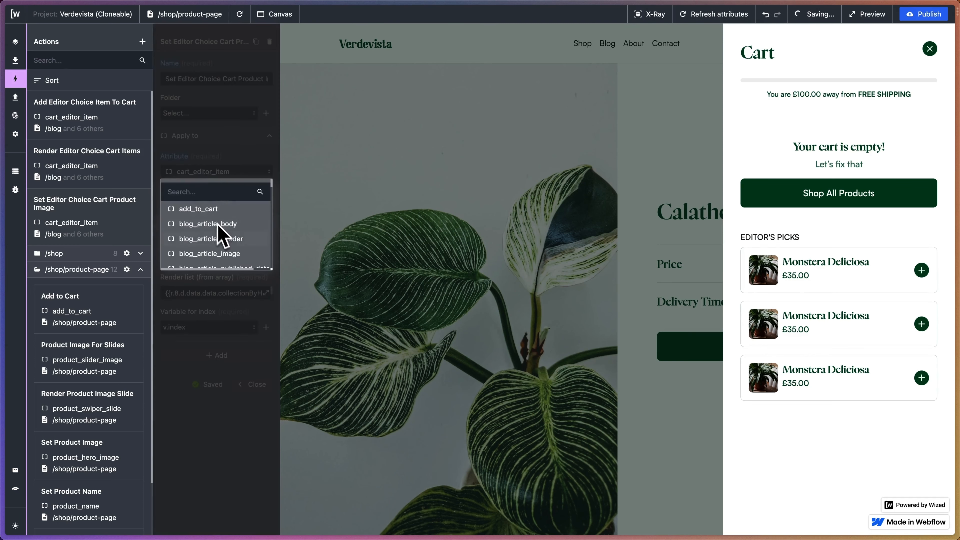
{"action": "type", "text": "cart_"}
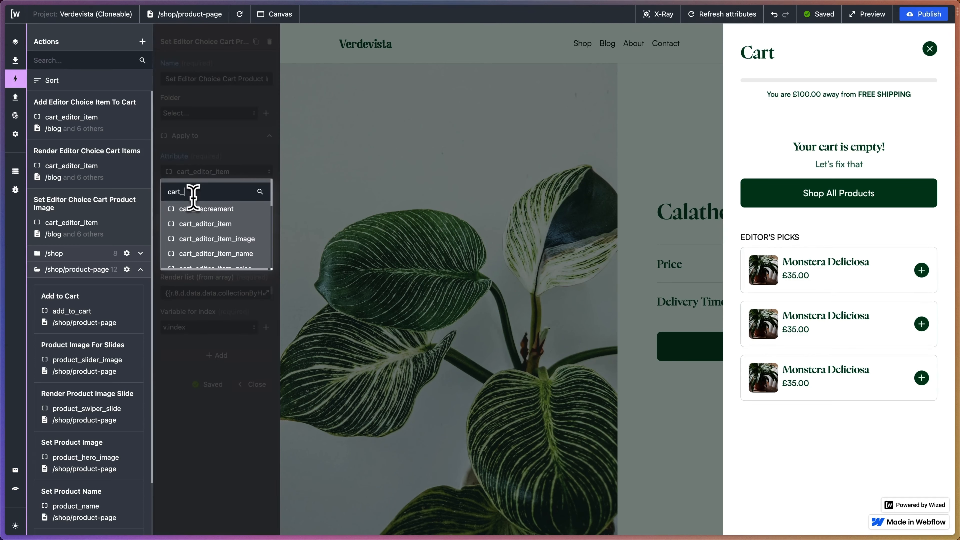
{"action": "type", "text": "editor_item"}
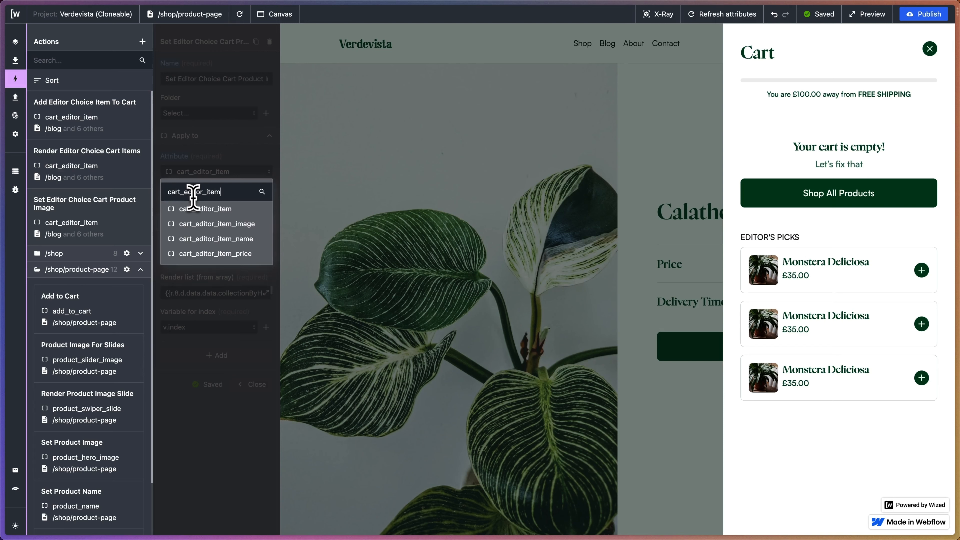
{"action": "left_click", "coordinate": [209, 224]}
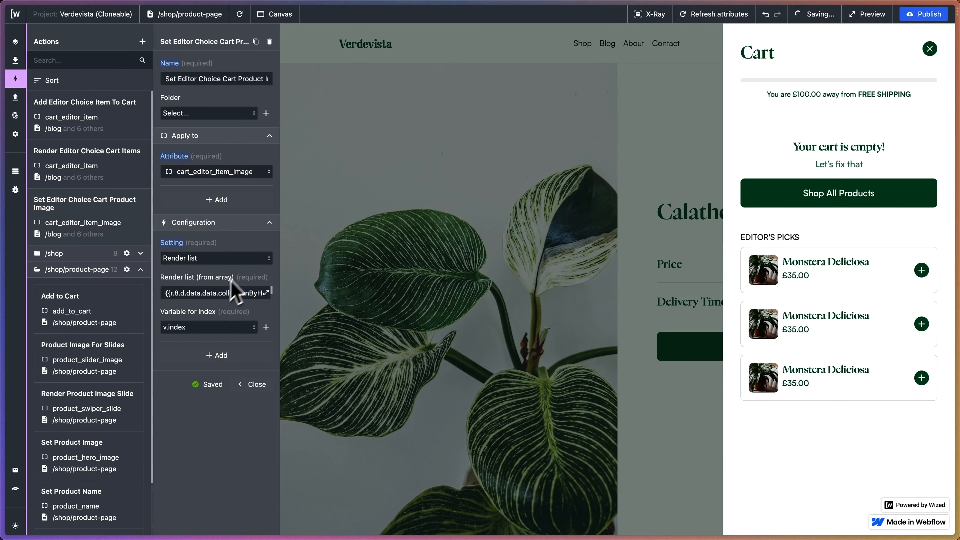
Change the action's setting to Set HTML attribute and set its key to src.
{"action": "left_click", "coordinate": [214, 261]}
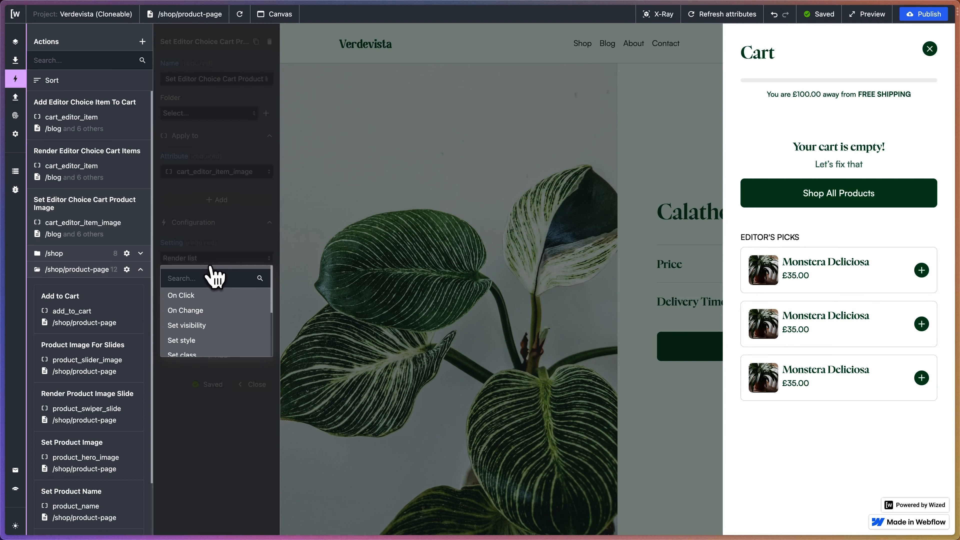
{"action": "scroll", "coordinate": [221, 359], "scroll_direction": "down", "scroll_amount": 5}
{"action": "left_click", "coordinate": [206, 344]}
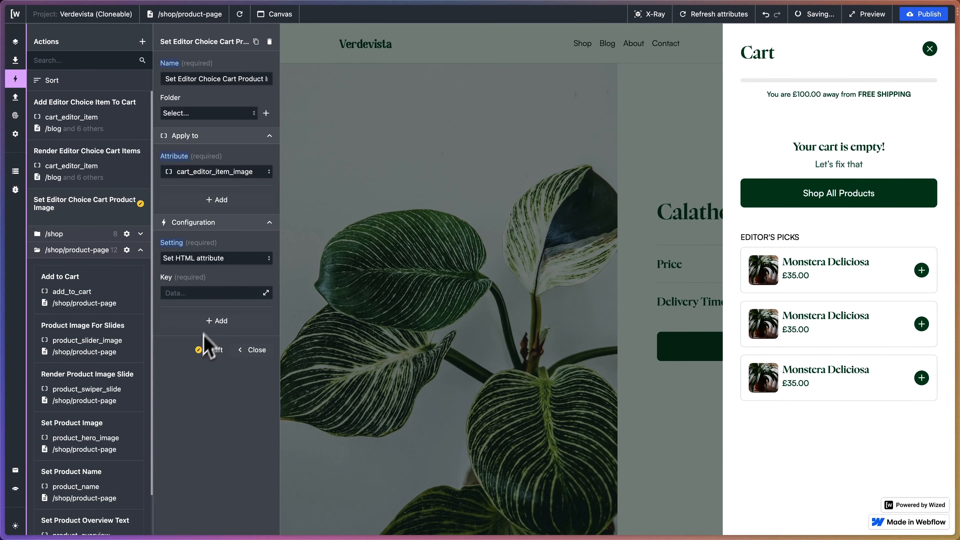
{"action": "left_click", "coordinate": [225, 294]}
{"action": "type", "text": "src"}
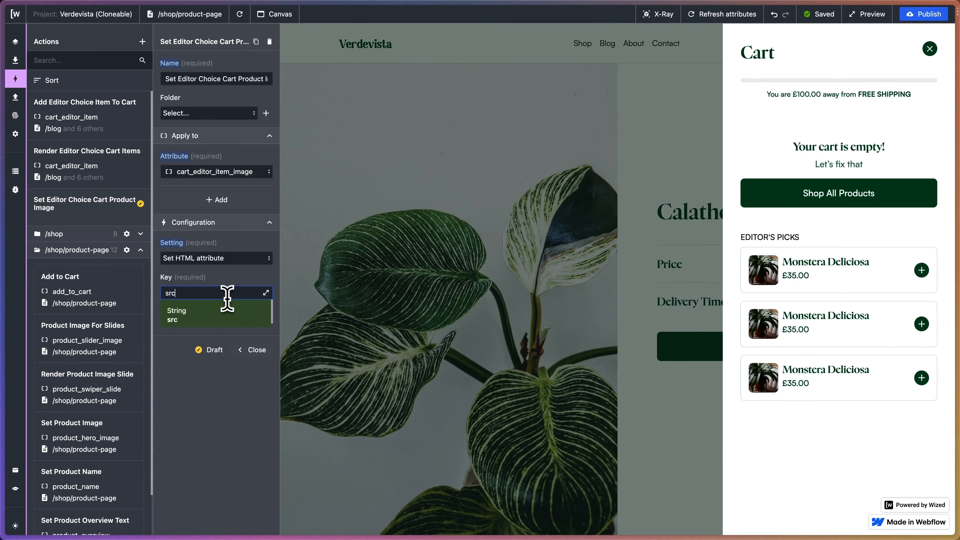
{"action": "key", "text": "Return"}
Set the src value to r.8.d.data.data.collectionByHandle.products.edges[v.index].node.images.edges[0].node.originalSrc.
{"action": "left_click", "coordinate": [265, 328]}
{"action": "scroll", "coordinate": [611, 124], "scroll_direction": "down", "scroll_amount": 3}
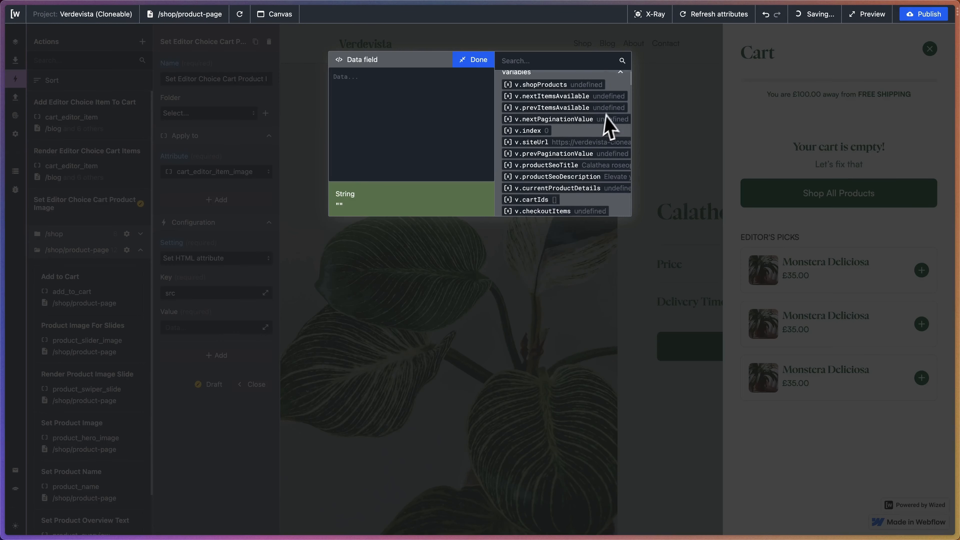
{"action": "scroll", "coordinate": [616, 123], "scroll_direction": "down", "scroll_amount": 15}
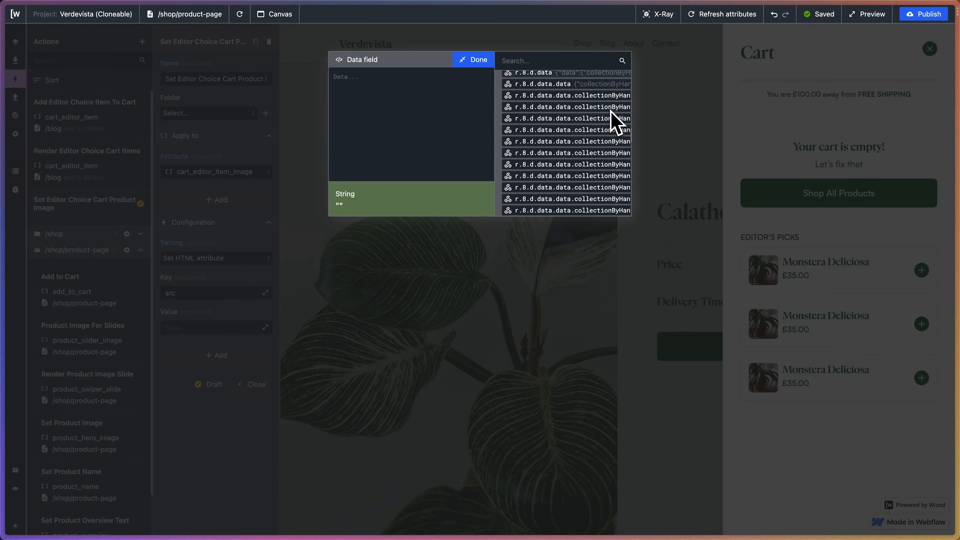
{"action": "scroll", "coordinate": [610, 110], "scroll_direction": "down", "scroll_amount": 10}
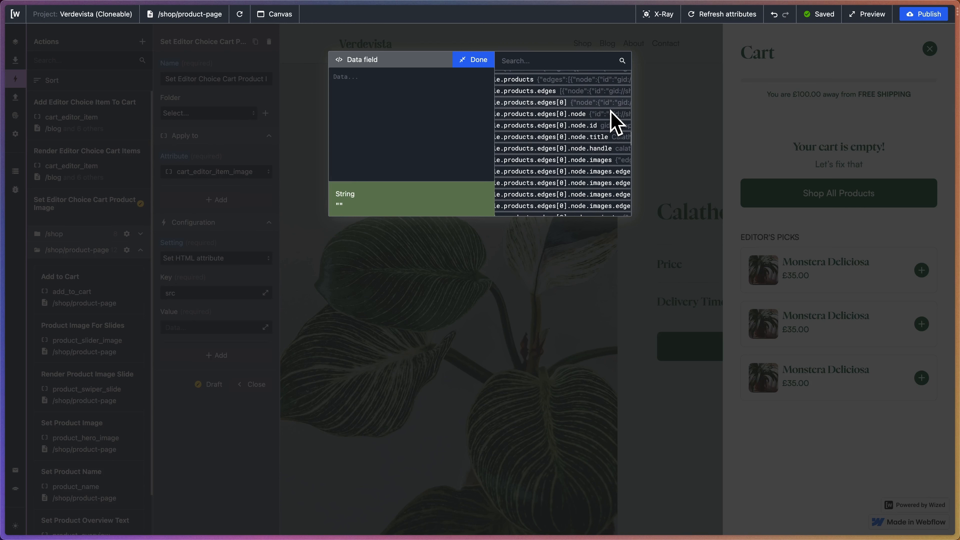
{"action": "scroll", "coordinate": [611, 110], "scroll_direction": "right", "scroll_amount": 1}
{"action": "scroll", "coordinate": [565, 152], "scroll_direction": "down", "scroll_amount": 1}
{"action": "scroll", "coordinate": [564, 152], "scroll_direction": "right", "scroll_amount": 1}
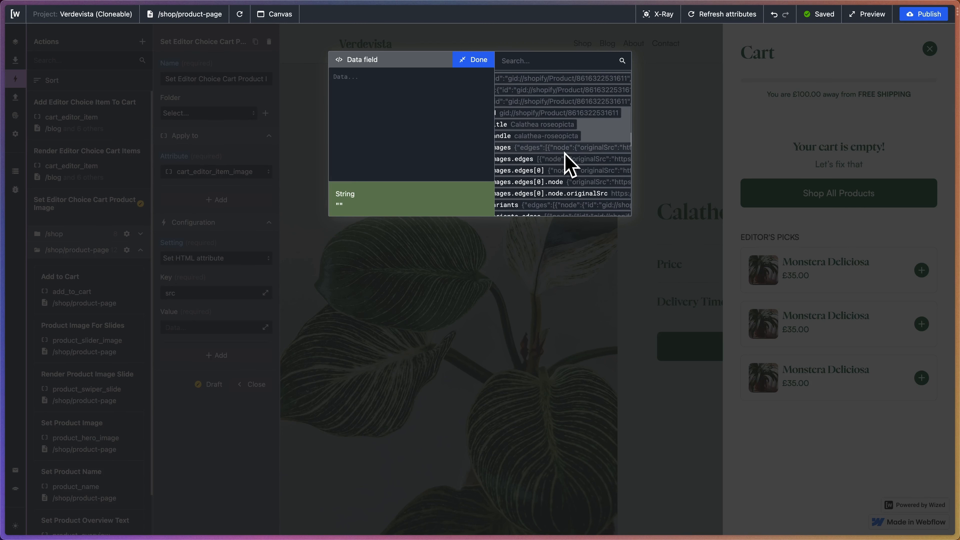
{"action": "scroll", "coordinate": [564, 152], "scroll_direction": "left", "scroll_amount": 1}
{"action": "left_click", "coordinate": [565, 194]}
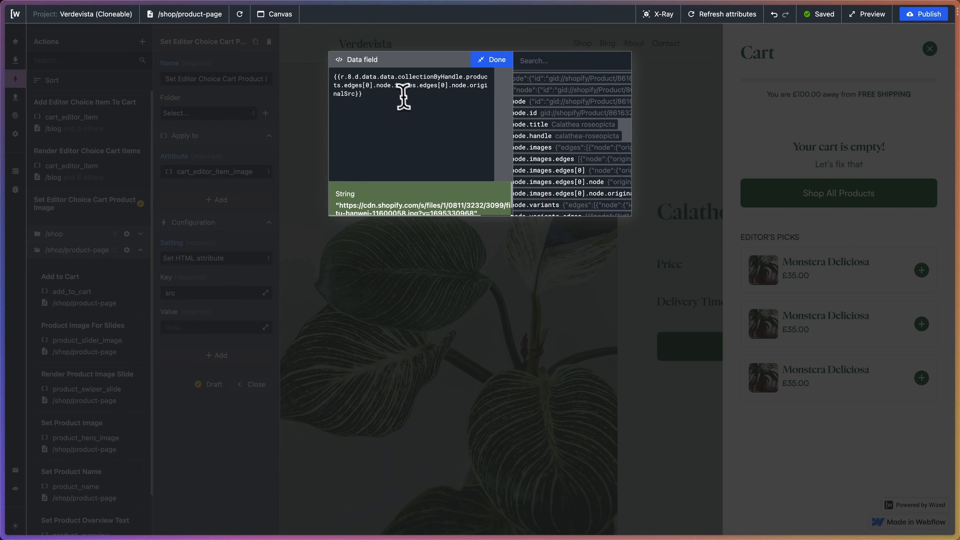
{"action": "key", "text": "BackSpace"}
{"action": "type", "text": "v.index"}
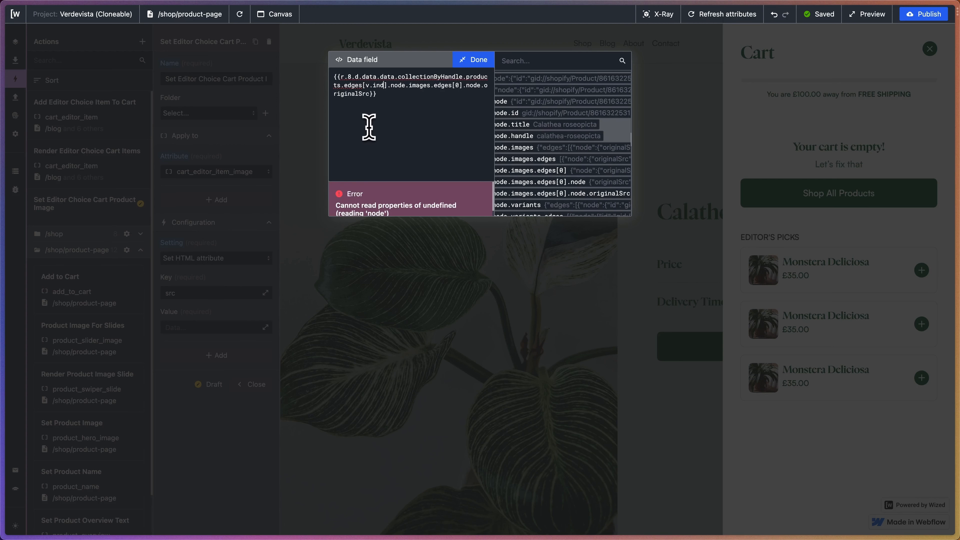
{"action": "left_click", "coordinate": [494, 60]}
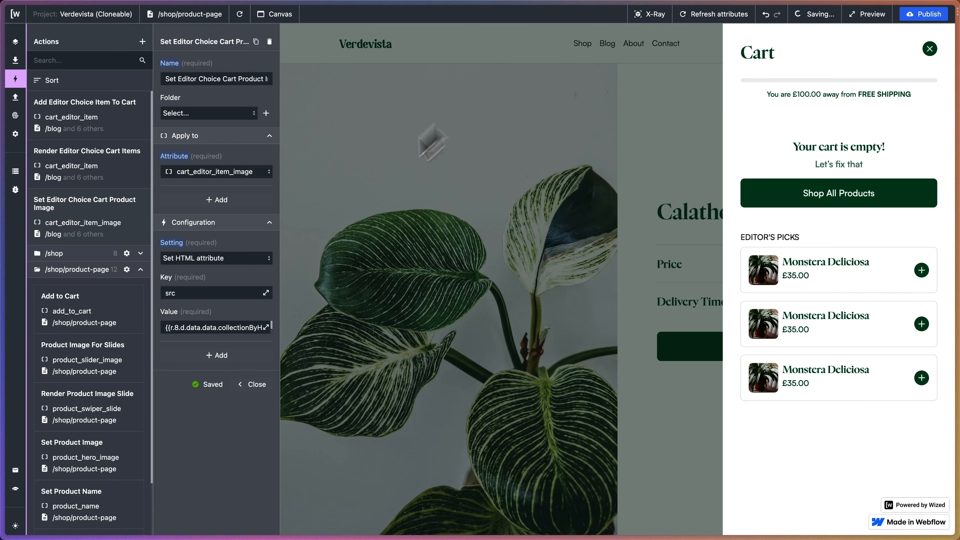
Add a second Set HTML attribute setting with key srcset, reusing the src value, and check the Editor's Picks images in the cart preview.
{"action": "left_click", "coordinate": [221, 355]}
{"action": "left_click", "coordinate": [203, 370]}
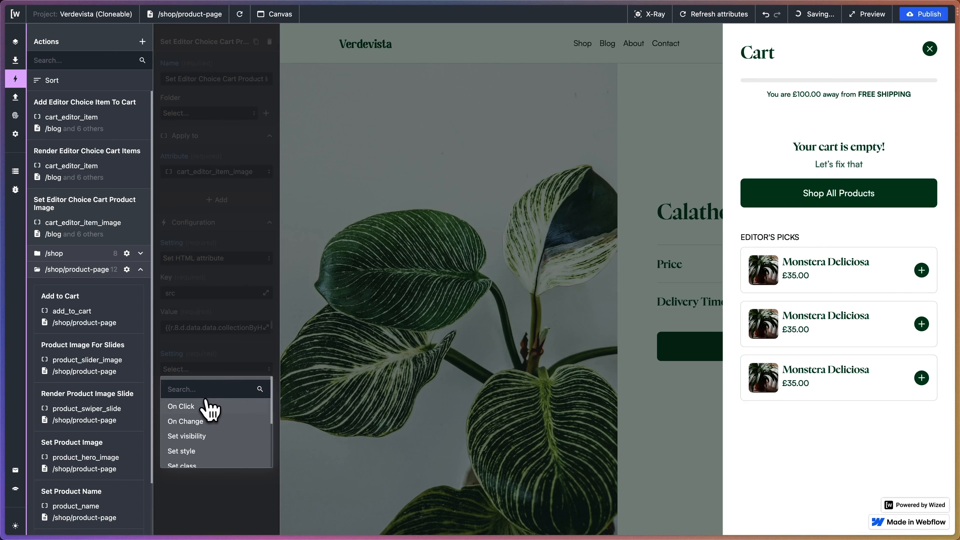
{"action": "left_click", "coordinate": [199, 455]}
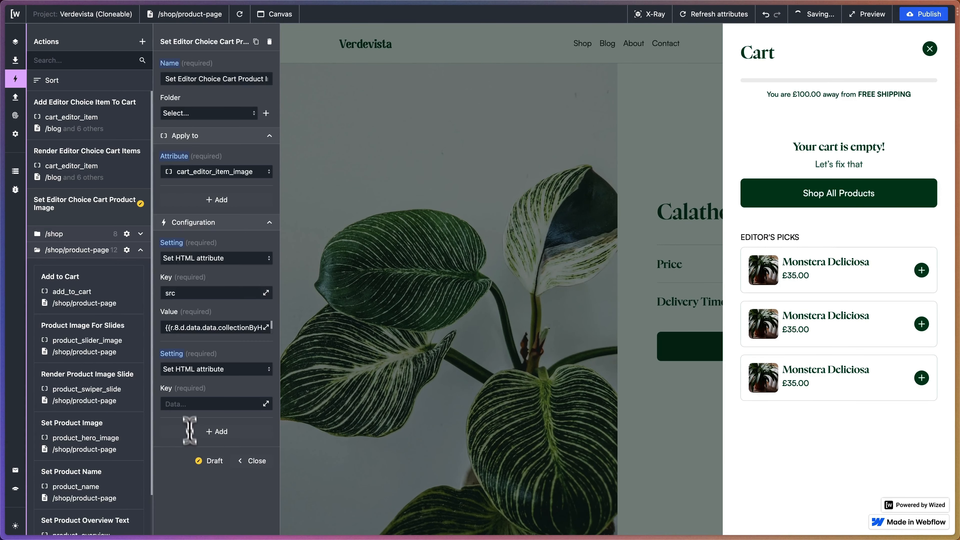
{"action": "left_click", "coordinate": [192, 404]}
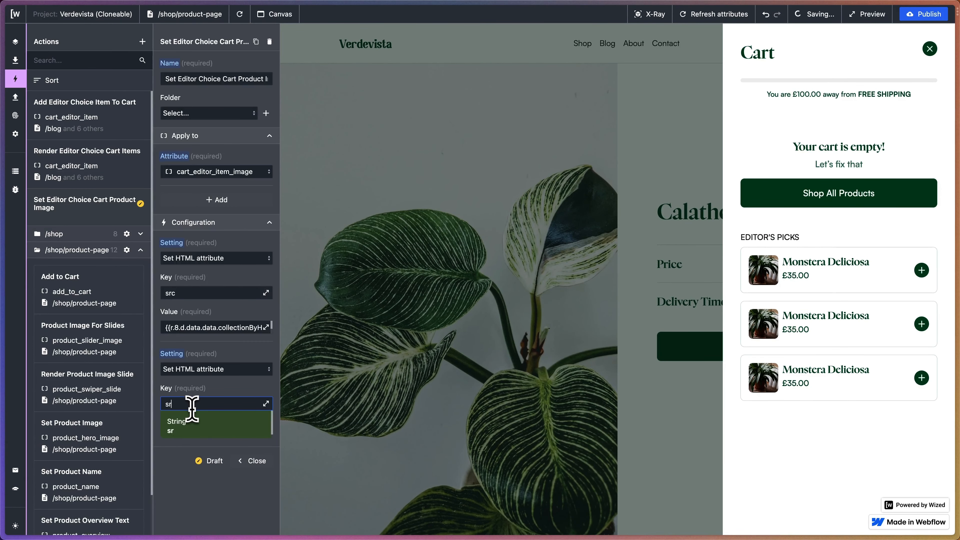
{"action": "left_click", "coordinate": [196, 329]}
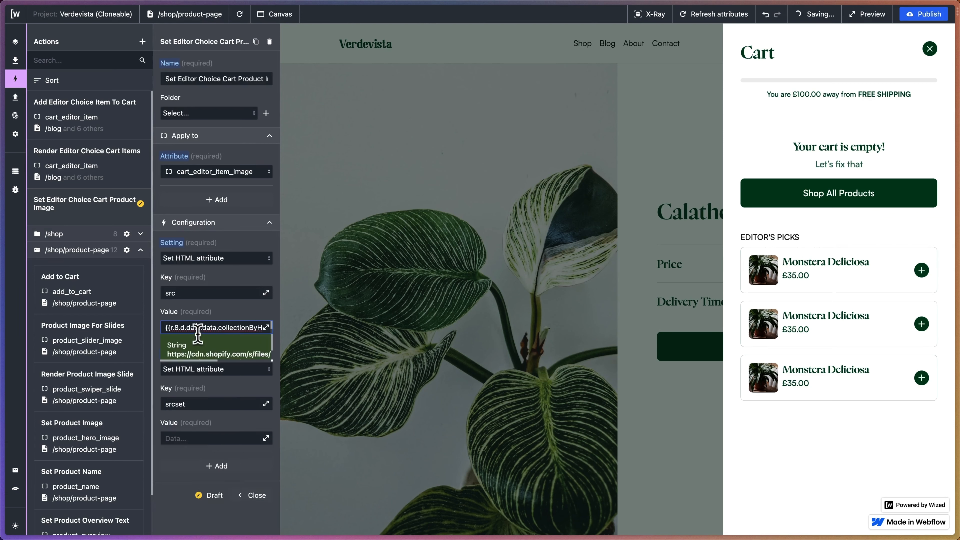
{"action": "key", "text": "super+a"}
{"action": "key", "text": "super+c"}
{"action": "left_click", "coordinate": [187, 438]}
{"action": "key", "text": "super+v"}
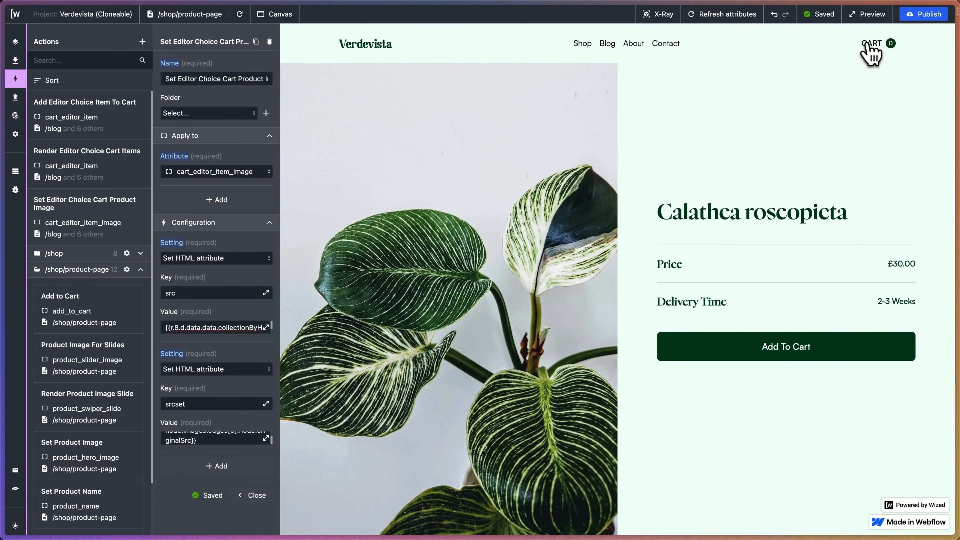
{"action": "left_click", "coordinate": [868, 44]}
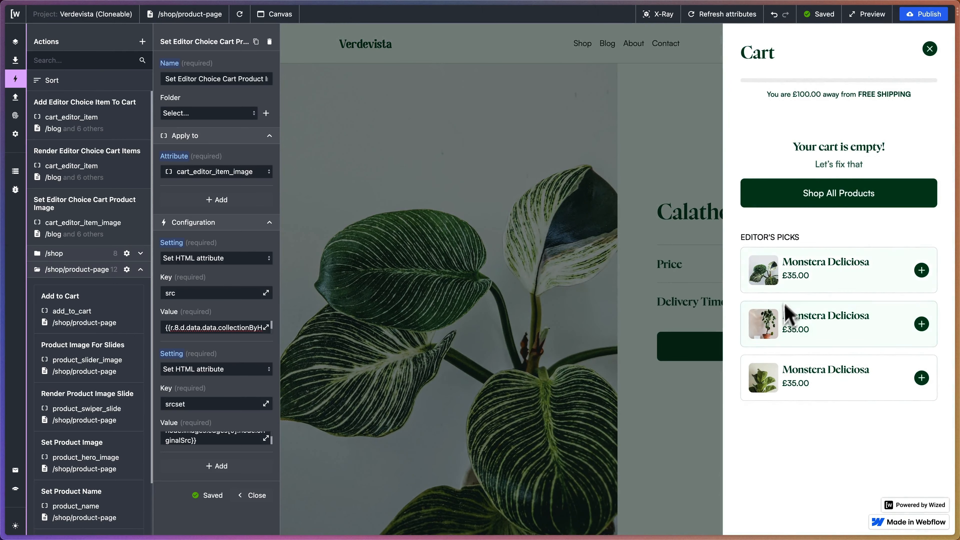
{"action": "left_click", "coordinate": [930, 48]}
Duplicate the product image action and name the copy "Set Editor Choice Cart Product Name".
{"action": "left_click", "coordinate": [256, 42]}
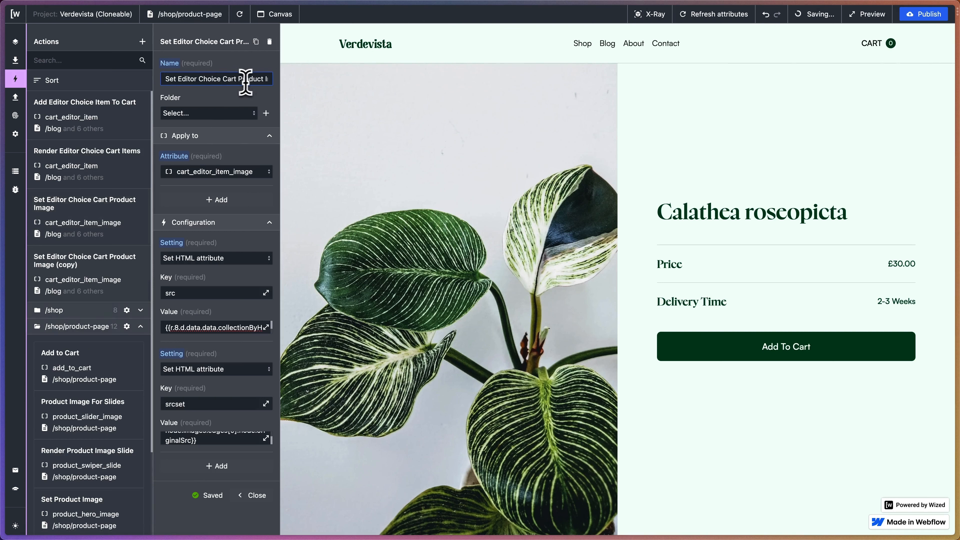
{"action": "left_click_drag", "start_coordinate": [240, 79], "coordinate": [278, 89]}
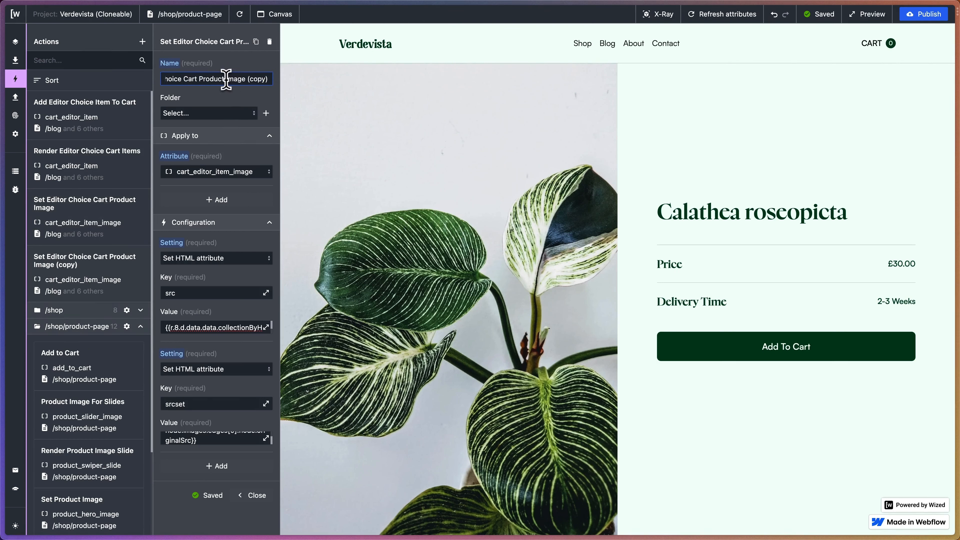
{"action": "left_click_drag", "start_coordinate": [226, 79], "coordinate": [278, 85]}
{"action": "key", "text": "BackSpace"}
{"action": "type", "text": "Name"}
{"action": "left_click", "coordinate": [227, 106]}
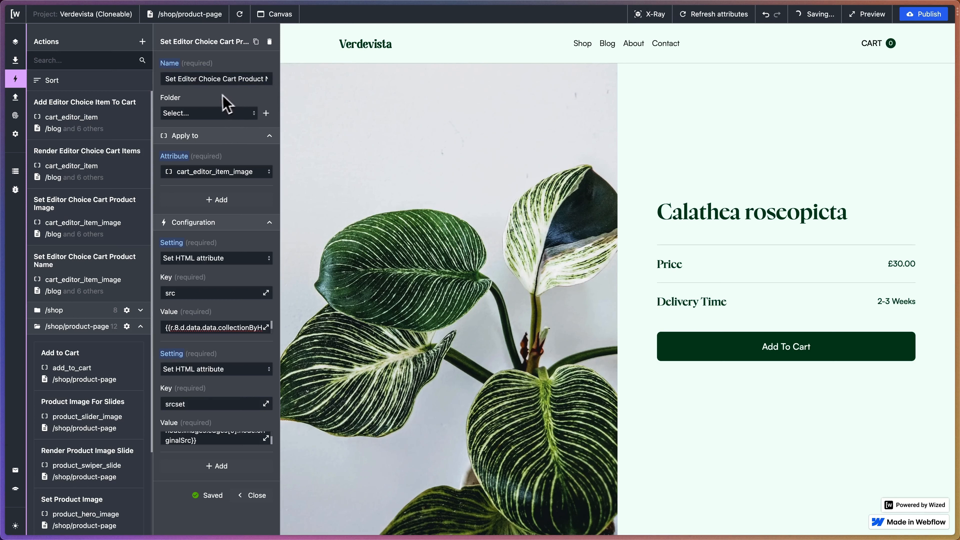
Apply the product name action to the cart_editor_item_name attribute.
{"action": "left_click", "coordinate": [220, 176]}
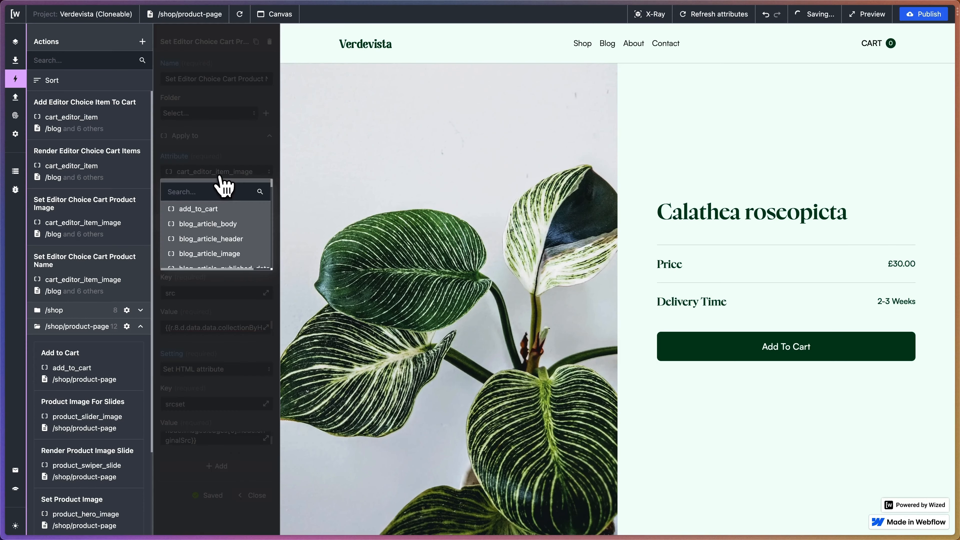
{"action": "type", "text": "cart_e"}
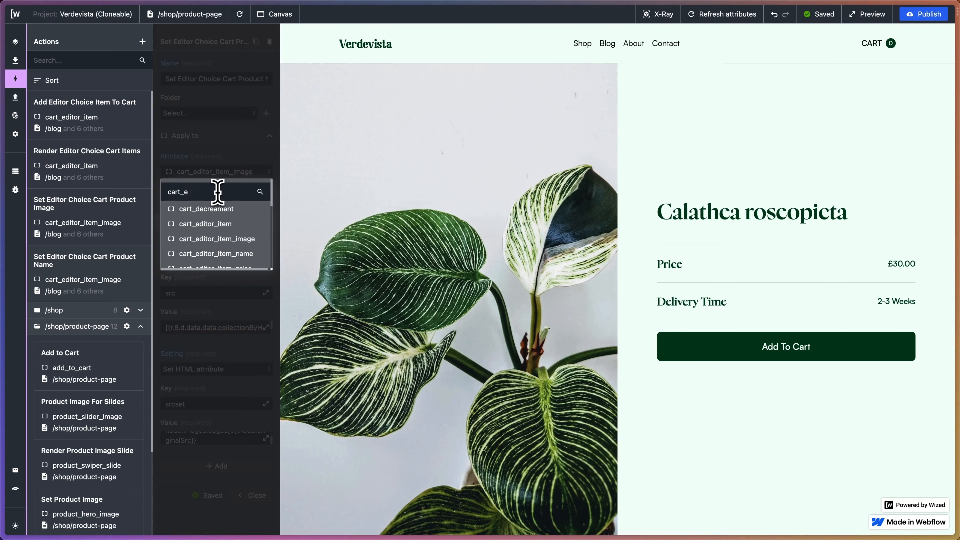
{"action": "type", "text": "ditor_item"}
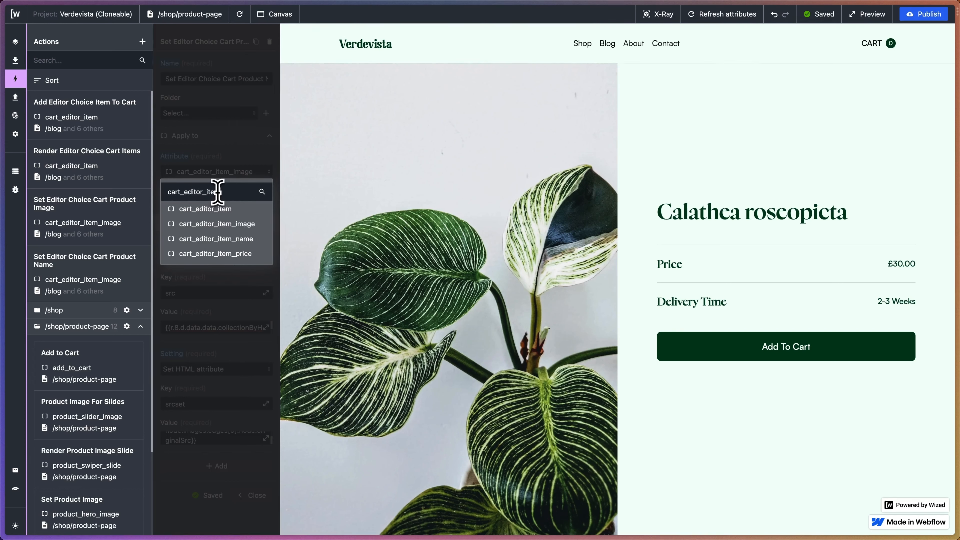
{"action": "left_click", "coordinate": [231, 238]}
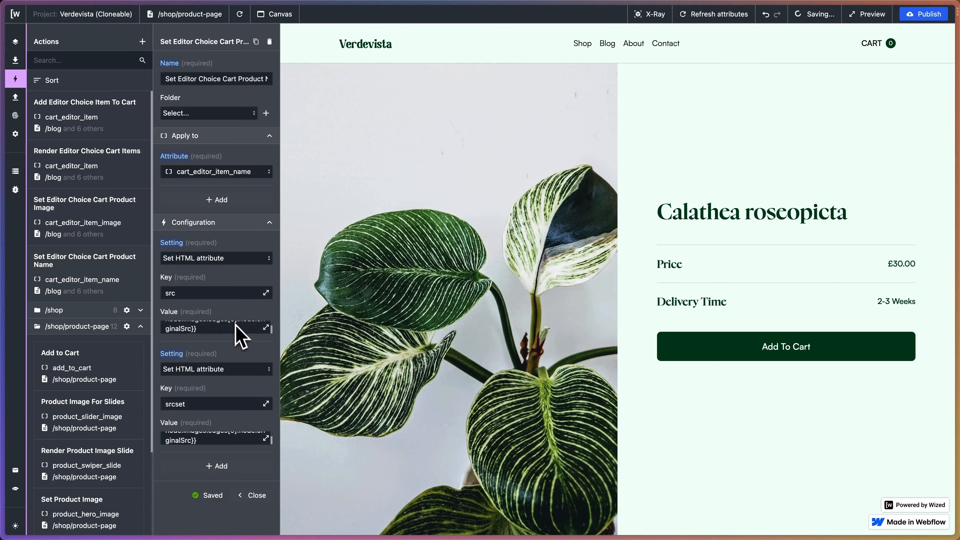
Remove the srcset setting and change the remaining setting to Set text with text type Plain text.
{"action": "left_click", "coordinate": [171, 356]}
{"action": "left_click", "coordinate": [176, 364]}
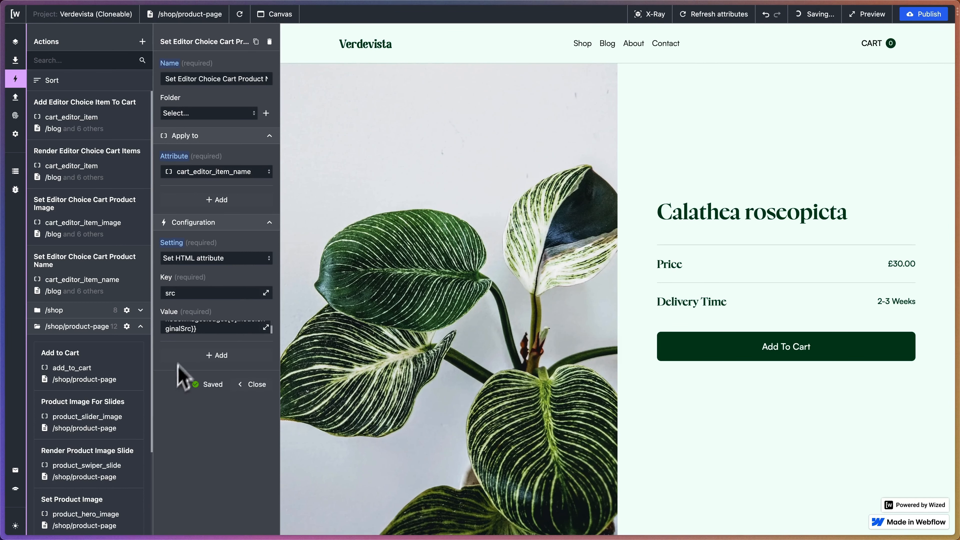
{"action": "left_click", "coordinate": [197, 259]}
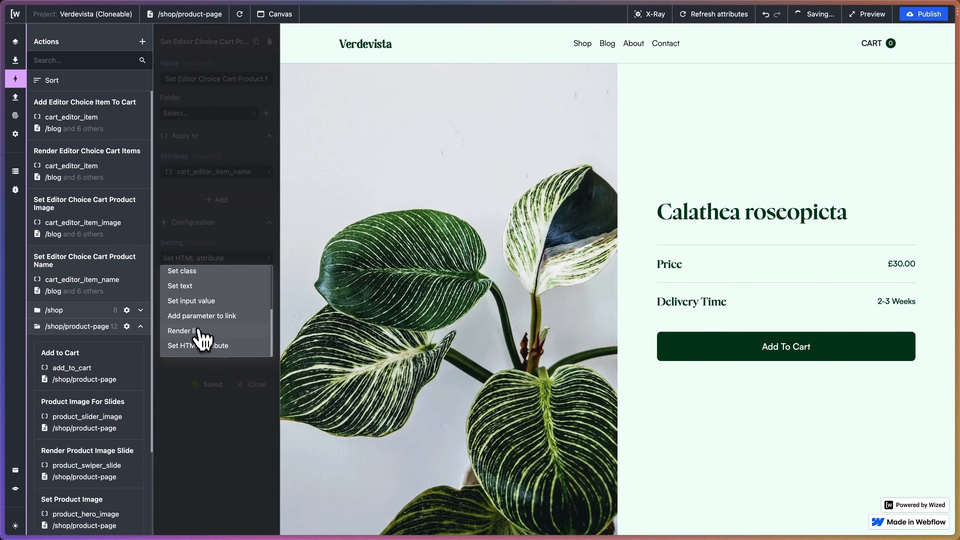
{"action": "left_click", "coordinate": [207, 286]}
{"action": "left_click", "coordinate": [209, 293]}
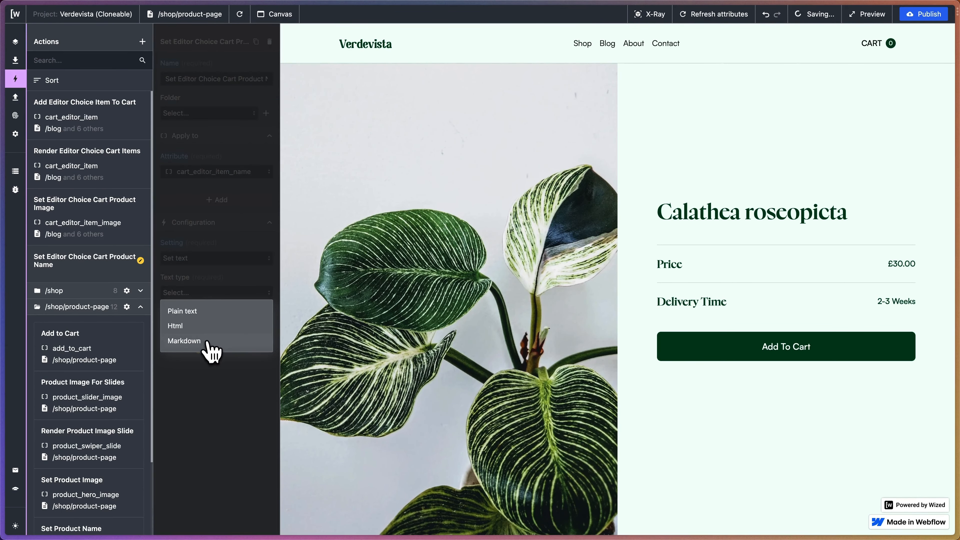
{"action": "left_click", "coordinate": [199, 312]}
Bind the name action's text to {{r.8.d.data.data.collectionByHandle.products.edges[v.index].node.title}}.
{"action": "left_click", "coordinate": [265, 327]}
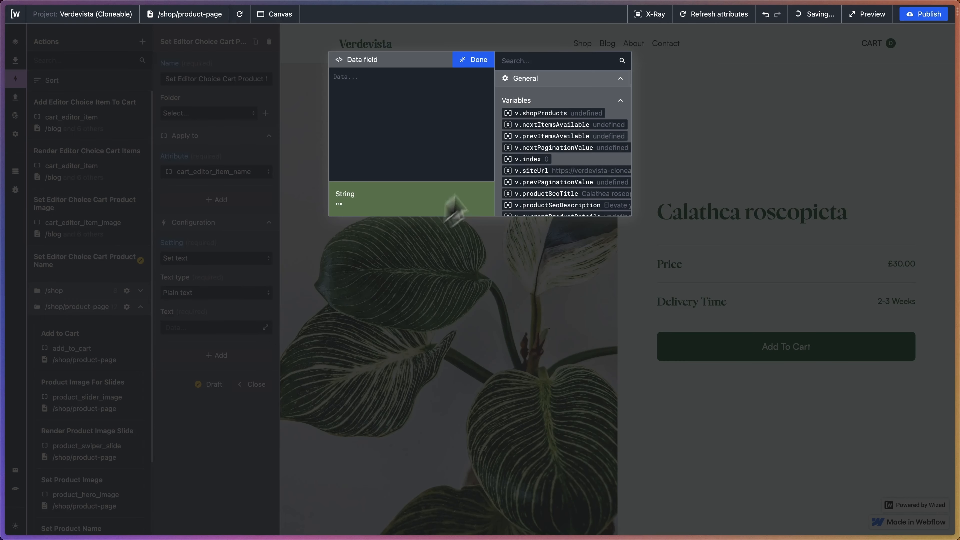
{"action": "scroll", "coordinate": [533, 137], "scroll_direction": "down", "scroll_amount": 3}
{"action": "scroll", "coordinate": [533, 130], "scroll_direction": "down", "scroll_amount": 15}
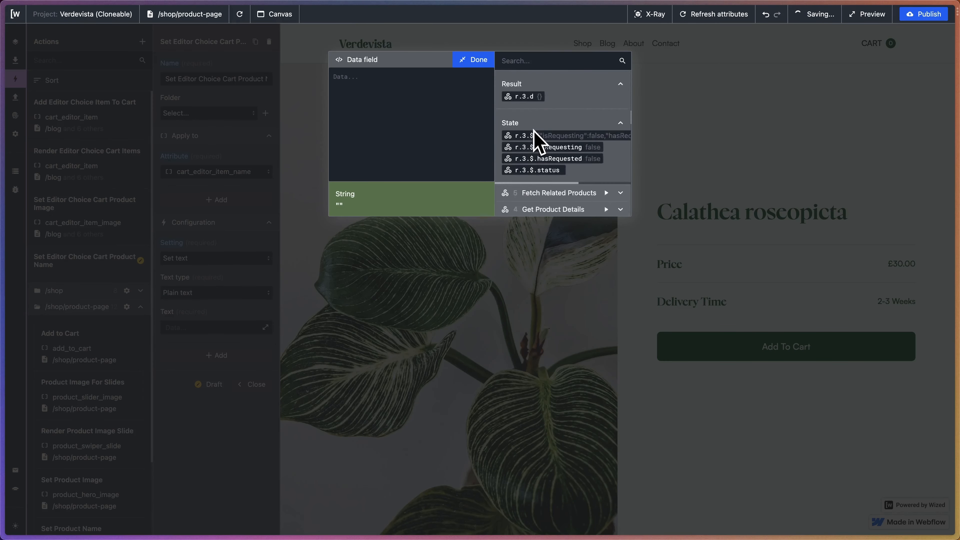
{"action": "scroll", "coordinate": [534, 130], "scroll_direction": "down", "scroll_amount": 10}
{"action": "scroll", "coordinate": [534, 131], "scroll_direction": "right", "scroll_amount": 5}
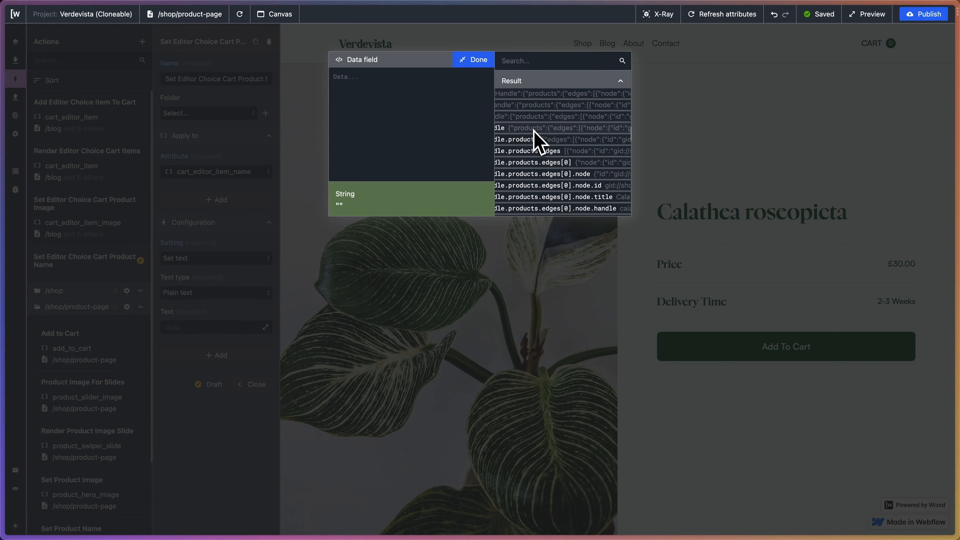
{"action": "scroll", "coordinate": [534, 130], "scroll_direction": "down", "scroll_amount": 3}
{"action": "scroll", "coordinate": [572, 154], "scroll_direction": "right", "scroll_amount": 2}
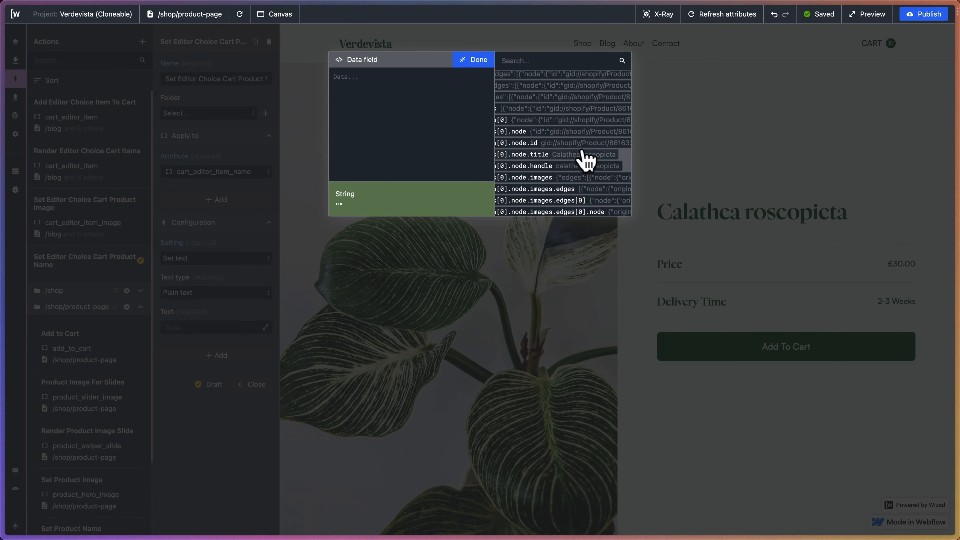
{"action": "left_click", "coordinate": [559, 155]}
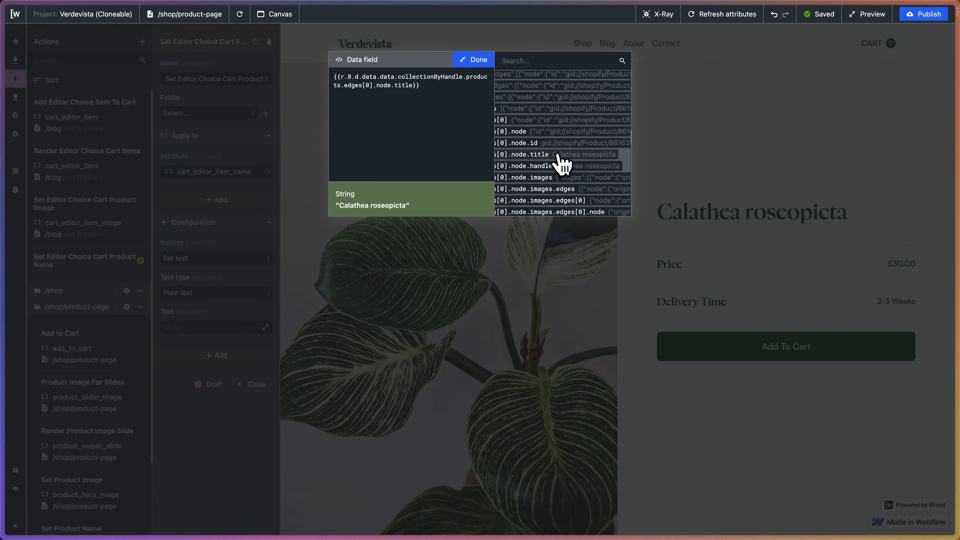
{"action": "double_click", "coordinate": [367, 88]}
{"action": "type", "text": "v.index"}
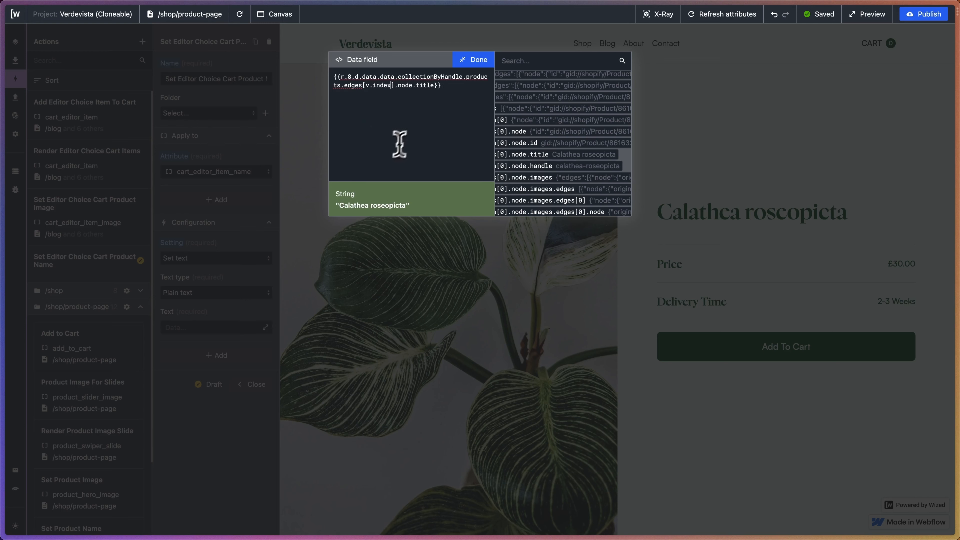
{"action": "left_click", "coordinate": [469, 62]}
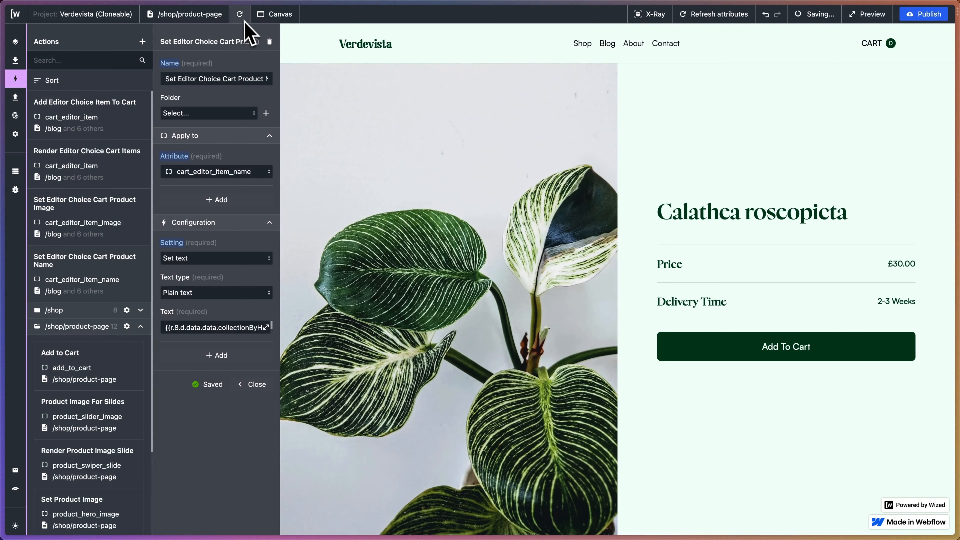
Duplicate the product name action and name the copy "Set Editor Choice Cart Product Price".
{"action": "left_click", "coordinate": [256, 41]}
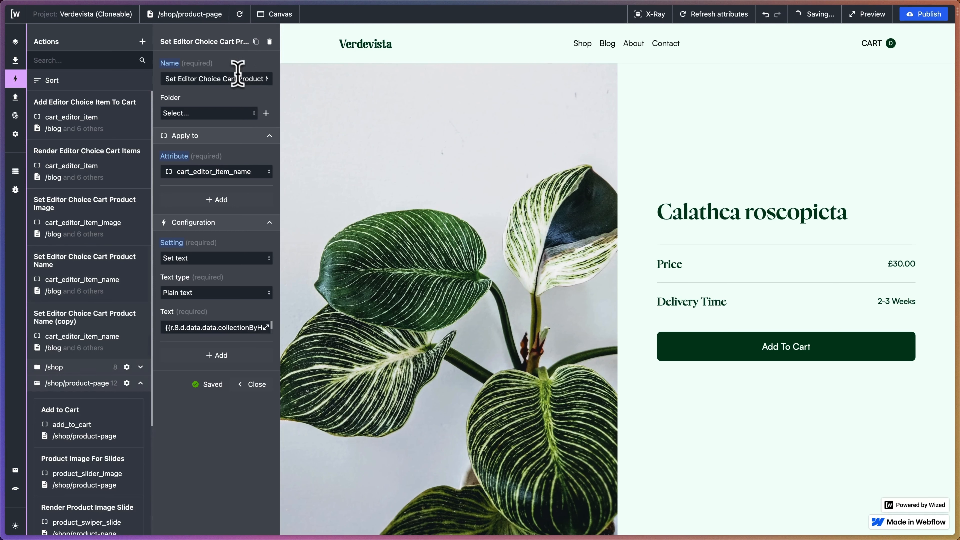
{"action": "left_click_drag", "start_coordinate": [237, 73], "coordinate": [271, 81]}
{"action": "left_click", "coordinate": [249, 80]}
{"action": "type", "text": "Price"}
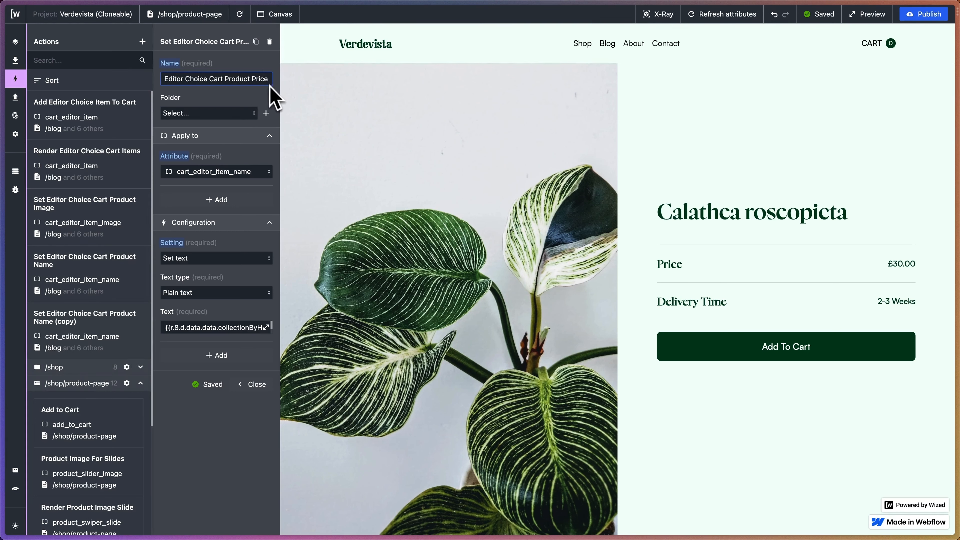
{"action": "left_click", "coordinate": [269, 94]}
Apply the product price action to the cart_editor_item_price attribute.
{"action": "left_click", "coordinate": [221, 172]}
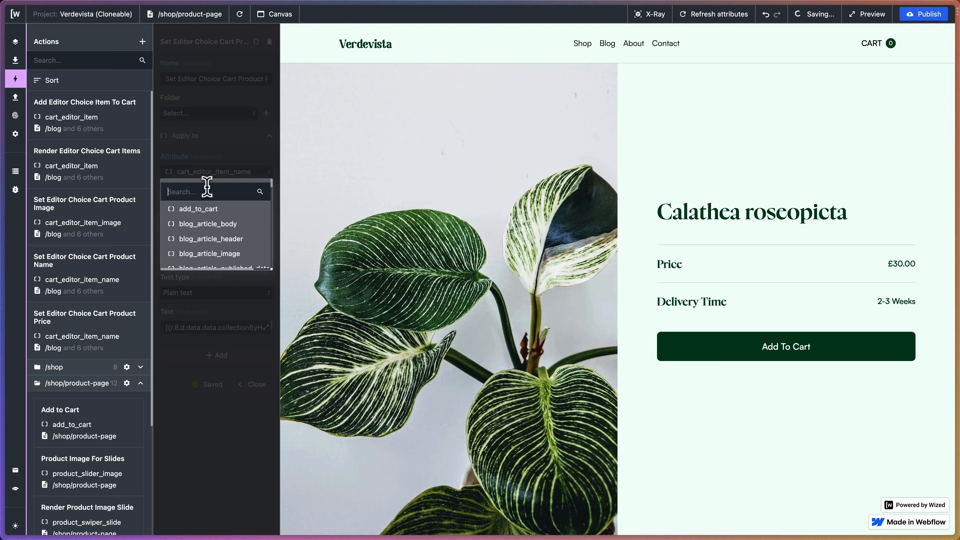
{"action": "type", "text": "cart_editor"}
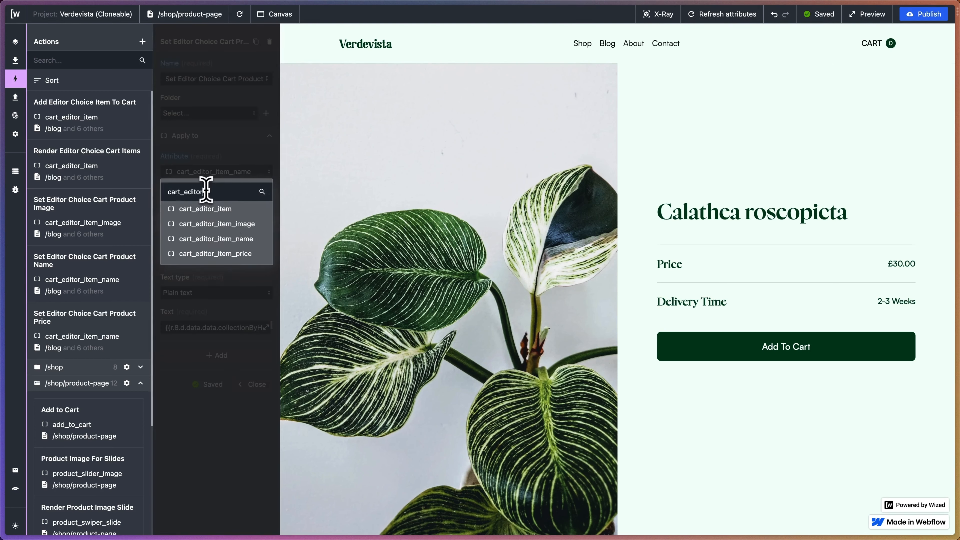
{"action": "type", "text": "_item_"}
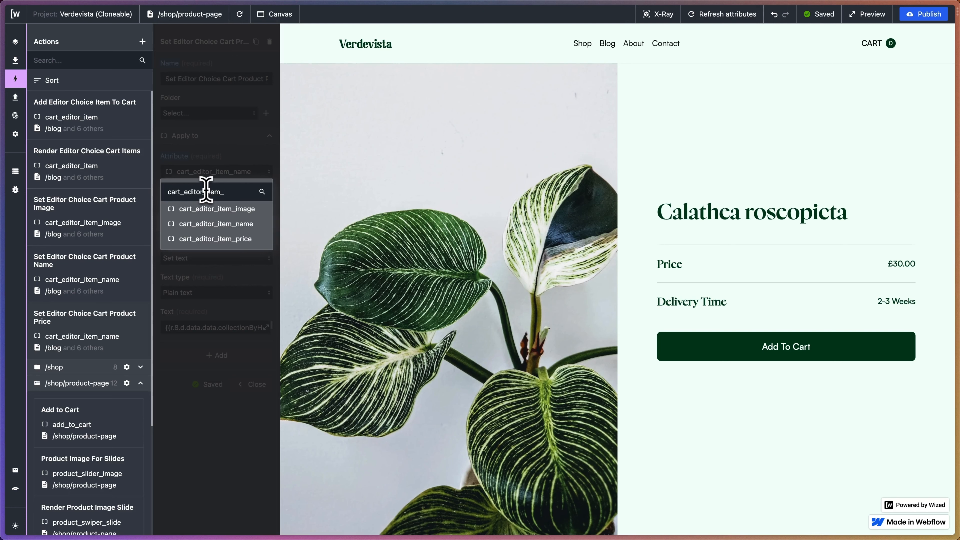
{"action": "left_click", "coordinate": [223, 238]}
Replace the price action's title expression with {{r.8.d.data.data.collectionByHandle.products.edges[0].node.variants.edges[0].node.price}}.
{"action": "left_click", "coordinate": [266, 327]}
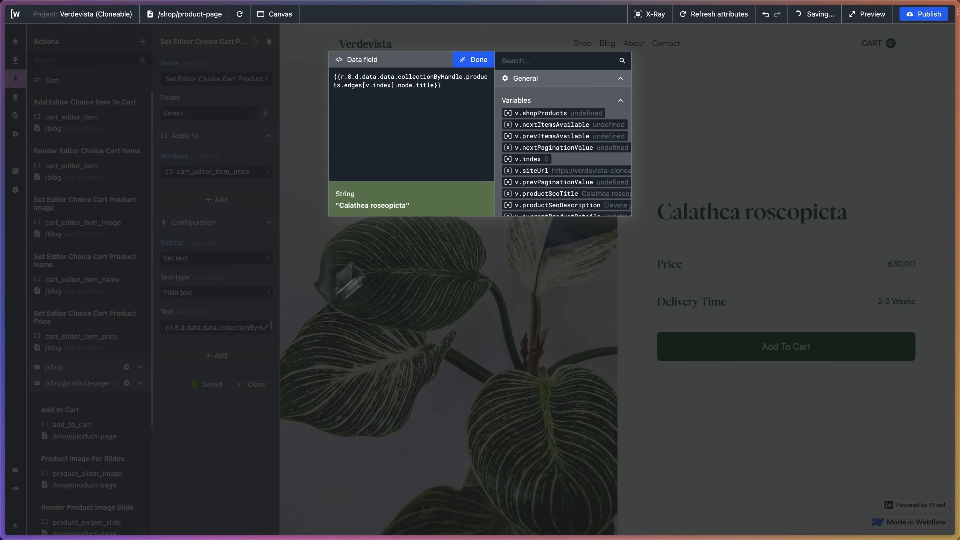
{"action": "scroll", "coordinate": [547, 154], "scroll_direction": "down", "scroll_amount": 5}
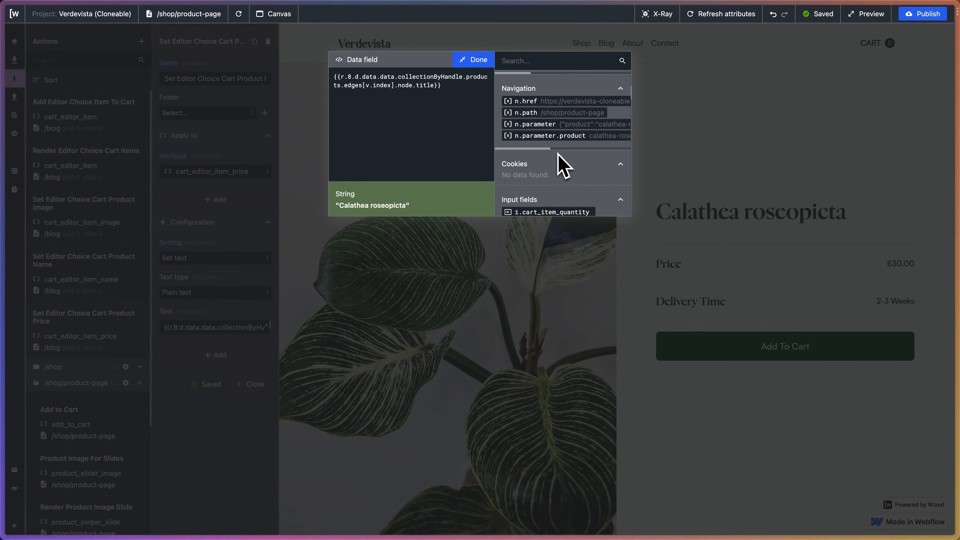
{"action": "scroll", "coordinate": [558, 154], "scroll_direction": "down", "scroll_amount": 10}
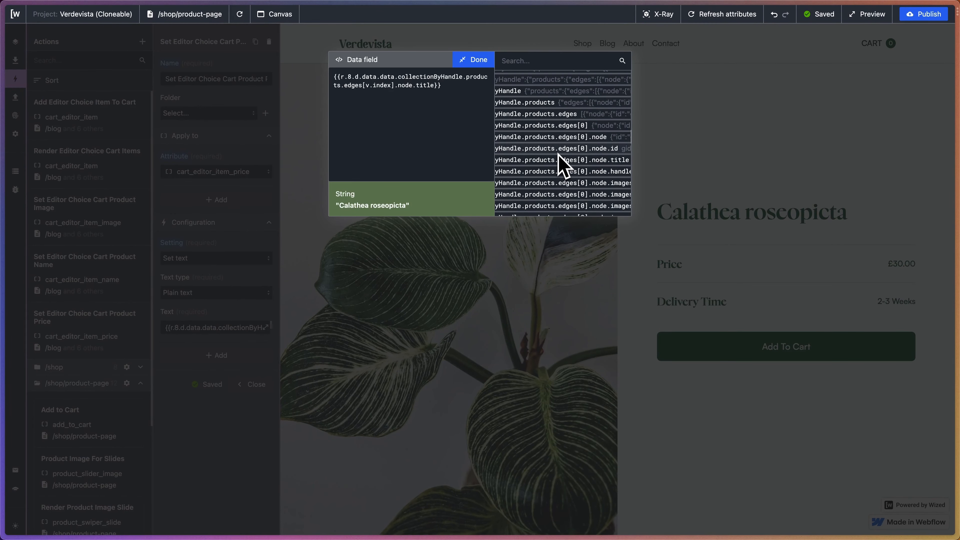
{"action": "scroll", "coordinate": [558, 154], "scroll_direction": "right", "scroll_amount": 5}
{"action": "scroll", "coordinate": [557, 155], "scroll_direction": "down", "scroll_amount": 5}
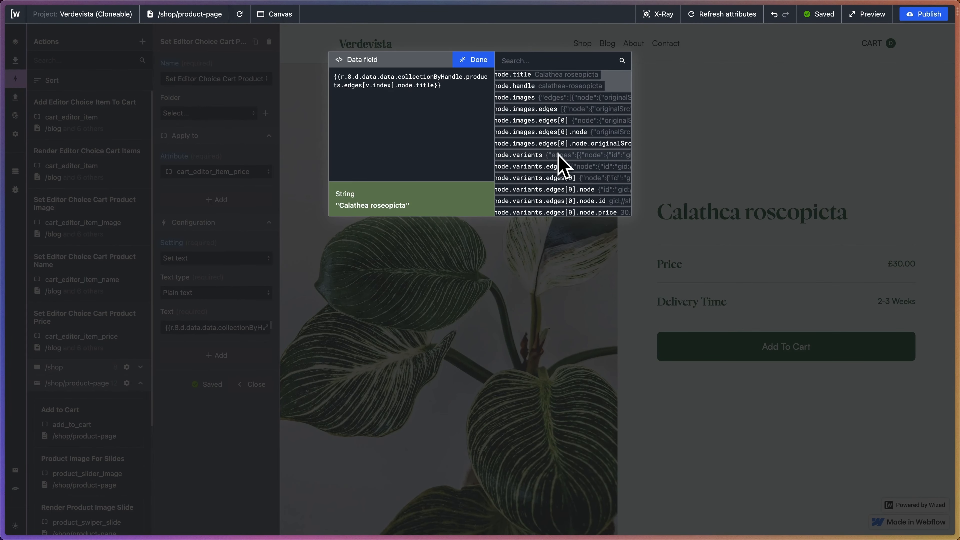
{"action": "scroll", "coordinate": [558, 155], "scroll_direction": "down", "scroll_amount": 3}
{"action": "scroll", "coordinate": [558, 155], "scroll_direction": "right", "scroll_amount": 3}
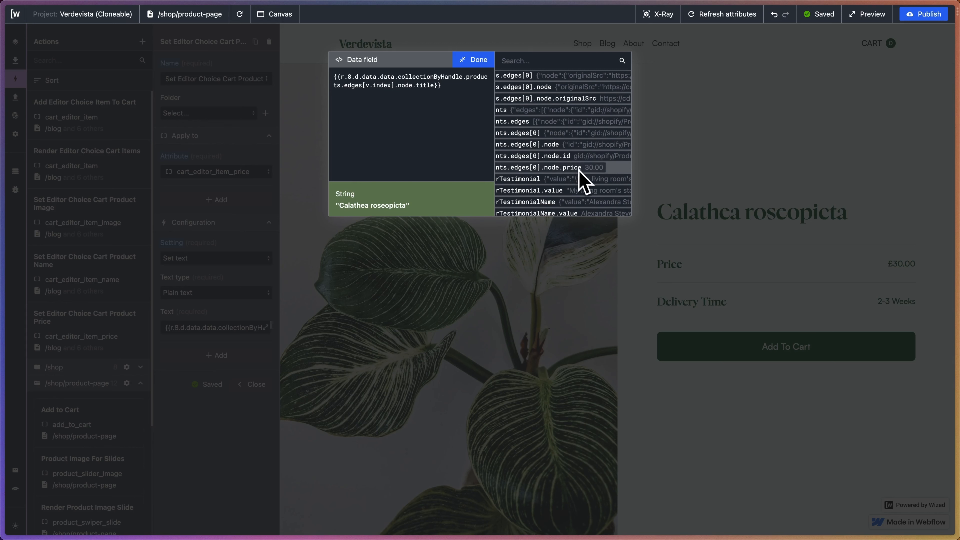
{"action": "left_click_drag", "start_coordinate": [444, 92], "coordinate": [223, 69]}
{"action": "key", "text": "BackSpace"}
{"action": "left_click", "coordinate": [562, 171]}
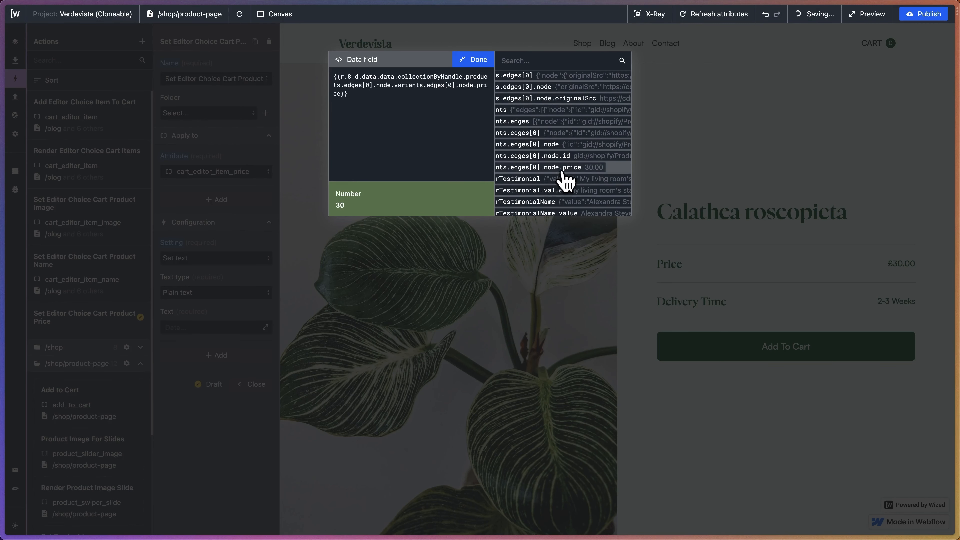
Prefix the price expression with a £ sign and finish editing the data field.
{"action": "left_click", "coordinate": [334, 72]}
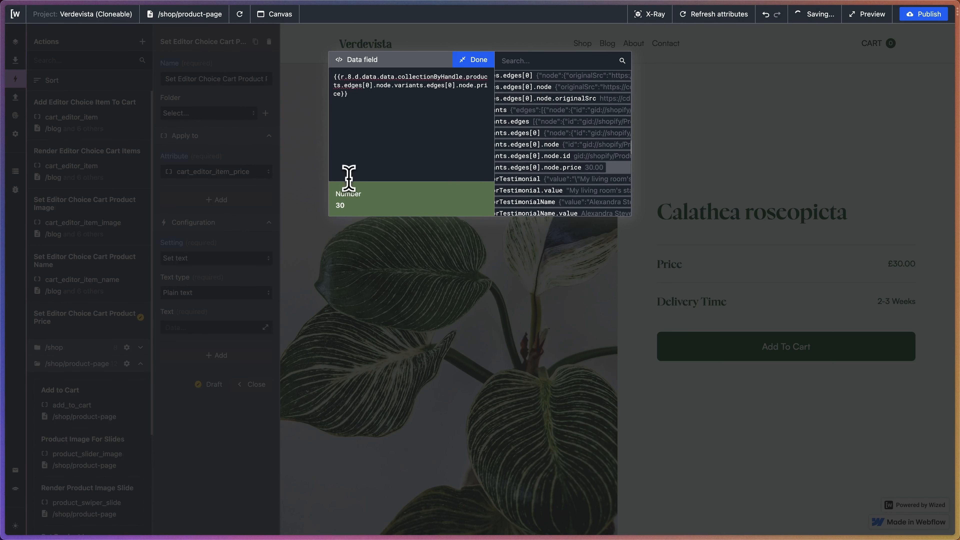
{"action": "type", "text": "£"}
{"action": "left_click", "coordinate": [475, 59]}
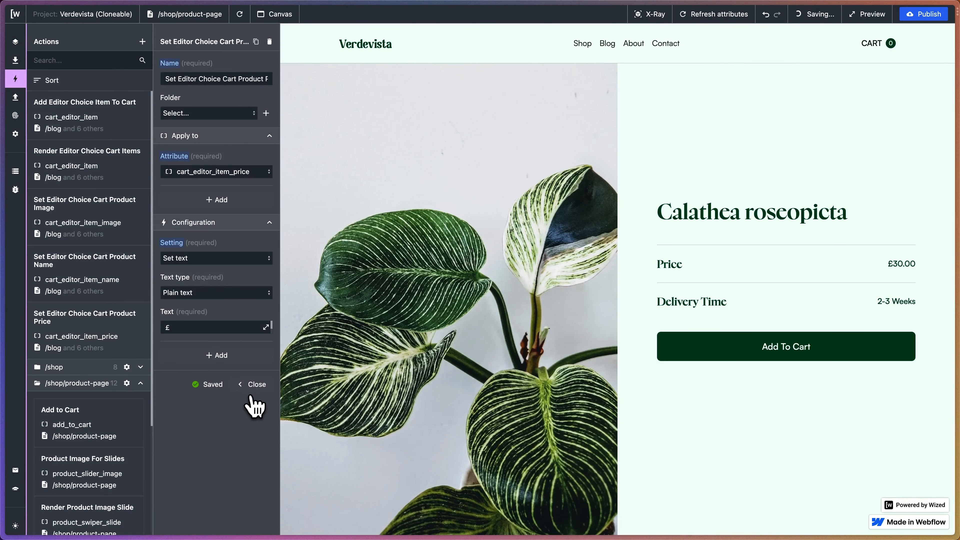
Close the price action, reload the page preview and check the names and prices of the Editor's Picks in the cart.
{"action": "left_click", "coordinate": [254, 384]}
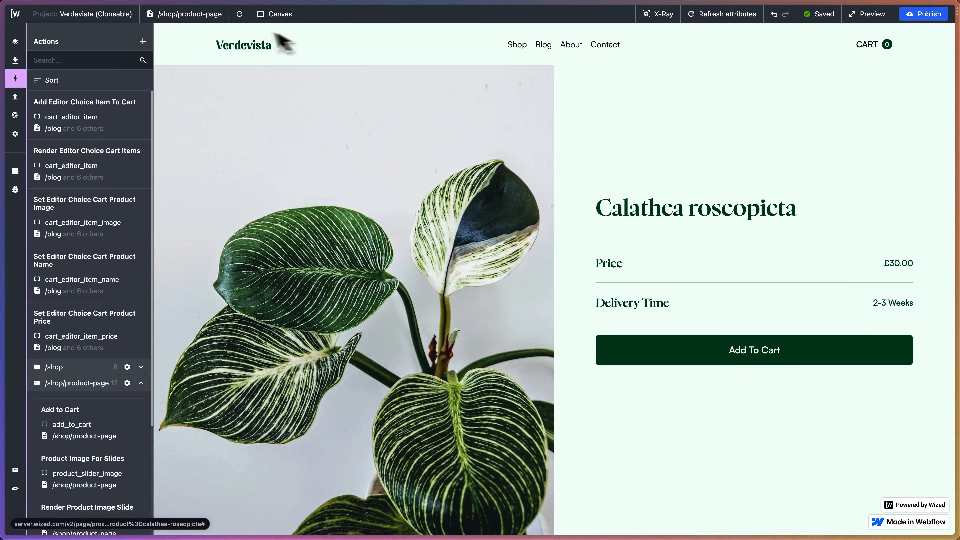
{"action": "left_click", "coordinate": [242, 14]}
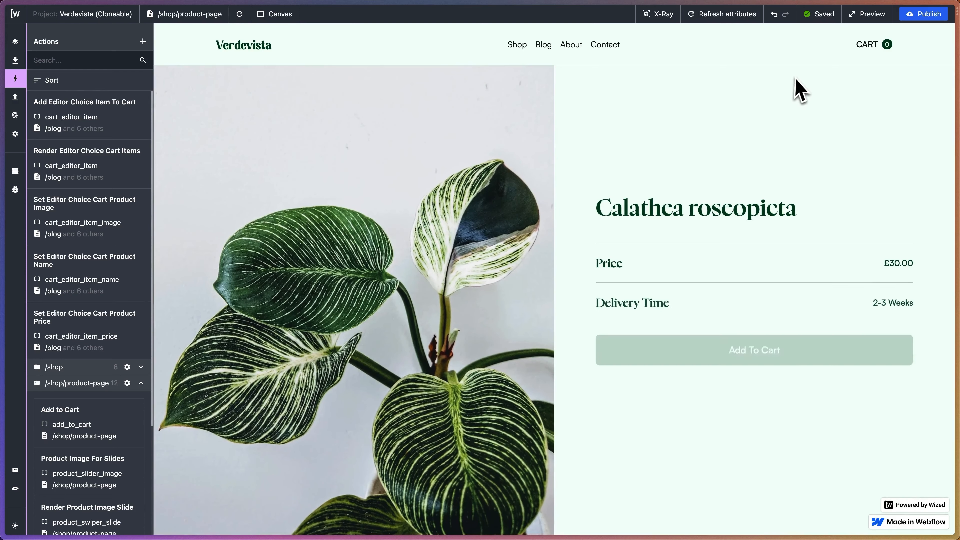
{"action": "left_click", "coordinate": [879, 45]}
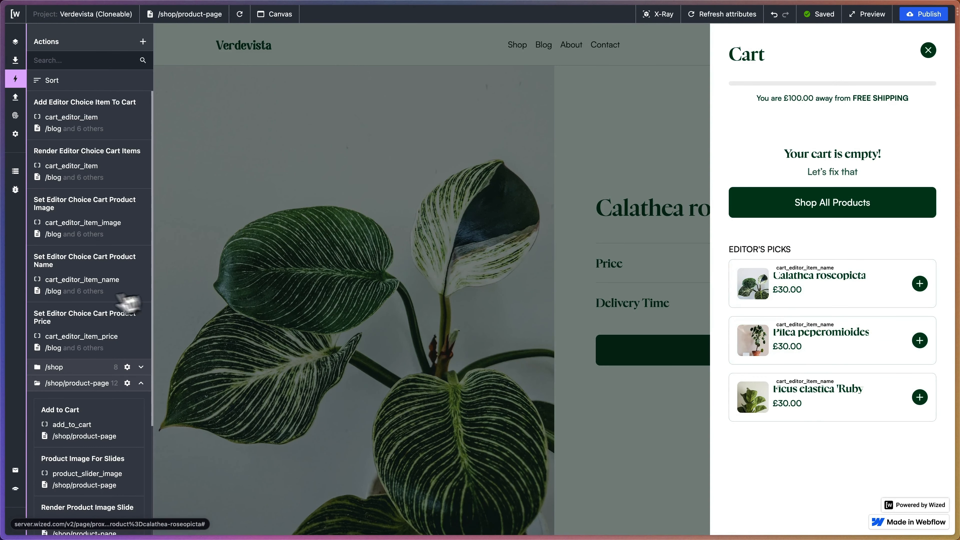
Edit the product price action's text, changing the products edges index from 0 to v.index.
{"action": "left_click", "coordinate": [130, 331]}
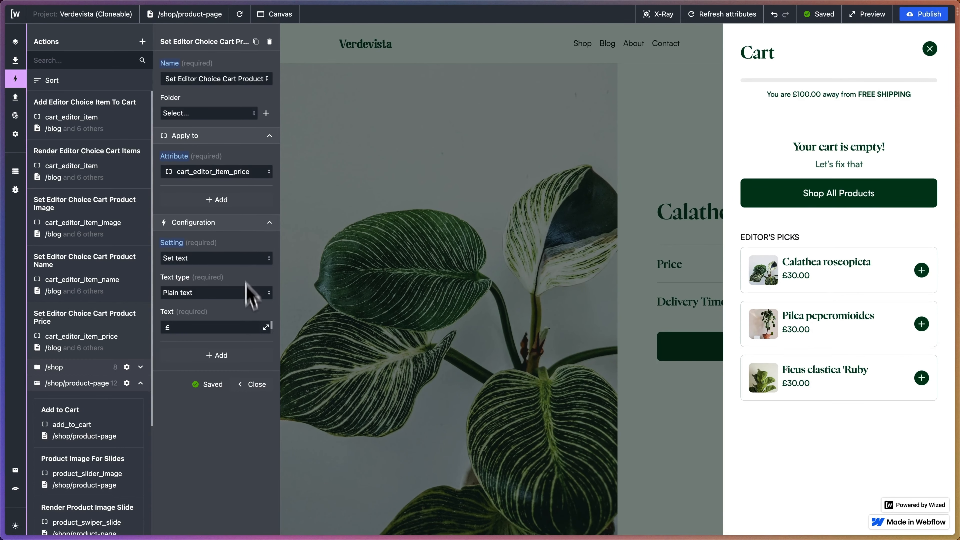
{"action": "left_click", "coordinate": [266, 327]}
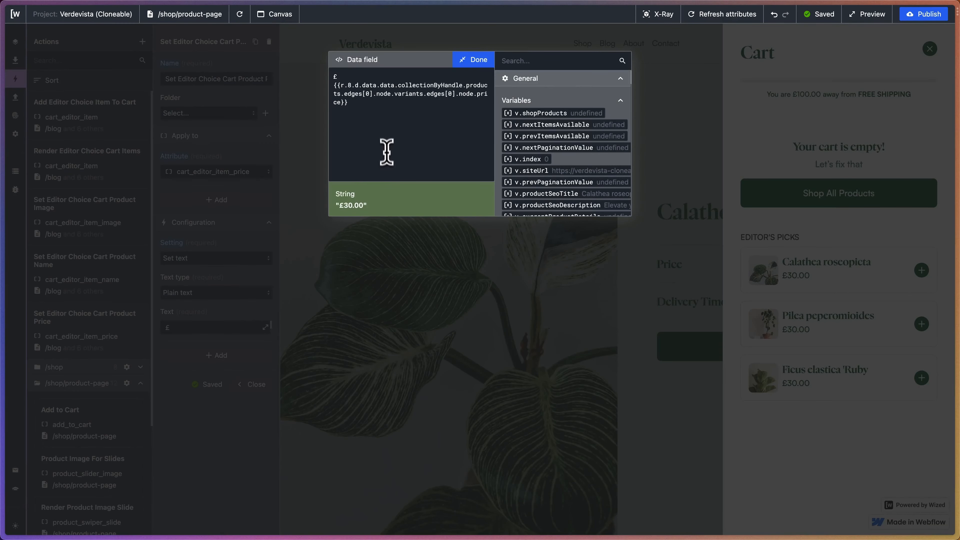
{"action": "key", "text": "BackSpace"}
{"action": "type", "text": "v.index"}
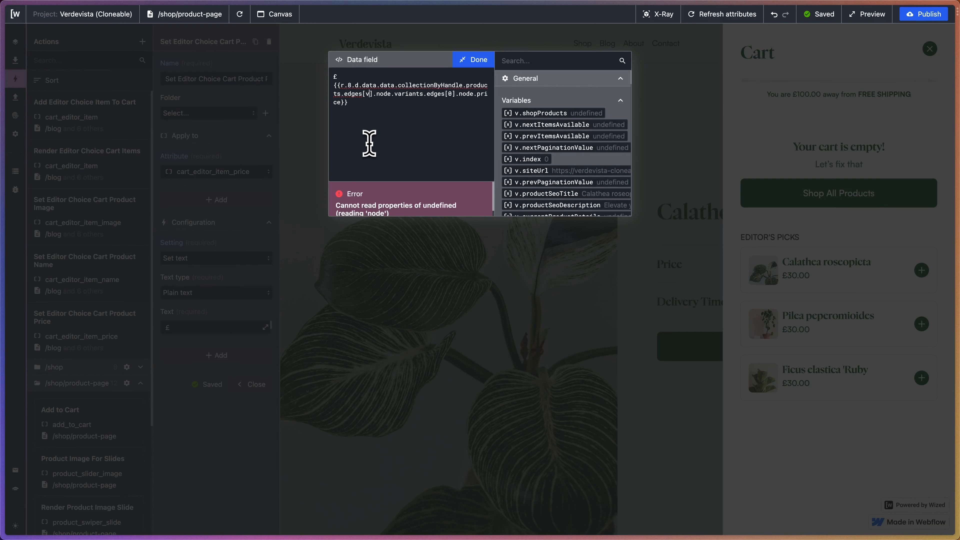
{"action": "left_click", "coordinate": [472, 60]}
Reload the preview, check each Editor's Picks price in the cart and close the price action.
{"action": "left_click", "coordinate": [245, 18]}
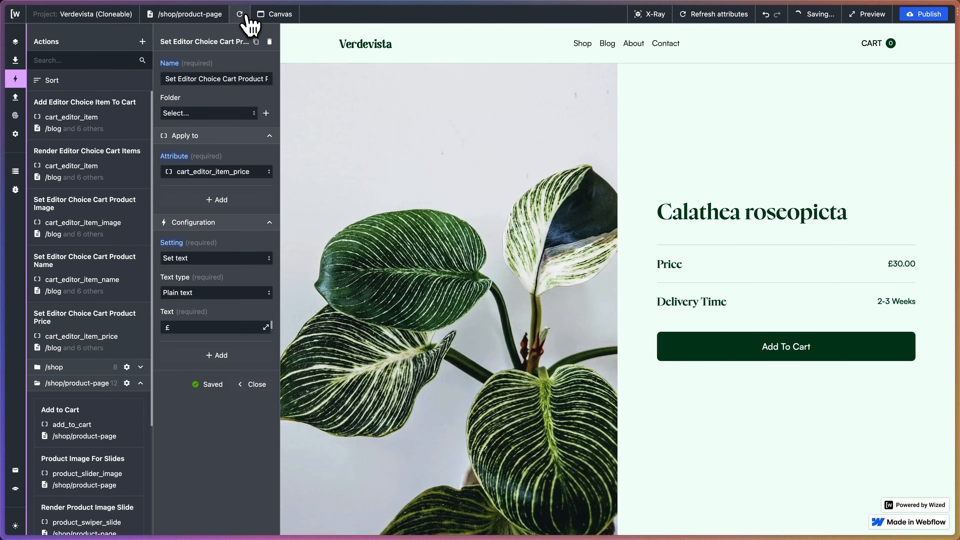
{"action": "left_click", "coordinate": [878, 44]}
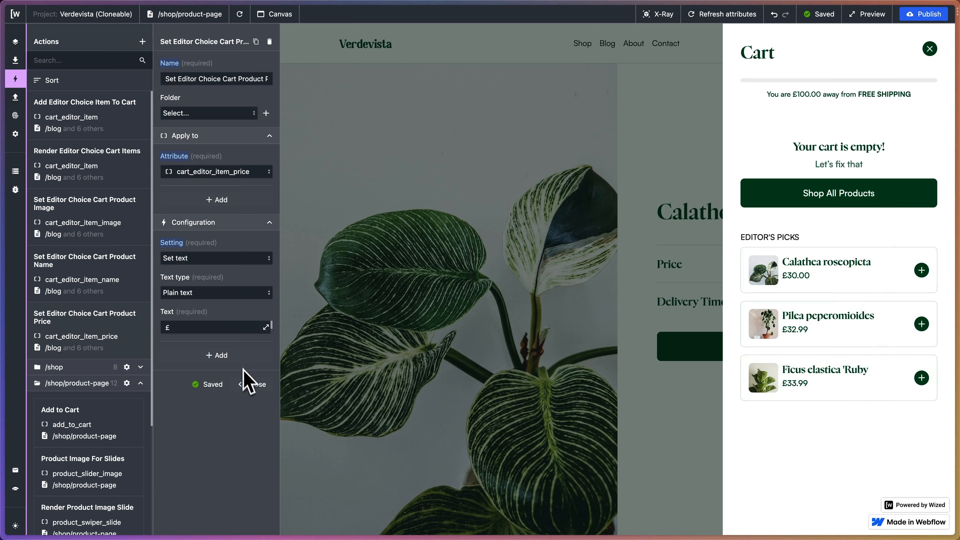
{"action": "left_click", "coordinate": [252, 384]}
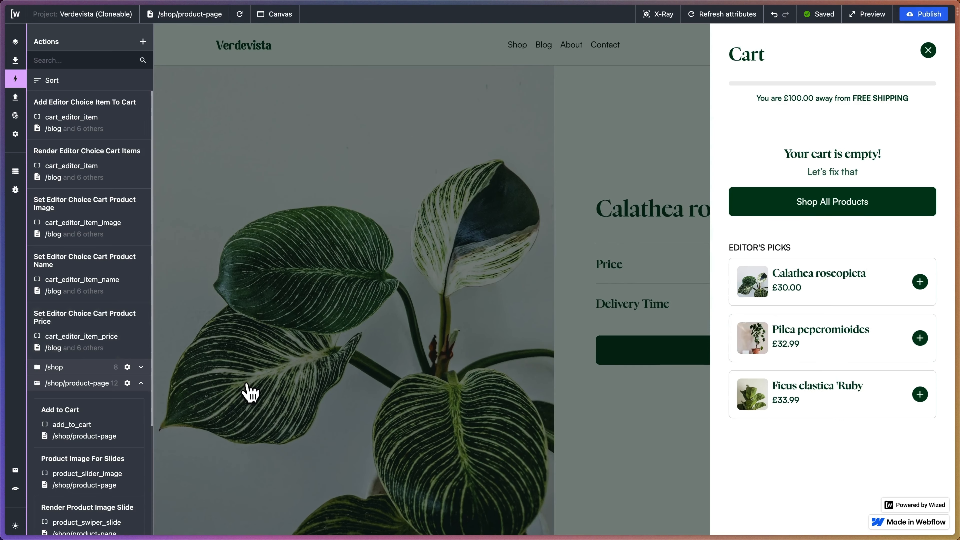
With the data store shown, test the cart by adding Calathea roseopicta from Editor's Picks and removing it again.
{"action": "left_click", "coordinate": [17, 176]}
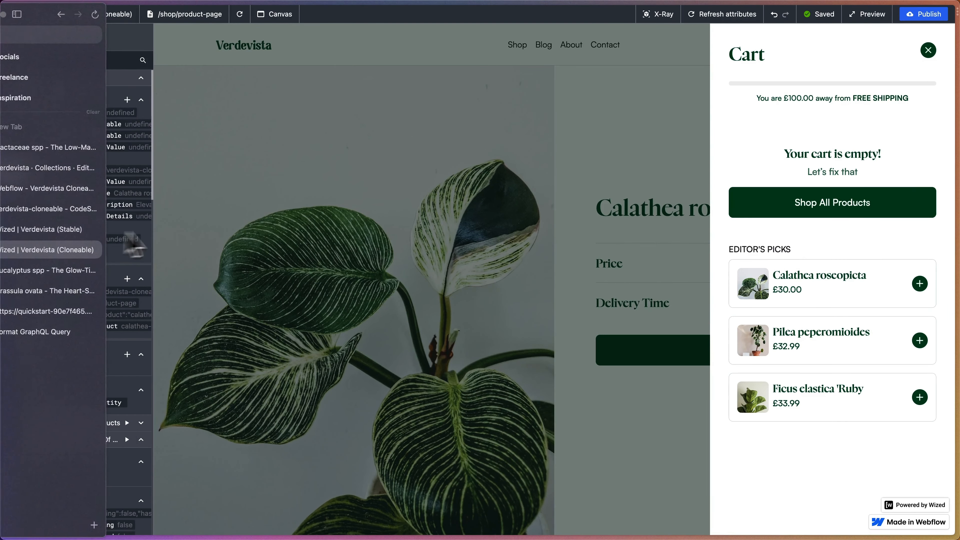
{"action": "scroll", "coordinate": [127, 237], "scroll_direction": "right", "scroll_amount": 2}
{"action": "scroll", "coordinate": [126, 236], "scroll_direction": "left", "scroll_amount": 2}
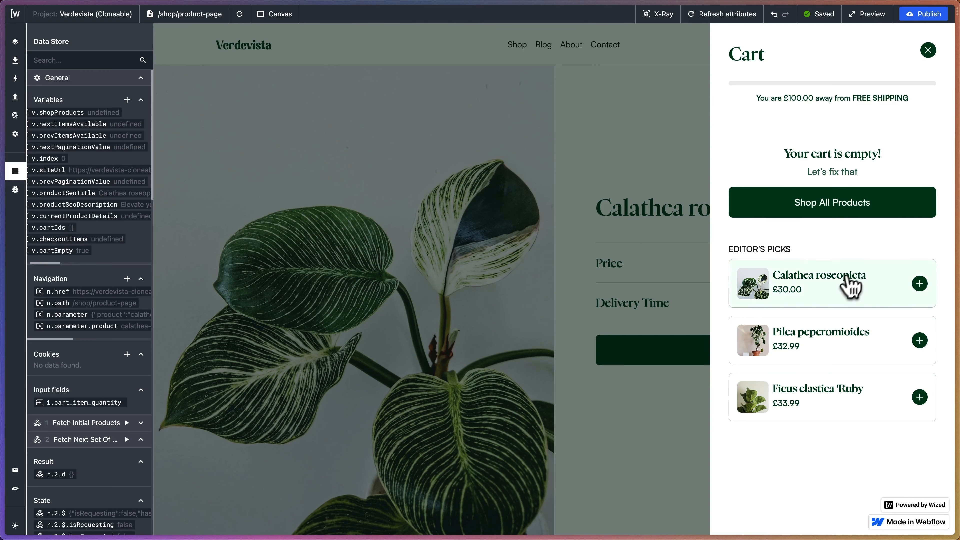
{"action": "left_click", "coordinate": [839, 288]}
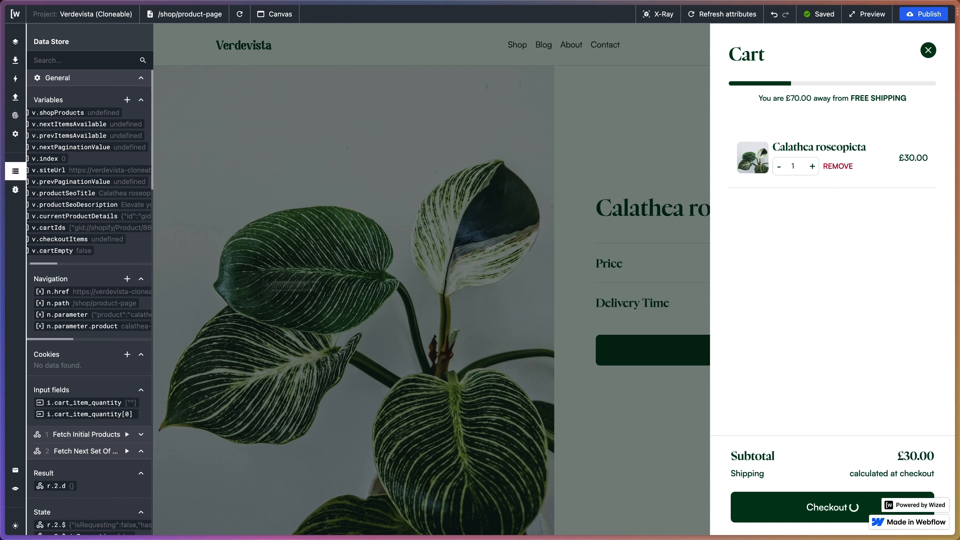
{"action": "left_click", "coordinate": [840, 168]}
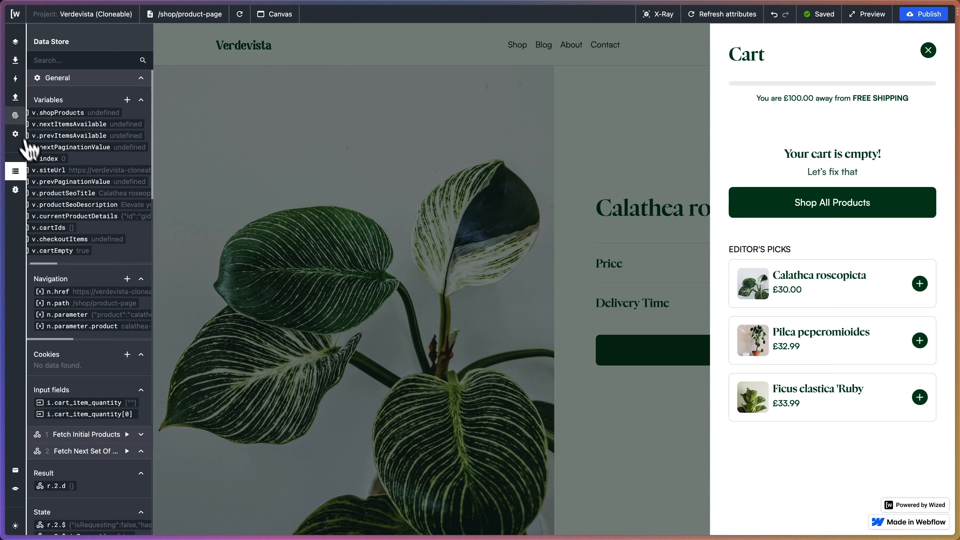
Find the Add Editor Choice Item To Cart action among the project's actions and duplicate it.
{"action": "left_click", "coordinate": [17, 97]}
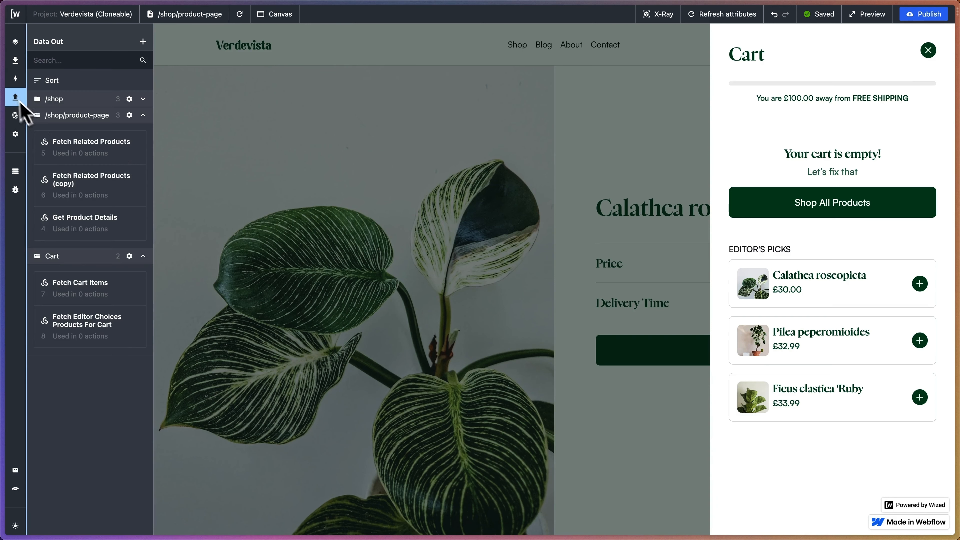
{"action": "left_click", "coordinate": [15, 79]}
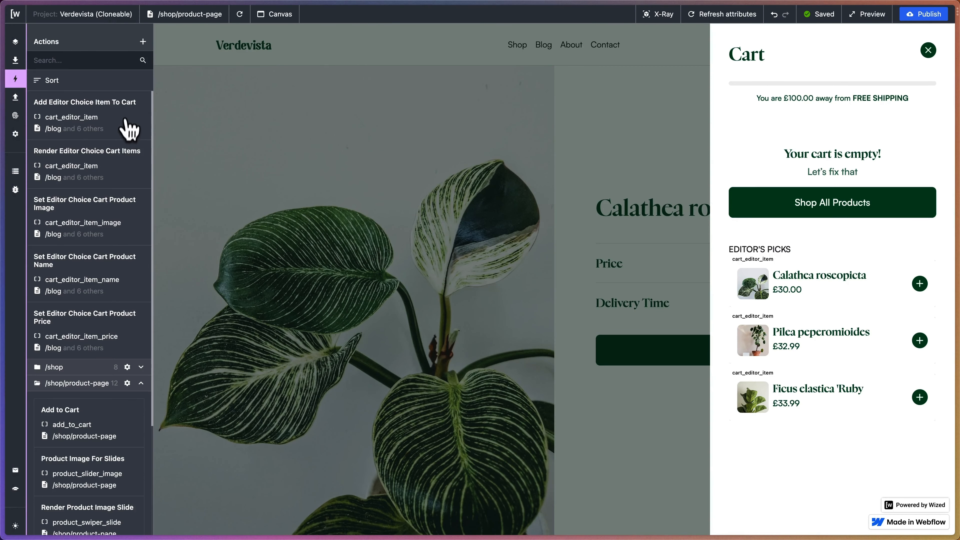
{"action": "scroll", "coordinate": [123, 113], "scroll_direction": "down", "scroll_amount": 1}
{"action": "scroll", "coordinate": [122, 111], "scroll_direction": "up", "scroll_amount": 1}
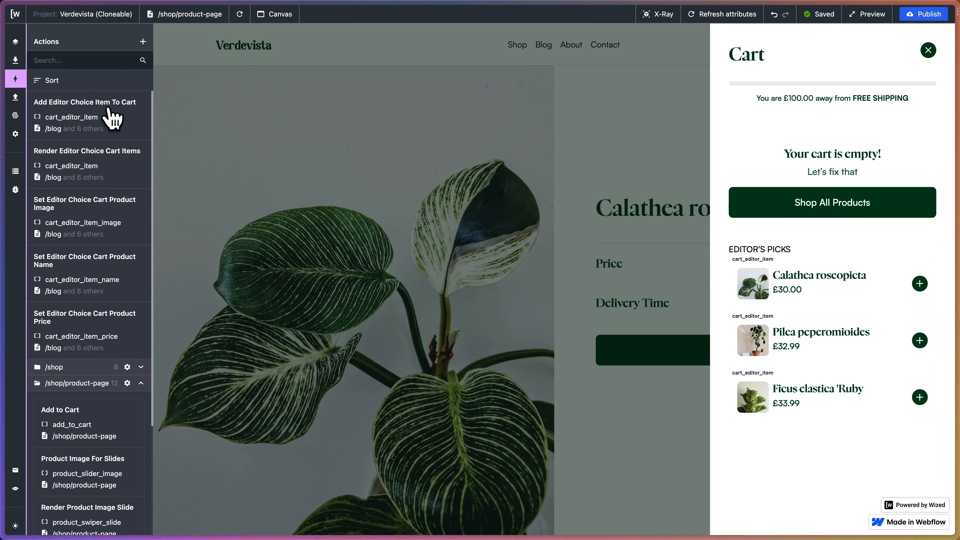
{"action": "left_click", "coordinate": [114, 121]}
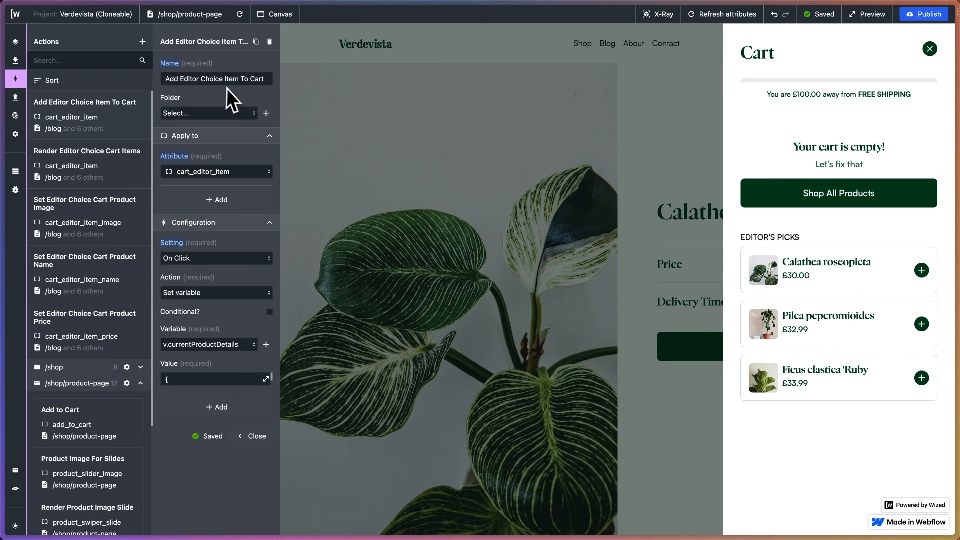
{"action": "left_click", "coordinate": [257, 41]}
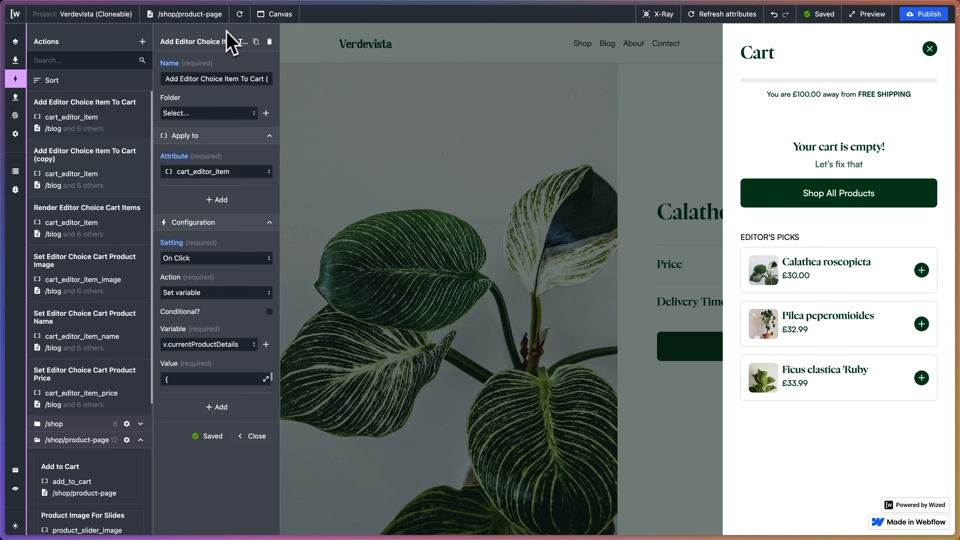
Reload the preview and test the cart by adding Ficus elastica 'Ruby' from Editor's Picks, removing it and trying another pick.
{"action": "left_click", "coordinate": [239, 14]}
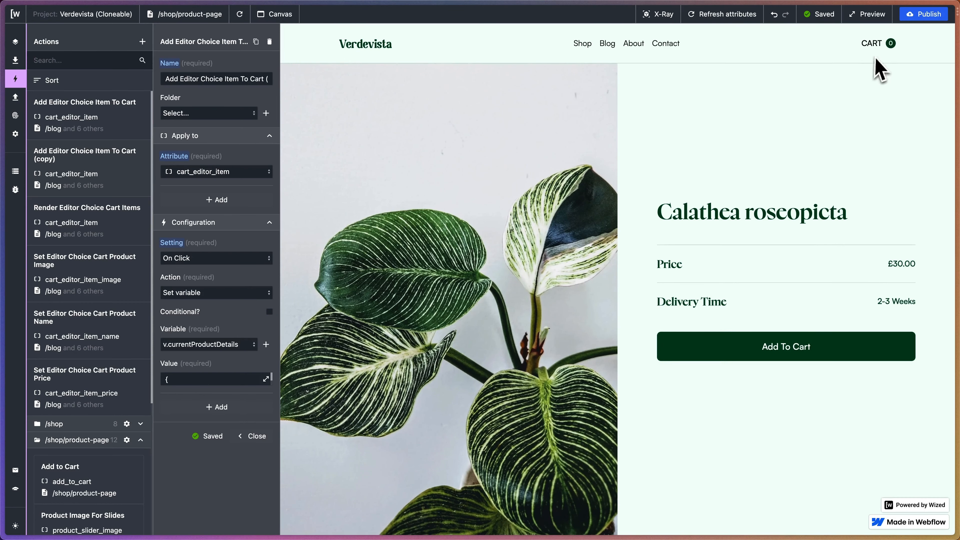
{"action": "left_click", "coordinate": [873, 46]}
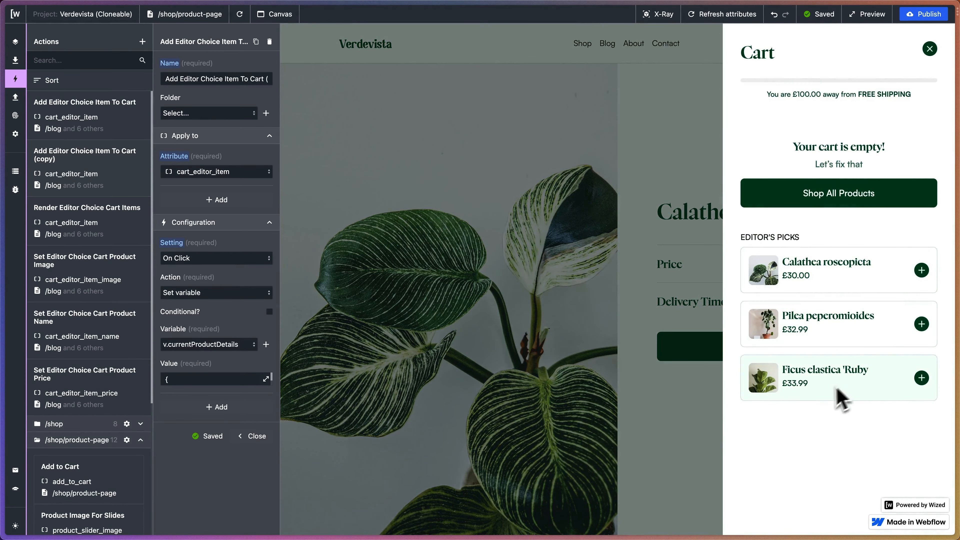
{"action": "left_click", "coordinate": [834, 375]}
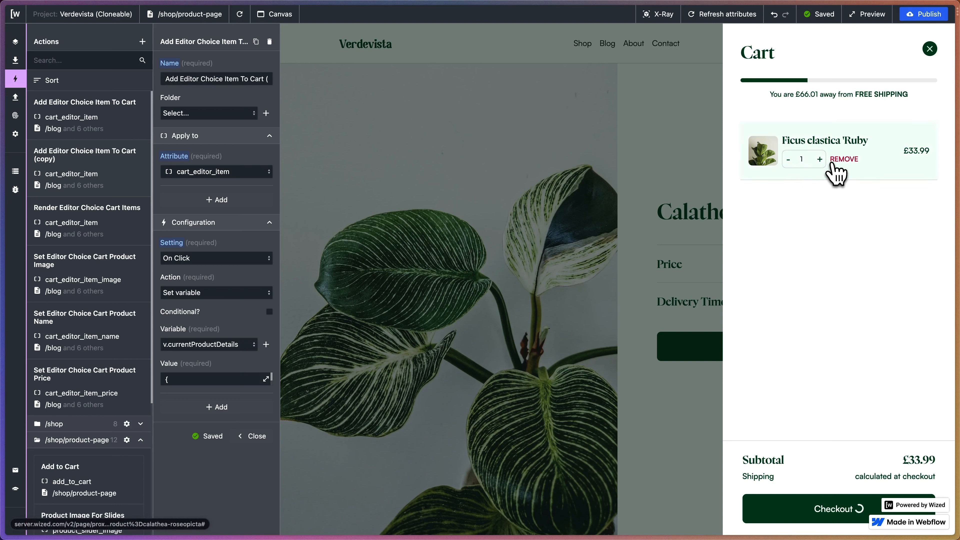
{"action": "left_click", "coordinate": [841, 161]}
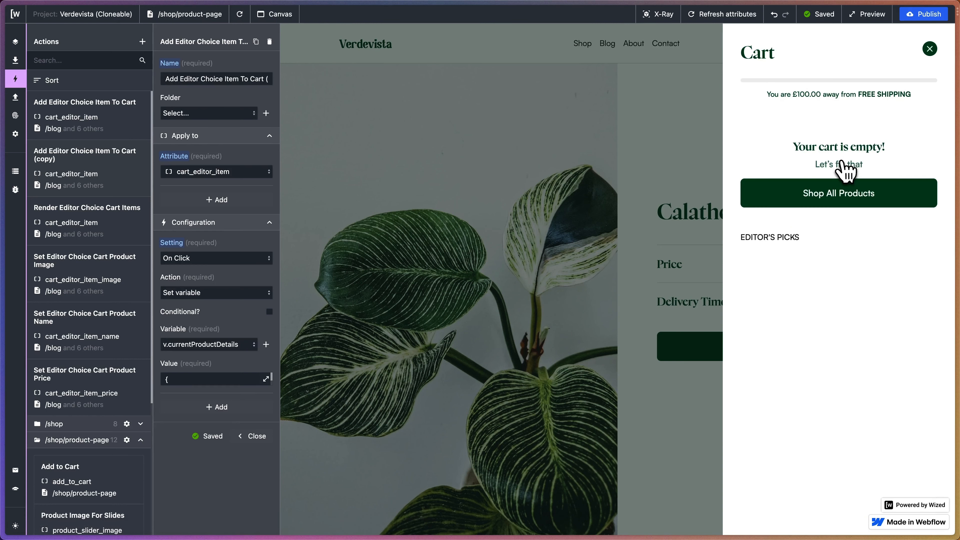
{"action": "left_click", "coordinate": [842, 333]}
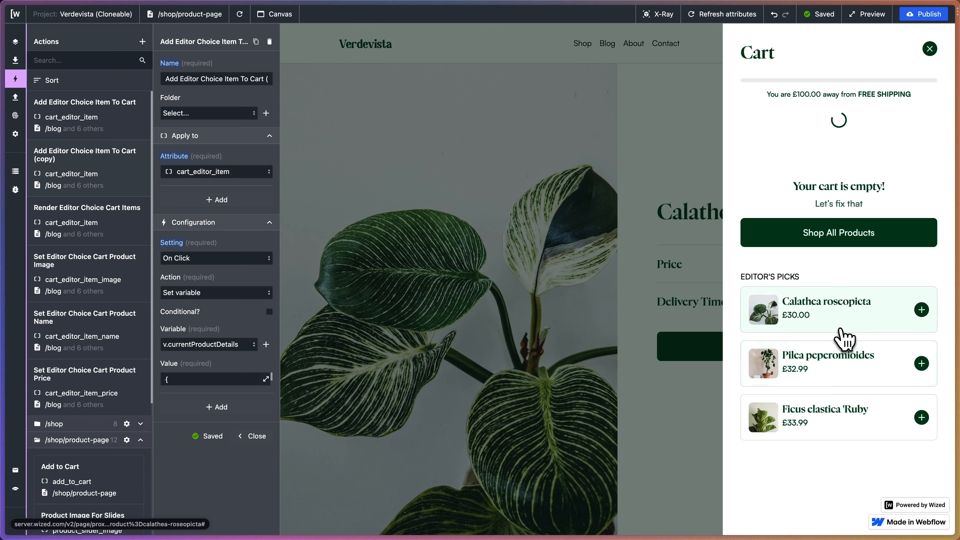